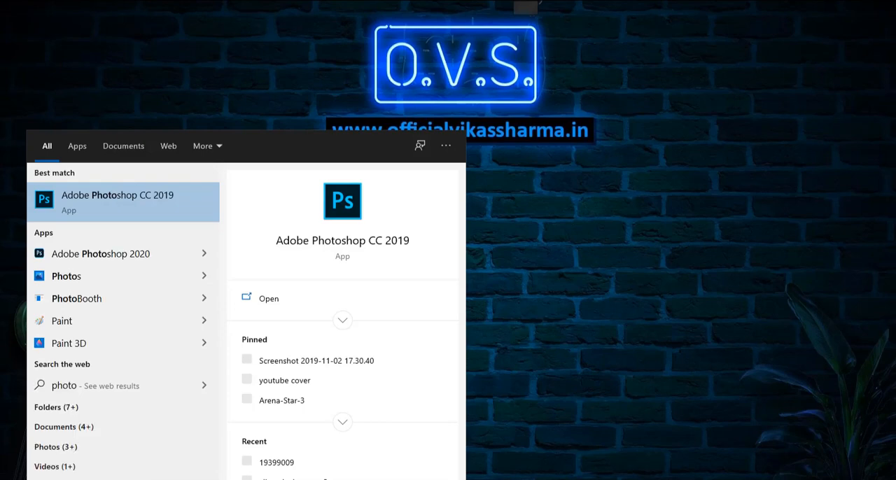
Step: Launch Adobe Photoshop CC 2019 and open the settings for a new document
left_click(175, 205)
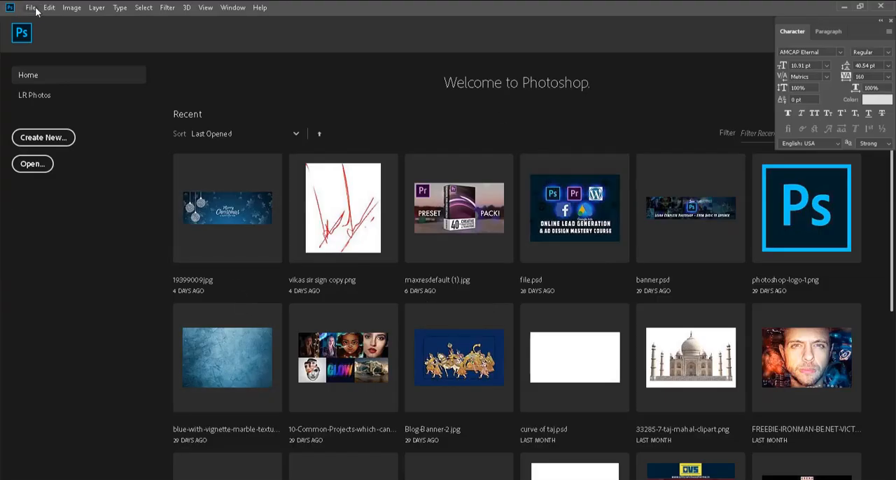
left_click(35, 12)
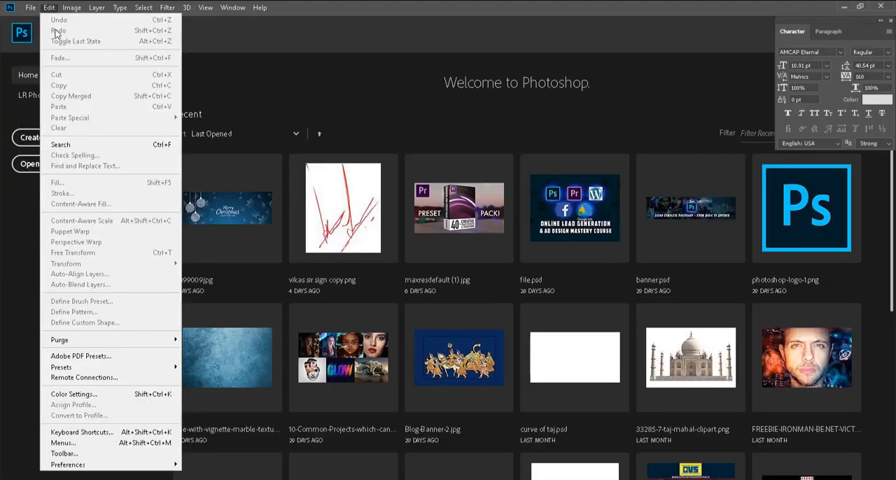
left_click(40, 26)
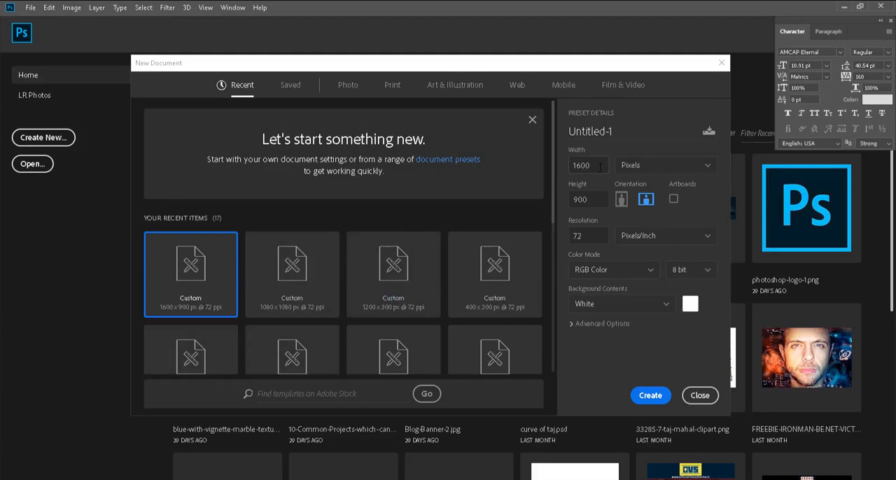
Step: Review the new document's width and height settings and the available measurement units
left_click_drag(606, 168, 542, 165)
left_click_drag(602, 200, 542, 200)
left_click(681, 168)
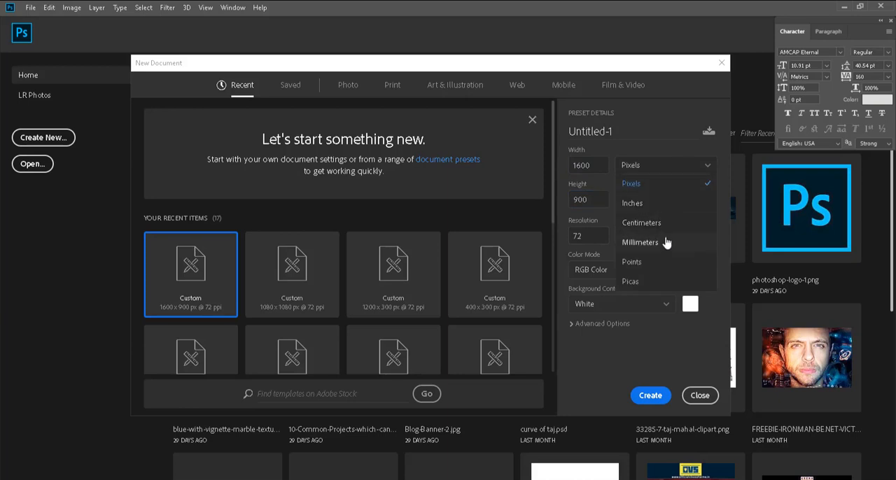
left_click(659, 149)
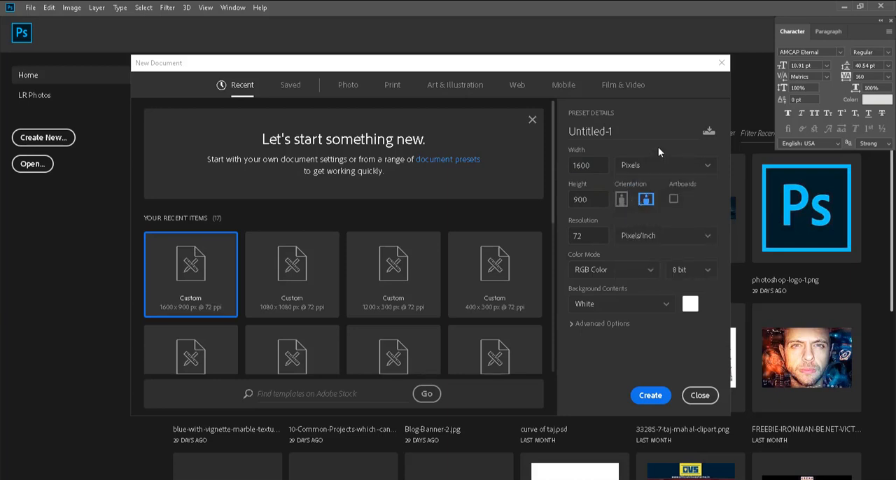
left_click(664, 171)
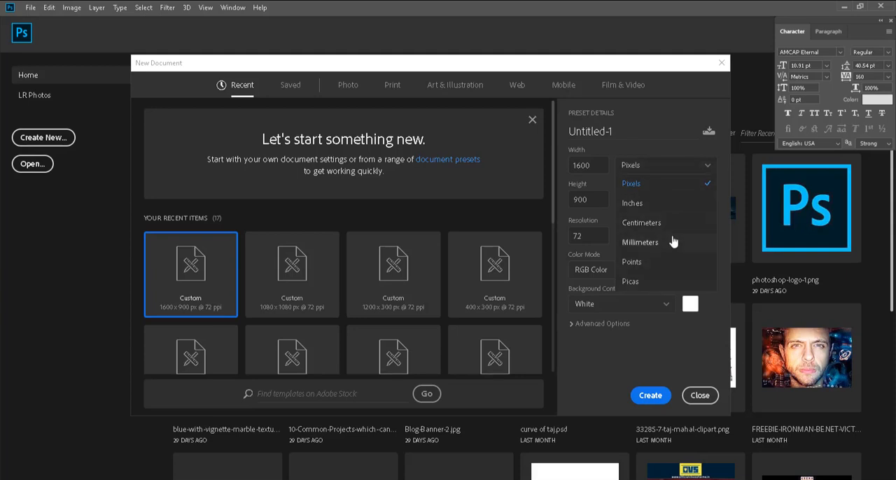
left_click(663, 125)
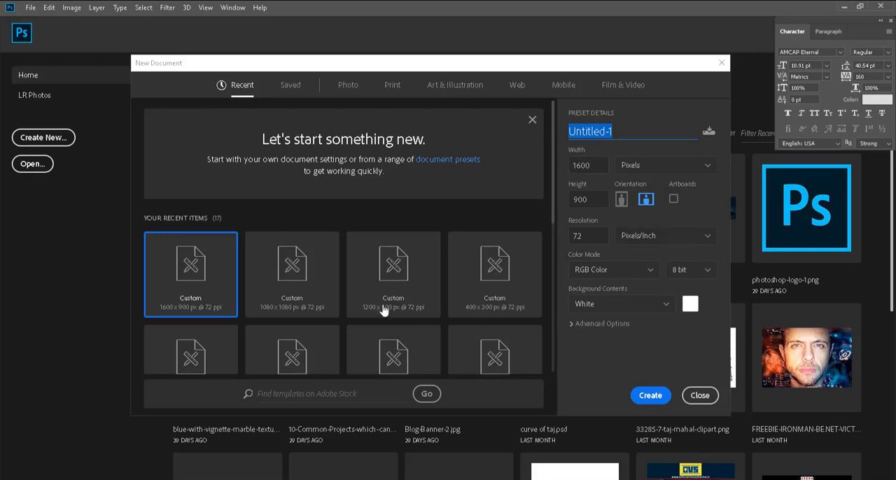
Step: Set the new document's width to 1280 and height to 720 pixels, keeping the resolution at 72 pixels per inch
left_click(589, 166)
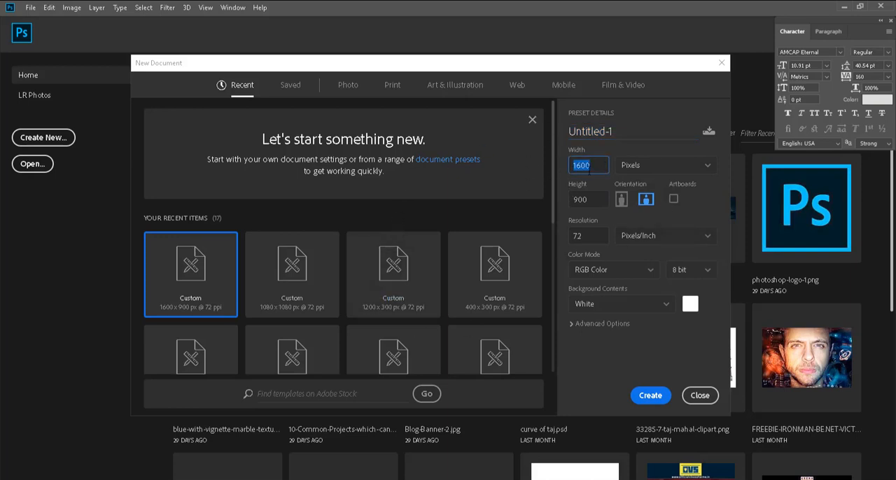
type("1280")
key("Tab")
type("720")
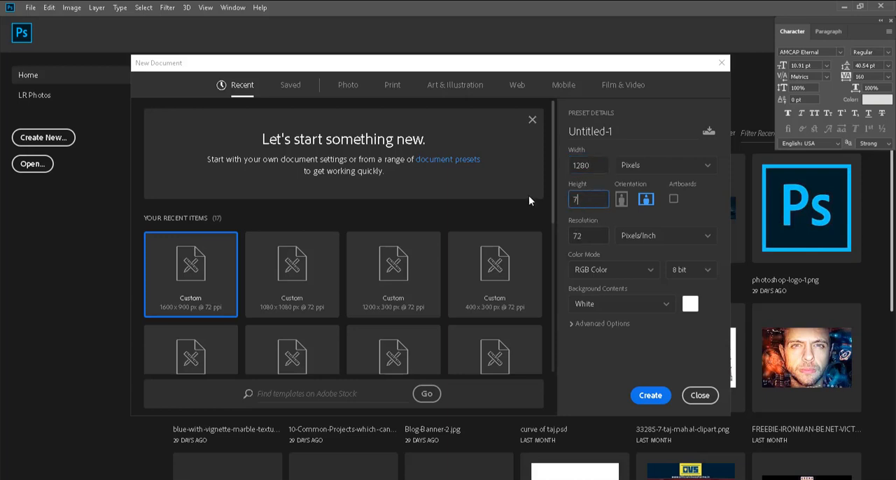
left_click(590, 235)
left_click(591, 236)
Step: Choose RGB Color as the color mode and create the document
left_click(617, 270)
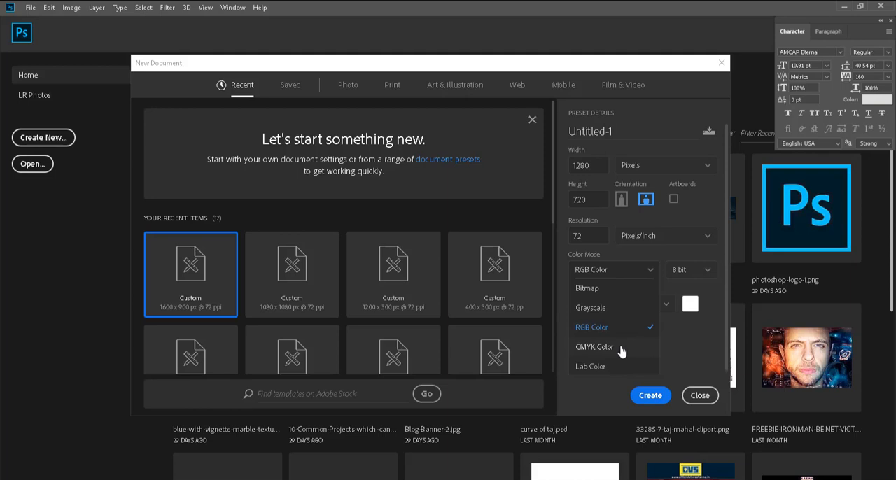
left_click(601, 329)
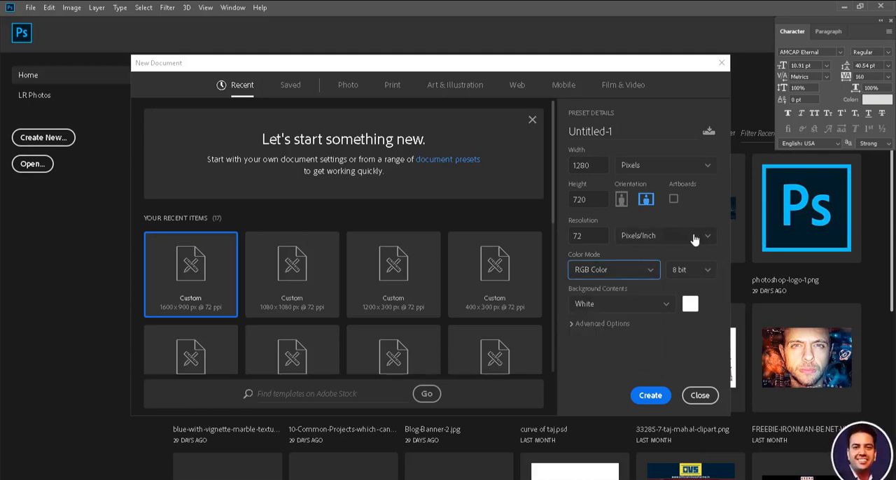
left_click(650, 396)
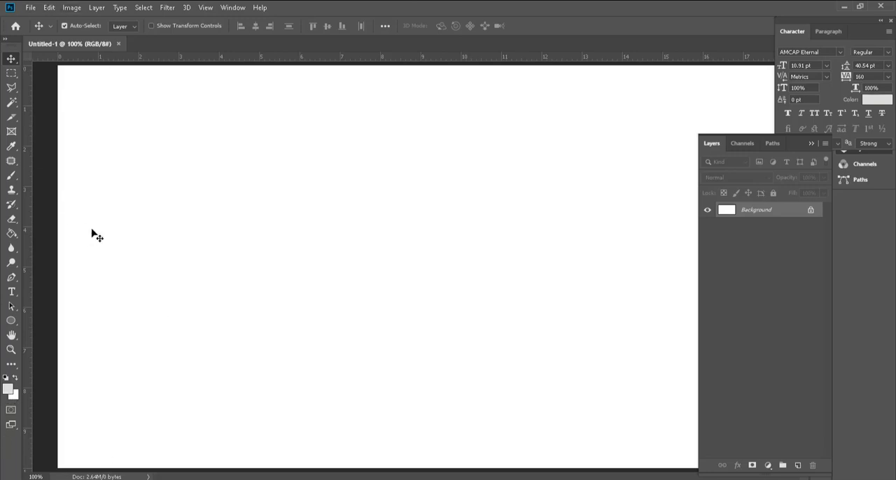
Step: Detach the Layers panel from its collapsed dock and close it
left_click_drag(796, 143, 584, 129)
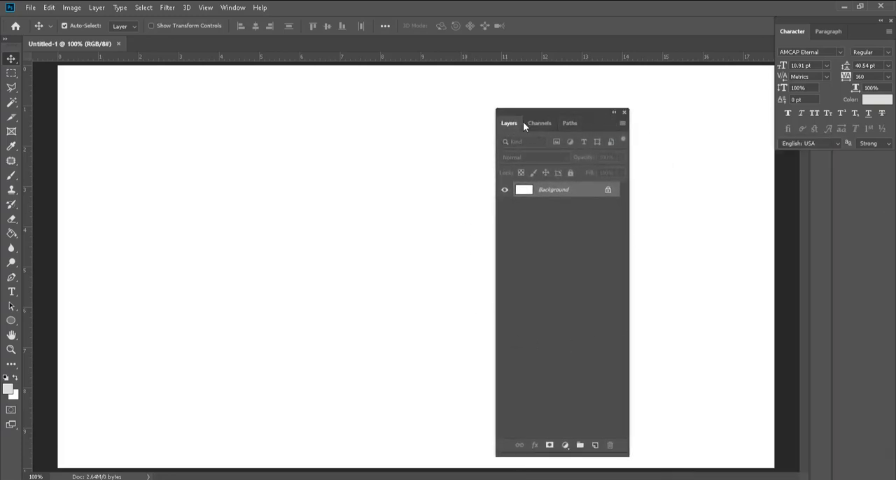
left_click(624, 113)
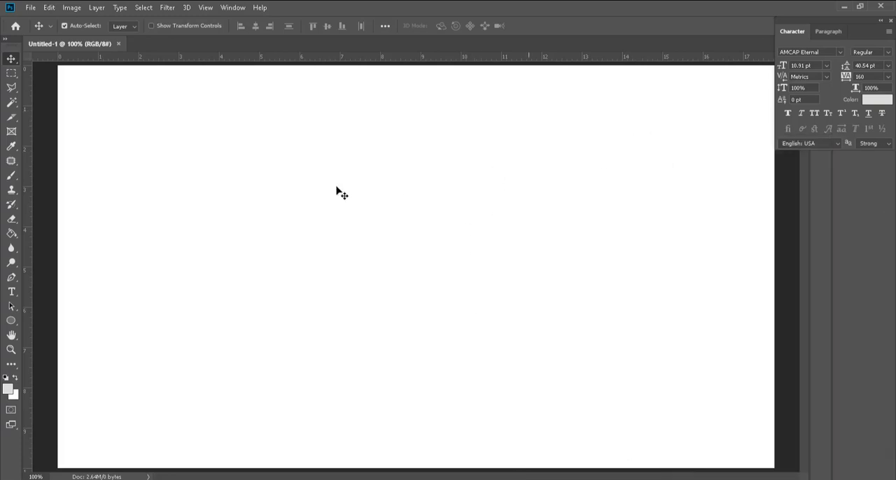
Step: Reopen the Layers panel and dock it directly beneath the Character panel
left_click(231, 8)
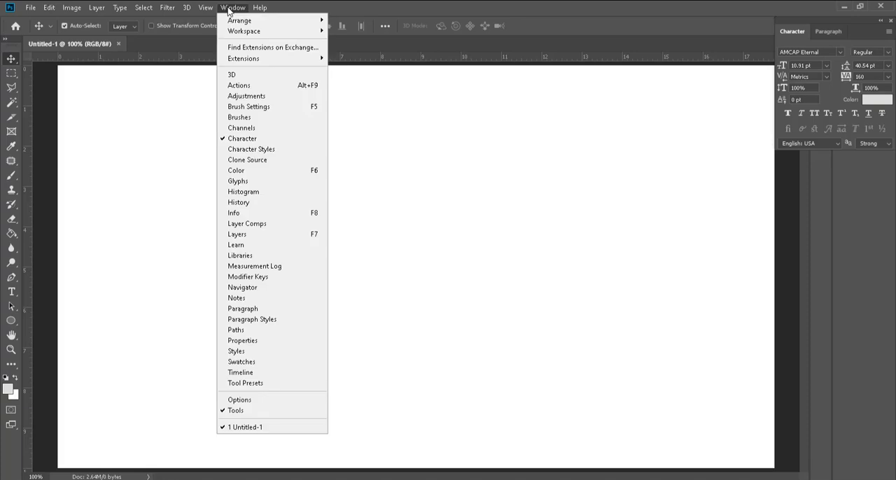
left_click(285, 235)
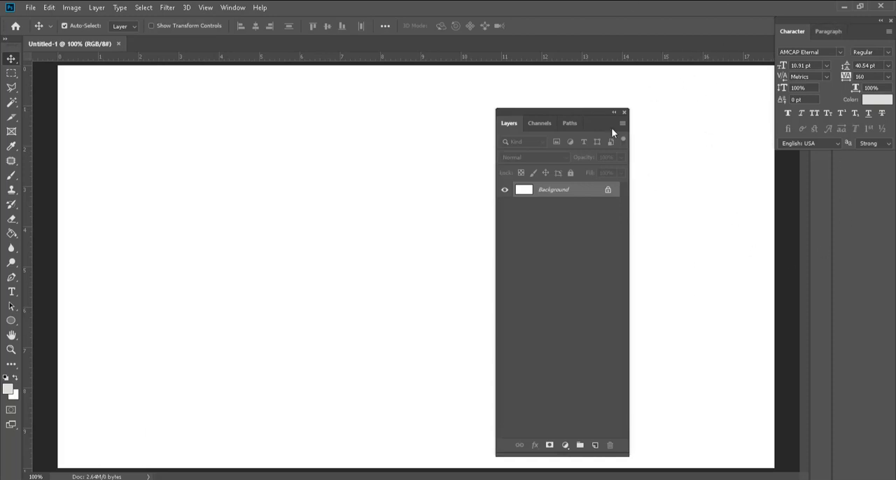
left_click_drag(586, 111, 861, 162)
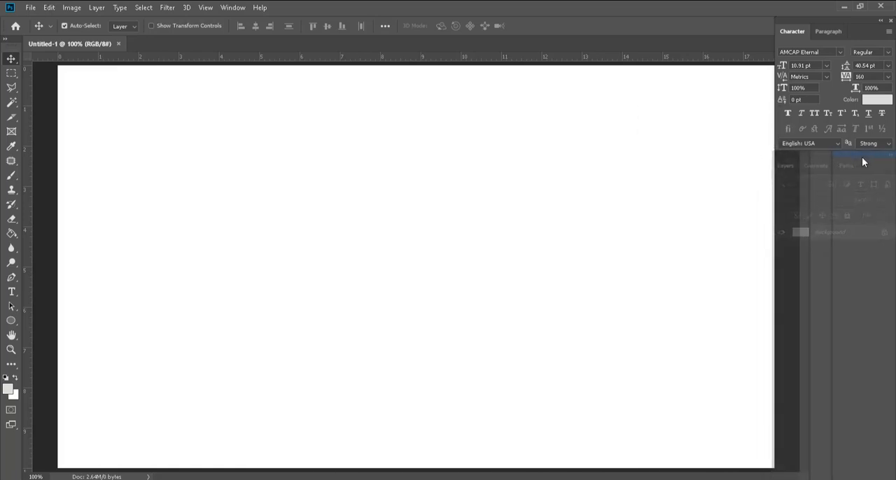
mouse_move(804, 156)
left_mouse_down()
mouse_move(812, 173)
mouse_move(814, 154)
left_mouse_up()
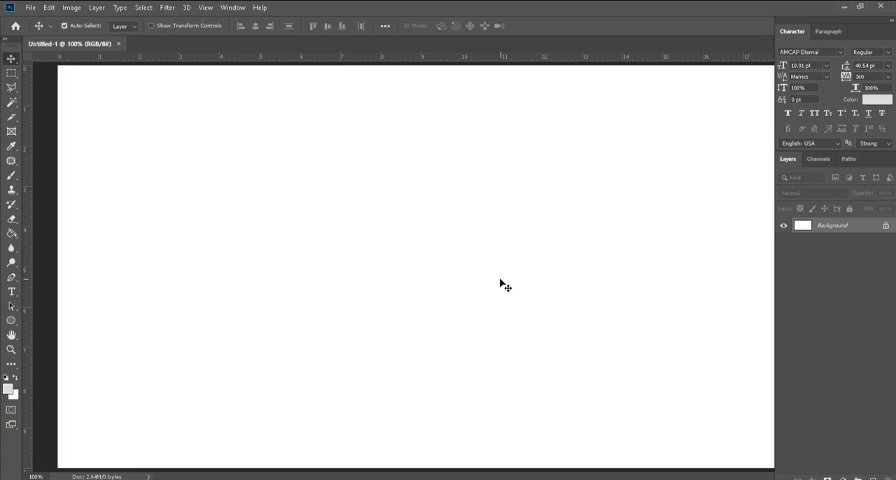
key("alt+Tab")
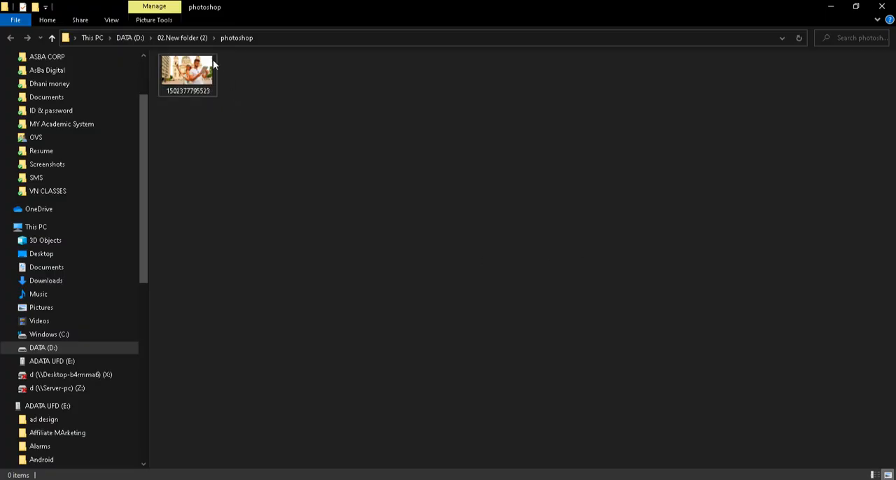
left_click_drag(186, 77, 509, 479)
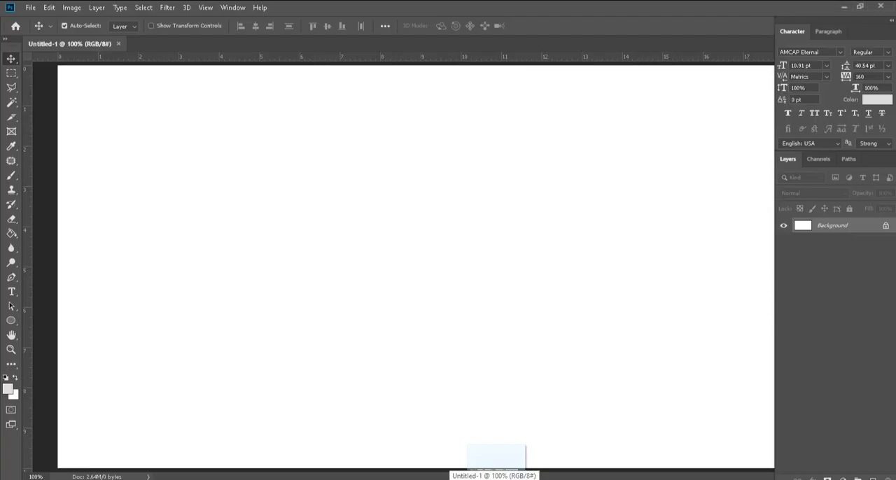
left_click_drag(508, 479, 467, 225)
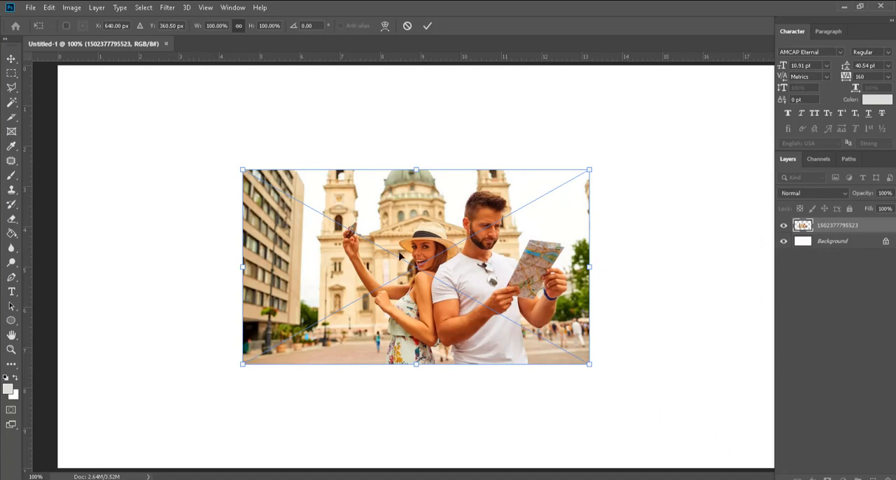
key("Return")
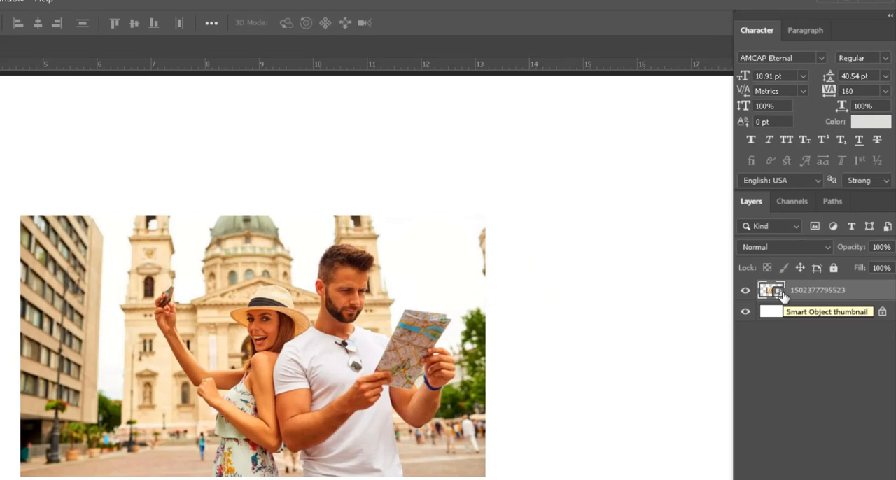
right_click(862, 296)
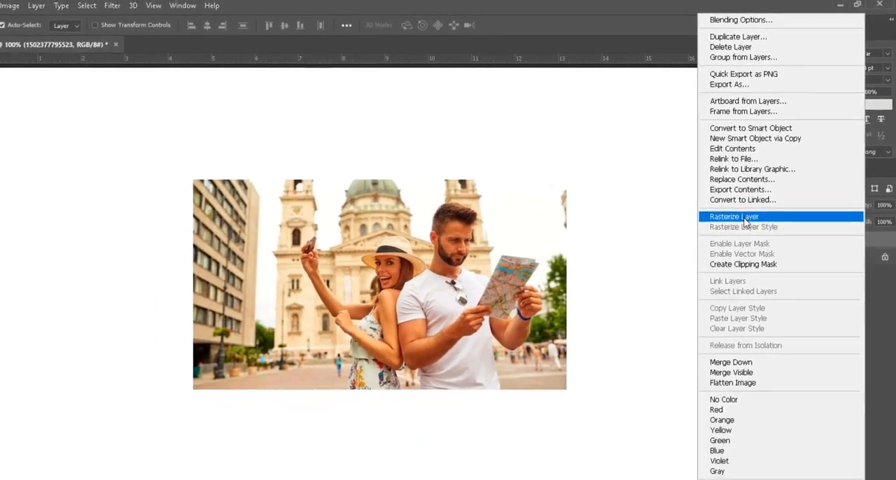
left_click(700, 262)
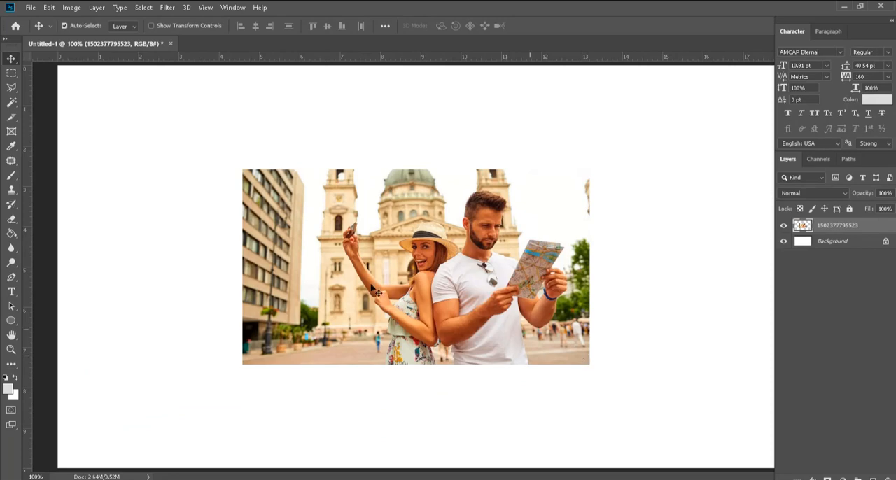
scroll(480, 313, "up", 5)
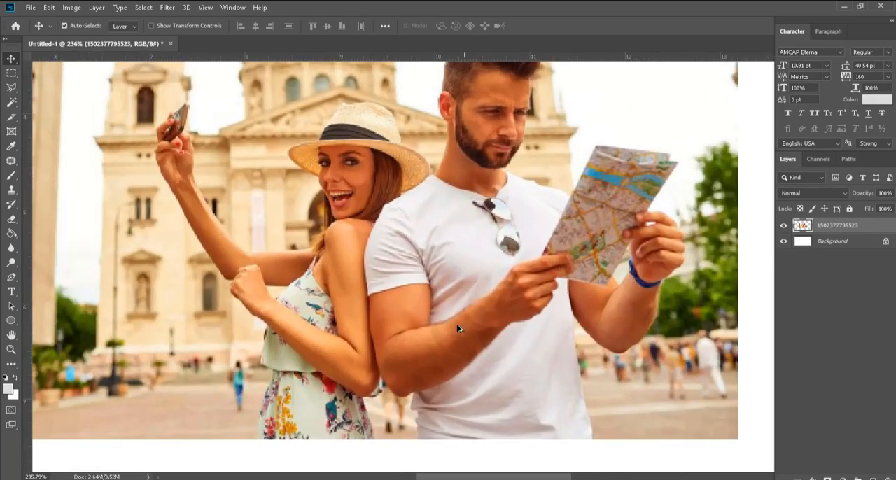
scroll(432, 335, "down", 2)
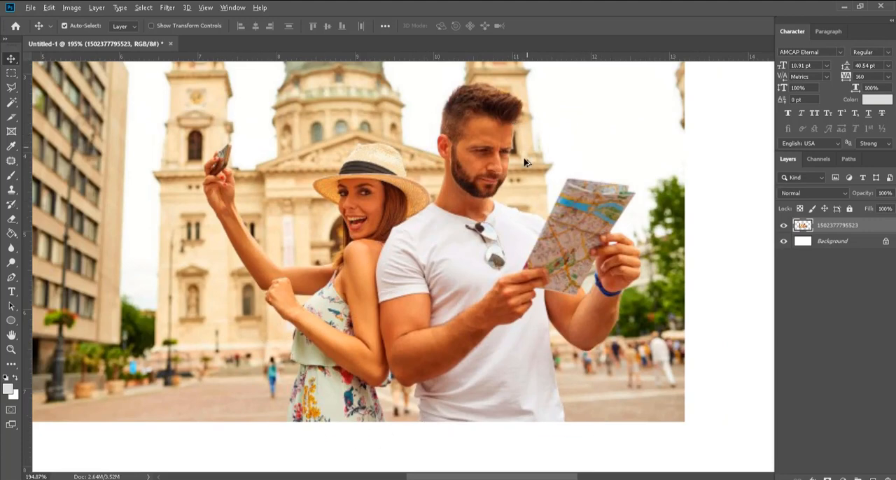
scroll(518, 168, "down", 3)
scroll(500, 196, "up", 1)
scroll(500, 191, "down", 1)
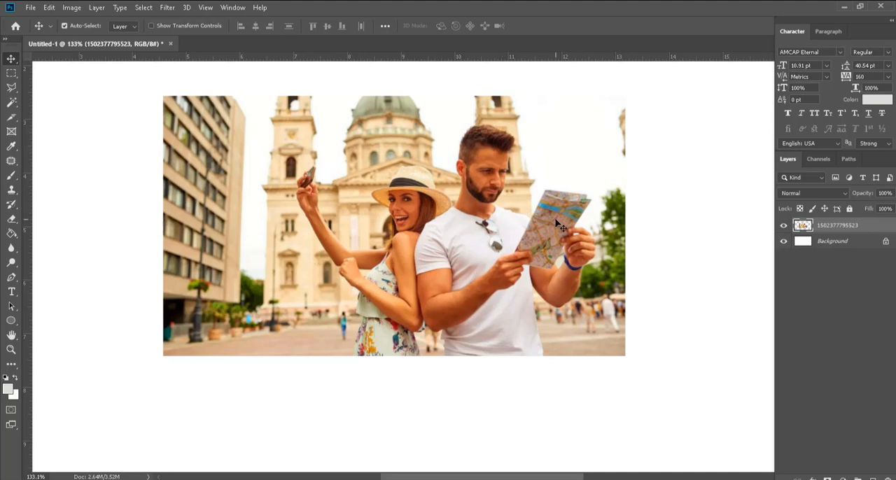
Step: Select the couple with the Rectangular Marquee Tool, add a second overlapping rectangle to the selection, and deselect everything
scroll(602, 231, "up", 1)
scroll(602, 231, "up", 3)
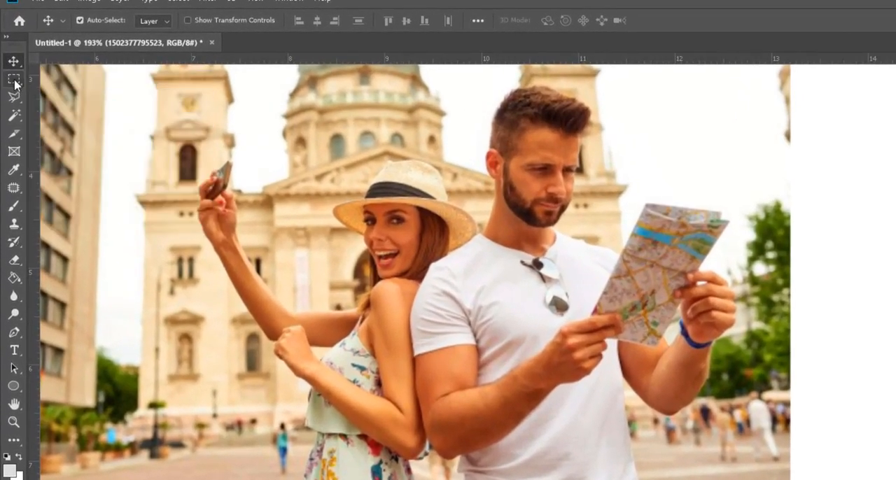
left_click(11, 73)
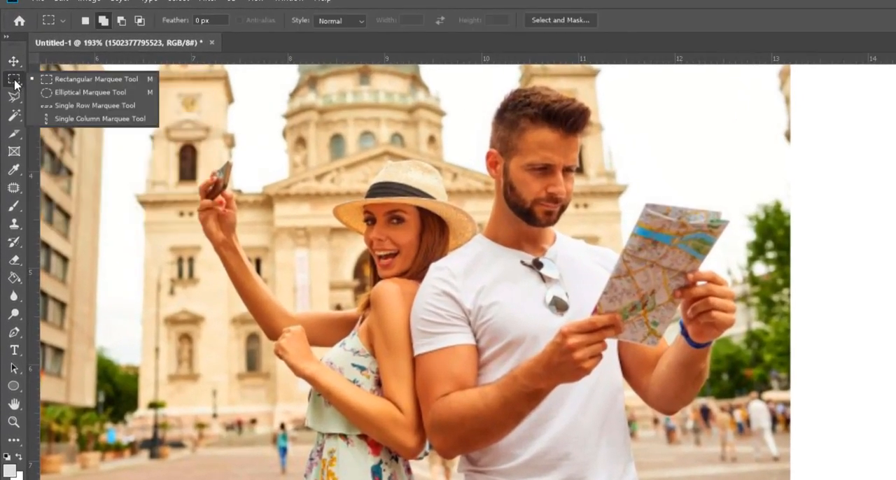
left_click(65, 88)
left_click_drag(222, 119, 643, 418)
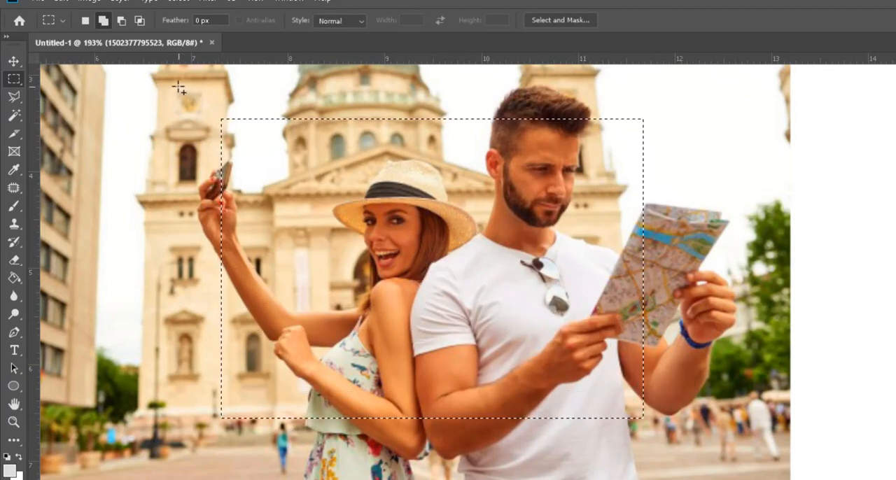
left_click_drag(178, 85, 645, 379)
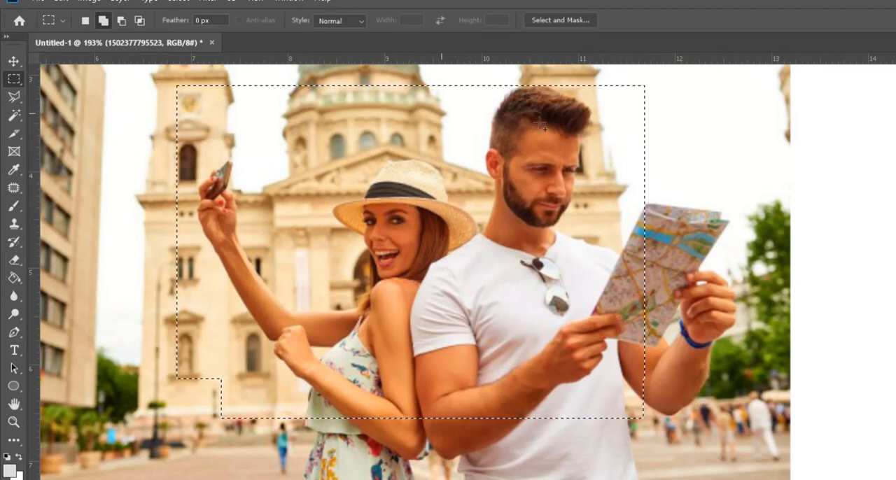
key("ctrl+d")
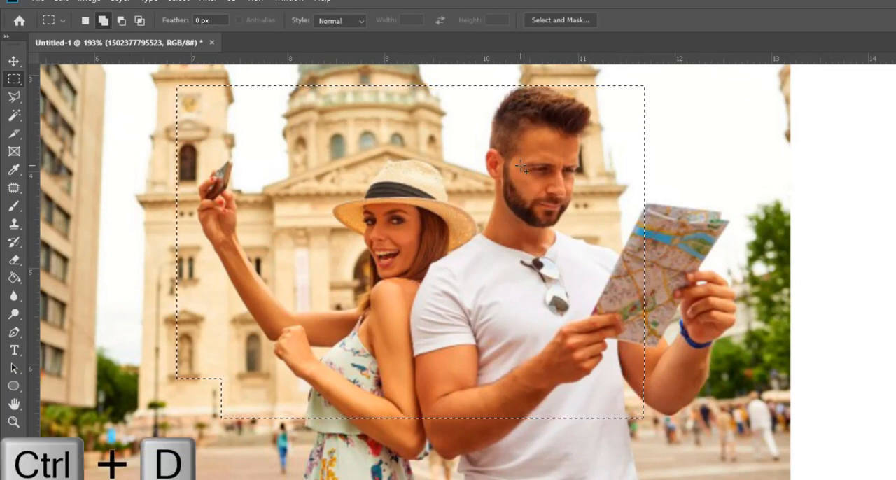
key("ctrl+d")
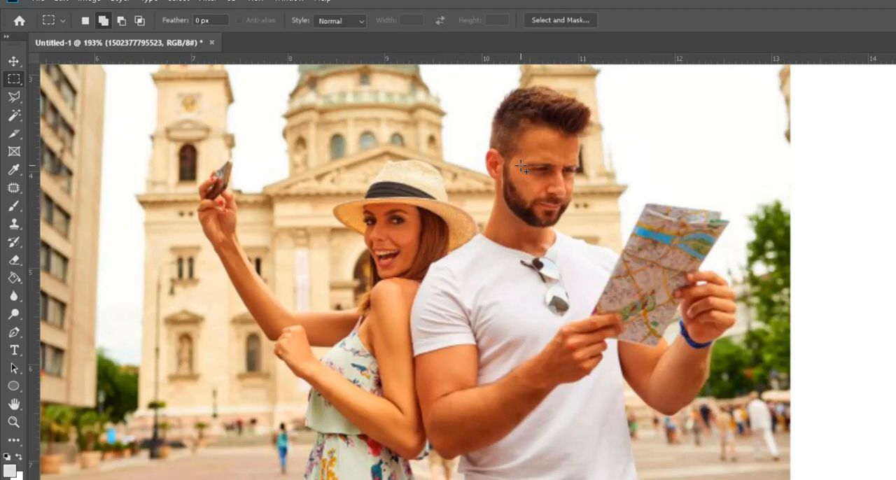
Step: Make one more rectangular selection from beside the woman's hat to below the man's elbow and clear it
left_click_drag(301, 161, 650, 429)
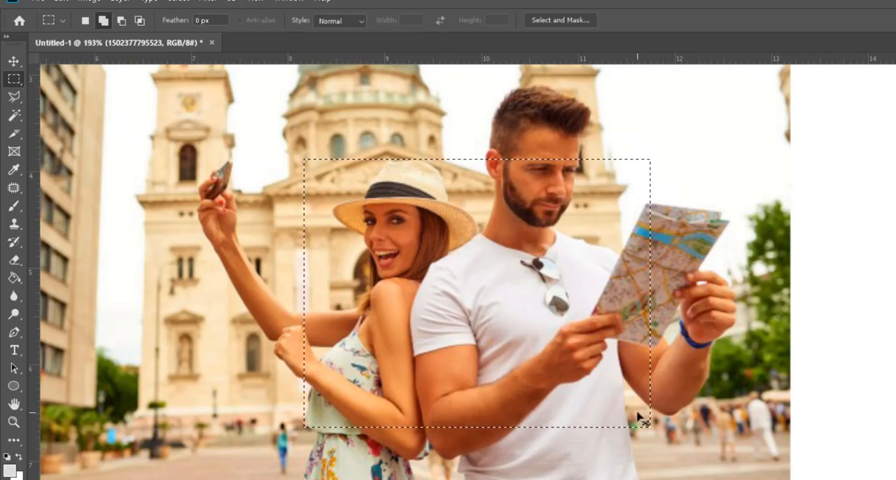
left_click(633, 411)
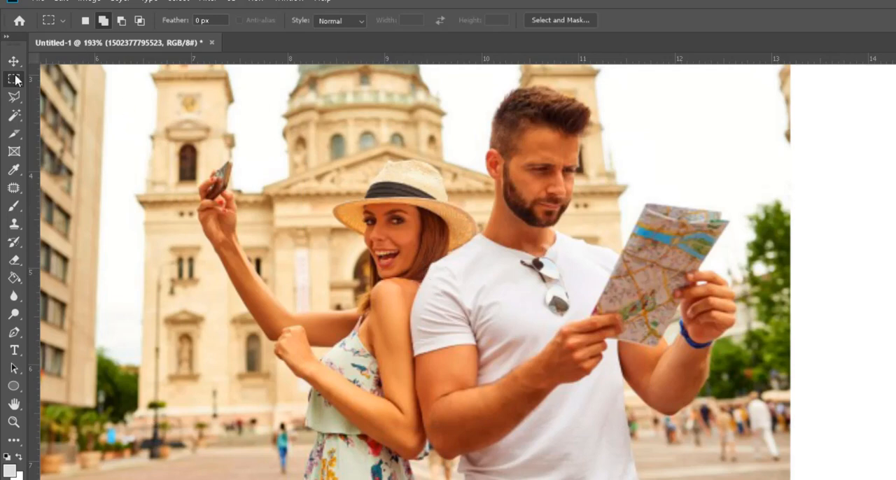
left_click_drag(203, 92, 769, 427)
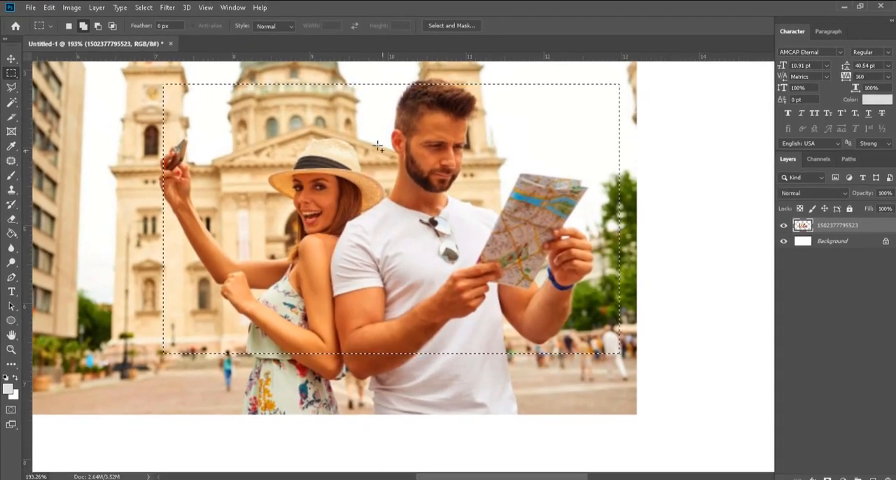
left_click(822, 241)
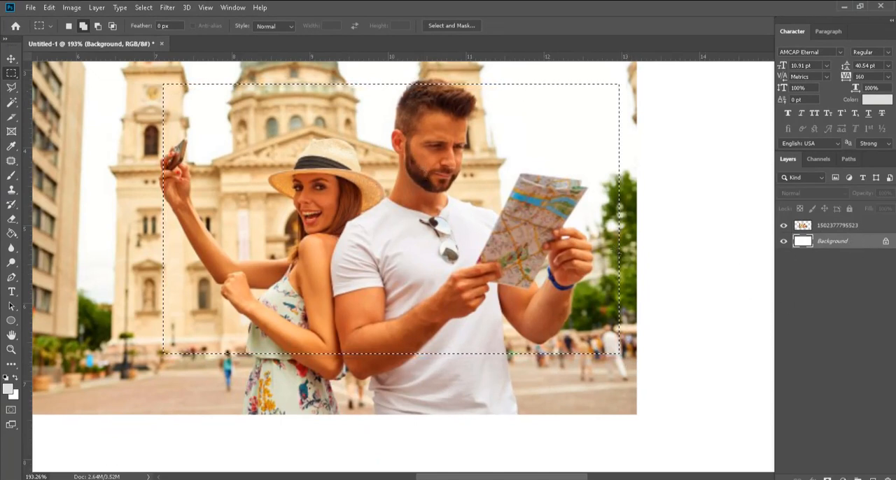
left_click(830, 226)
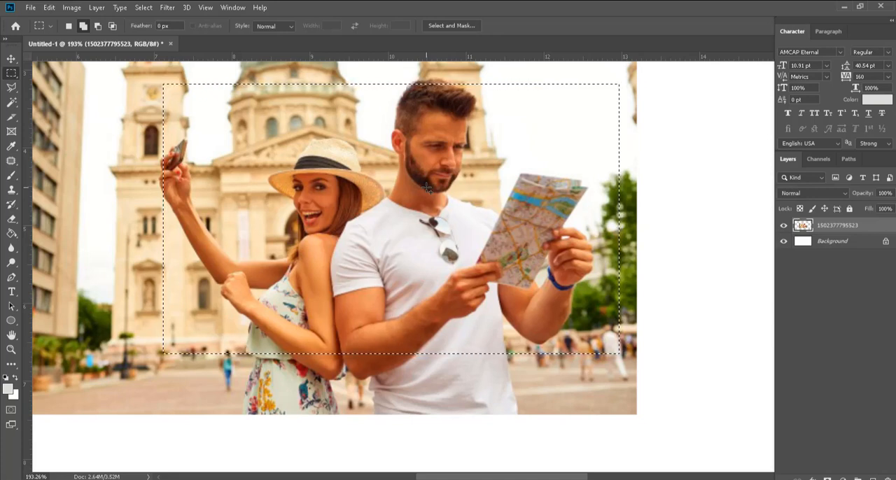
key("ctrl+c")
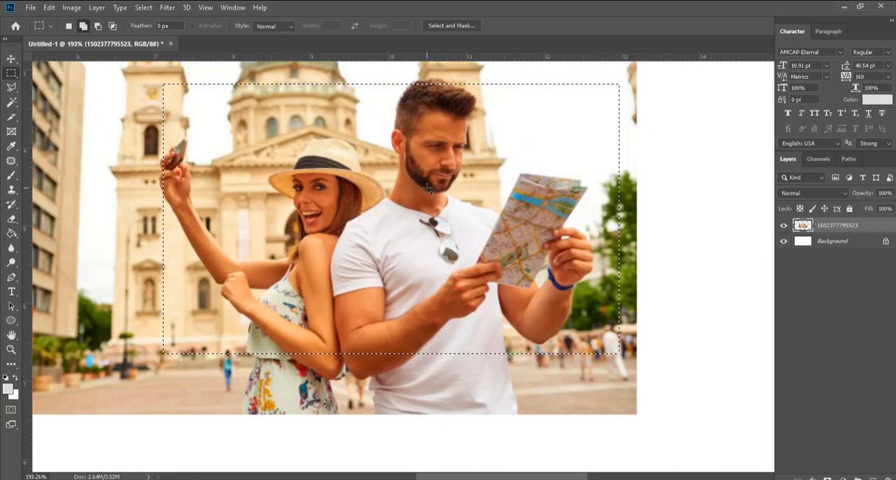
key("ctrl+x")
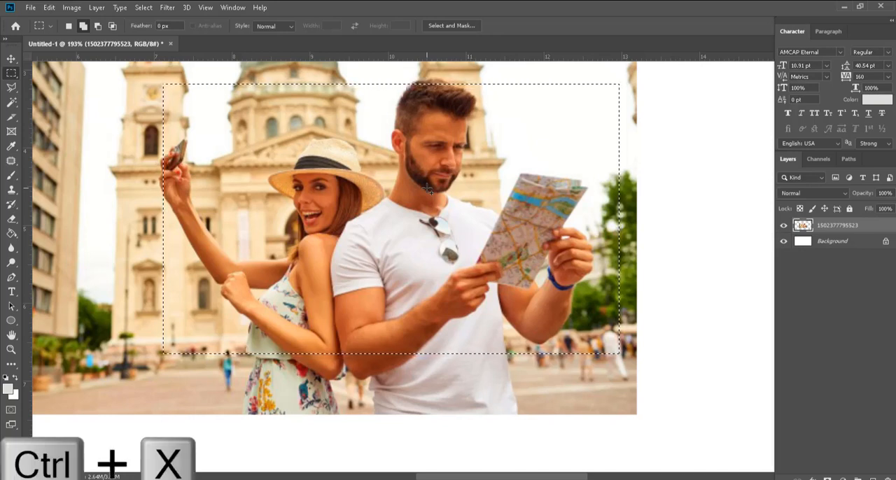
key("ctrl+c")
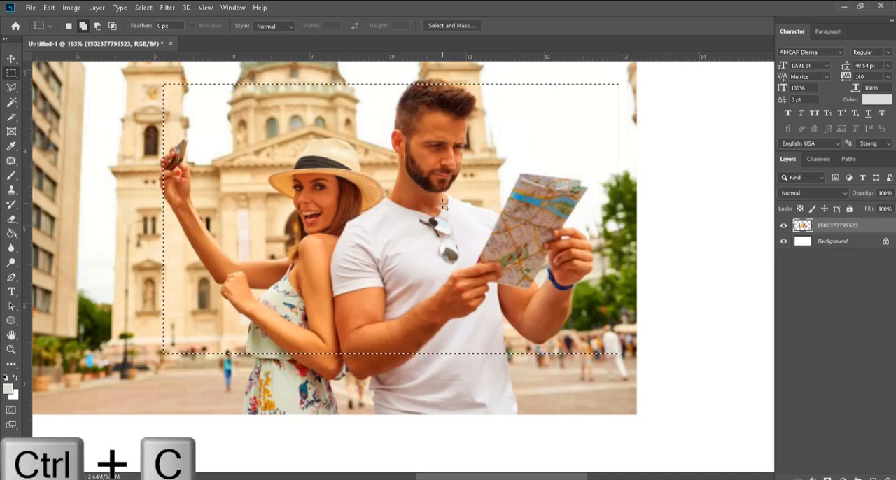
key("ctrl+v")
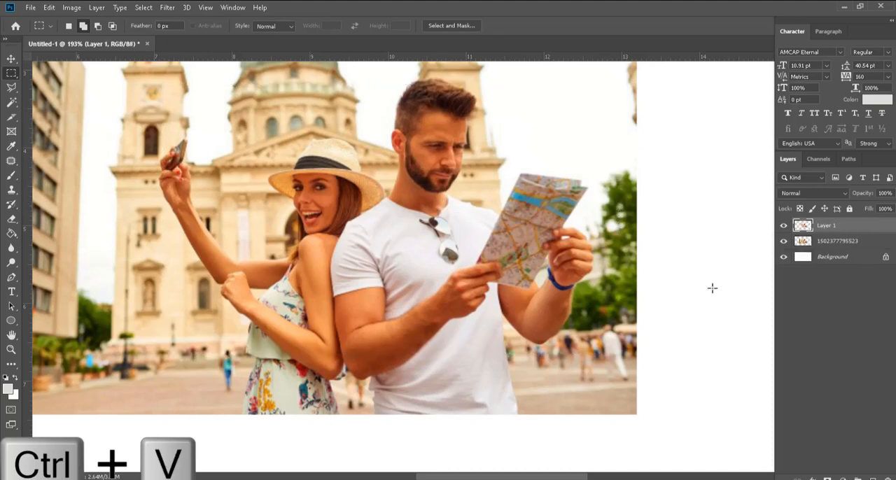
left_click(783, 258)
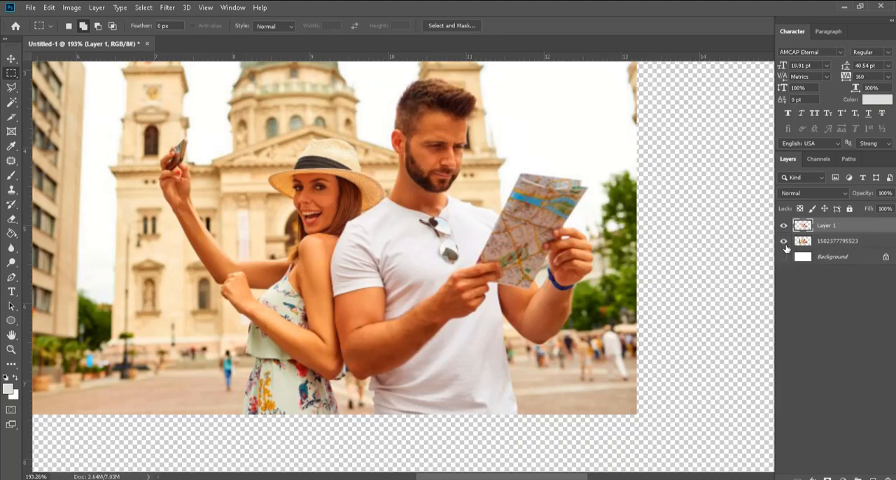
left_click(784, 241)
left_click(784, 242)
left_click(784, 242)
left_click(784, 242)
left_click(783, 257)
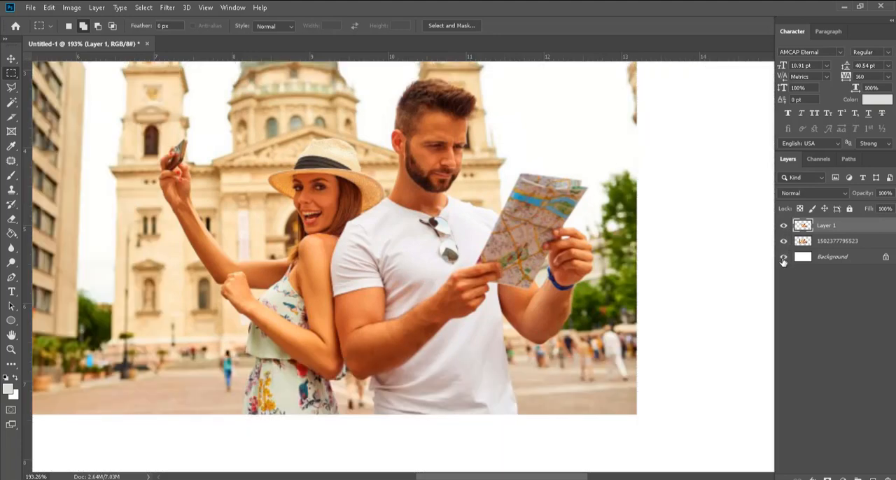
left_click(784, 257)
left_click(784, 258)
left_click(785, 259)
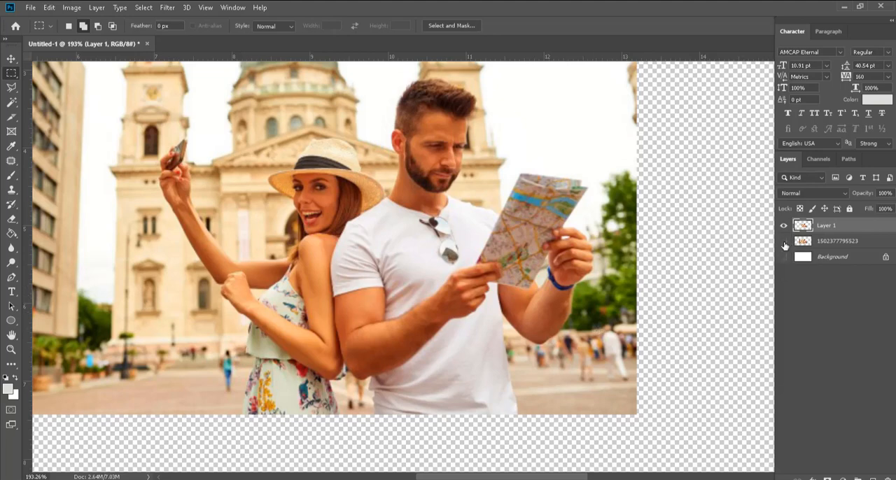
left_click(784, 241)
scroll(476, 326, "down", 1)
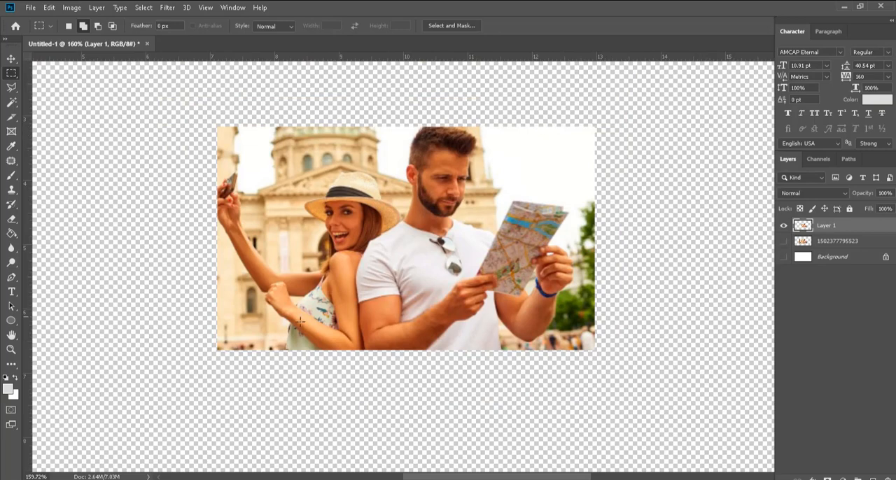
left_click(784, 242)
left_click(785, 242)
left_click(785, 241)
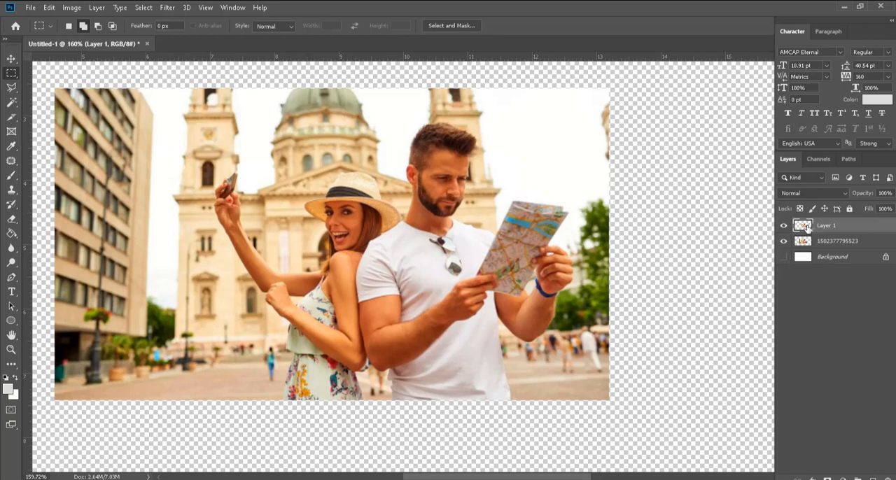
key("Delete")
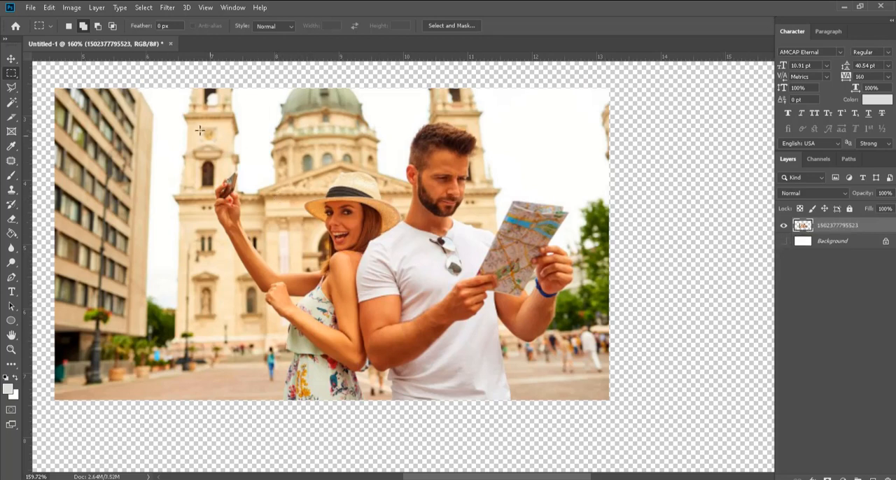
Step: Cut a rectangular area around the couple out of the photo and paste it as a separate layer
left_click_drag(197, 129, 576, 353)
key("ctrl+x")
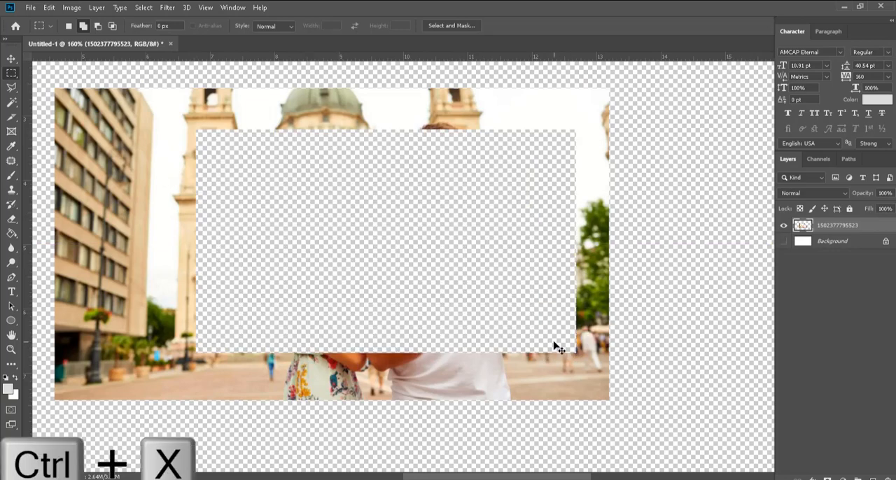
key("ctrl+v")
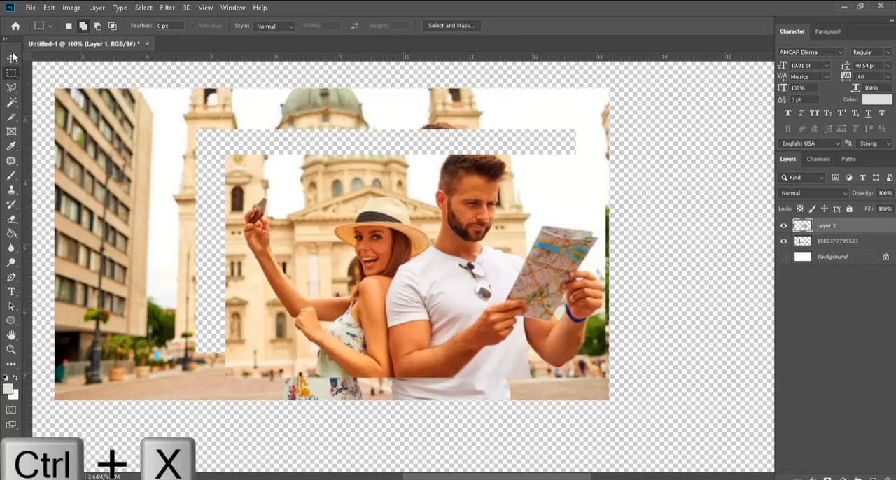
Step: Undo the paste and the cut to restore the photo, and clear the rectangular selection
key("v")
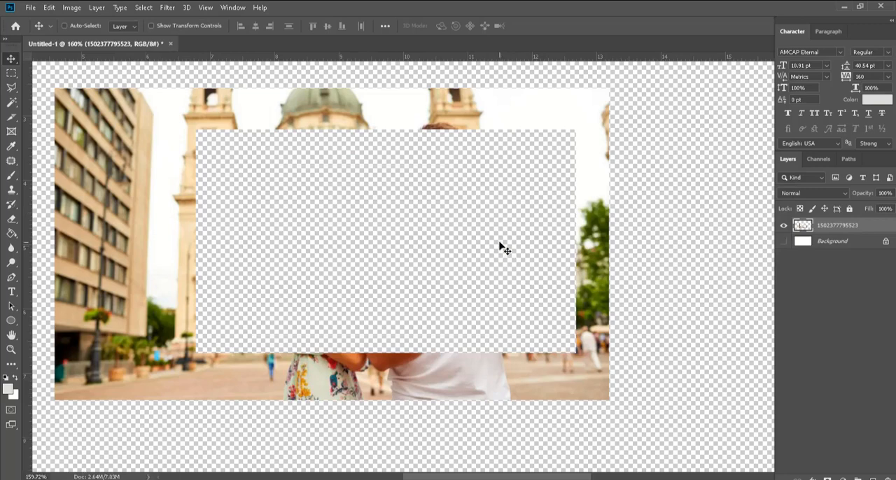
key("ctrl+z")
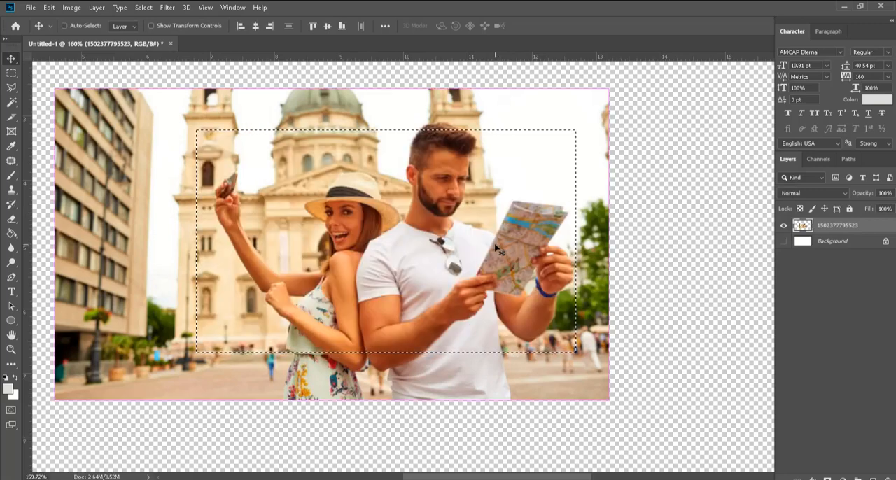
key("ctrl+d")
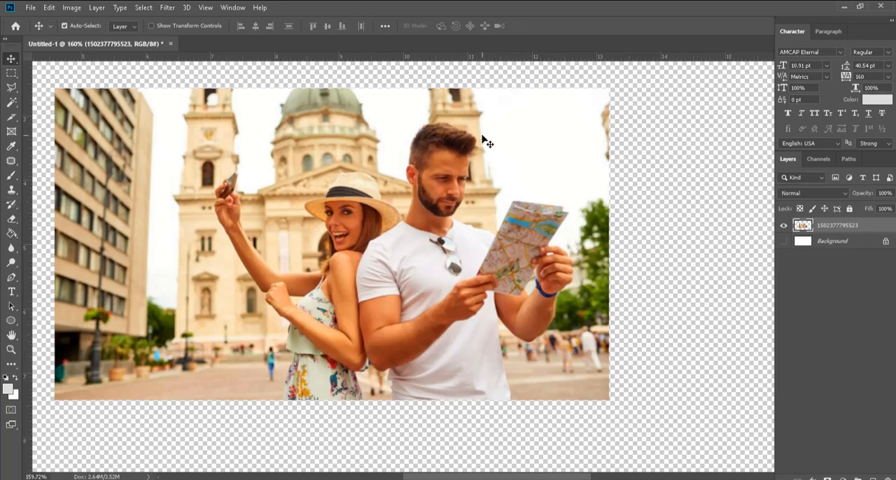
Step: With the Elliptical Marquee Tool, select the couple's heads, try an overlapping second ellipse, undo it and deselect everything
left_click(12, 75)
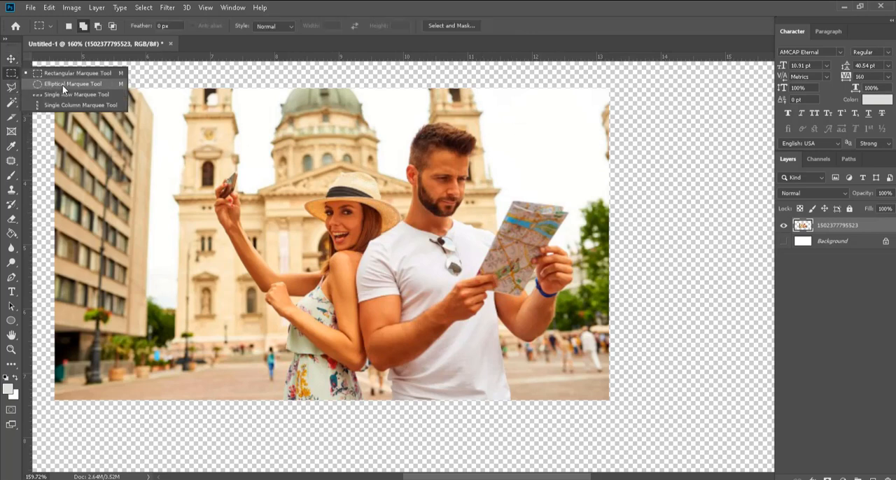
left_click(67, 84)
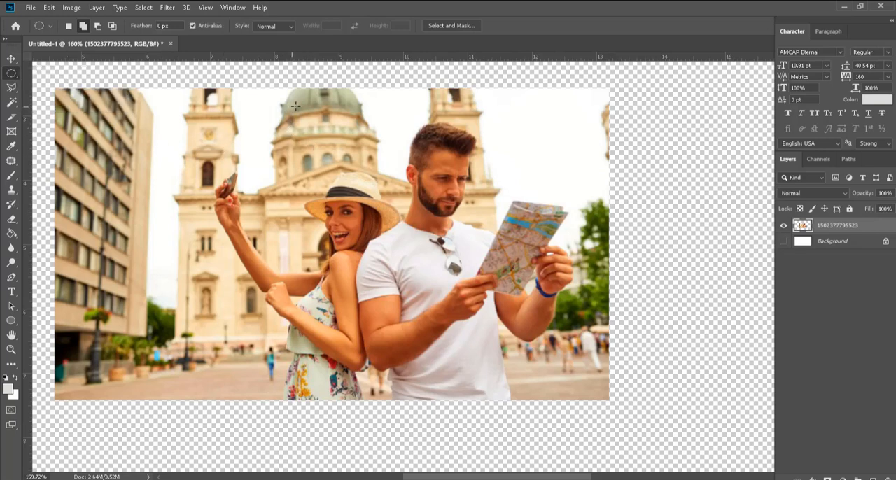
left_click_drag(324, 103, 509, 287)
left_click_drag(297, 105, 491, 297)
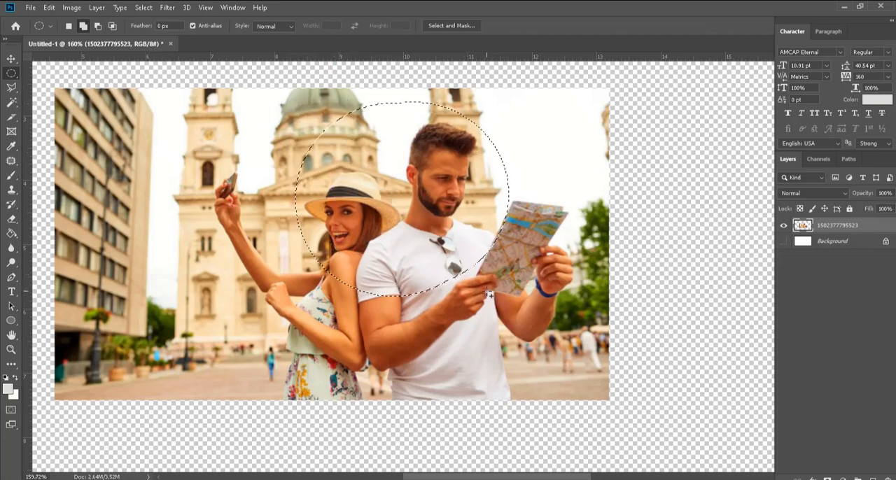
key("ctrl+z")
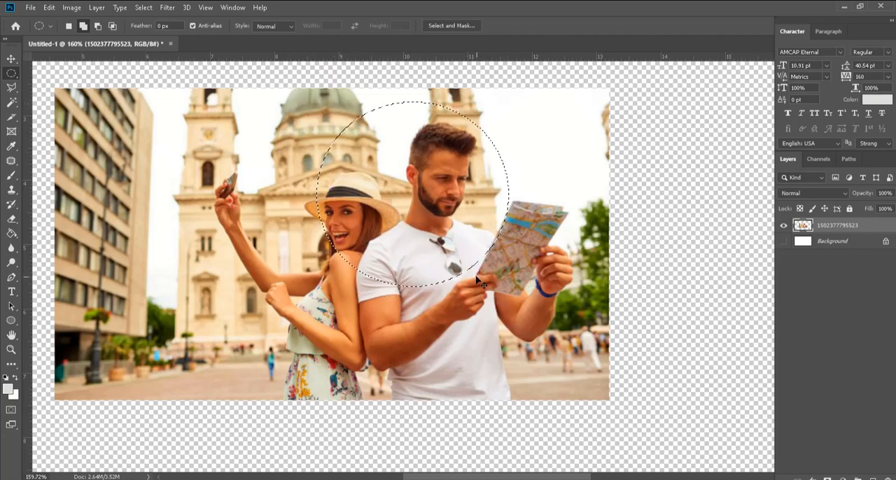
key("ctrl+d")
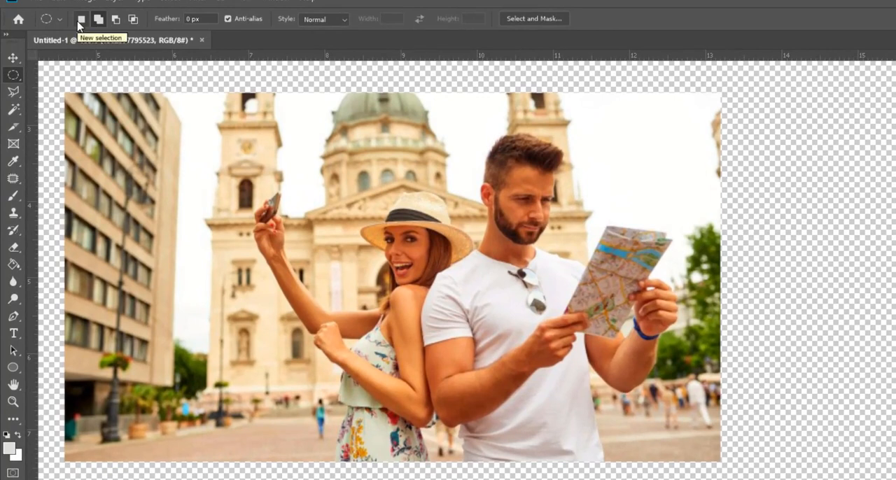
Step: Set the marquee to New selection mode and draw replacement ellipses, ending with one from the woman's face to the map
left_click(79, 22)
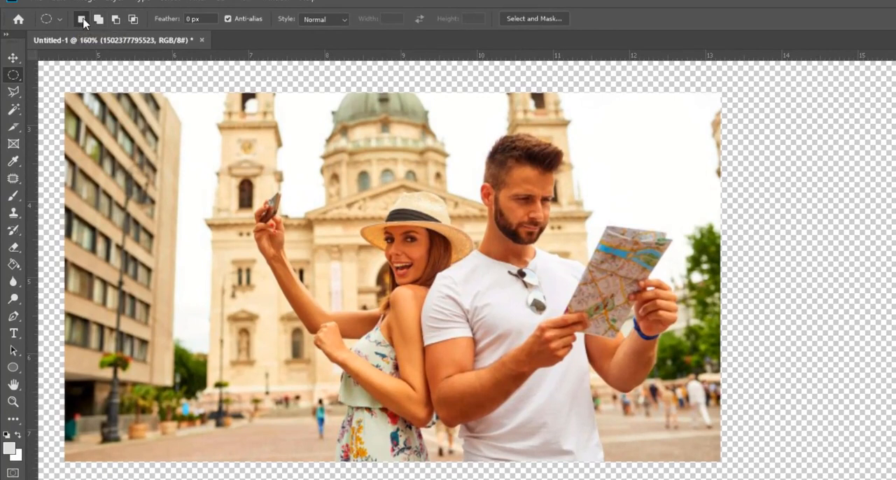
left_click_drag(538, 292, 636, 332)
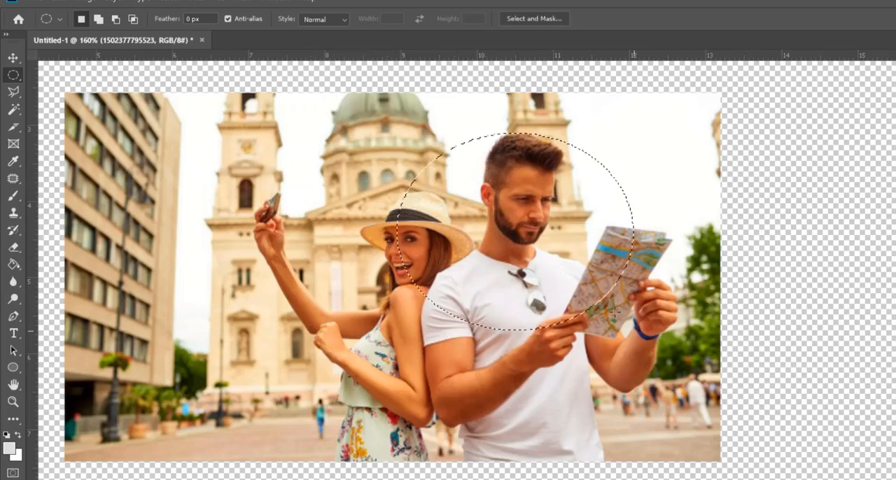
left_click_drag(439, 120, 661, 374)
left_click_drag(397, 124, 643, 324)
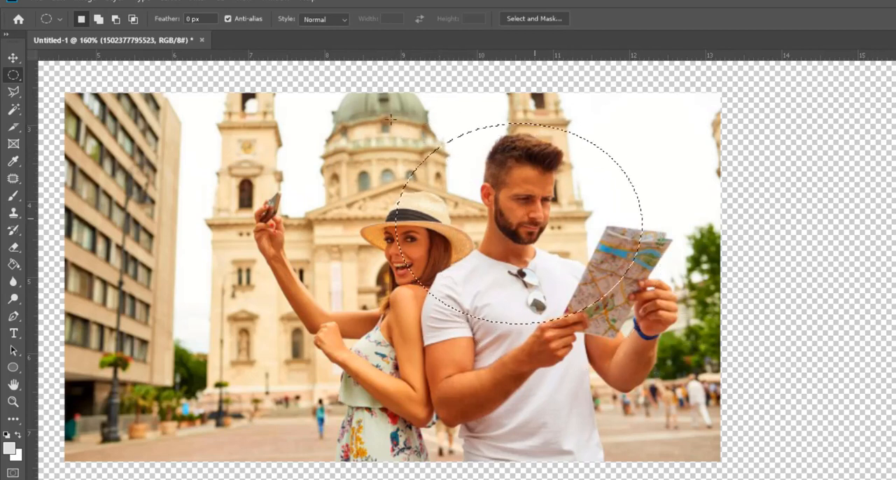
Step: Switch to Add to selection and extend the ellipse with overlapping ellipses around the woman, her raised arm and the man's torso
left_click(102, 23)
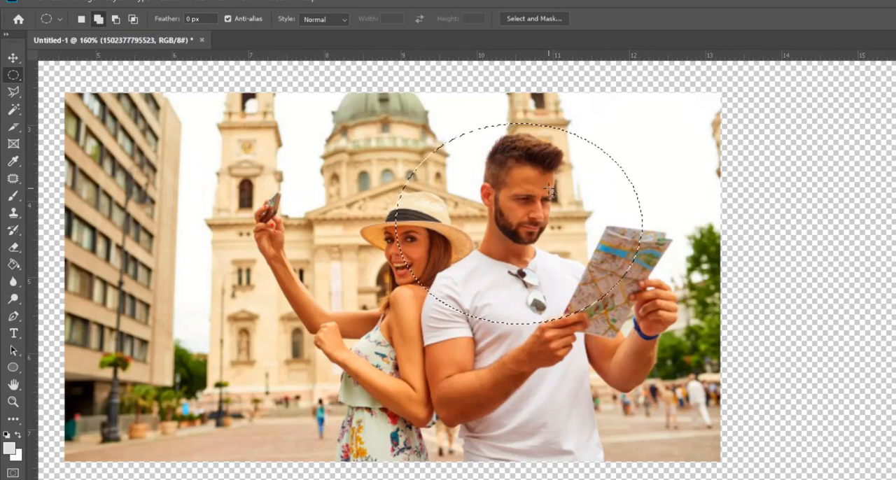
left_click_drag(307, 122, 478, 318)
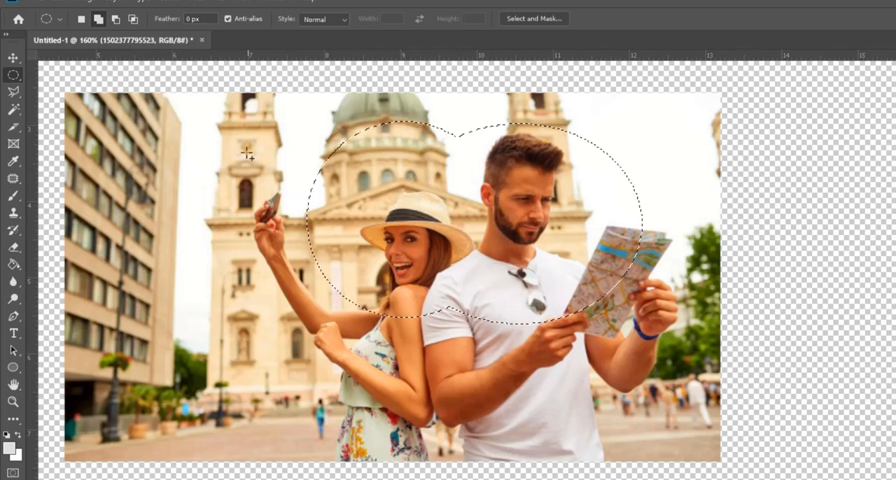
left_click_drag(249, 152, 383, 320)
left_click_drag(238, 240, 375, 404)
left_click_drag(311, 306, 441, 435)
left_click_drag(404, 264, 523, 406)
left_click_drag(512, 242, 608, 390)
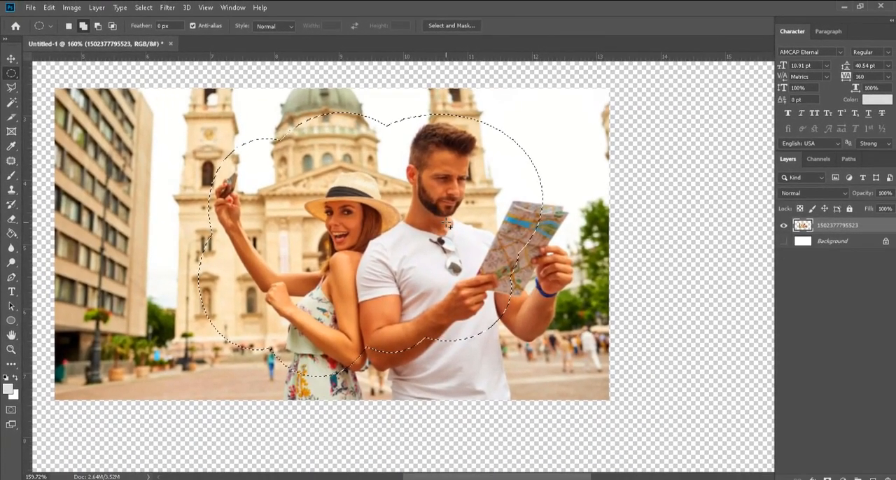
key("ctrl+j")
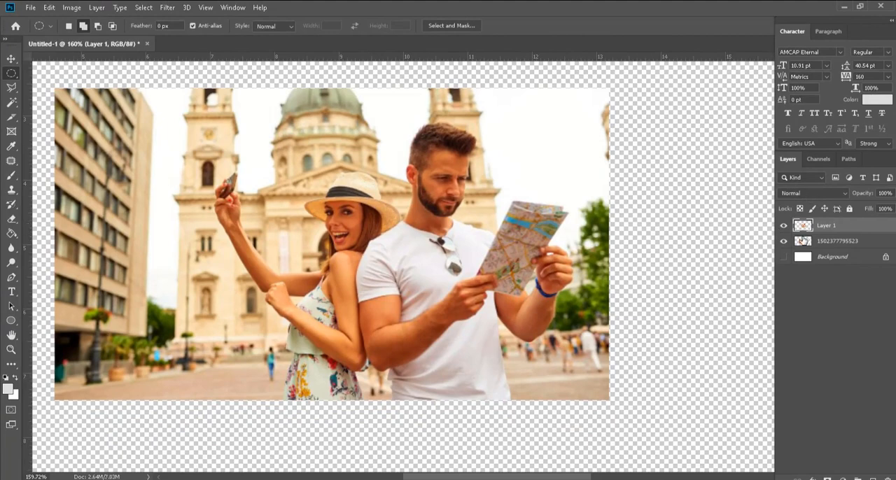
left_click(783, 241)
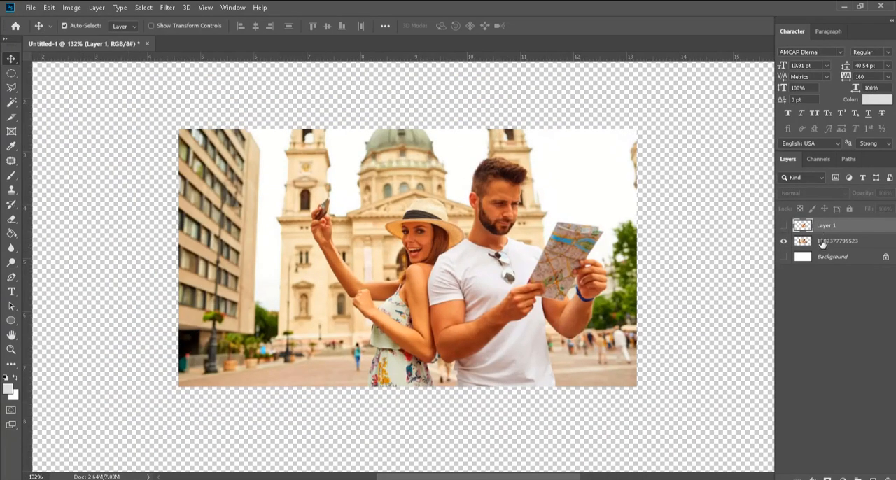
left_click(822, 241)
Step: Draw a large elliptical selection around the couple and subtract an ellipse over the man's chest and the map from it
key("m")
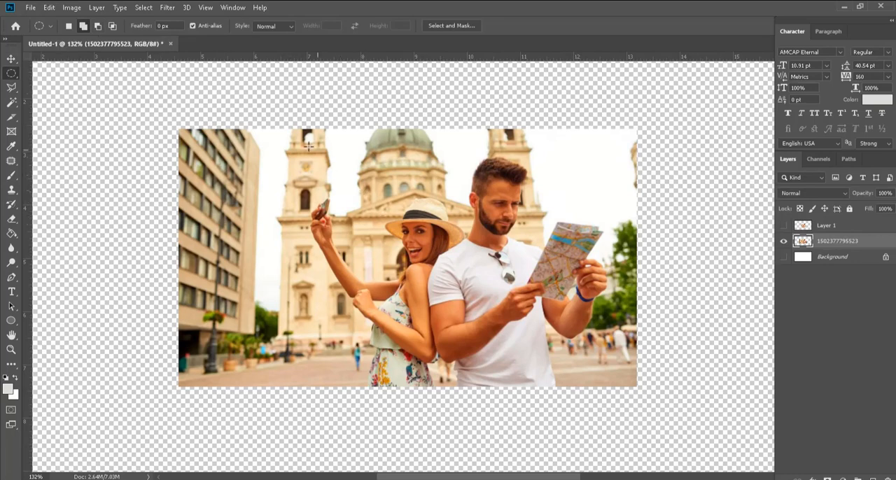
left_click_drag(308, 145, 538, 351)
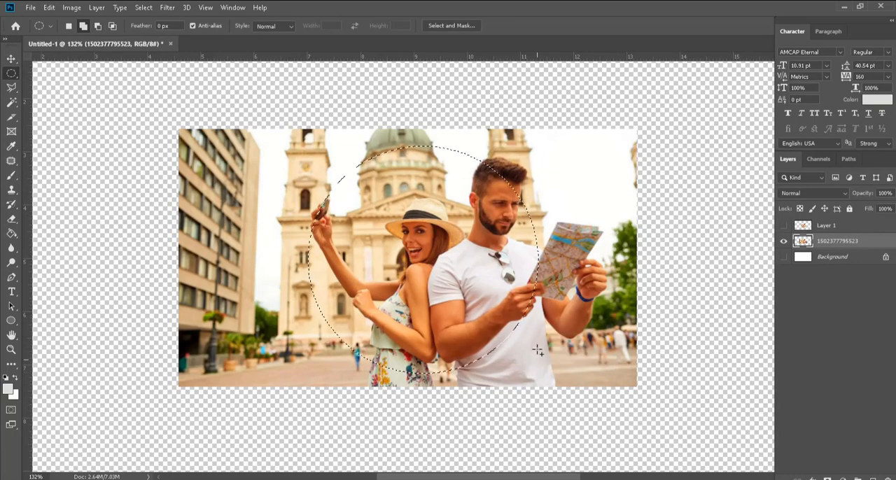
scroll(538, 351, "up", 2)
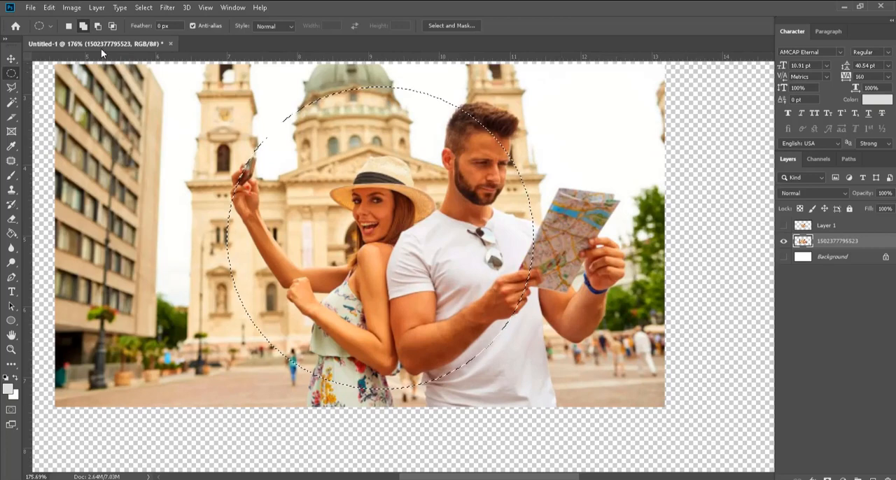
left_click(97, 25)
left_click_drag(442, 172, 581, 330)
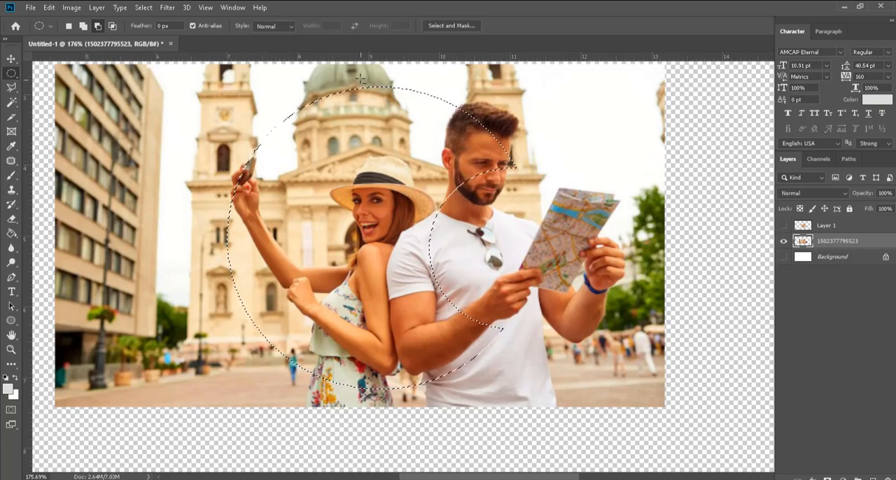
Step: Subtract several small ellipses from the selection over the dome, the woman's hat, her arms and the selection's edges
left_click_drag(400, 128, 405, 130)
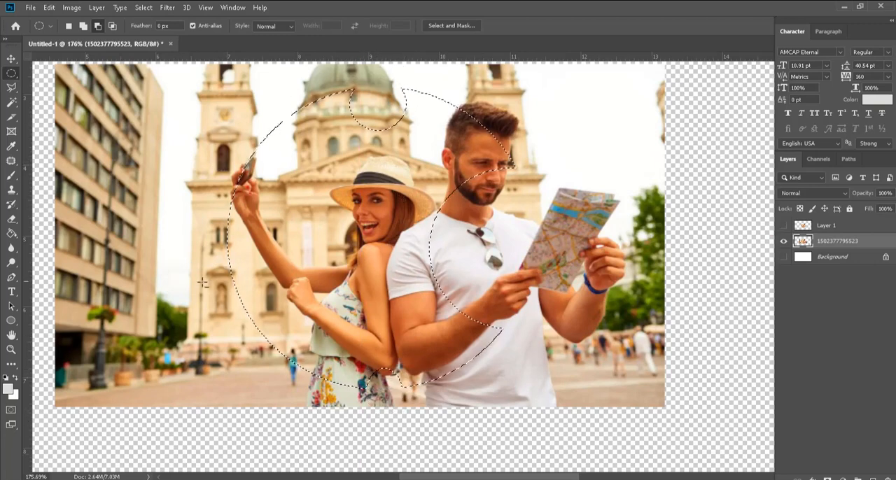
left_click_drag(201, 282, 284, 345)
left_click_drag(320, 153, 389, 224)
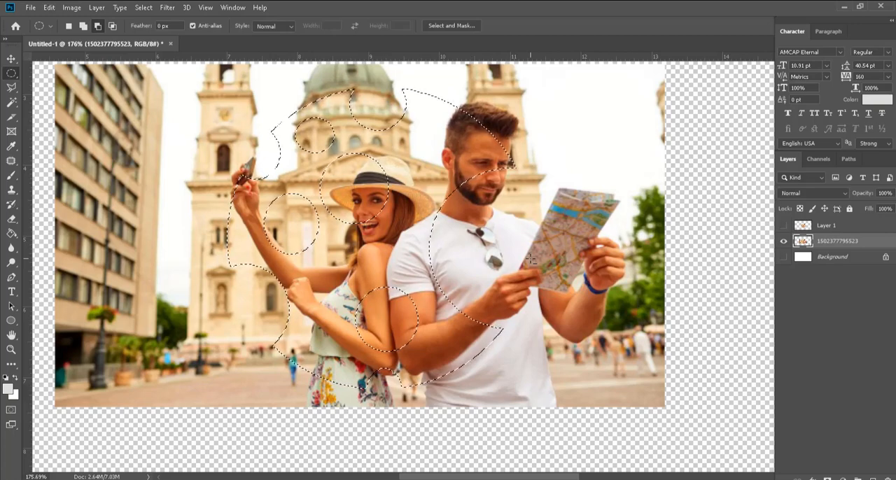
key("ctrl+j")
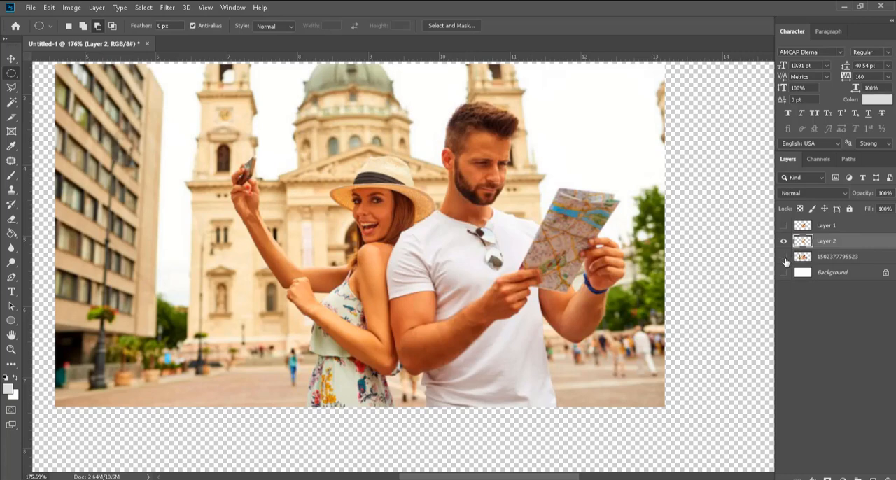
left_click(785, 257)
scroll(485, 339, "down", 3)
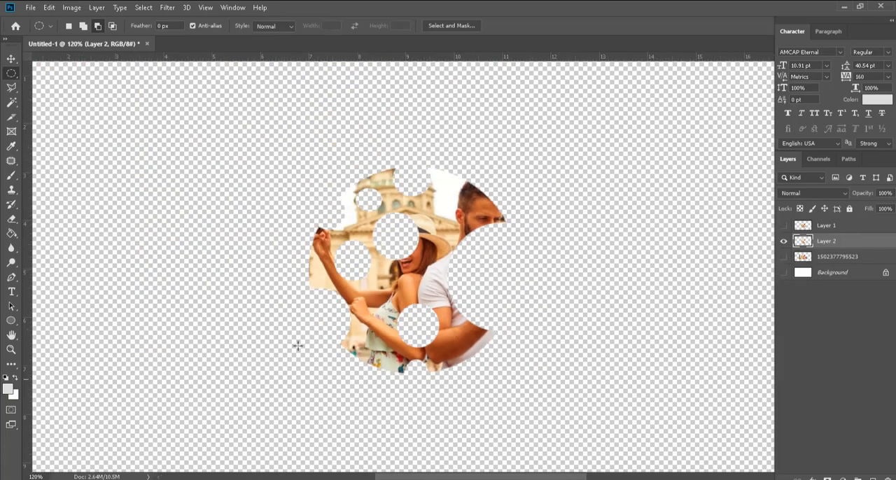
left_click(784, 272)
scroll(427, 336, "up", 2)
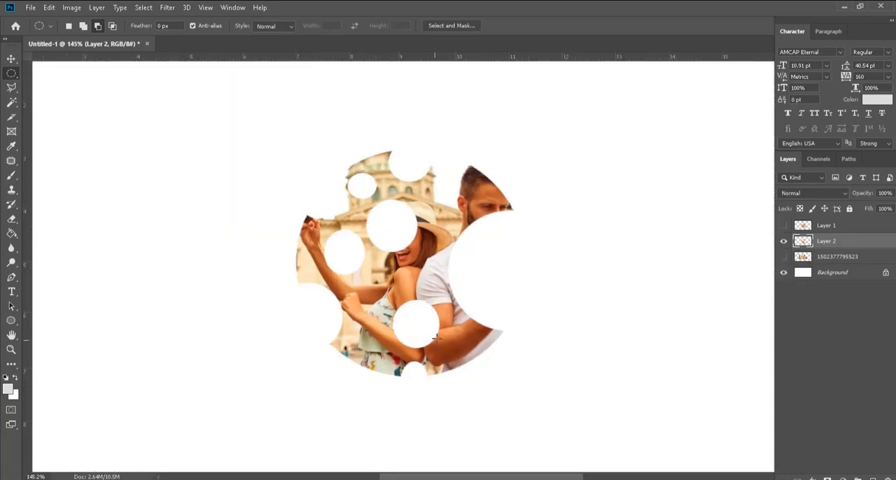
left_click(784, 242)
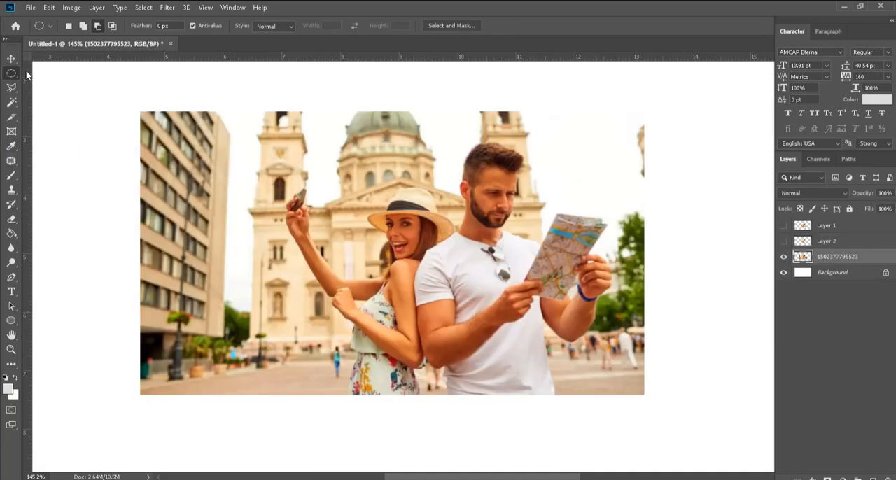
Step: With Intersect with selection, draw an ellipse around the couple and an overlapping one around the man and map, and deselect the result
left_click(112, 26)
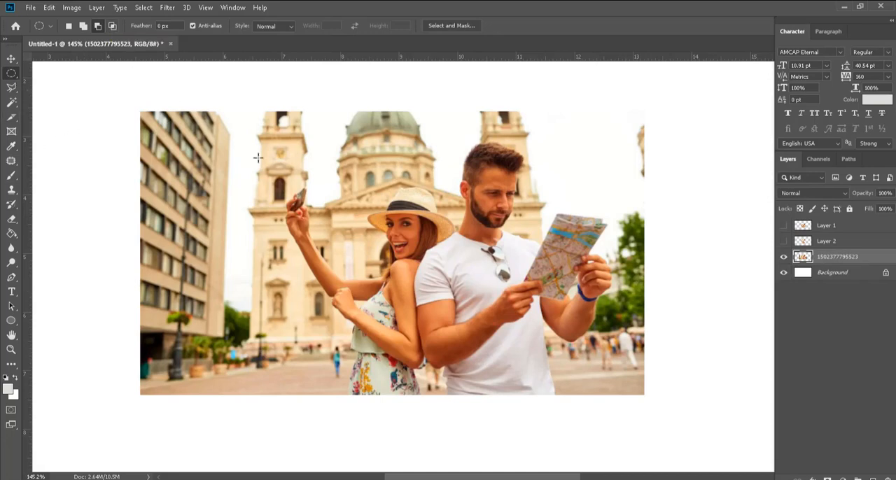
left_click_drag(292, 145, 551, 390)
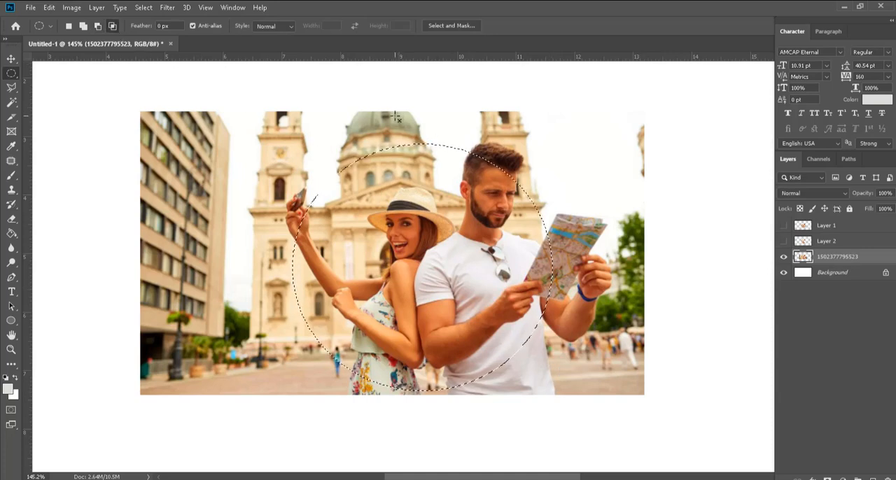
left_click_drag(395, 116, 647, 355)
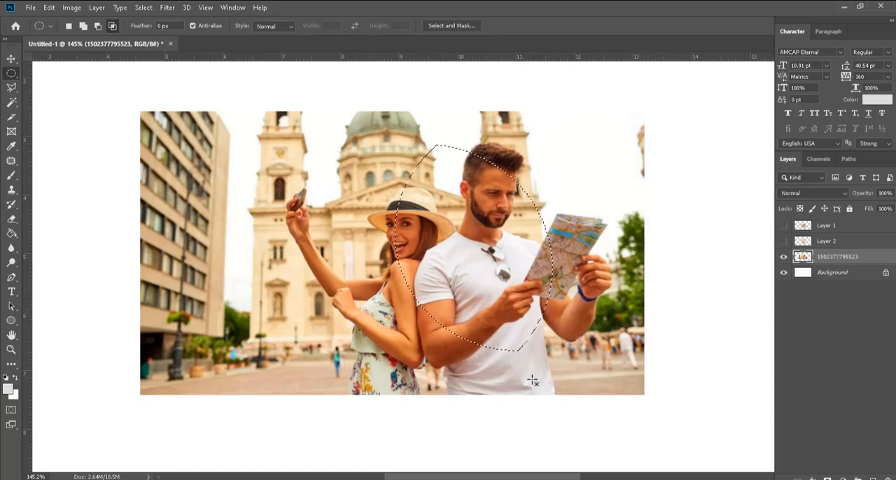
key("ctrl+d")
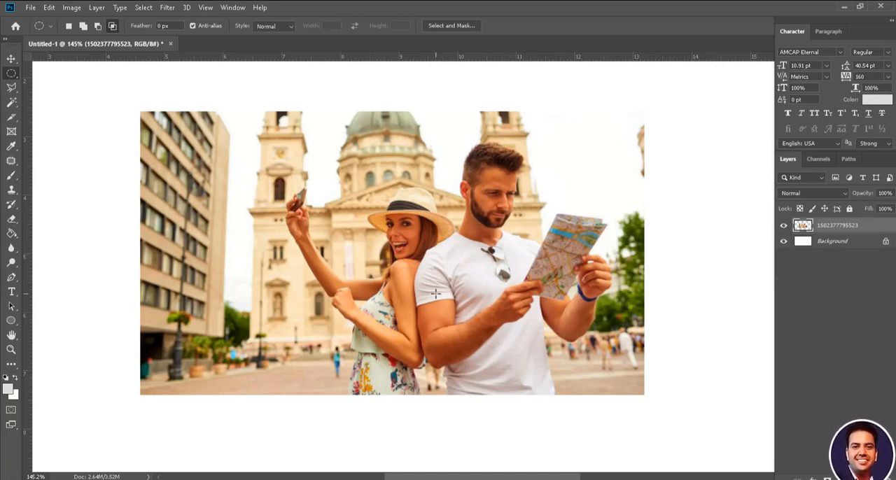
Step: Switch to the freehand Lasso tool, try a loop near the woman's raised phone, and deselect it
left_click(12, 89)
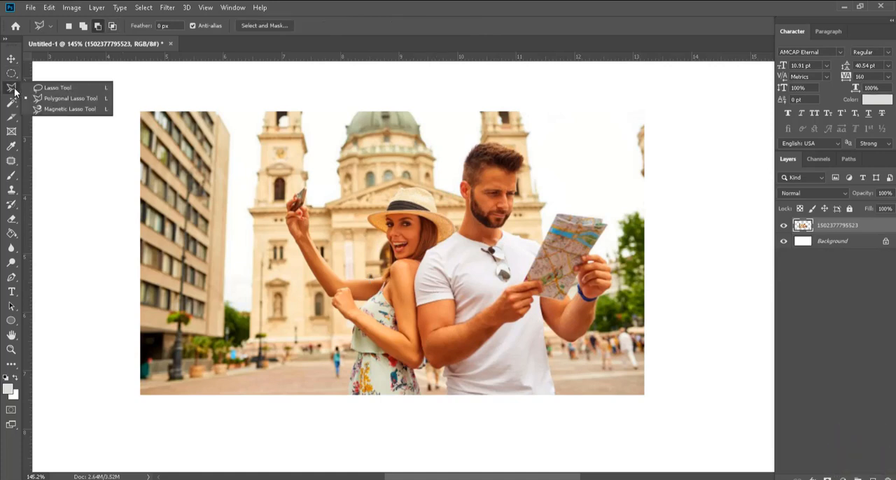
left_click(64, 90)
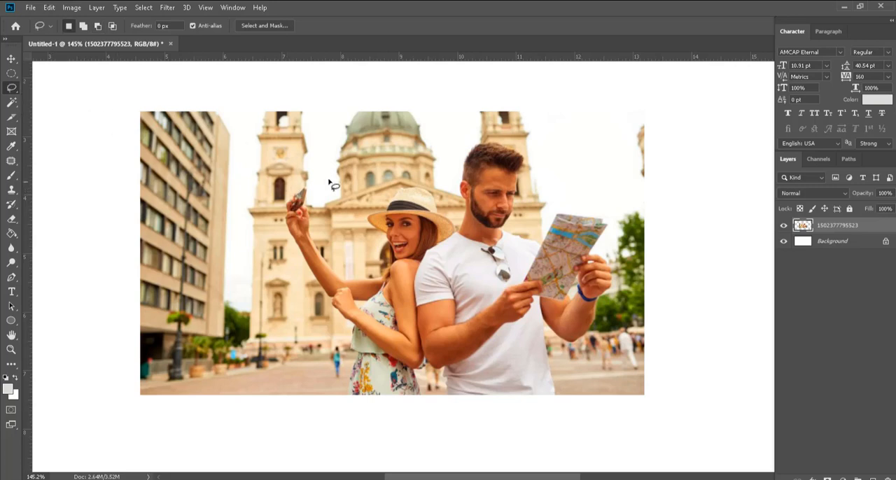
mouse_move(327, 176)
left_mouse_down()
mouse_move(311, 204)
mouse_move(380, 238)
mouse_move(411, 234)
mouse_move(451, 207)
mouse_move(331, 168)
left_mouse_up()
key("ctrl+d")
Step: Trace a freehand Lasso selection around the woman's hat, face and hair down to her shoulder
scroll(404, 221, "up", 6)
scroll(396, 222, "up", 1)
left_click_drag(370, 257, 186, 286)
mouse_move(357, 239)
left_mouse_down()
mouse_move(403, 318)
mouse_move(398, 278)
mouse_move(530, 266)
mouse_move(520, 270)
left_mouse_up()
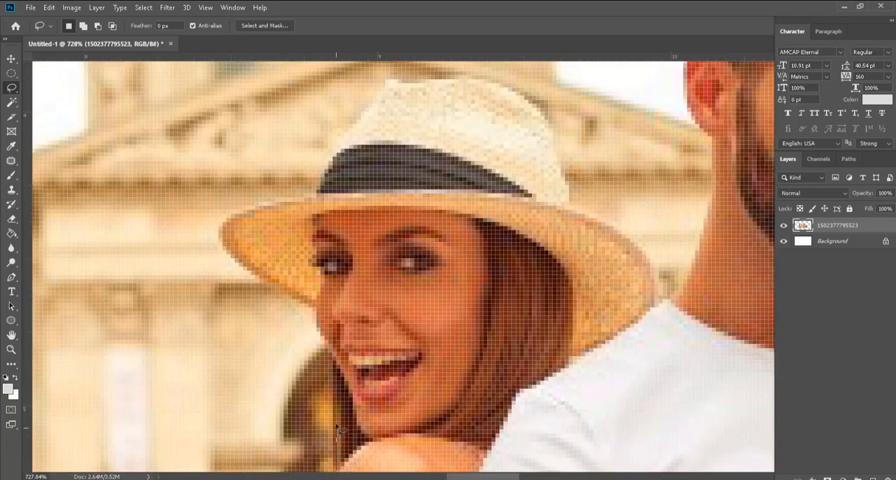
left_click_drag(338, 428, 341, 374)
mouse_move(325, 343)
left_mouse_down()
mouse_move(301, 302)
mouse_move(238, 256)
mouse_move(227, 221)
mouse_move(314, 196)
mouse_move(388, 88)
mouse_move(486, 84)
mouse_move(527, 102)
mouse_move(556, 147)
mouse_move(574, 210)
mouse_move(649, 254)
mouse_move(660, 295)
mouse_move(605, 344)
mouse_move(527, 387)
mouse_move(495, 444)
mouse_move(383, 443)
mouse_move(343, 467)
left_mouse_up()
scroll(345, 451, "down", 3)
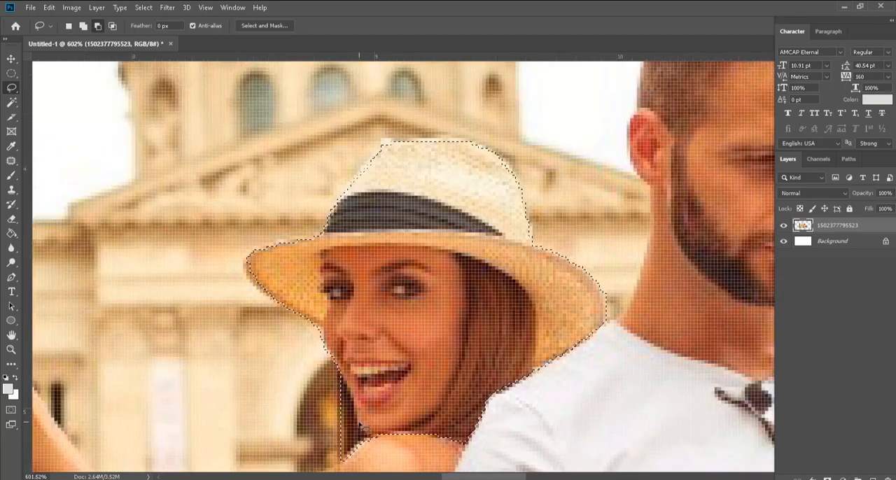
Step: Copy the selected head to a new layer, inspect it with the photo layer hidden, and show the photo again
key("ctrl+j")
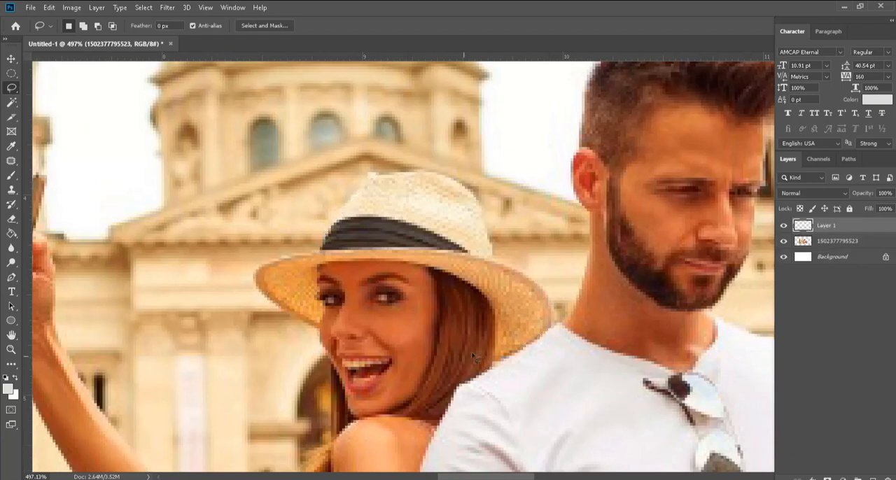
scroll(487, 301, "down", 2)
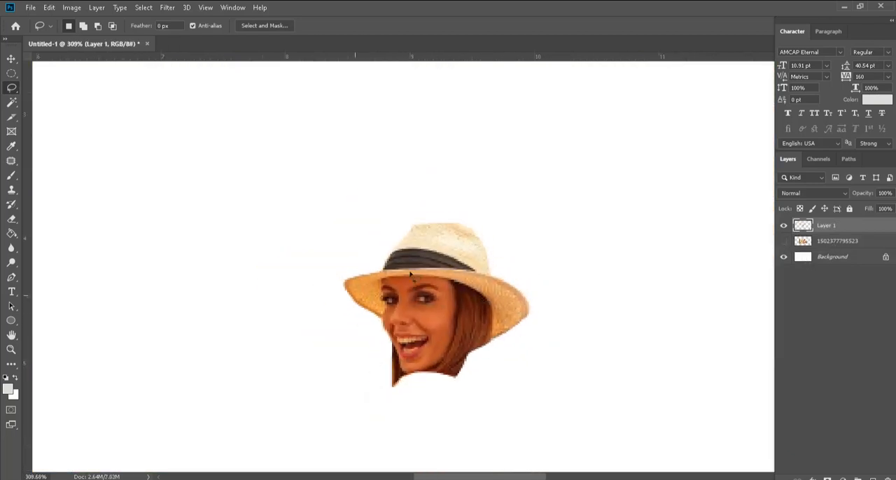
scroll(438, 280, "up", 2)
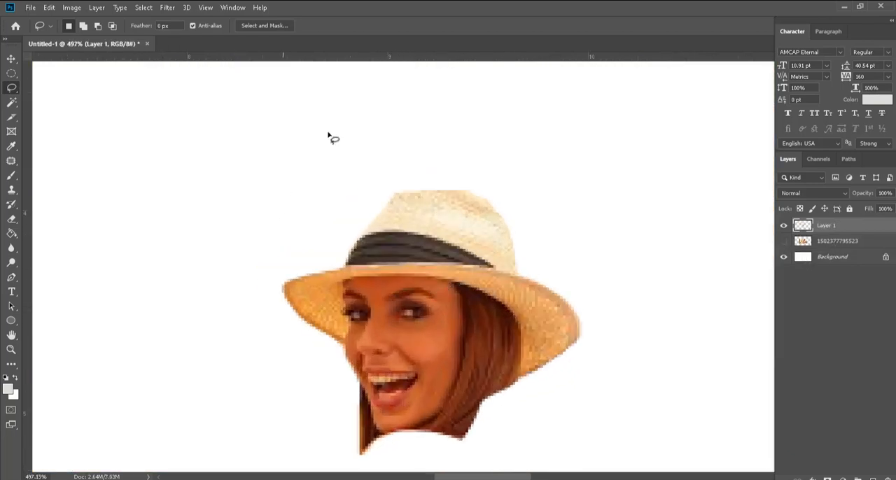
left_click(11, 59)
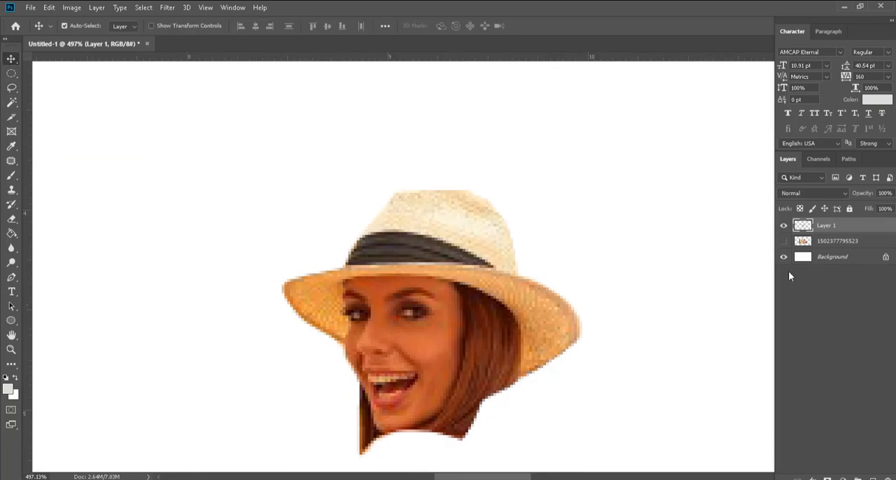
left_click(784, 241)
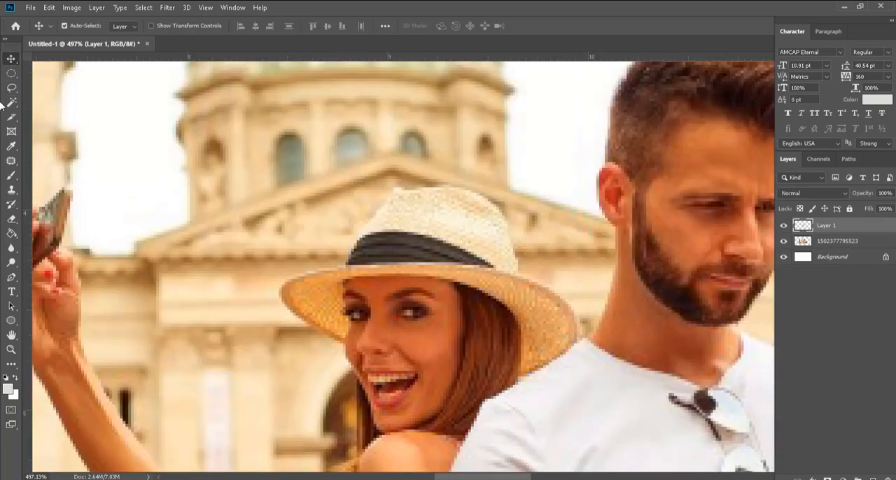
left_click_drag(11, 88, 45, 98)
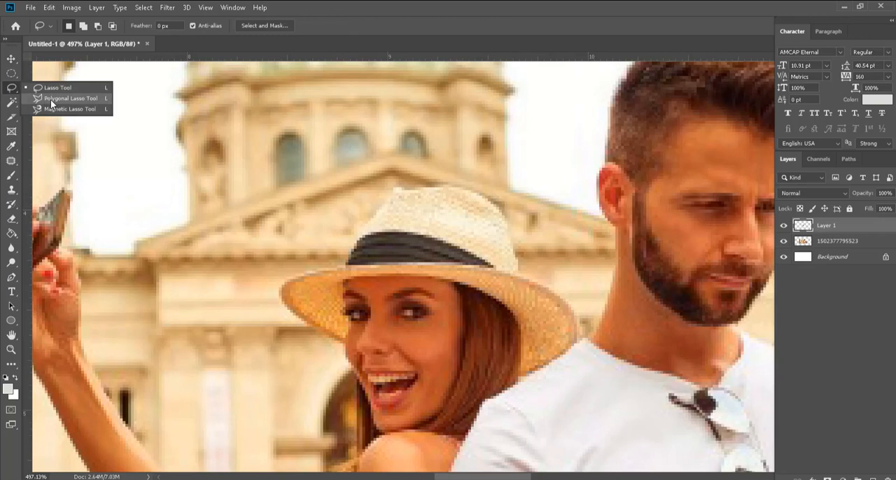
left_click(50, 99)
left_click(805, 241)
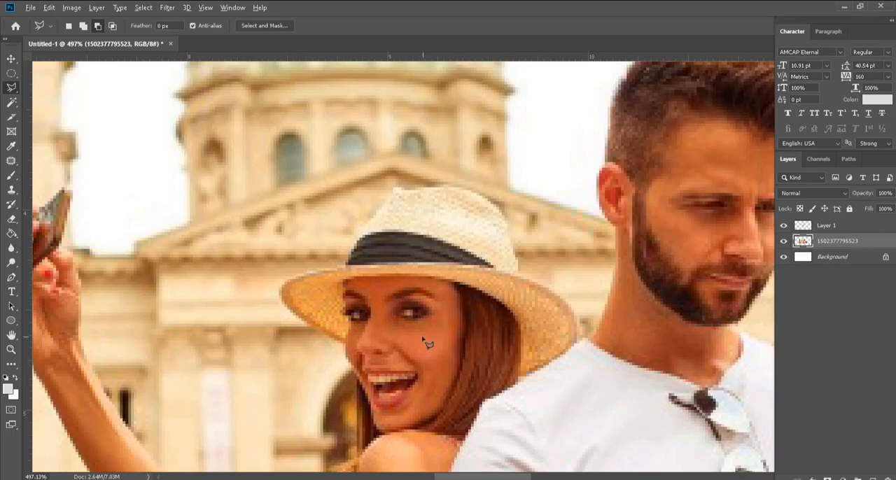
scroll(426, 343, "down", 10)
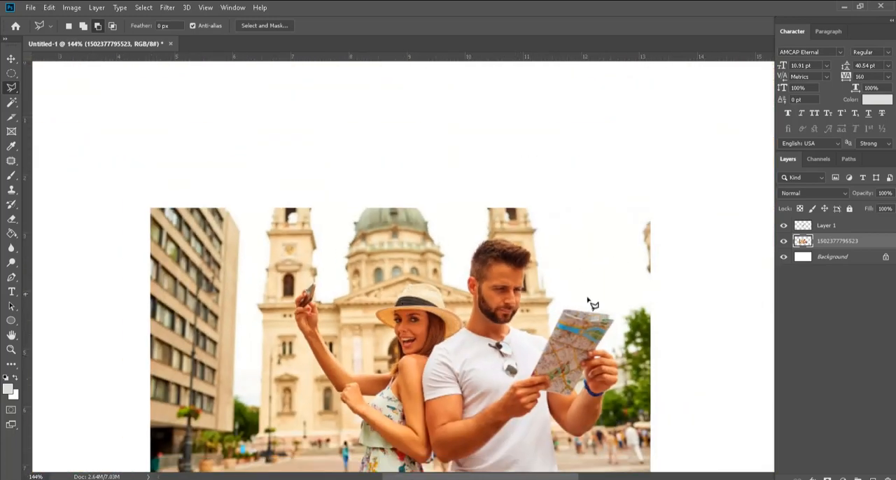
scroll(513, 281, "down", 1)
scroll(443, 418, "up", 1)
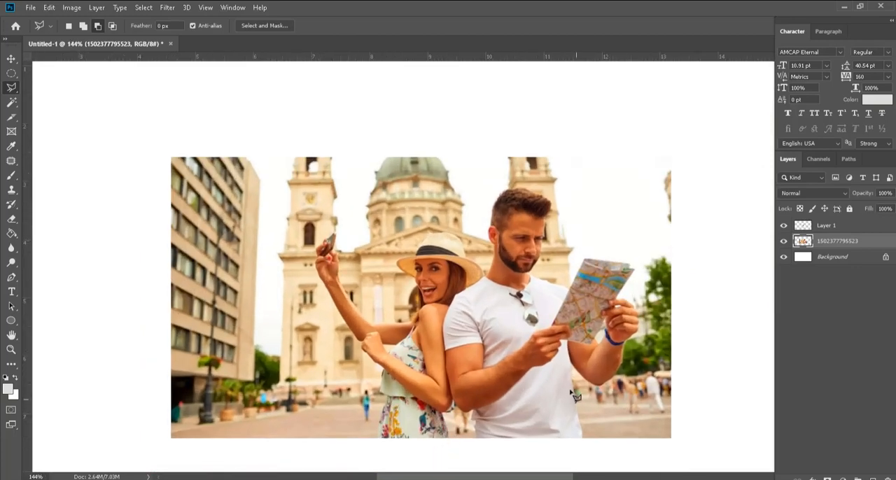
scroll(572, 393, "up", 2)
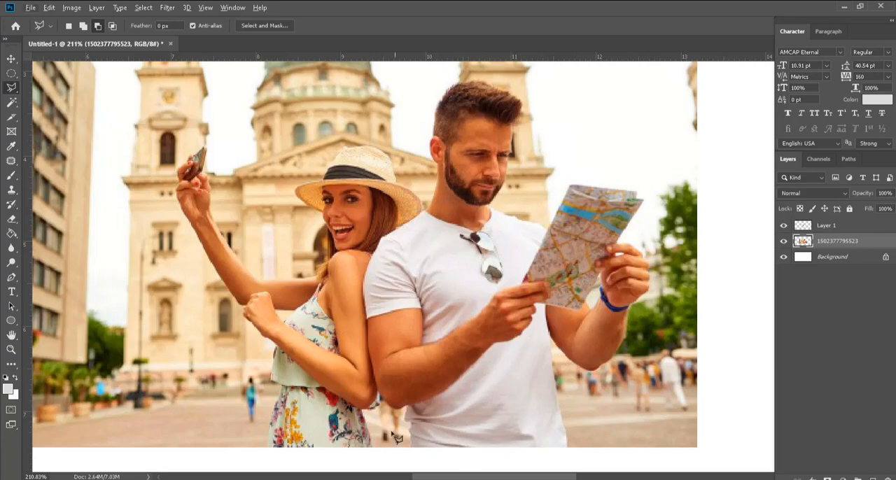
scroll(265, 458, "up", 10)
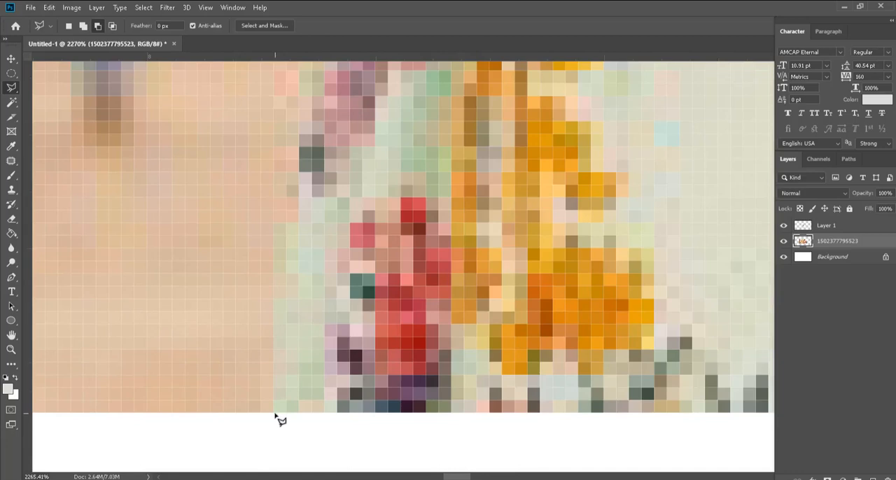
Step: Start a polygonal outline at the skirt's outer edge on the photo's lower border and follow it up to the woman's waist
left_click(275, 414)
left_click_drag(308, 245, 271, 424)
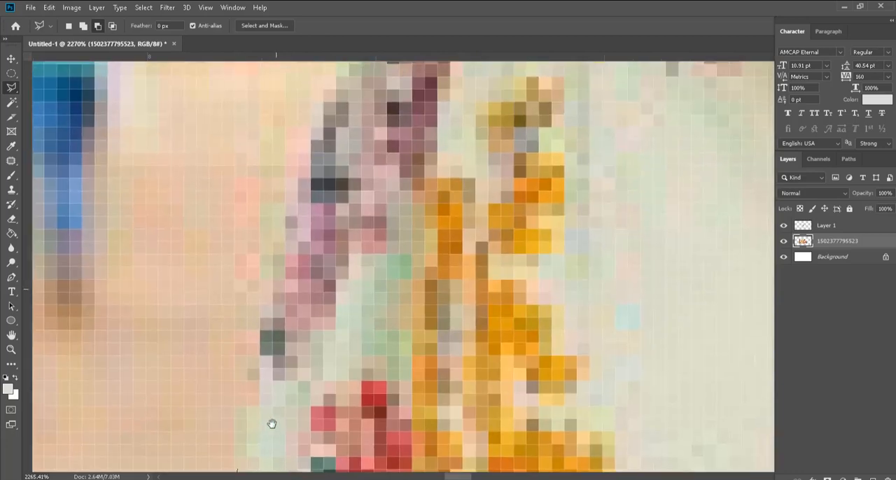
left_click(289, 211)
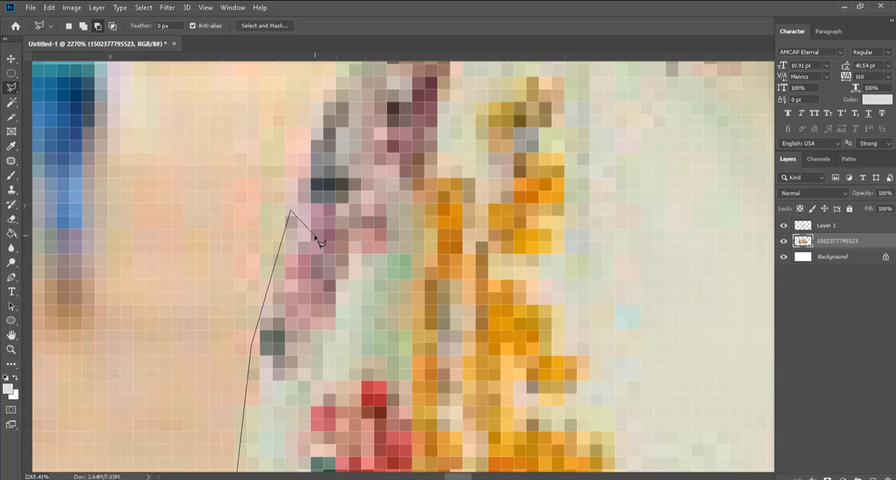
scroll(319, 242, "down", 5)
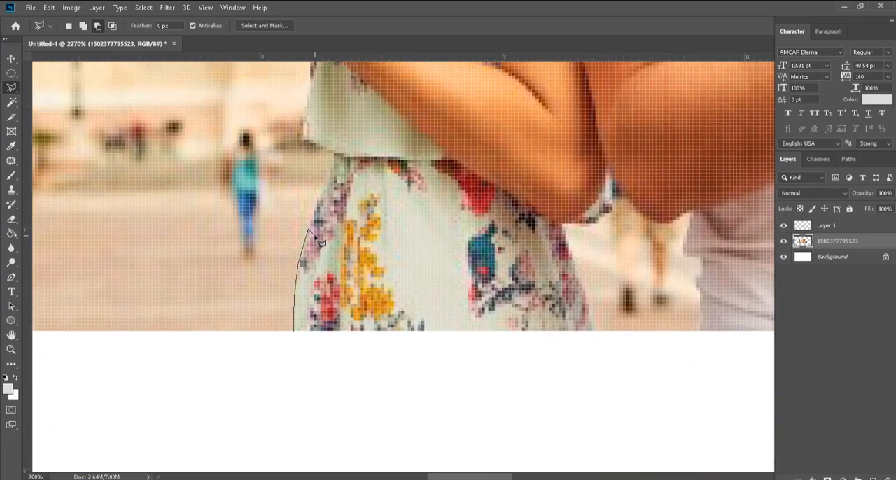
scroll(320, 242, "up", 3)
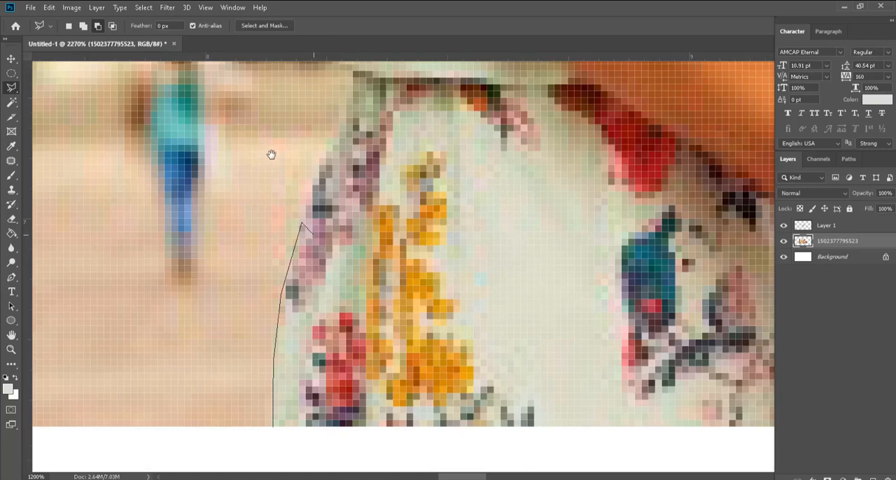
mouse_move(283, 156)
left_mouse_down()
mouse_move(336, 245)
mouse_move(244, 212)
mouse_move(265, 193)
left_mouse_up()
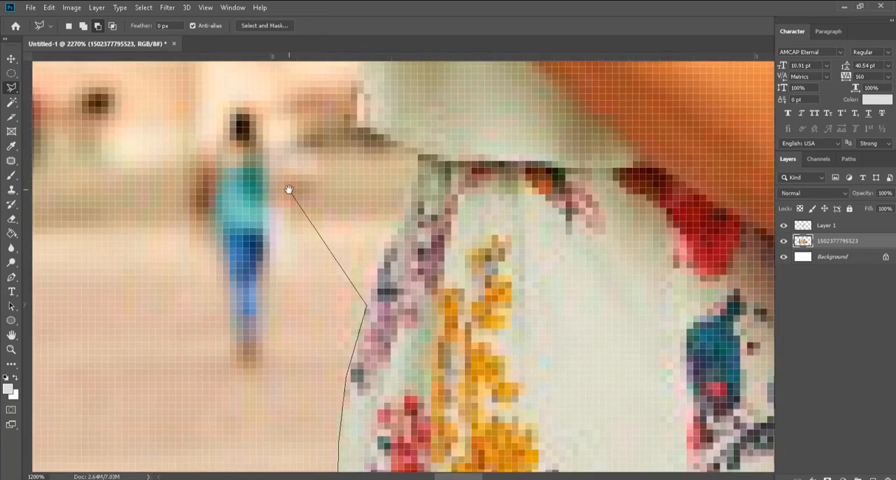
mouse_move(289, 190)
left_mouse_down()
mouse_move(344, 147)
mouse_move(336, 199)
left_mouse_up()
scroll(336, 199, "down", 2)
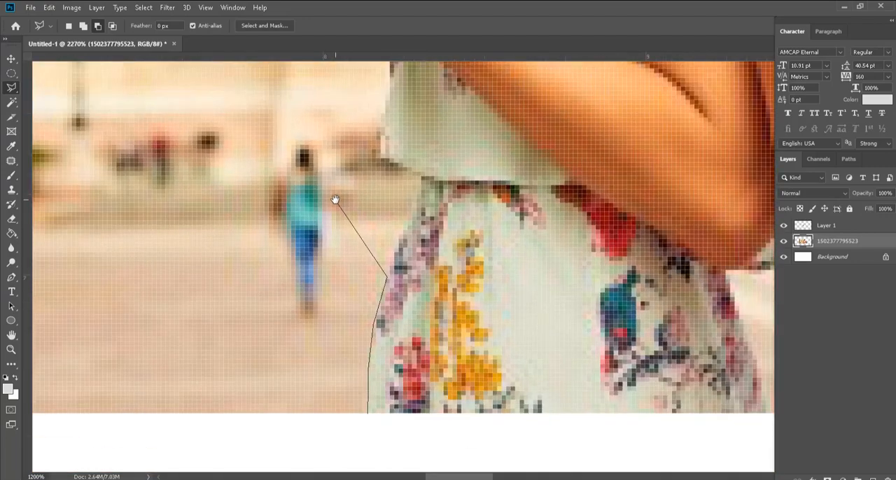
mouse_move(392, 194)
left_mouse_down()
mouse_move(282, 374)
mouse_move(358, 206)
mouse_move(346, 269)
left_mouse_up()
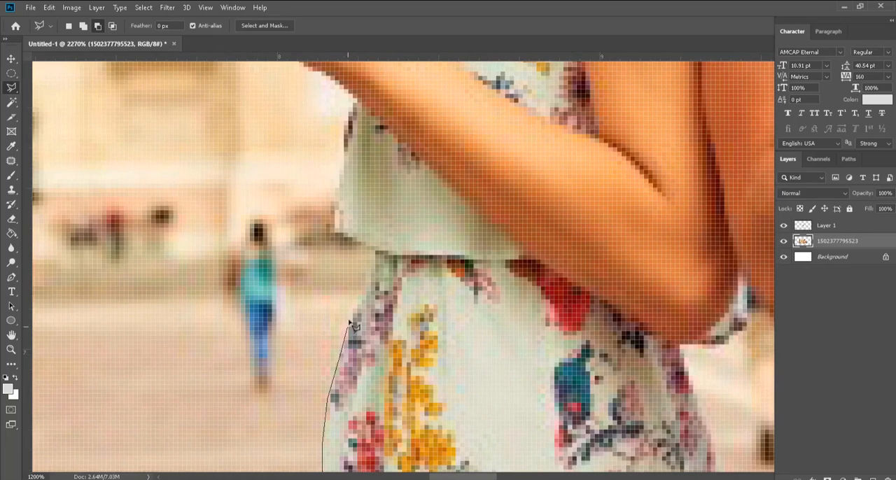
Step: Continue the polygonal outline along the outer edge of the woman's top and the underside of her bent forearm toward her fist
left_click(334, 231)
left_click(336, 189)
left_click(345, 124)
left_click(356, 100)
left_click_drag(356, 100, 419, 280)
left_click(390, 253)
left_click(371, 248)
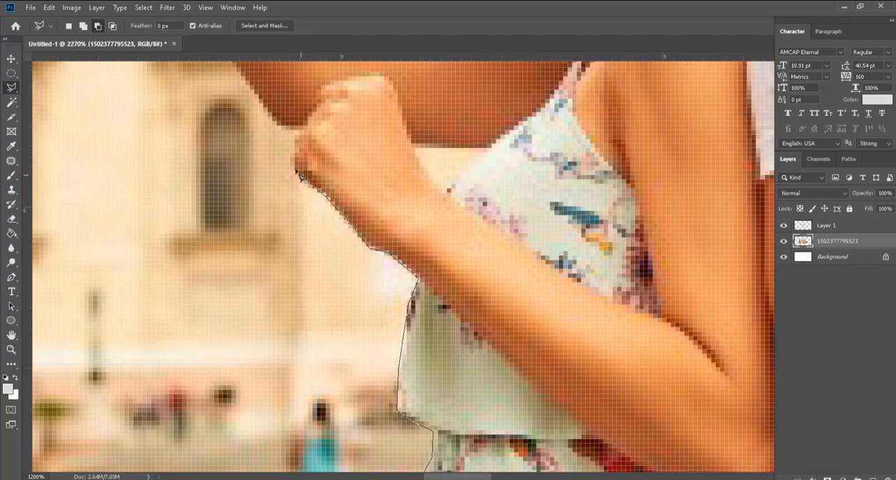
Step: Continue the polygonal outline past the woman's fist and up the outer edge of her raised forearm to the wrist
left_click_drag(294, 129, 462, 274)
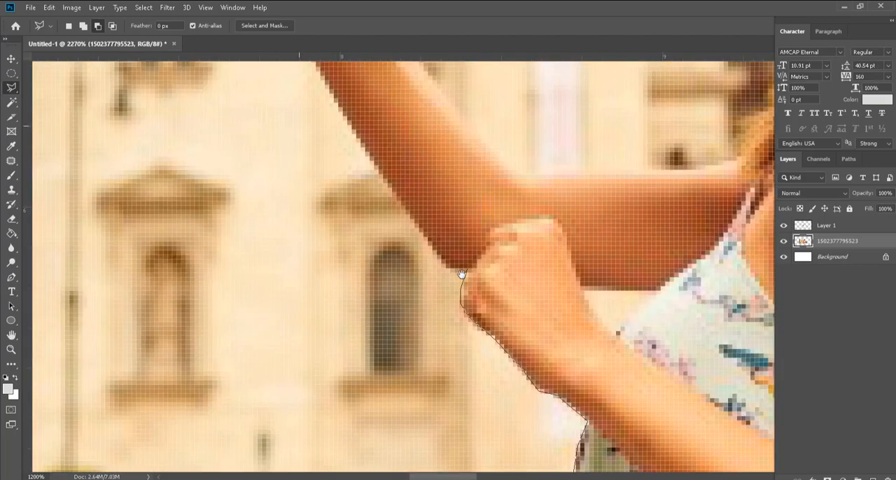
left_click(451, 270)
left_click(427, 246)
left_click(385, 184)
left_click(361, 145)
left_click_drag(361, 145, 469, 355)
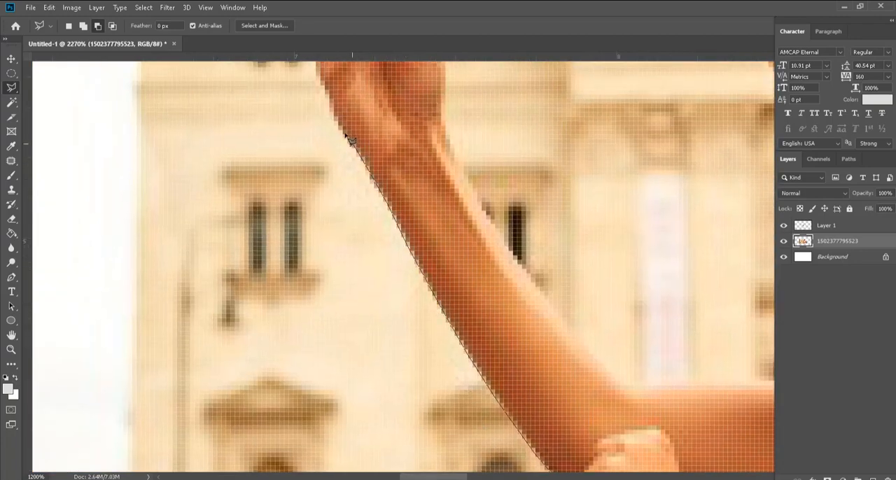
mouse_move(334, 118)
left_mouse_down()
mouse_move(344, 220)
mouse_move(357, 252)
left_mouse_up()
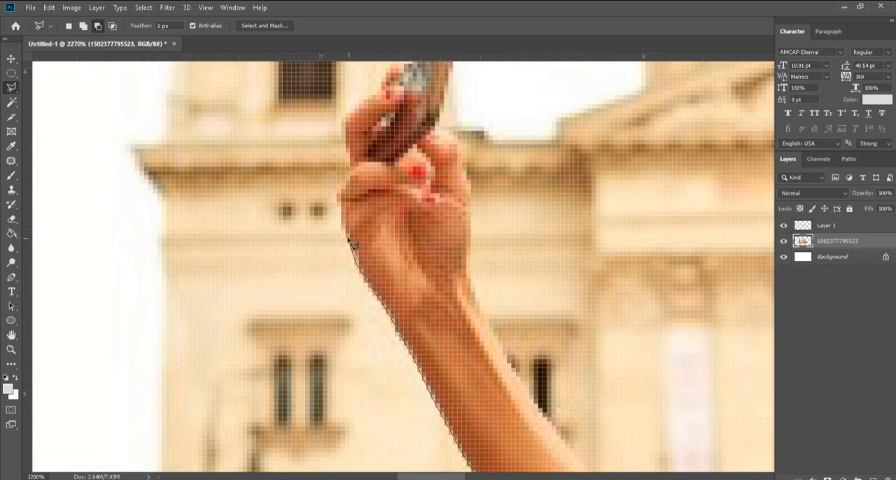
Step: Extend the outline along the outer side of the woman's raised hand and around the tip of her phone
left_click(340, 188)
left_click_drag(344, 126, 255, 253)
left_click(256, 252)
left_click(294, 211)
left_click(308, 185)
left_click(361, 161)
left_click(370, 169)
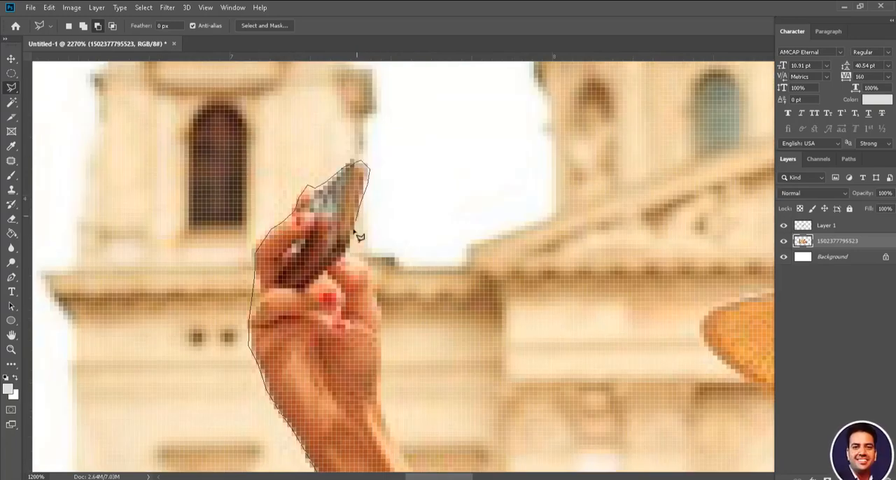
Step: Bring the outline down the inner side of the raised hand and forearm, then along the top of her upper arm
left_click(347, 251)
left_click(381, 407)
left_click_drag(395, 444, 327, 170)
left_click(353, 216)
left_click(385, 267)
left_click(439, 336)
left_click(486, 393)
left_click(542, 390)
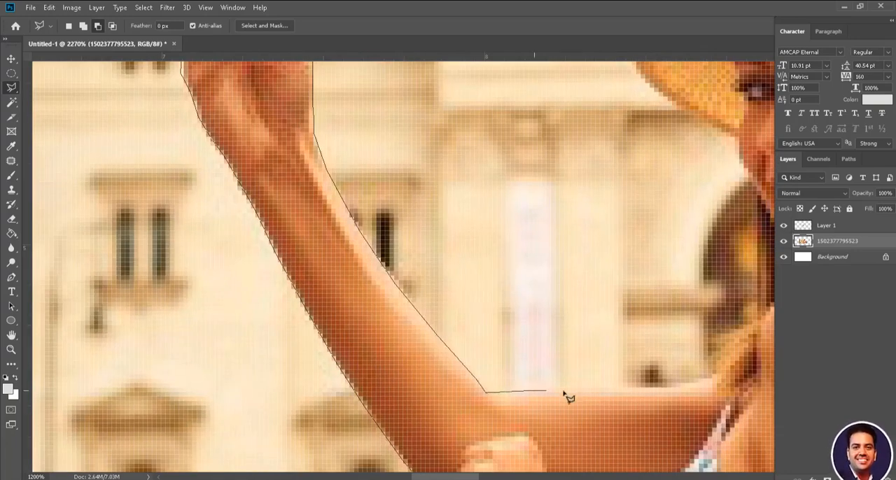
left_click(665, 391)
Step: Follow the woman's shoulder, neck and cheek with the outline up to the underside of her hat brim
left_click_drag(697, 387, 292, 397)
left_click(306, 388)
left_click(349, 331)
left_click_drag(350, 212, 385, 414)
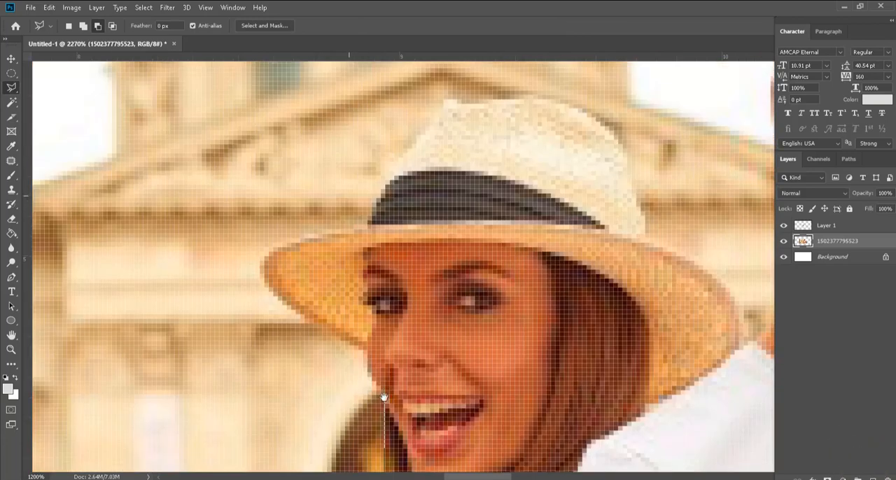
left_click(385, 399)
left_click(373, 384)
left_click(363, 351)
Step: Outline the front of the hat brim and continue up to the side of the dark hat band
left_click(305, 319)
left_click(268, 287)
left_click(260, 256)
left_click(300, 233)
left_click(366, 223)
left_click(392, 167)
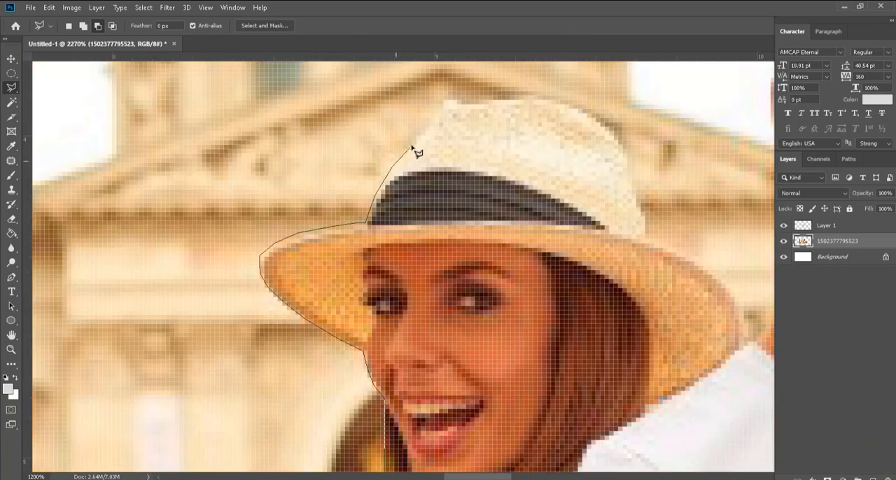
Step: Carry the outline over the hat's crown and around the rear brim to the man's shoulder
left_click(454, 101)
left_click(496, 102)
left_click(539, 99)
left_click(610, 128)
left_click(645, 239)
left_click_drag(650, 242, 353, 152)
left_click(419, 191)
left_click(449, 256)
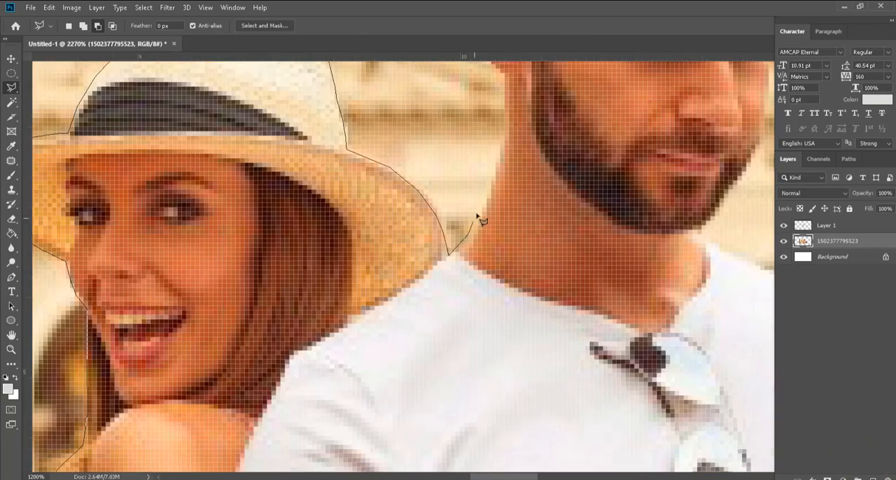
Step: Trace the outline up the man's neck, around his ear and along the back of his head
left_click(487, 208)
left_click_drag(504, 126, 477, 291)
left_click(476, 228)
left_click(453, 197)
left_click(446, 158)
left_click_drag(478, 105, 369, 313)
left_click(357, 240)
left_click(374, 198)
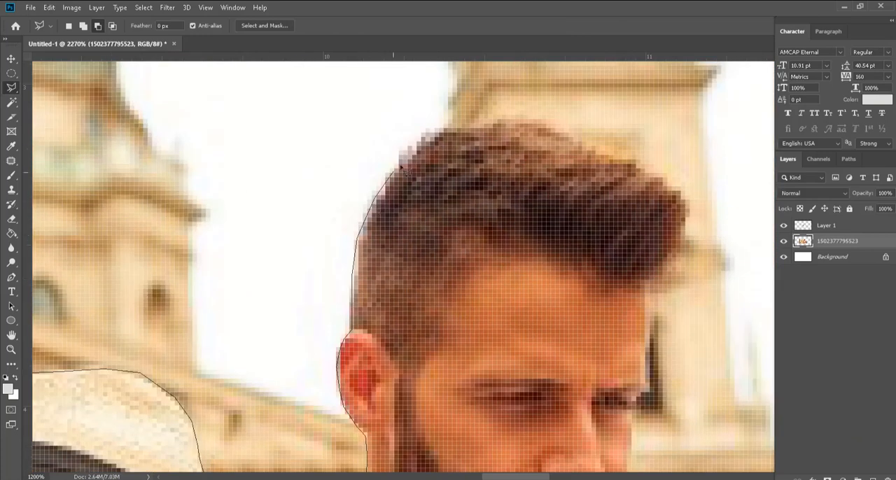
Step: Continue the outline over the top of the man's hair and down to his forehead
left_click(423, 143)
left_click(459, 127)
left_click(568, 135)
left_click(608, 159)
left_click(689, 218)
left_click(660, 284)
Step: Follow the man's face with the outline from the eye and cheek down to the beard
left_click_drag(644, 376, 466, 161)
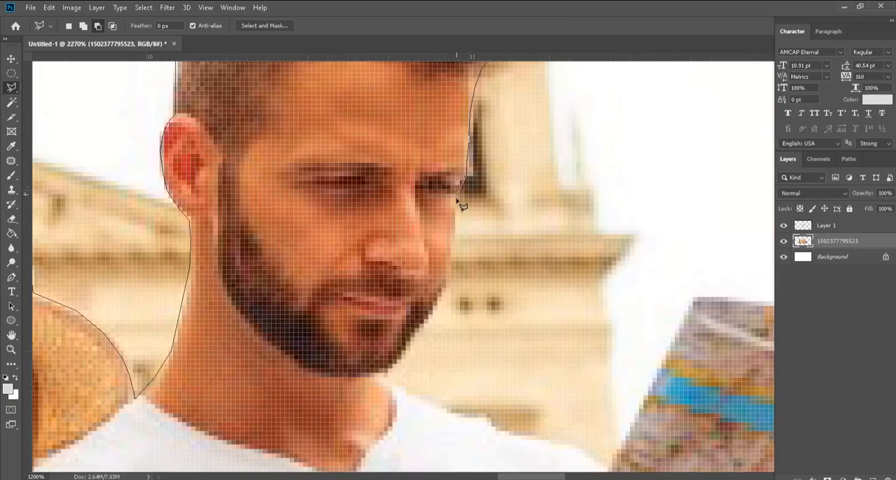
left_click(457, 198)
left_click(456, 245)
left_click(448, 283)
left_click(405, 359)
Step: Extend the outline from beneath the man's chin along his shirt shoulder to the edge of the map
left_click_drag(382, 378, 323, 306)
left_click(394, 342)
left_click(452, 367)
left_click(500, 373)
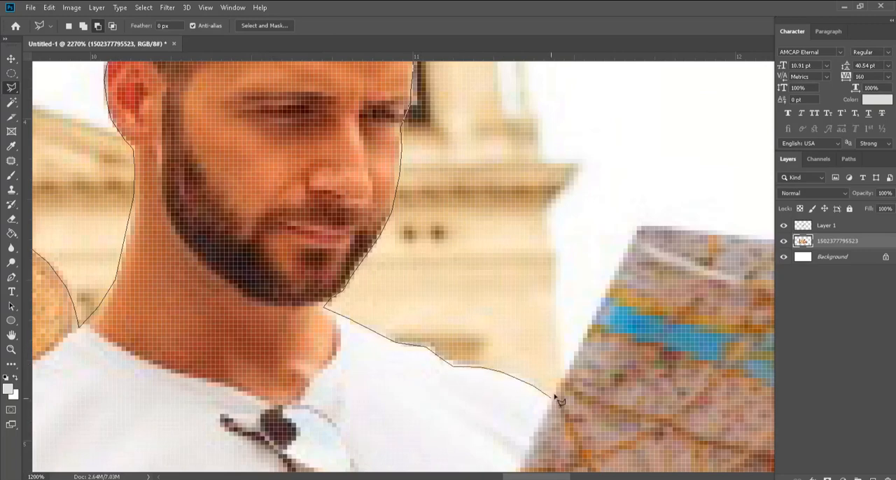
left_click(551, 397)
Step: Trace the outline around the map's upper corners and down its outer edge toward the man's fingers
left_click(636, 225)
left_click_drag(639, 225, 302, 213)
left_click(552, 240)
left_click(554, 268)
left_click(581, 271)
left_click(471, 437)
Step: Outline the fingers and outer side of the man's hand holding the map, down to his wrist
left_click_drag(473, 438, 291, 168)
left_click(336, 167)
left_click(354, 172)
left_click(393, 208)
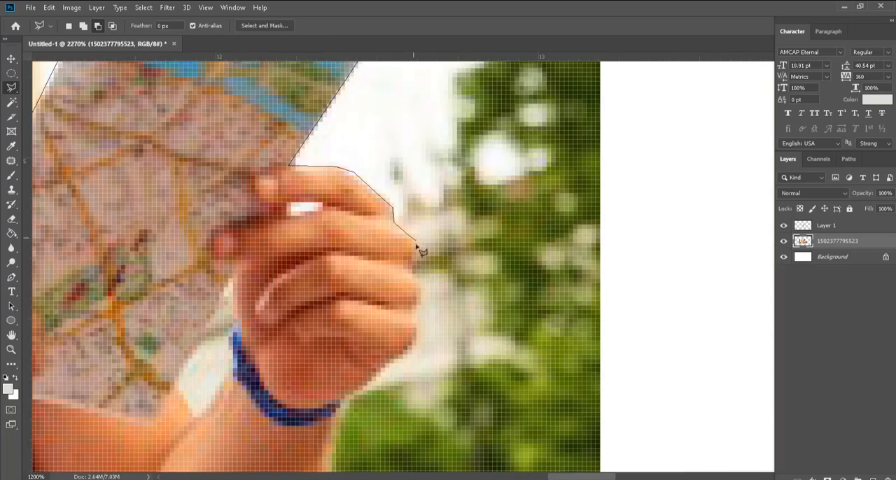
left_click(418, 341)
left_click(404, 359)
left_click(355, 393)
Step: Continue the outline down the man's forearm, around his elbow and back up to the side of his shirt
left_click_drag(341, 418, 468, 168)
left_click(445, 283)
left_click(386, 366)
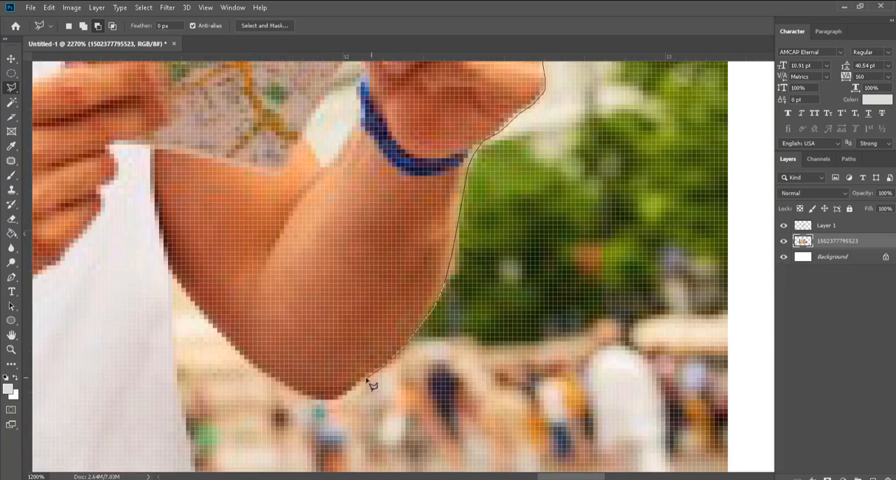
left_click(341, 398)
left_click(308, 399)
left_click(252, 364)
left_click(204, 313)
left_click(174, 277)
left_click(170, 326)
Step: Follow the shirt's edge down to the photo's lower border and close the outline along that border to select the couple
left_click_drag(170, 326, 226, 82)
left_click(230, 161)
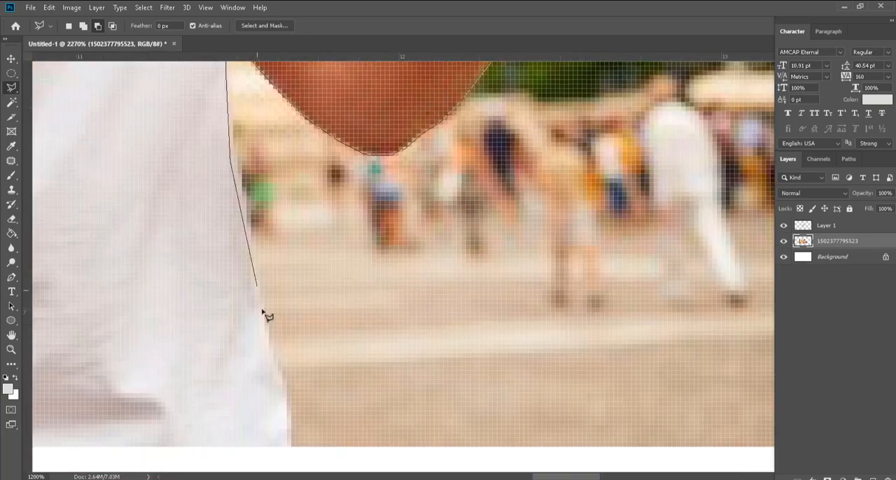
left_click(267, 331)
left_click(290, 388)
left_click(292, 448)
left_click_drag(210, 420, 735, 385)
left_click_drag(78, 385, 735, 355)
left_click(374, 383)
scroll(226, 337, "down", 10)
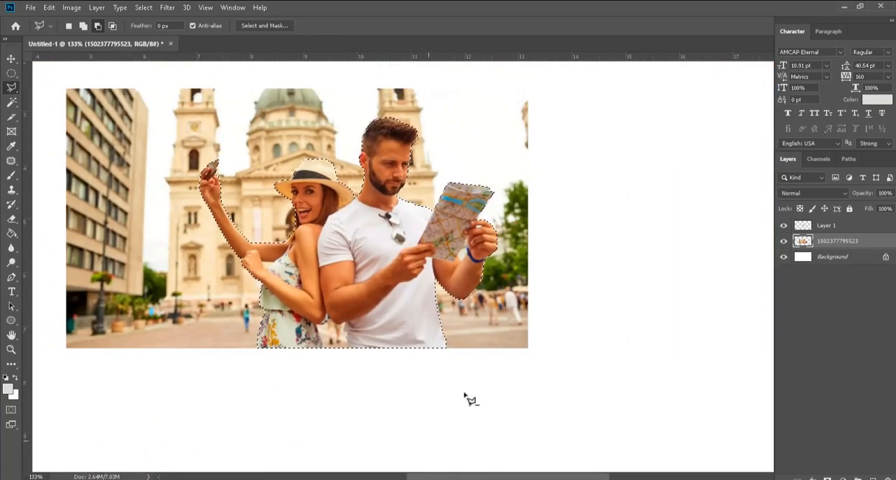
key("ctrl+j")
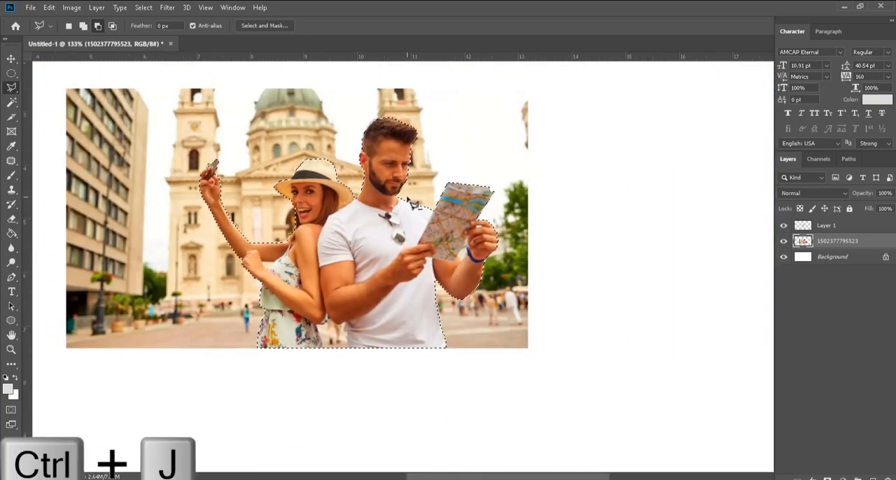
left_click(785, 258)
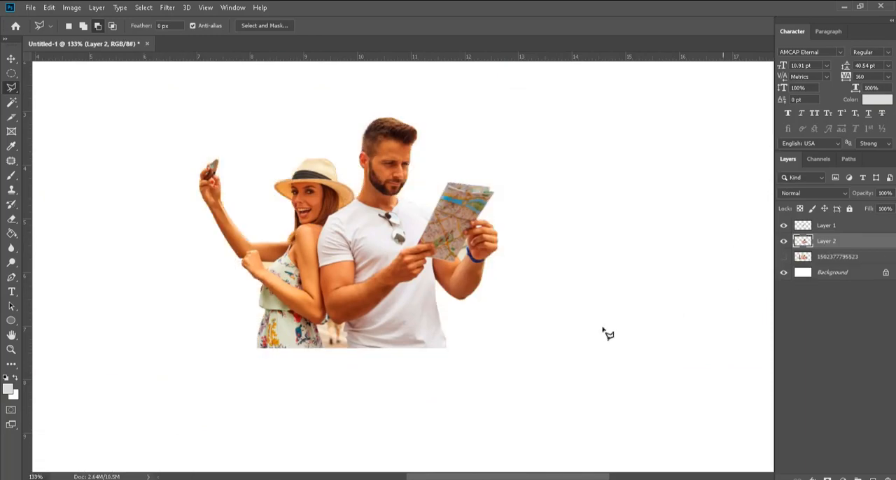
Step: Select the leftover background patch between the map and the man's braceleted wrist with a closed polygonal outline
scroll(312, 378, "up", 1, "alt")
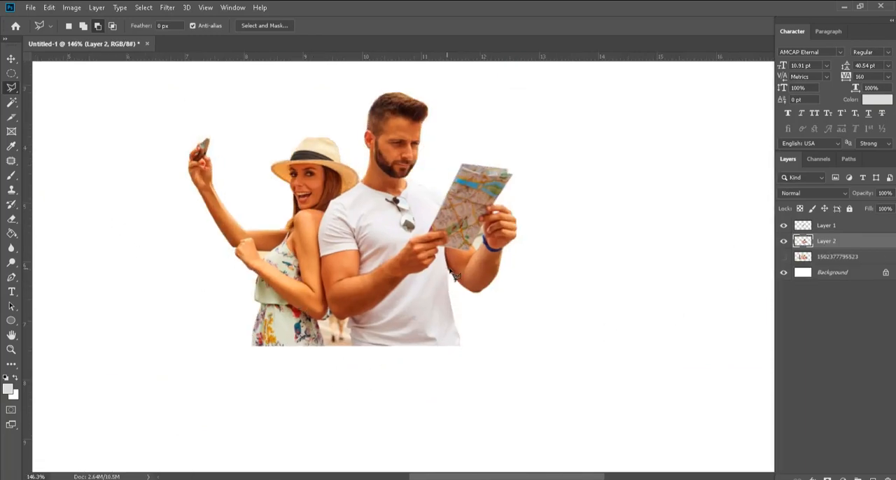
scroll(454, 274, "up", 6, "alt")
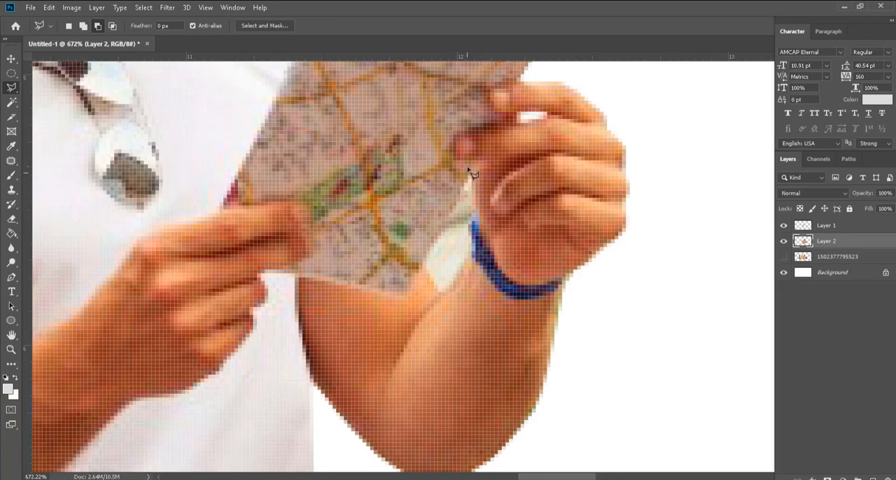
scroll(463, 275, "up", 1, "alt")
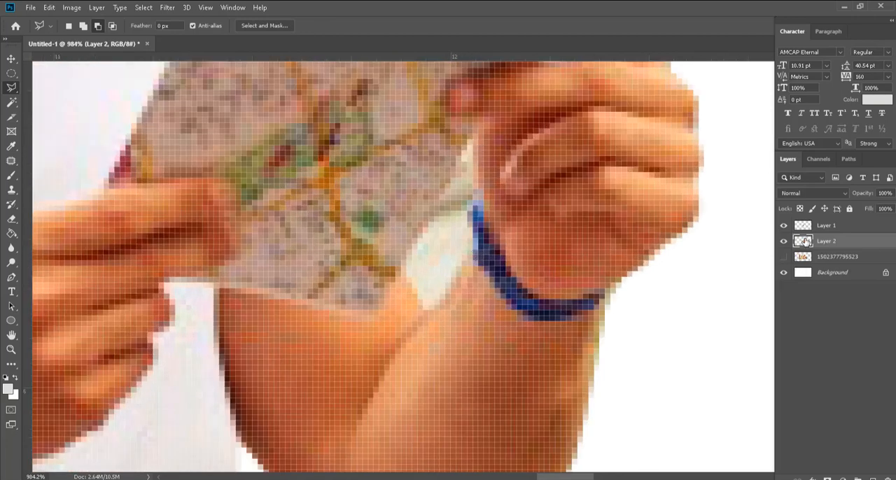
left_click(473, 137)
left_click(467, 261)
left_click(432, 307)
left_click(408, 267)
left_click(425, 216)
left_click(447, 187)
left_click(474, 138)
scroll(525, 233, "down", 10)
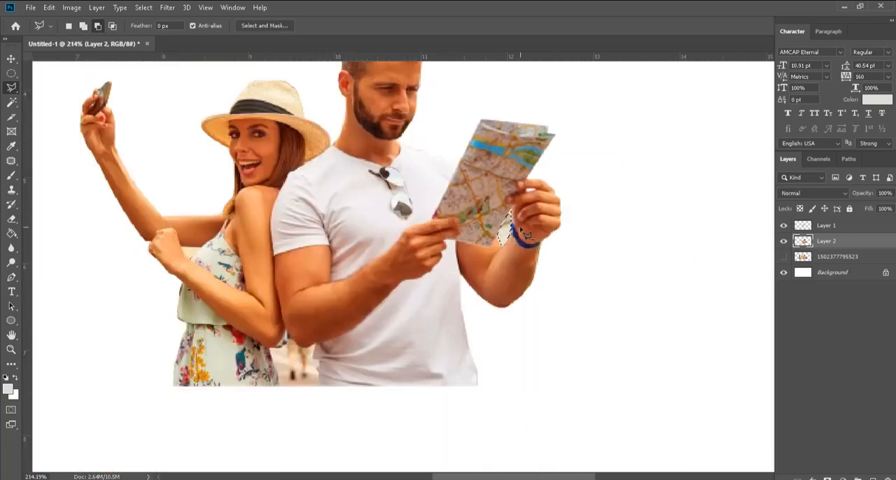
Step: Start an additional outline around the background gap between the couple, following the dress edge and both elbows to the man's shirt
scroll(520, 228, "down", 1)
scroll(298, 376, "up", 14)
left_click(299, 353)
left_click(296, 315)
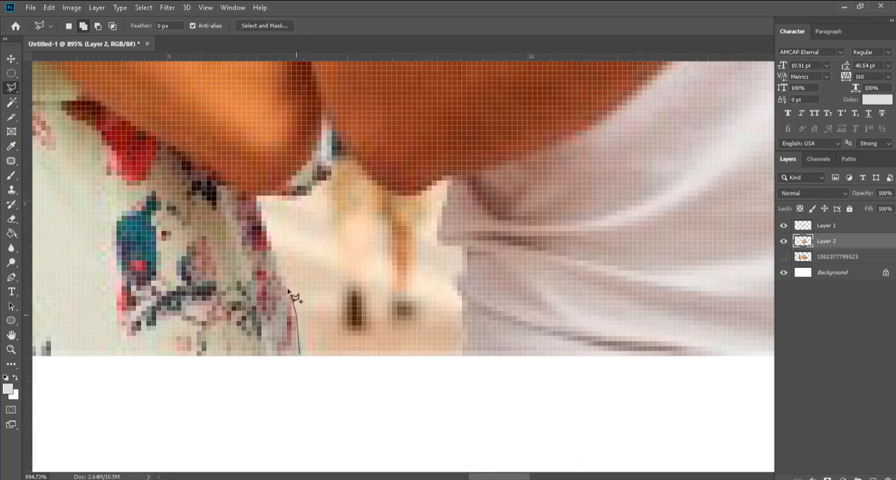
left_click(262, 201)
left_click(304, 196)
left_click(325, 177)
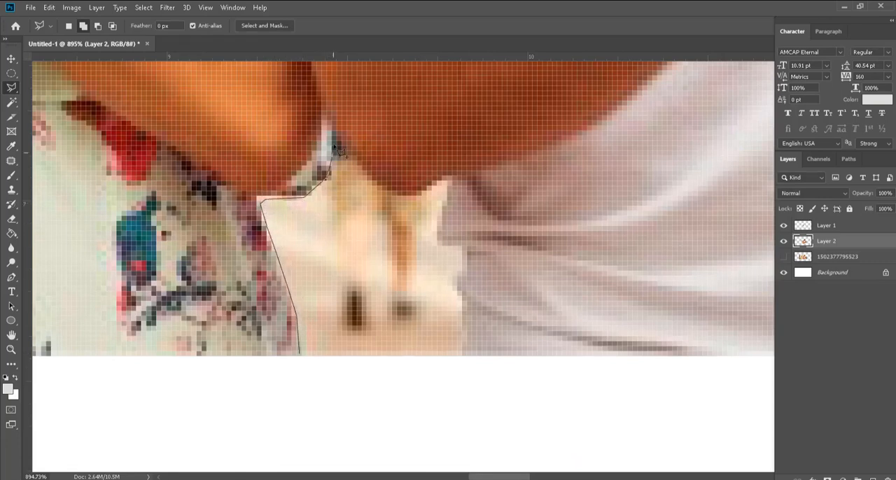
left_click(401, 197)
left_click(450, 178)
Step: Trace the man's shirt edge down to the cutout's lower border and close the outline around the gap between the couple
left_click(440, 245)
left_click(463, 250)
left_click(464, 273)
left_click(456, 287)
left_click(463, 301)
left_click(462, 357)
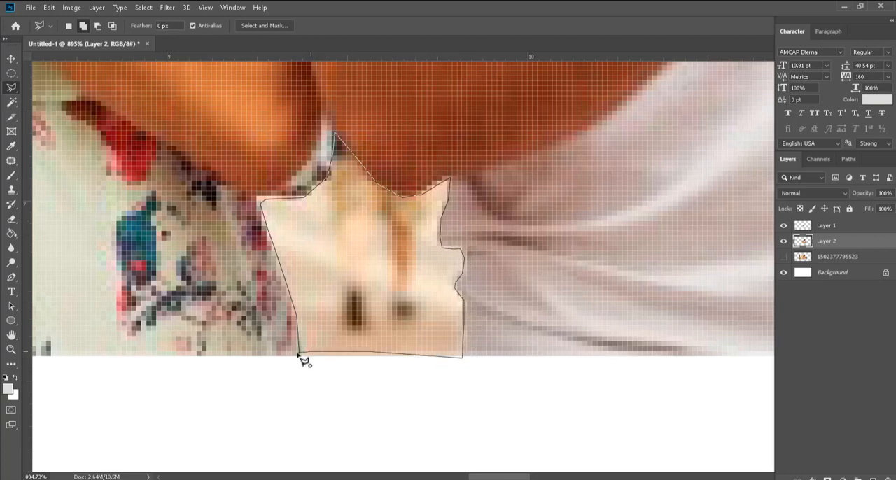
left_click(299, 354)
Step: Add a polygonal area that extends the gap selection below the cutout's lower border
left_click(297, 342)
left_click(306, 386)
left_click(439, 390)
left_click(460, 369)
left_click(404, 307)
left_click(298, 341)
scroll(358, 395, "down", 5)
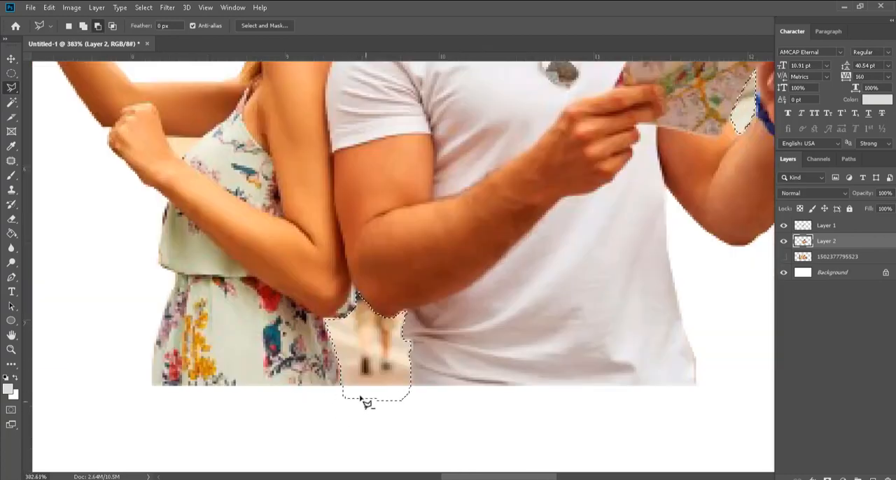
scroll(361, 400, "down", 5)
scroll(375, 409, "up", 7)
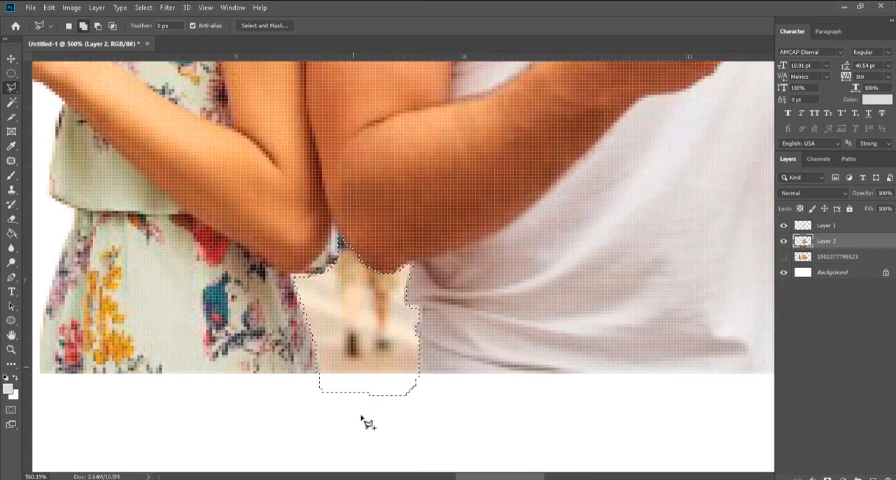
Step: Add the small background triangle between the woman's arms and her floral top to the selection
scroll(363, 413, "down", 6)
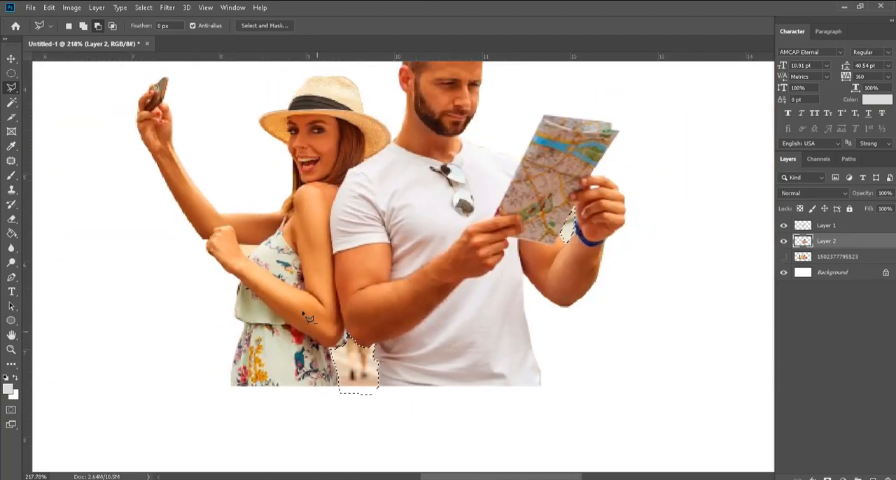
scroll(305, 315, "up", 10)
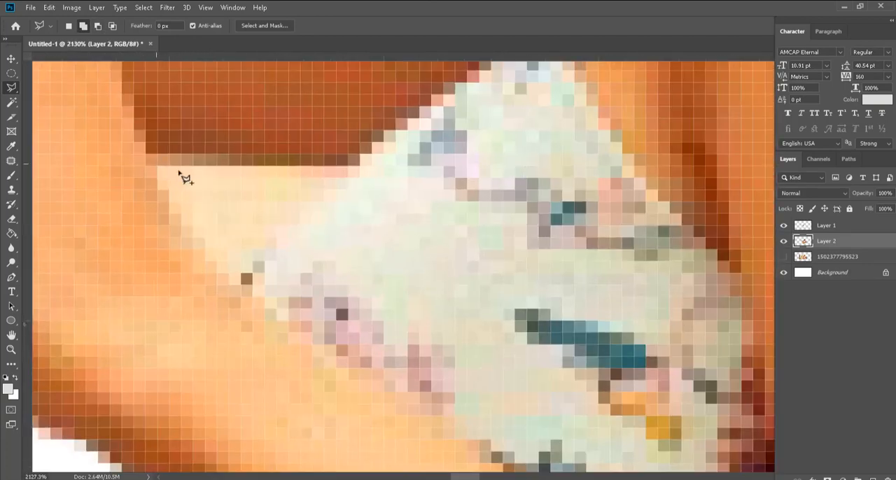
left_click(158, 165)
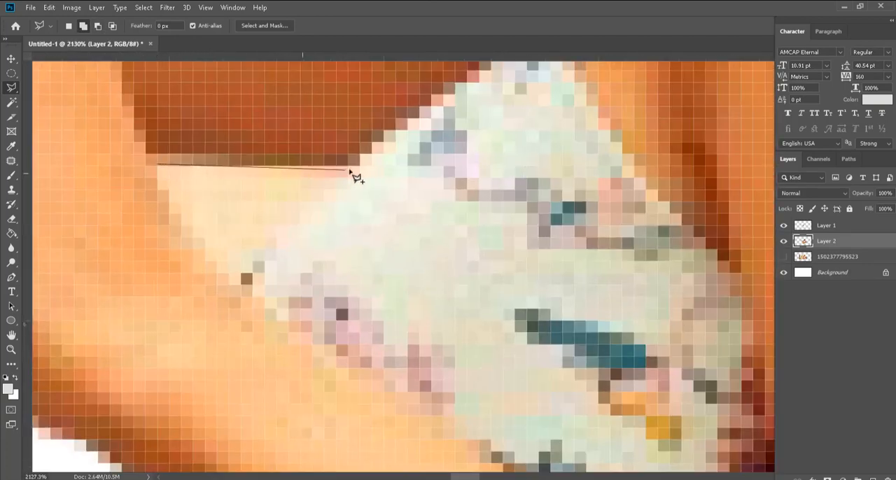
left_click(253, 261)
left_click(242, 285)
left_click(189, 226)
left_click(173, 197)
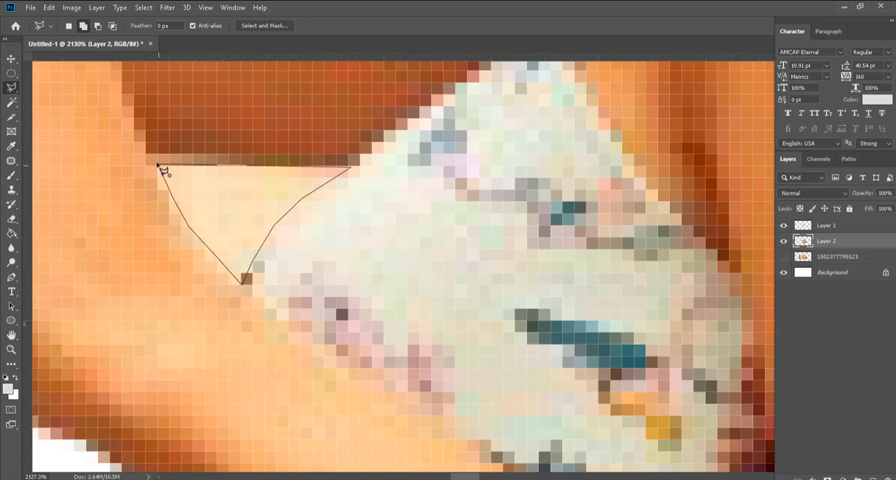
left_click(162, 171)
scroll(240, 270, "down", 10)
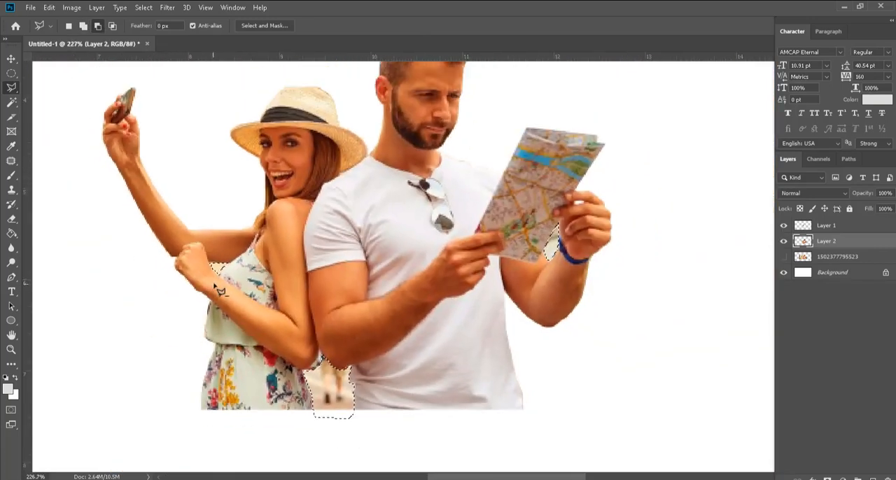
Step: Add the small white gap between the man's fingers beside the map to the selection
scroll(600, 198, "up", 5)
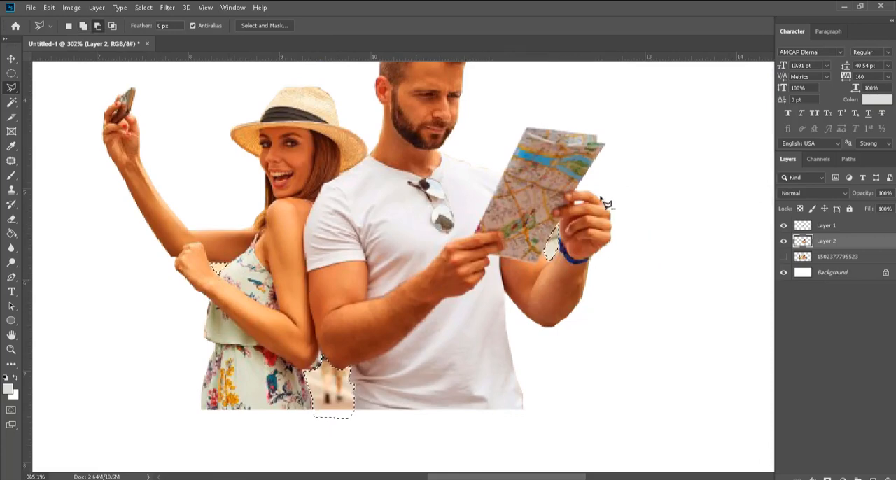
scroll(606, 204, "up", 12)
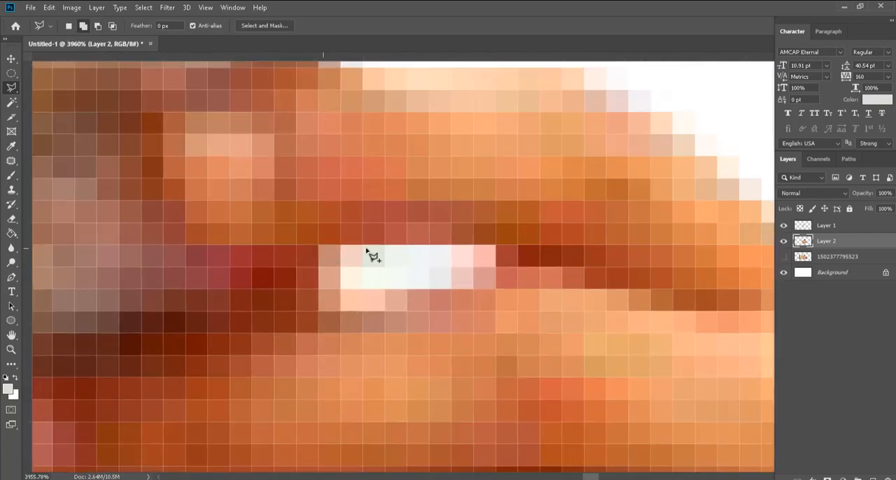
mouse_move(322, 248)
left_mouse_down()
mouse_move(490, 257)
mouse_move(455, 294)
mouse_move(381, 312)
left_mouse_up()
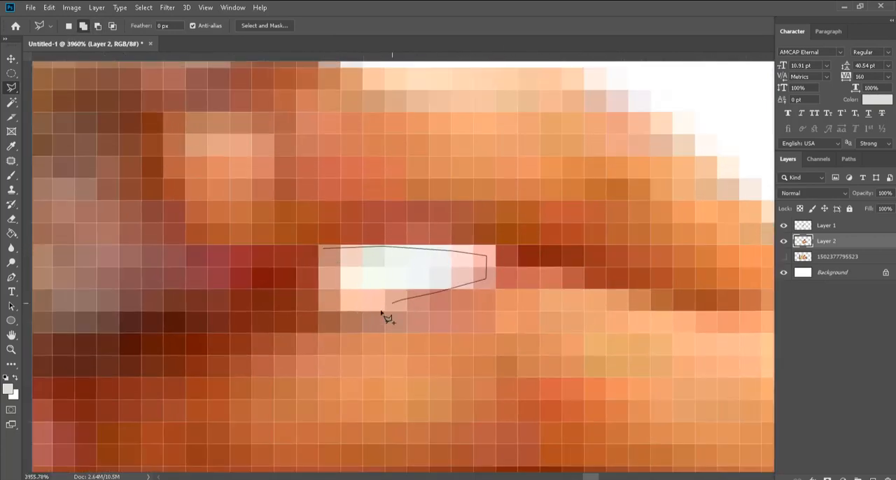
left_click_drag(324, 313, 322, 249)
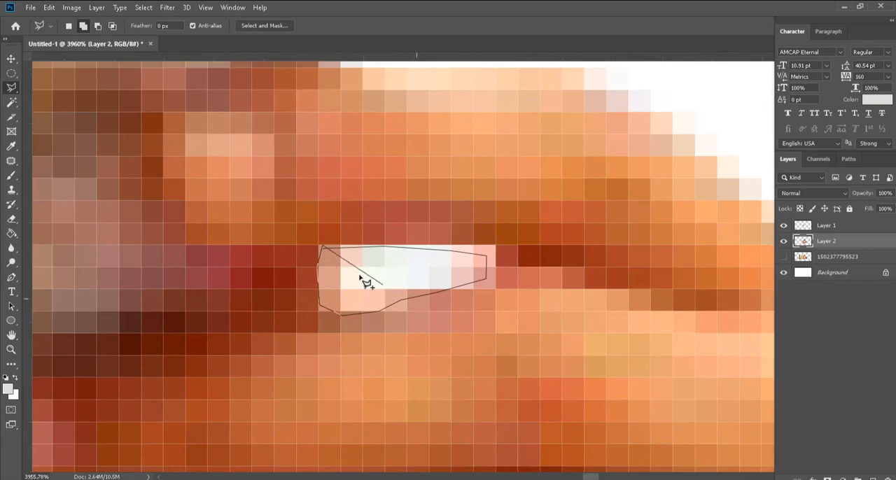
scroll(466, 336, "down", 8)
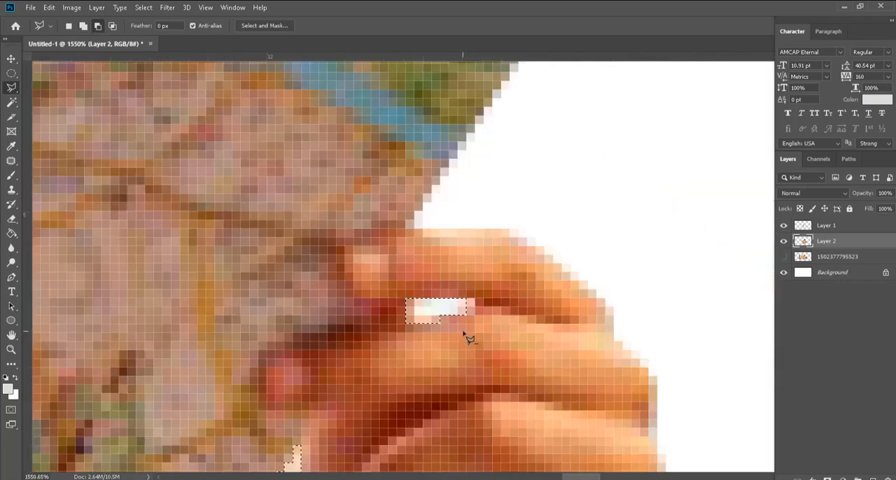
scroll(467, 336, "down", 6)
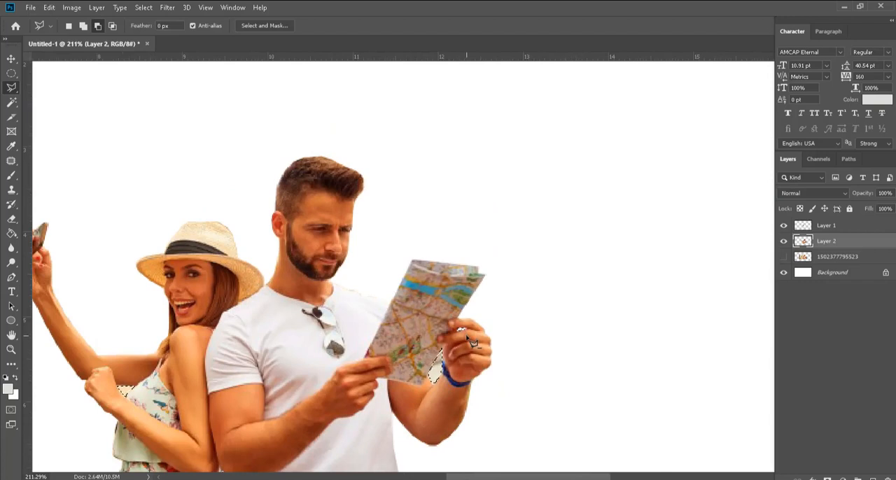
Step: Delete the selected background gaps from the couple cutout and clear the selection
scroll(474, 343, "down", 3)
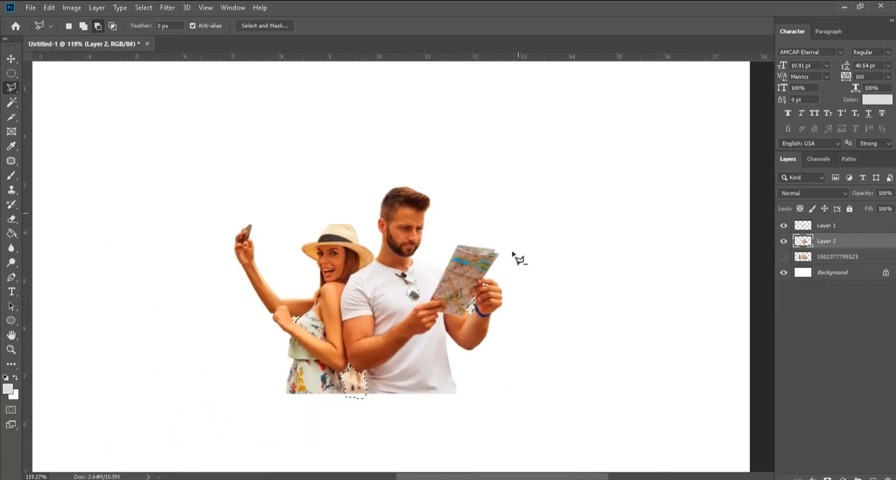
scroll(503, 375, "up", 2)
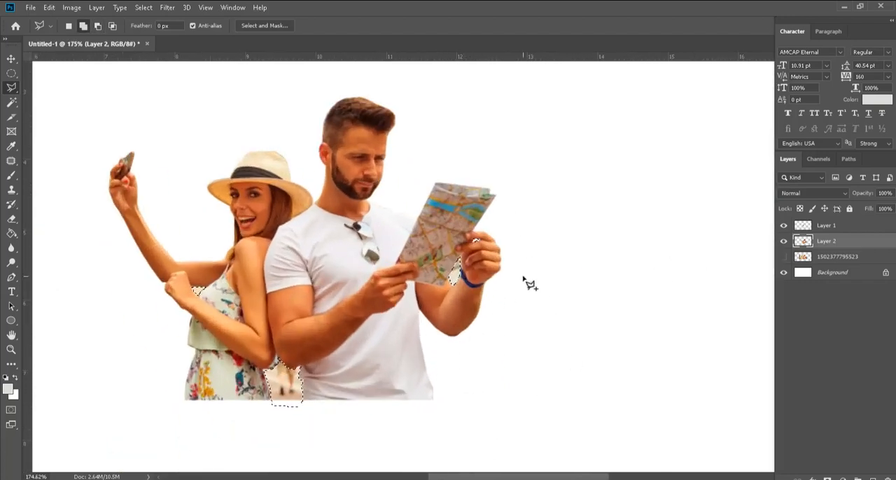
key("Delete")
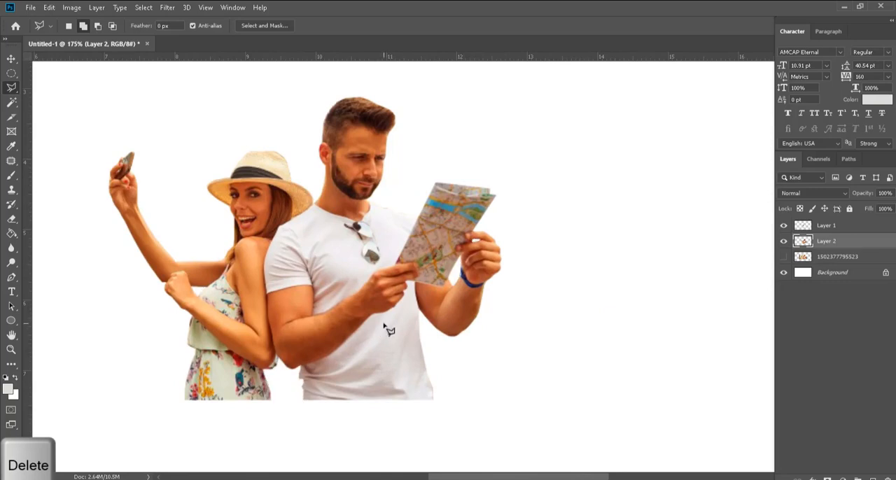
key("ctrl+d")
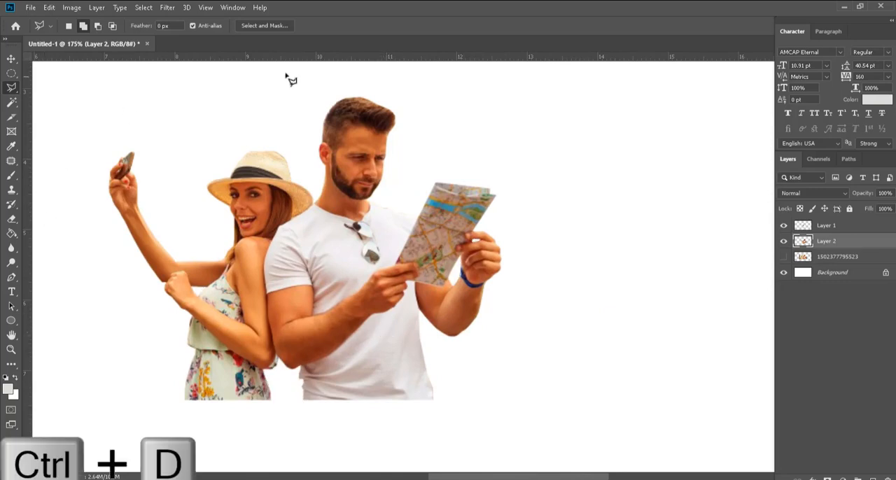
Step: Move the couple cutout to the lower-right area of the canvas with the Move tool
left_click(10, 59)
scroll(561, 335, "down", 4)
left_click(562, 311)
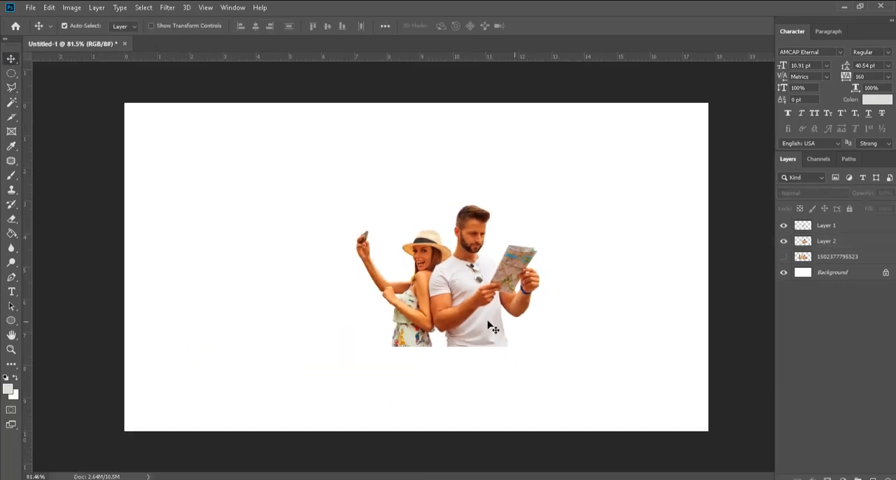
left_click_drag(483, 300, 567, 374)
left_click(784, 226)
left_click(804, 228)
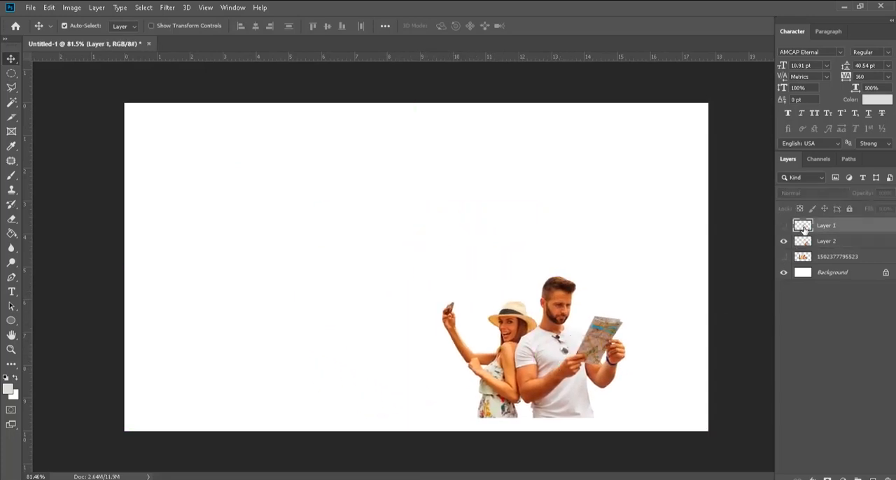
key("Delete")
left_click(812, 241)
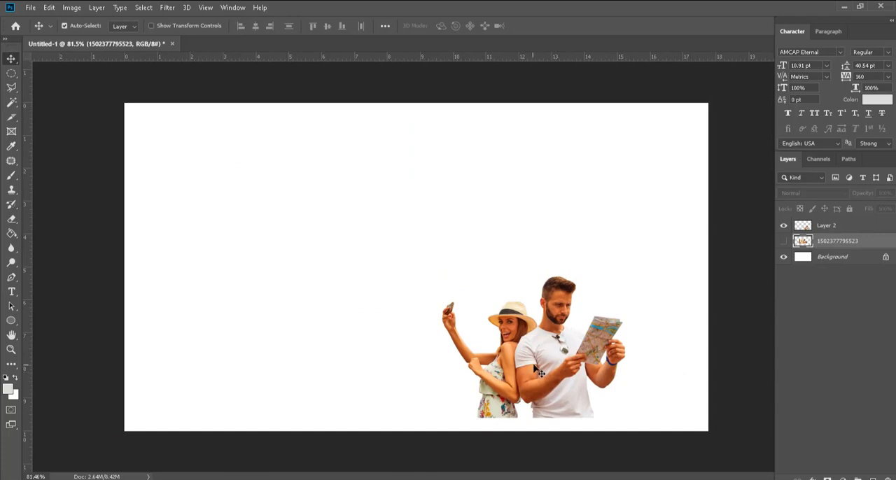
Step: Move the couple cutout back to the middle of the canvas
left_click_drag(539, 373, 442, 280)
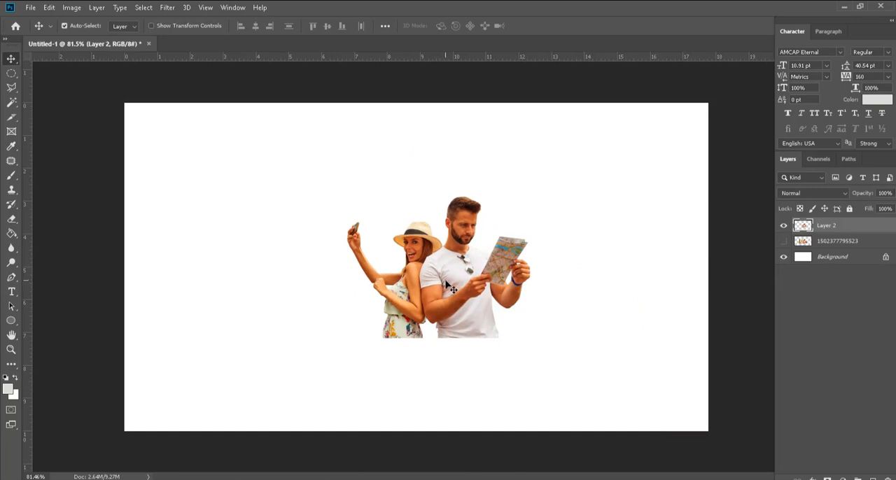
left_click_drag(446, 283, 456, 279)
left_click(49, 7)
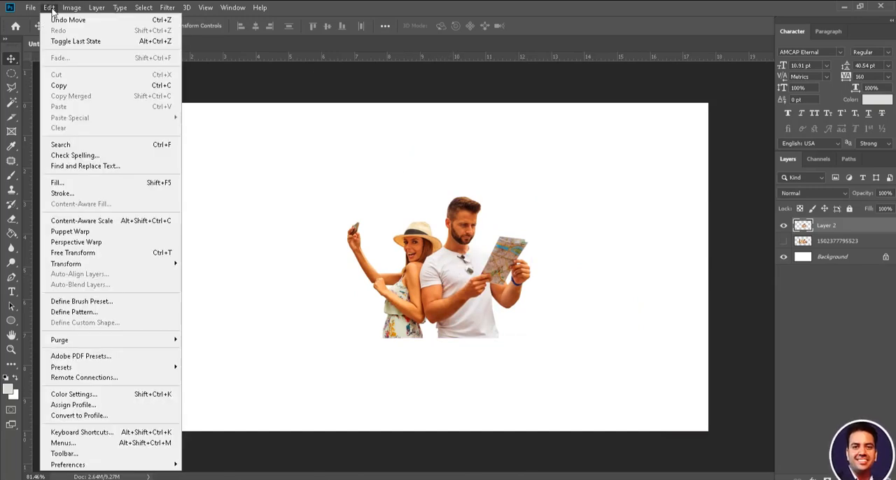
mouse_move(120, 265)
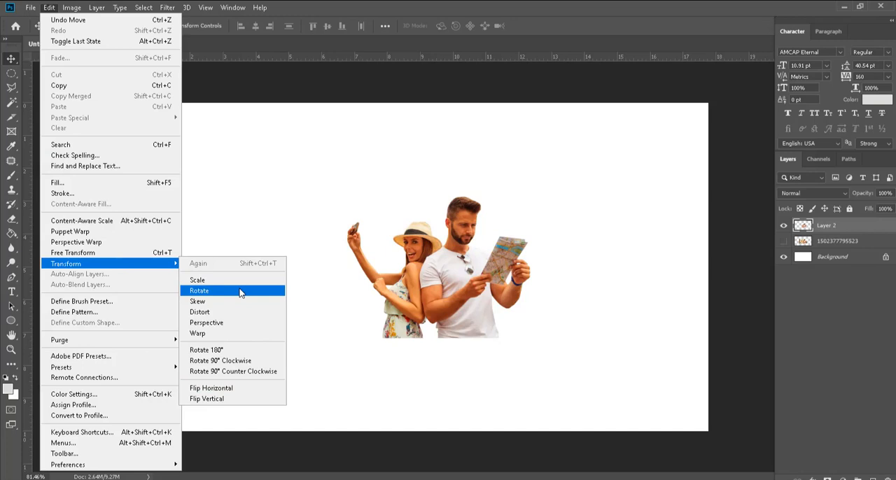
left_click(462, 280)
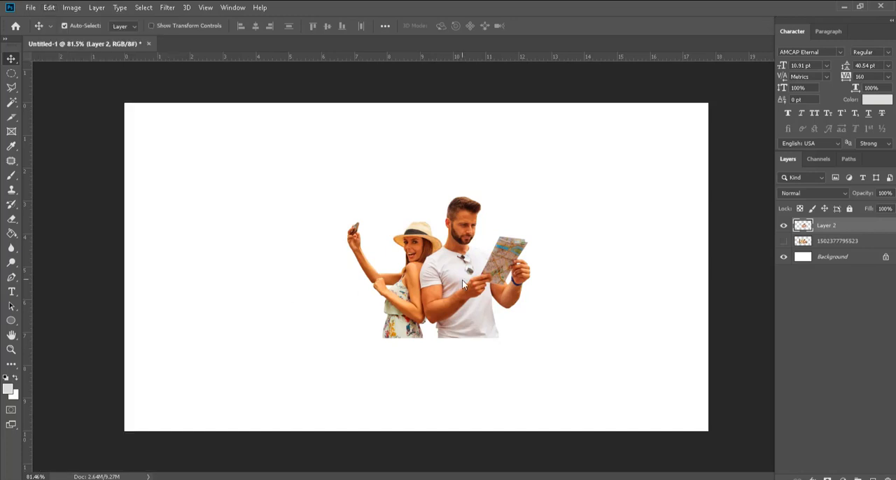
Step: Try to enlarge the couple cutout to about 144% and stretch its sides with Free Transform
key("ctrl+t")
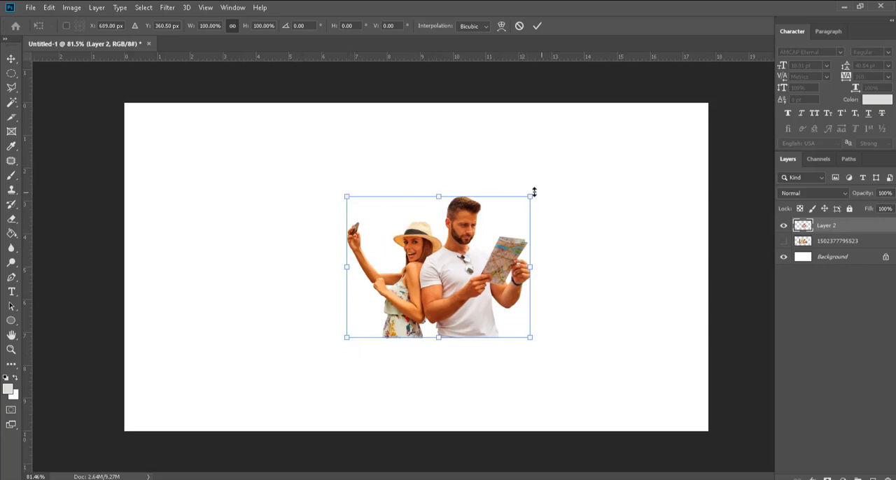
left_click_drag(530, 197, 611, 133)
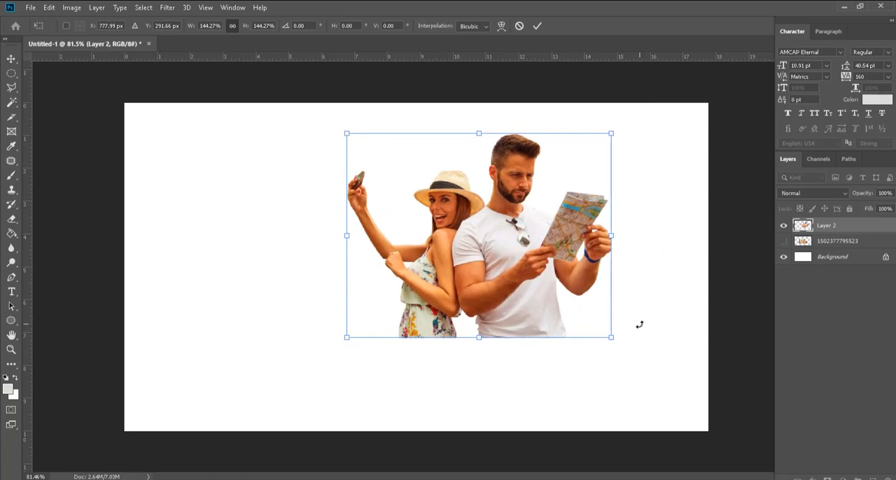
left_click_drag(612, 236, 637, 236)
left_click_drag(498, 335, 500, 371)
key("Escape")
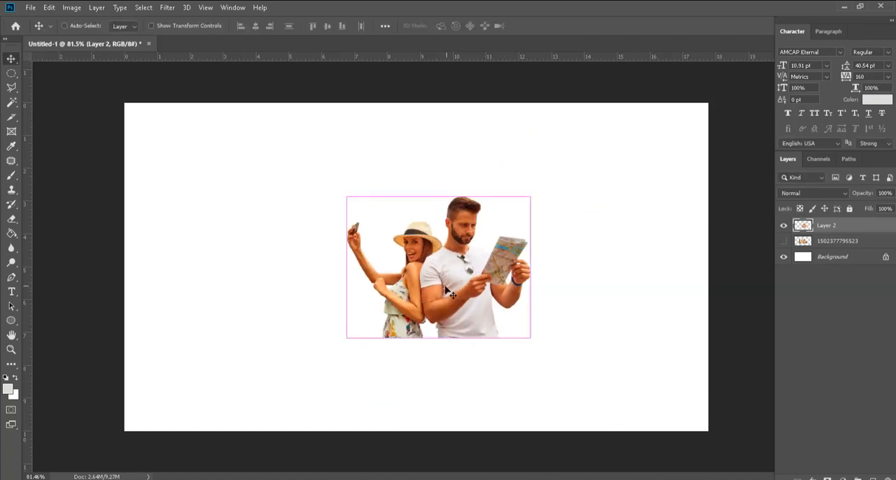
Step: Shift the couple cutout slightly upward and try to rotate it counterclockwise with Free Transform
left_click_drag(452, 302, 452, 288)
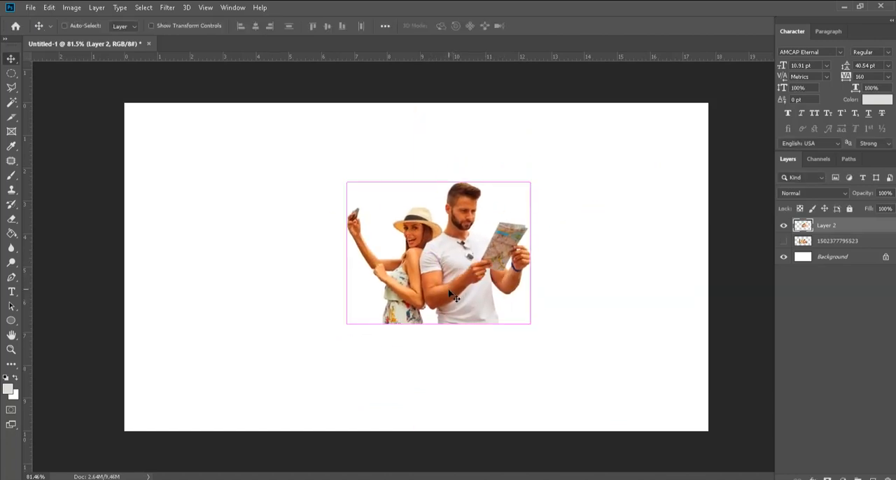
key("ctrl+t")
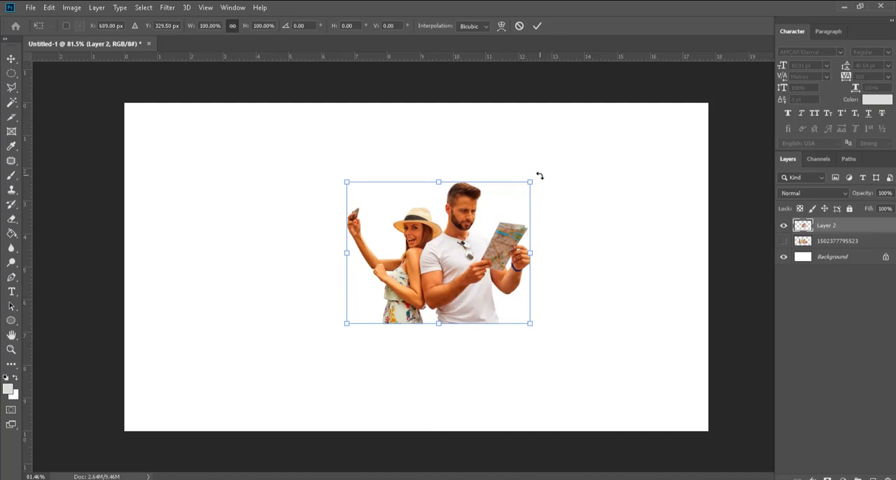
left_click_drag(542, 176, 522, 154)
key("ctrl+z")
key("Return")
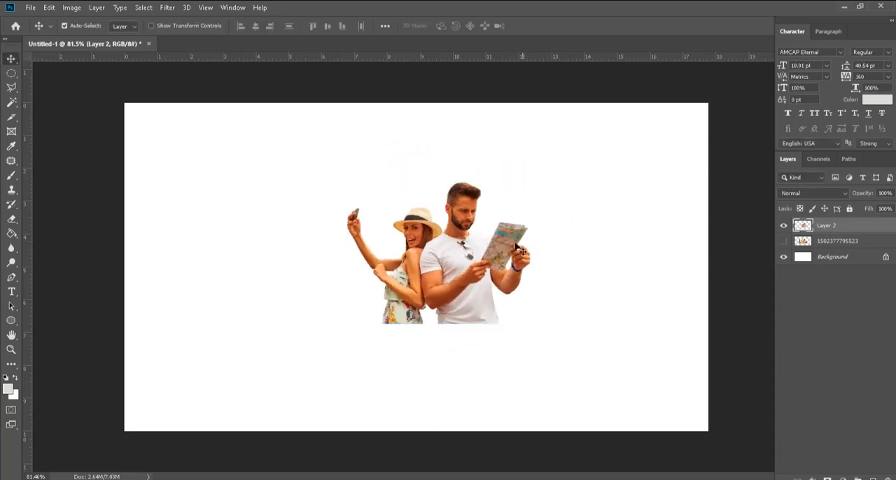
Step: Shift the couple cutout down and to the left, and try to slant its upper edge to the right with the Skew transform
left_click_drag(460, 274, 435, 294)
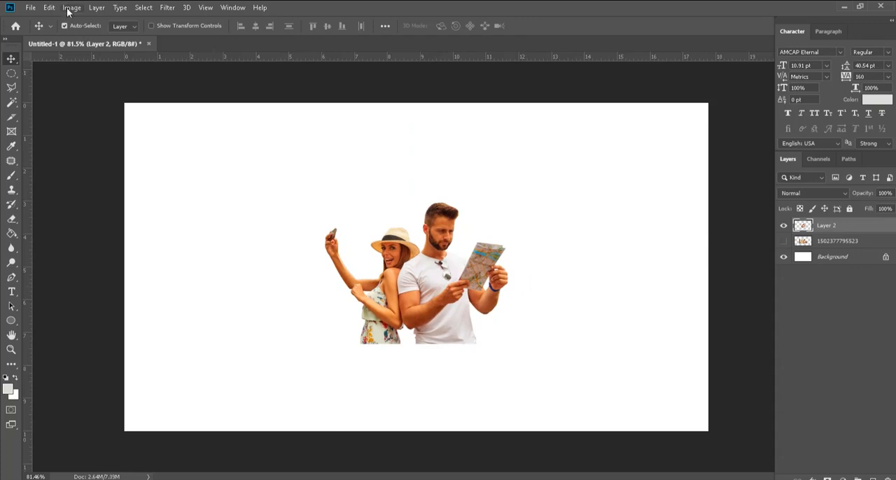
left_click(49, 7)
mouse_move(136, 266)
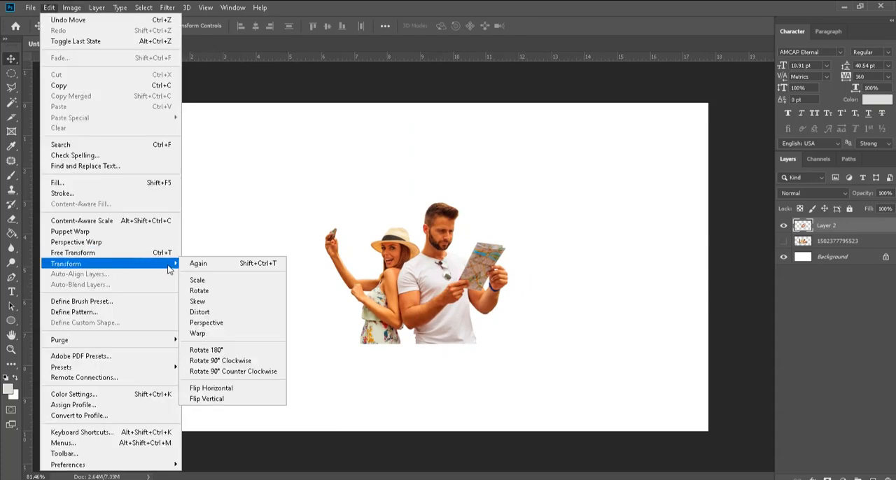
left_click(245, 302)
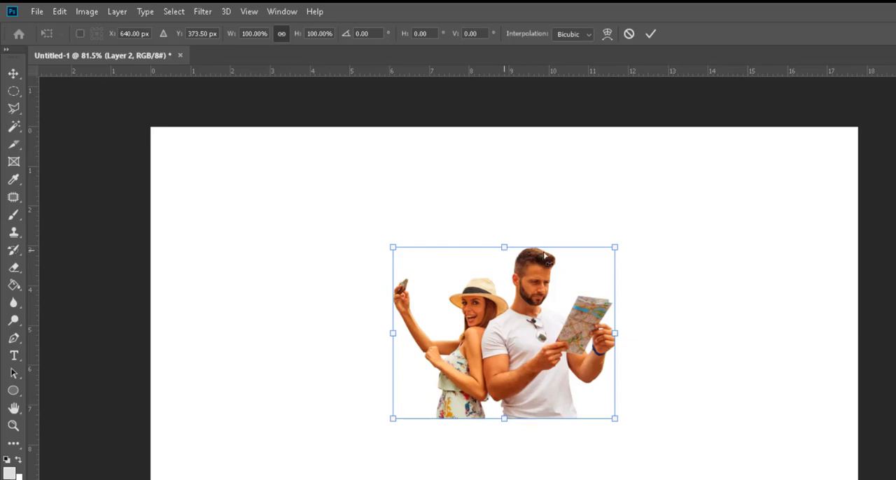
left_click_drag(505, 253, 570, 260)
mouse_move(649, 343)
left_mouse_down()
mouse_move(684, 280)
mouse_move(624, 385)
mouse_move(674, 309)
mouse_move(622, 424)
mouse_move(645, 334)
left_mouse_up()
key("Escape")
Step: Reposition the couple cutout slightly left of the canvas centre and hide the Background layer
left_click_drag(550, 355, 522, 365)
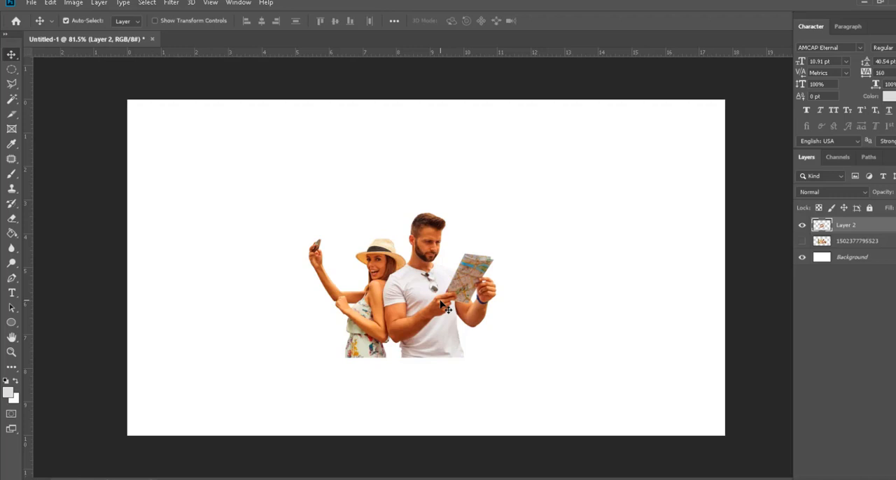
scroll(443, 300, "up", 2)
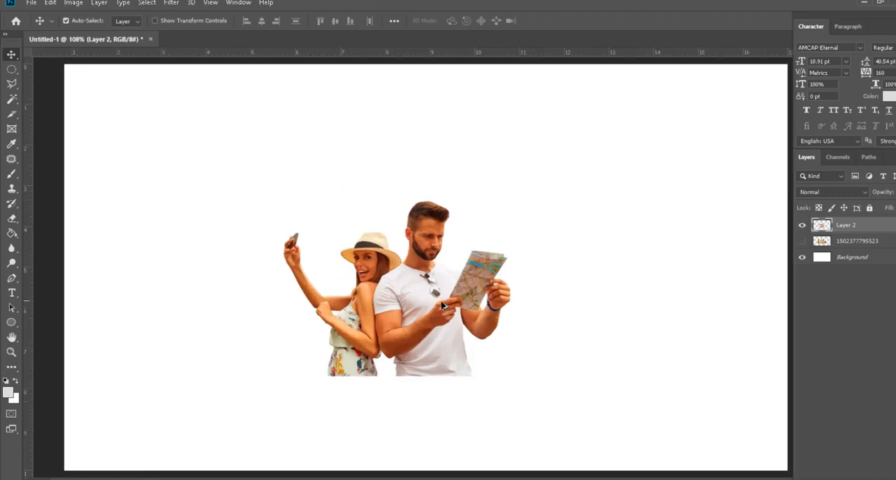
left_click_drag(412, 286, 391, 289)
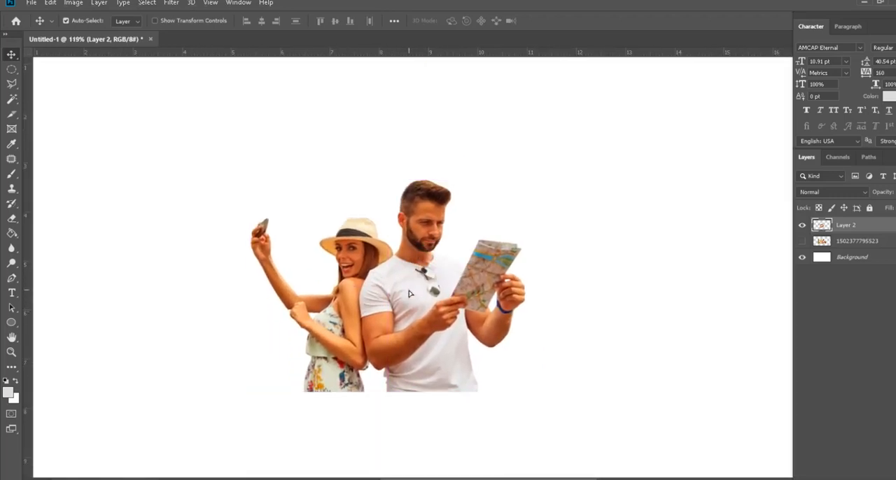
scroll(411, 294, "down", 2)
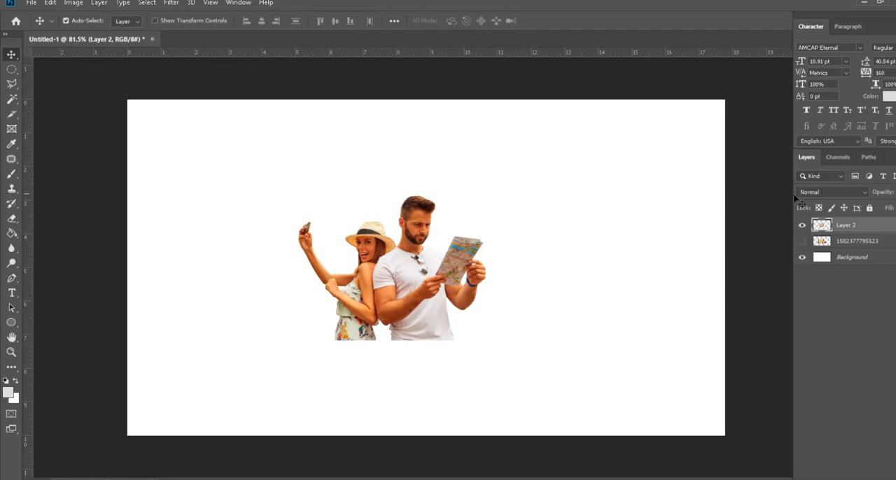
left_click(803, 259)
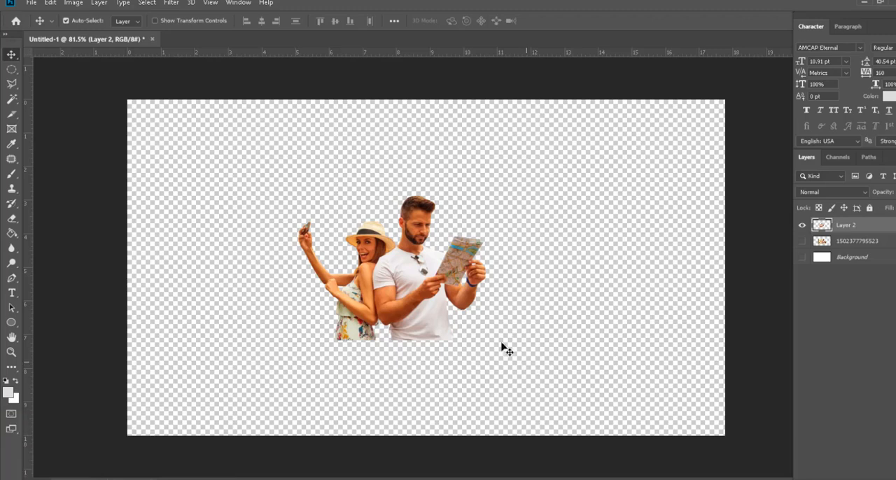
Step: Scale the couple cutout proportionally to about 162% and rest it on the canvas's lower edge
left_click_drag(435, 308, 435, 336)
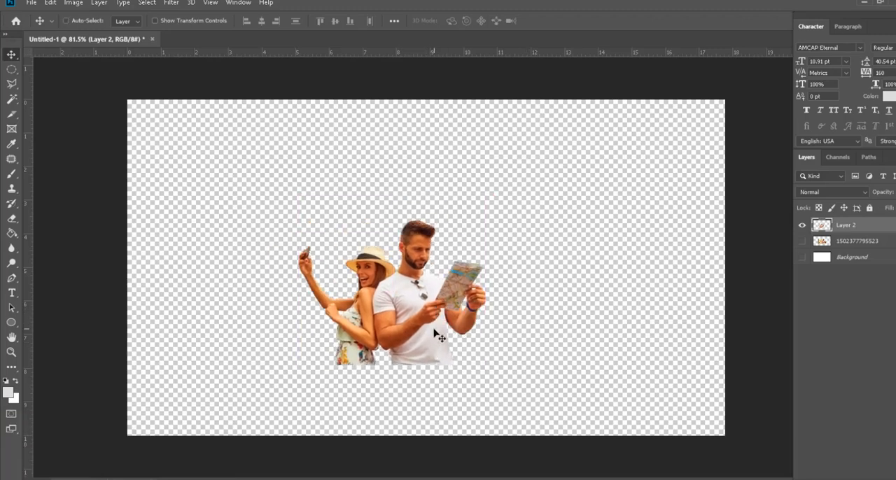
key("ctrl+t")
left_click_drag(483, 219, 601, 128)
left_click_drag(511, 267, 486, 329)
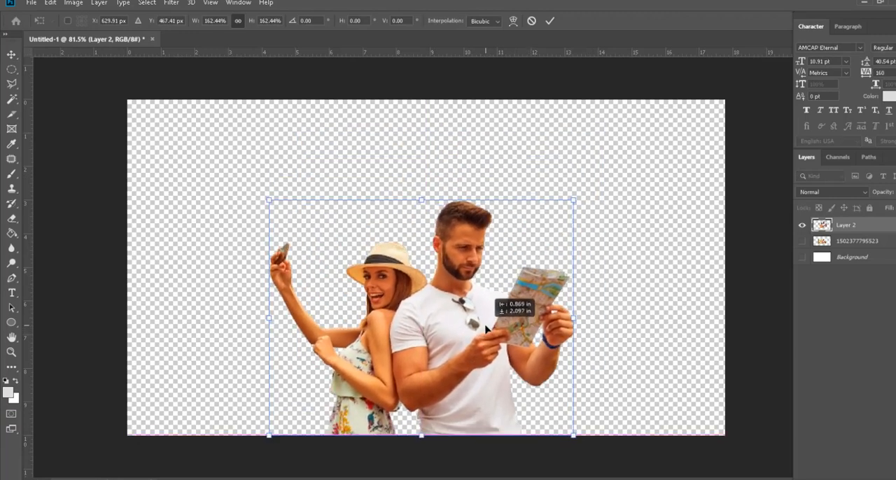
key("Return")
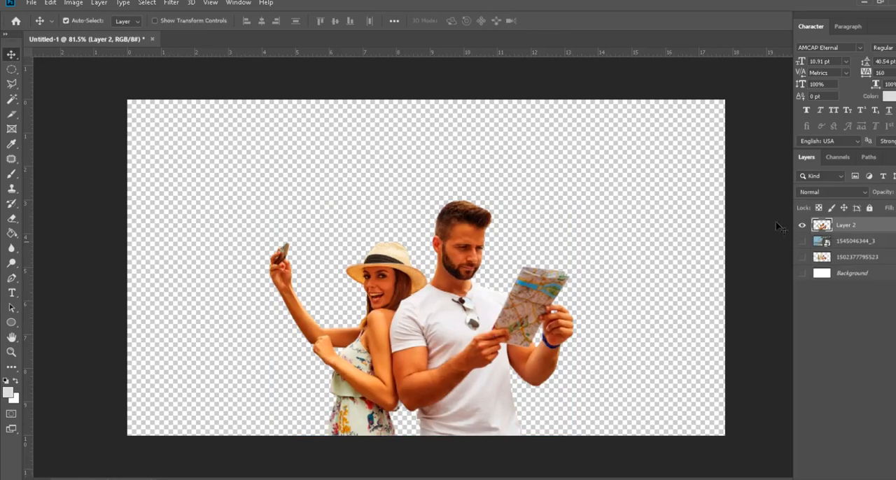
left_click(802, 226)
left_click(802, 241)
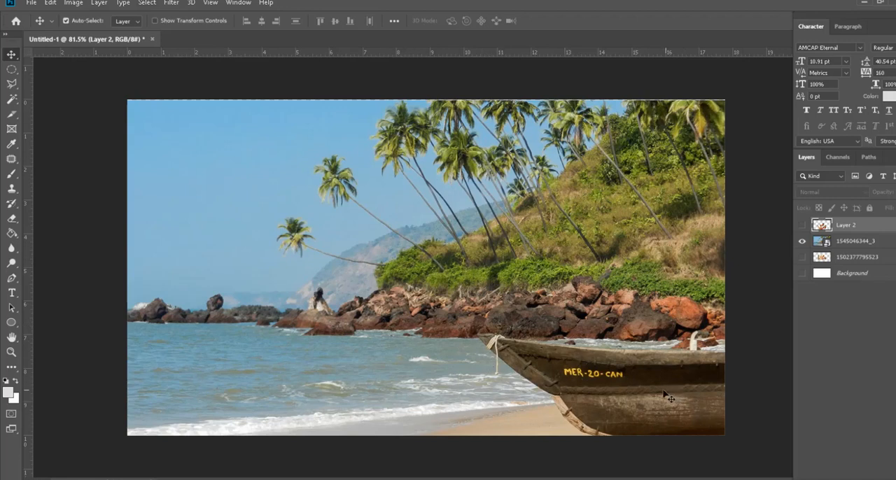
left_click(803, 226)
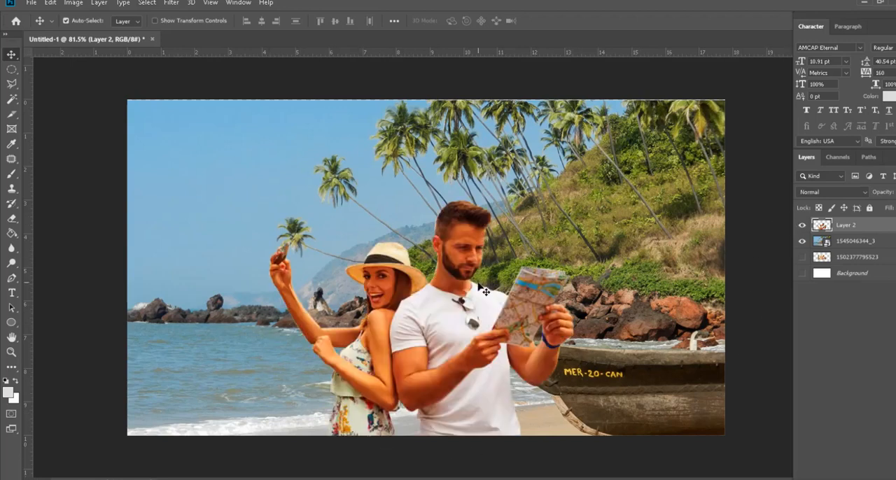
Step: Move the couple cutout along the beach photo's lower edge and place it on the left side, clear of the boat
left_click_drag(456, 341, 609, 336)
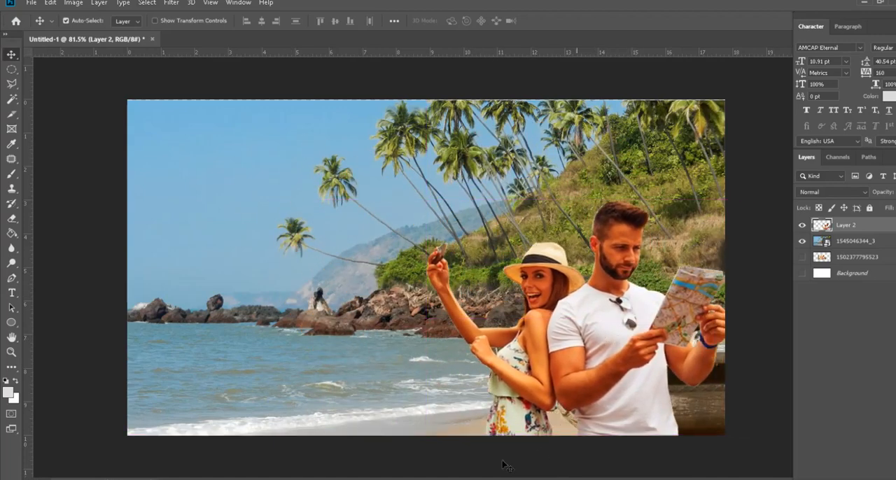
left_click_drag(578, 362, 301, 355)
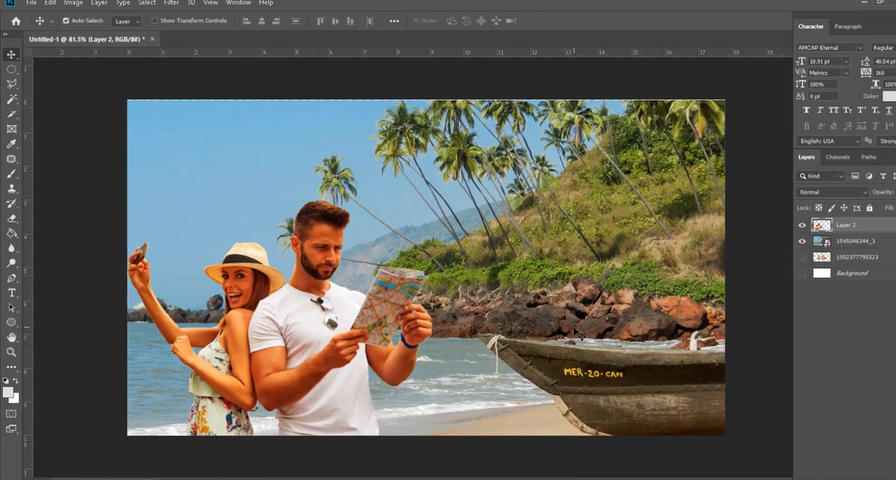
scroll(258, 289, "up", 5)
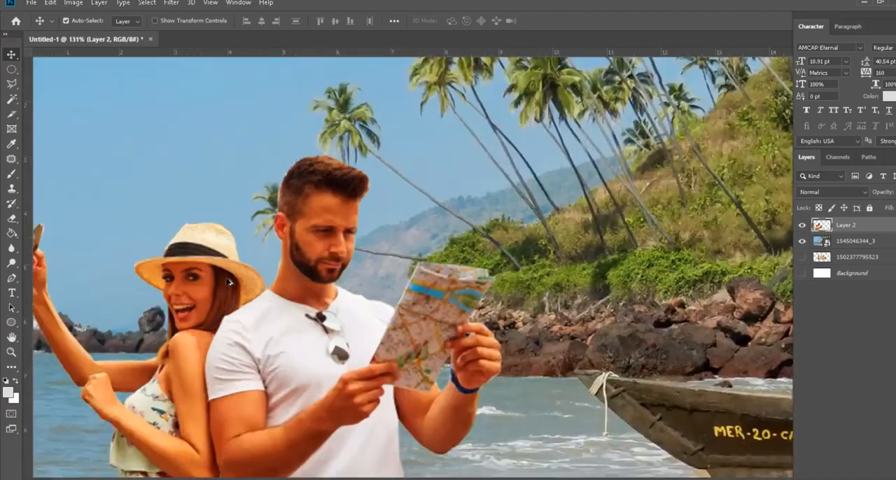
scroll(513, 179, "down", 3)
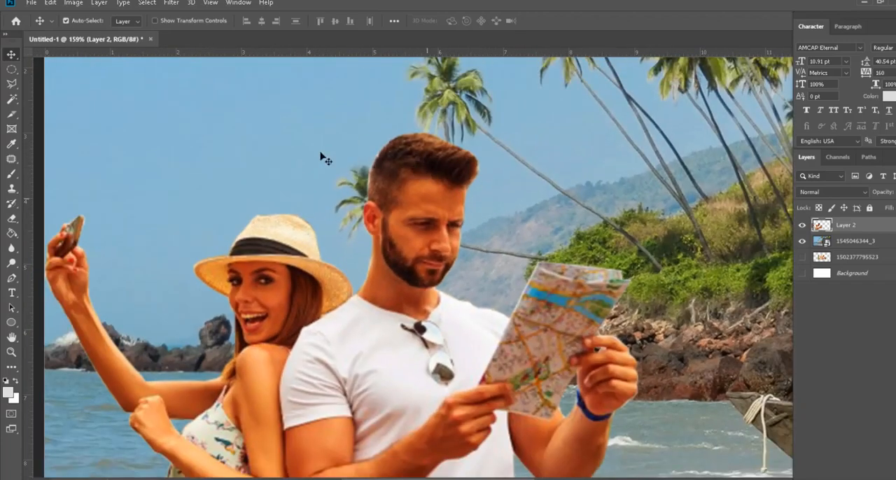
scroll(444, 208, "down", 2)
scroll(397, 287, "up", 4)
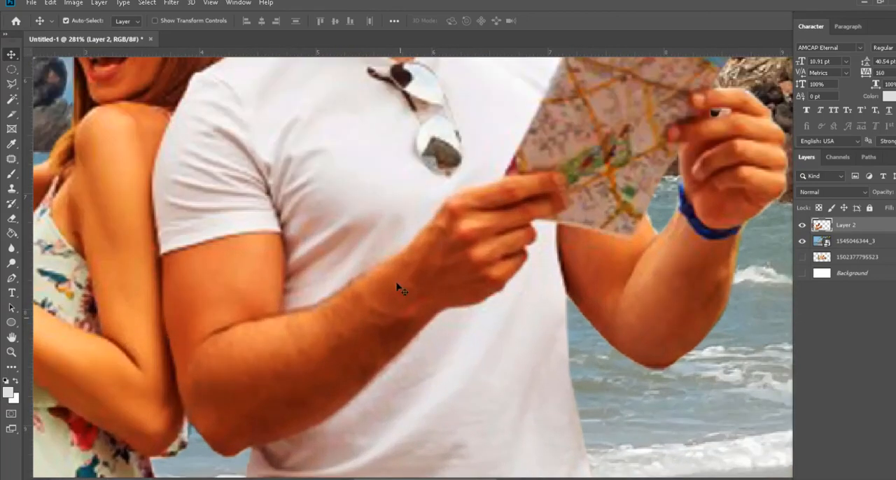
Step: Try to place the apple-watch-anniversary-2.webp image from the photoshop folder into the beach composite
scroll(422, 352, "down", 3)
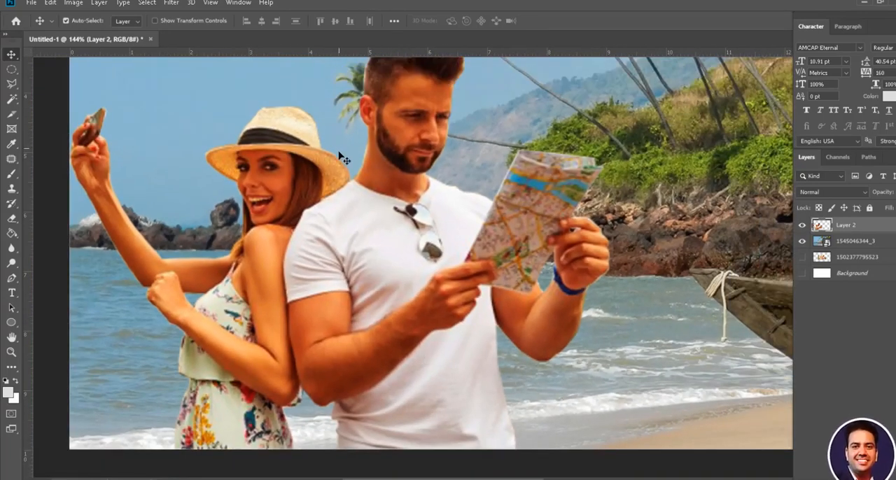
scroll(375, 291, "down", 2)
scroll(376, 289, "up", 3)
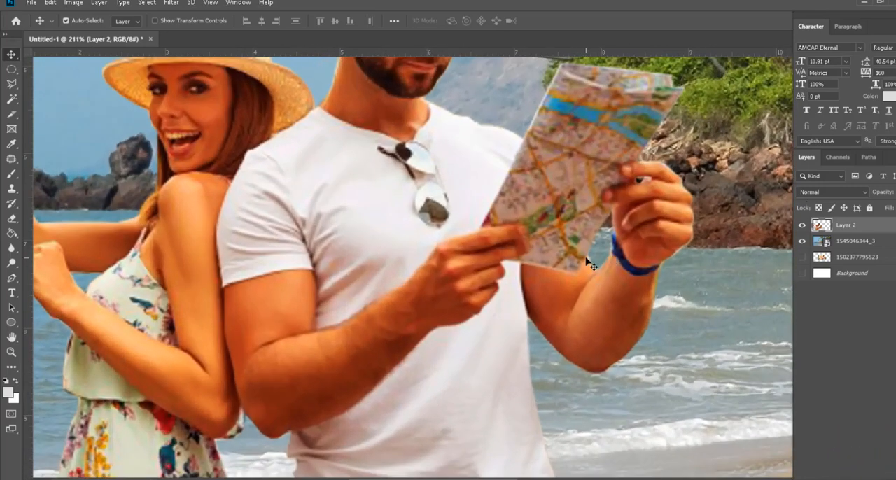
key("alt+Tab")
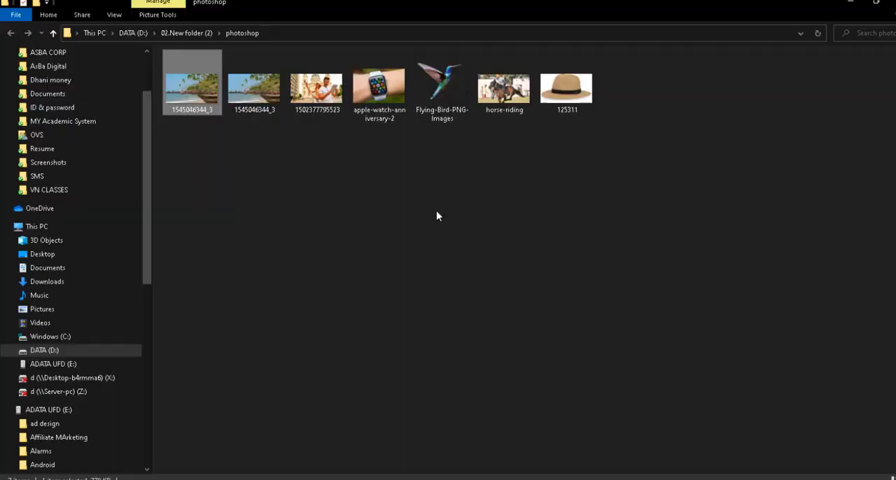
left_click_drag(377, 89, 400, 324)
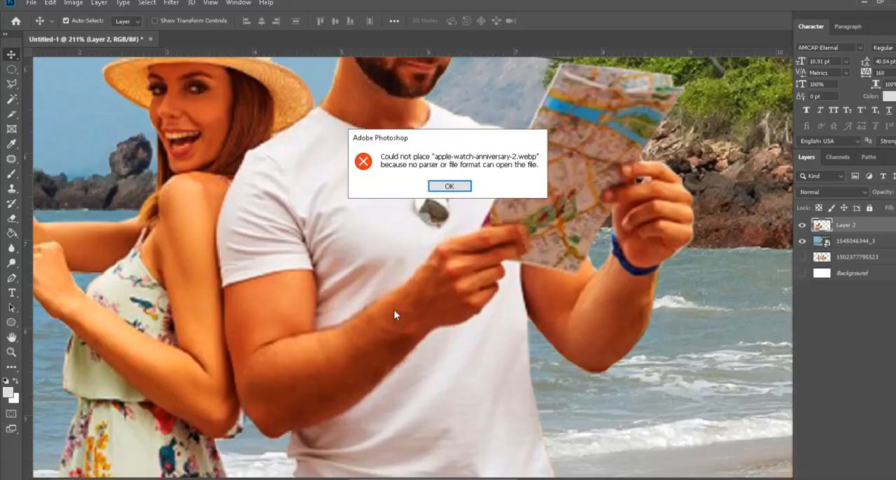
left_click(455, 186)
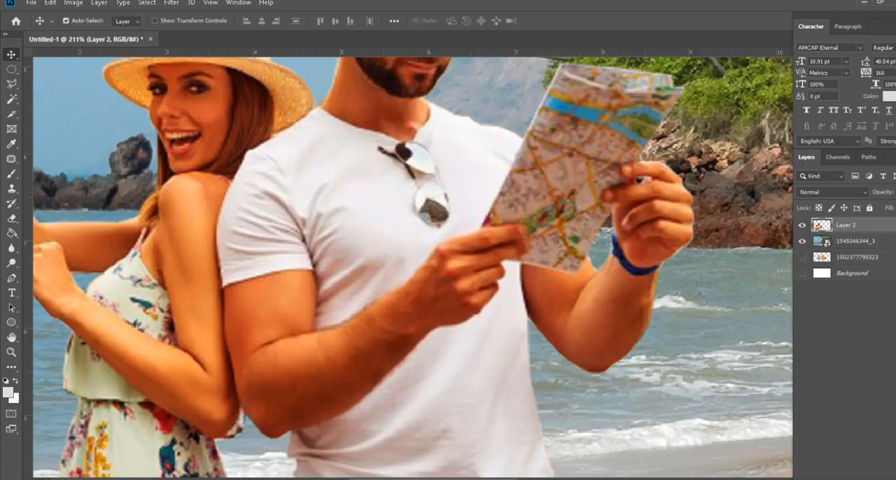
Step: Open apple-watch-anniversary-2 from the photoshop folder in Paint and save a JPEG copy under the same name, accepting the loss of transparency
key("alt+Tab")
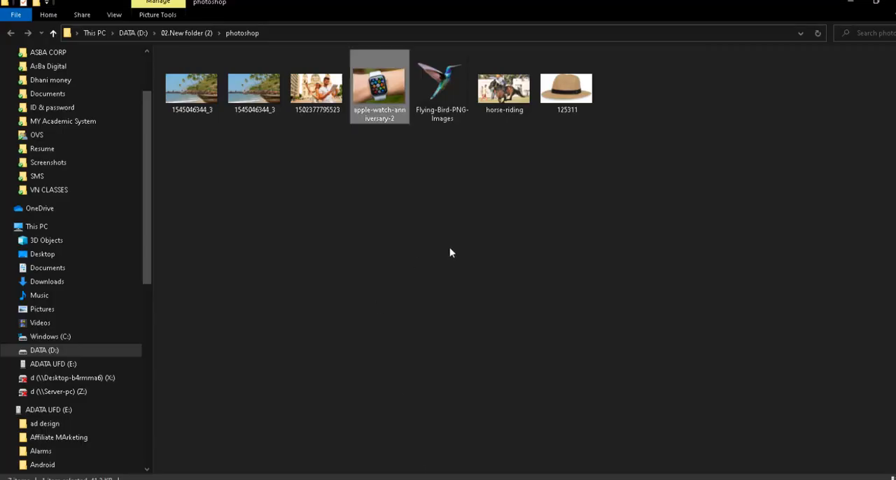
right_click(374, 90)
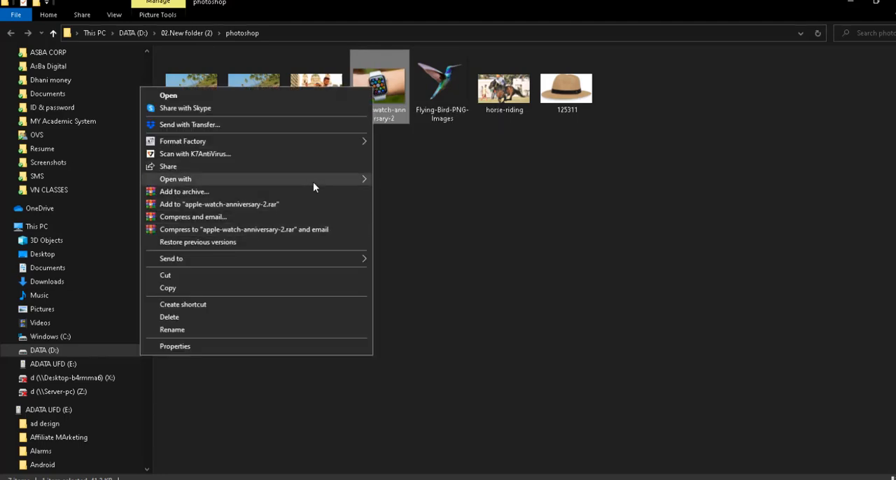
mouse_move(313, 181)
left_click(446, 243)
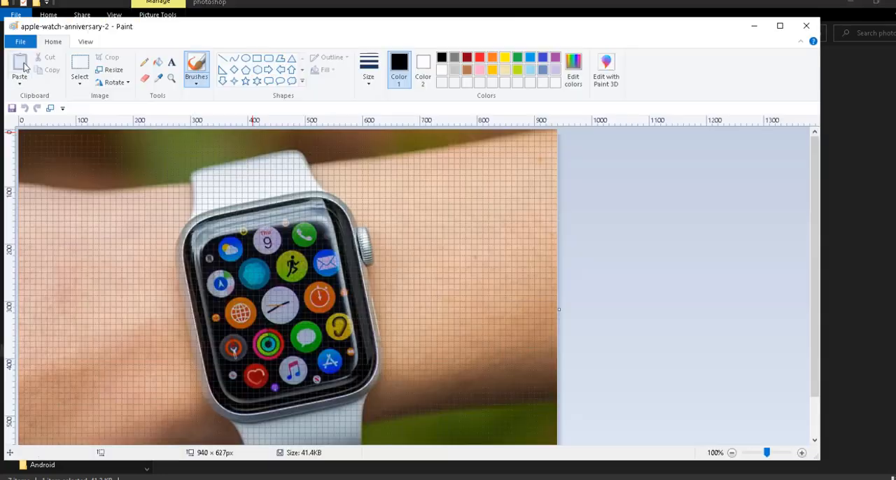
left_click(20, 41)
mouse_move(105, 137)
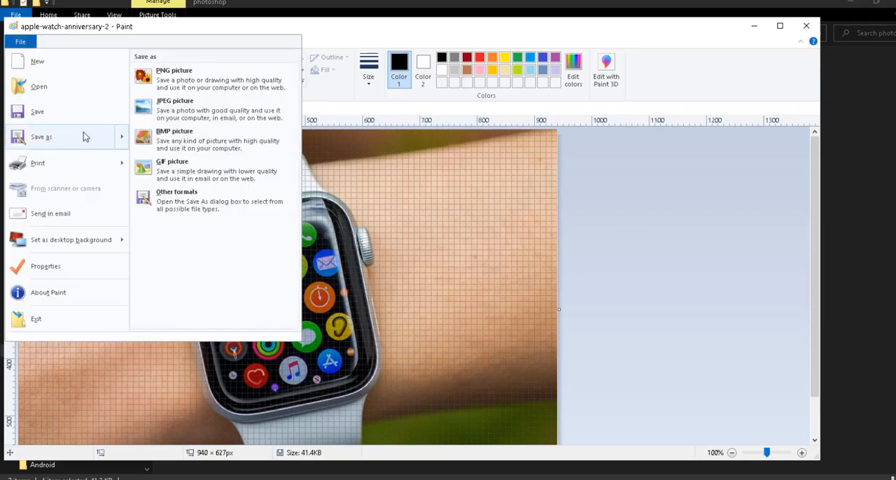
left_click(202, 118)
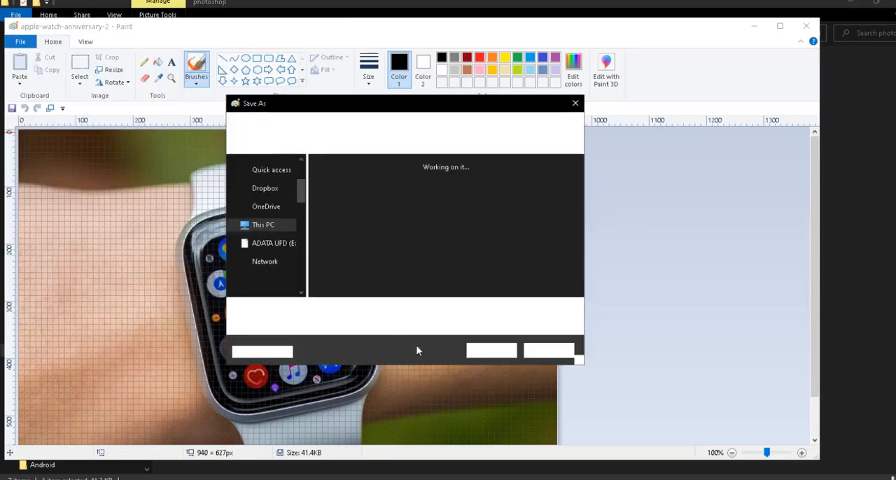
left_click(491, 353)
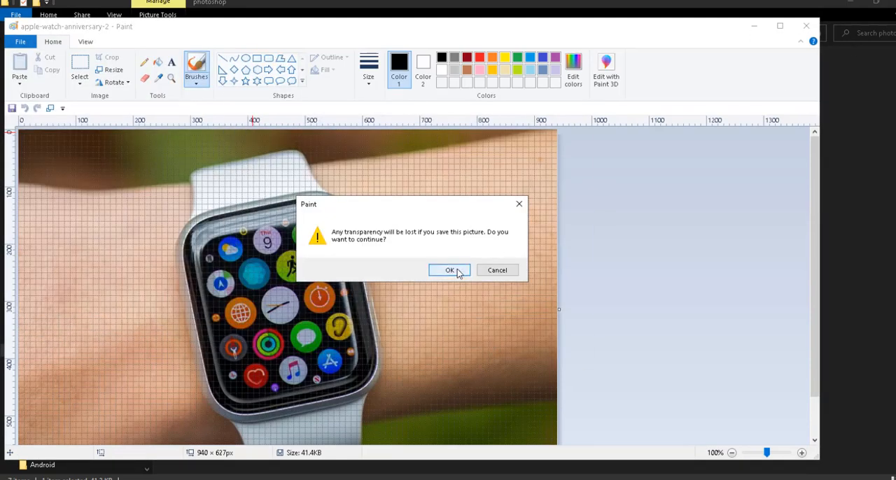
left_click(456, 270)
left_click(754, 26)
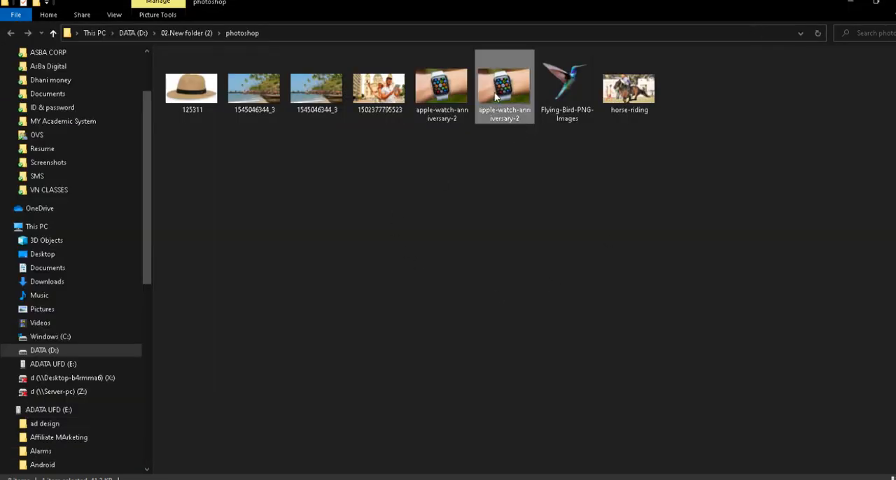
Step: Place the JPEG copy of apple-watch-anniversary-2 above Layer 2 in the Photoshop beach composite
left_click(456, 91)
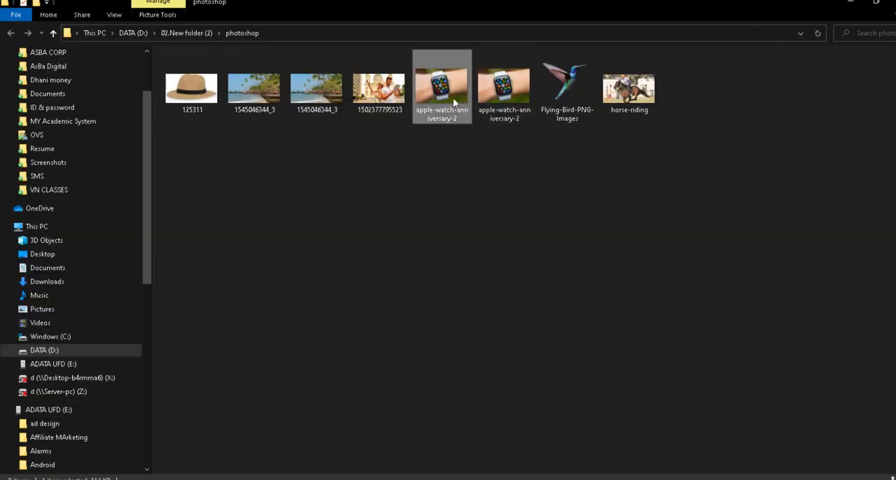
left_click_drag(454, 102, 378, 329)
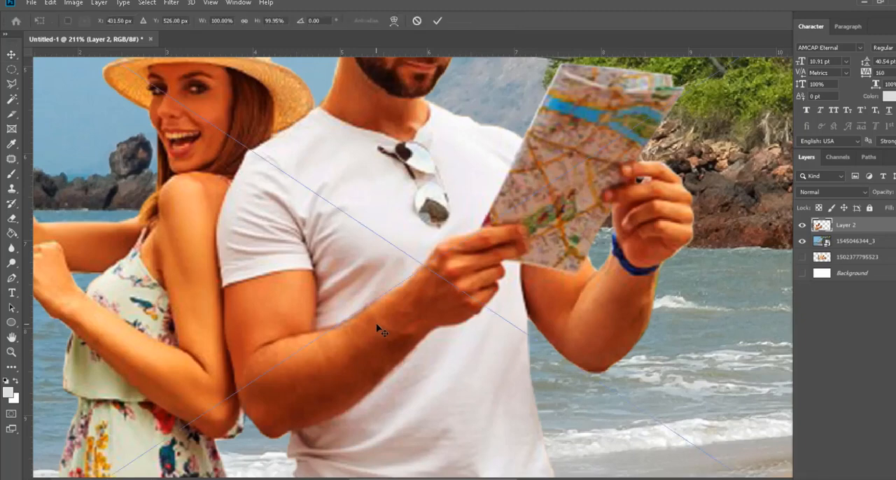
scroll(381, 294, "down", 3)
key("alt+space")
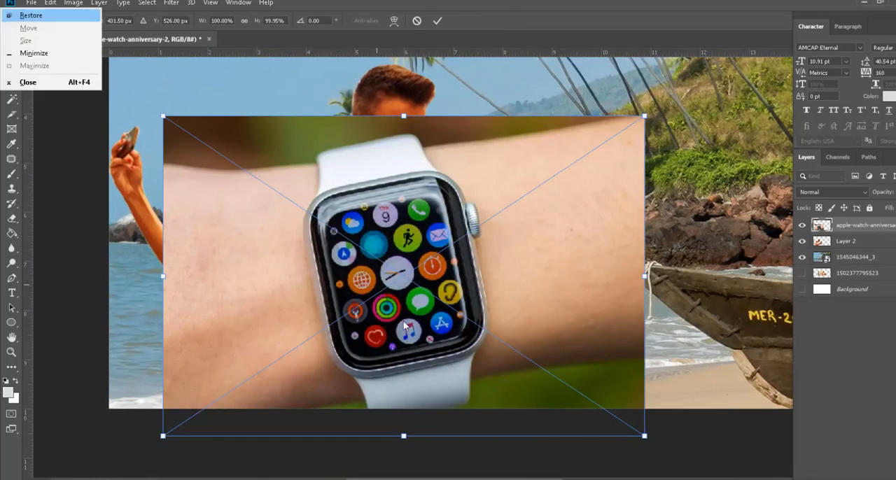
key("Escape")
key("Return")
Step: Rotate the watch image slightly counter-clockwise and rasterize its layer
left_click_drag(409, 332, 687, 364)
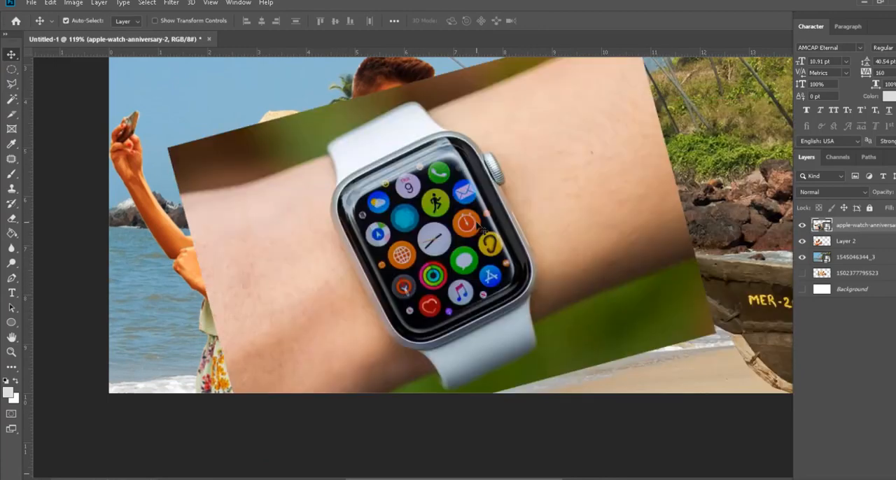
left_click(483, 195)
right_click(859, 234)
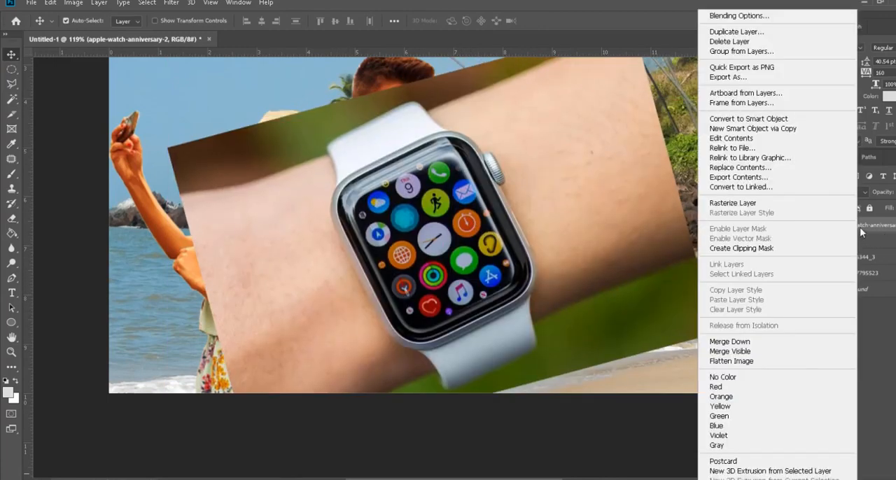
left_click(743, 201)
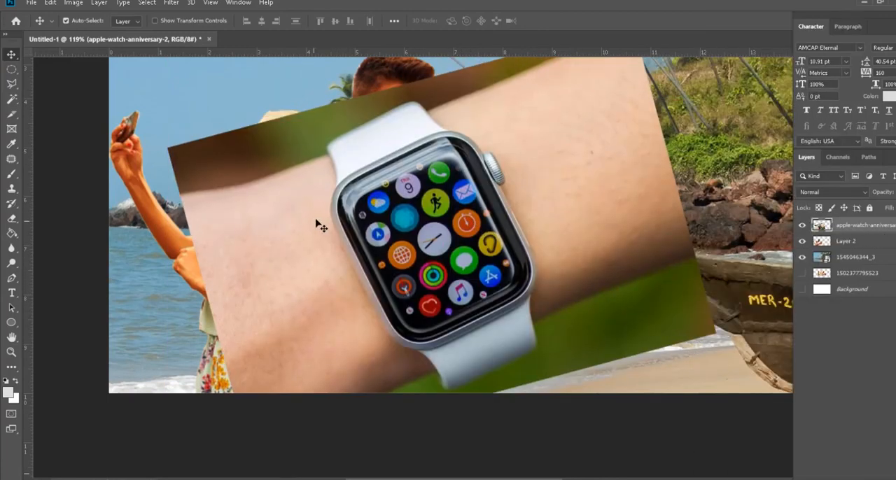
left_click(11, 84)
scroll(340, 187, "up", 5)
scroll(231, 354, "up", 2)
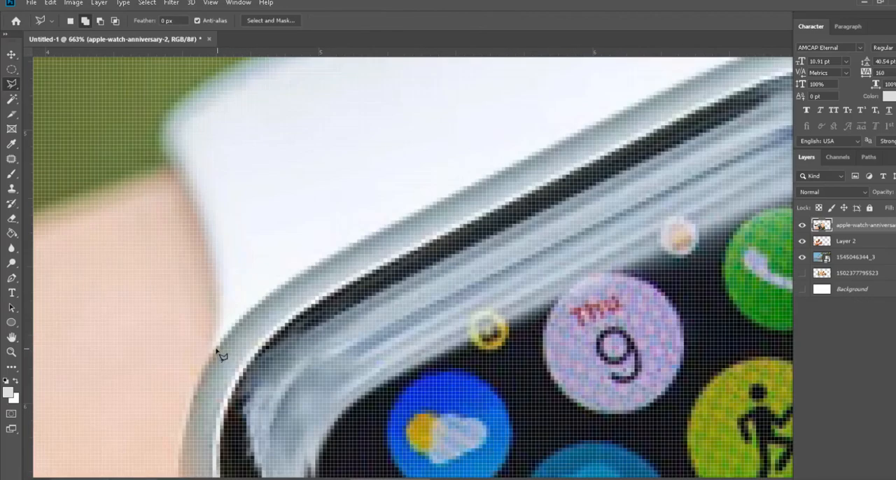
mouse_move(212, 348)
left_mouse_down()
mouse_move(212, 256)
mouse_move(187, 180)
mouse_move(158, 140)
left_mouse_up()
left_click(158, 139)
left_click(159, 121)
left_click(171, 107)
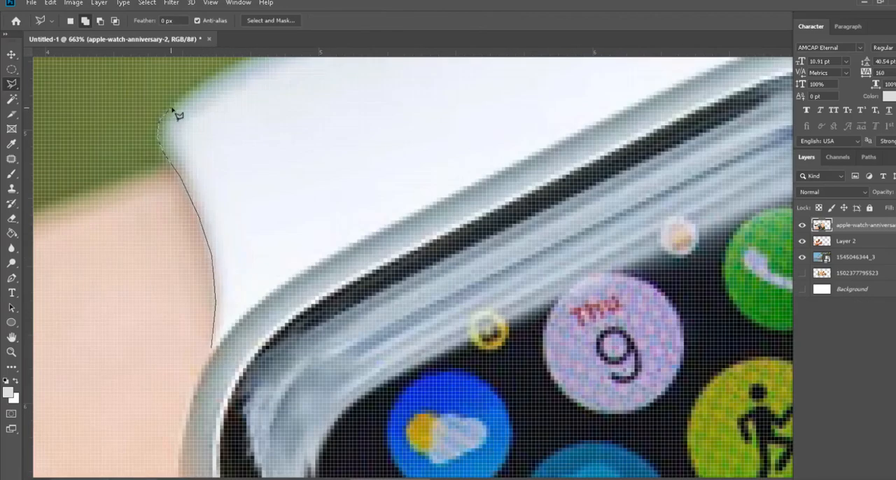
left_click_drag(233, 179, 175, 359)
mouse_move(214, 317)
left_mouse_down()
mouse_move(360, 185)
mouse_move(341, 169)
left_mouse_up()
left_click_drag(326, 401, 303, 145)
key("BackSpace")
key("BackSpace")
key("BackSpace")
key("BackSpace")
key("BackSpace")
key("BackSpace")
key("BackSpace")
key("BackSpace")
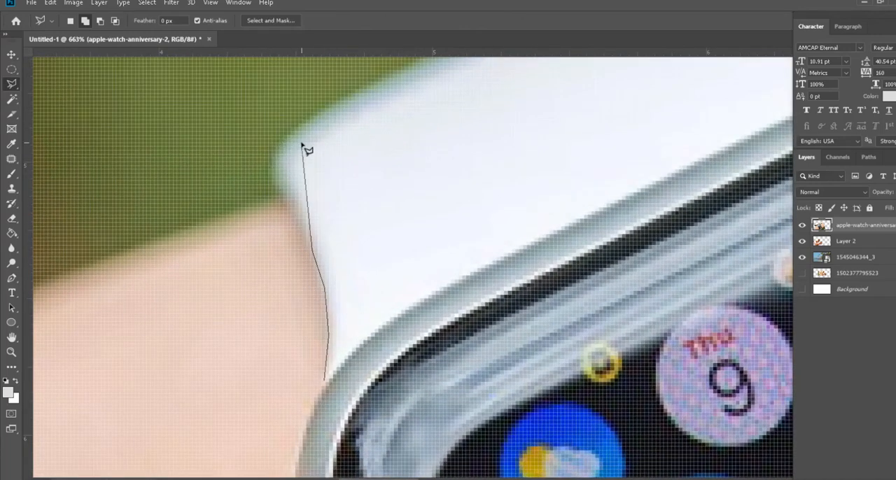
Step: Trace the upper strap, upper-right case corner and crown with the Magnetic Lasso, starting where the strap meets the upper-left case corner
left_click(12, 85)
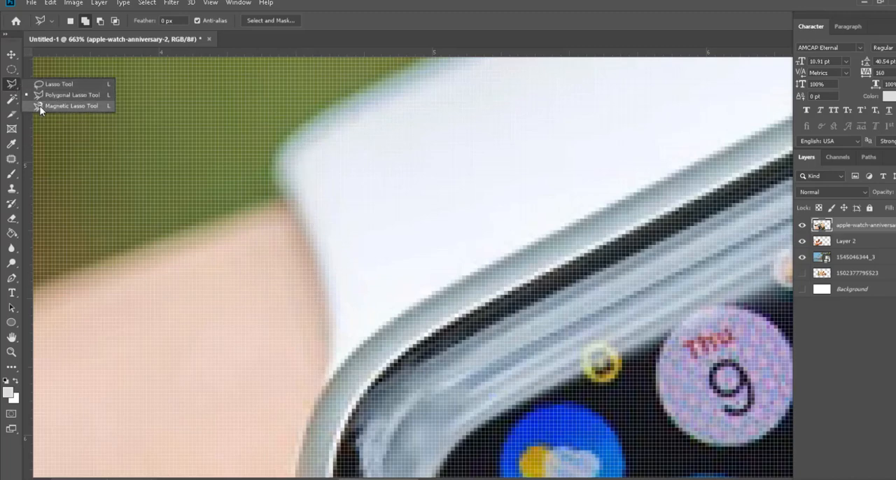
left_click(63, 106)
scroll(335, 395, "down", 5)
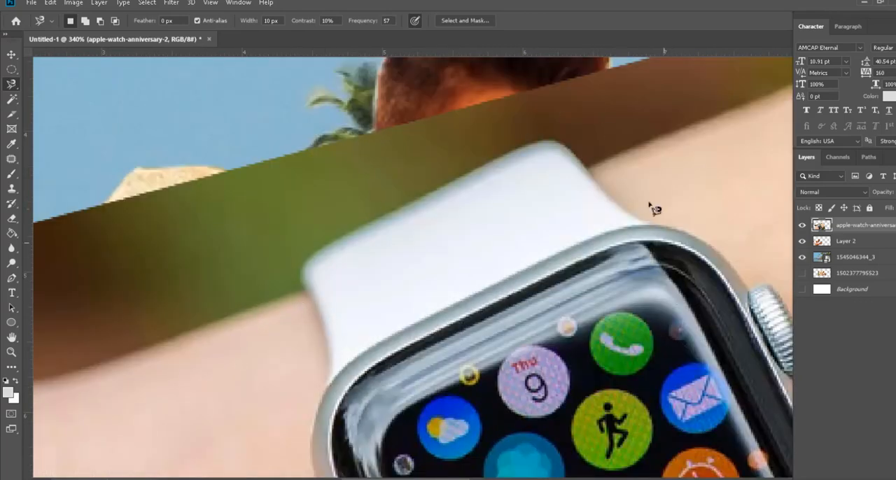
scroll(627, 196, "up", 3)
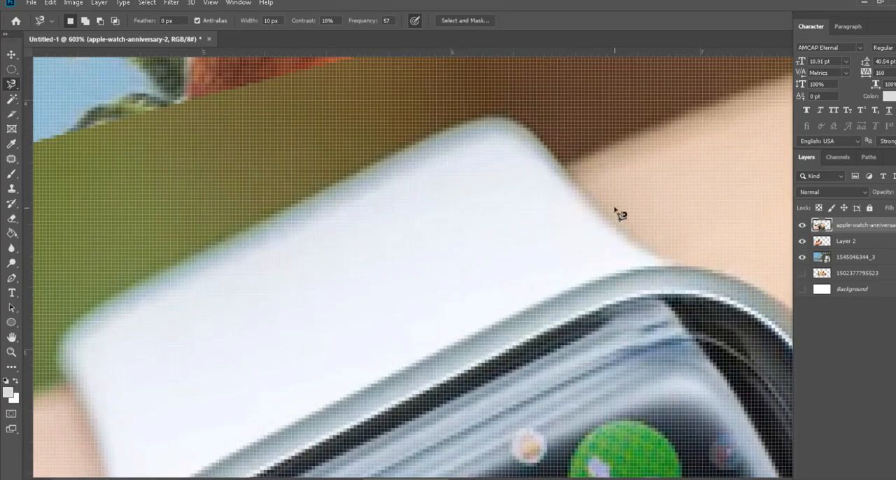
scroll(482, 222, "down", 2)
scroll(423, 189, "down", 2)
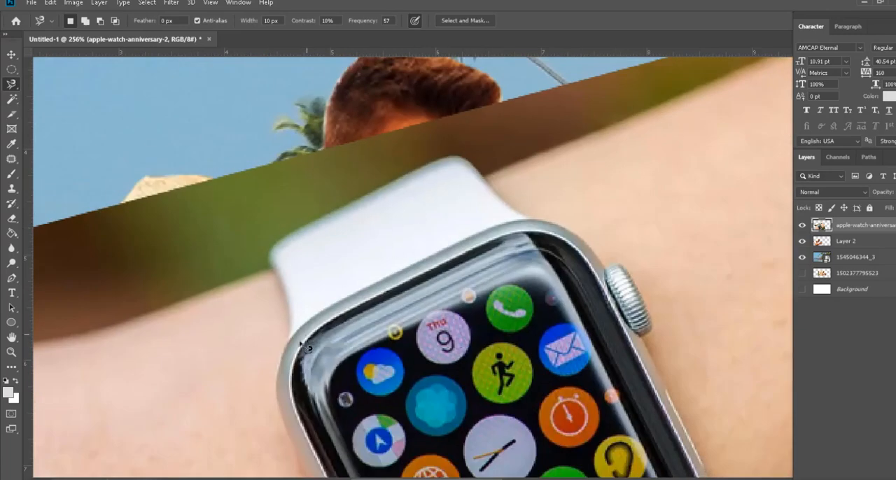
scroll(294, 358, "up", 3)
scroll(308, 356, "down", 2)
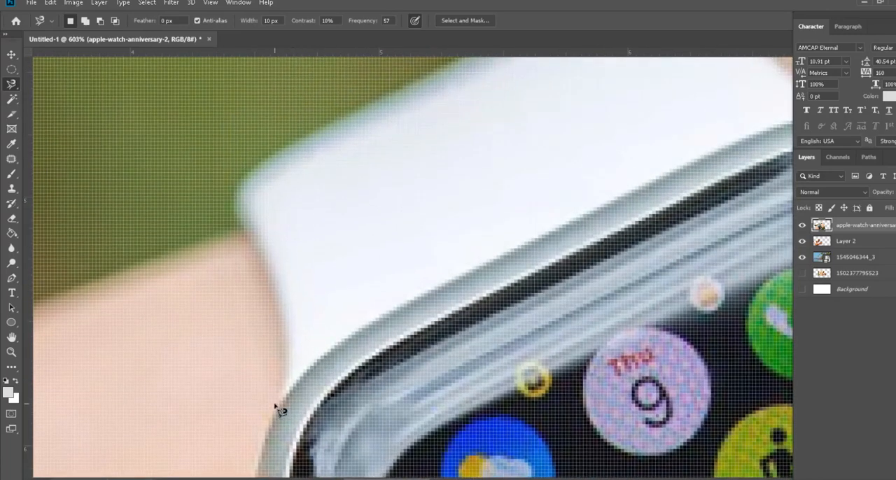
scroll(273, 274, "up", 2)
scroll(273, 274, "down", 2)
scroll(272, 272, "up", 2)
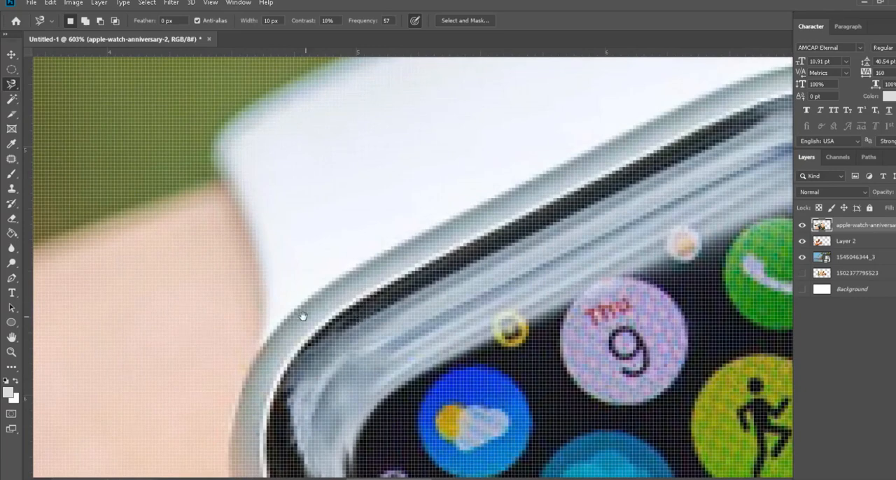
scroll(196, 378, "down", 3)
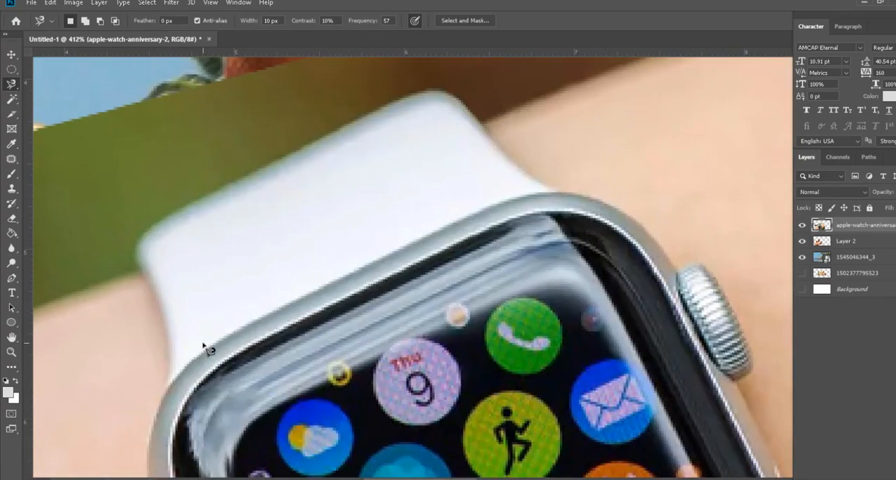
left_click(168, 385)
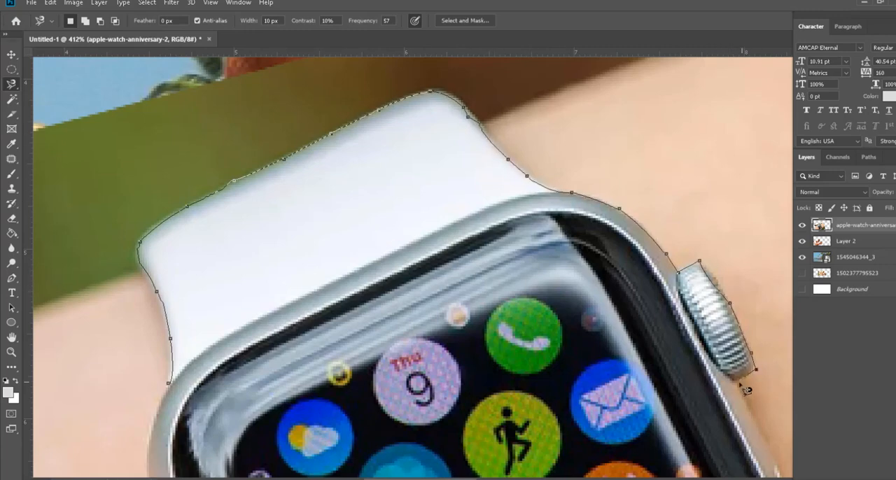
Step: Continue the Magnetic Lasso outline down the case's right edge and around the lower strap
left_click_drag(746, 390, 386, 176)
left_click_drag(441, 301, 406, 154)
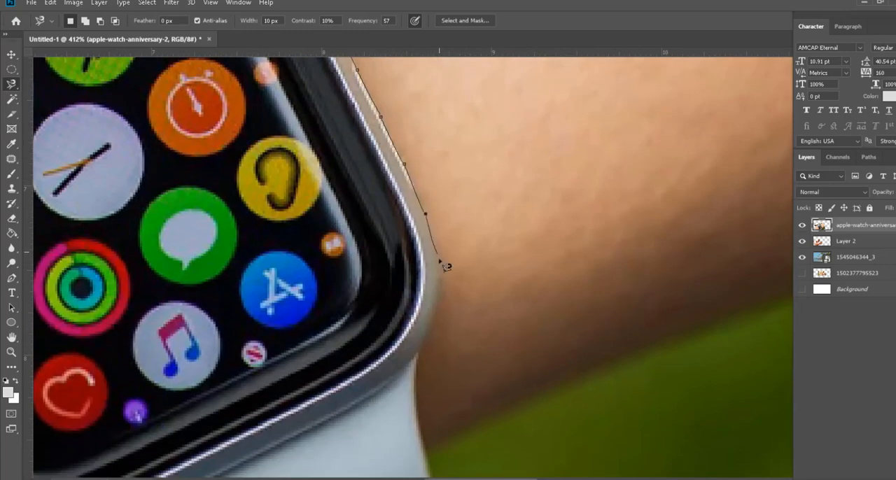
left_click_drag(427, 366, 401, 209)
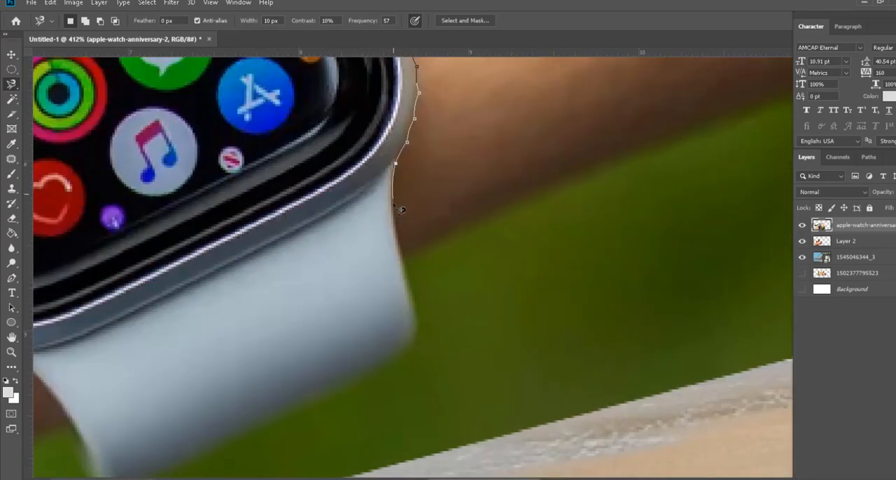
left_click_drag(345, 374, 591, 187)
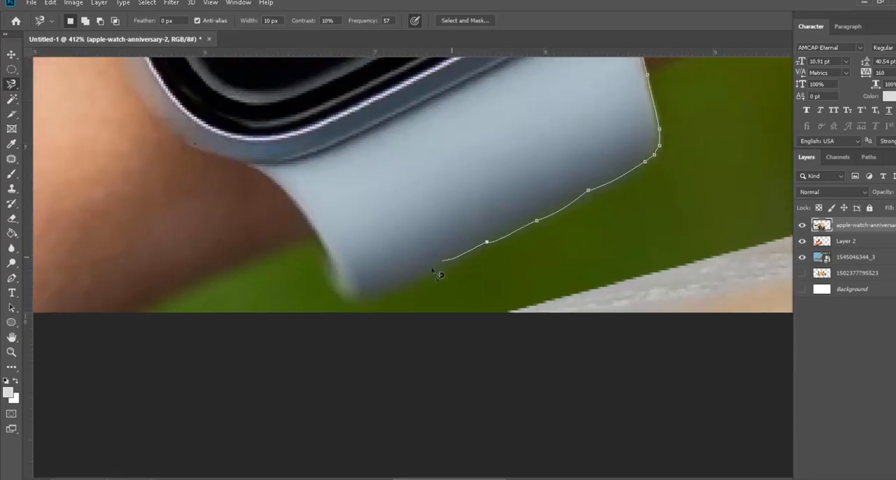
left_click_drag(155, 111, 388, 383)
Step: Continue the Magnetic Lasso outline from the lower strap around the watch case's lower-left corner and partway up its left edge
left_click_drag(389, 383, 326, 256)
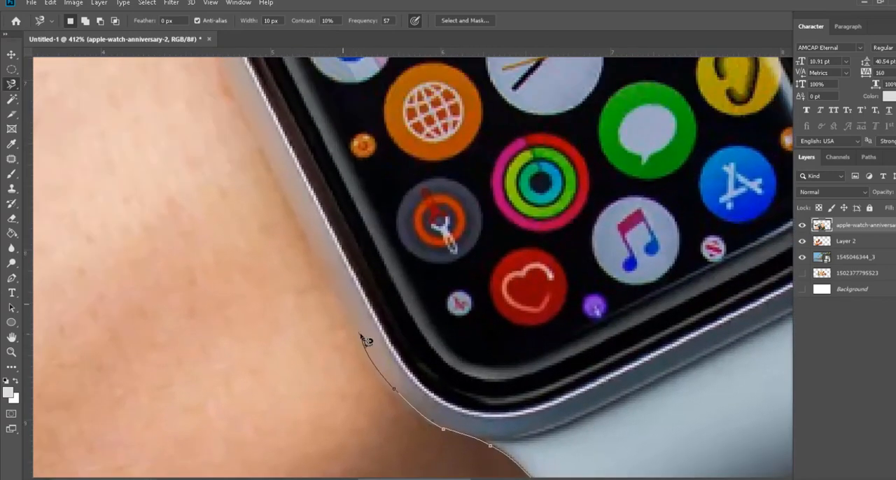
key("BackSpace")
left_click(339, 299)
left_click(299, 210)
mouse_move(351, 284)
left_mouse_down()
mouse_move(441, 428)
mouse_move(412, 396)
left_mouse_up()
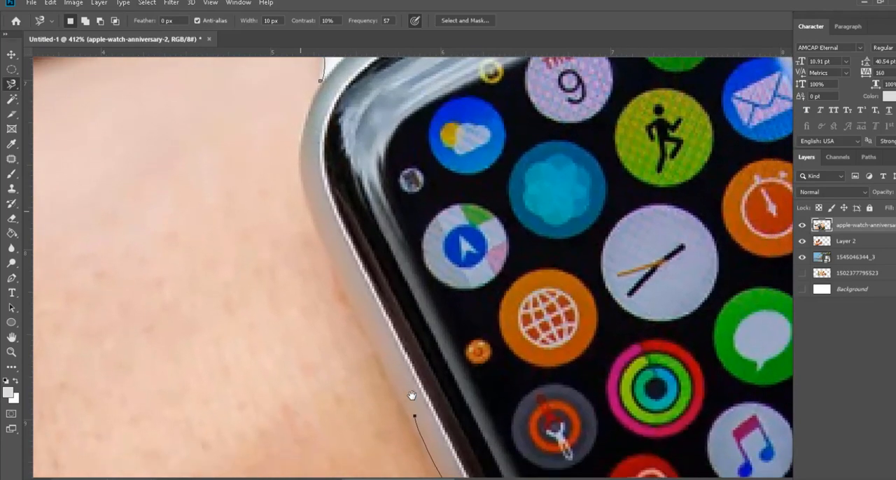
Step: Add Magnetic Lasso points up the case's left edge and around its upper-left corner, closing the outline at the starting point
left_click(377, 346)
left_click(341, 280)
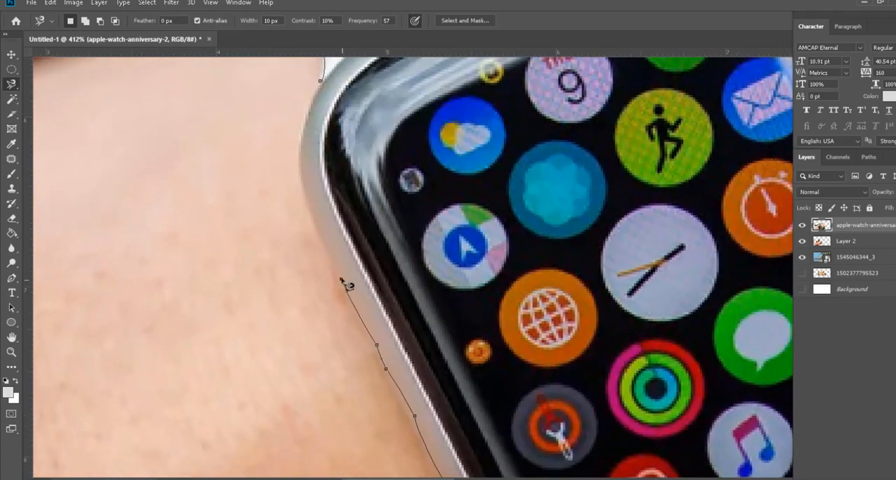
left_click(318, 232)
left_click(303, 194)
left_click(299, 152)
left_click(302, 121)
left_click(311, 95)
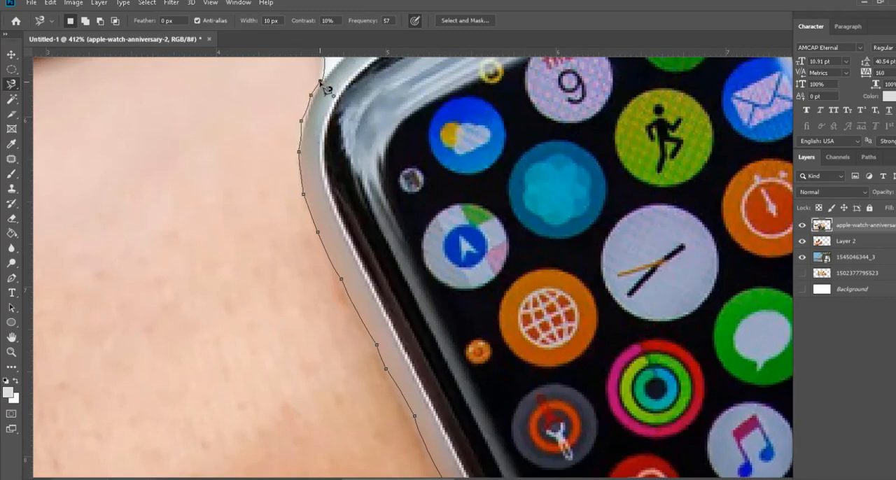
double_click(320, 82)
key("ctrl+0")
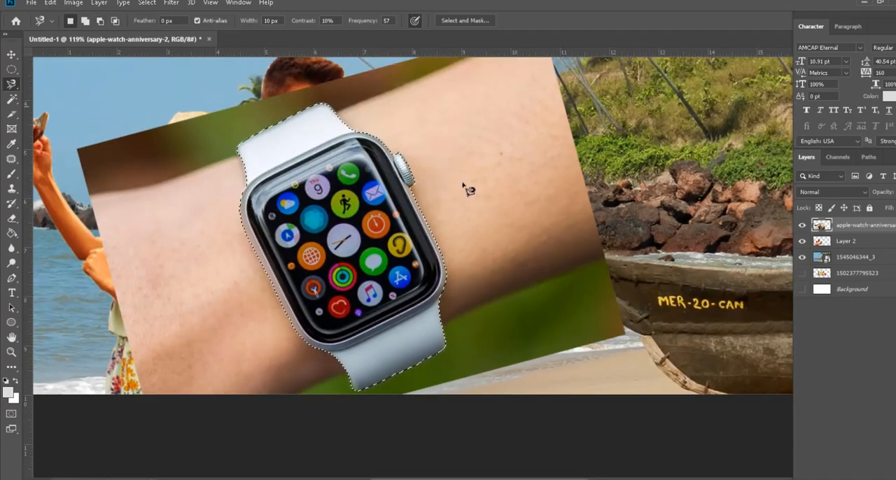
Step: Copy the selected watch to a new layer and hide the apple-watch-anniversary-2 source layer
scroll(466, 187, "down", 1)
key("ctrl+j")
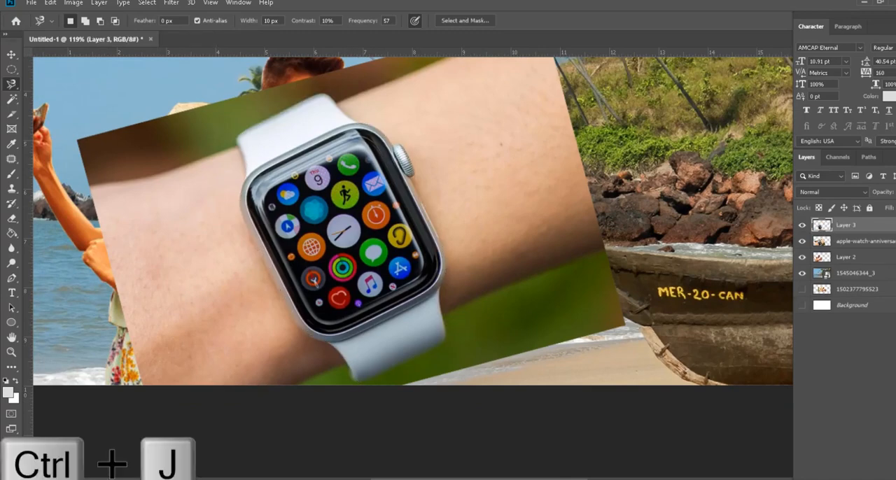
left_click(803, 241)
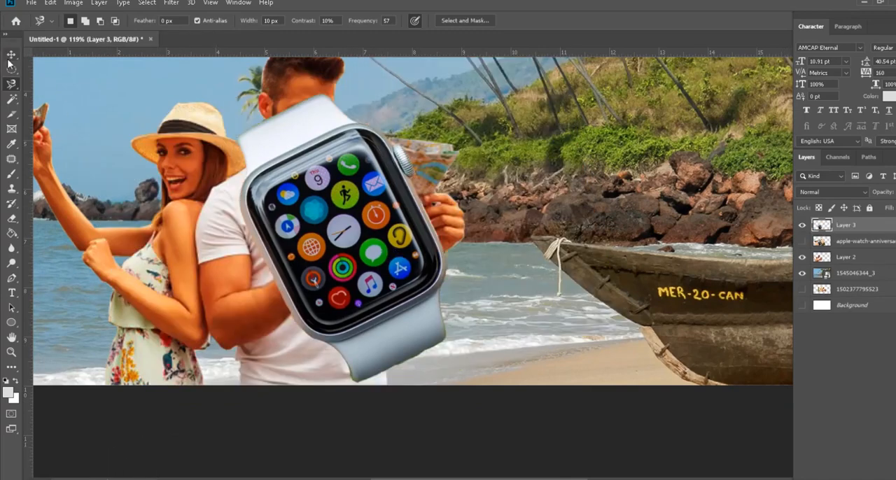
Step: Scale the cut-out watch down with Free Transform to roughly the size of the man's wrist
key("v")
key("ctrl+t")
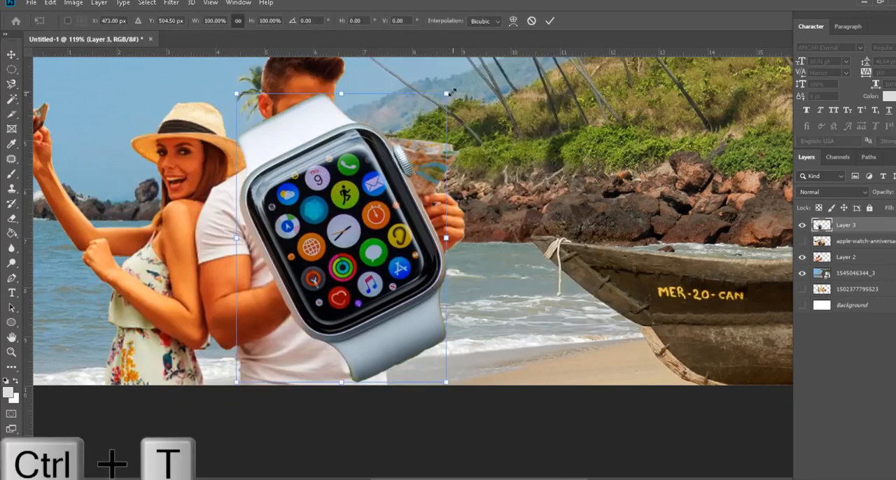
left_click_drag(448, 92, 299, 263)
key("Return")
Step: Scale the watch to about 97%, rotate it about -11.4° and fit it across the wrist of the man's nearer arm
scroll(307, 294, "up", 6)
key("ctrl+t")
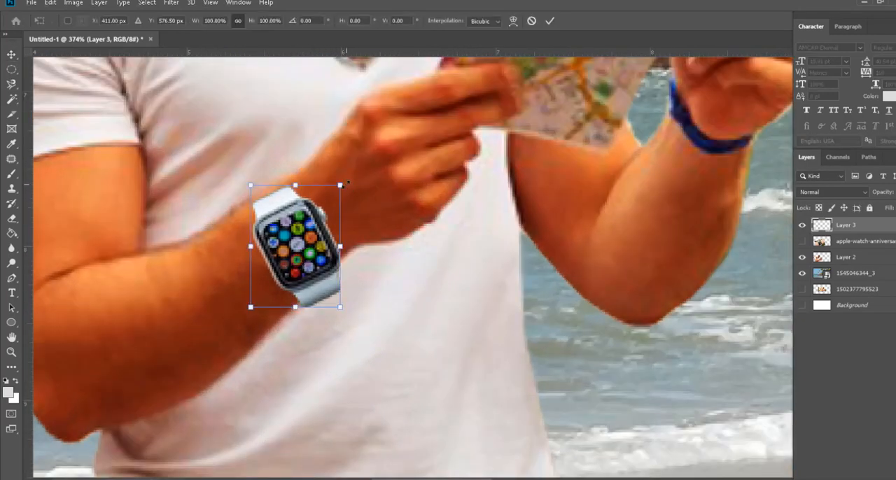
left_click_drag(341, 186, 328, 202)
left_click_drag(303, 227, 315, 209)
left_click_drag(338, 294, 322, 210)
left_click_drag(330, 169, 330, 162)
left_click_drag(310, 212, 320, 194)
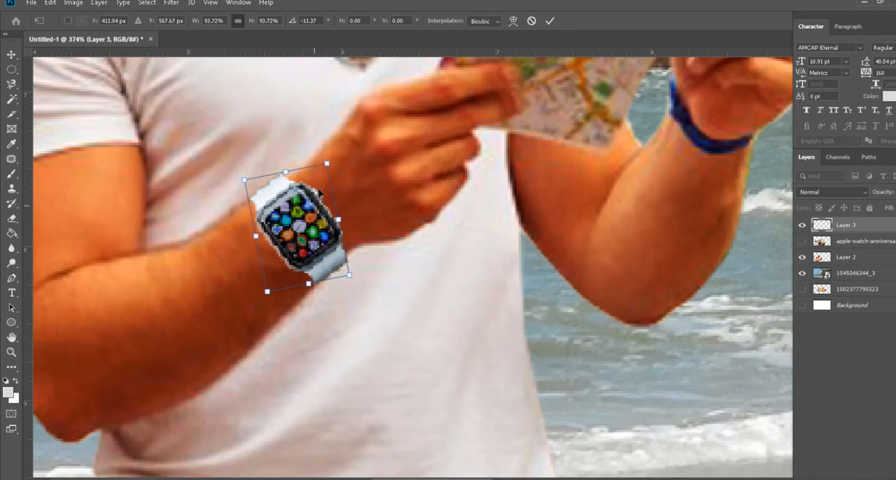
left_click_drag(327, 165, 329, 159)
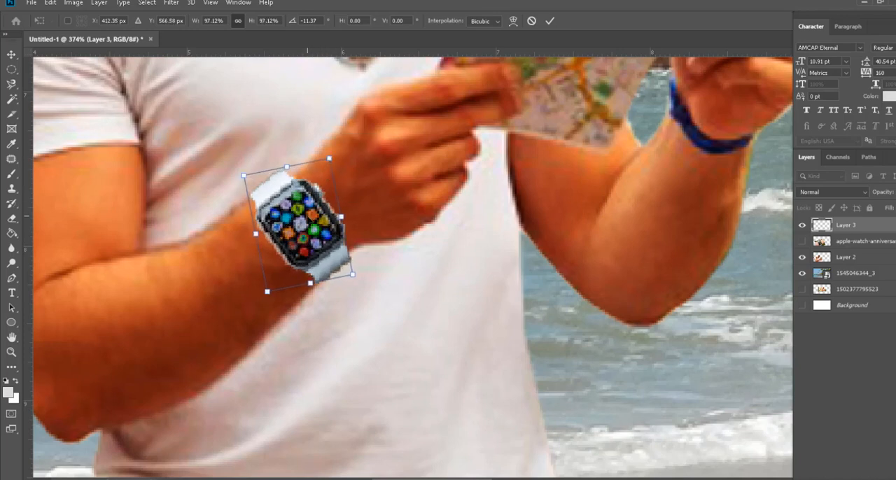
left_click_drag(316, 188, 315, 192)
key("Return")
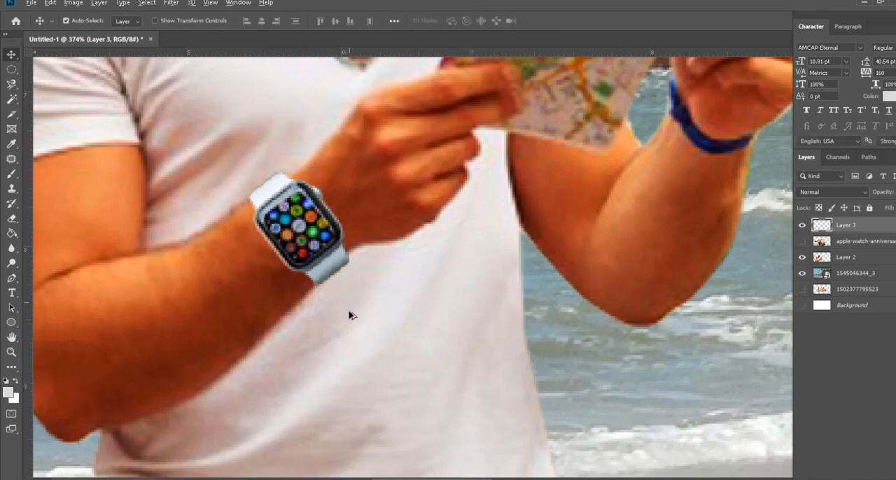
Step: Nudge the watch slightly along the man's wrist toward the forearm and check the fit against the whole composite
scroll(350, 313, "down", 5)
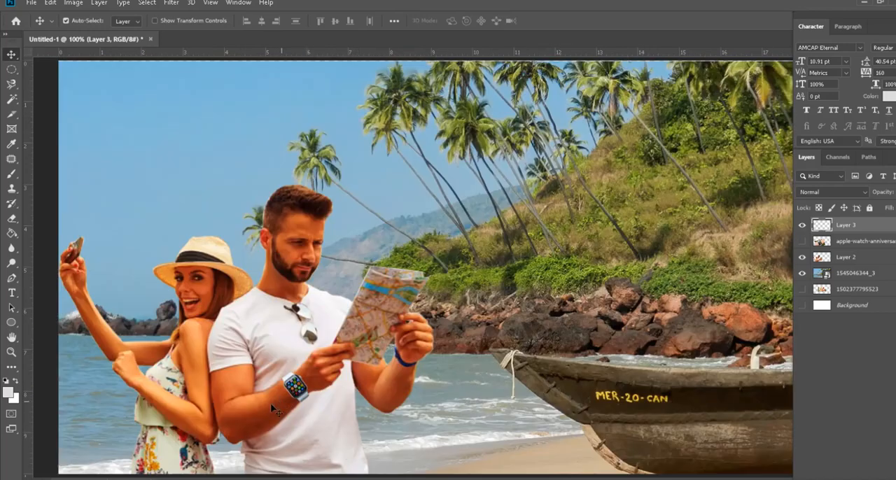
scroll(287, 436, "up", 4)
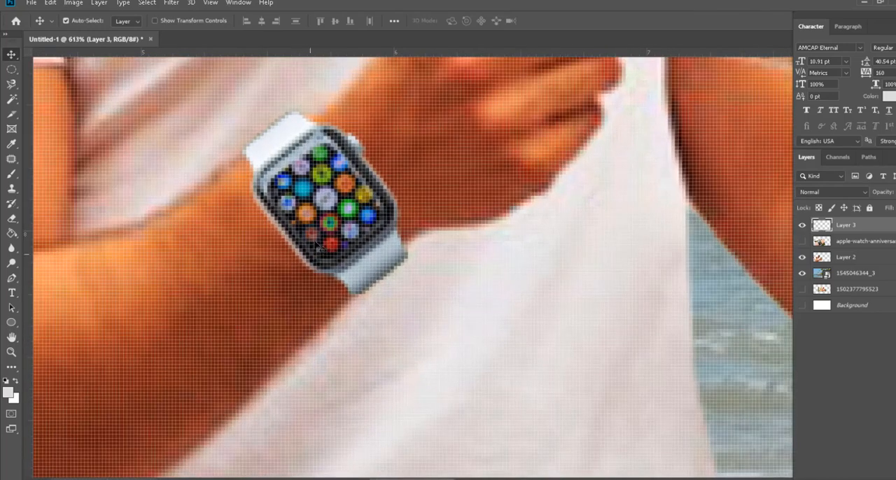
left_click_drag(317, 235, 311, 240)
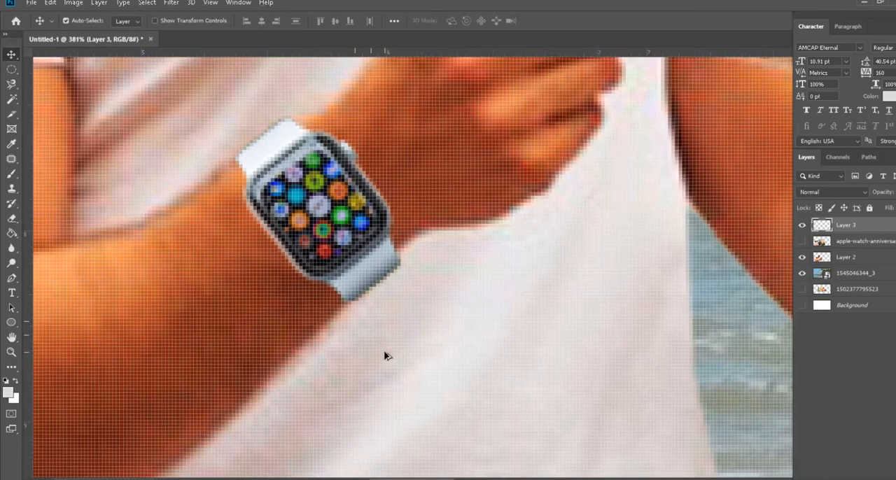
scroll(385, 356, "down", 4)
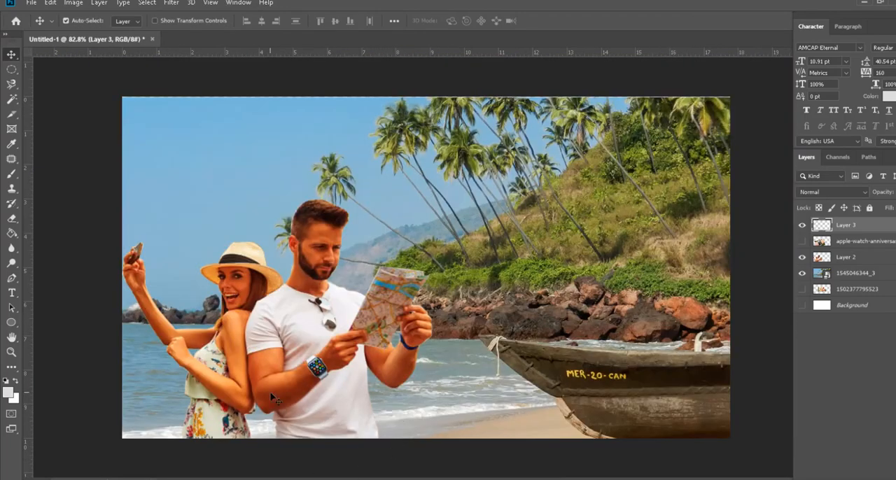
scroll(319, 397, "up", 4)
left_click_drag(201, 389, 365, 292)
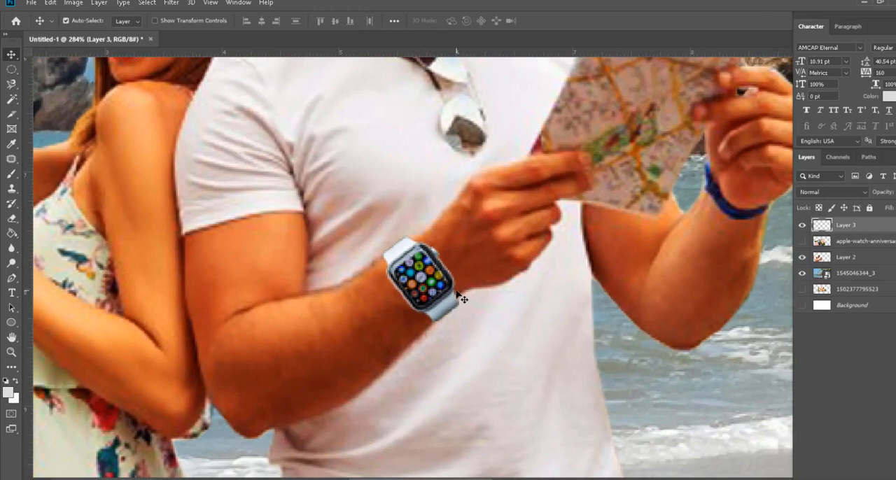
scroll(406, 378, "down", 5)
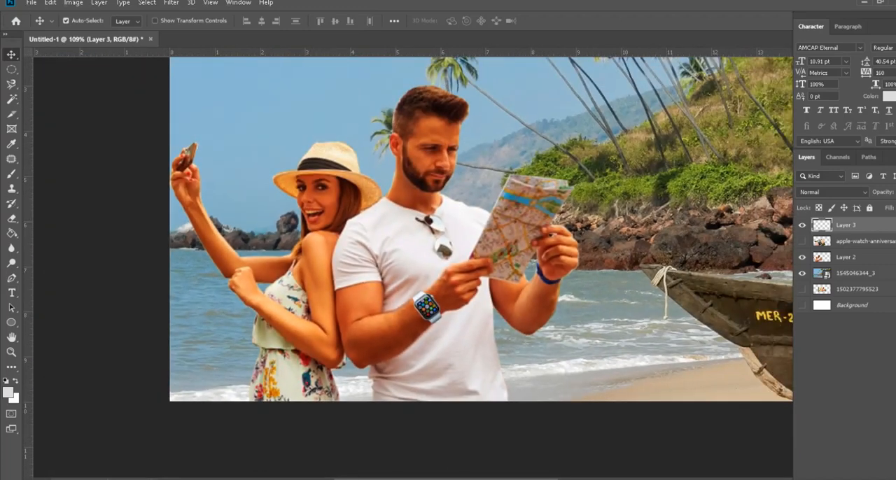
Step: Try to place the hat image 125311 from the photoshop folder in File Explorer into the Photoshop beach composite
key("alt+Tab")
left_click(182, 100)
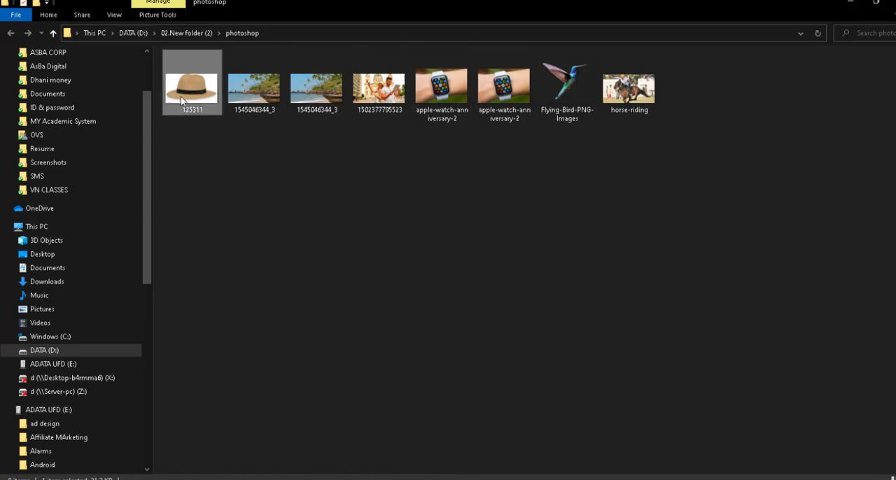
left_click_drag(182, 100, 423, 313)
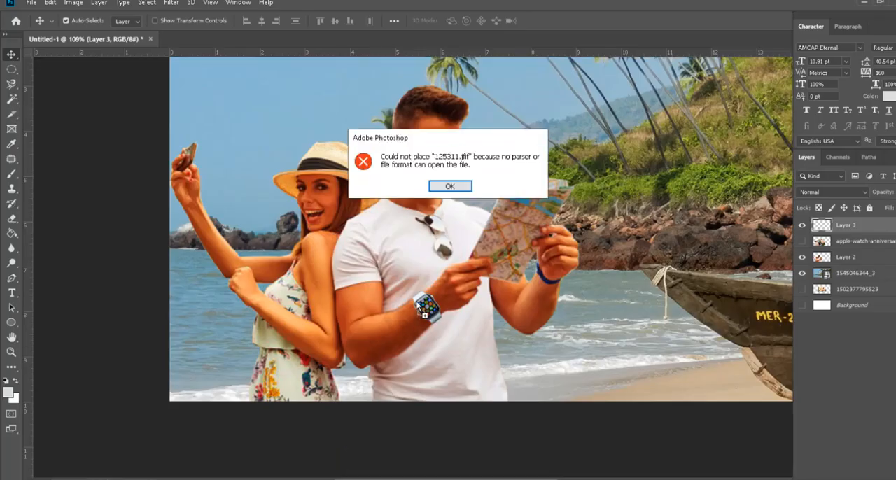
left_click(451, 187)
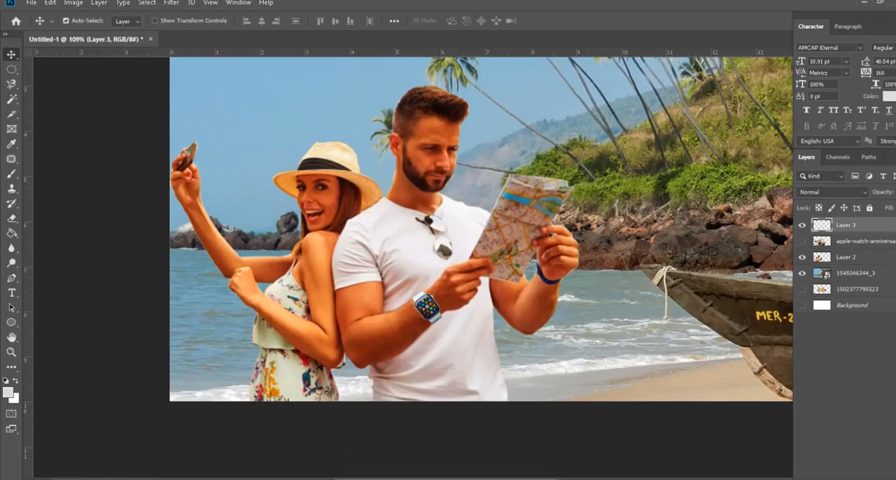
Step: Open the hat image 125311 from File Explorer in Paint, and place the hat image above Layer 3 in the Photoshop composite
key("alt+Tab")
right_click(212, 97)
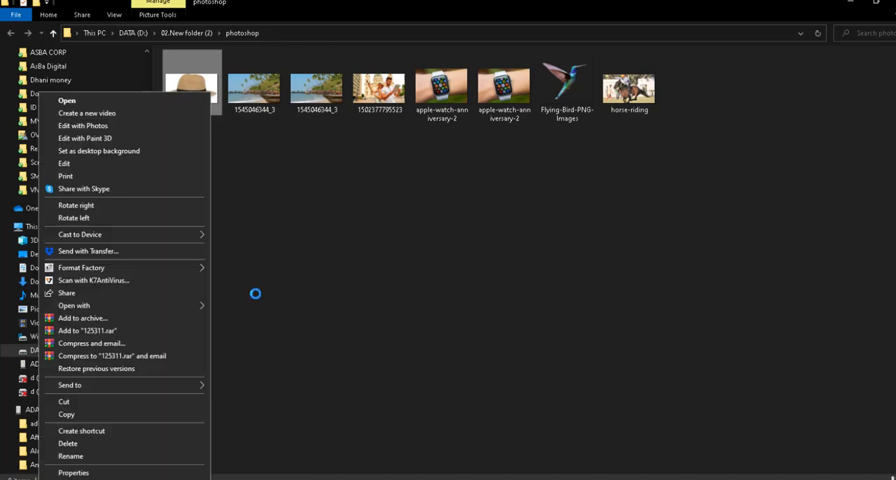
mouse_move(278, 308)
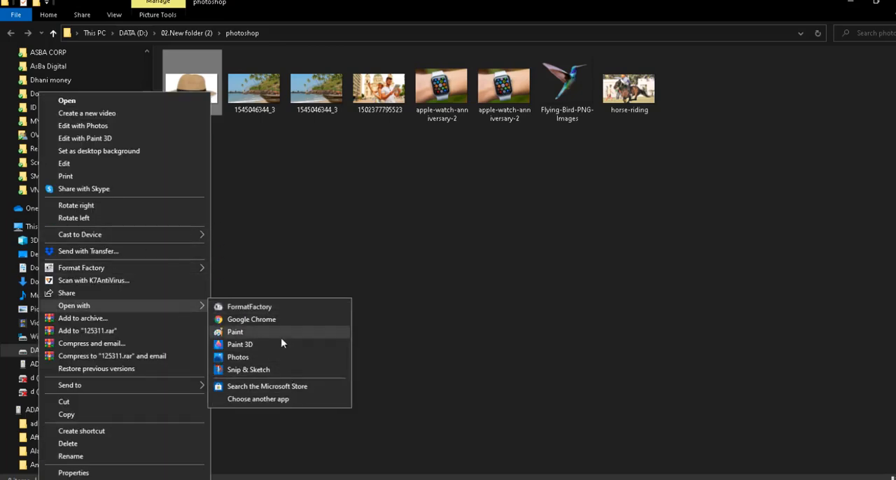
left_click(281, 335)
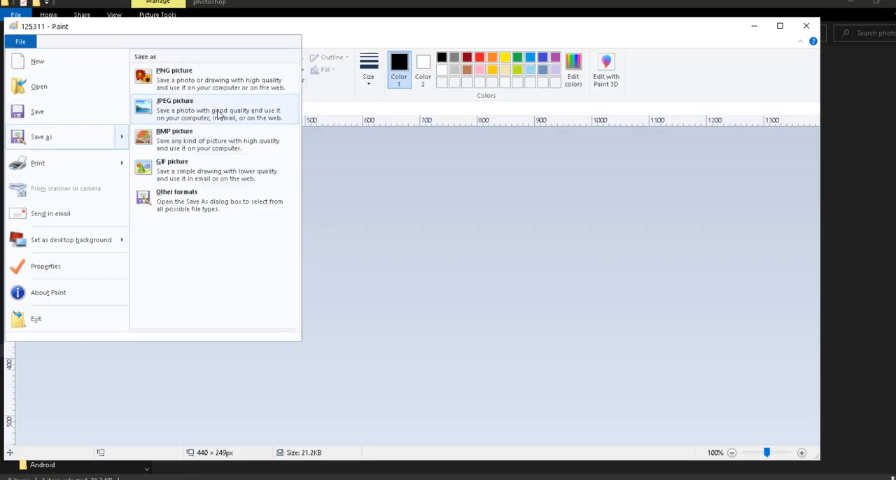
left_click(419, 233)
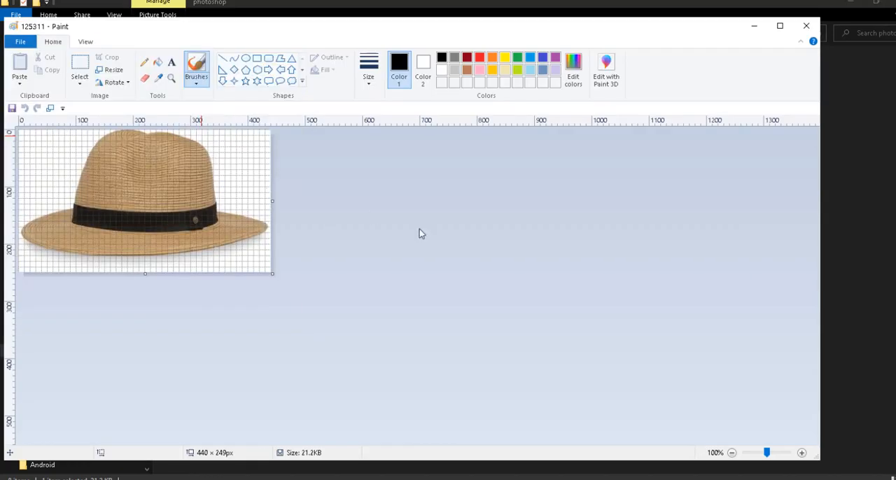
left_click(481, 354)
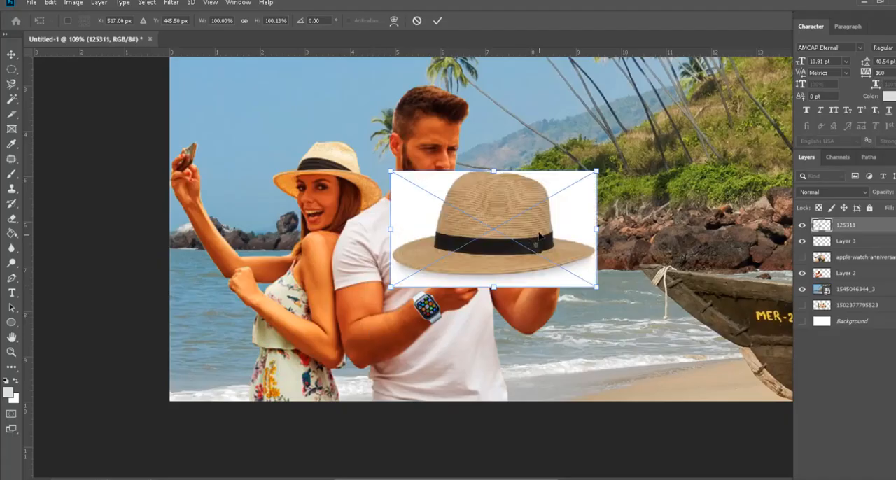
left_click_drag(539, 237, 533, 203)
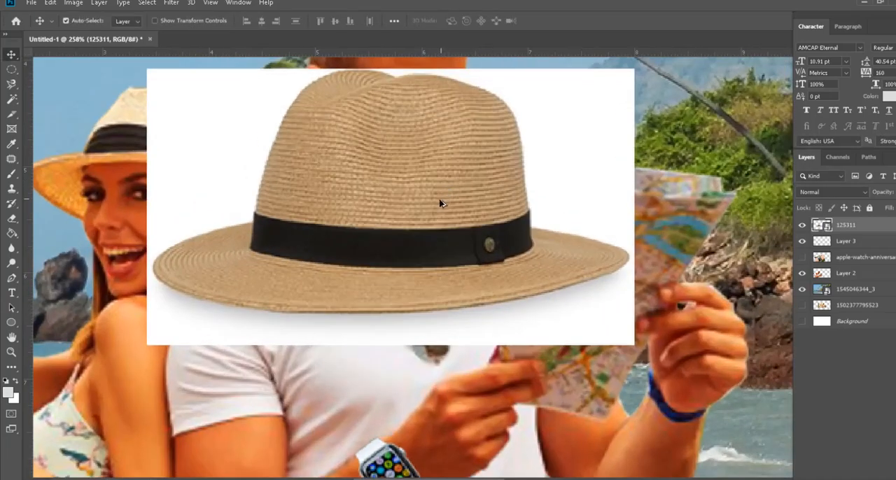
Step: Select the hat by tracing its complete outline with the Magnetic Lasso, starting at the brim's upper-left edge
left_click(12, 84)
scroll(214, 286, "up", 1)
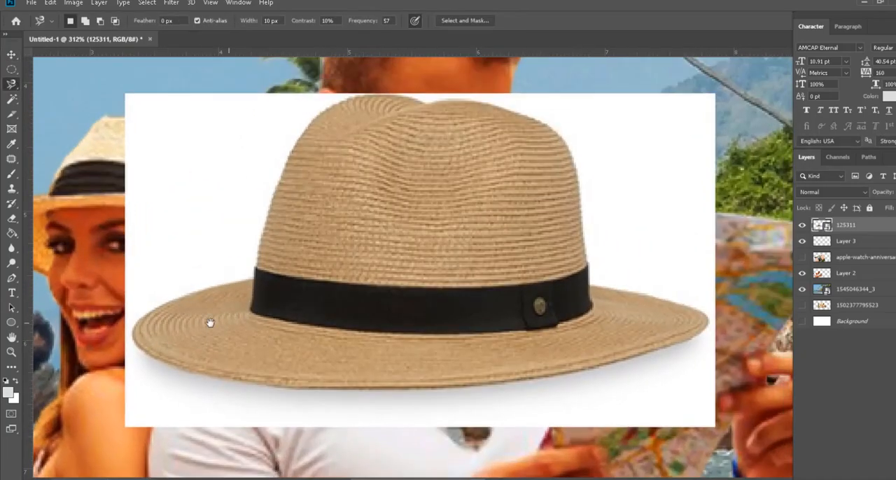
left_click(181, 297)
mouse_move(252, 287)
left_mouse_down()
mouse_move(301, 142)
mouse_move(365, 101)
mouse_move(462, 104)
mouse_move(550, 128)
mouse_move(581, 197)
mouse_move(593, 292)
mouse_move(660, 299)
mouse_move(713, 327)
mouse_move(557, 381)
mouse_move(408, 394)
mouse_move(285, 389)
mouse_move(212, 385)
mouse_move(145, 357)
mouse_move(145, 319)
mouse_move(181, 297)
left_mouse_up()
scroll(444, 352, "down", 3)
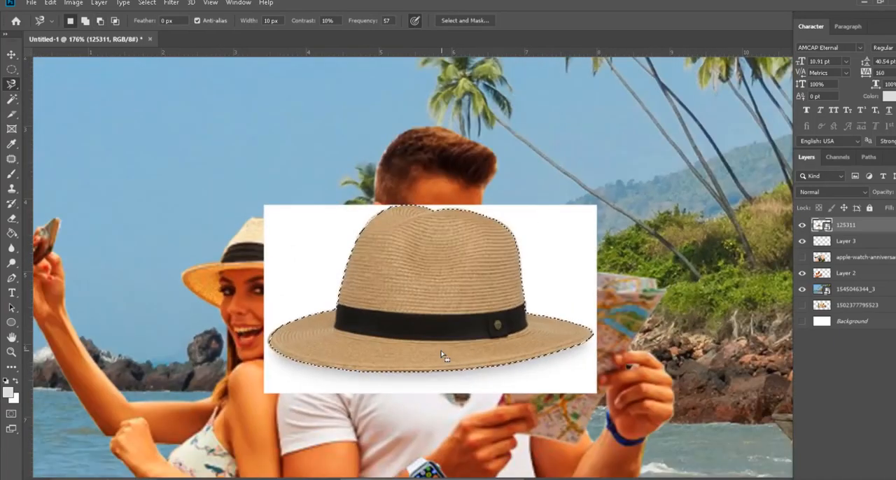
Step: Copy the selected hat to a new layer, hiding the 125311 source layer, and move the cut-out up over the man's head
key("ctrl+j")
left_click(802, 242)
key("v")
left_click_drag(435, 308, 444, 194)
Step: Scale the hat to about 58%, rotate it about 11° clockwise and fit it onto the man's head
key("ctrl+t")
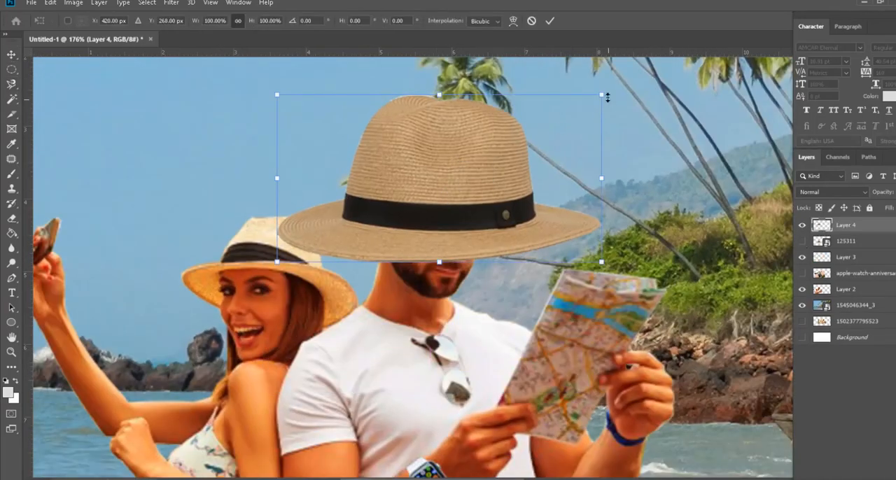
left_click_drag(605, 93, 491, 149)
left_click_drag(416, 200, 466, 130)
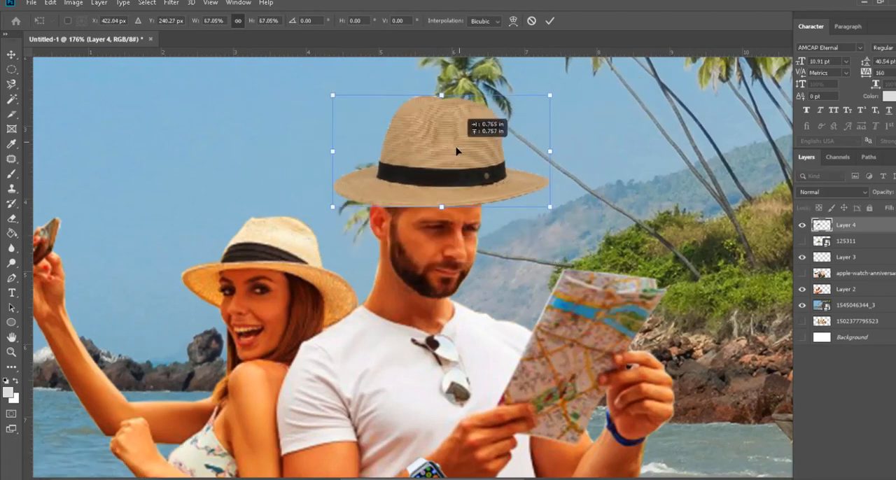
left_click_drag(552, 91, 530, 129)
mouse_move(437, 153)
left_mouse_down()
mouse_move(461, 155)
mouse_move(452, 153)
left_mouse_up()
left_click_drag(545, 130, 538, 131)
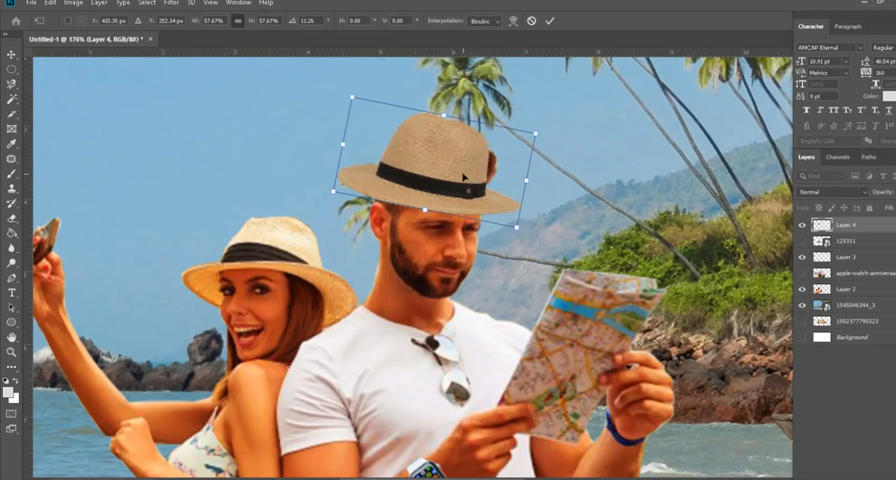
left_click_drag(464, 177, 466, 176)
key("Return")
scroll(477, 339, "down", 5)
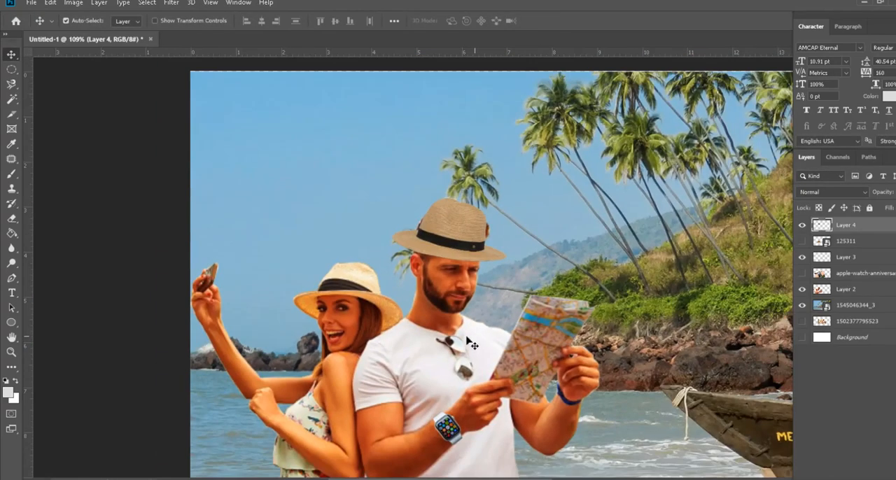
Step: Make Layer 2 active and outline the man's hair around the hat's crown with the Polygonal Lasso, keeping the lower edge within the brim
scroll(465, 280, "up", 10)
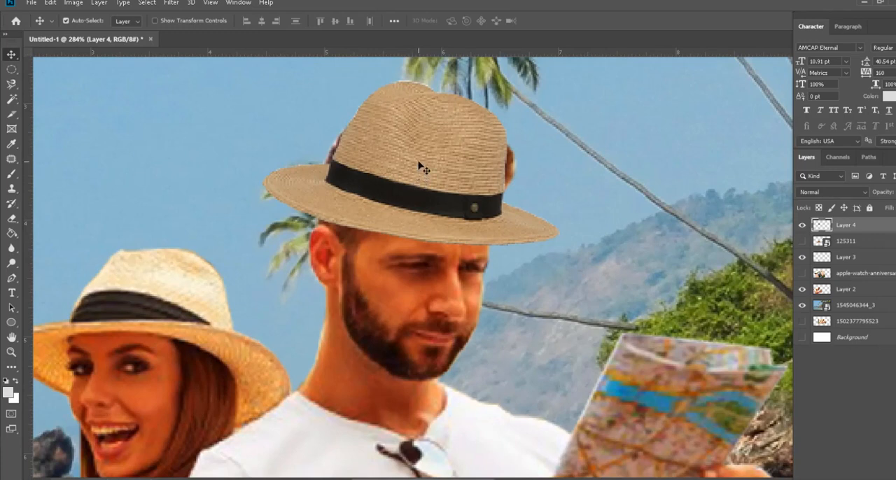
left_click(803, 225)
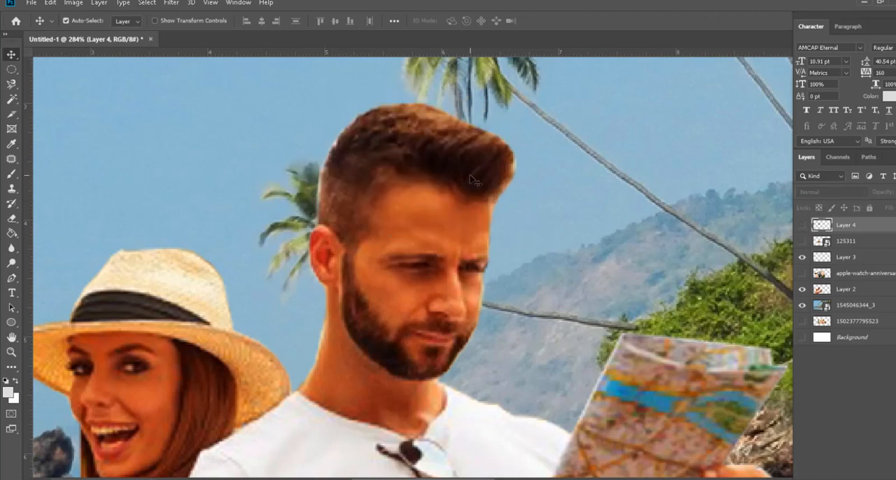
left_click(422, 224)
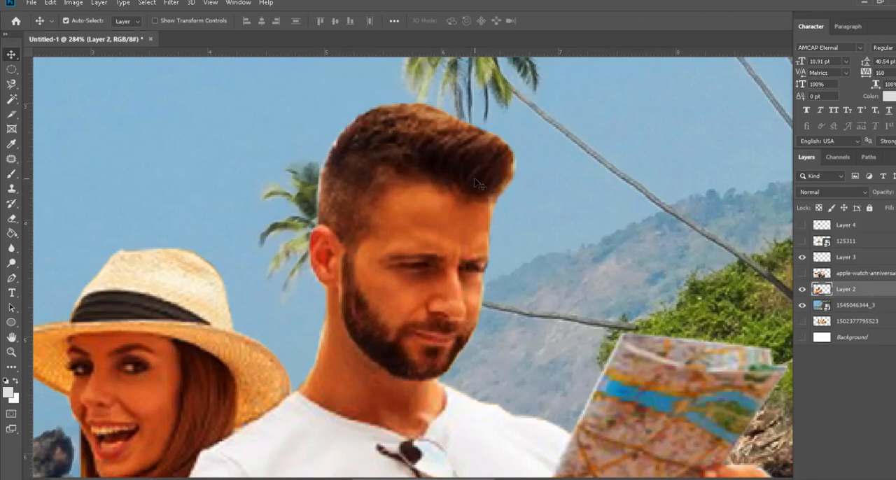
left_click(11, 84)
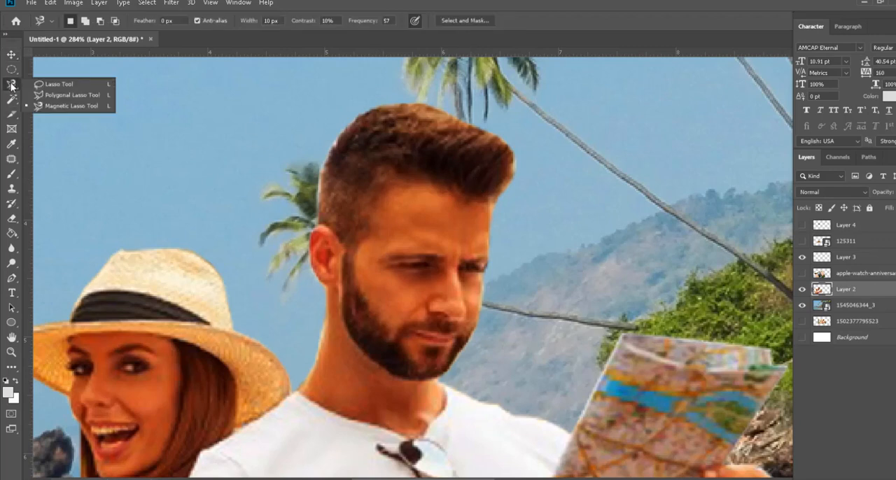
left_click(48, 93)
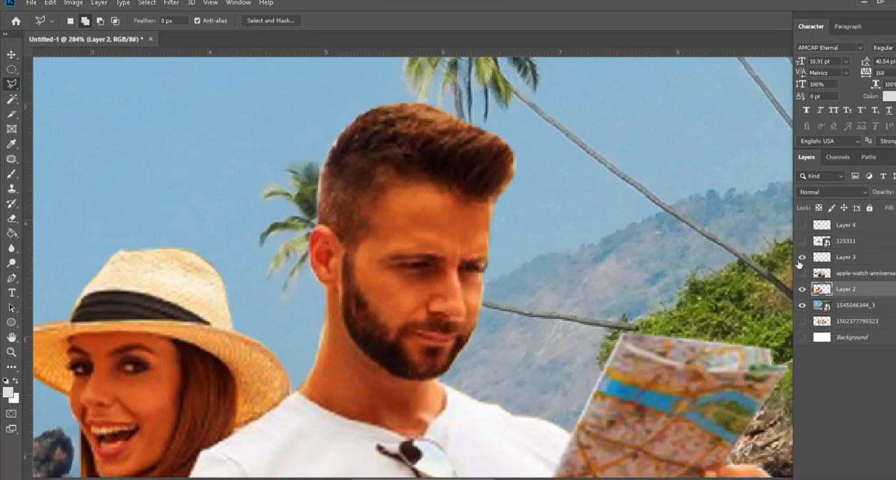
left_click(802, 226)
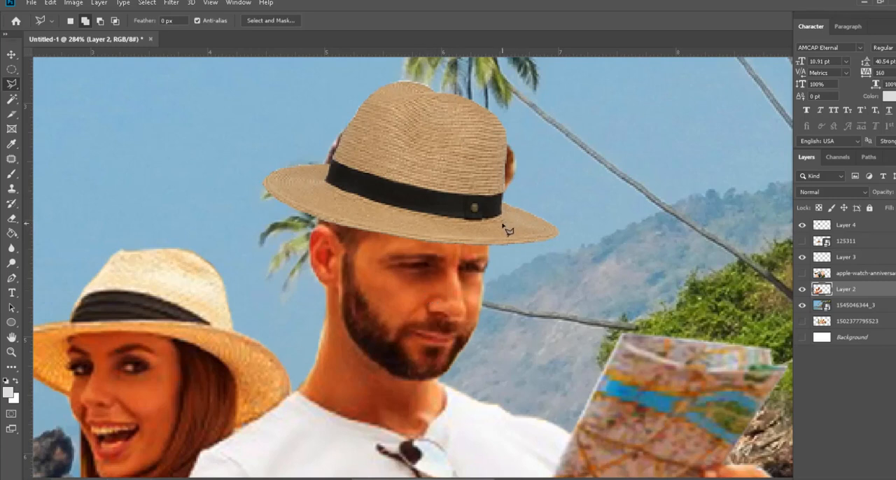
mouse_move(500, 226)
left_mouse_down()
mouse_move(477, 201)
mouse_move(413, 176)
mouse_move(342, 180)
mouse_move(315, 194)
mouse_move(273, 160)
mouse_move(281, 114)
mouse_move(327, 86)
mouse_move(377, 79)
mouse_move(433, 77)
mouse_move(517, 93)
mouse_move(559, 150)
mouse_move(536, 220)
left_mouse_up()
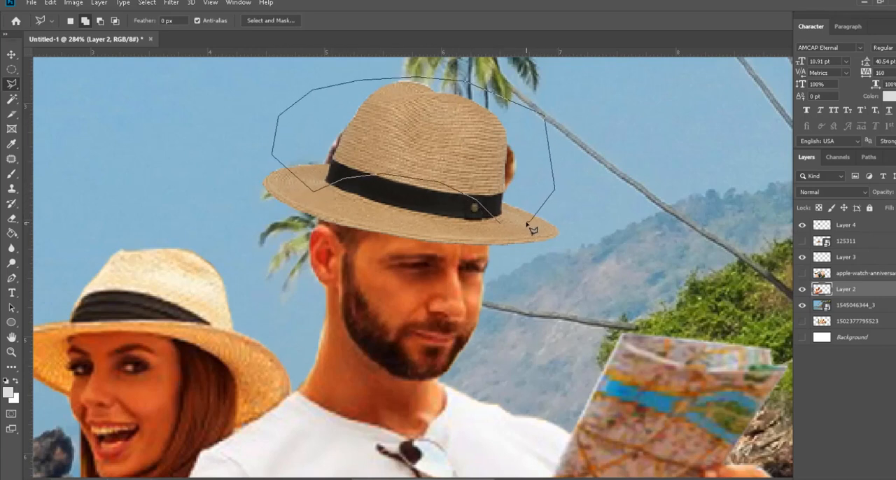
key("Return")
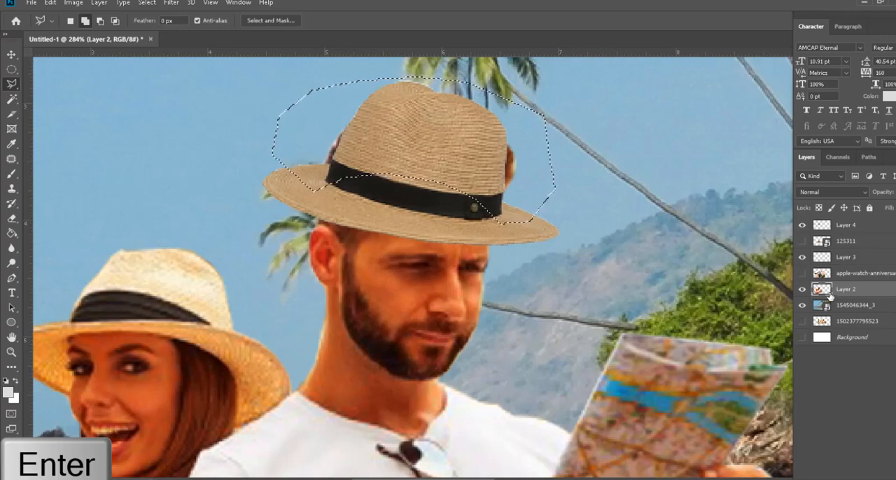
Step: Delete the selected hair from Layer 2, clear the selection and briefly hide the hat layer to check the cut before showing it again
left_click(803, 290)
left_click(802, 290)
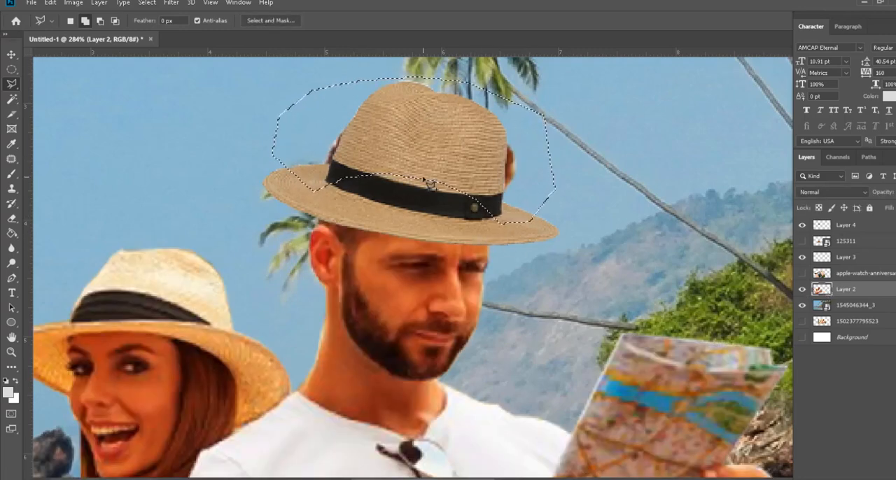
key("Delete")
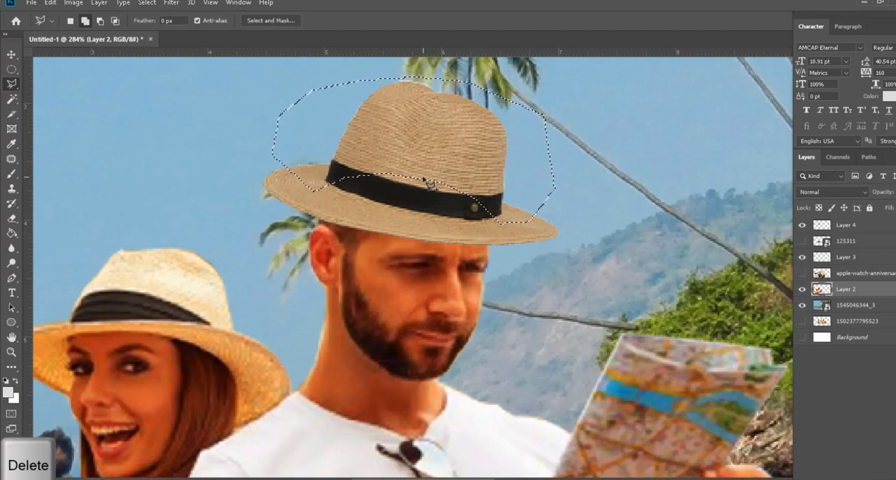
left_click(803, 226)
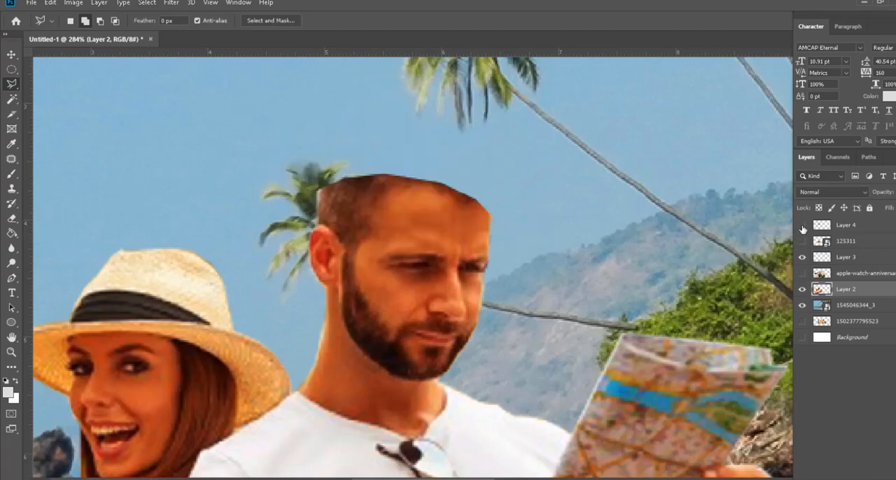
left_click(802, 226)
scroll(434, 308, "down", 6)
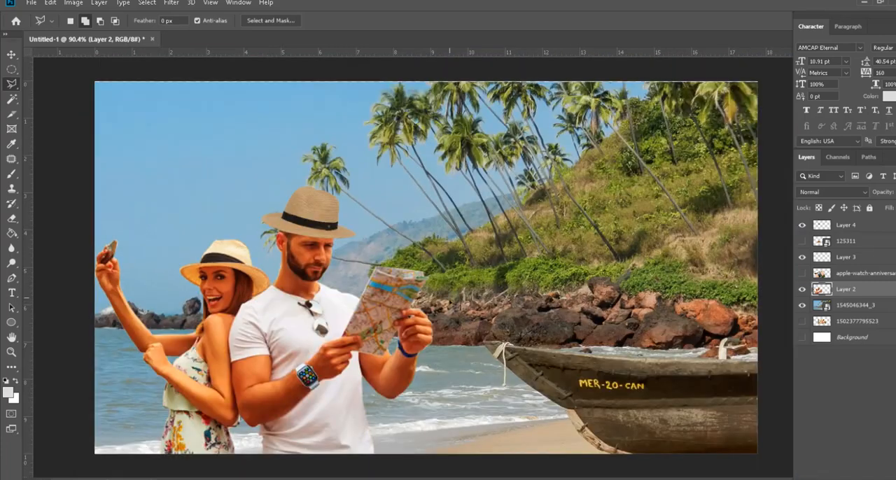
Step: Scale the hat on Layer 4 to about 94.6% with Free Transform so it fits the man's head more closely
scroll(287, 249, "up", 6)
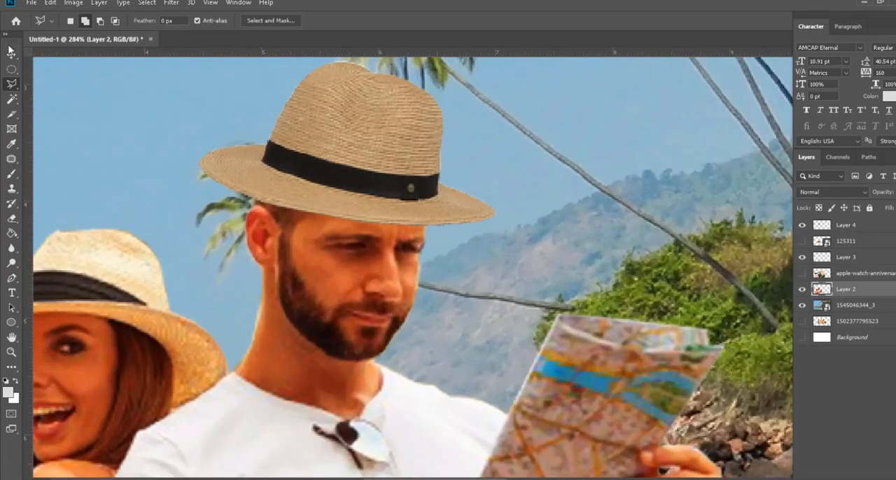
left_click(11, 54)
left_click(360, 155)
key("ctrl+t")
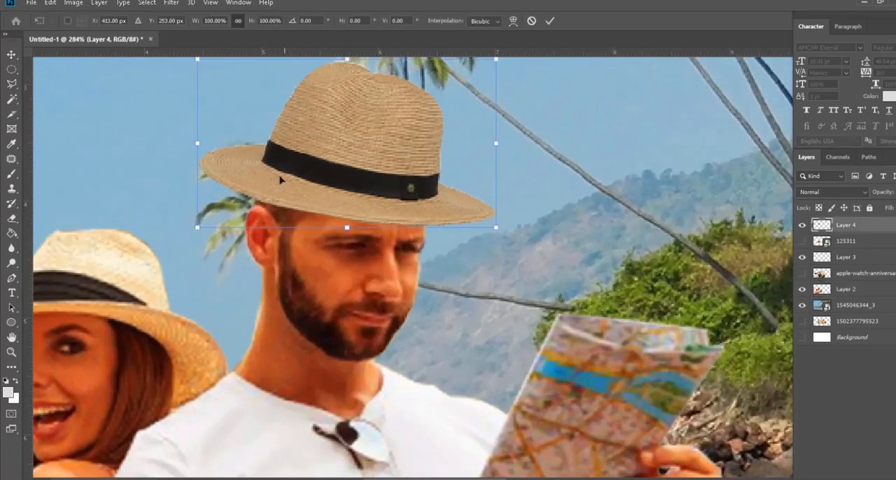
mouse_move(196, 231)
left_mouse_down()
mouse_move(212, 216)
mouse_move(200, 222)
left_mouse_up()
left_click_drag(308, 184, 306, 184)
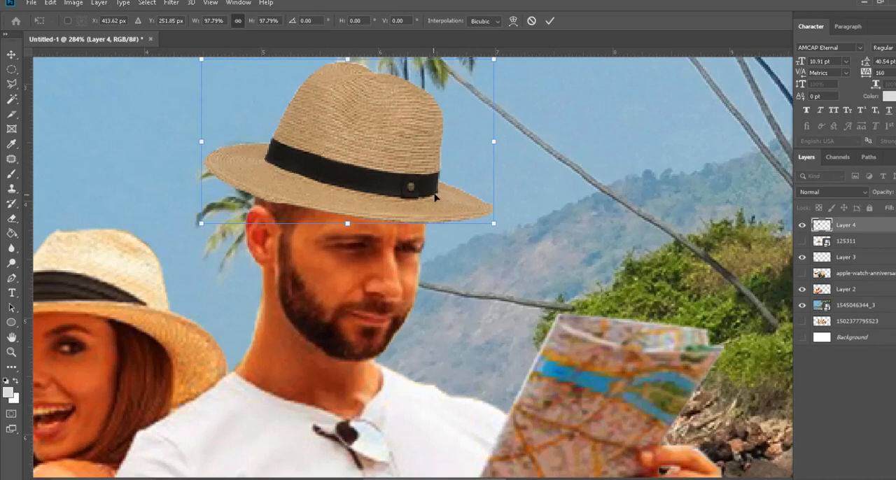
left_click_drag(495, 223, 482, 219)
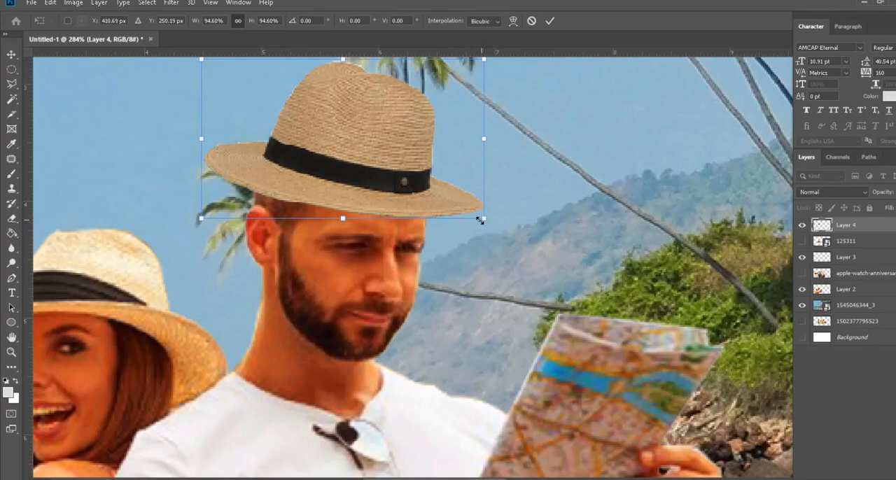
key("Return")
scroll(513, 350, "down", 13)
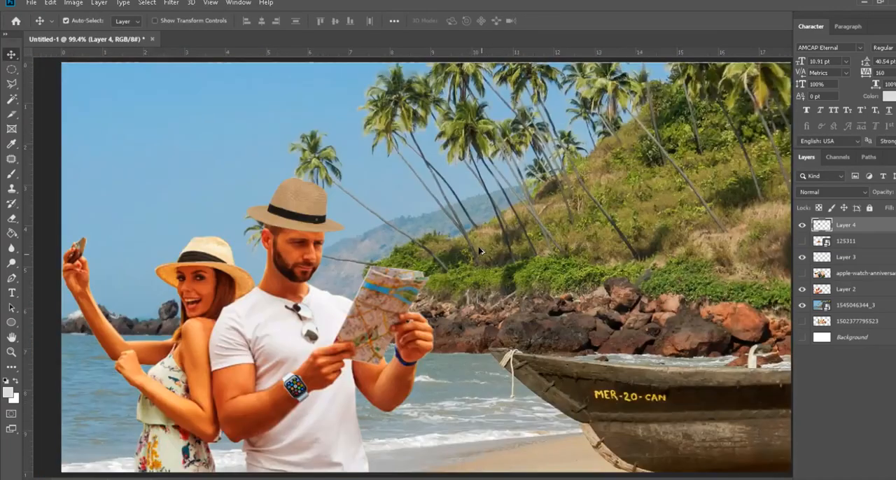
Step: Move the hat slightly down so it sits lower on the man's forehead
scroll(287, 251, "up", 2)
scroll(263, 246, "up", 6)
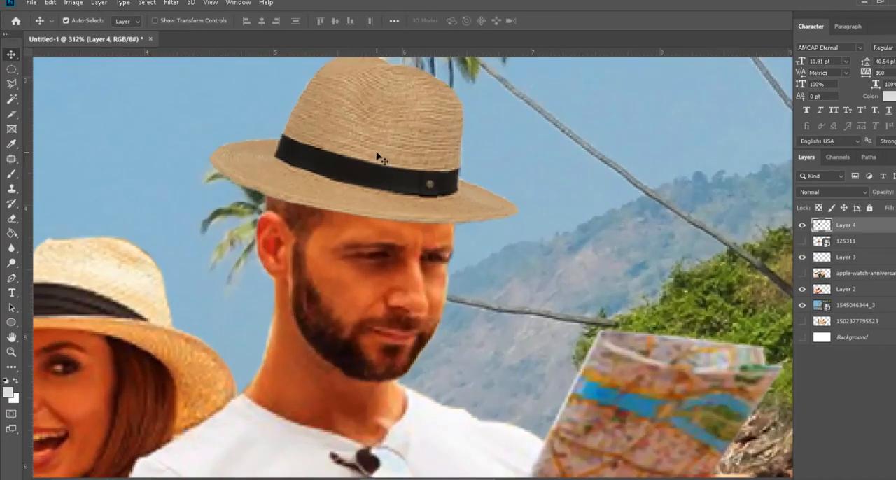
left_click_drag(376, 156, 375, 168)
scroll(457, 221, "down", 7)
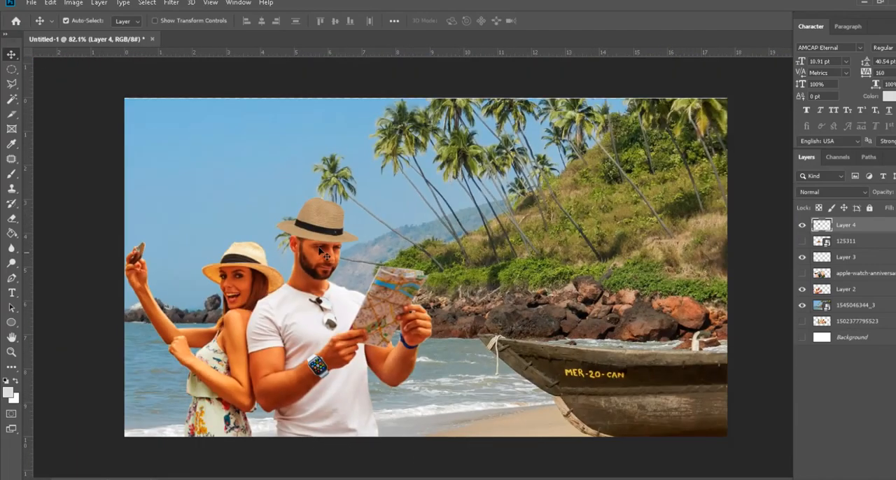
scroll(322, 292, "up", 6)
left_click_drag(324, 313, 365, 301)
scroll(385, 306, "down", 5)
scroll(387, 306, "down", 1)
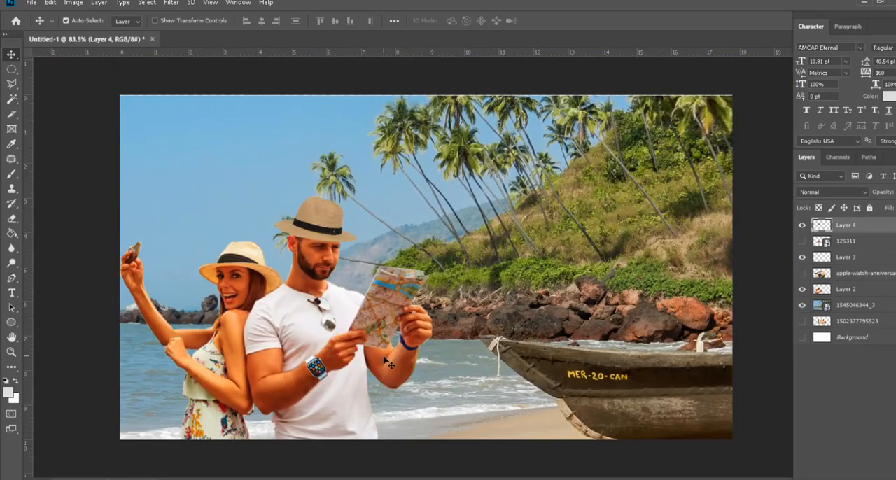
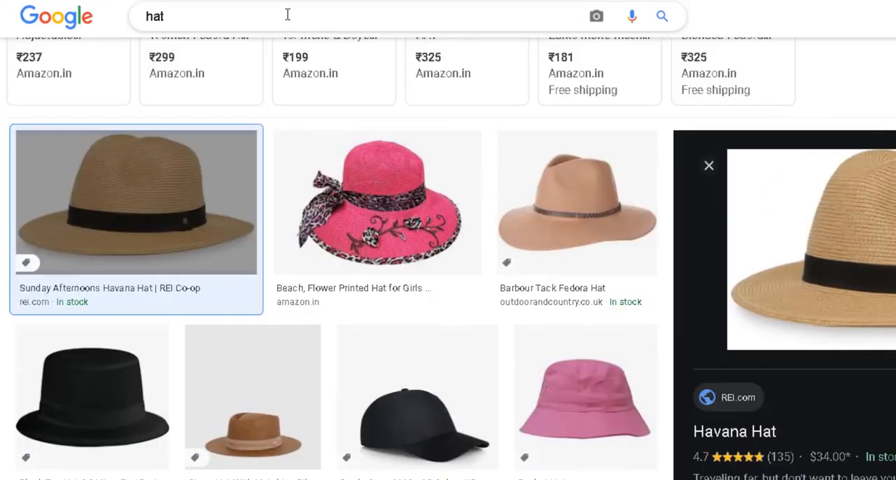
Step: Switch to the browser and search Google Images for "seagull png"
triple_click(286, 14)
type("s")
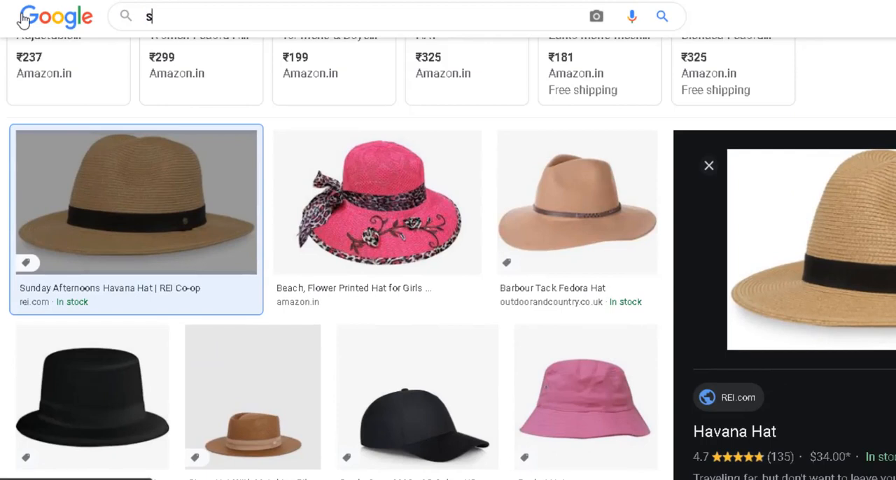
type("eagull png")
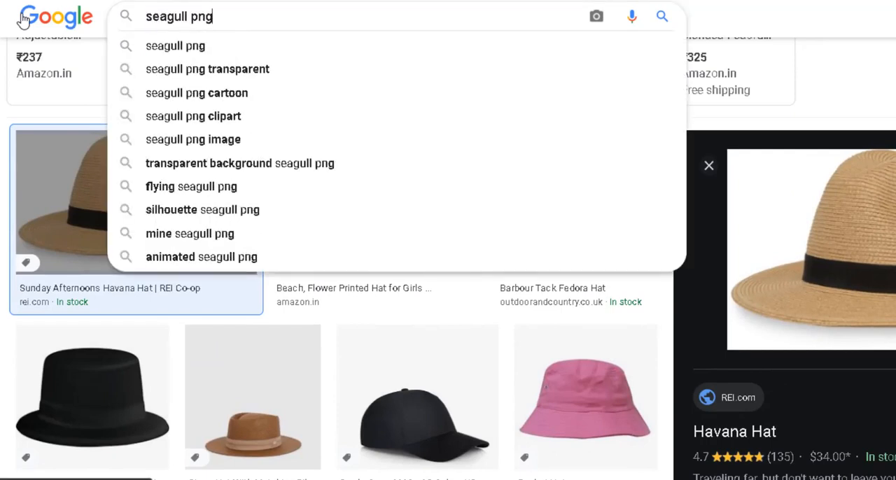
key("Return")
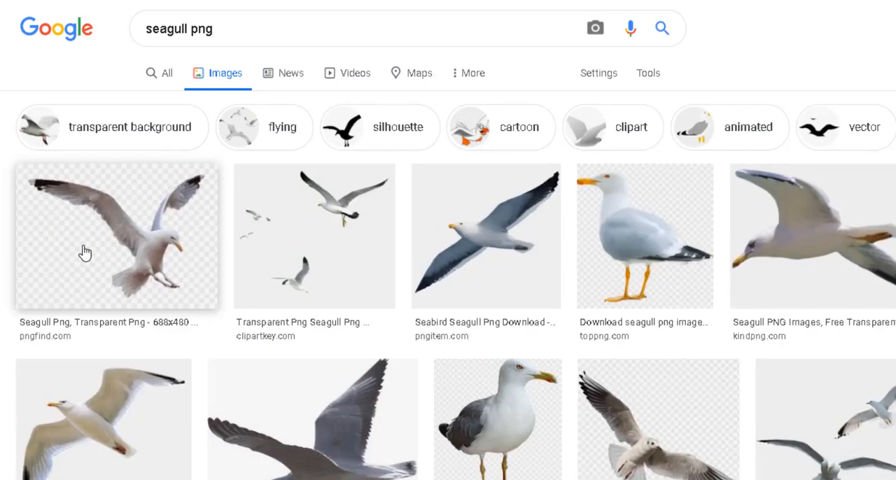
Step: Browse the flying seagull previews and save the 380 × 309 transparent gull with spread wings to the photoshop folder
scroll(85, 254, "down", 1)
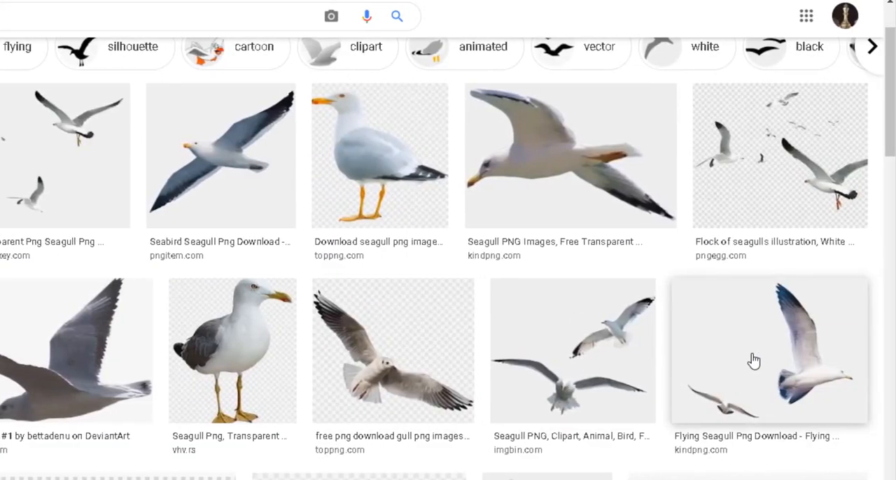
left_click(754, 361)
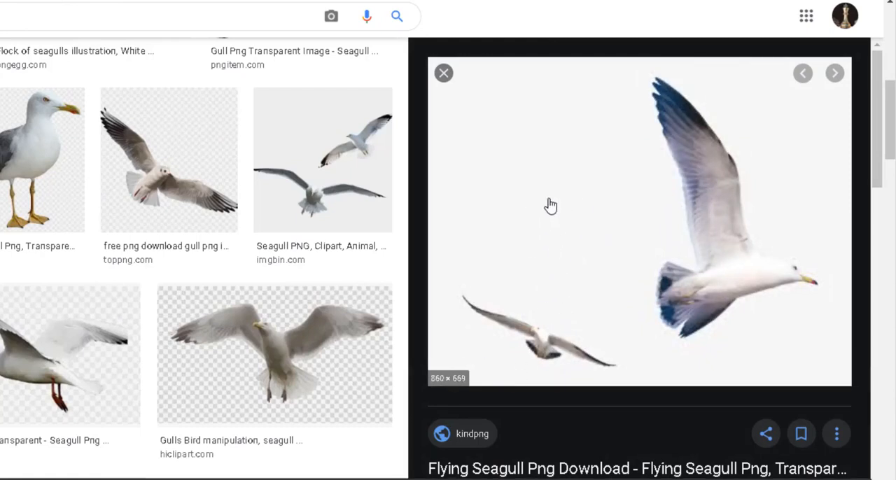
scroll(175, 214, "down", 5)
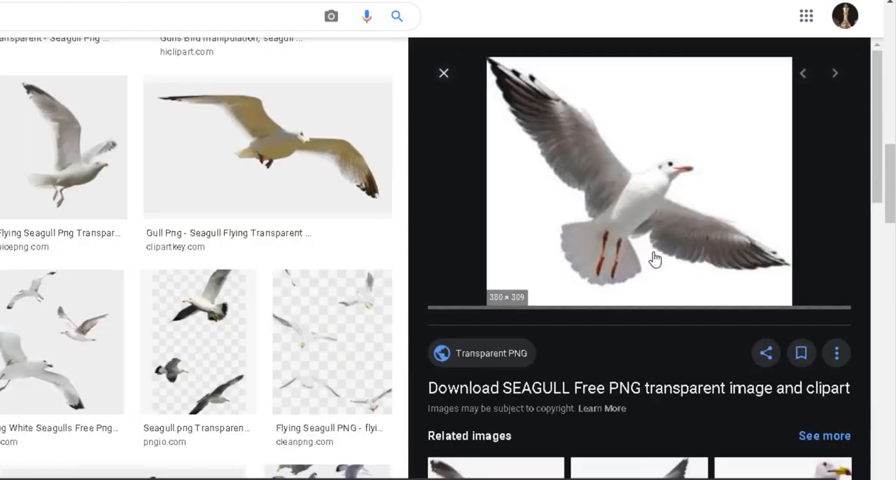
right_click(626, 228)
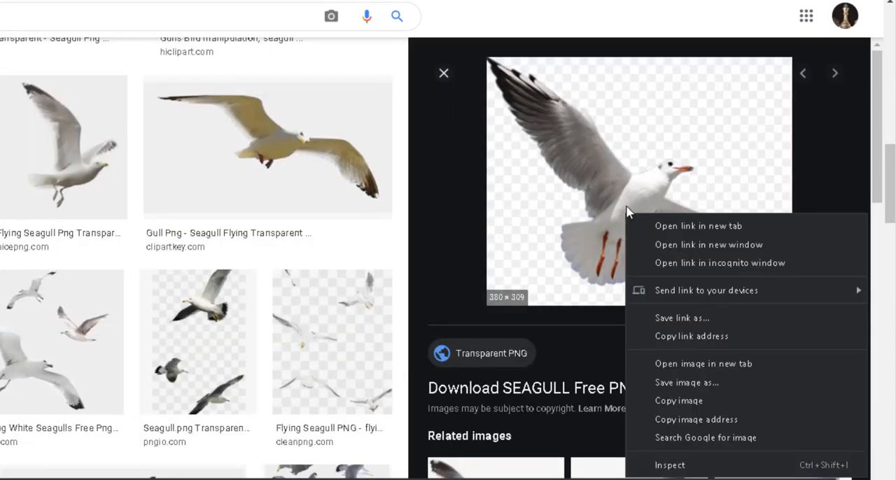
left_click(658, 400)
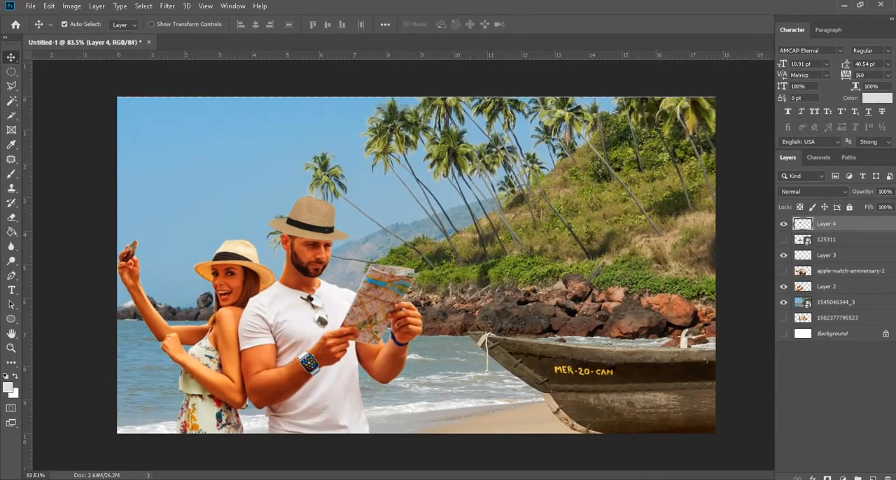
Step: Place the file 6qLkzo-seagull-png-icon from the photoshop folder into the Photoshop beach composition, above the couple at its original size
key("alt+Tab")
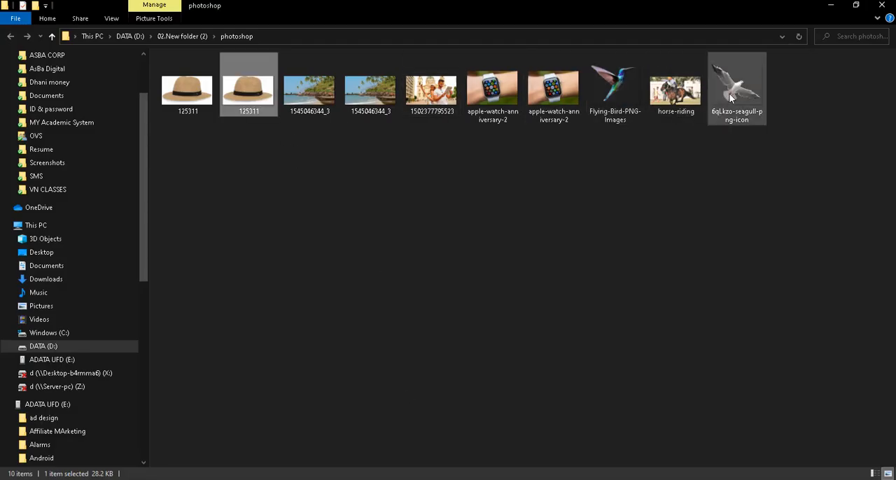
left_click_drag(732, 96, 223, 177)
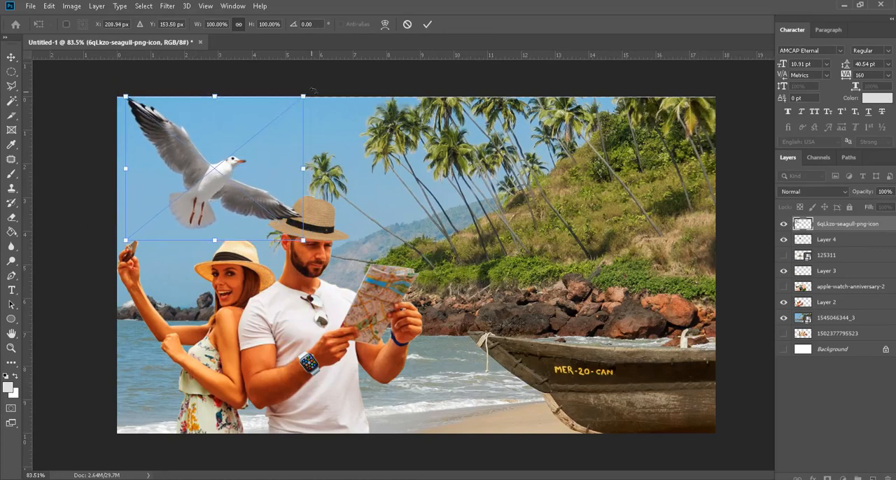
key("Return")
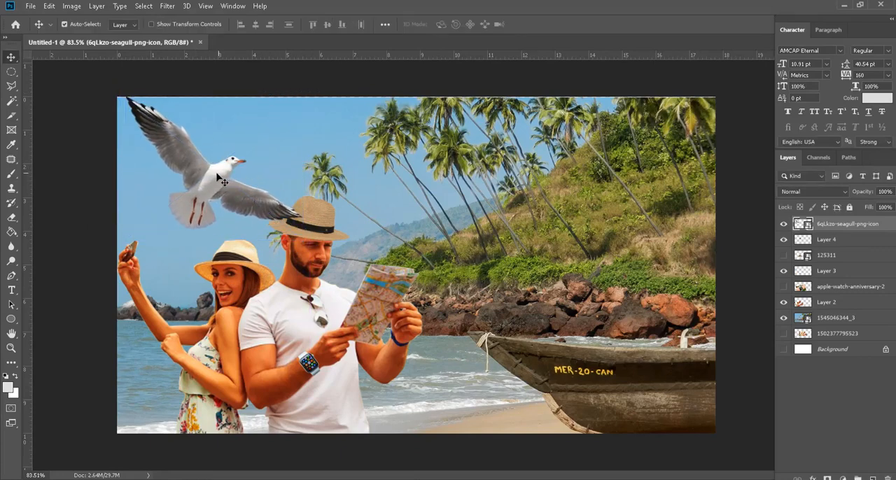
Step: Move the seagull over the palm trees and hillside and flip it horizontally so it faces the couple
left_click_drag(223, 179, 593, 159)
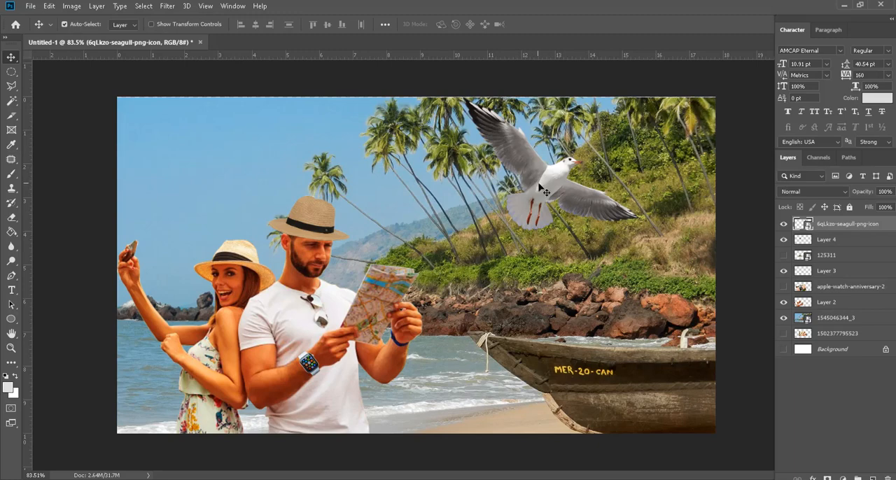
left_click_drag(538, 180, 531, 186)
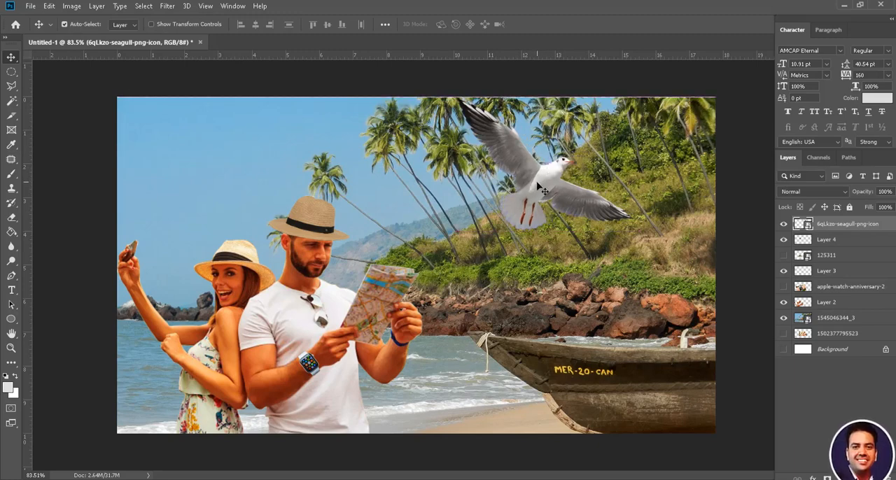
left_click(49, 7)
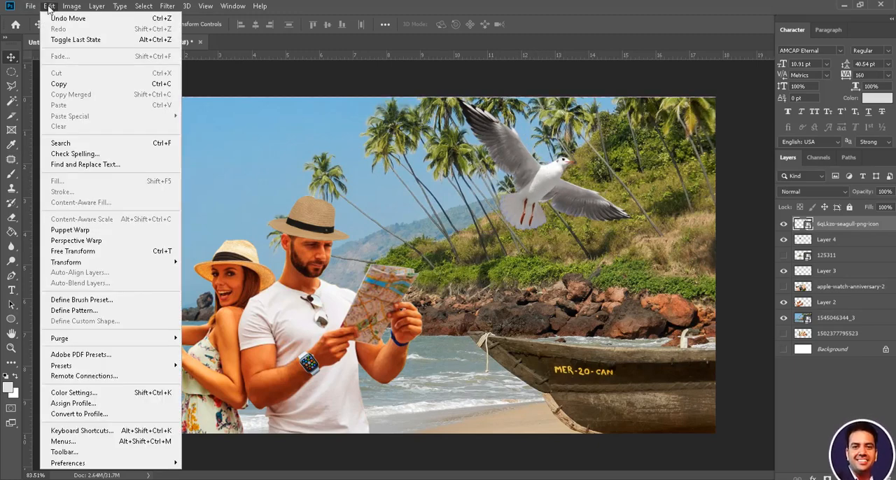
mouse_move(137, 266)
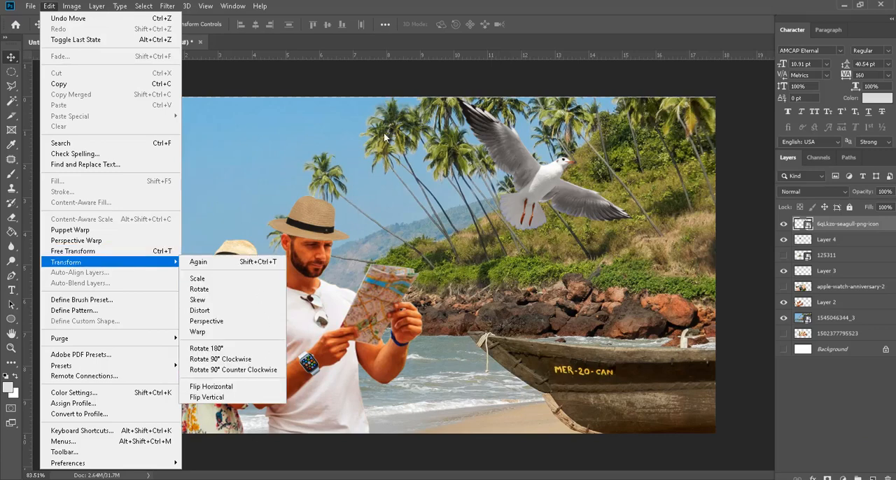
left_click(225, 390)
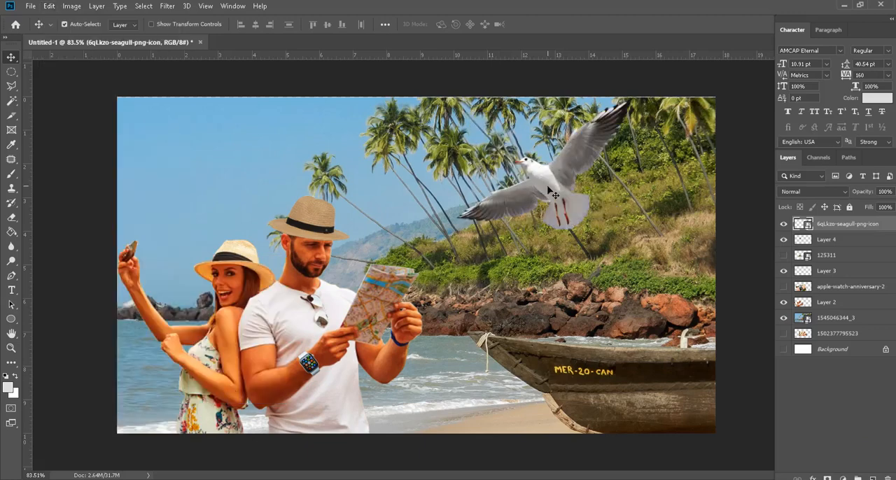
Step: Rotate the seagull about 77° counterclockwise with Free Transform and position its beak at the phone in the woman's raised hand
key("ctrl+t")
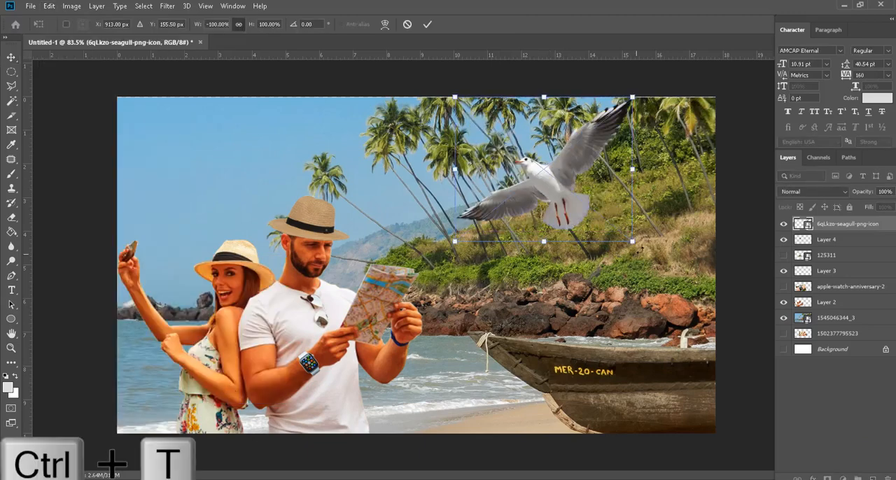
left_click_drag(639, 250, 645, 94)
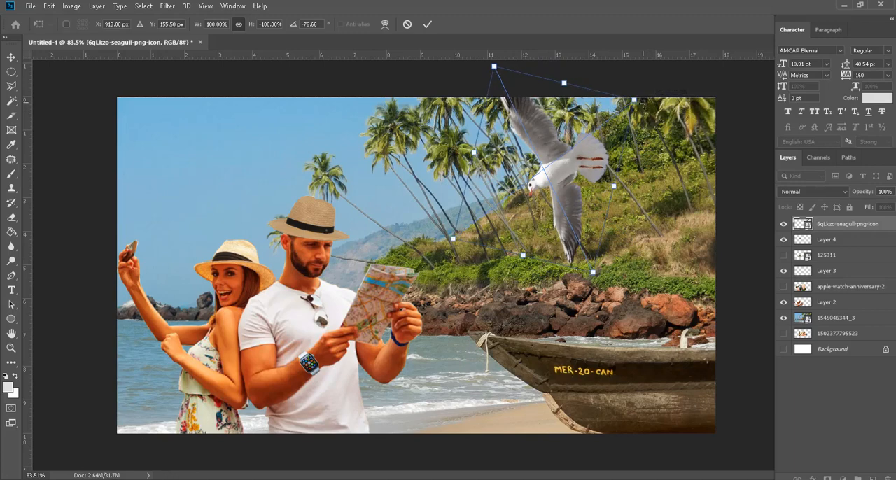
left_click_drag(567, 175, 169, 225)
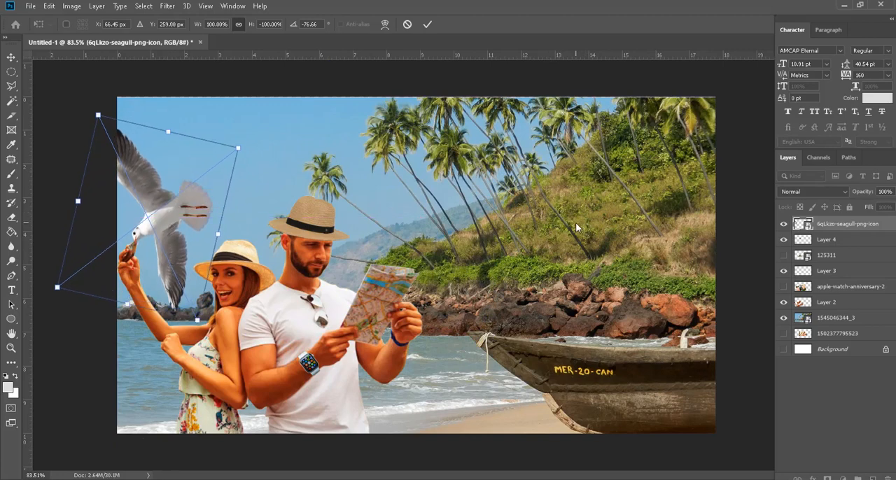
key("Return")
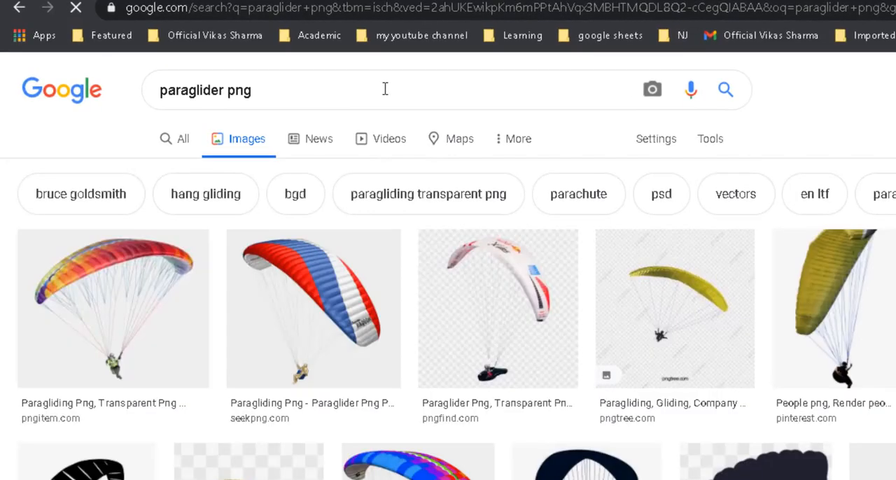
Step: Browse the "paraglider png" image results, open the related blue hang glider with two riders (1300 × 641) and save the image
left_click(163, 304)
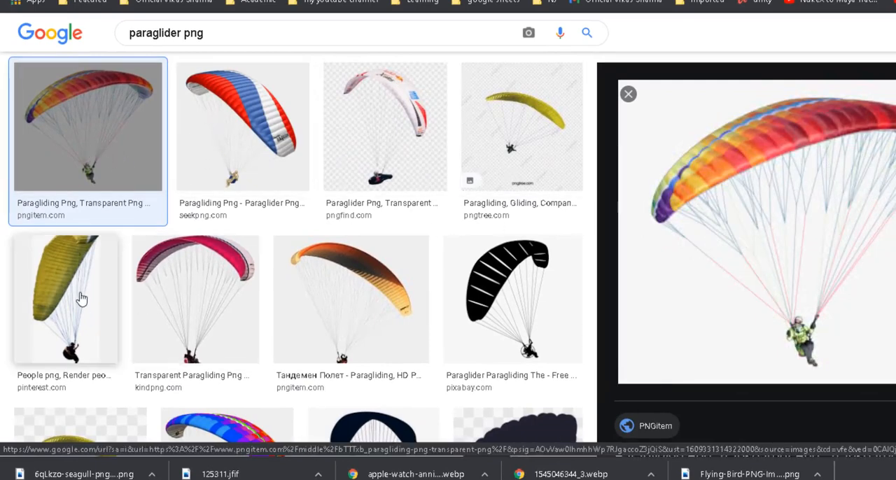
scroll(104, 223, "down", 3)
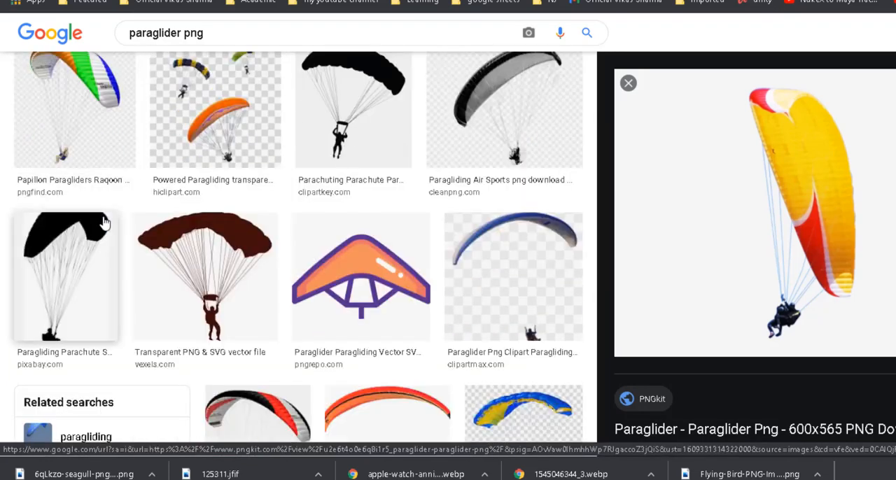
scroll(105, 224, "down", 2)
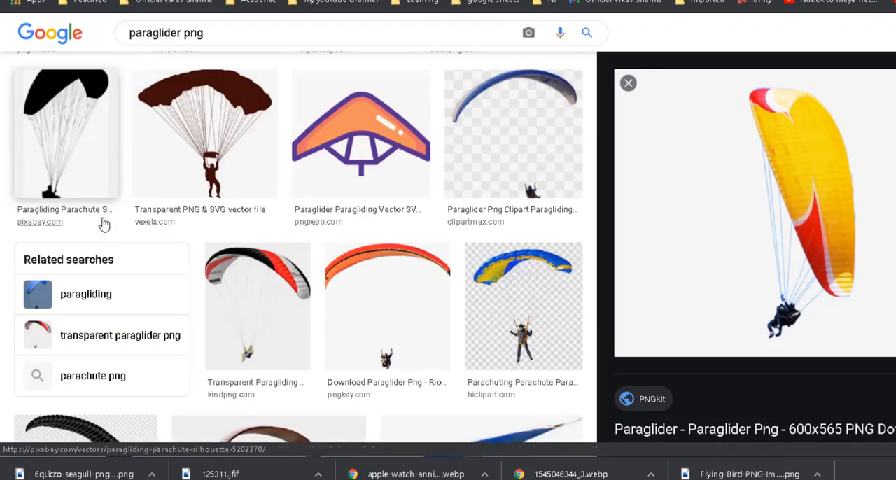
left_click(290, 294)
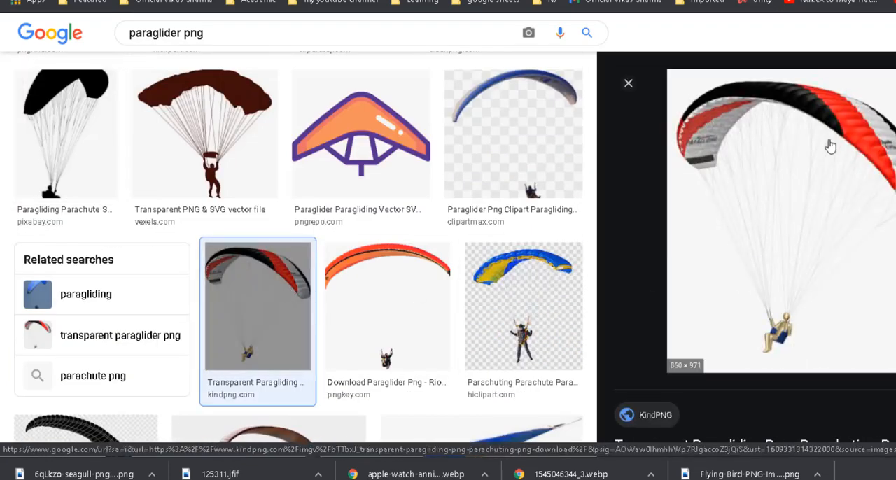
scroll(266, 322, "down", 5)
scroll(264, 320, "up", 1)
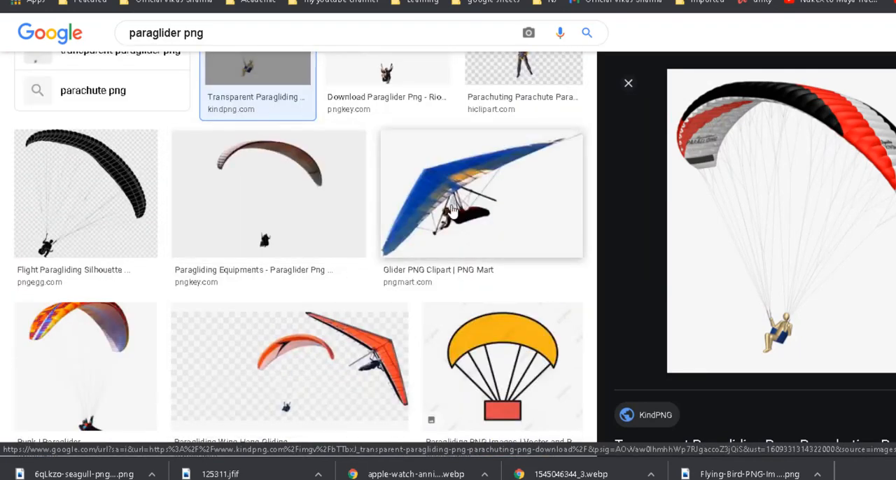
left_click(476, 196)
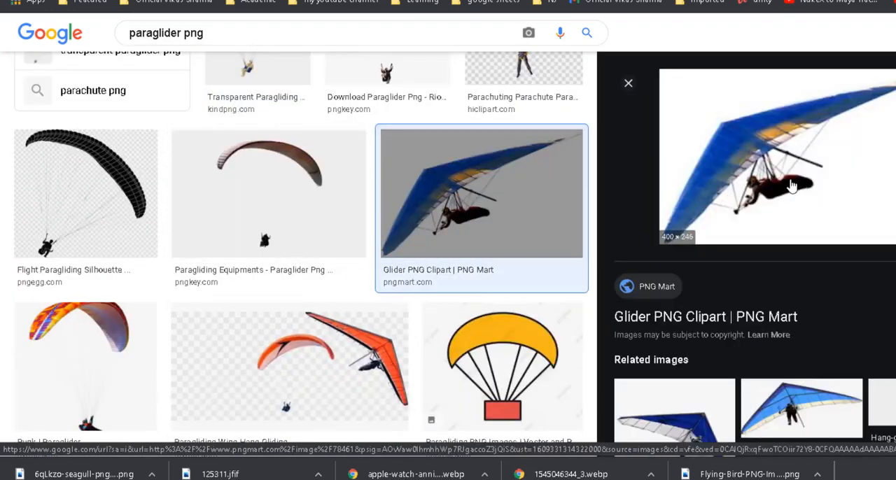
scroll(792, 186, "down", 2)
left_click(793, 254)
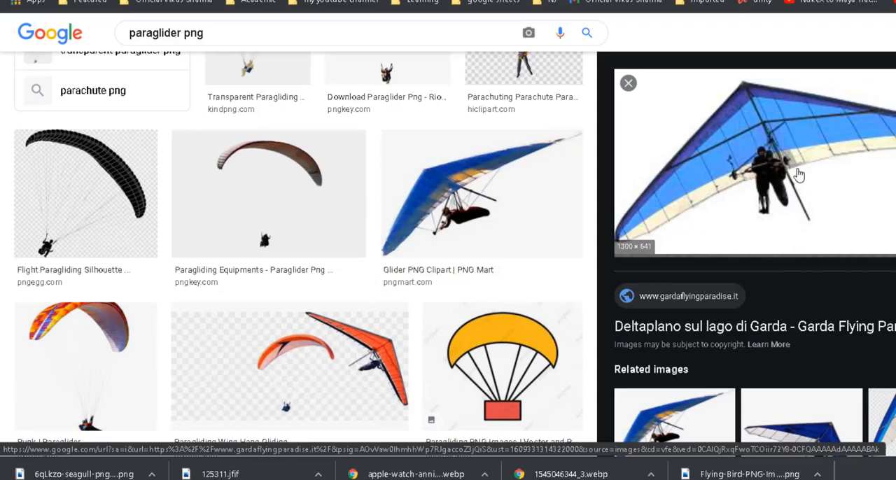
right_click(781, 140)
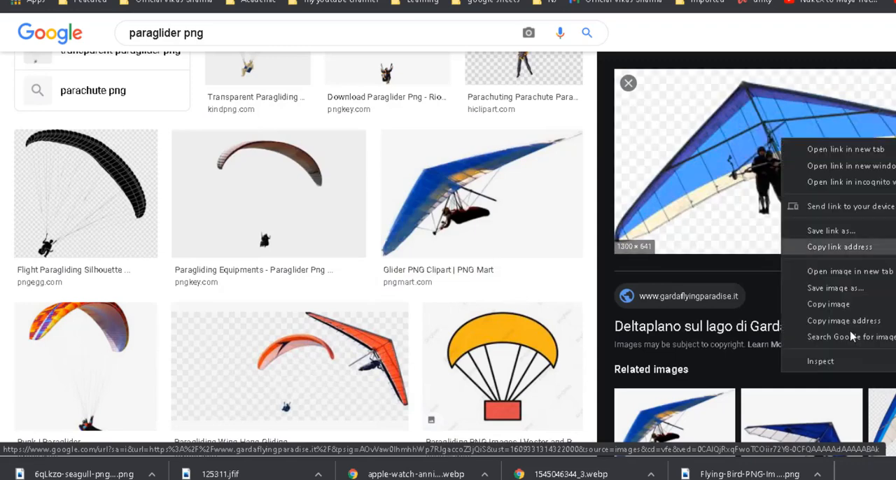
left_click(874, 290)
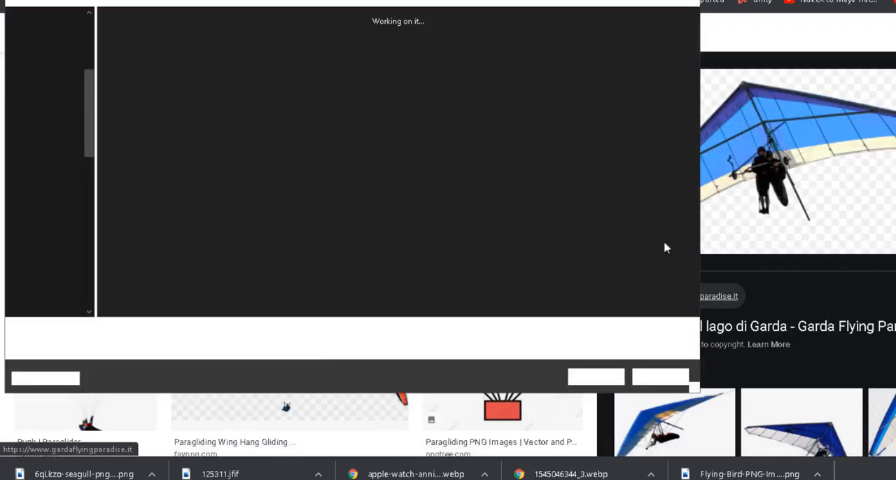
left_click(587, 377)
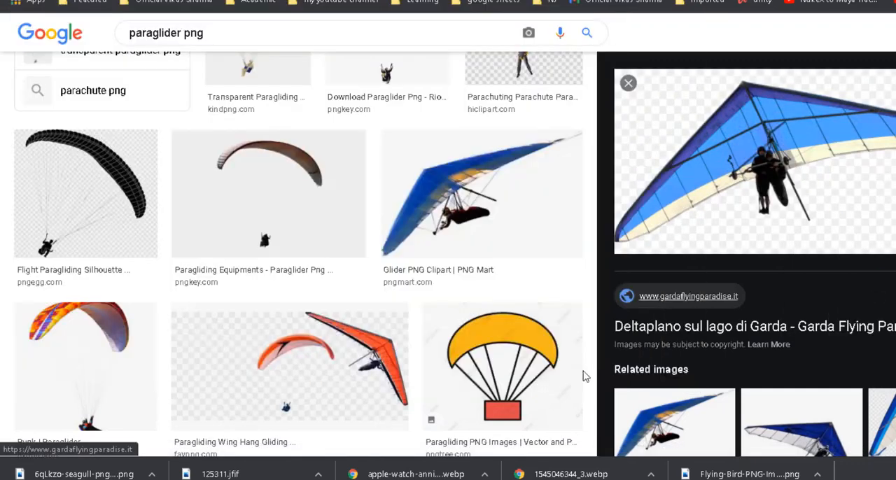
Step: Place the saved hang glider image e-2 in the Photoshop composition, shrunk to a tiny distant glider in the sky between the man's hat and the palms
key("alt+Tab")
left_click_drag(888, 49, 462, 406)
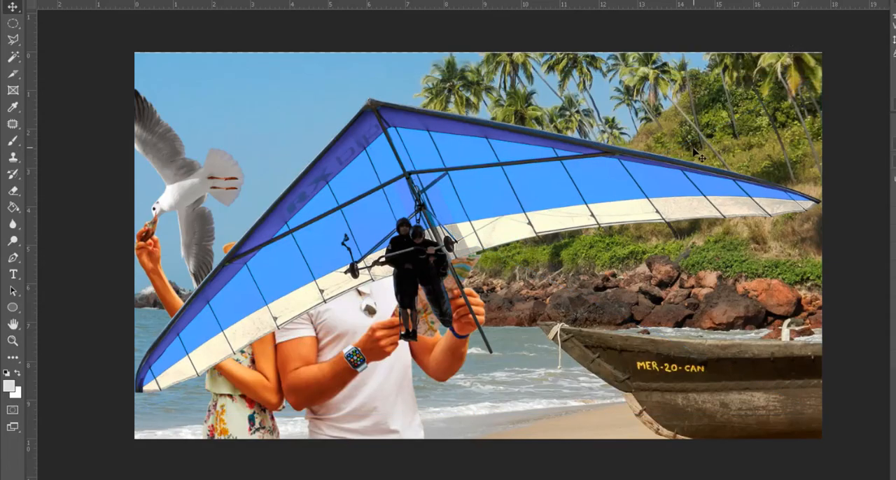
key("ctrl+t")
left_click_drag(820, 74, 318, 324)
key("ctrl+z")
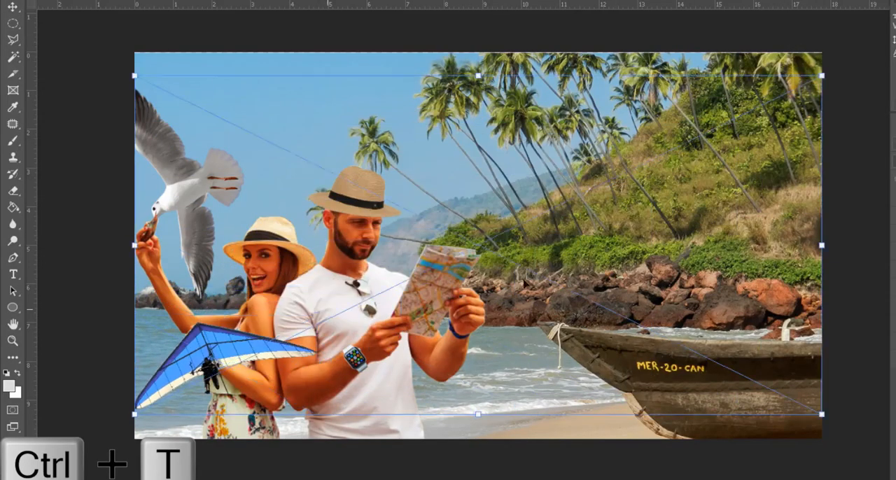
left_click_drag(821, 76, 286, 340)
left_click_drag(216, 368, 286, 50)
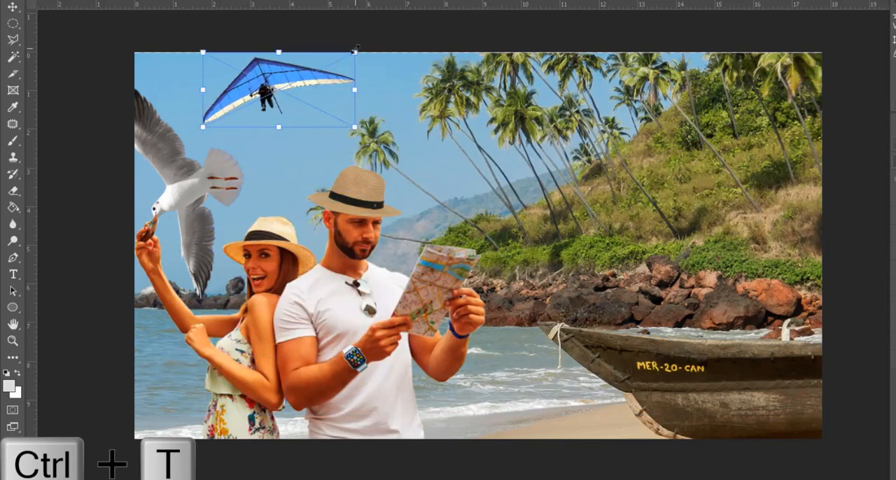
left_click_drag(356, 56, 448, 163)
key("Return")
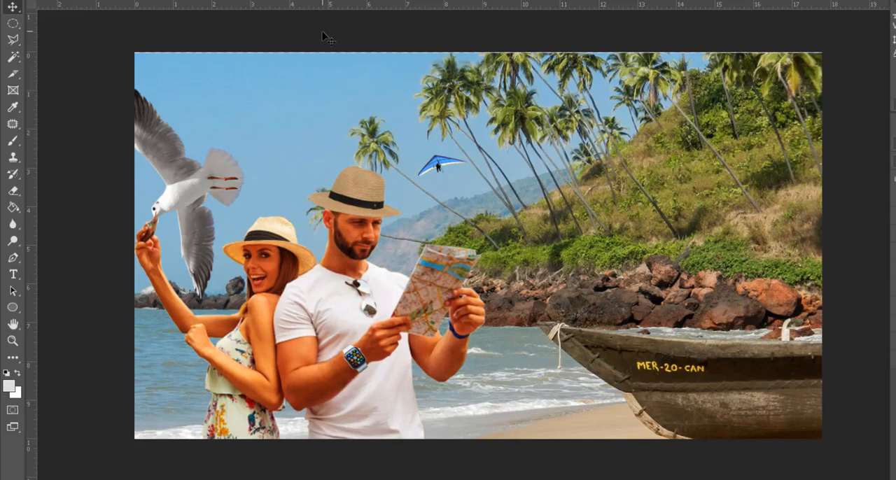
Step: Select the smartwatch's layer, Layer 3, and switch its visibility off and back on
key("ctrl+0")
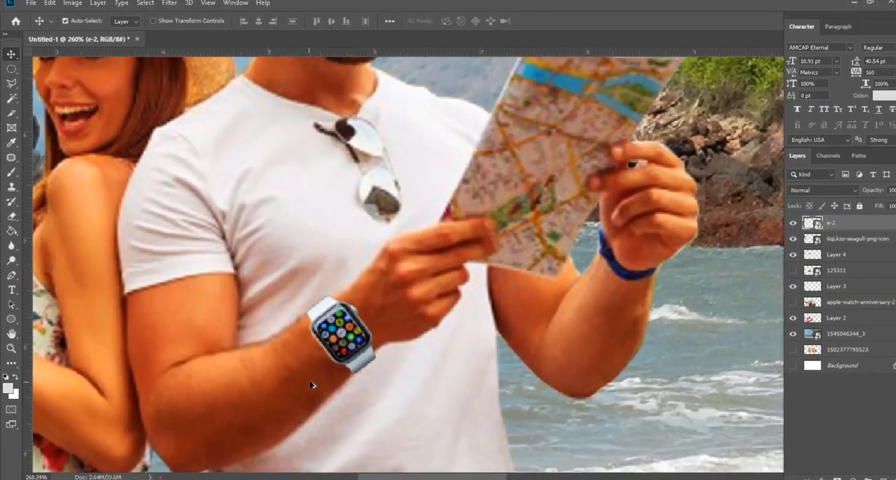
scroll(313, 385, "up", 2)
left_click(345, 320)
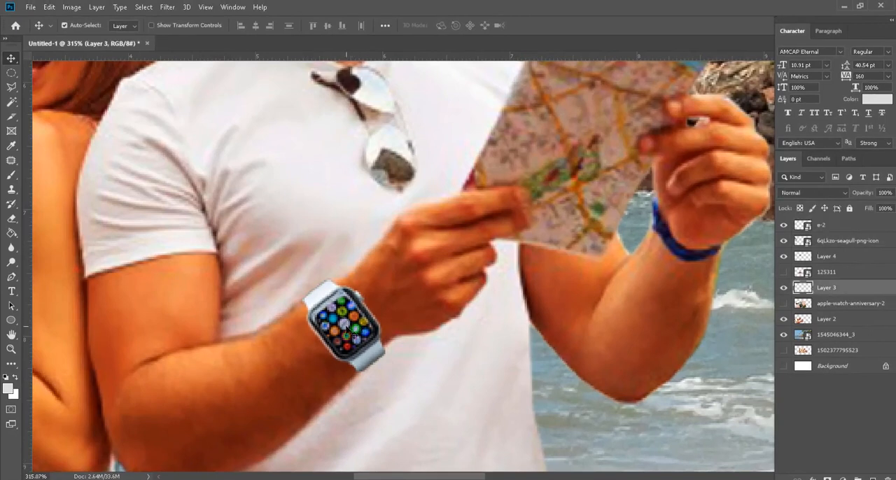
left_click(784, 288)
left_click(784, 288)
Step: Try darkening the watch layer with a Brightness/Contrast adjustment, testing a brightness of -57 and several contrast levels
left_click(72, 7)
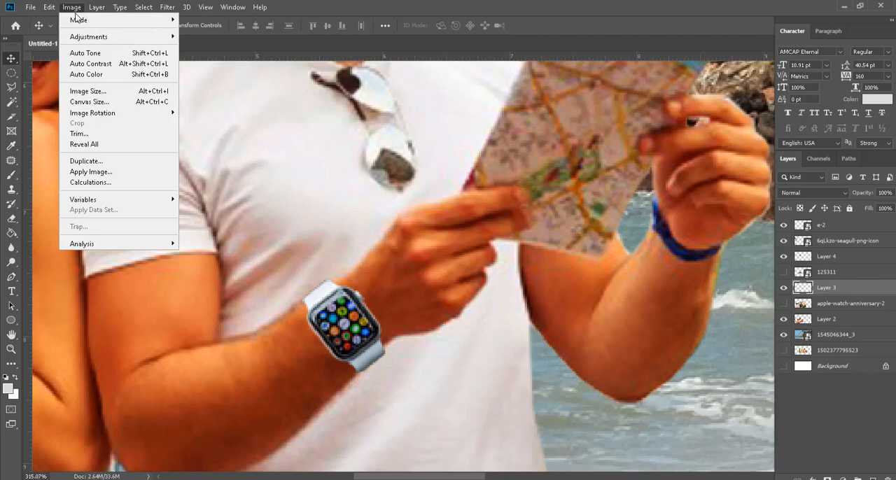
mouse_move(88, 26)
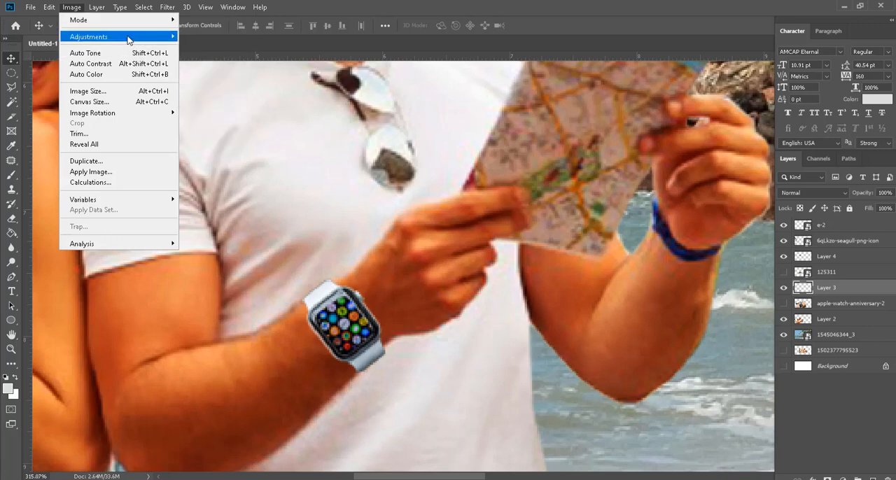
mouse_move(128, 41)
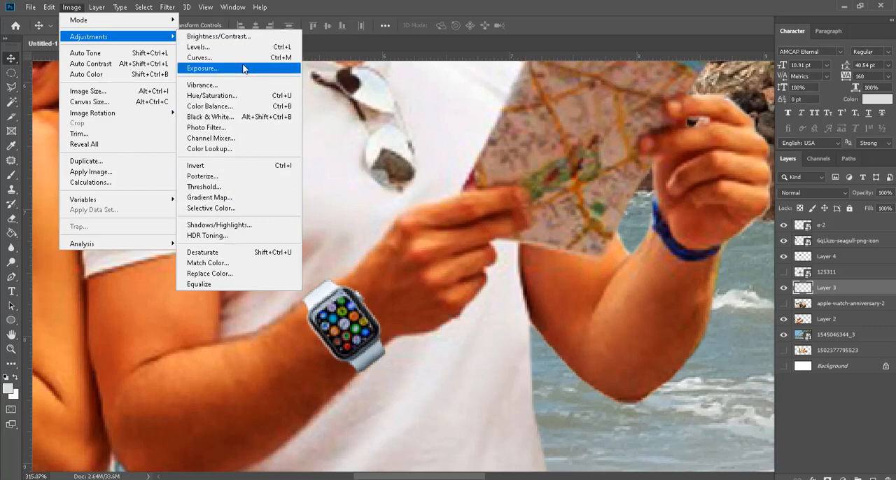
left_click(224, 36)
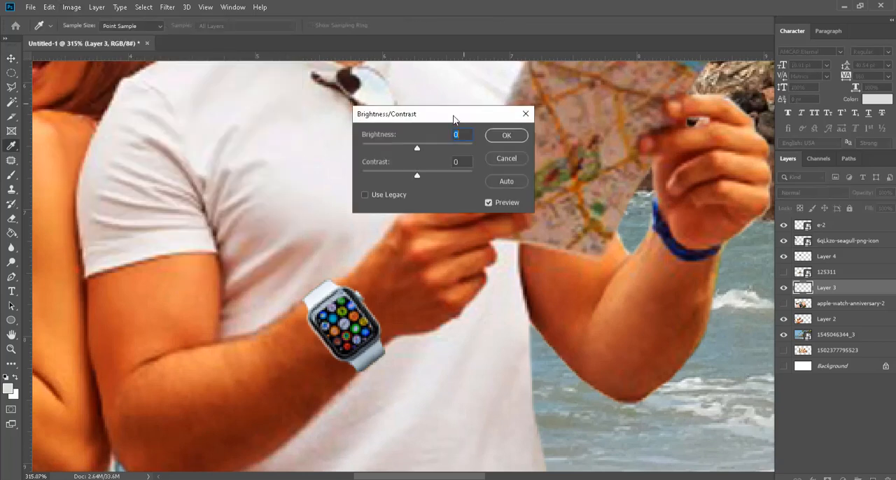
left_click_drag(453, 114, 410, 58)
left_click_drag(372, 92, 353, 91)
mouse_move(372, 119)
left_mouse_down()
mouse_move(393, 114)
mouse_move(359, 114)
left_mouse_up()
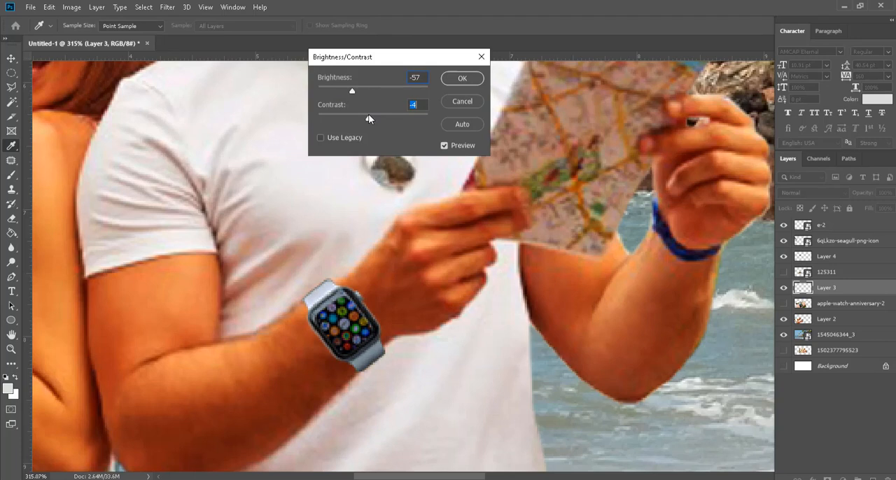
left_click_drag(368, 114, 377, 115)
left_click_drag(413, 120, 379, 120)
left_click(457, 102)
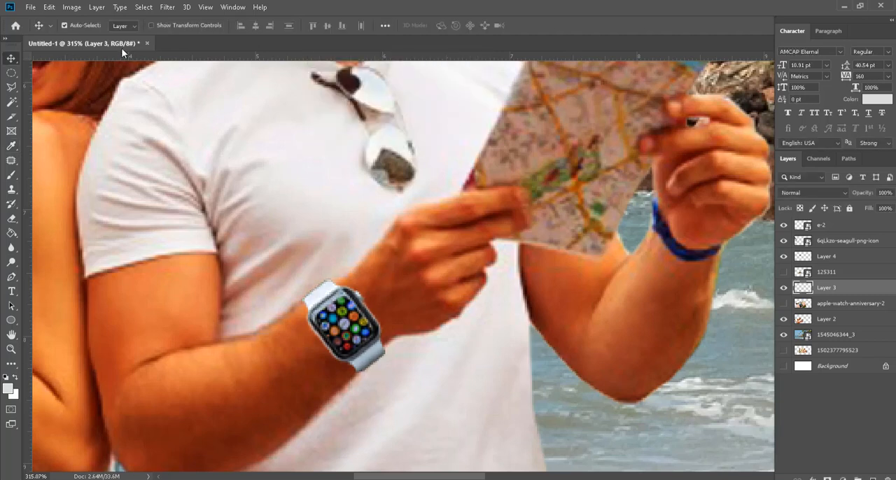
Step: Apply a Curves adjustment to the watch layer, lowering the shadows and slightly reshaping the highlights for stronger contrast
left_click(74, 7)
mouse_move(119, 36)
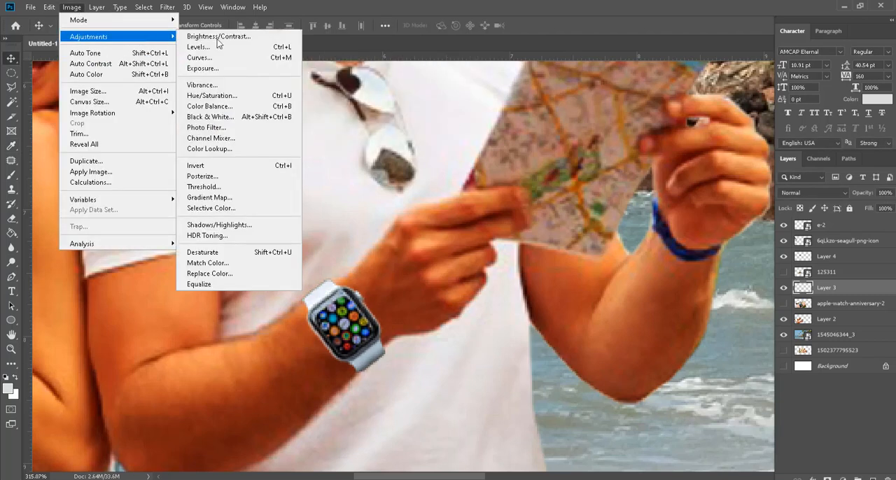
left_click(262, 60)
left_click_drag(483, 64, 642, 38)
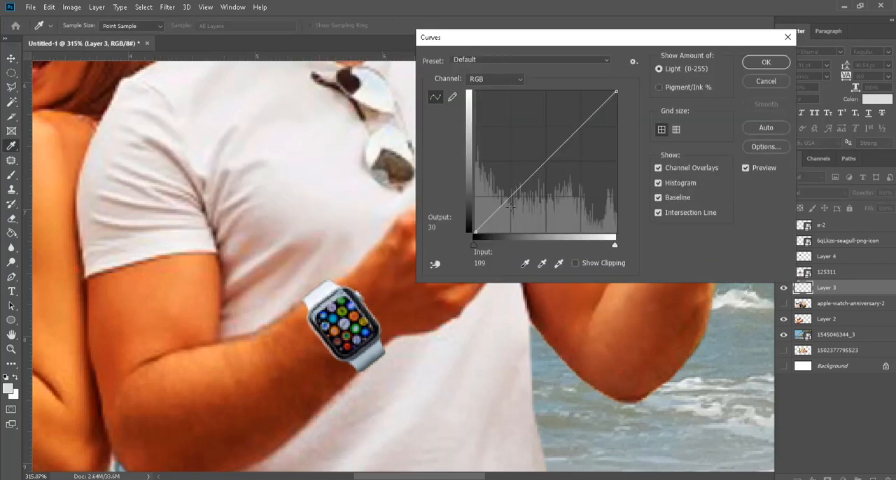
mouse_move(499, 210)
left_mouse_down()
mouse_move(505, 222)
mouse_move(488, 199)
mouse_move(505, 224)
left_mouse_up()
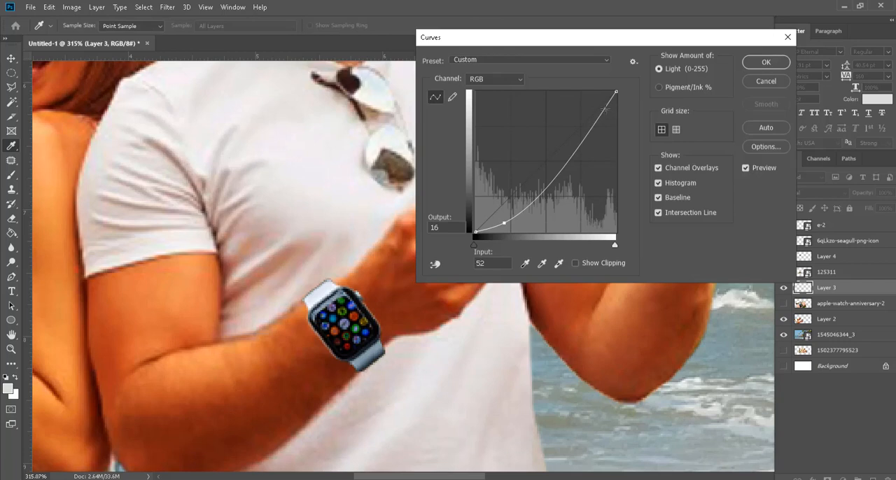
mouse_move(604, 110)
left_mouse_down()
mouse_move(596, 96)
mouse_move(600, 106)
left_mouse_up()
mouse_move(506, 224)
left_mouse_down()
mouse_move(509, 210)
mouse_move(500, 217)
left_mouse_up()
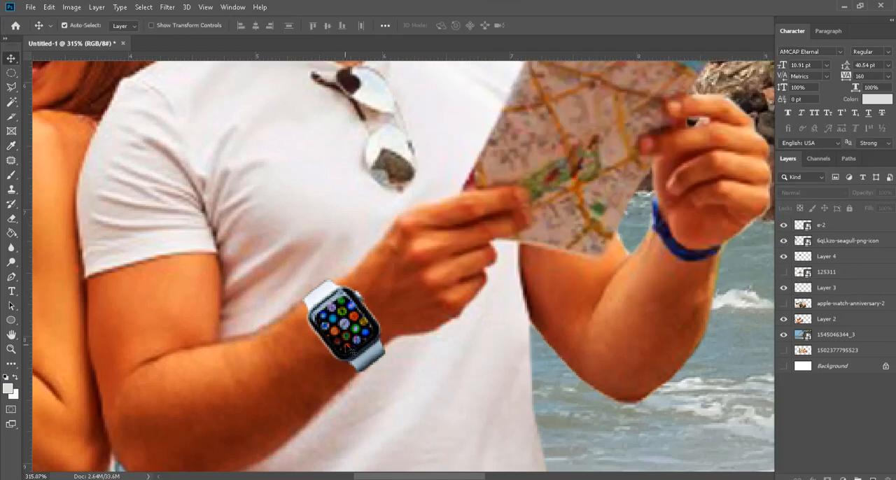
Step: Reselect the watch layer and examine the adjusted watch up close and against the surrounding composition
left_click(348, 339)
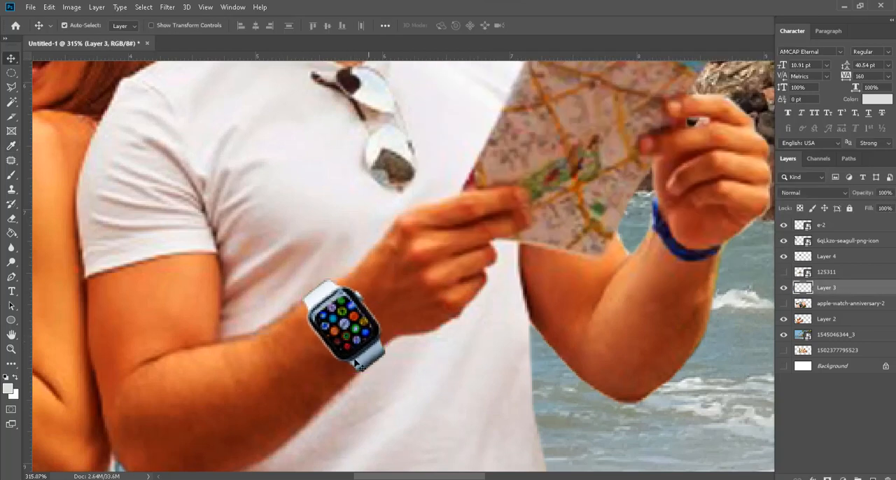
scroll(377, 332, "down", 7)
scroll(355, 357, "up", 9)
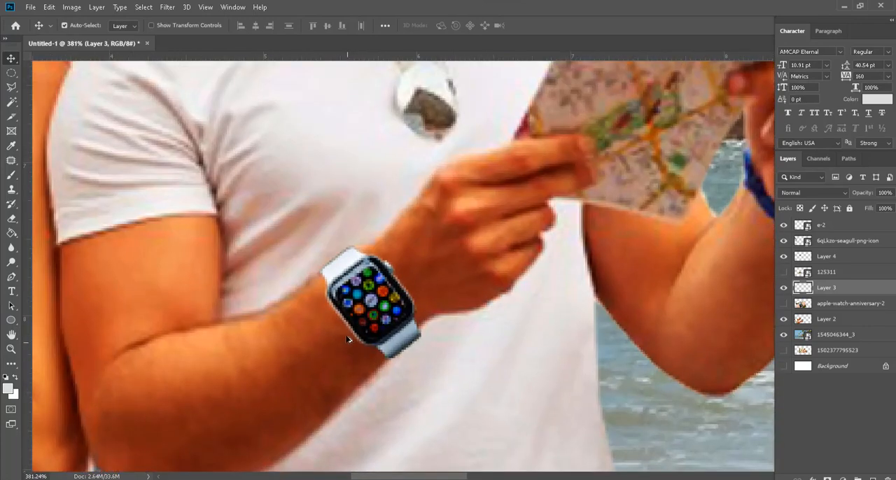
scroll(345, 334, "down", 5)
scroll(353, 339, "up", 1)
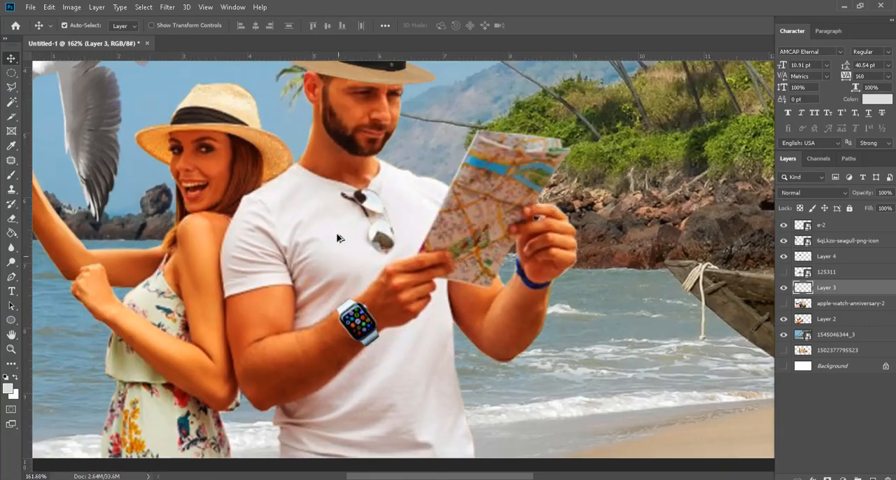
scroll(361, 213, "up", 5)
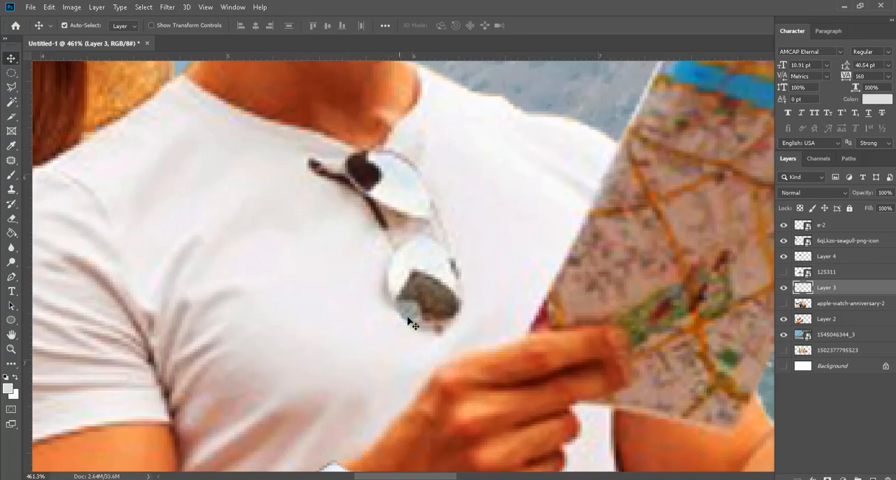
scroll(374, 285, "down", 5)
scroll(371, 437, "up", 5)
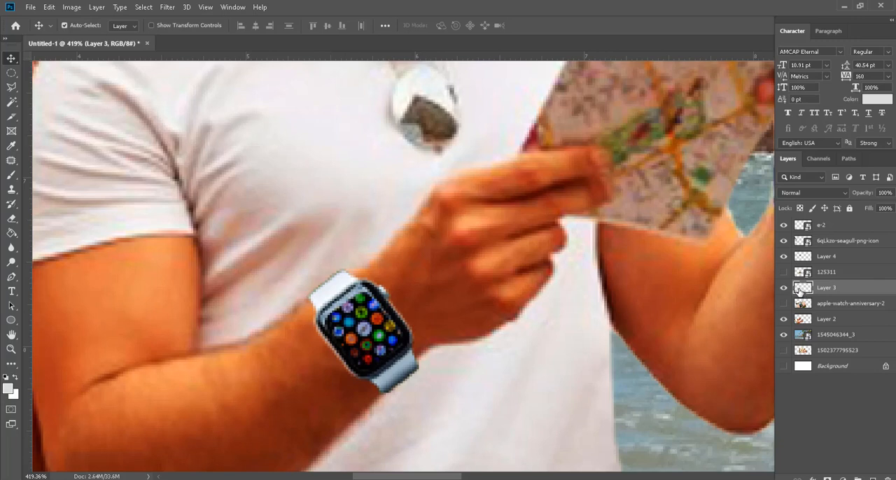
Step: Add a drop shadow to Layer 3 with colour 000000 and the Multiply blend mode
double_click(854, 288)
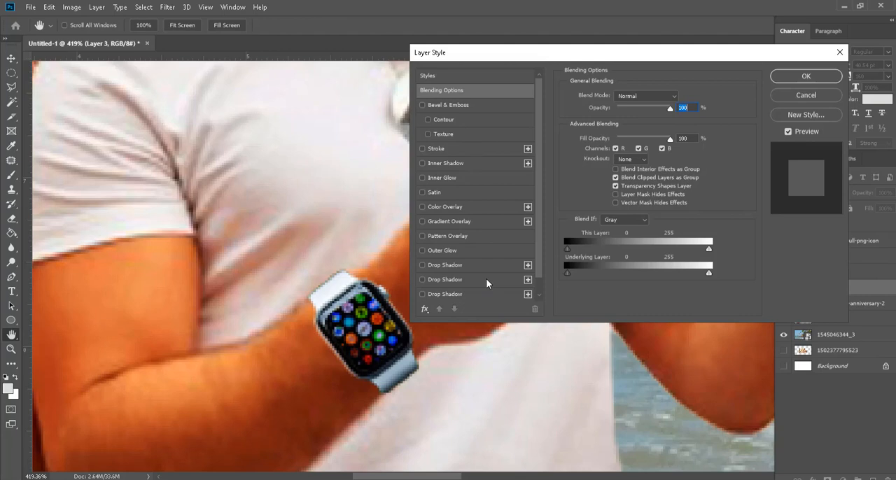
left_click(437, 266)
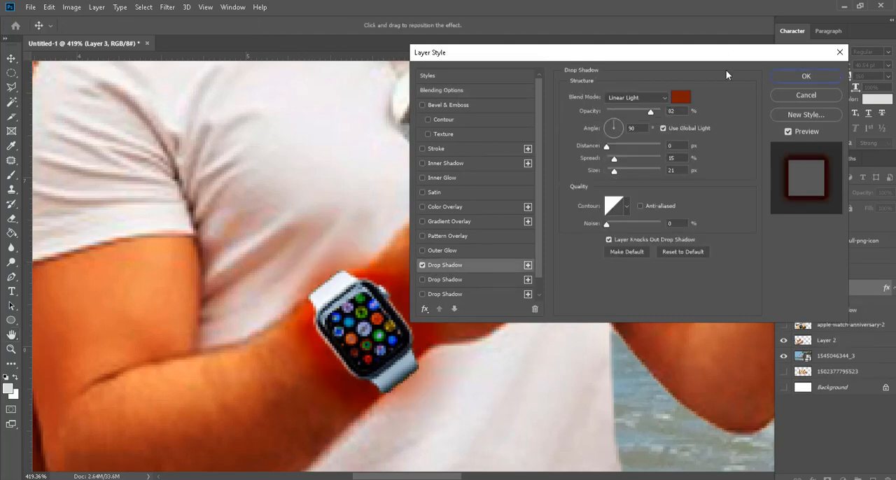
left_click(683, 103)
type("000000")
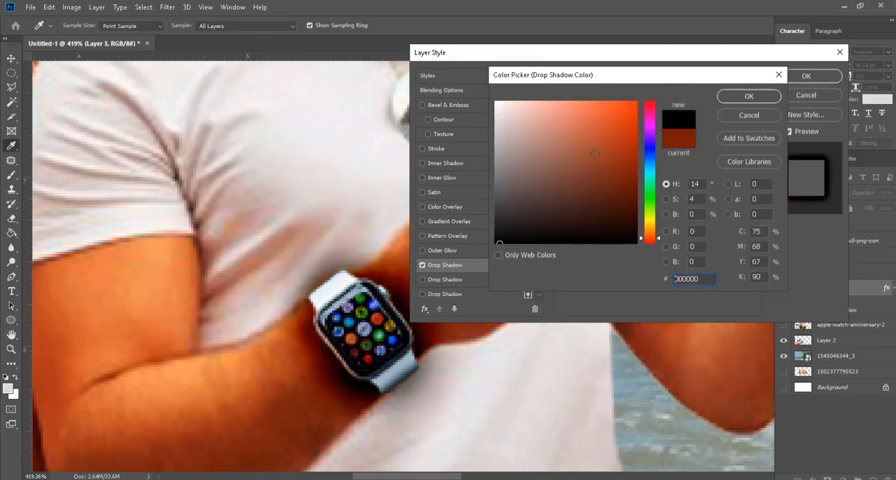
left_click(771, 97)
scroll(447, 278, "down", 1)
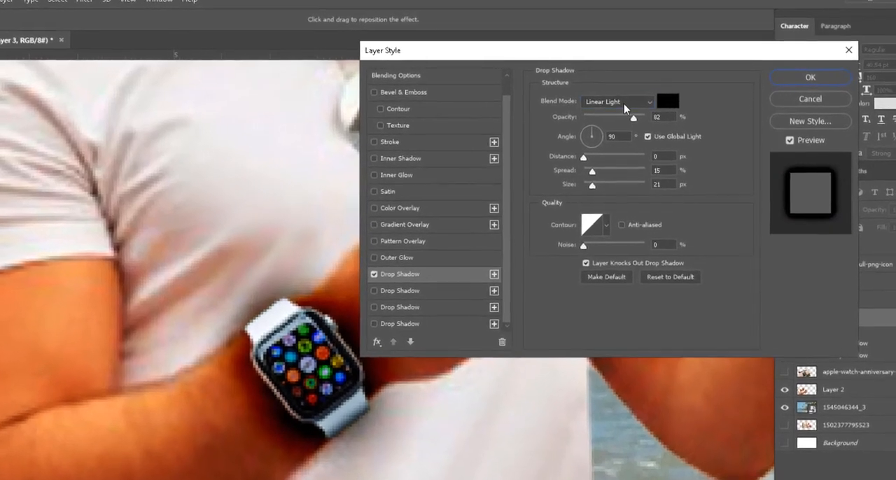
left_click(634, 98)
left_click(590, 153)
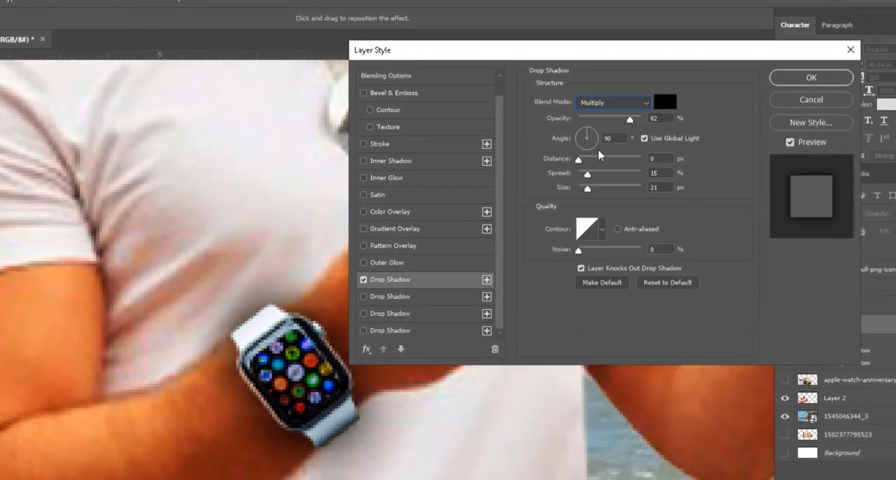
Step: Set the watch shadow to 45% opacity, 3 px distance, 7% spread and about 3 px size, and apply the style
left_click_drag(591, 57, 651, 44)
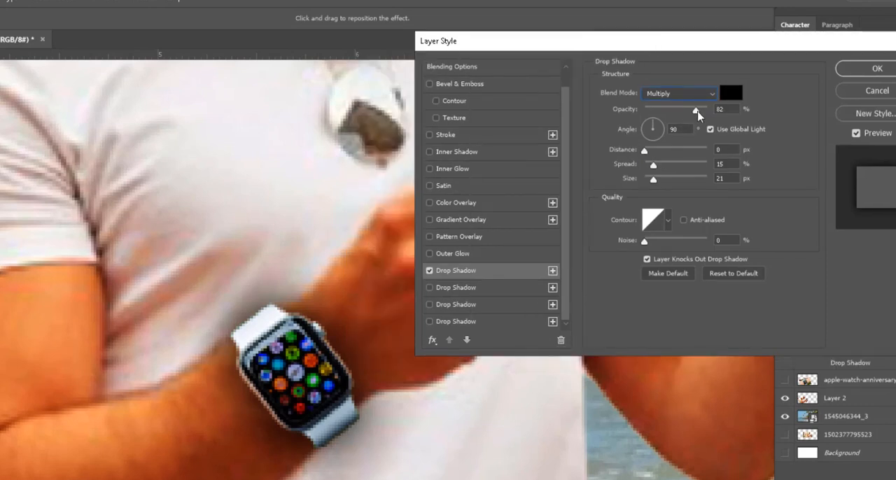
left_click_drag(696, 111, 673, 112)
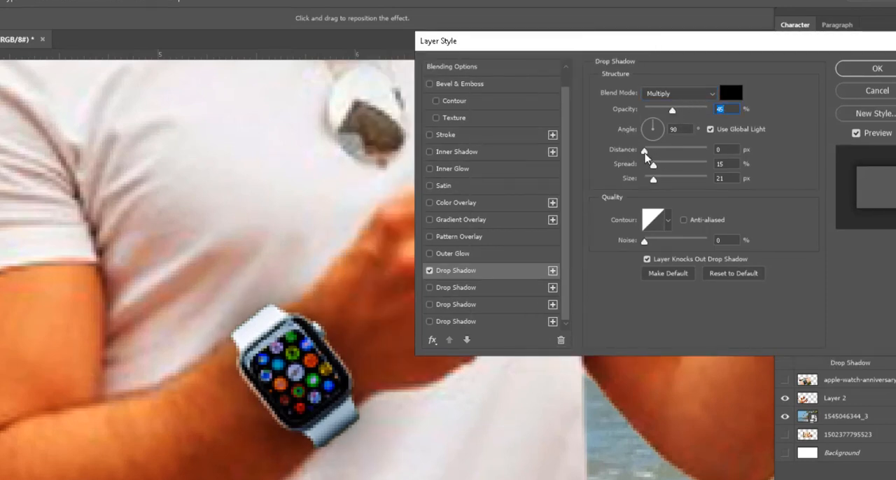
left_click_drag(646, 152, 649, 170)
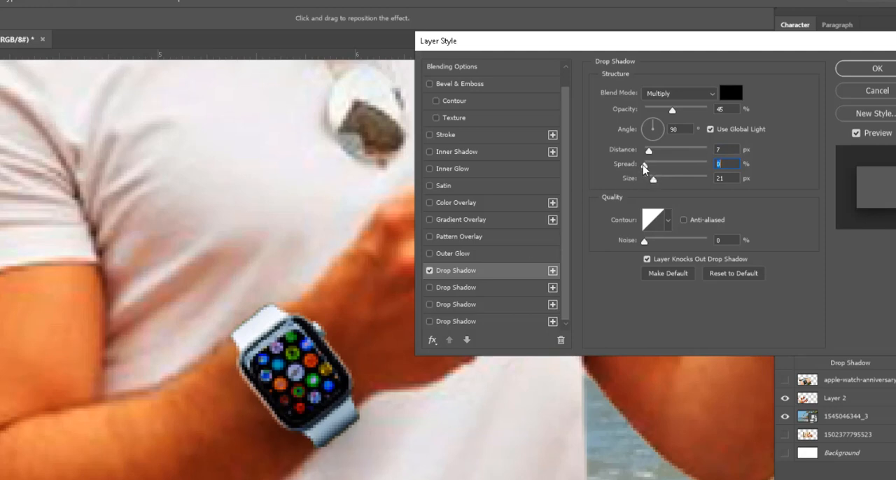
mouse_move(648, 165)
left_mouse_down()
mouse_move(714, 166)
mouse_move(651, 167)
mouse_move(646, 180)
left_mouse_up()
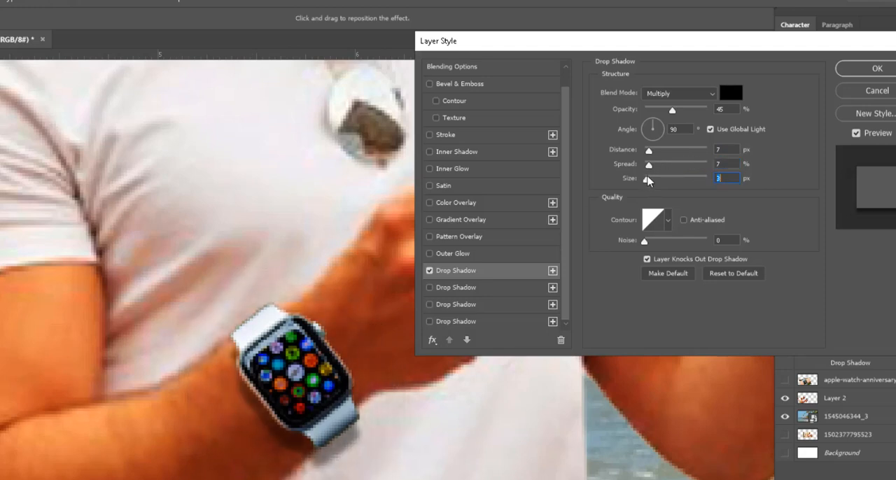
left_click_drag(648, 151, 646, 151)
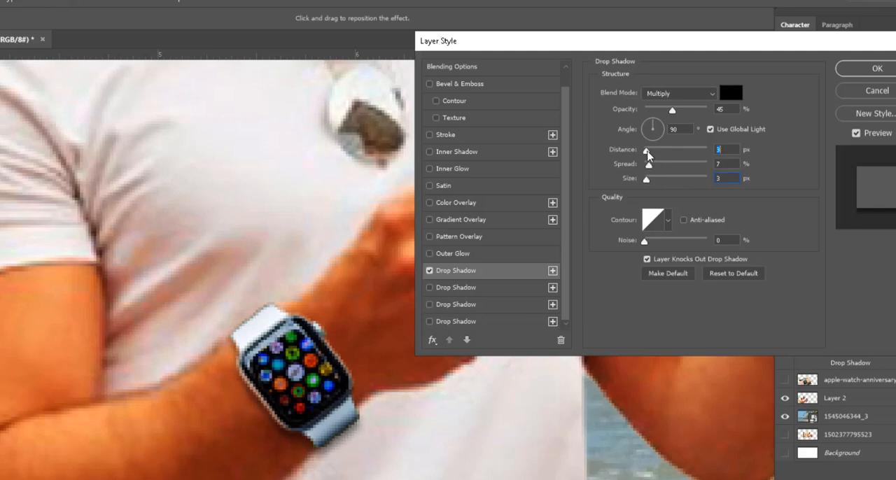
left_click(647, 180)
left_click_drag(647, 182, 646, 181)
left_click(862, 70)
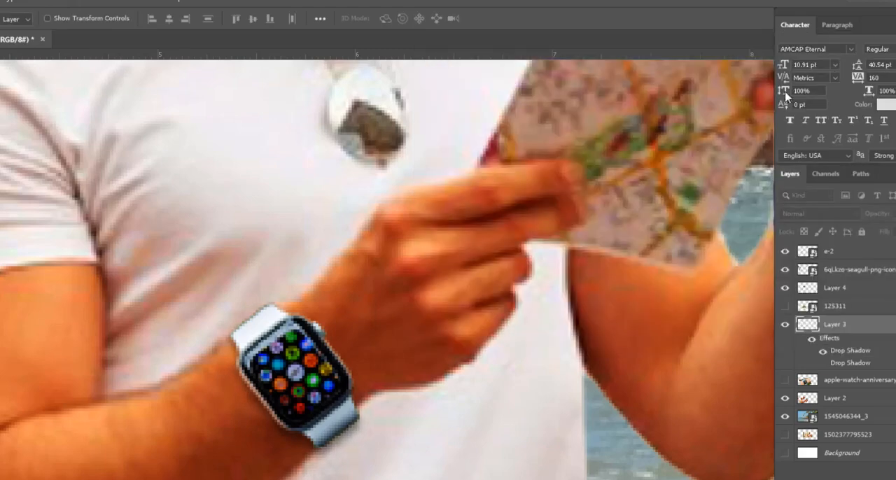
Step: Examine the watch's drop shadow up close and in the context of the whole couple
scroll(260, 350, "down", 3)
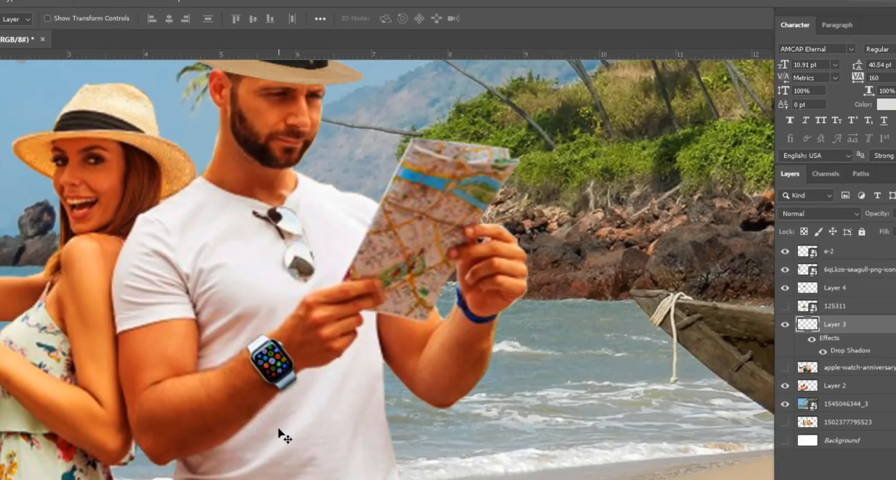
scroll(260, 380, "up", 5)
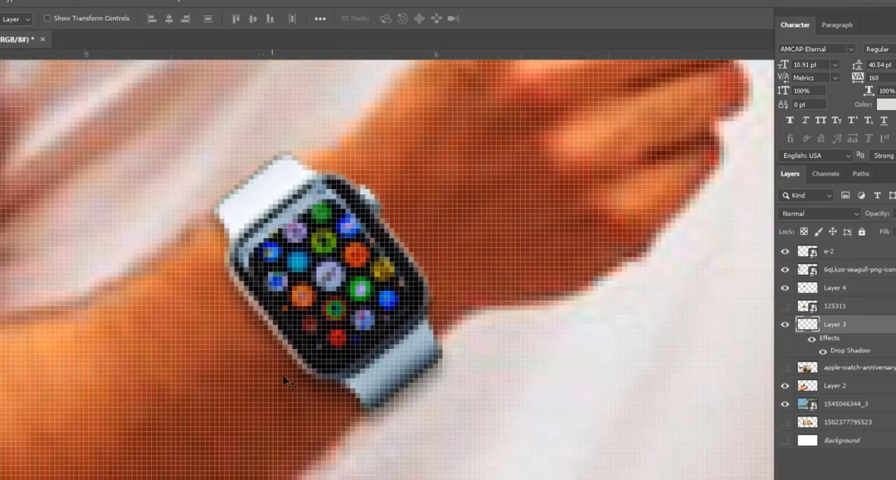
scroll(357, 410, "down", 5)
scroll(347, 442, "down", 4)
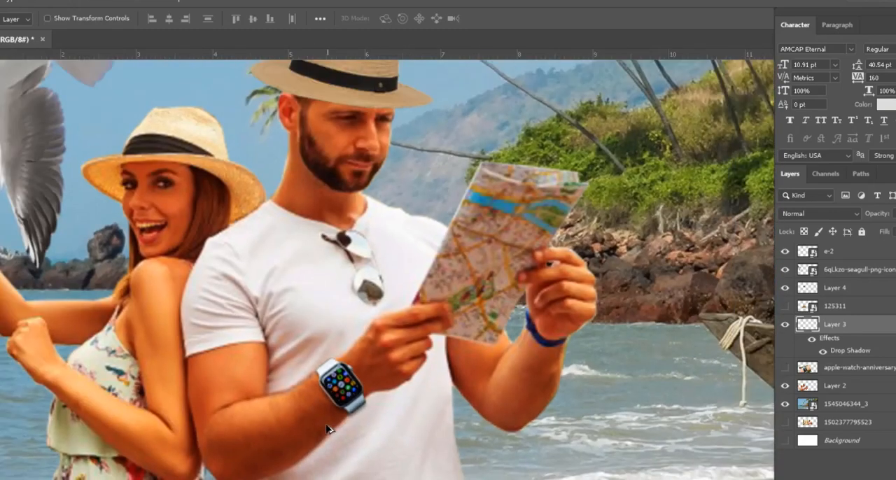
scroll(348, 429, "up", 5)
scroll(348, 429, "up", 2)
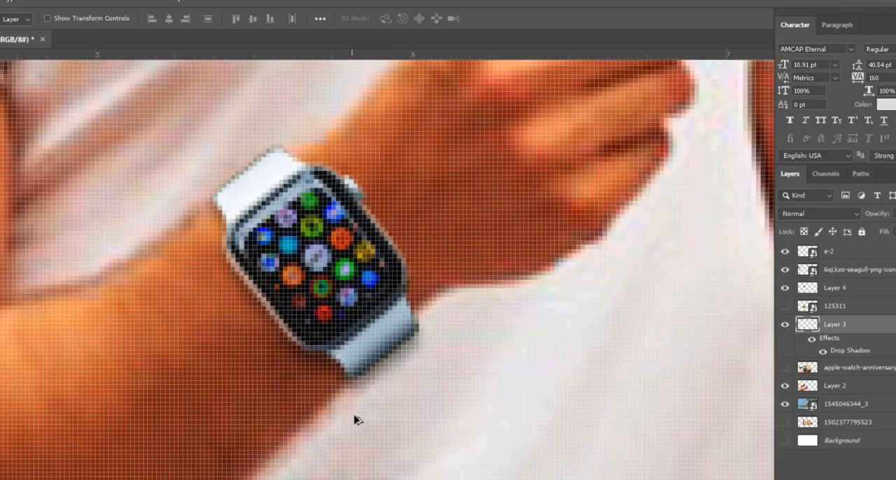
scroll(360, 396, "down", 3)
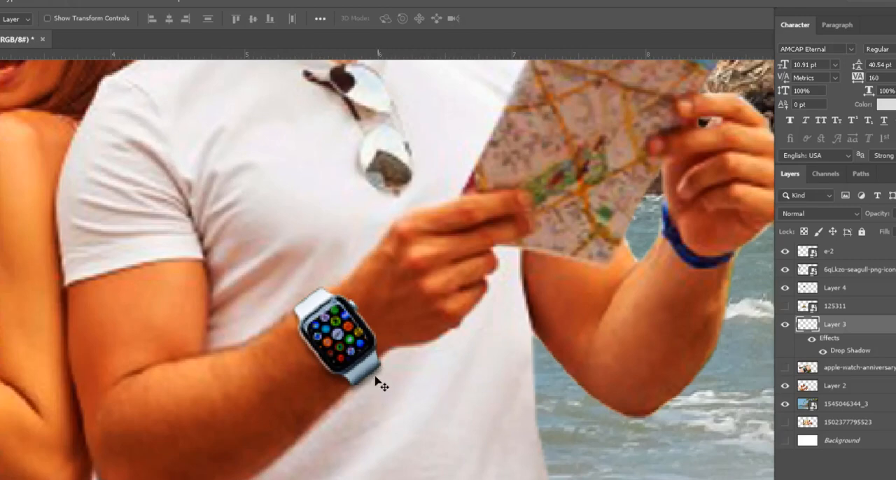
scroll(382, 378, "down", 3)
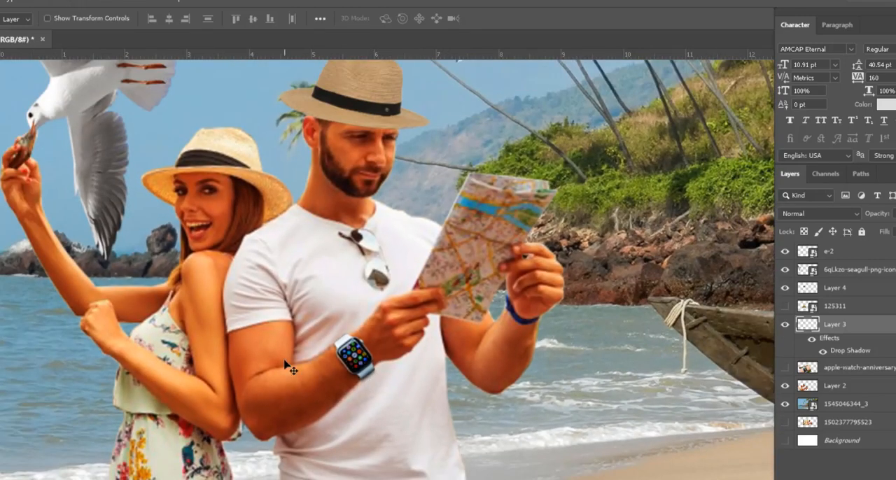
scroll(352, 433, "down", 2)
scroll(350, 315, "up", 3)
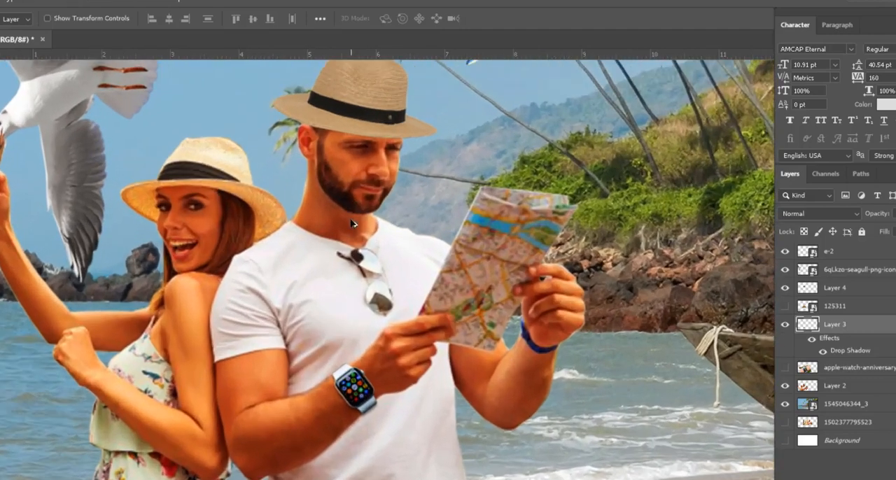
Step: Select the hang glider layer e-2 and rasterize it
left_click_drag(339, 259, 343, 389)
scroll(308, 323, "down", 1)
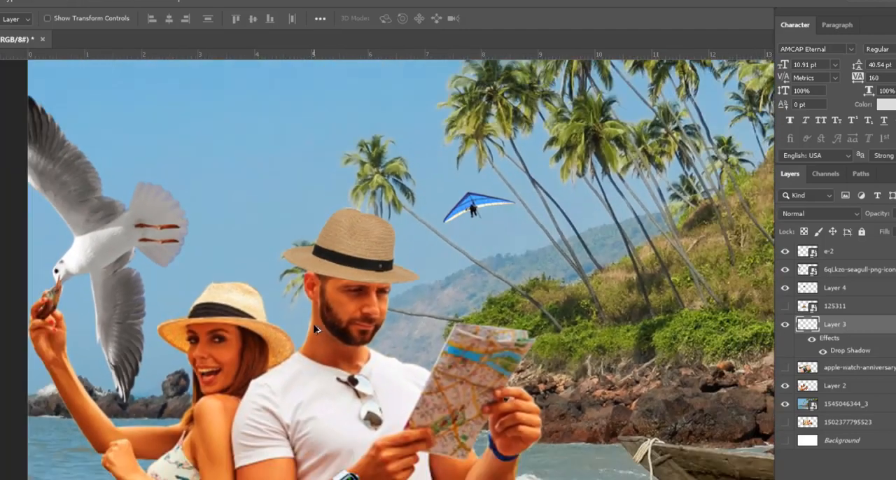
scroll(387, 338, "down", 1)
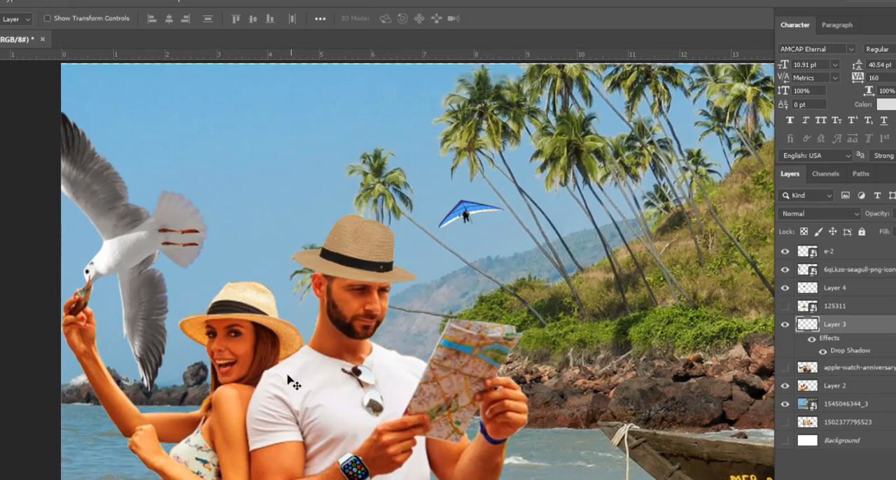
left_click(463, 214)
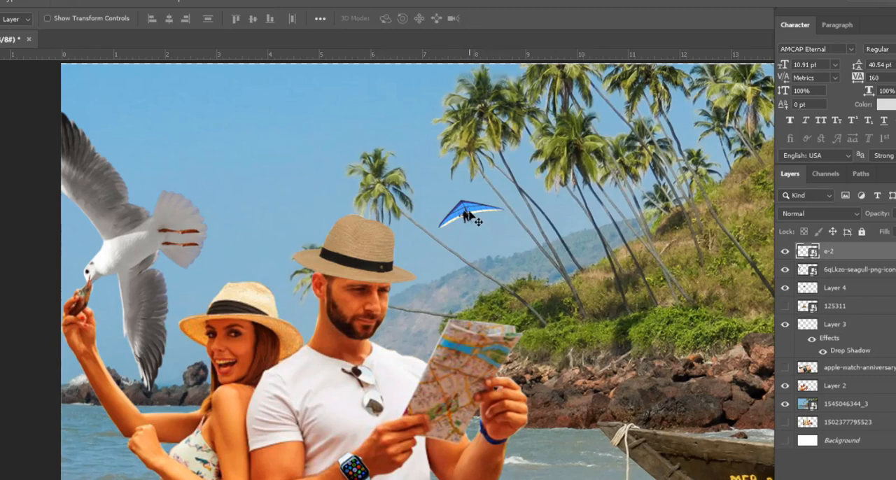
right_click(849, 253)
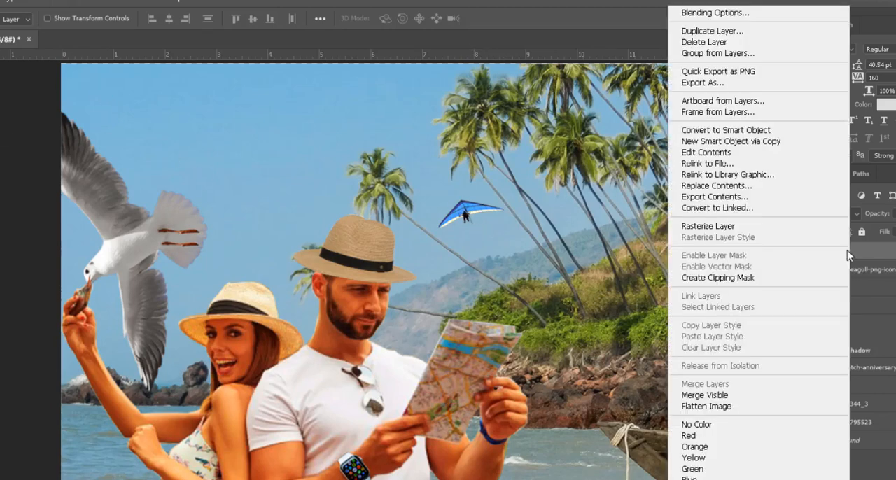
left_click(746, 227)
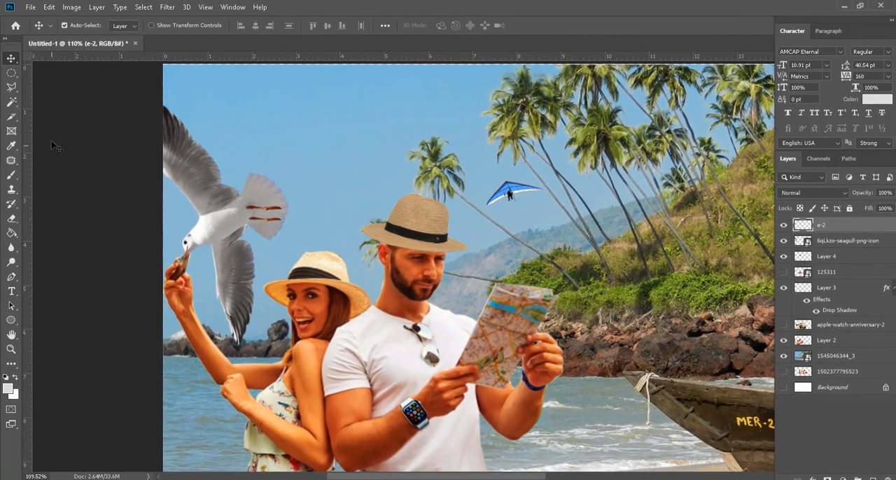
Step: Apply a Gaussian Blur with a 0.9 px radius to the hang glider and check it against the whole composition
left_click(167, 7)
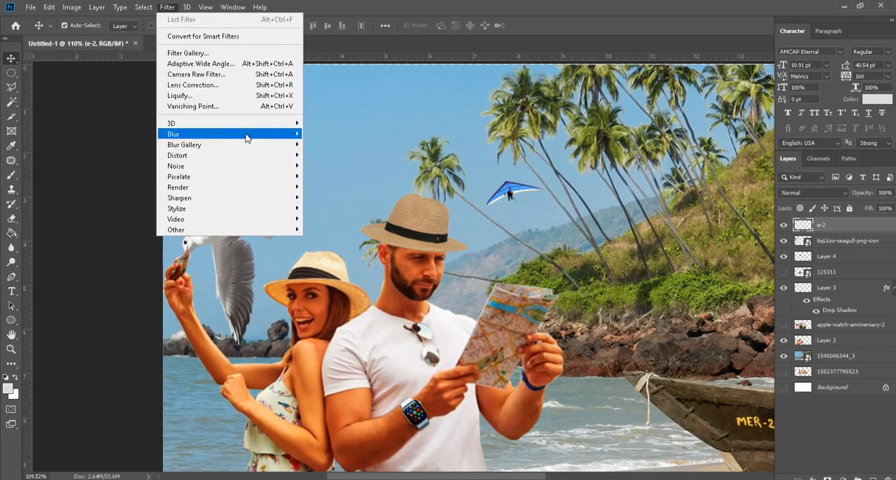
mouse_move(246, 135)
left_click(333, 177)
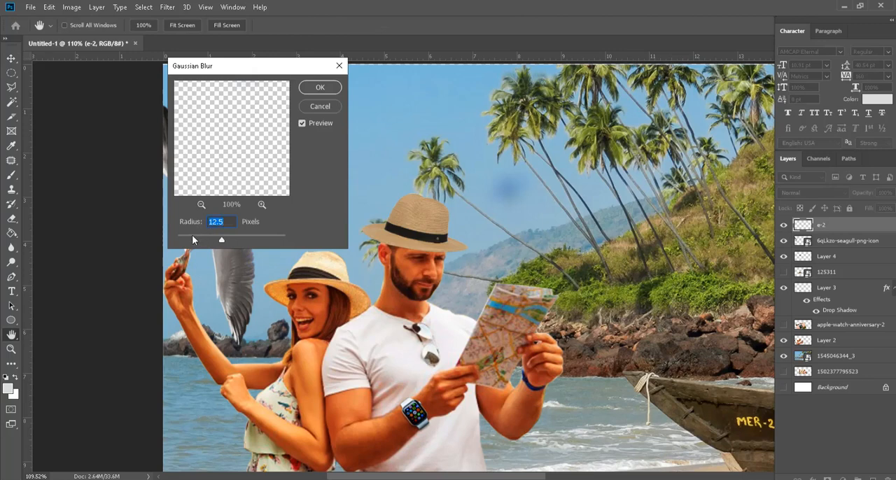
left_click_drag(193, 239, 183, 236)
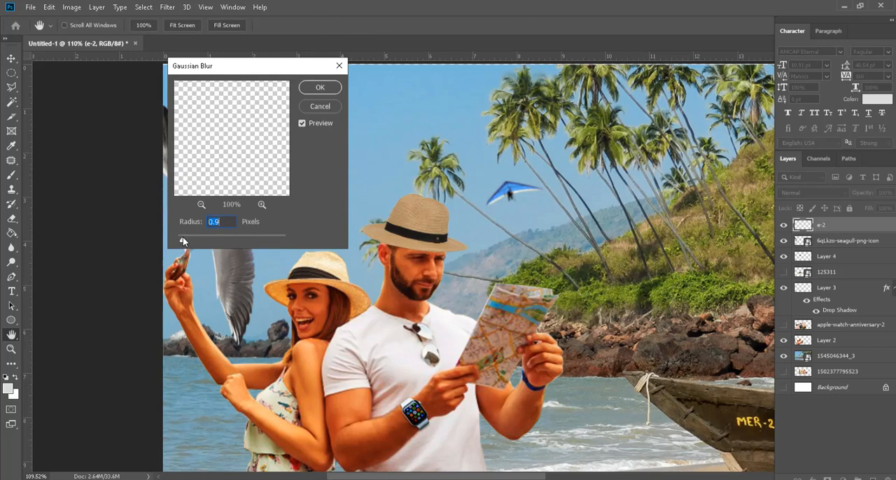
left_click(320, 87)
key("ctrl+0")
key("v")
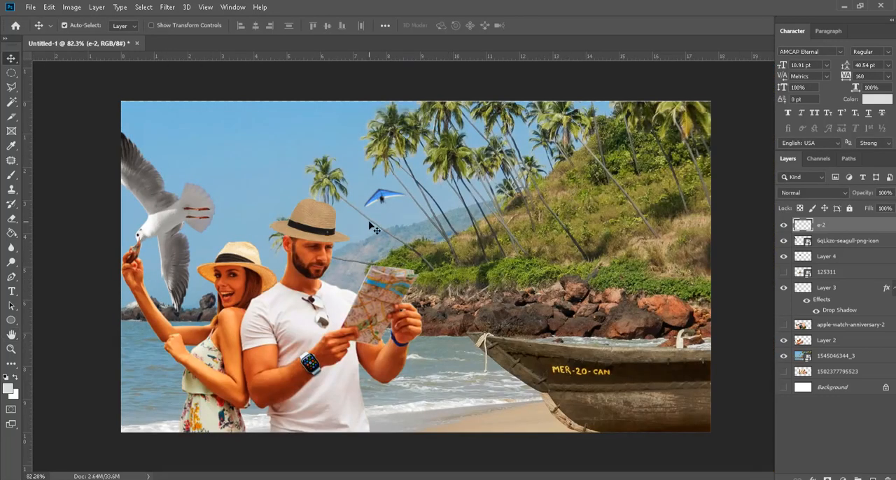
scroll(374, 229, "up", 3)
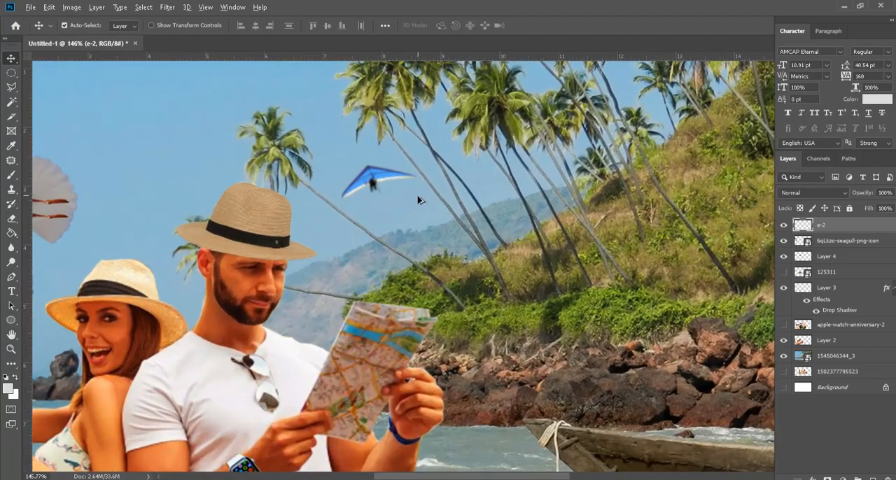
key("ctrl+0")
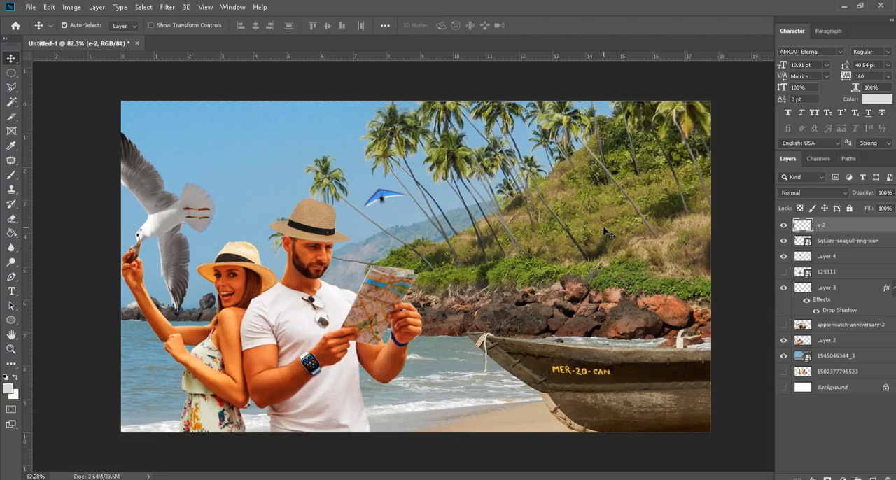
Step: Start saving the composition under a new name and browse to the photoshop folder inside 1.online session on drive D
left_click(30, 7)
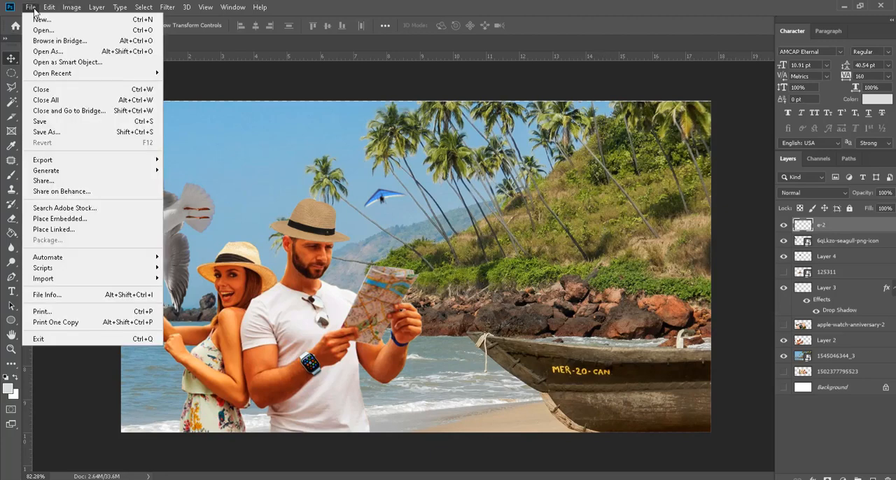
left_click(97, 135)
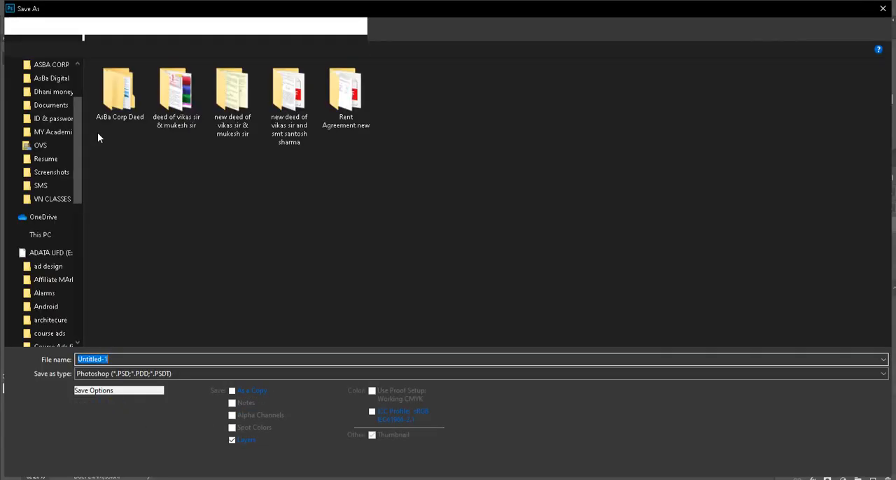
left_click(46, 289)
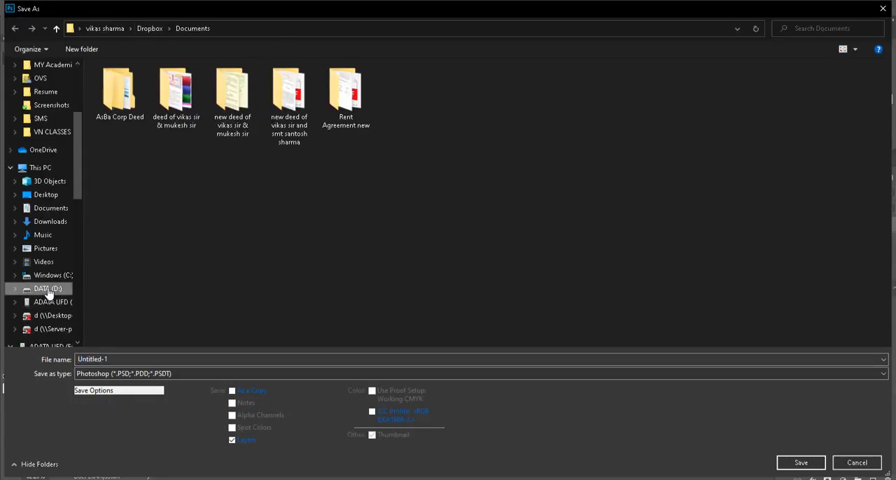
left_click(245, 119)
left_click(175, 109)
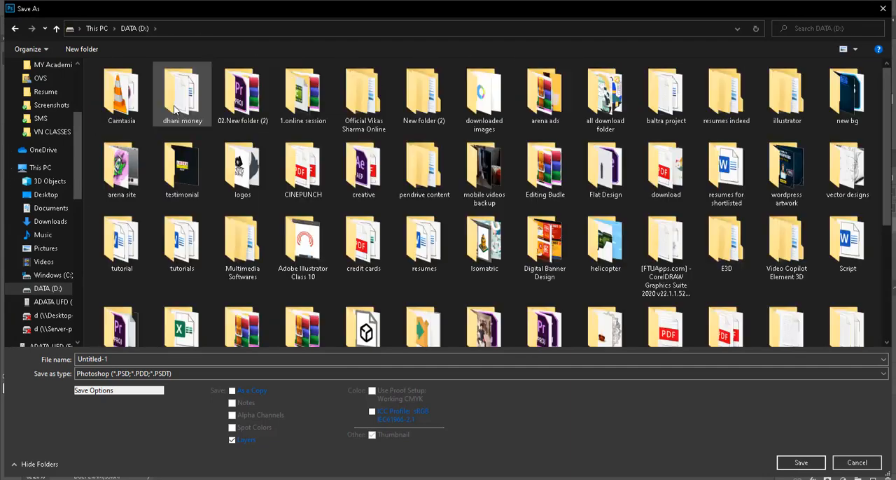
key("Return")
double_click(387, 330)
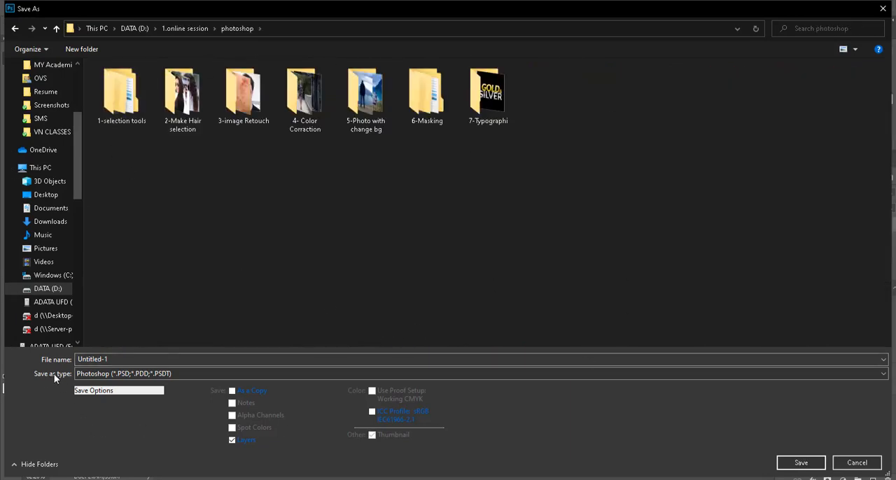
Step: Save the composition as a JPEG named picture with the quality raised to the largest-file setting
left_click(133, 374)
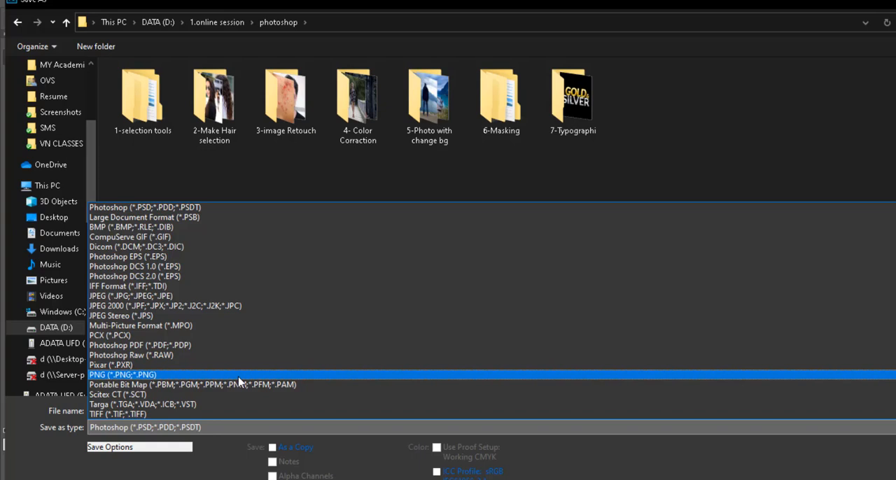
left_click(215, 296)
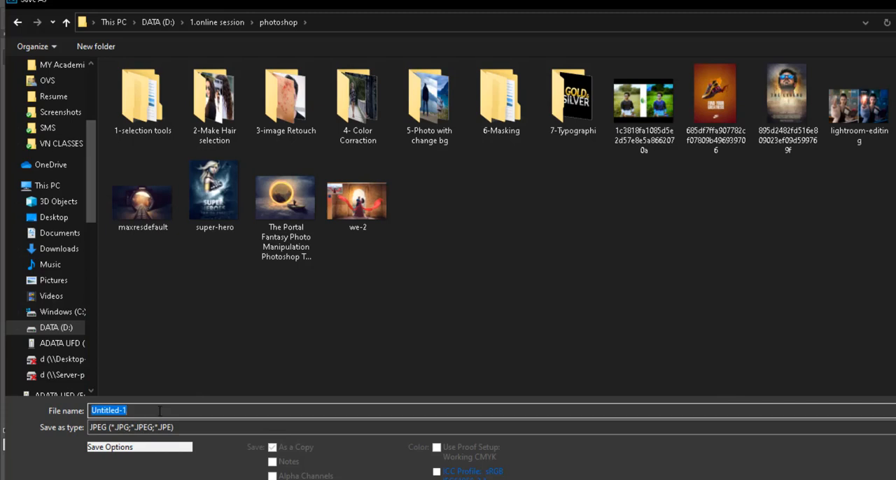
type("picture")
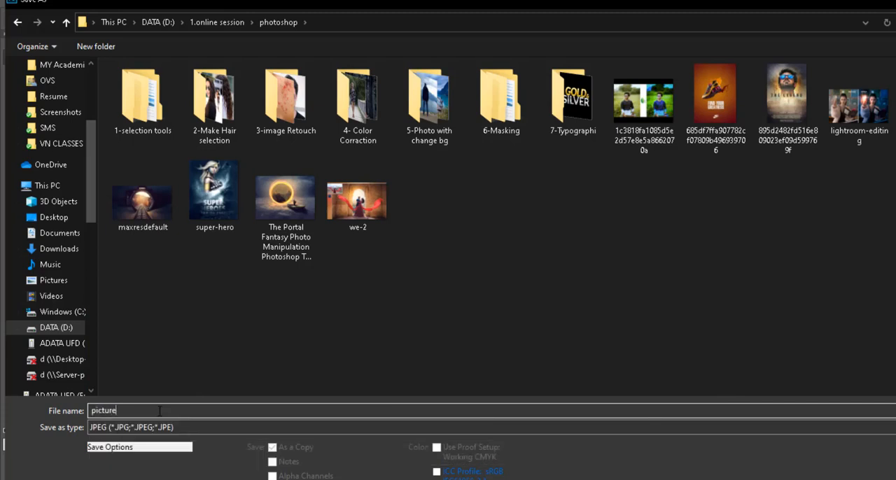
key("Return")
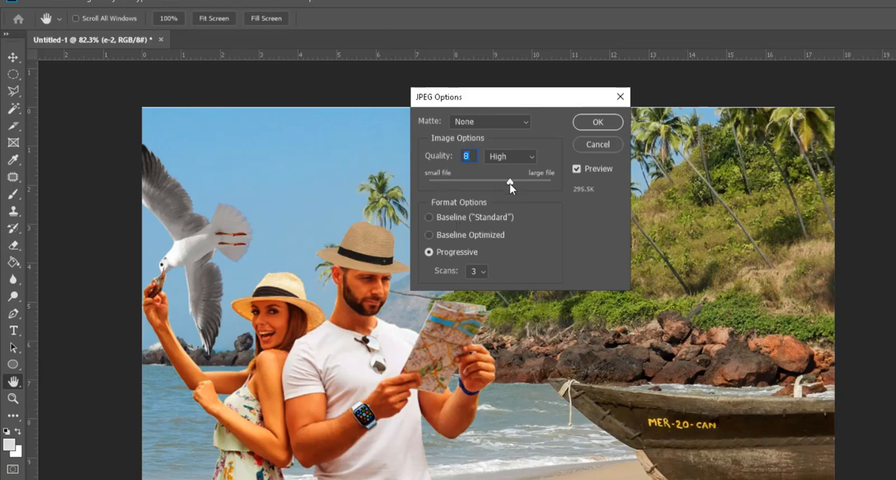
left_click_drag(510, 182, 580, 183)
left_click(606, 123)
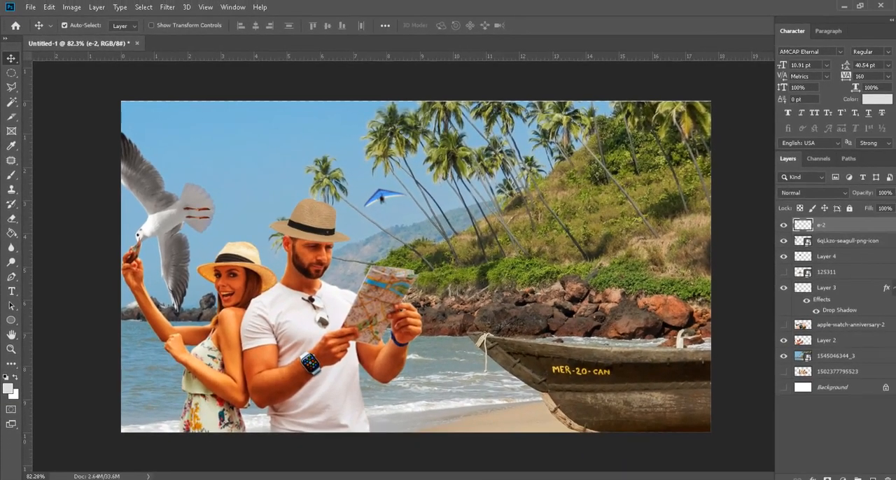
Step: Switch to File Explorer, view product-box-mockup.jpg in Photos to check the flattened composition, and return to Photoshop
left_click(470, 478)
double_click(860, 90)
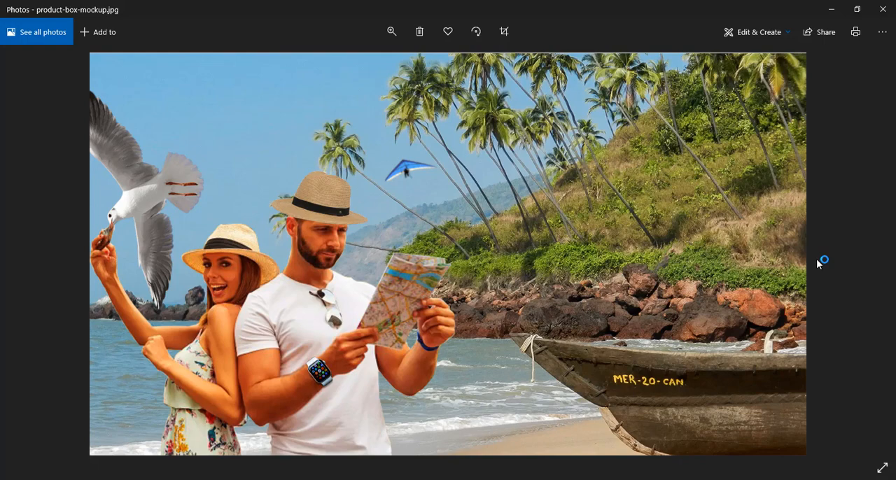
left_click(832, 10)
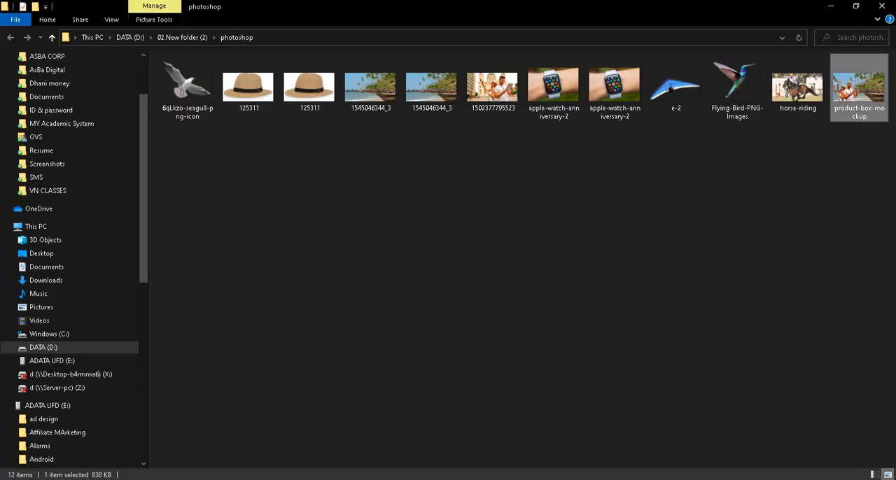
left_click(262, 479)
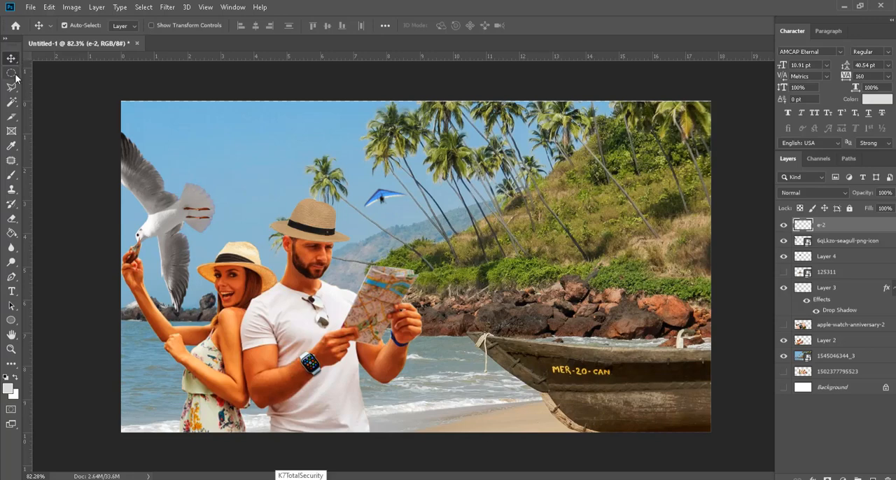
left_click(11, 73)
left_click(12, 87)
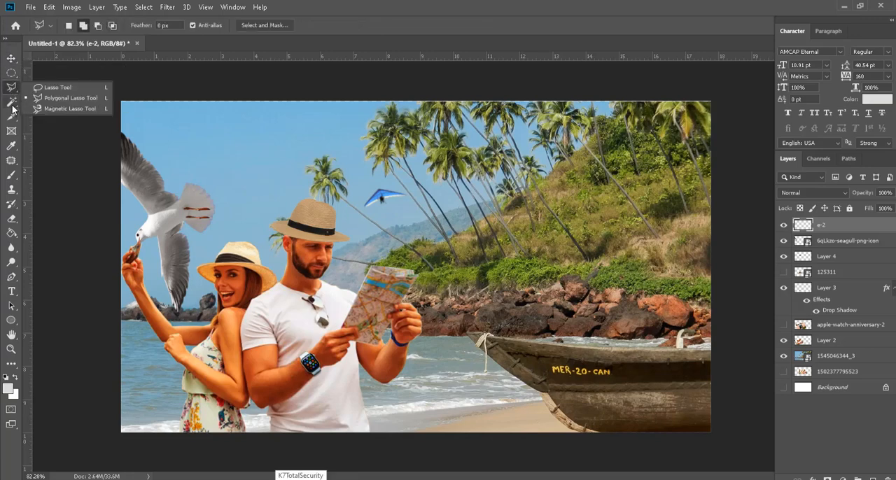
left_click(11, 105)
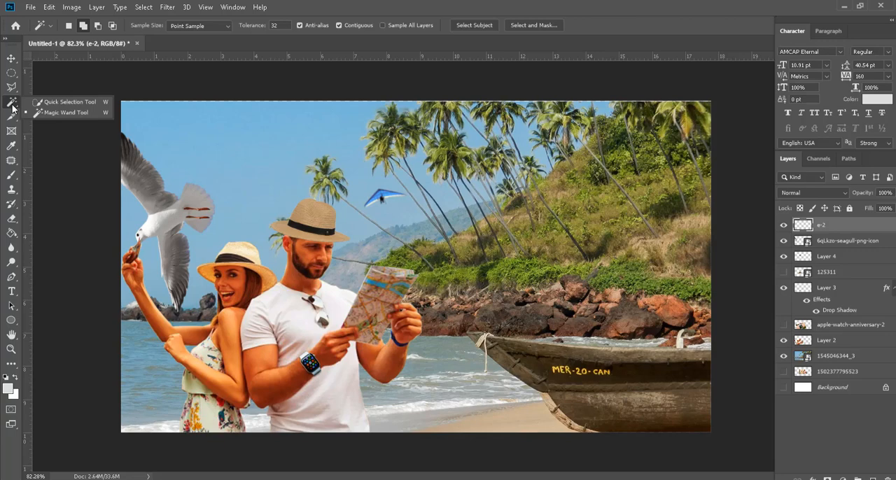
left_click(11, 58)
Step: Place the hat image 125311 from File Explorer into the composition at its default size and rasterize its layer
key("alt+Tab")
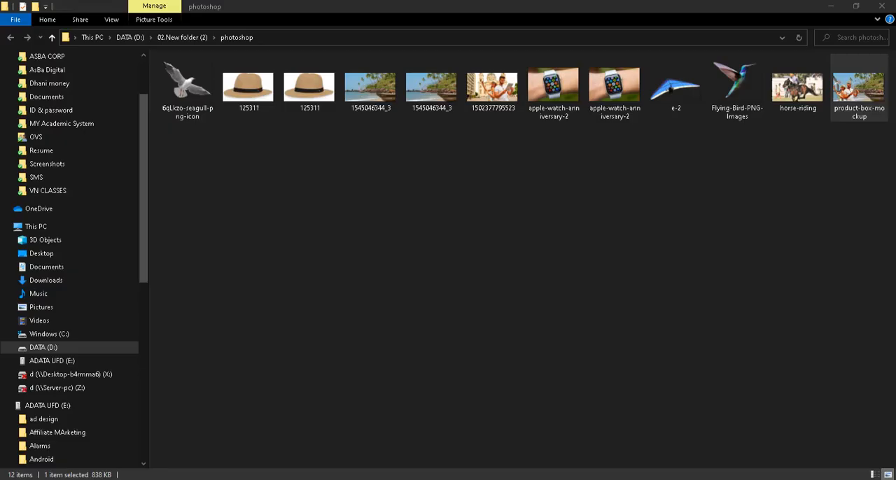
left_click(302, 89)
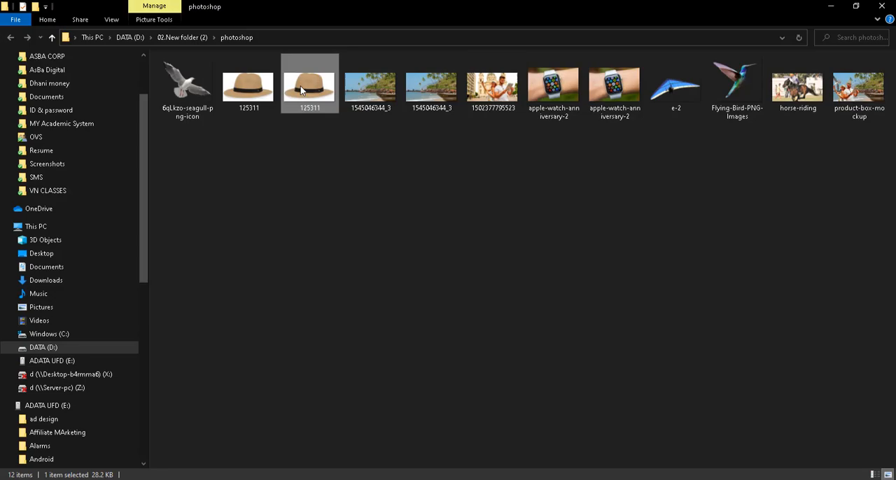
left_click(259, 92)
left_click_drag(299, 92, 403, 287)
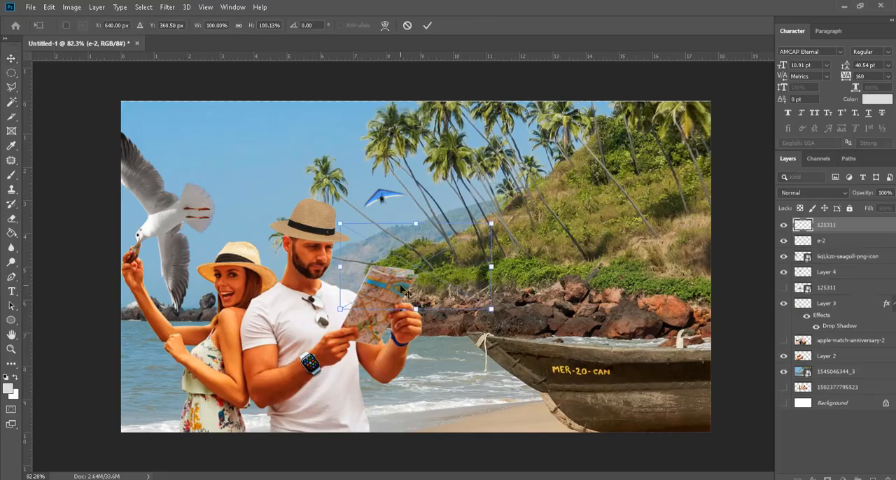
key("Return")
scroll(405, 302, "up", 5)
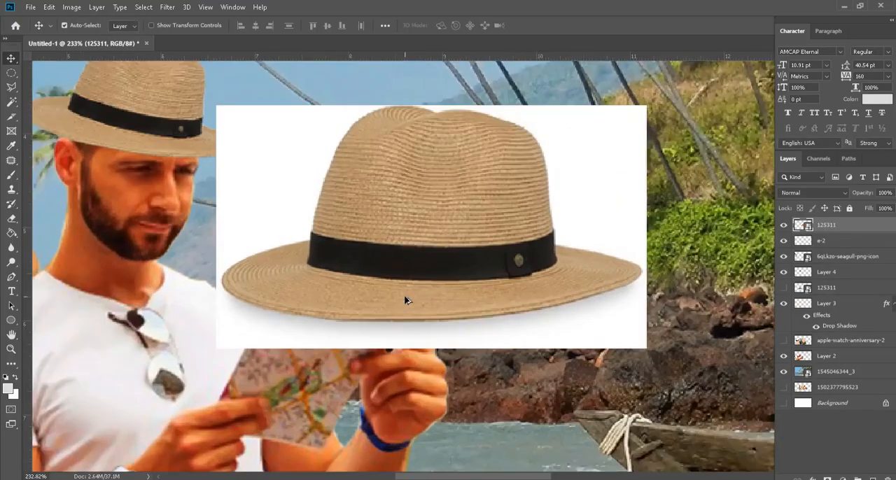
right_click(867, 228)
left_click(721, 208)
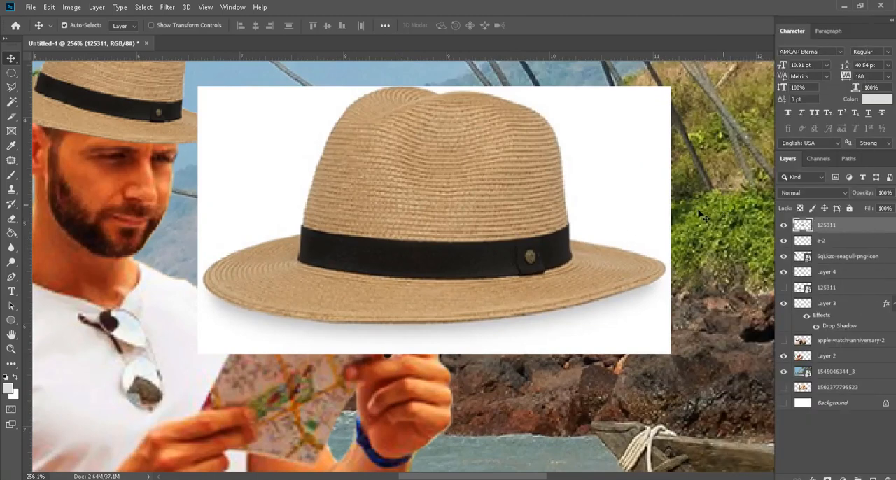
Step: Try selecting the whole placed hat with the Quick Selection tool, and clear the selection
left_click(12, 102)
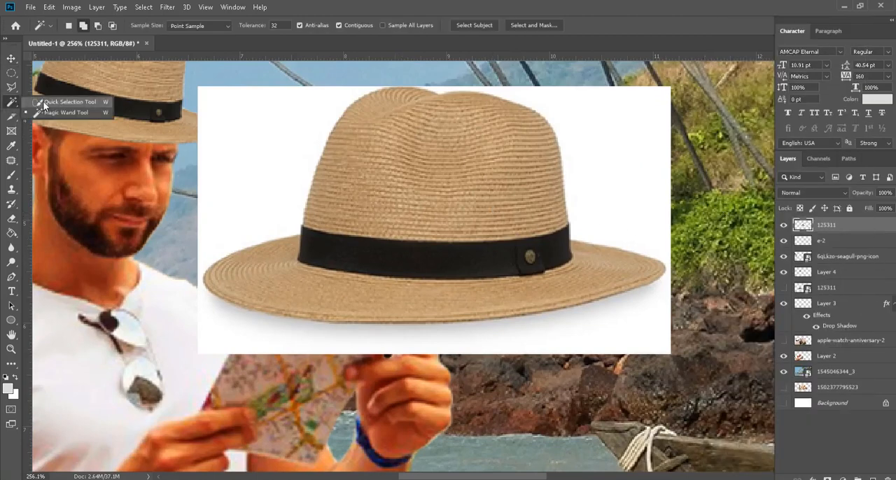
left_click(44, 103)
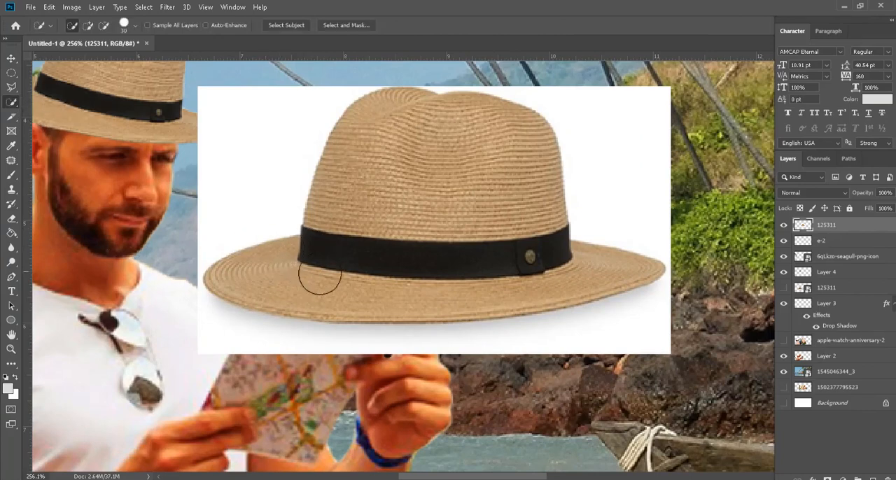
mouse_move(334, 252)
left_mouse_down()
mouse_move(360, 352)
mouse_move(367, 226)
mouse_move(409, 190)
mouse_move(421, 314)
mouse_move(379, 251)
mouse_move(300, 297)
left_mouse_up()
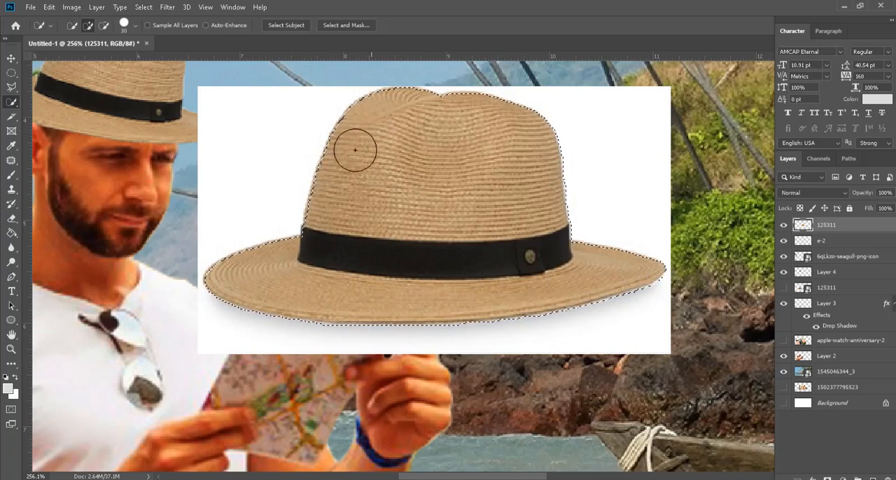
key("ctrl+d")
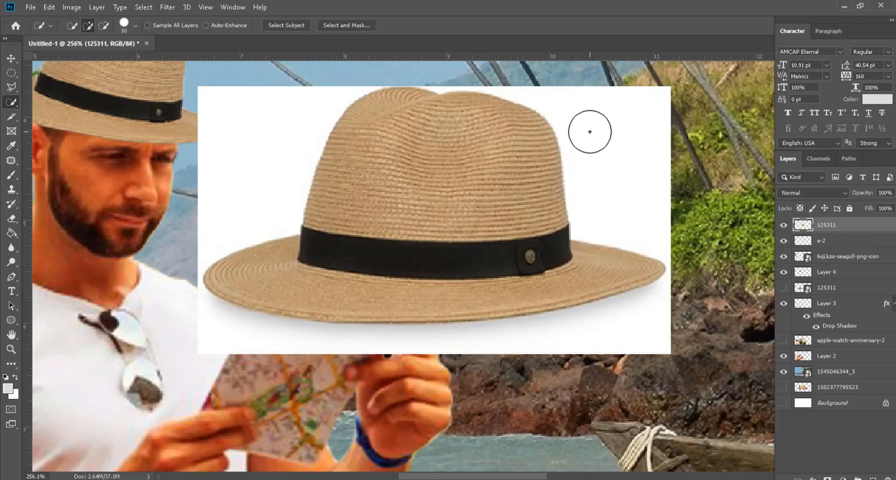
Step: Remove the white background around the placed hat with the Magic Wand tool and clear the selection
right_click(11, 102)
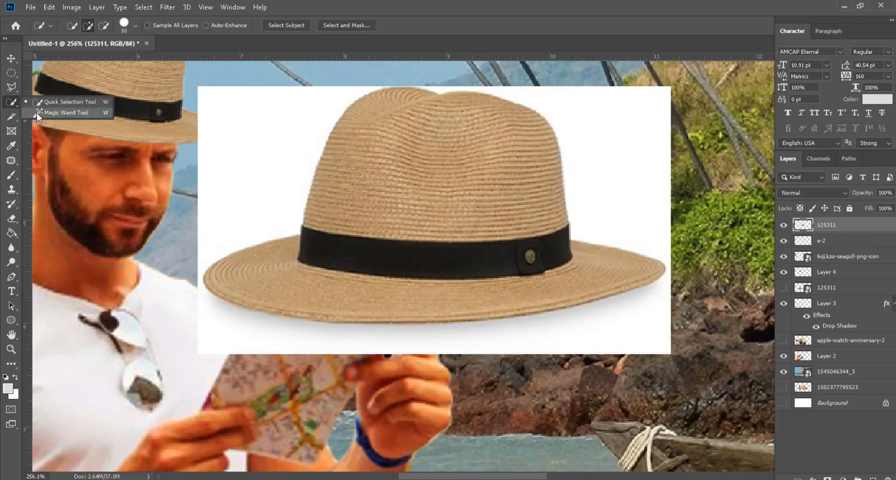
left_click(36, 113)
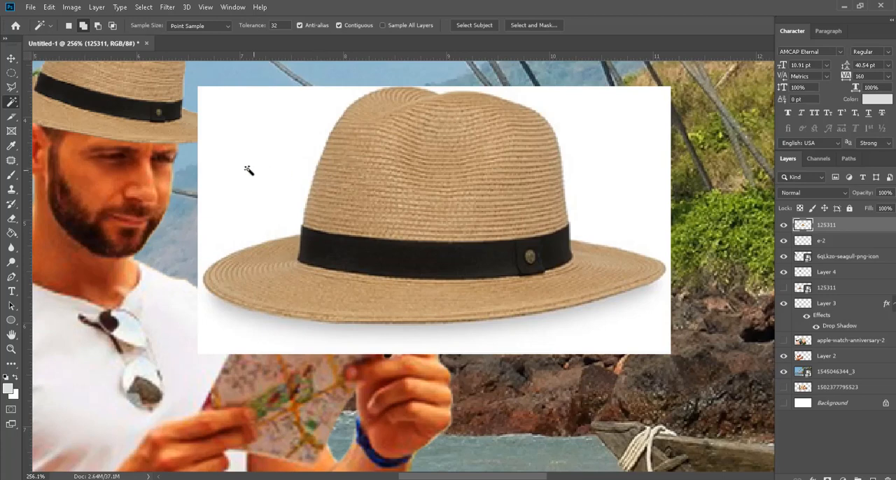
left_click(236, 190)
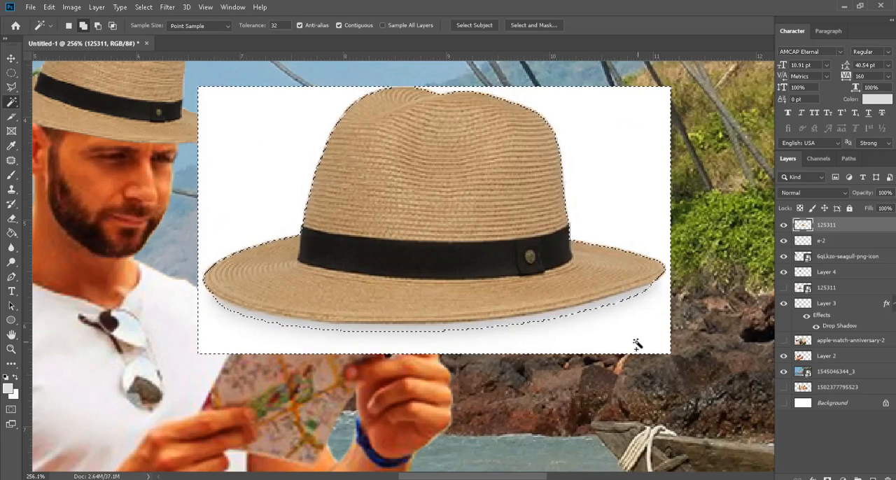
left_click(373, 337)
key("Delete")
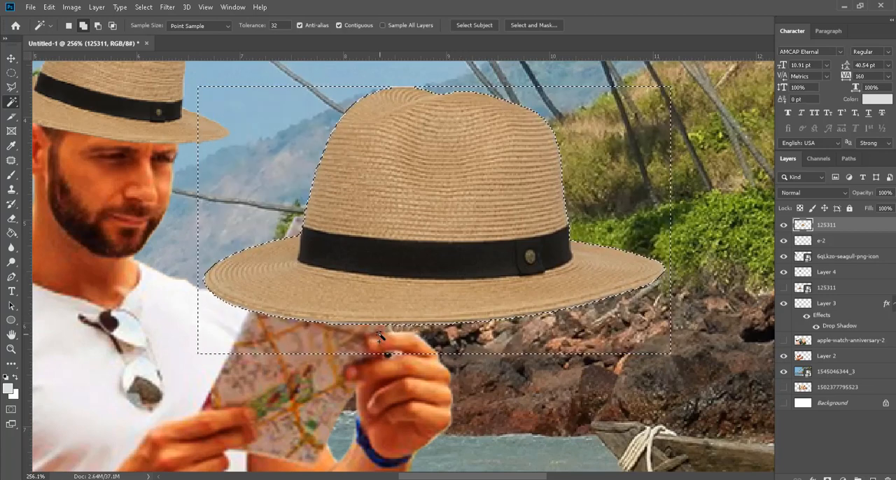
key("ctrl+d")
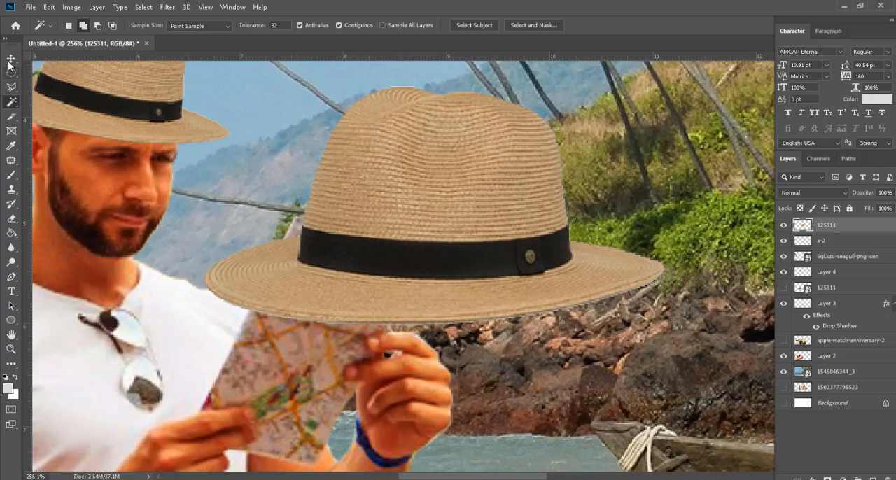
Step: Delete the extra hat layer at the front of the beach composition
key("v")
key("Delete")
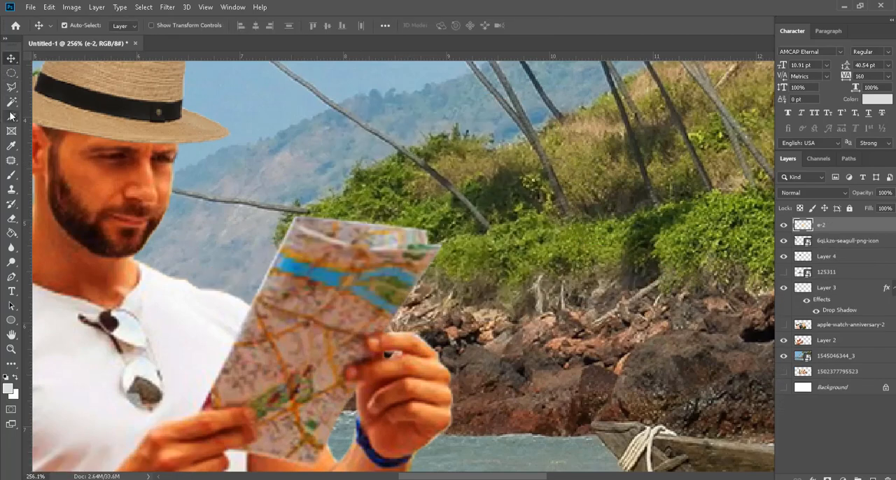
left_click(12, 118)
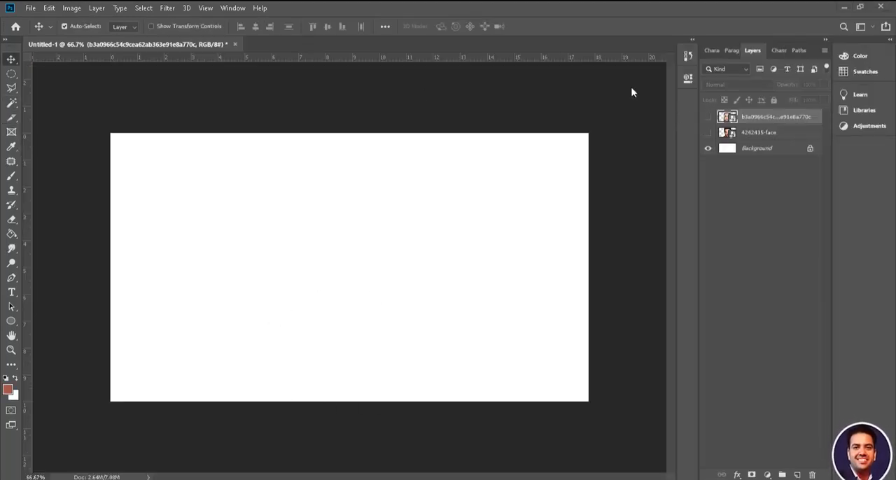
Step: Show both hidden face layers, 4242435-face and the woman's portrait above it, and rasterize each one
left_click(709, 133)
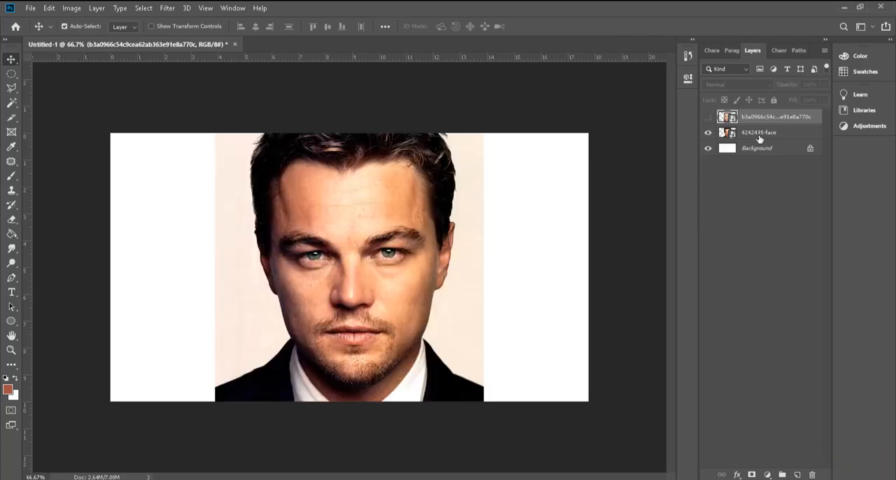
right_click(803, 137)
left_click(693, 205)
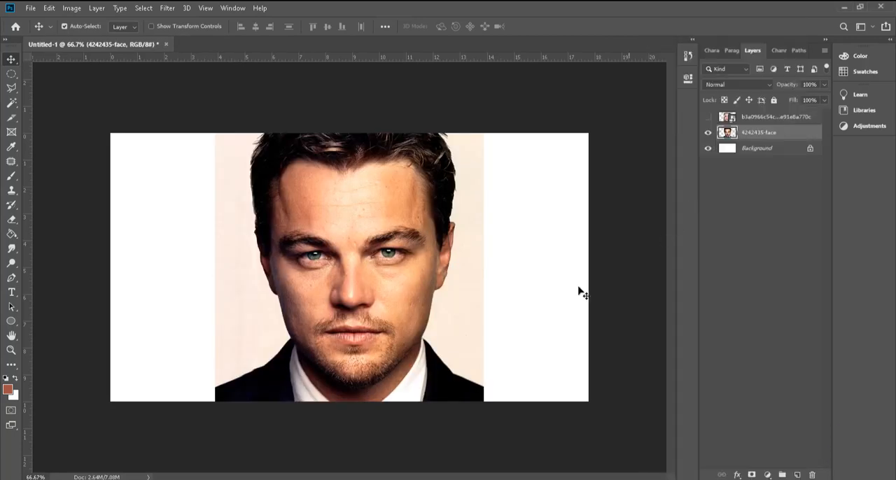
left_click(708, 117)
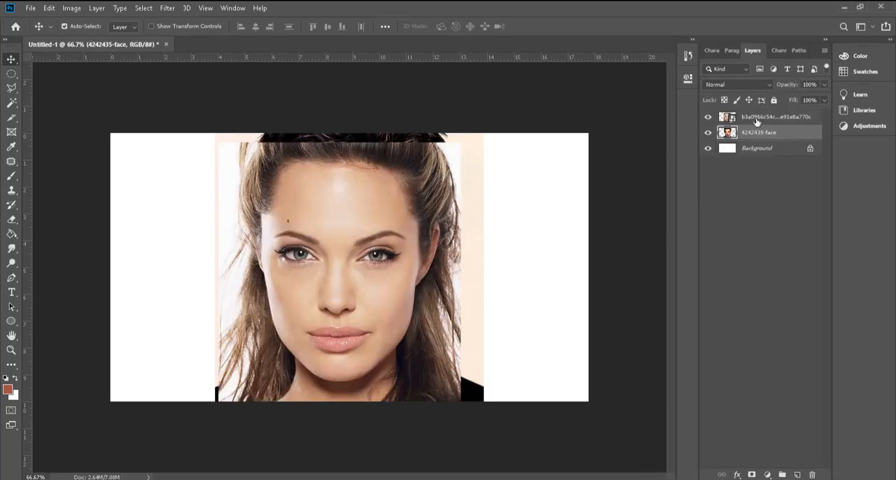
left_click(785, 119)
right_click(784, 119)
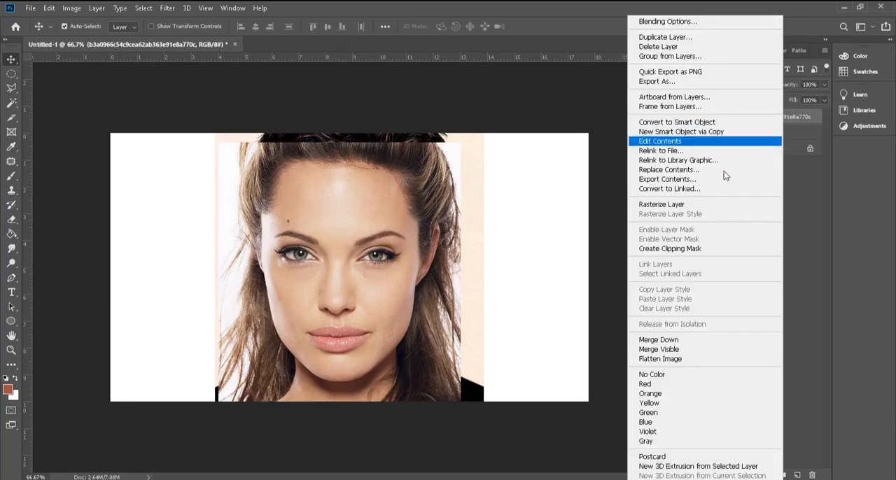
left_click(714, 208)
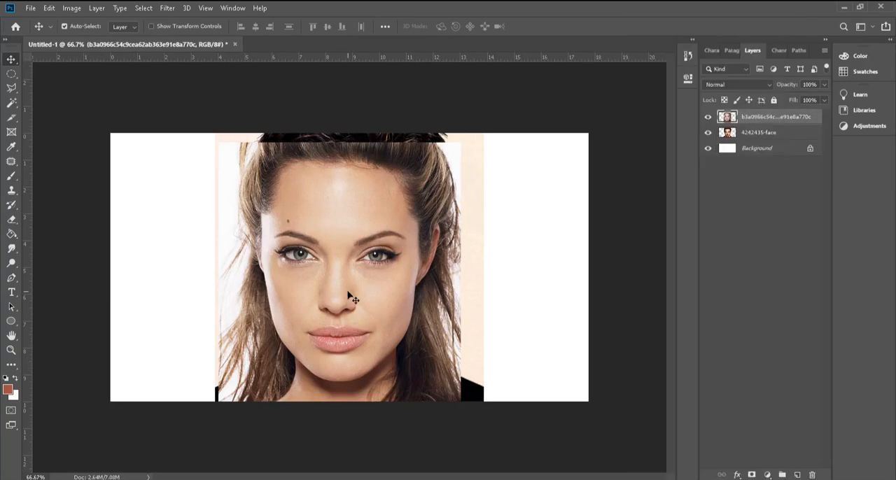
Step: Lower the woman's portrait layer to 67% opacity and move it so her eyes and mouth line up with the man's
scroll(808, 86, "down", 20)
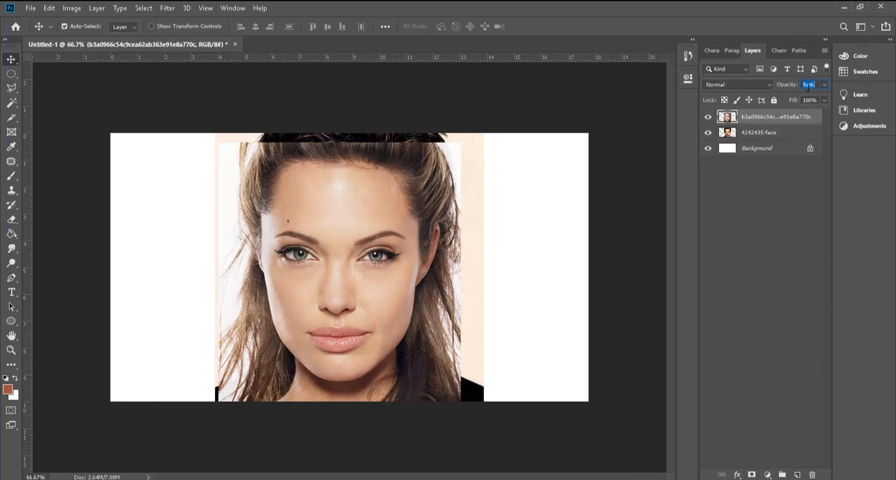
scroll(809, 86, "down", 6)
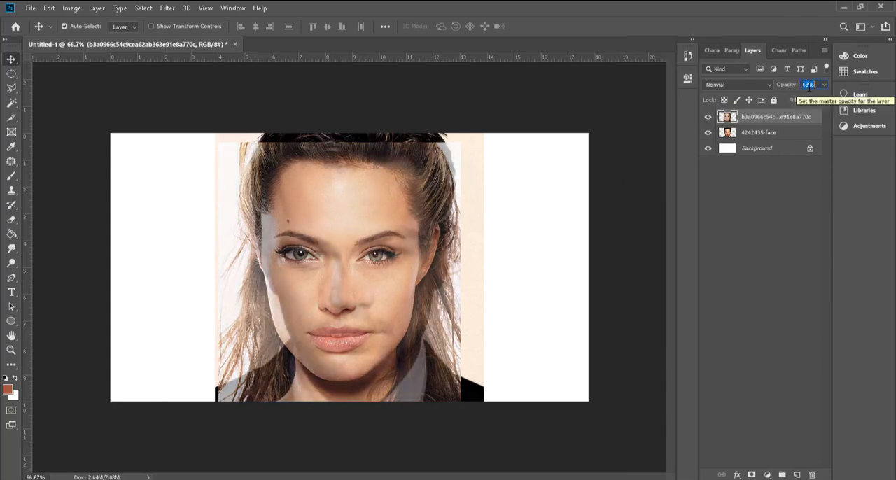
scroll(321, 342, "up", 7)
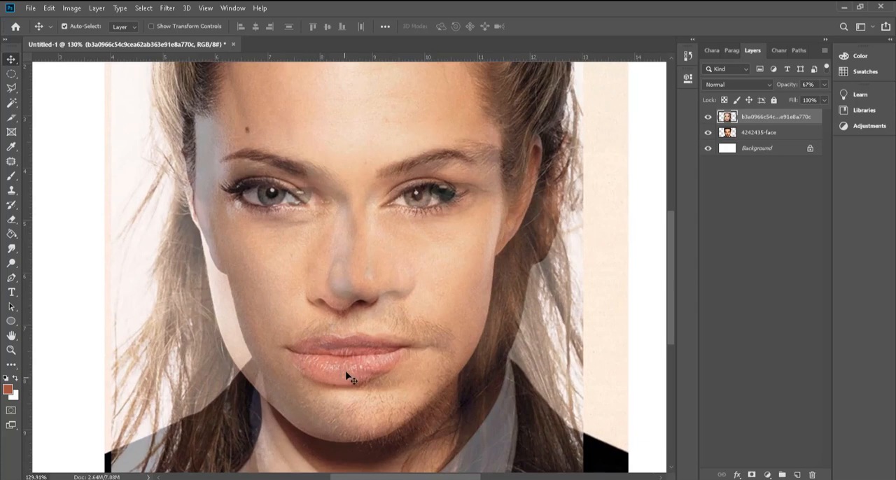
left_click_drag(345, 373, 375, 378)
scroll(406, 280, "down", 4)
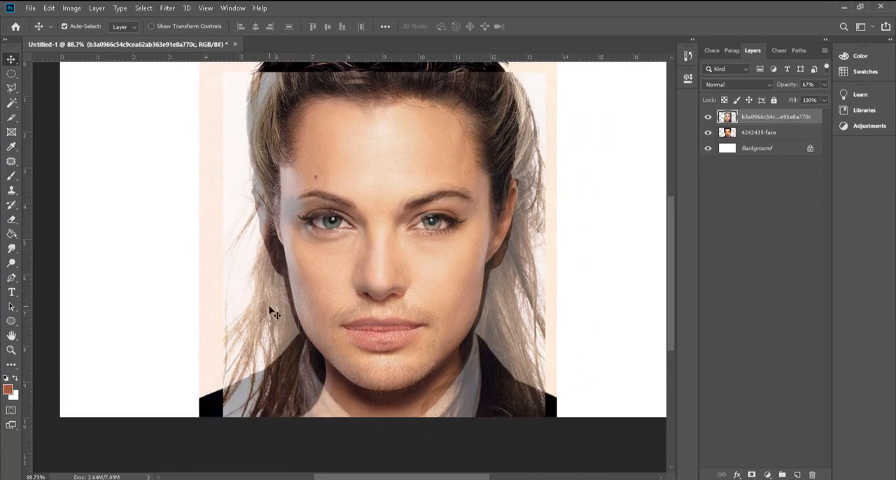
scroll(318, 321, "down", 2)
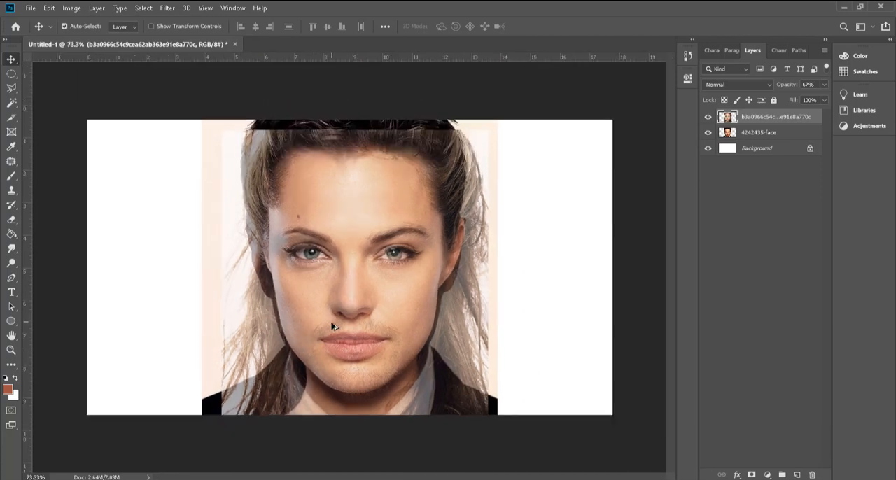
Step: Enlarge the woman's portrait slightly with Free Transform to match the man's face, and restore the layer's opacity to 100%
key("ctrl+t")
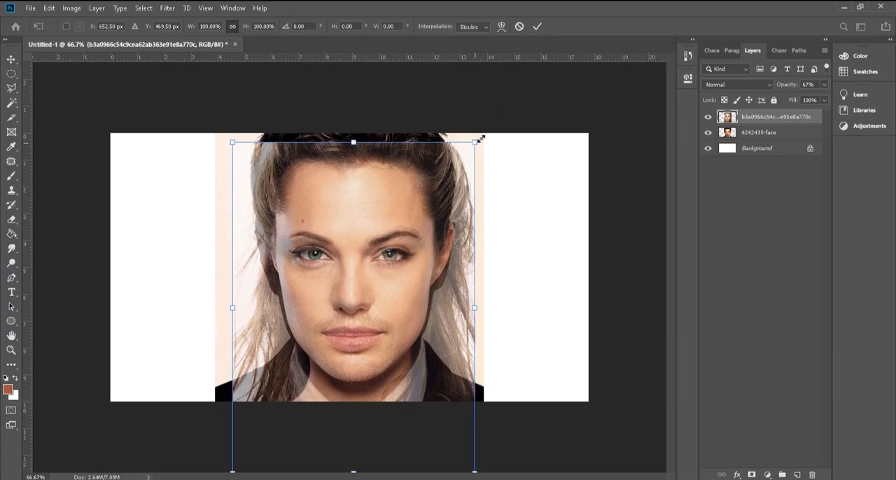
left_click_drag(481, 138, 486, 133)
key("Return")
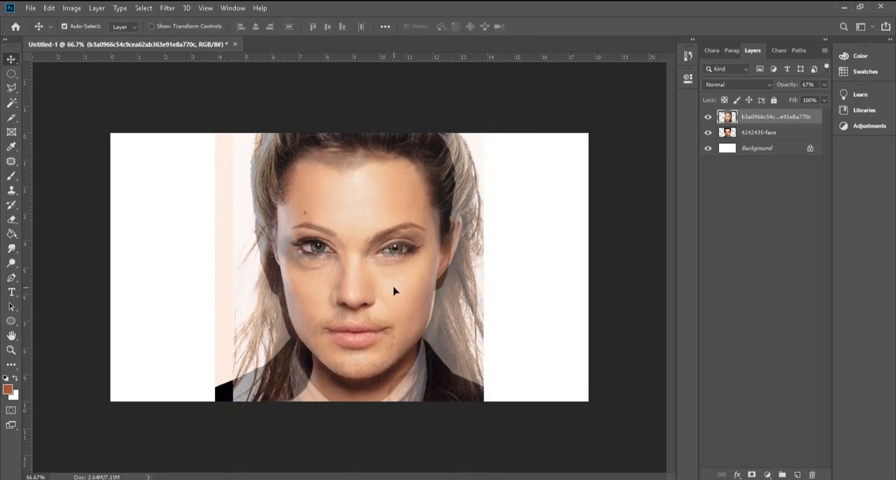
scroll(813, 84, "up", 20)
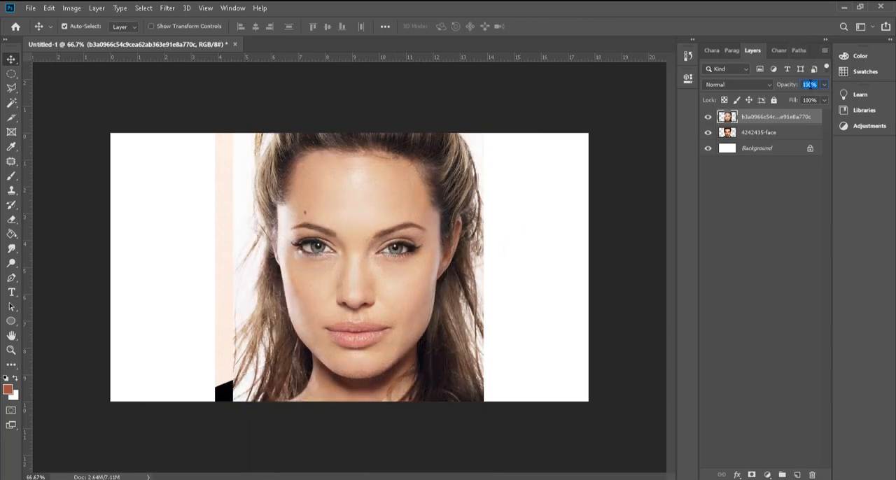
Step: Erase the half of the woman's face and hair over the man's suit-collar side with a soft 150 px Eraser at 0% hardness
key("e")
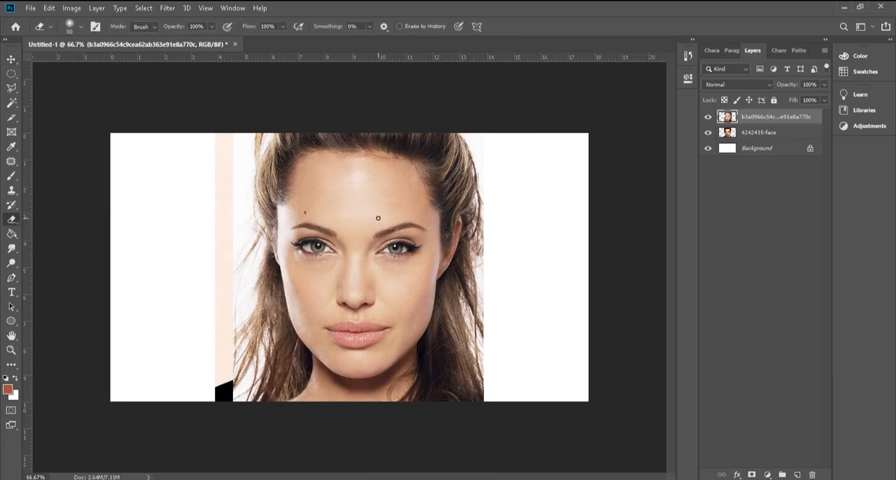
key("bracketright")
key("bracketright")
key("bracketright")
key("bracketright")
key("bracketright")
key("bracketright")
key("bracketright")
key("bracketright")
key("bracketright")
key("bracketright")
key("bracketright")
left_click(82, 28)
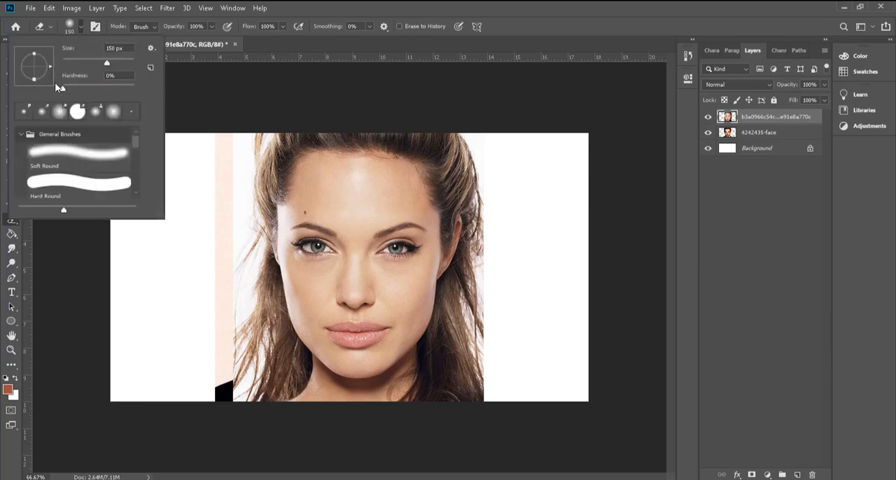
key("Return")
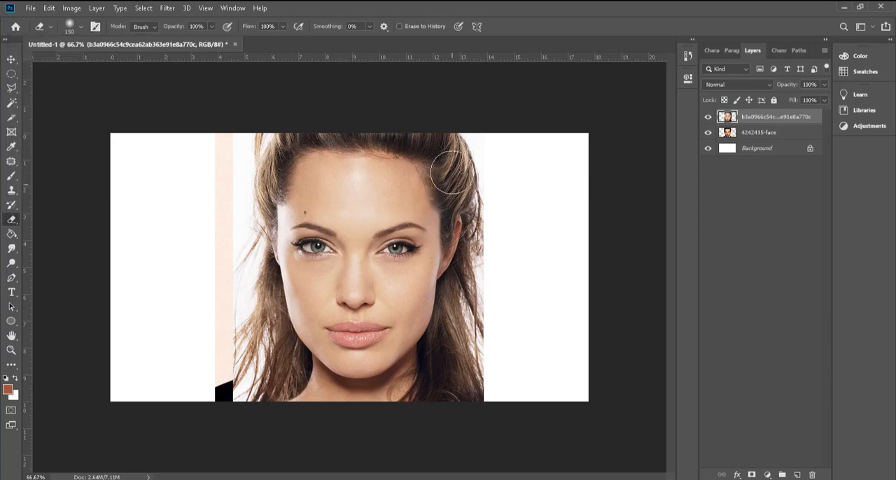
mouse_move(452, 164)
left_mouse_down()
mouse_move(492, 167)
mouse_move(476, 313)
mouse_move(492, 373)
mouse_move(484, 398)
mouse_move(444, 395)
mouse_move(434, 407)
mouse_move(440, 381)
mouse_move(412, 362)
left_mouse_up()
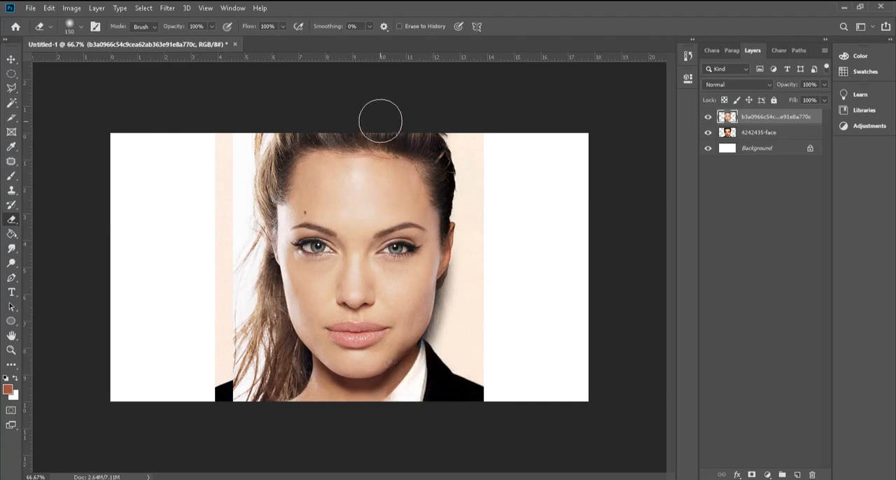
mouse_move(381, 401)
left_mouse_down()
mouse_move(407, 325)
mouse_move(401, 129)
mouse_move(425, 408)
mouse_move(464, 184)
left_mouse_up()
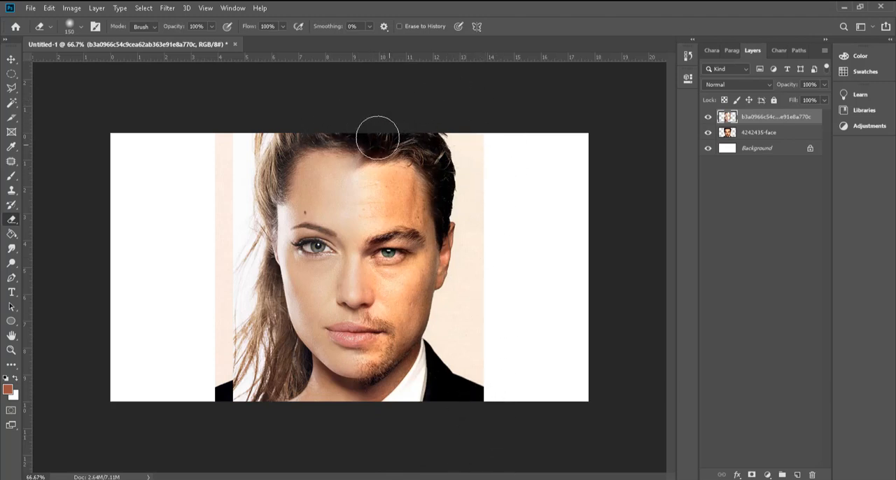
Step: Erase the stray hair and background along the outer edge of the woman's remaining half, undoing the first stroke
mouse_move(238, 127)
left_mouse_down()
mouse_move(217, 150)
mouse_move(231, 252)
mouse_move(213, 364)
mouse_move(229, 402)
mouse_move(237, 392)
mouse_move(218, 397)
mouse_move(243, 407)
mouse_move(206, 416)
mouse_move(232, 429)
mouse_move(244, 399)
mouse_move(207, 299)
mouse_move(235, 262)
mouse_move(223, 310)
mouse_move(235, 266)
mouse_move(219, 175)
mouse_move(252, 120)
mouse_move(232, 166)
mouse_move(232, 201)
mouse_move(241, 162)
mouse_move(244, 277)
mouse_move(226, 407)
mouse_move(256, 329)
mouse_move(254, 367)
mouse_move(277, 371)
left_mouse_up()
key("ctrl+z")
mouse_move(254, 162)
left_mouse_down()
mouse_move(250, 136)
mouse_move(225, 348)
mouse_move(234, 350)
left_mouse_up()
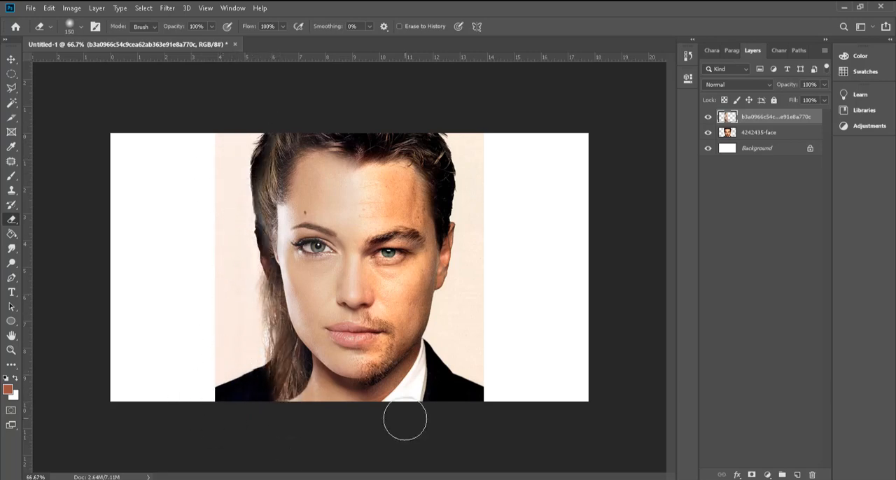
Step: Scale the woman's half-face to 100.50% from its upper outer corner, apply the transform, and deselect the layer
scroll(378, 315, "up", 5)
scroll(511, 339, "down", 2)
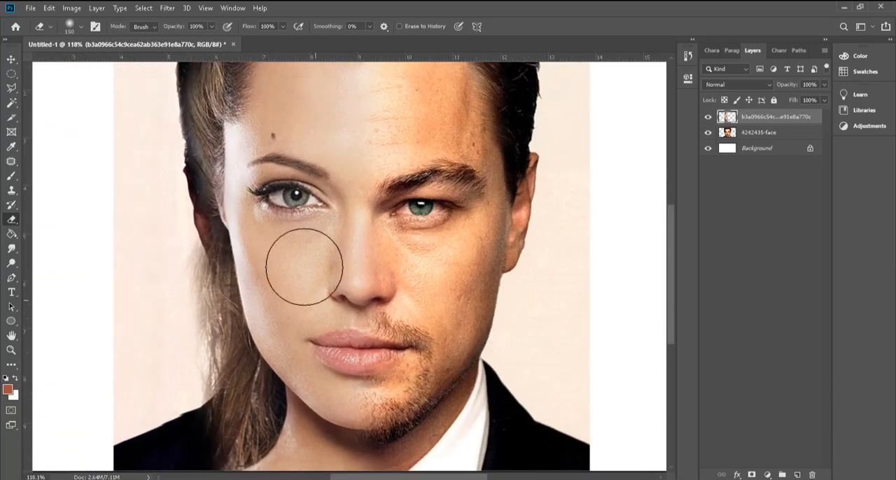
left_click(11, 60)
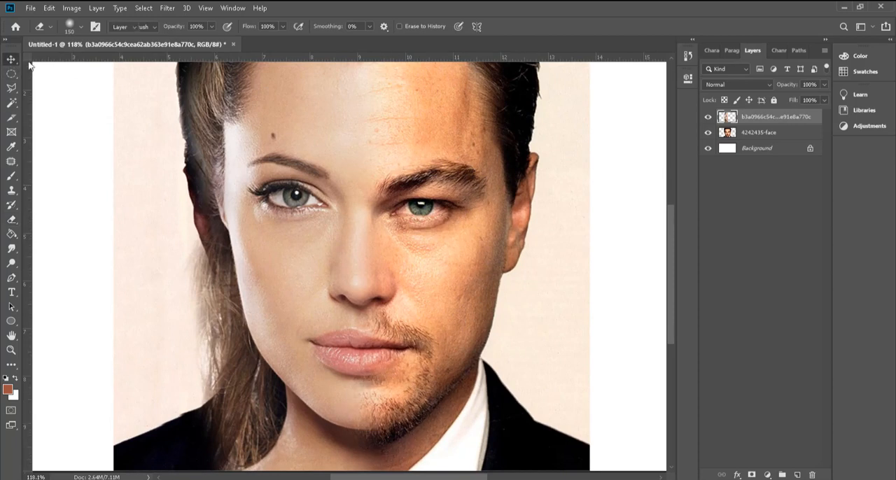
scroll(428, 300, "down", 1)
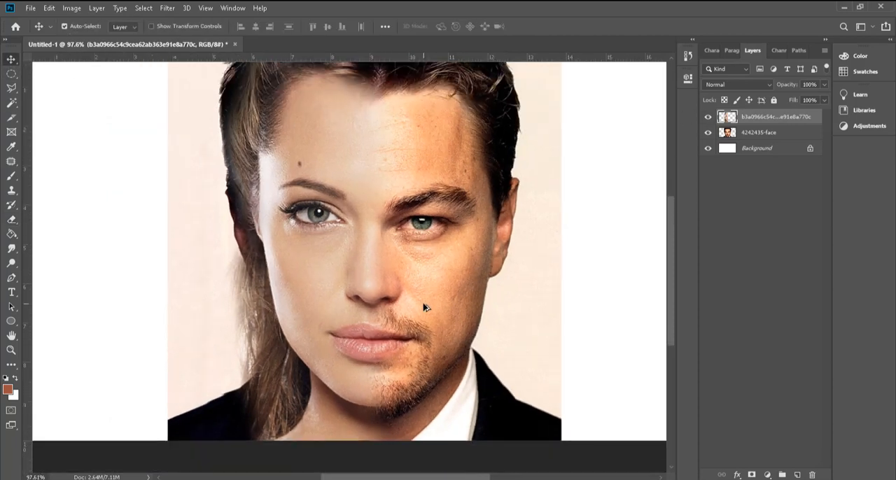
key("ctrl+t")
scroll(276, 376, "down", 2)
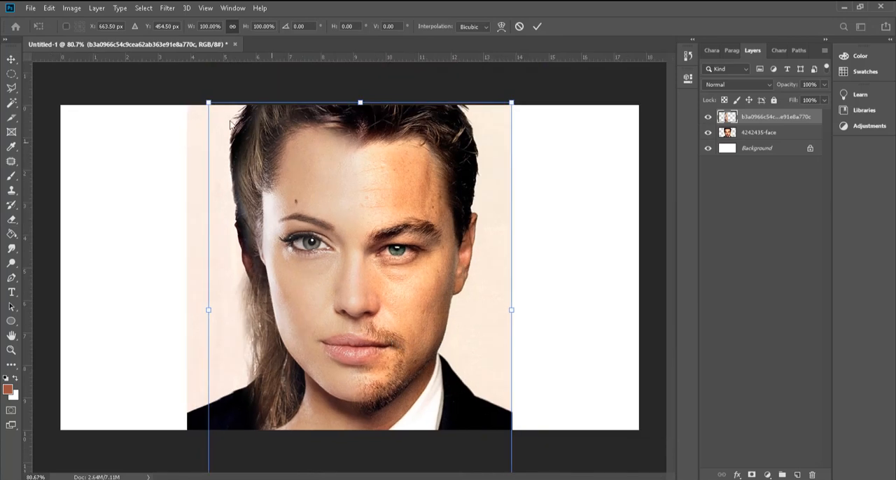
left_click_drag(208, 103, 207, 100)
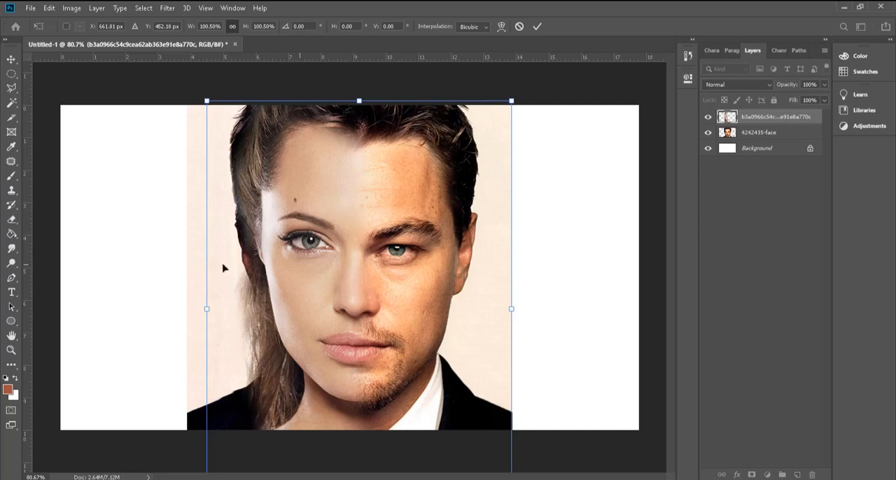
left_click(13, 60)
left_click(112, 124)
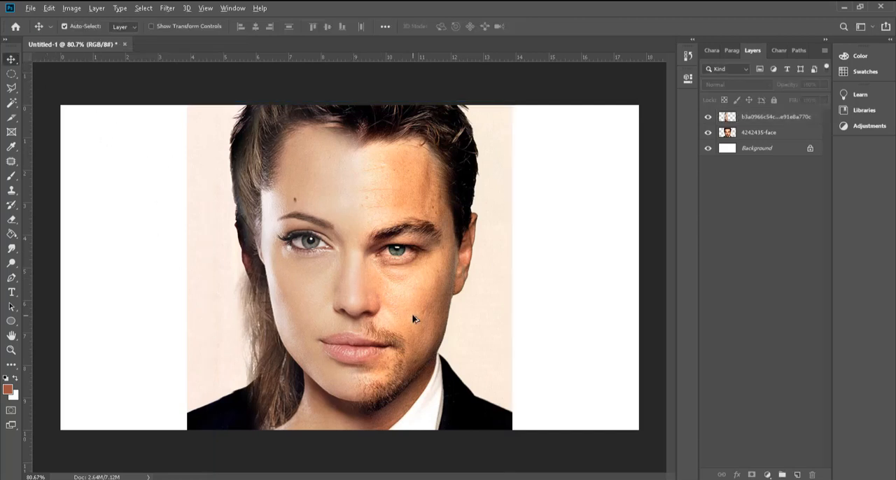
scroll(413, 319, "up", 2)
scroll(371, 337, "up", 2)
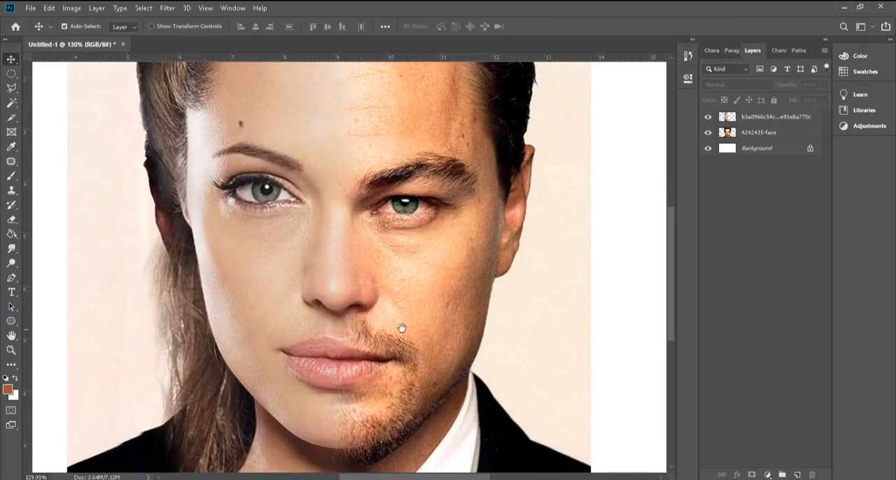
left_click_drag(402, 326, 446, 316)
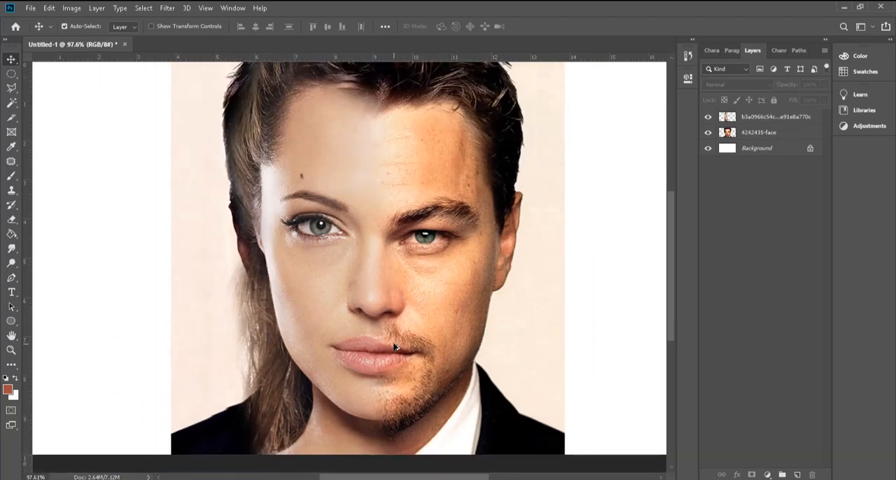
scroll(396, 345, "down", 2)
scroll(384, 374, "down", 1)
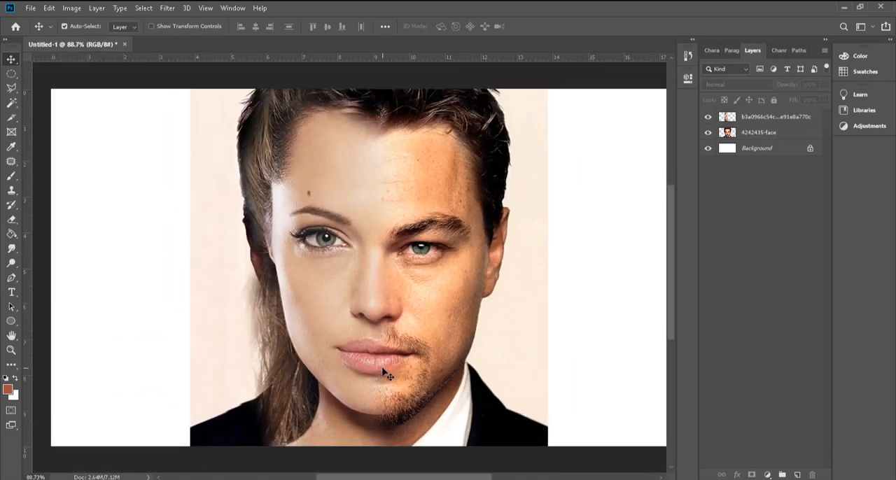
Step: Hide the woman's half-face layer, place the cat-eyes close-up image above it, and rasterize the placed layer
left_click(708, 117)
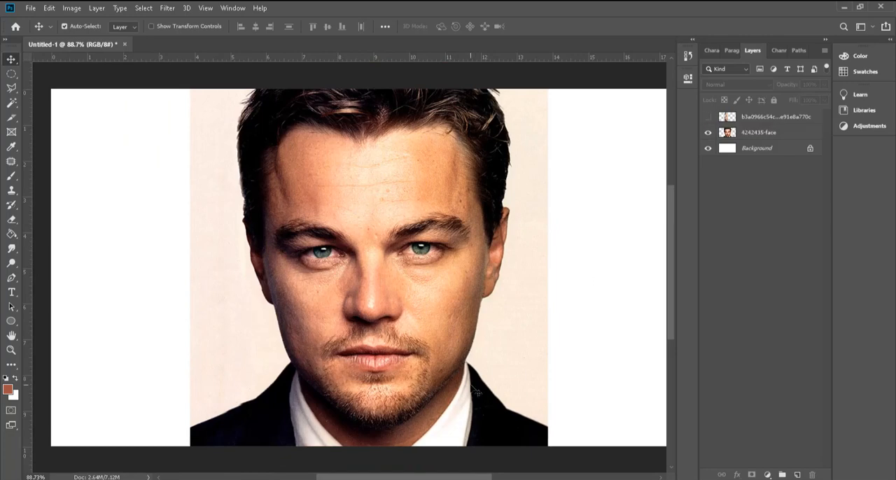
scroll(386, 274, "up", 9)
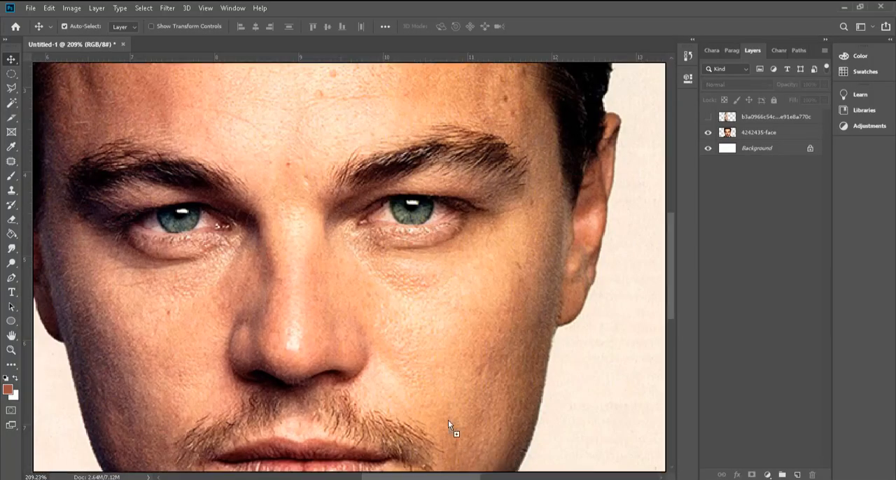
scroll(248, 335, "down", 4)
scroll(552, 198, "up", 4)
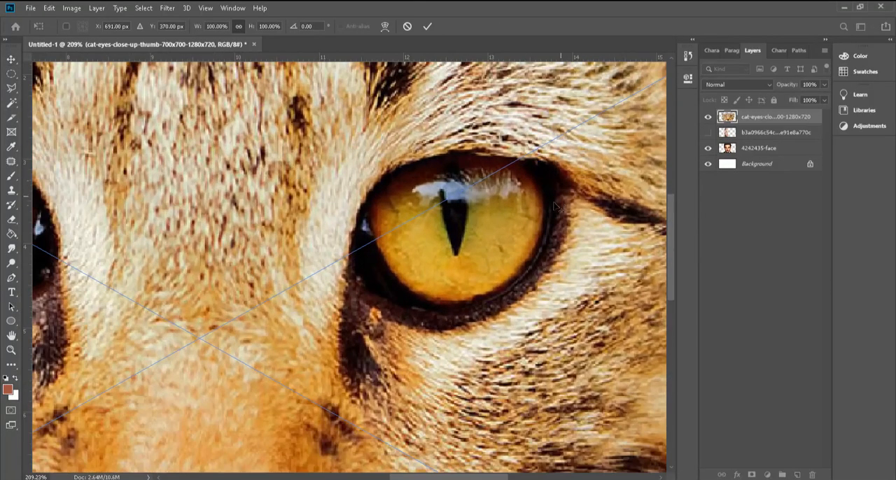
key("Return")
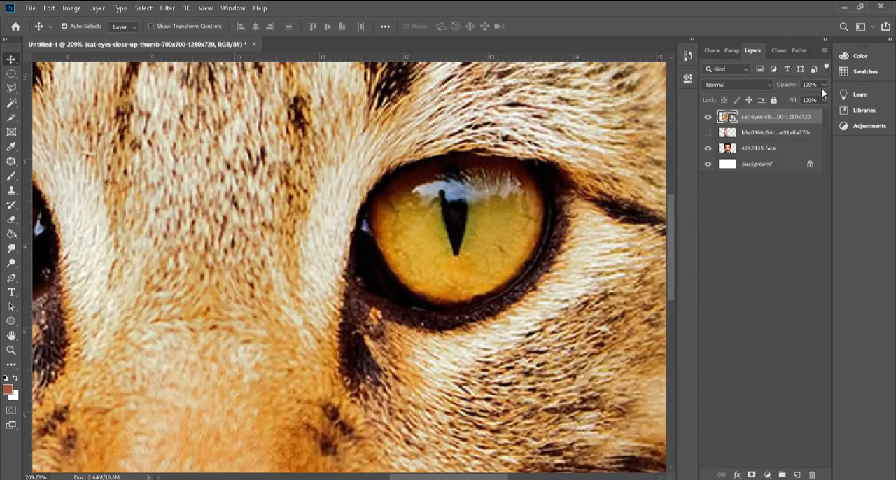
right_click(789, 121)
left_click(693, 200)
Step: Outline the cat's yellow iris with the Polygonal Lasso at 3 px feather and copy it onto a new layer
left_click_drag(297, 262, 225, 275)
left_click(11, 74)
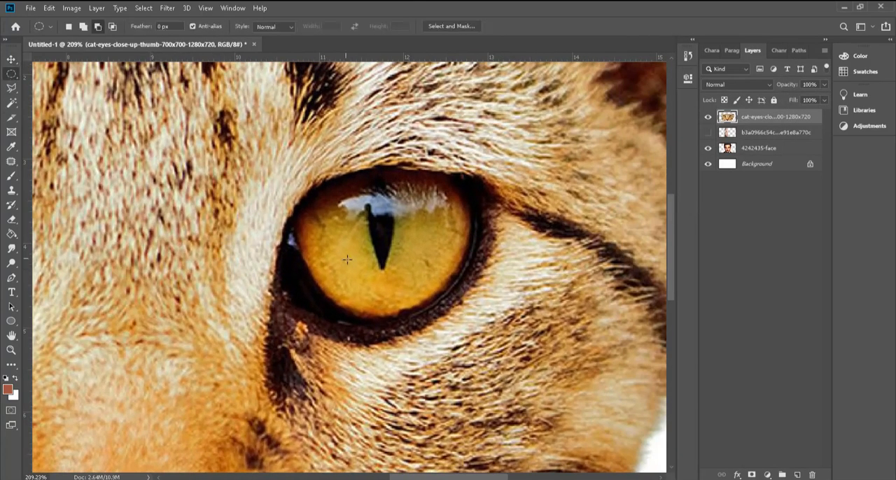
scroll(350, 260, "up", 2)
left_click(15, 90)
scroll(348, 310, "up", 2)
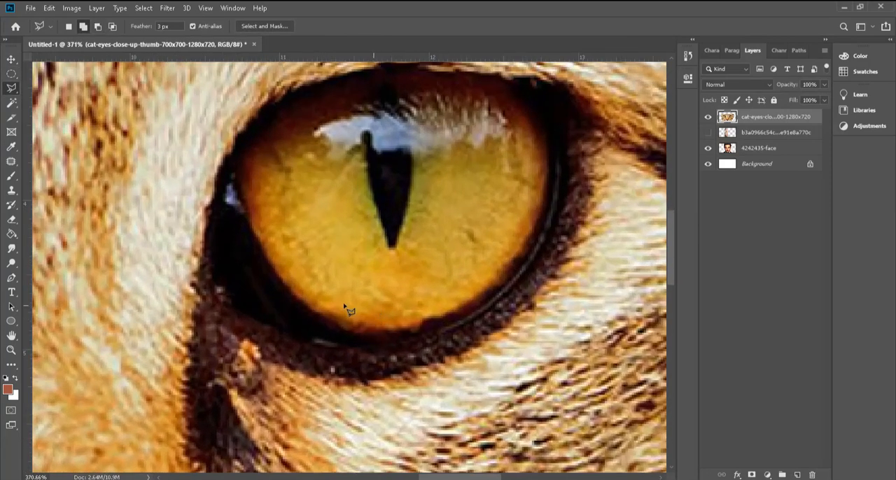
left_click(239, 168)
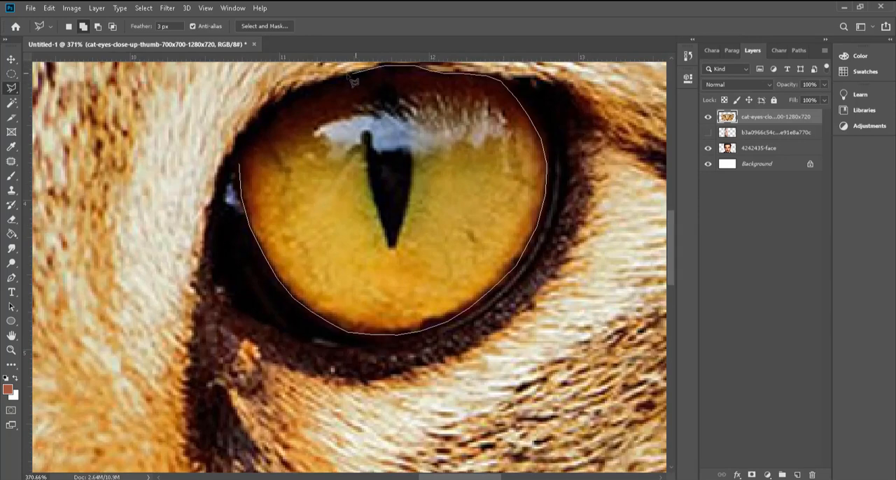
left_click(245, 173)
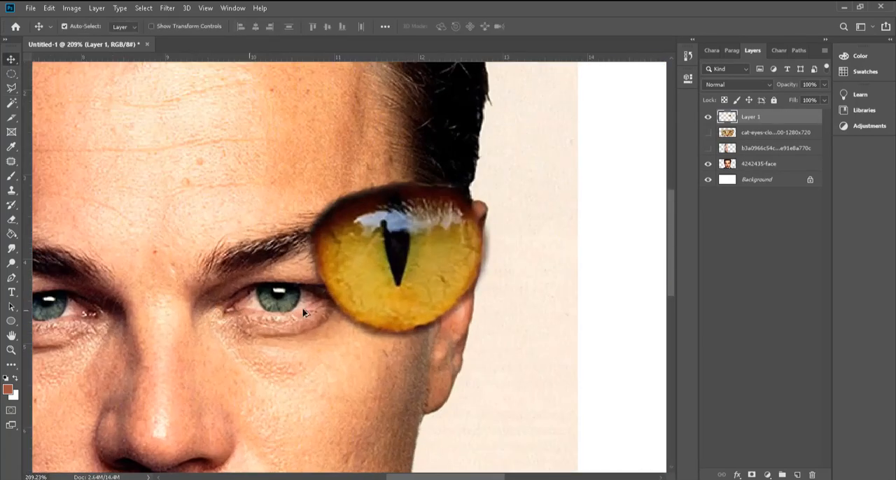
Step: Hide the cat photo layer, shrink the copied iris with Free Transform, and fit it over the man's right-hand iris in the image
left_click_drag(390, 259, 313, 313)
key("ctrl+t")
left_click_drag(412, 226, 305, 320)
scroll(297, 316, "up", 5)
left_click_drag(239, 353, 278, 249)
scroll(278, 250, "up", 3)
left_click_drag(391, 158, 298, 239)
left_click_drag(255, 279, 278, 232)
mouse_move(320, 269)
left_mouse_down()
mouse_move(339, 285)
mouse_move(312, 262)
mouse_move(342, 290)
mouse_move(312, 262)
left_mouse_up()
key("Return")
scroll(548, 293, "down", 5)
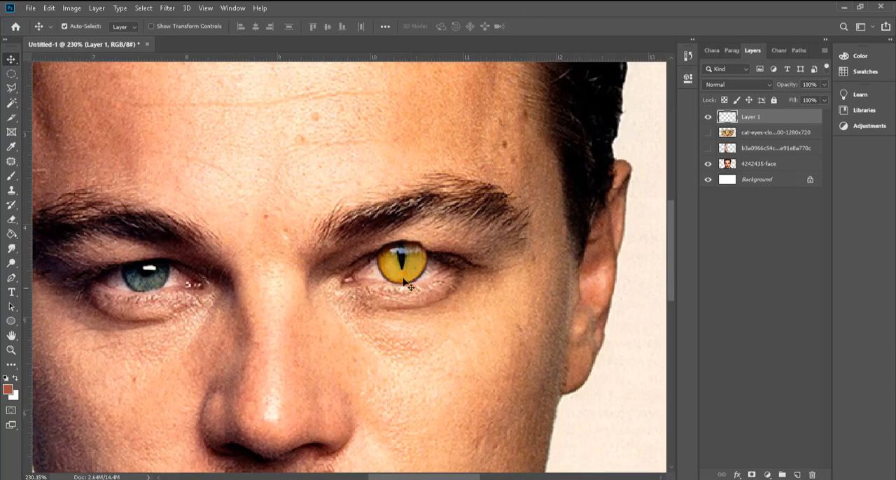
Step: Duplicate the cat iris, flip the copy horizontally, and position it over the man's other iris
left_click_drag(418, 268, 190, 264)
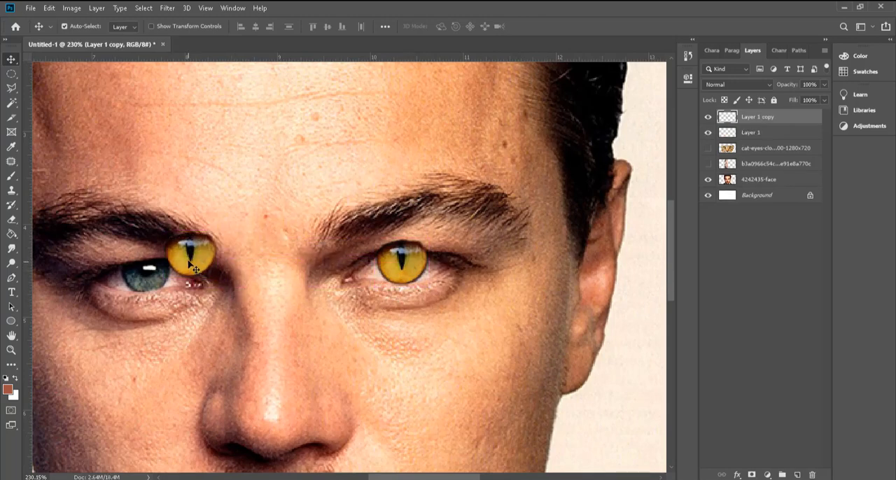
left_click(70, 9)
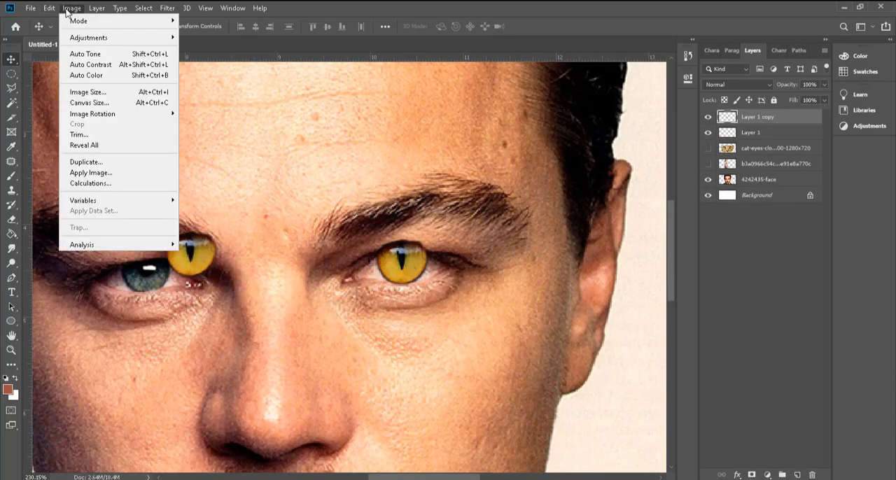
mouse_move(48, 11)
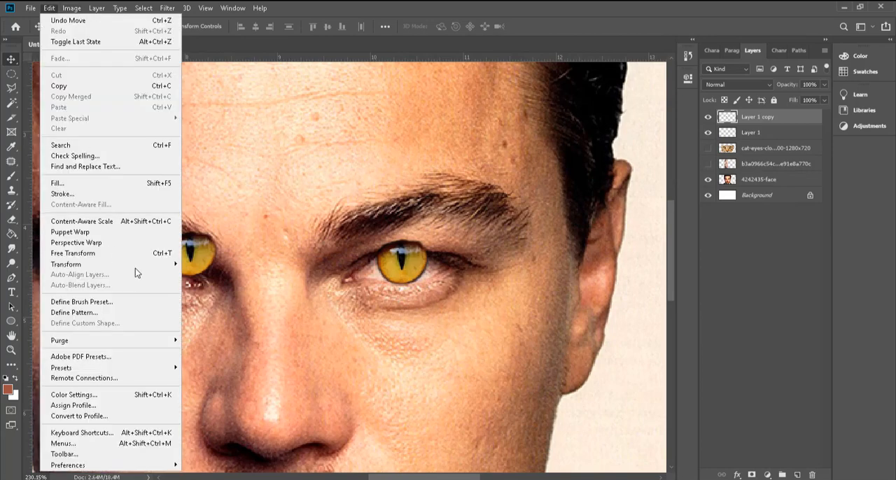
mouse_move(136, 266)
left_click(248, 392)
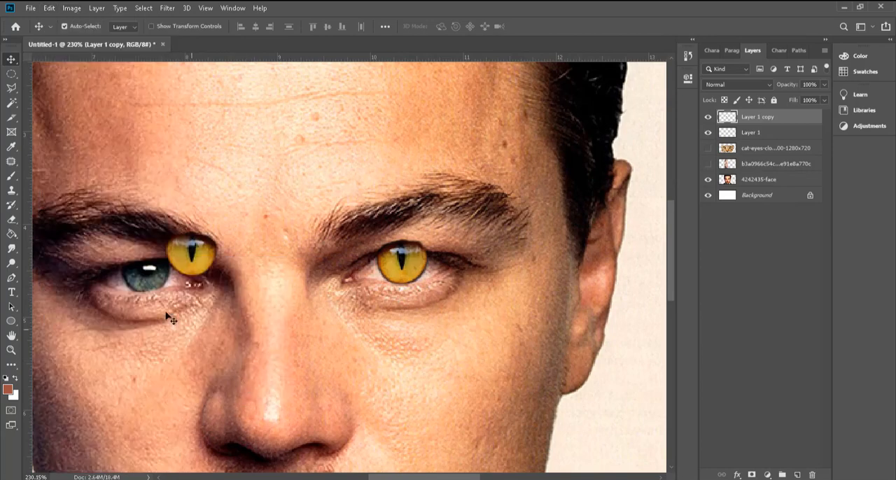
scroll(190, 253, "up", 5)
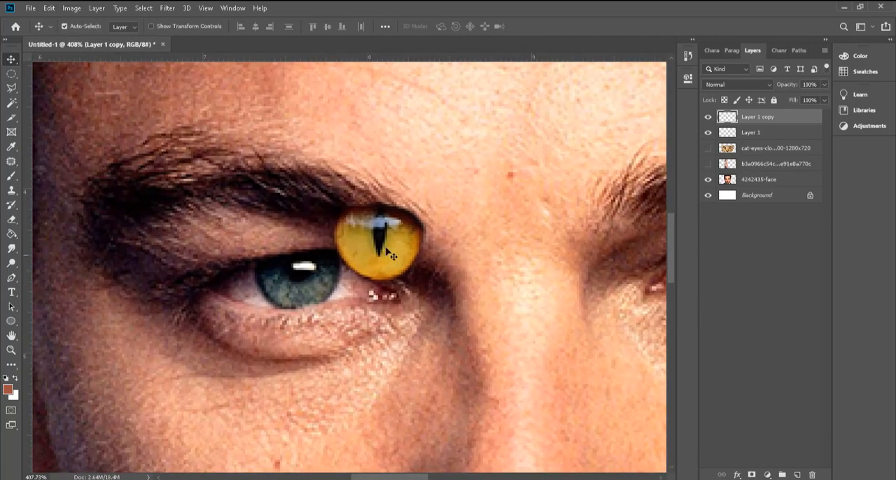
left_click_drag(386, 252, 301, 280)
scroll(210, 285, "down", 7)
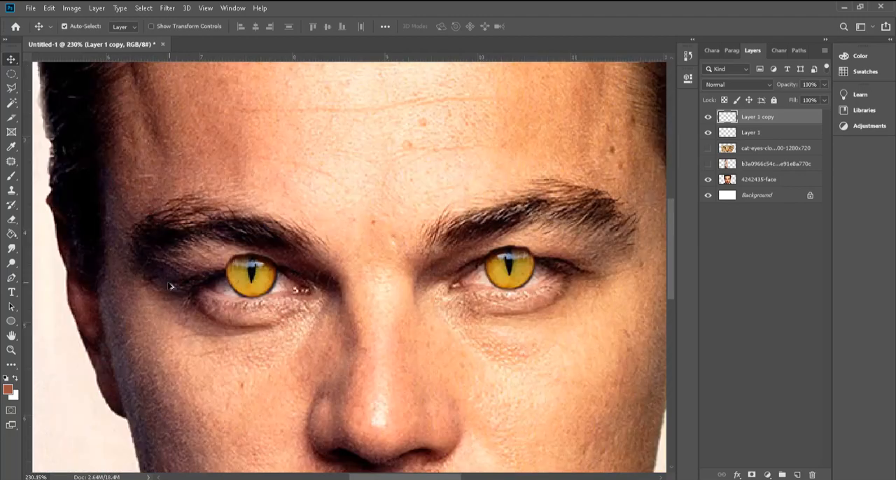
Step: Merge the two cat-iris layers into one and compare the eyes with the merged layer hidden and shown
scroll(491, 288, "up", 6)
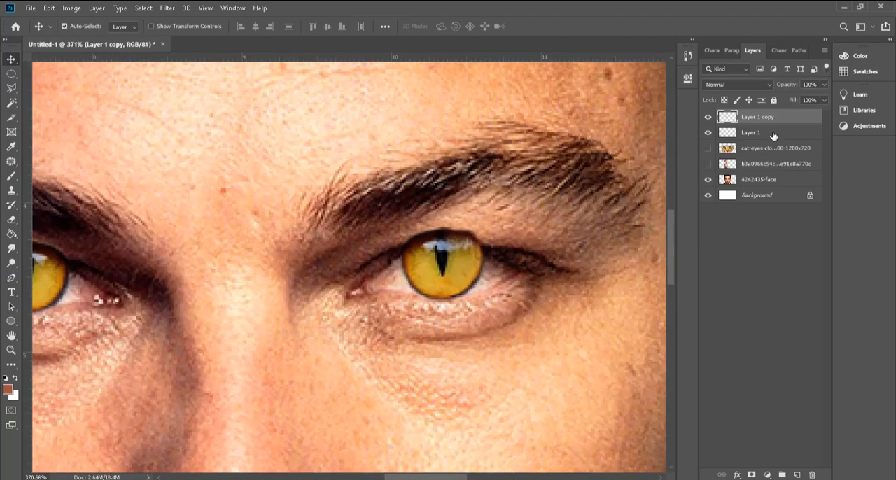
left_click(773, 135, "shift")
right_click(770, 129)
left_click(689, 339)
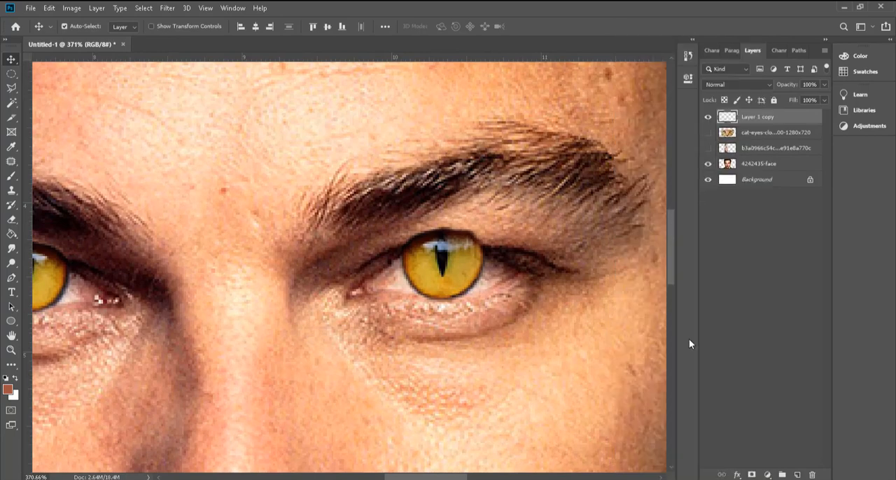
left_click(708, 117)
left_click(708, 117)
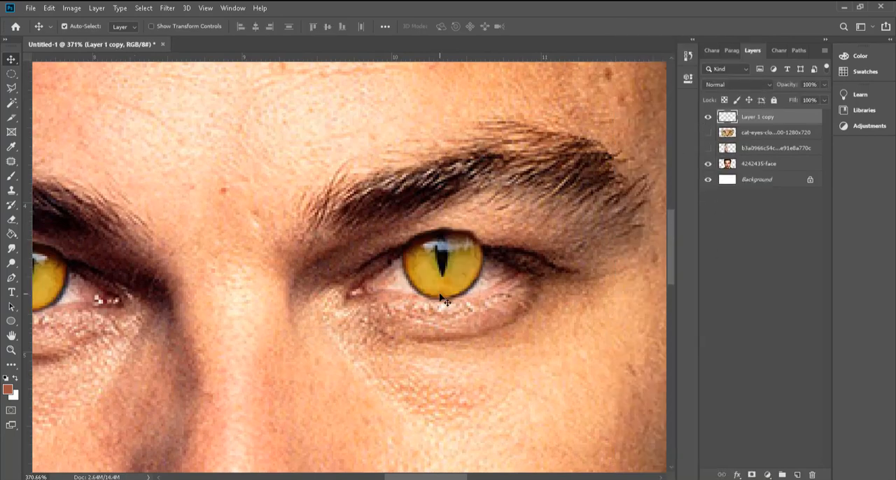
Step: Lower the merged cat-iris layer's opacity to 81%
left_click(15, 79)
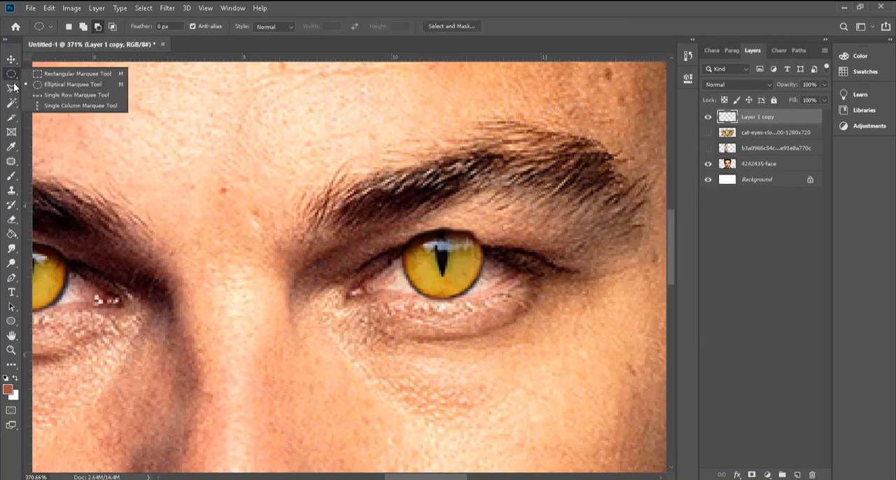
left_click(14, 89)
scroll(523, 243, "up", 4)
scroll(524, 244, "up", 2)
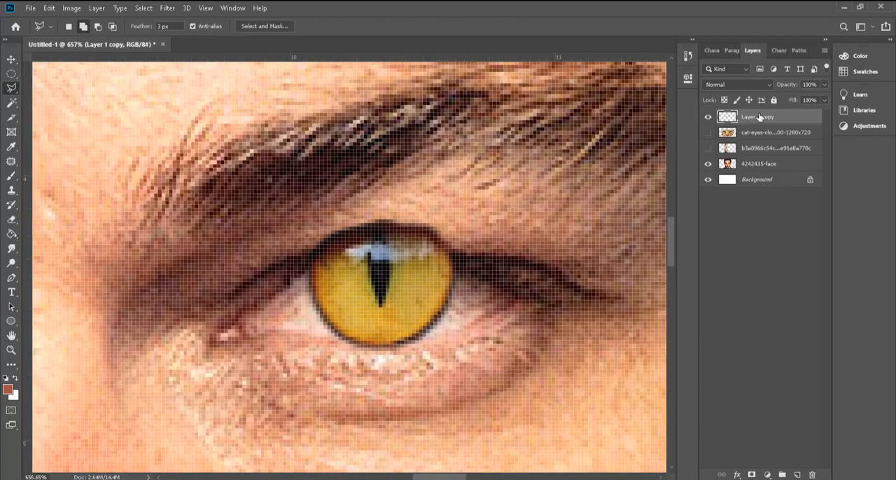
scroll(807, 84, "down", 15)
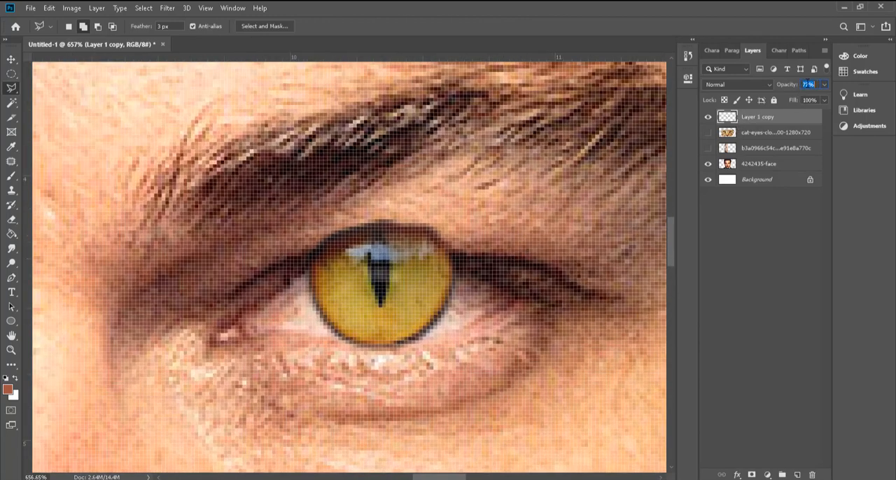
scroll(808, 83, "up", 8)
Step: Hide the cat-iris layer and outline the upper eyelid above the right-hand eye with the Polygonal Lasso, following the lid's lower edge
left_click(709, 117)
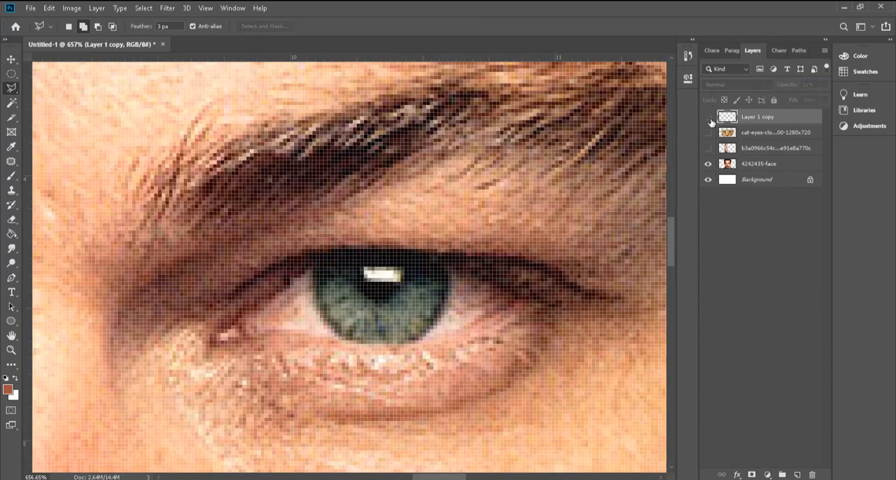
left_click(708, 117)
left_click(709, 117)
left_click(310, 273)
left_click(378, 252)
left_click(415, 251)
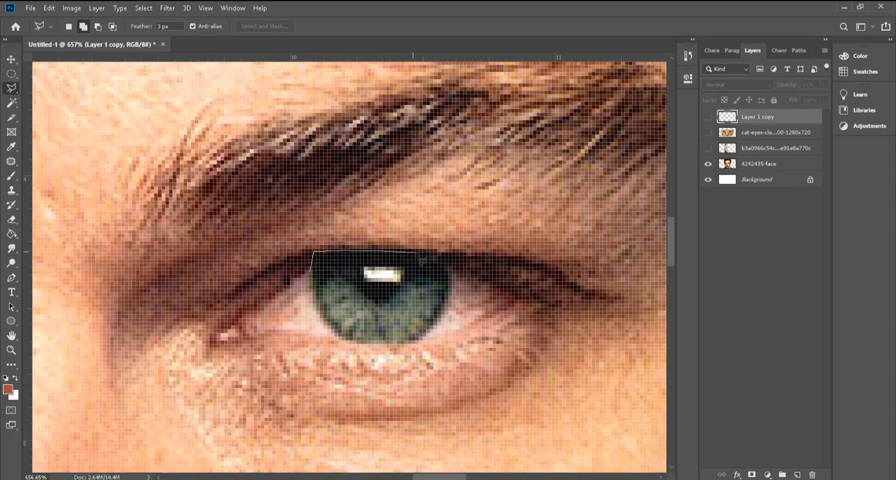
left_click(476, 283)
left_click(511, 260)
left_click(511, 198)
left_click(441, 155)
left_click(338, 164)
left_click(294, 230)
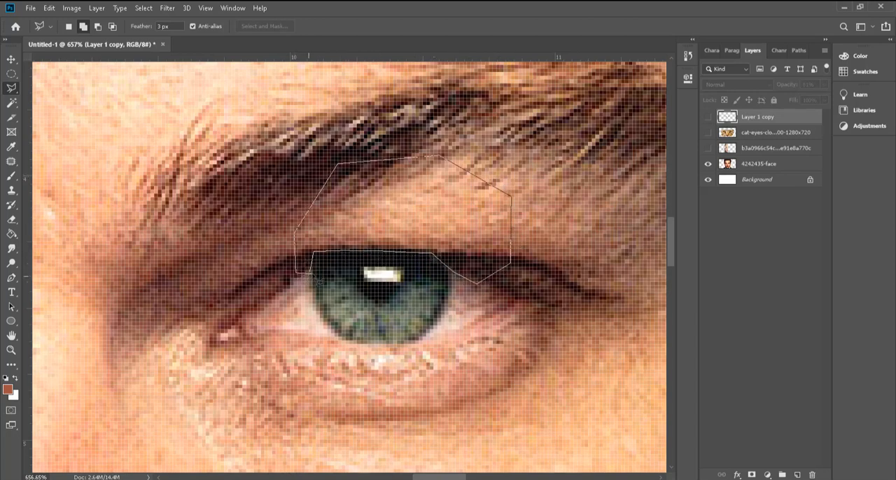
left_click(311, 273)
Step: Add the upper eyelid above the other eye to the selection with the Polygonal Lasso, following the lid's lower edge
scroll(523, 316, "down", 10)
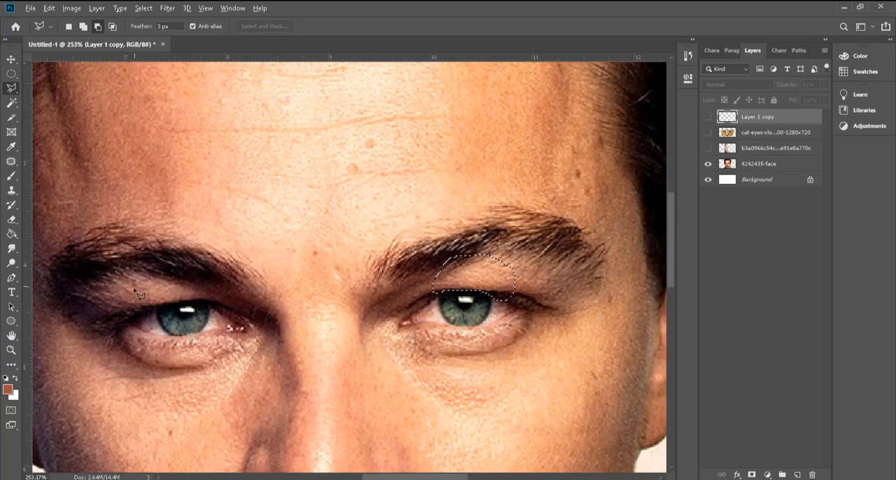
scroll(138, 295, "up", 3)
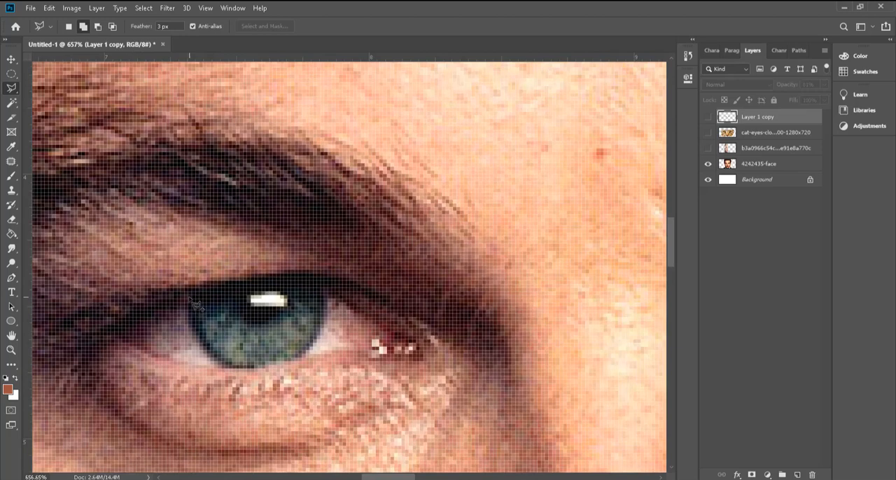
left_click(190, 296)
left_click(199, 285)
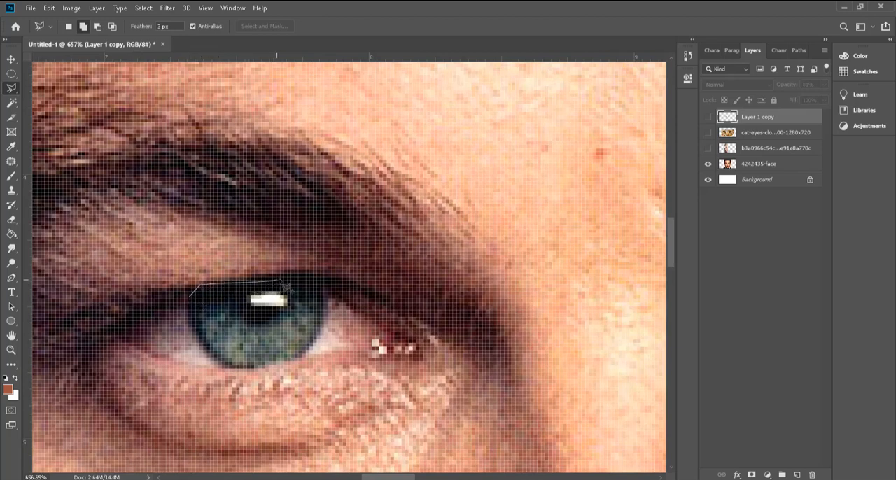
left_click(285, 278)
left_click(302, 278)
left_click(326, 283)
left_click(341, 279)
left_click(361, 261)
left_click(370, 221)
left_click(360, 200)
left_click(305, 180)
left_click(245, 169)
left_click(187, 176)
left_click(144, 265)
left_click(154, 310)
left_click(190, 298)
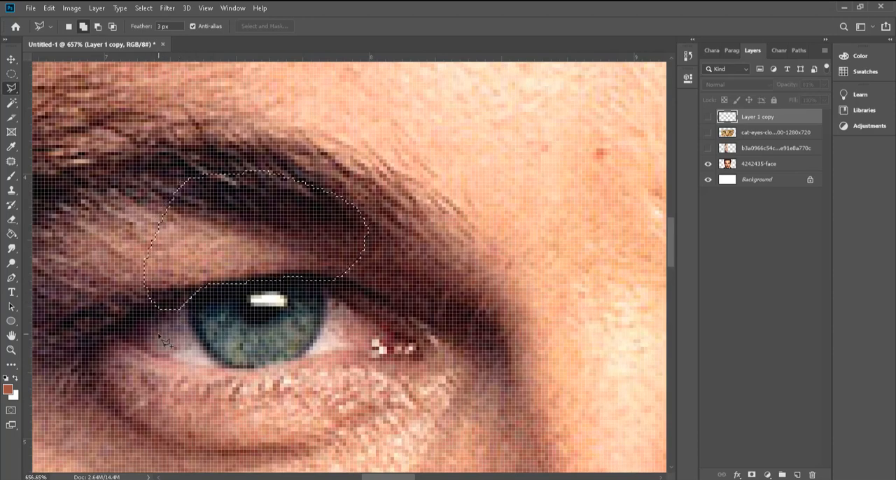
scroll(343, 308, "down", 5)
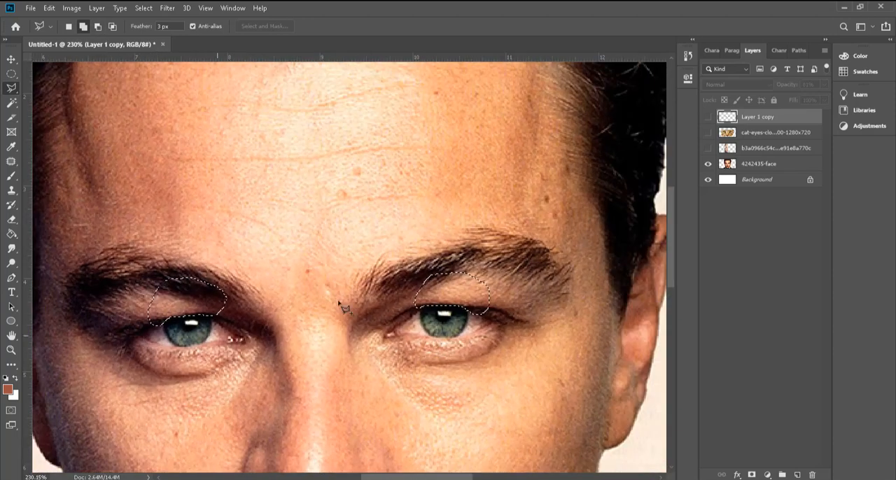
Step: Show the cat-iris layer again, delete the iris parts overlapping the selected eyelids, and deselect
left_click(708, 116)
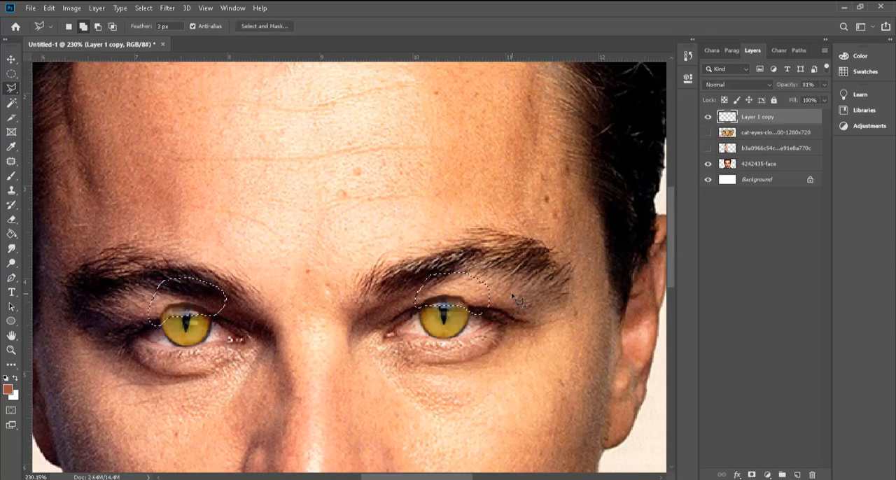
key("ctrl+d")
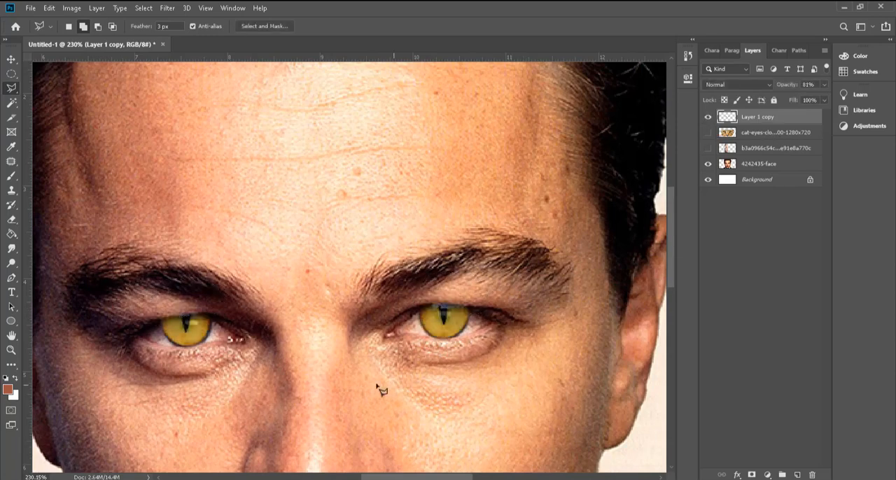
scroll(382, 391, "down", 4)
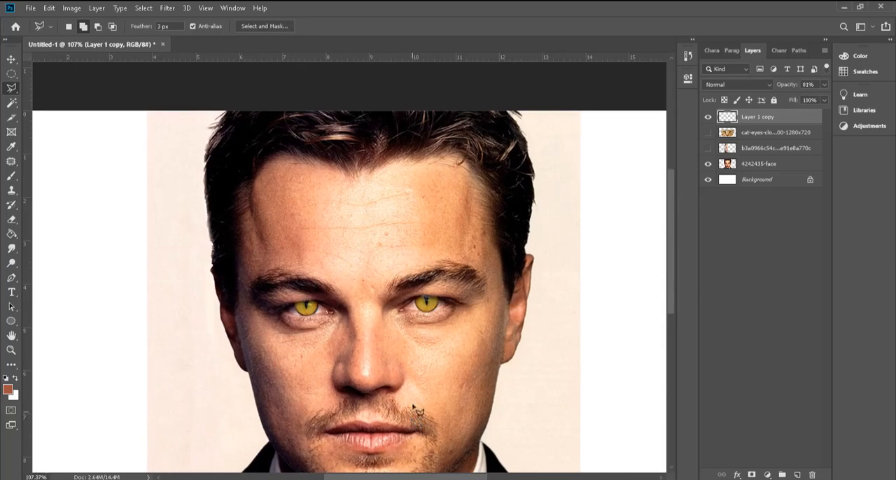
Step: Try erasing on the right-hand cat iris with the 150 px Eraser, and undo the stroke
scroll(415, 329, "up", 6)
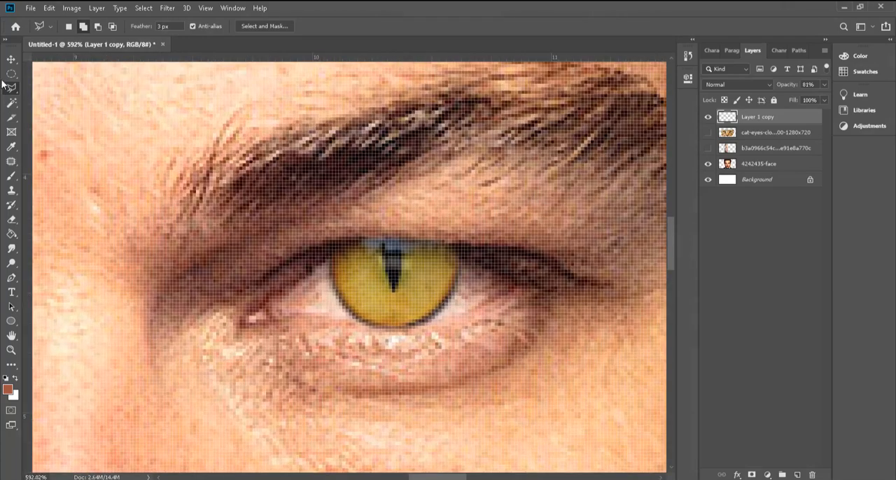
left_click(12, 60)
key("e")
key("alt+e")
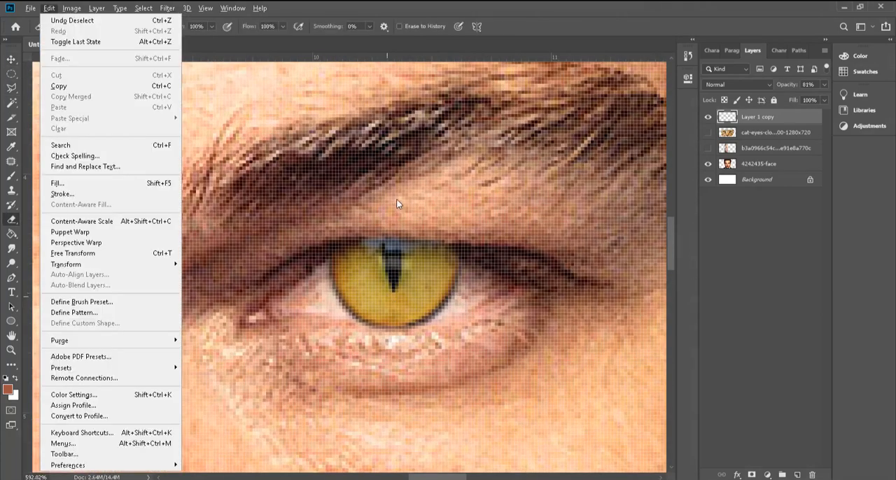
left_click(398, 274)
key("ctrl+z")
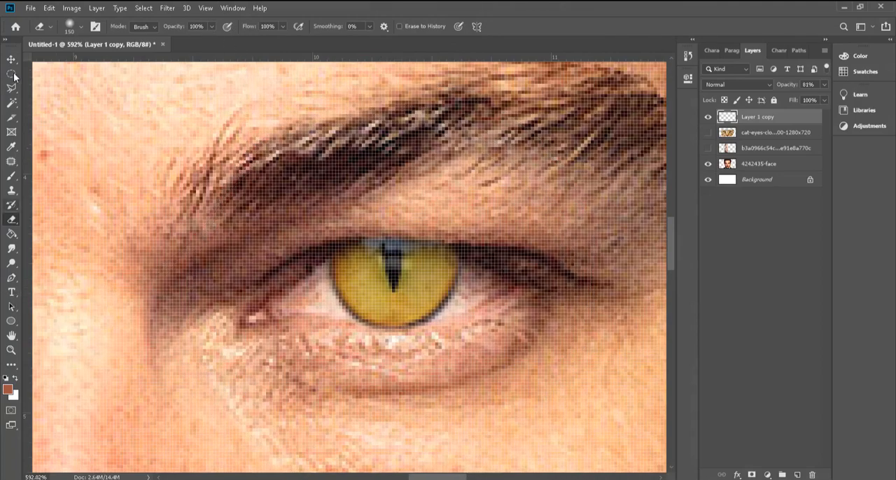
Step: Set the Eraser's brush size to 6 px for fine work along the upper edges of both cat irises
scroll(355, 295, "down", 2)
scroll(393, 281, "down", 1)
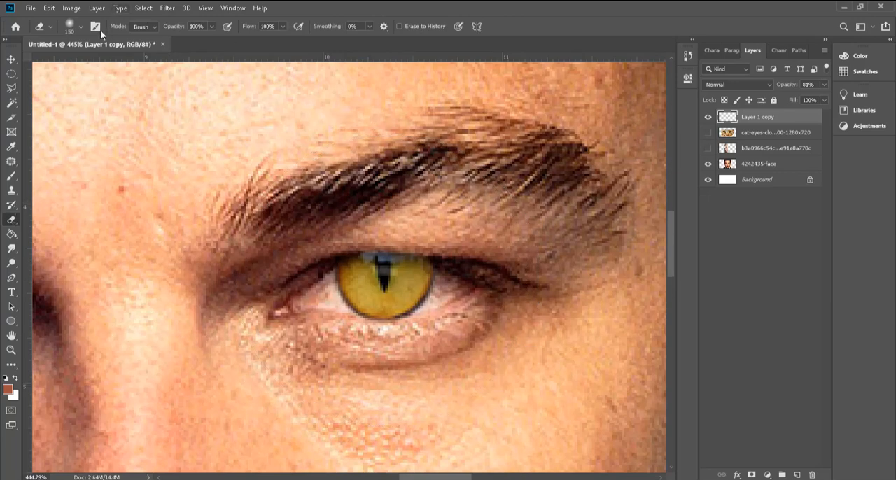
left_click(81, 26)
left_click_drag(79, 59, 68, 64)
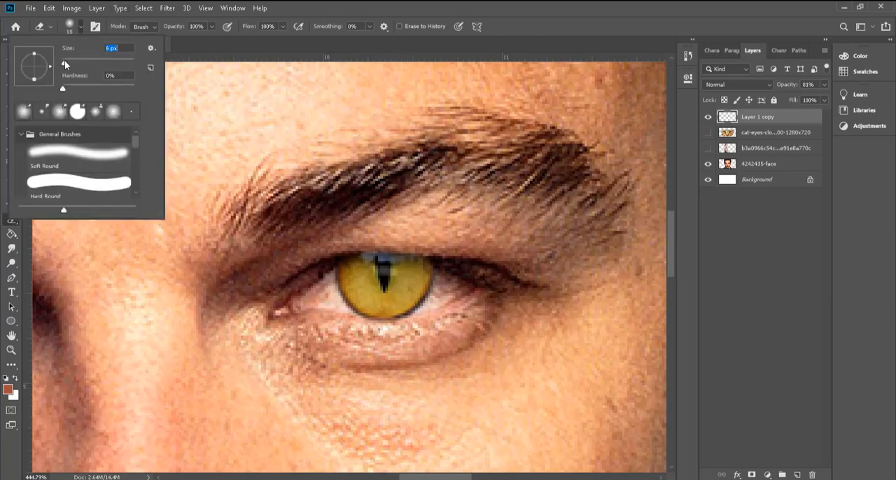
left_click(394, 180)
scroll(397, 252, "up", 9)
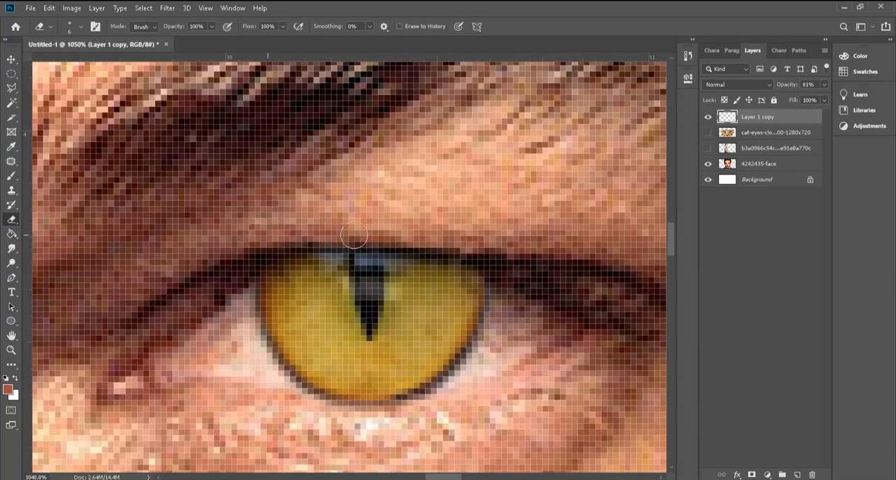
scroll(514, 268, "down", 10)
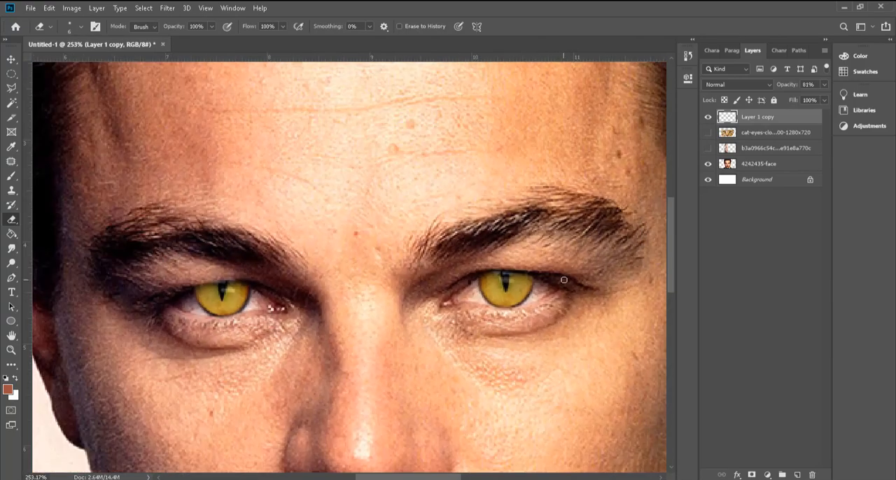
scroll(219, 310, "up", 7)
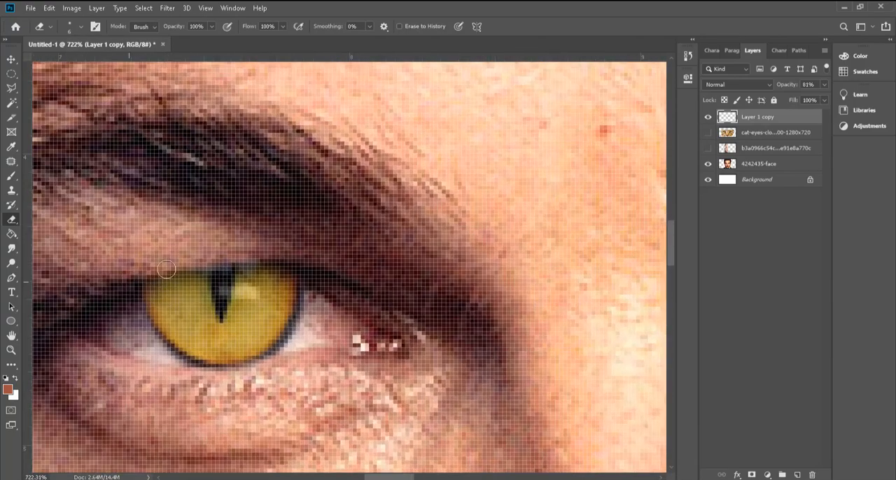
scroll(572, 308, "down", 10)
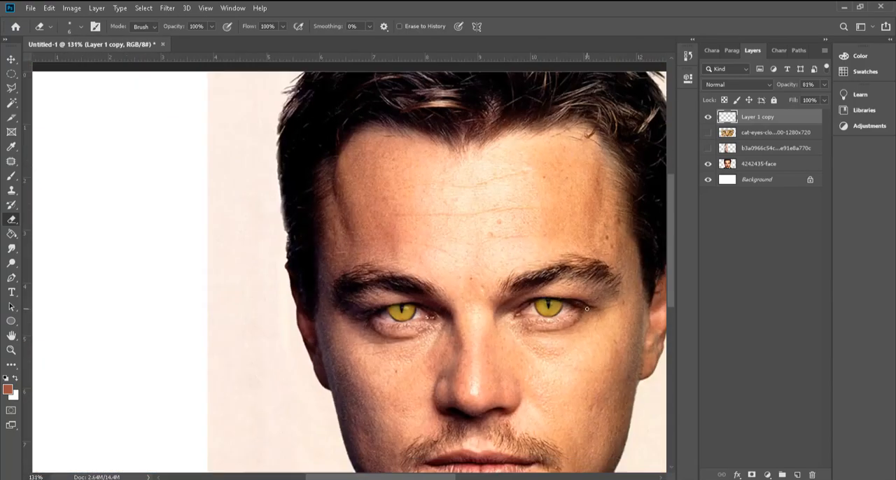
Step: Set the blend mode of the cat-iris layer to Screen and deselect the layer with the Move tool
scroll(576, 377, "down", 2)
scroll(352, 308, "up", 2)
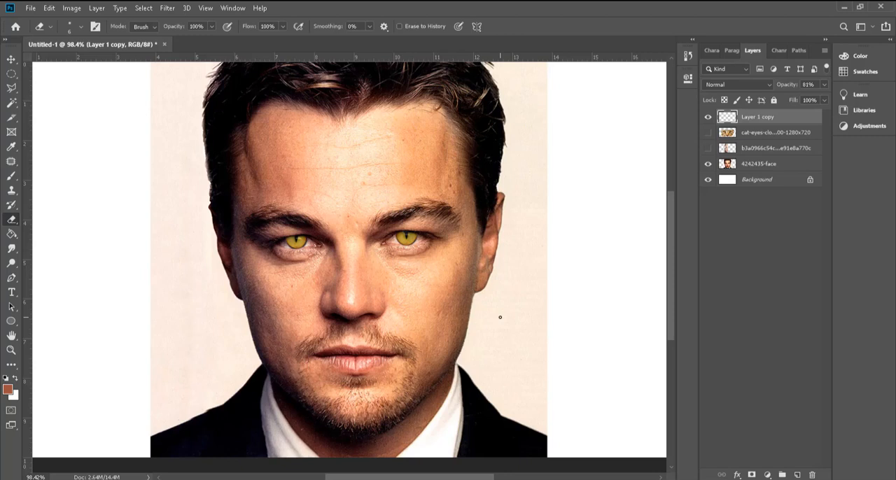
left_click(743, 84)
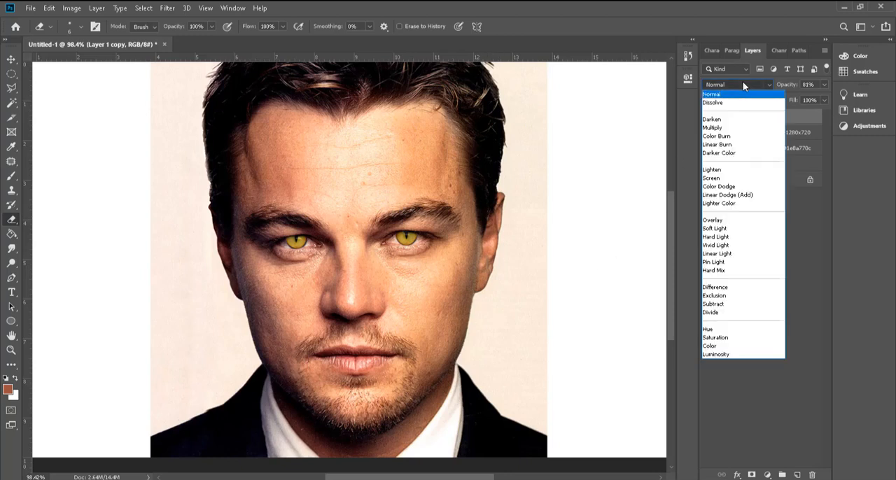
left_click(744, 180)
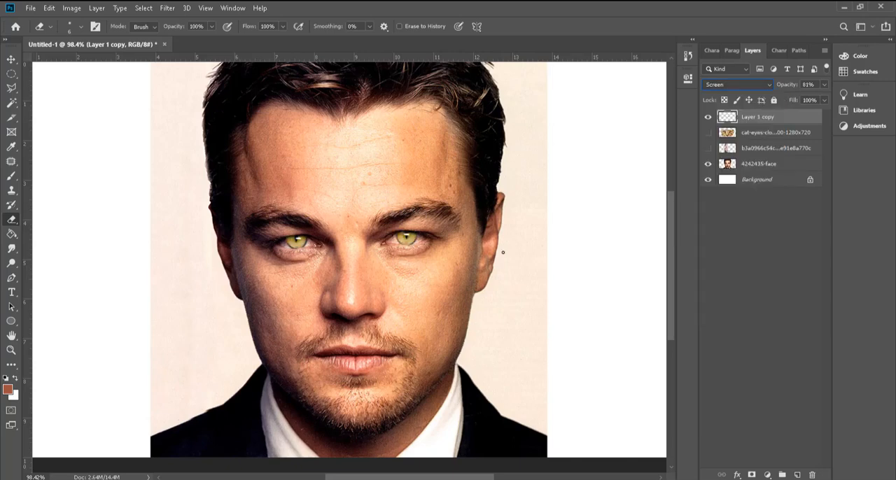
left_click(11, 60)
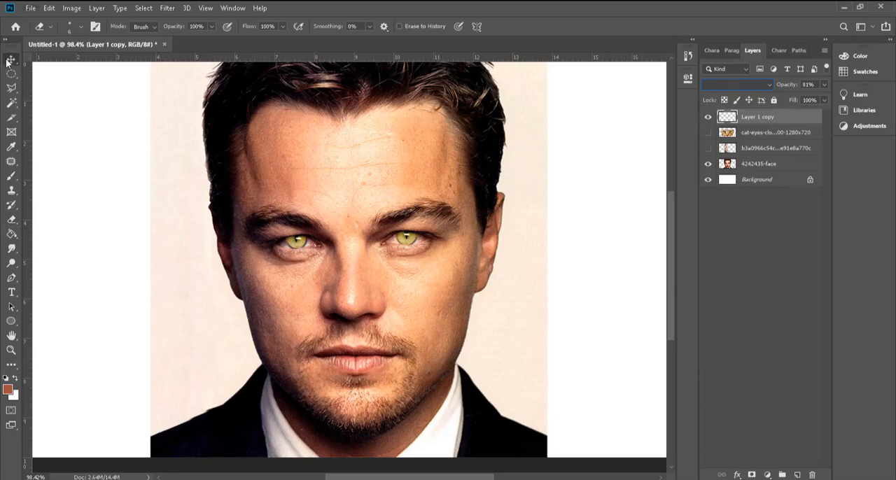
left_click(105, 150)
scroll(280, 277, "up", 7)
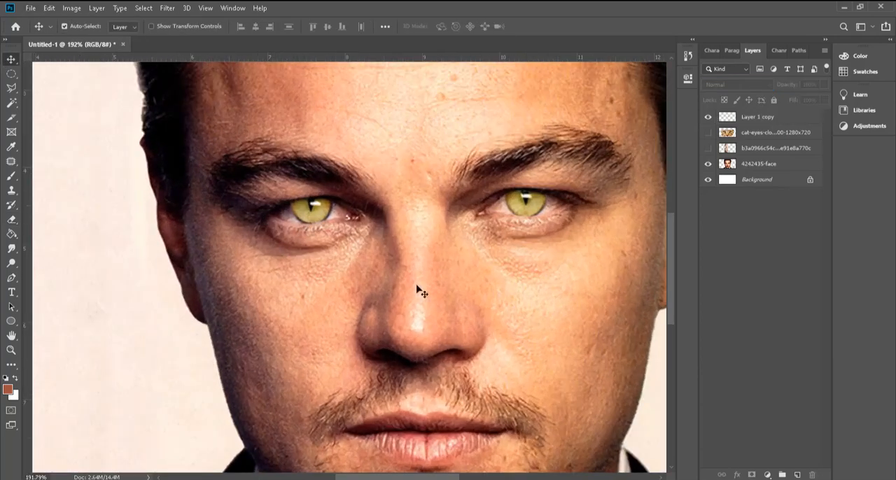
scroll(308, 297, "down", 7)
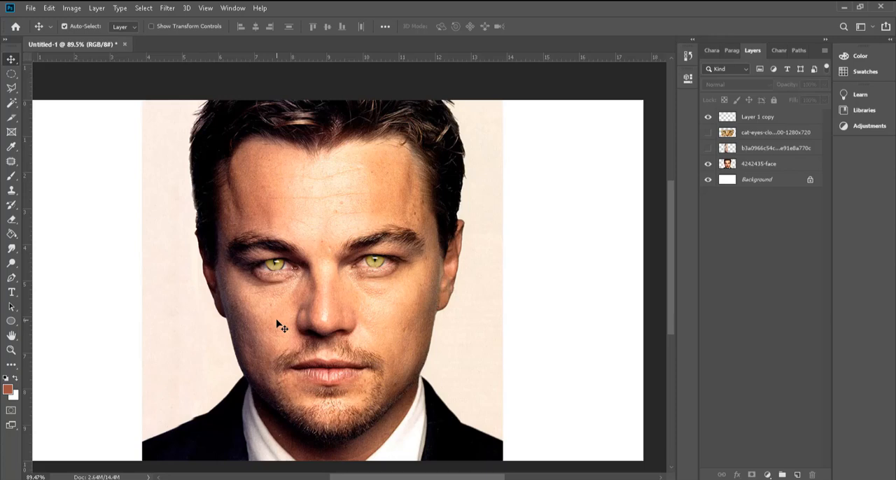
scroll(280, 326, "up", 6)
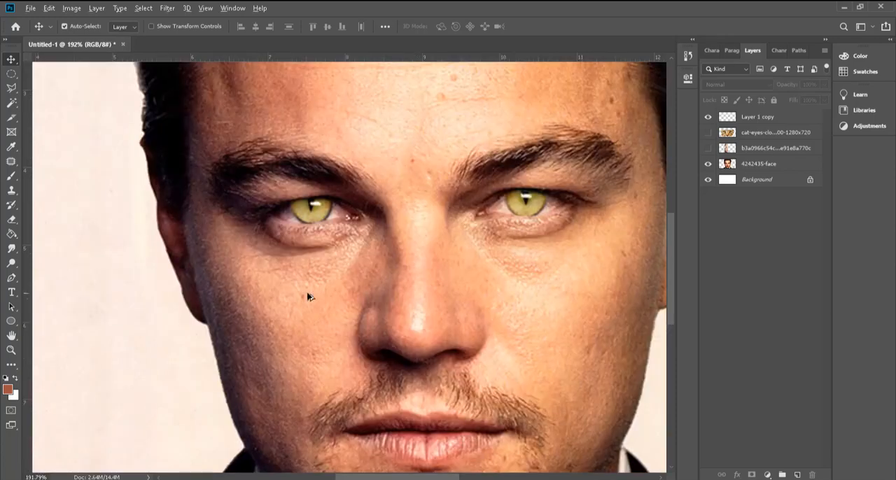
scroll(304, 296, "down", 4)
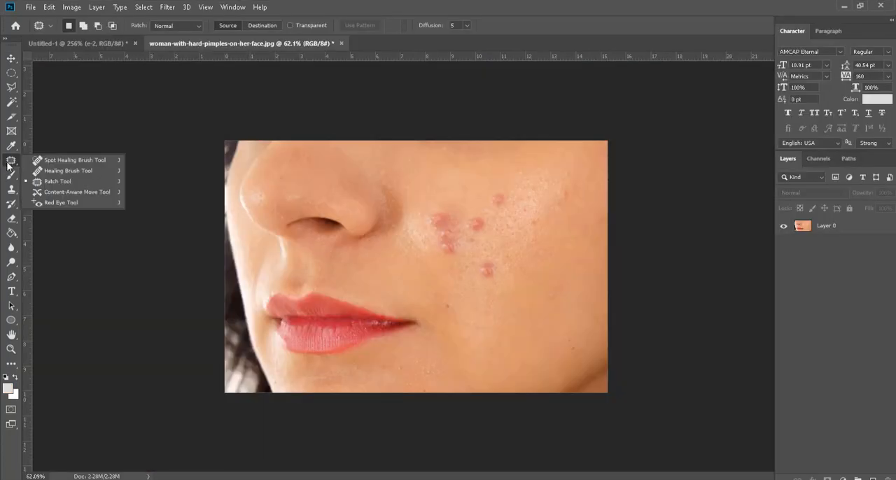
Step: Outline the lowest pimple on the woman's cheek with the Patch tool and try to patch it
left_click(63, 181)
scroll(455, 270, "up", 5)
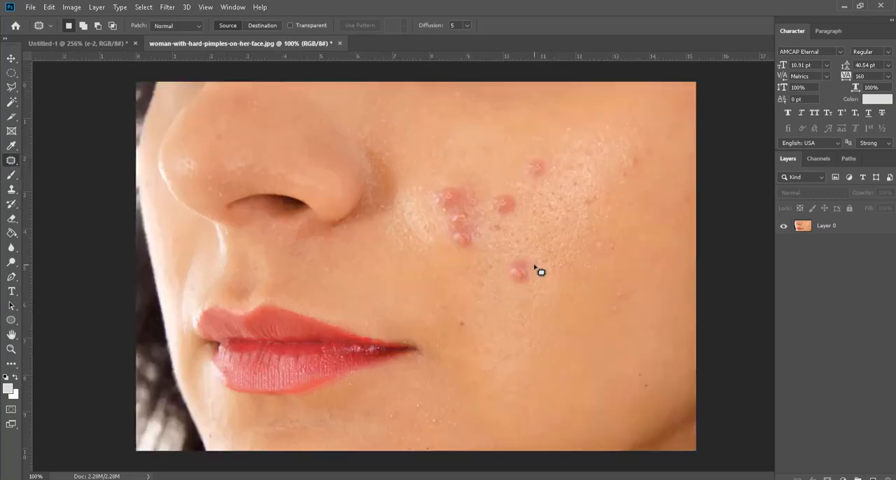
scroll(390, 254, "up", 1)
scroll(389, 253, "down", 4)
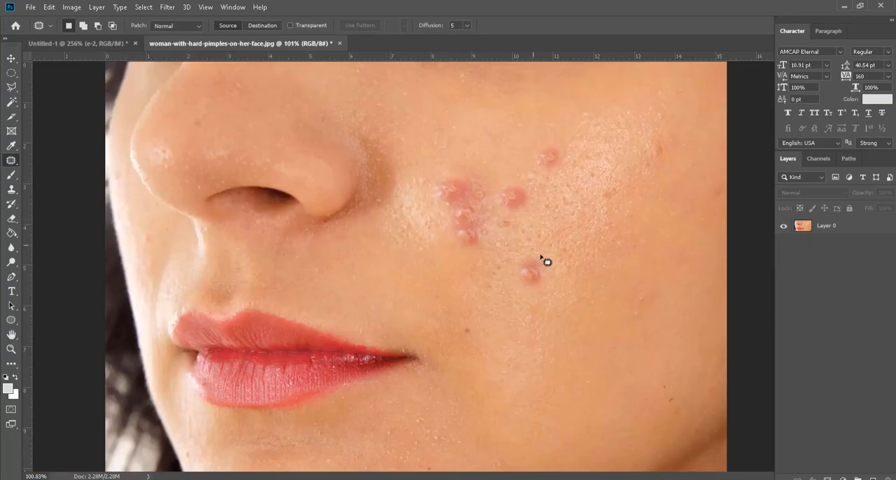
mouse_move(541, 252)
left_mouse_down()
mouse_move(517, 272)
mouse_move(529, 291)
mouse_move(556, 281)
mouse_move(552, 260)
mouse_move(532, 250)
mouse_move(536, 285)
left_mouse_up()
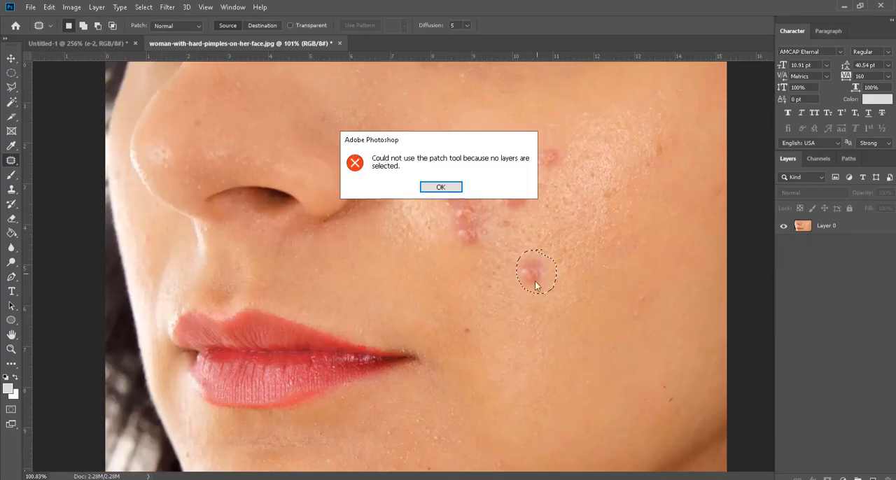
left_click(441, 187)
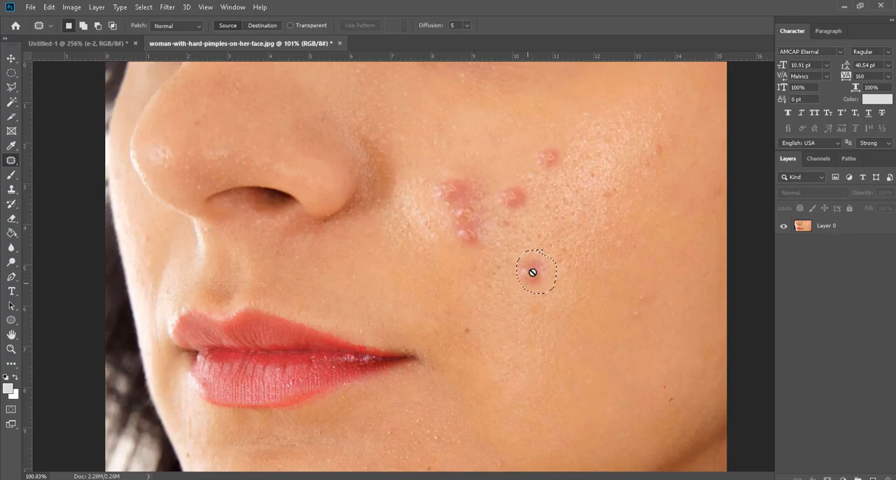
left_click_drag(532, 272, 536, 287)
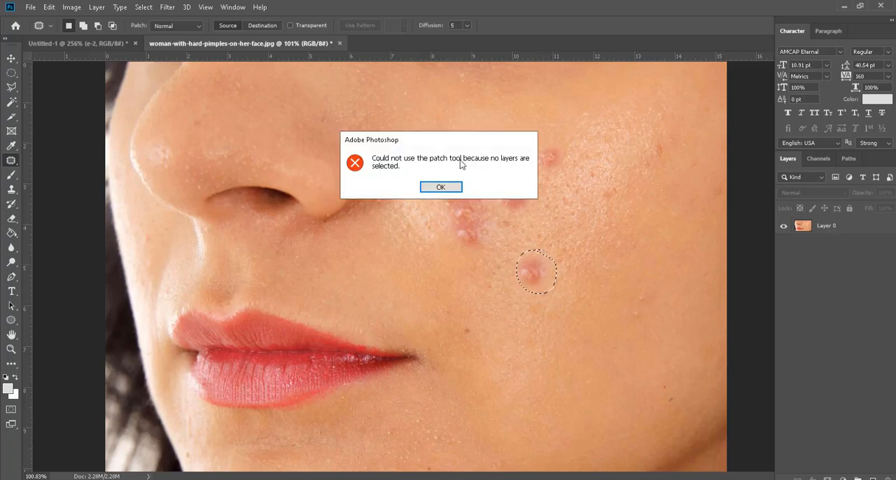
left_click(440, 187)
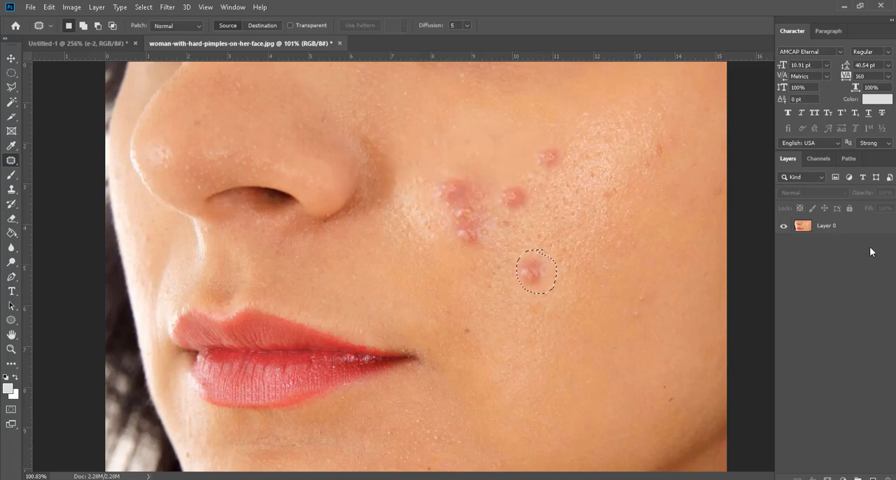
Step: Select Layer 0, patch the outlined pimple with clean skin from just below it, and deselect
left_click(840, 226)
left_click_drag(540, 284, 506, 341)
key("ctrl+d")
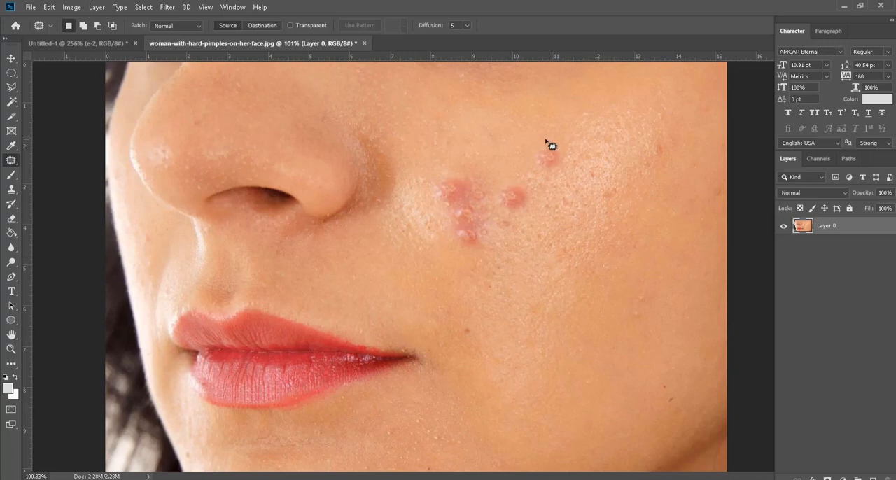
Step: Patch the uppermost cheek pimple and the single pimple below it with clean surrounding skin, deselecting after each patch
mouse_move(546, 141)
left_mouse_down()
mouse_move(532, 176)
mouse_move(560, 171)
mouse_move(547, 140)
left_mouse_up()
key("ctrl+d")
mouse_move(523, 188)
left_mouse_down()
mouse_move(493, 199)
mouse_move(501, 215)
mouse_move(523, 187)
mouse_move(513, 190)
mouse_move(554, 217)
mouse_move(511, 190)
mouse_move(520, 214)
mouse_move(523, 185)
left_mouse_up()
key("ctrl+d")
mouse_move(521, 200)
left_mouse_down()
mouse_move(548, 215)
mouse_move(517, 234)
mouse_move(514, 211)
left_mouse_up()
key("ctrl+d")
Step: Patch the cluster of pimples beside the nose with clean skin from the upper cheek
mouse_move(508, 224)
left_mouse_down()
mouse_move(523, 232)
mouse_move(486, 250)
mouse_move(488, 208)
left_mouse_up()
key("ctrl+d")
mouse_move(476, 176)
left_mouse_down()
mouse_move(519, 168)
mouse_move(493, 175)
left_mouse_up()
key("ctrl+d")
mouse_move(486, 189)
left_mouse_down()
mouse_move(506, 172)
mouse_move(534, 194)
mouse_move(533, 169)
mouse_move(582, 140)
mouse_move(553, 132)
left_mouse_up()
key("ctrl+d")
key("ctrl+d")
Step: Patch the uneven skin on the upper and middle cheek where the pimples were, using smoother neighbouring skin
key("ctrl+d")
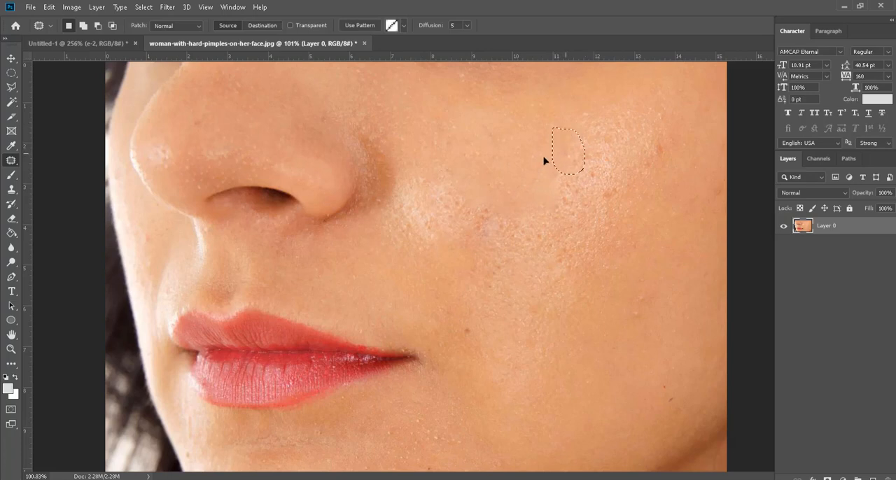
mouse_move(607, 204)
left_mouse_down()
mouse_move(584, 231)
mouse_move(594, 194)
left_mouse_up()
left_click_drag(584, 225, 621, 216)
mouse_move(568, 160)
left_mouse_down()
mouse_move(589, 198)
mouse_move(508, 224)
mouse_move(505, 202)
mouse_move(480, 176)
left_mouse_up()
key("ctrl+d")
key("ctrl+d")
mouse_move(516, 221)
left_mouse_down()
mouse_move(520, 205)
mouse_move(496, 190)
left_mouse_up()
key("ctrl+d")
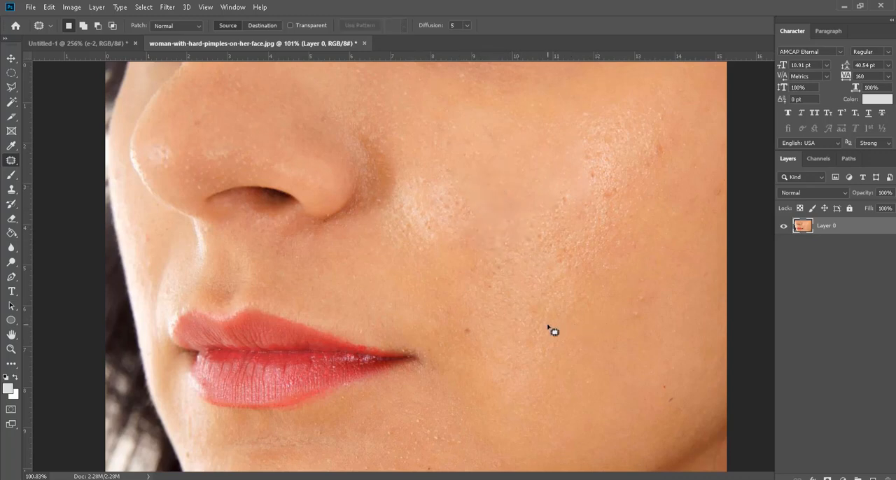
Step: Patch the small dark spot near the corner of the mouth with clean skin above it, and deselect
scroll(458, 316, "down", 5)
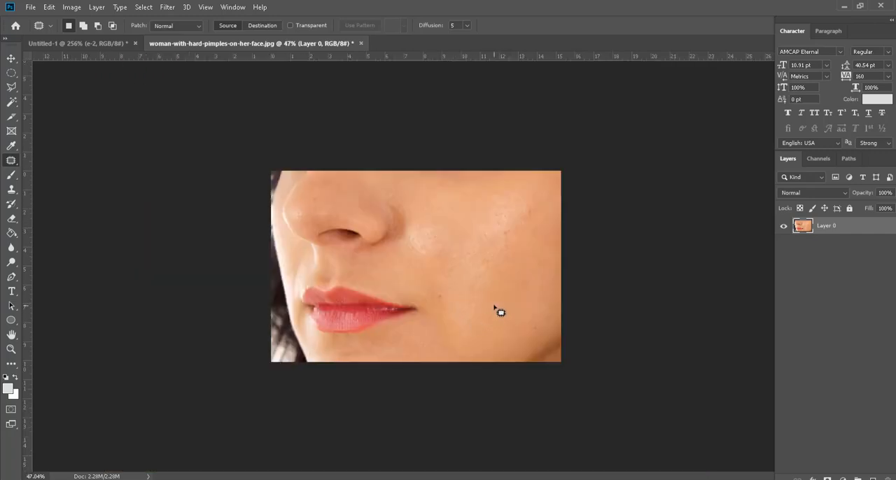
scroll(495, 266, "up", 5)
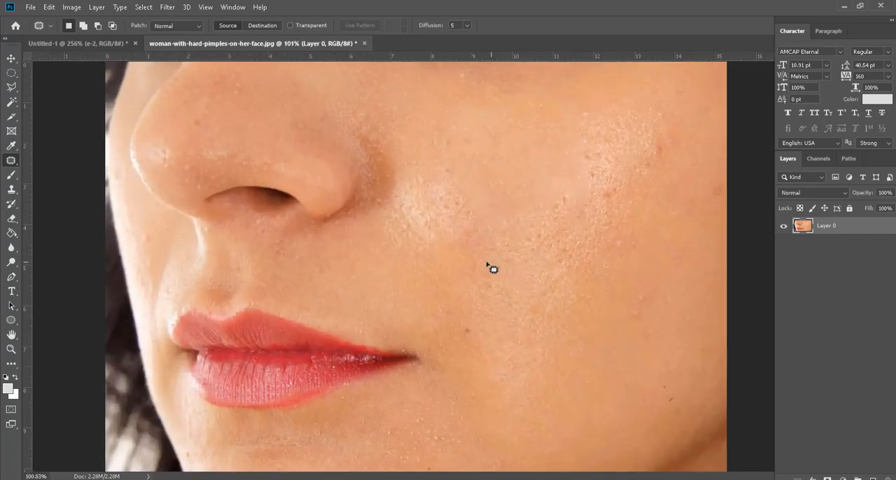
mouse_move(496, 261)
left_mouse_down()
mouse_move(500, 306)
mouse_move(498, 263)
left_mouse_up()
left_click_drag(495, 283, 533, 289)
mouse_move(468, 324)
left_mouse_down()
mouse_move(459, 342)
mouse_move(468, 332)
mouse_move(432, 290)
left_mouse_up()
key("ctrl+d")
Step: Patch the two remaining rough areas in the middle of the cheek with smoother skin from below, and deselect
mouse_move(556, 199)
left_mouse_down()
mouse_move(570, 190)
mouse_move(558, 247)
mouse_move(562, 183)
left_mouse_up()
mouse_move(559, 207)
left_mouse_down()
mouse_move(548, 249)
mouse_move(513, 284)
left_mouse_up()
key("ctrl+d")
mouse_move(521, 206)
left_mouse_down()
mouse_move(516, 218)
mouse_move(532, 224)
left_mouse_up()
left_click_drag(539, 247, 519, 327)
key("ctrl+d")
scroll(474, 308, "down", 7)
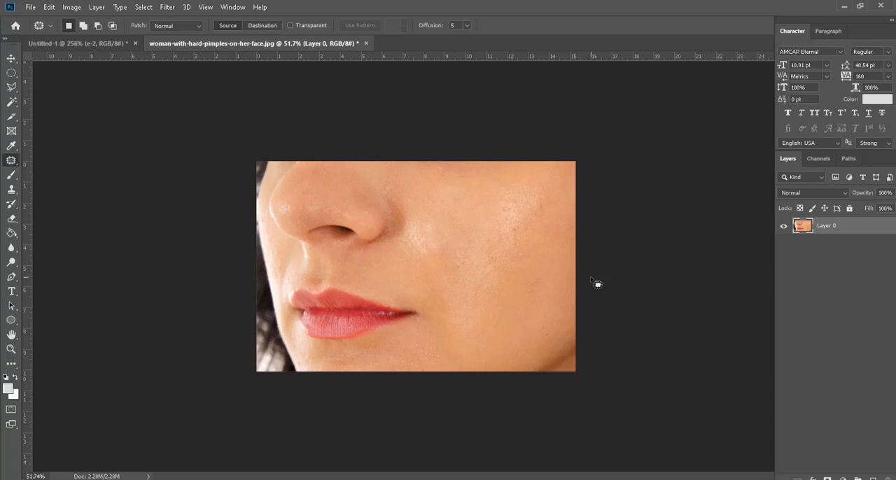
Step: Open the conditions-visage-femme image from the photoshop folder as its own document and convert its Background into a regular layer
right_click(13, 162)
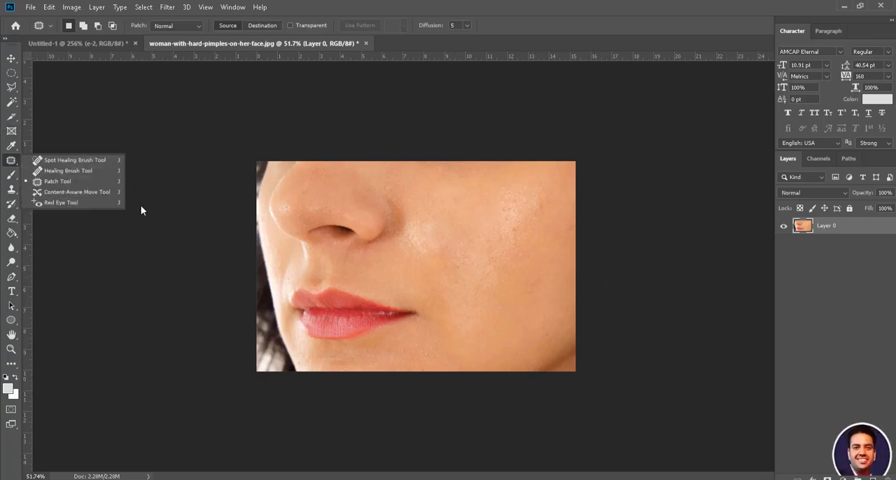
left_click(11, 175)
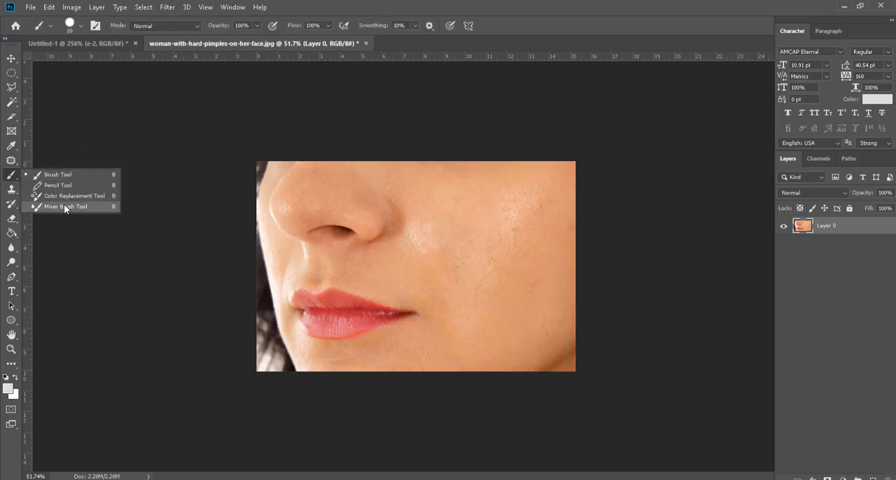
left_click(10, 190)
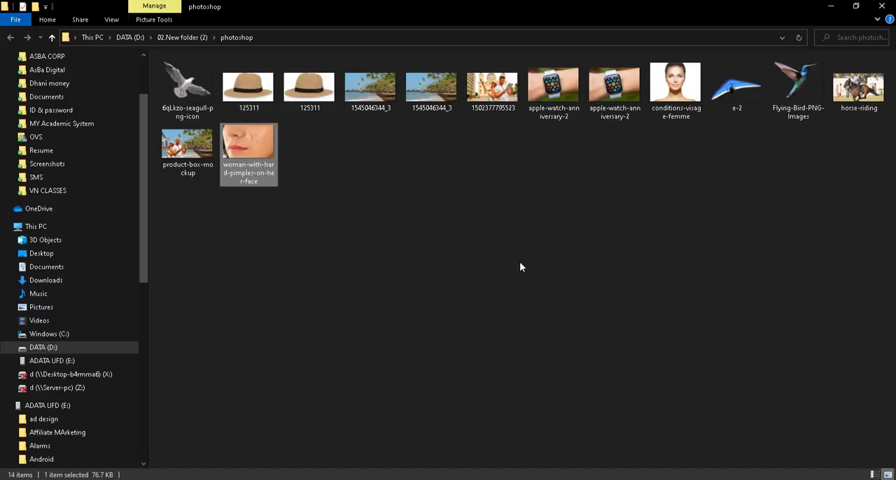
left_click_drag(676, 84, 418, 38)
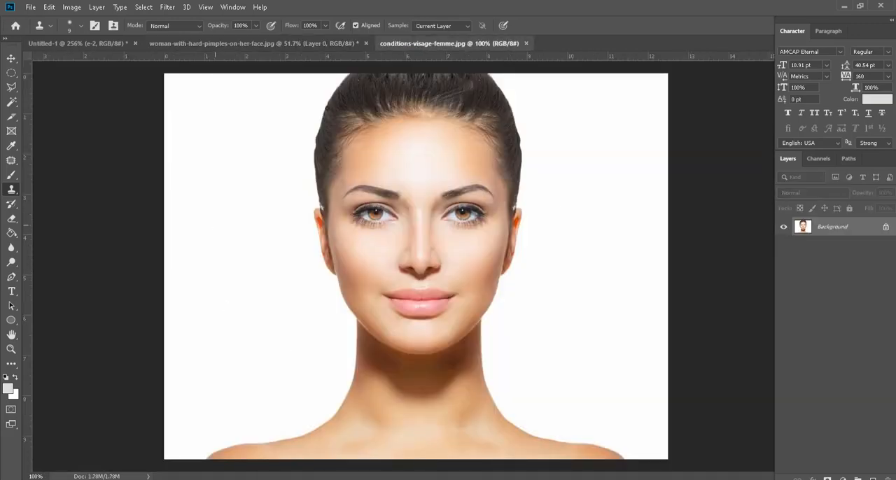
double_click(871, 235)
left_click(535, 145)
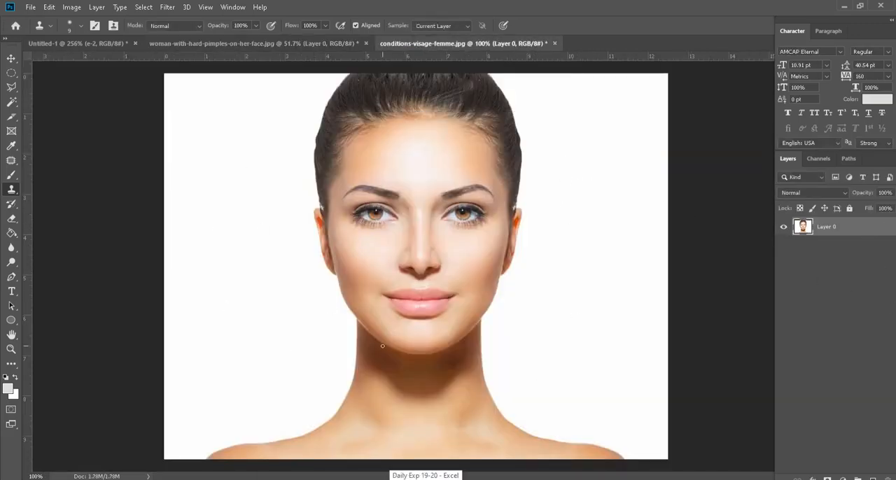
Step: Set the Clone Stamp tool to a 45 px brush and sample the iris of the eye on the image's right side
scroll(474, 192, "up", 3)
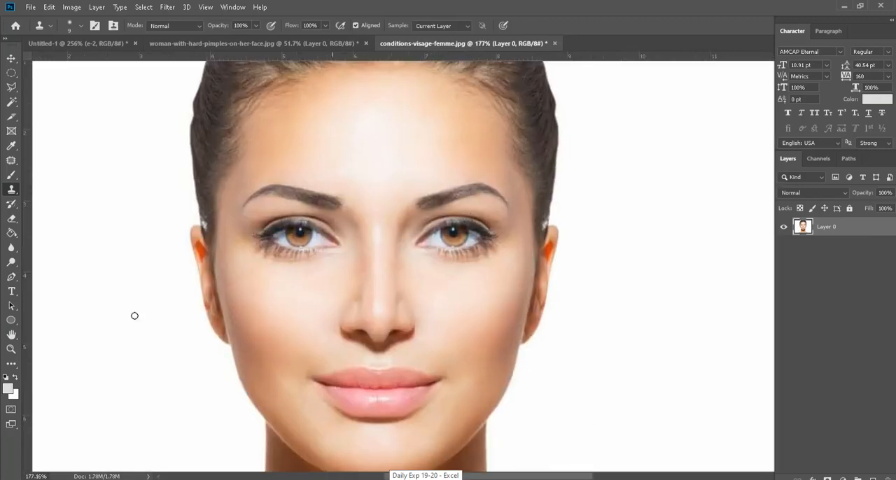
right_click(11, 189)
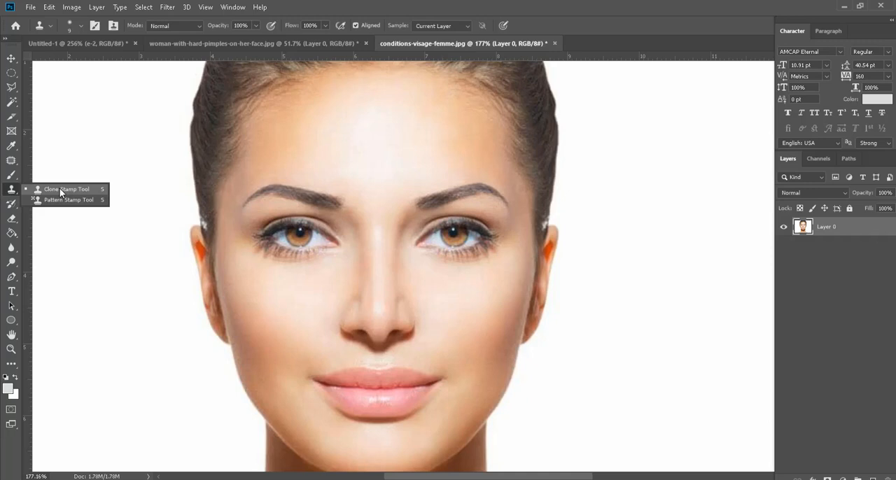
left_click(60, 188)
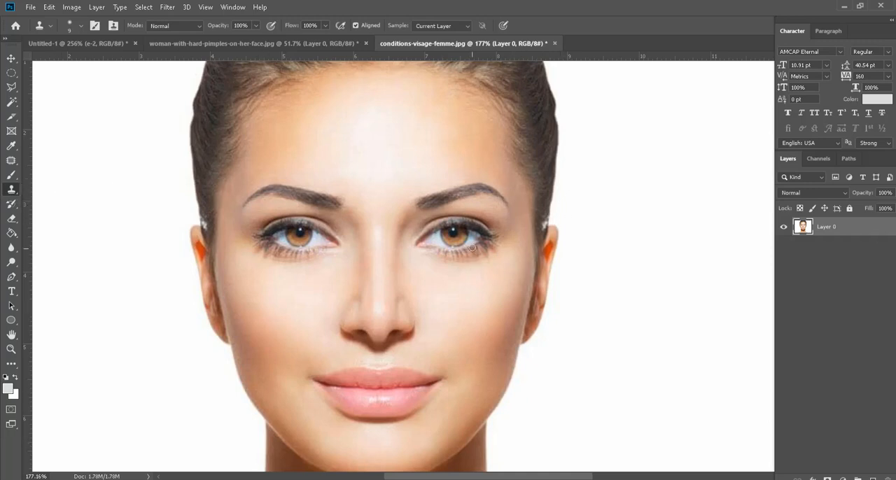
scroll(467, 326, "down", 1)
scroll(457, 278, "up", 1)
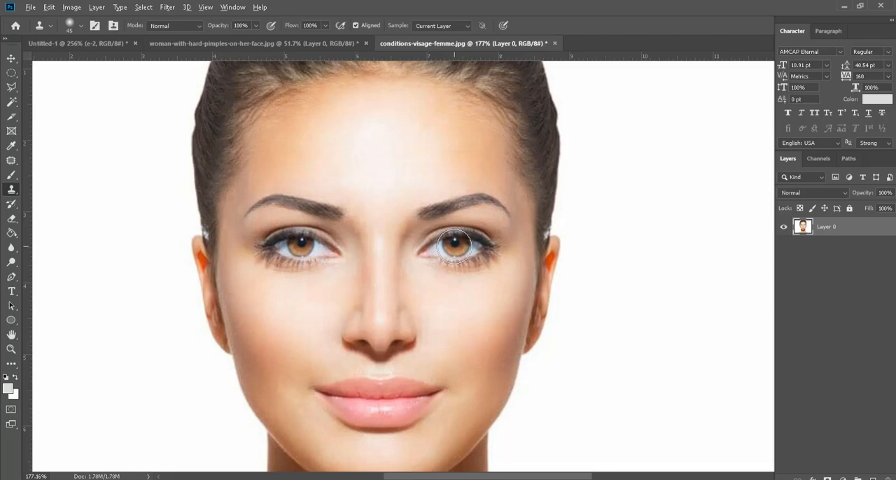
left_click(455, 245, "alt")
Step: Try to clone the sampled eye onto the middle of the forehead, and undo the strokes
left_click(386, 153)
left_click(385, 153, "alt")
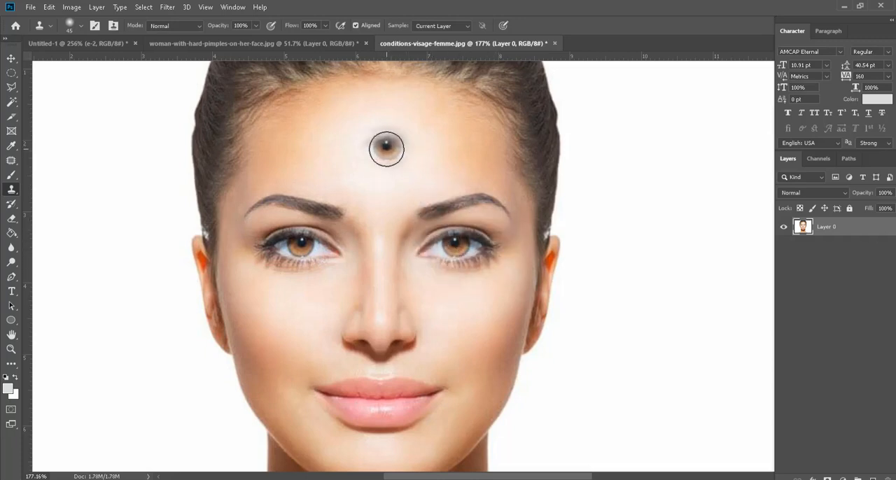
mouse_move(387, 148)
left_mouse_down()
mouse_move(356, 156)
mouse_move(401, 149)
mouse_move(420, 161)
mouse_move(357, 160)
mouse_move(364, 140)
mouse_move(382, 133)
mouse_move(401, 135)
mouse_move(424, 159)
mouse_move(400, 137)
mouse_move(382, 144)
mouse_move(400, 140)
mouse_move(371, 135)
mouse_move(373, 145)
mouse_move(393, 117)
mouse_move(428, 118)
mouse_move(427, 140)
mouse_move(399, 167)
left_mouse_up()
key("ctrl+z")
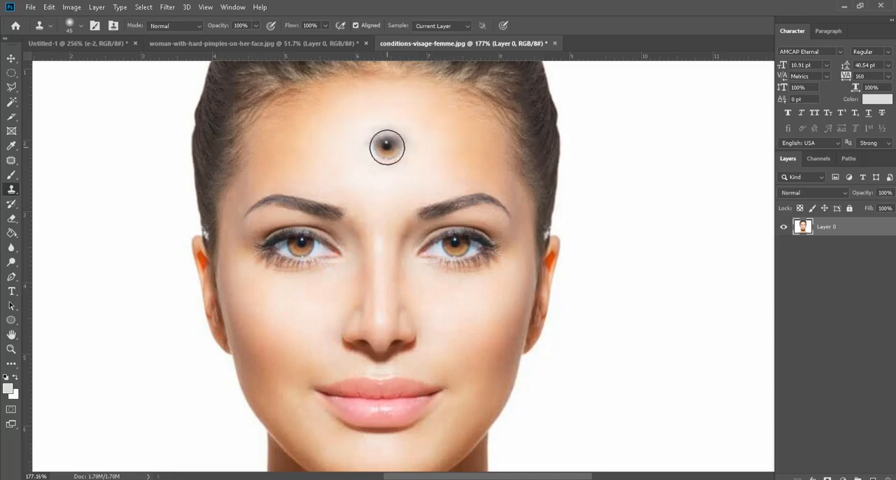
left_click(387, 148)
mouse_move(386, 138)
left_mouse_down()
mouse_move(427, 156)
mouse_move(371, 167)
mouse_move(430, 153)
left_mouse_up()
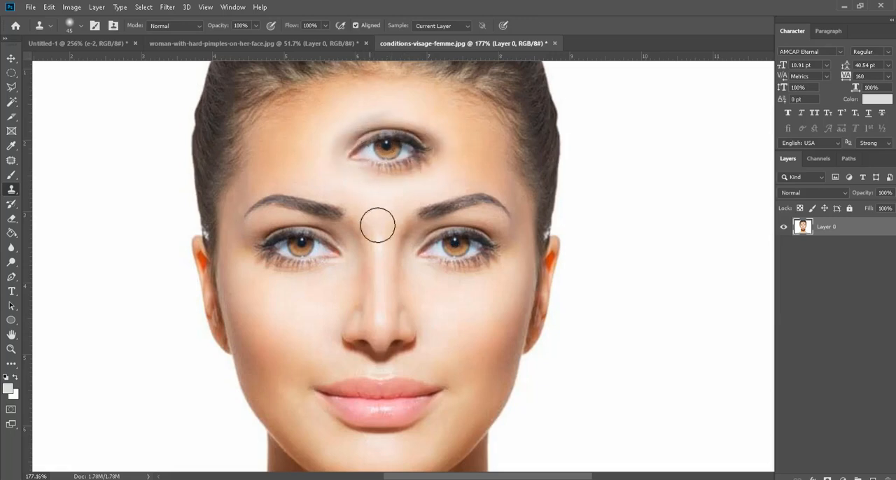
scroll(411, 352, "down", 3)
scroll(411, 353, "down", 2)
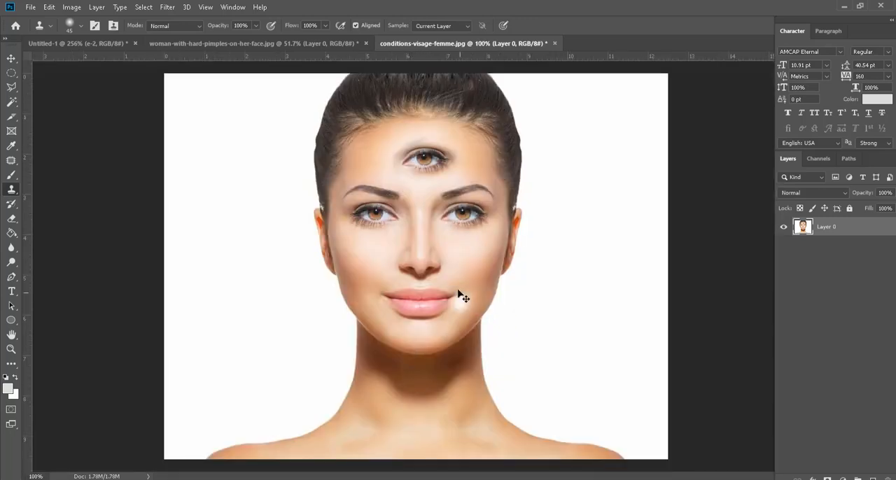
key("ctrl+z")
Step: Clone the complete sampled eye with its lashes onto the middle of the forehead, centred above the eyebrows
scroll(454, 173, "up", 3)
scroll(444, 200, "up", 2)
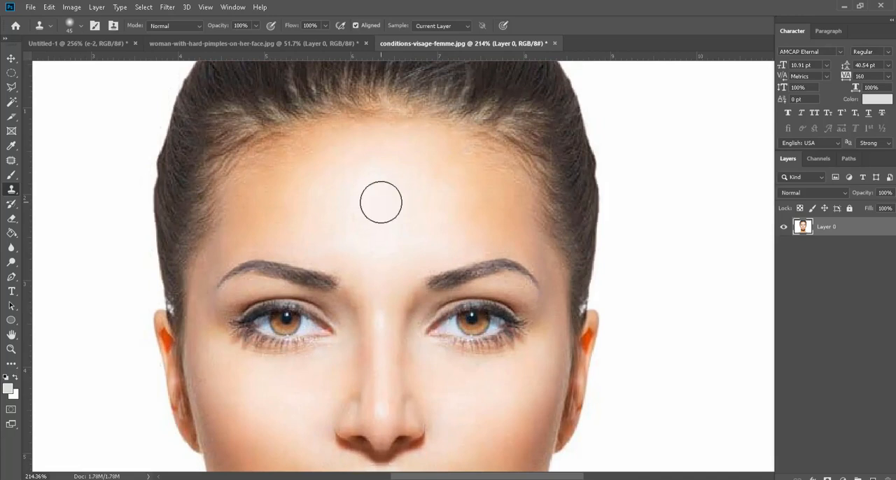
mouse_move(382, 200)
left_mouse_down()
mouse_move(341, 206)
mouse_move(387, 196)
mouse_move(416, 210)
mouse_move(353, 208)
mouse_move(425, 208)
mouse_move(348, 211)
mouse_move(383, 194)
mouse_move(410, 208)
left_mouse_up()
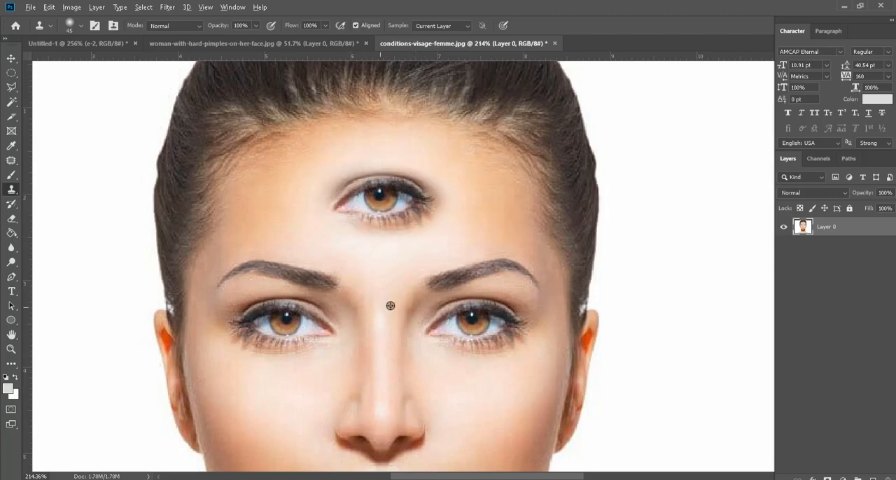
Step: Examine the cloned third eye on the forehead and how its edges blend with the surrounding skin
scroll(389, 301, "down", 5)
scroll(440, 298, "up", 5)
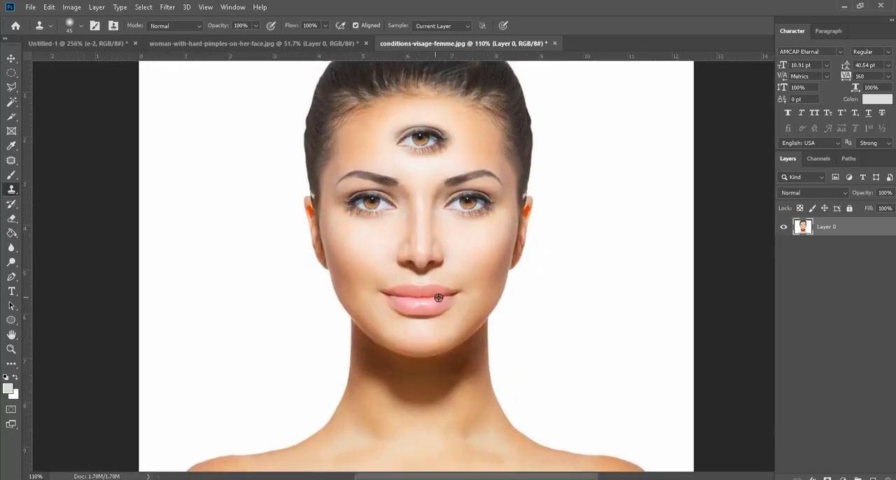
left_click_drag(416, 208, 417, 287)
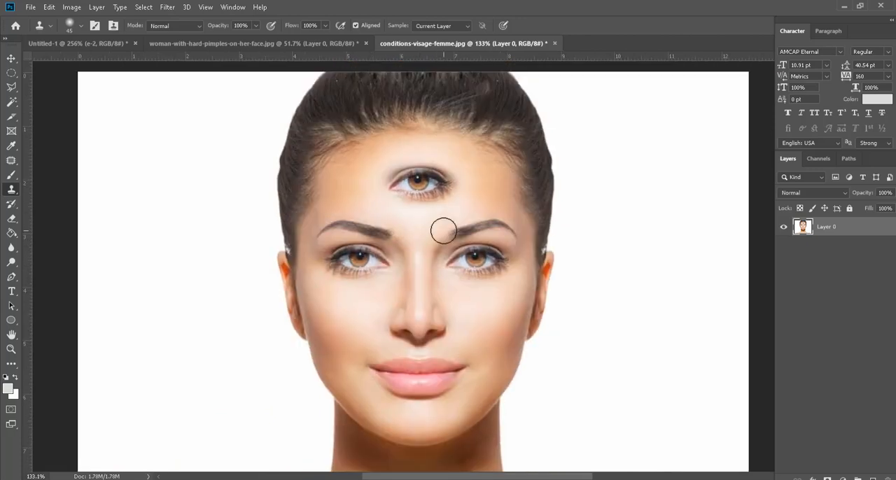
scroll(482, 364, "up", 2)
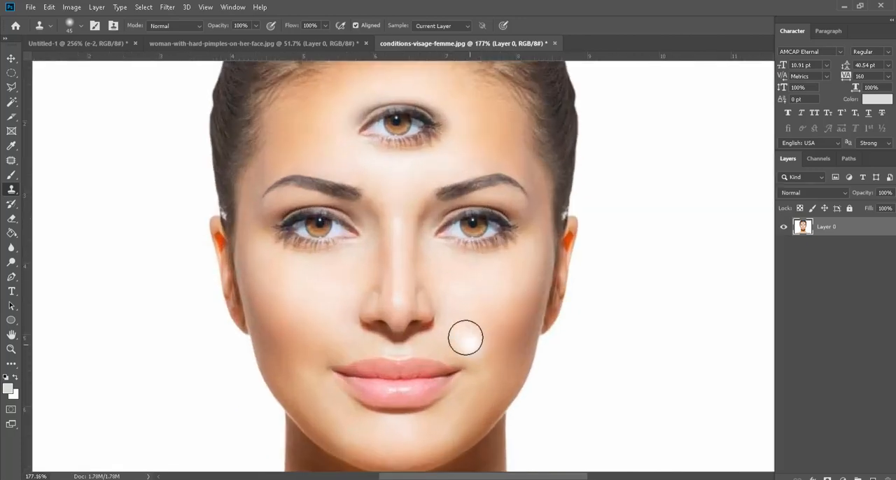
scroll(373, 287, "down", 2)
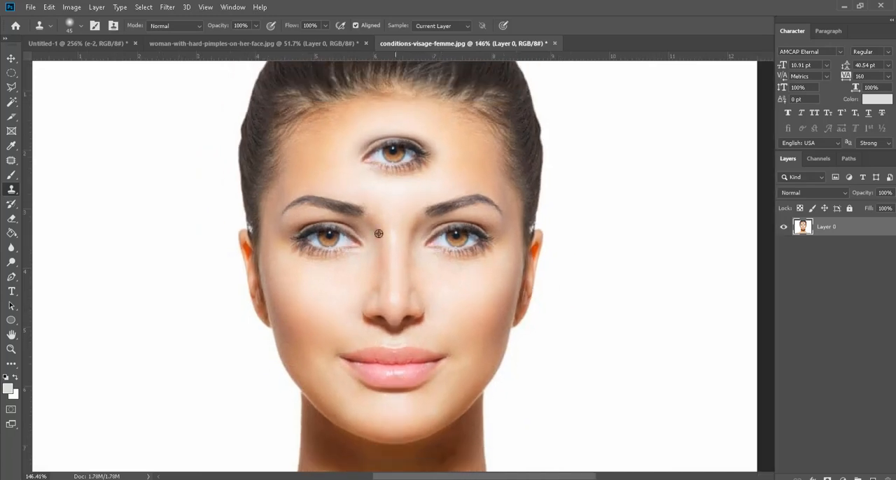
scroll(475, 283, "up", 1)
scroll(476, 284, "up", 1)
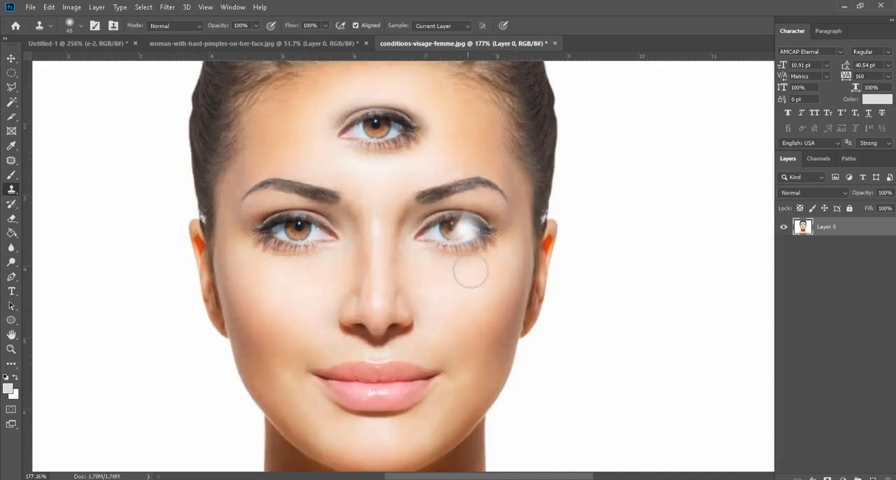
scroll(464, 315, "down", 2)
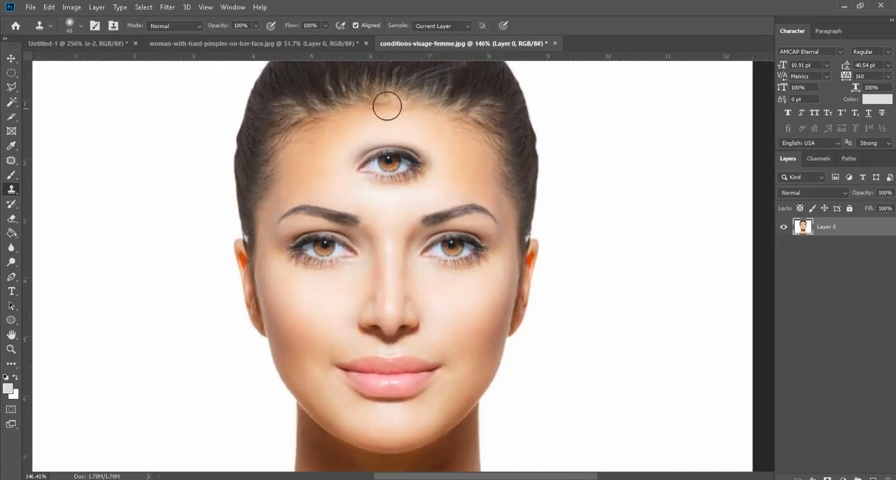
left_click_drag(411, 168, 404, 136)
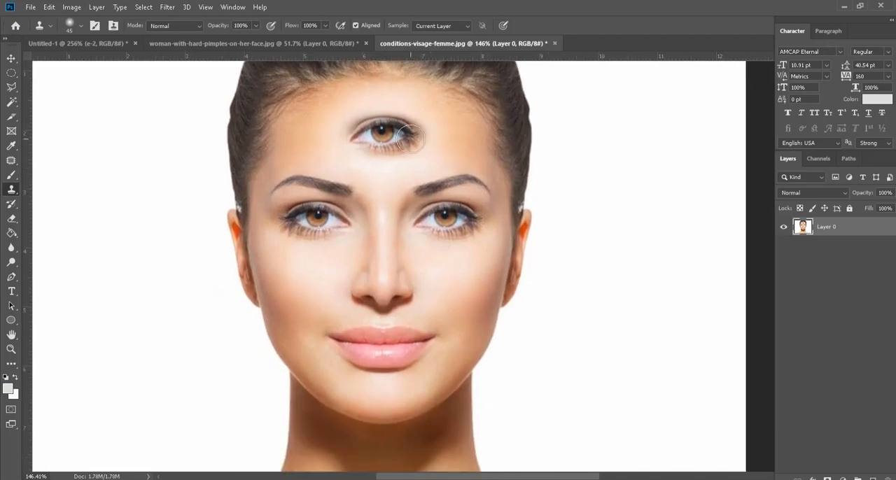
scroll(472, 228, "down", 2)
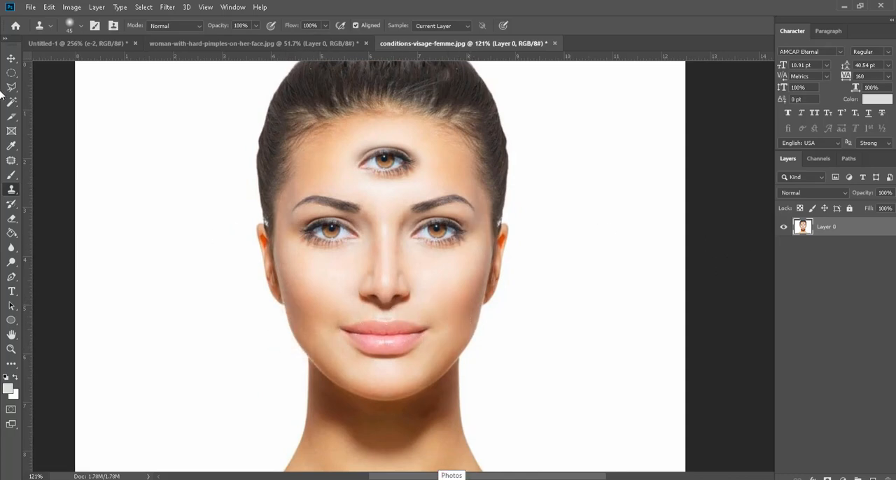
left_click(11, 58)
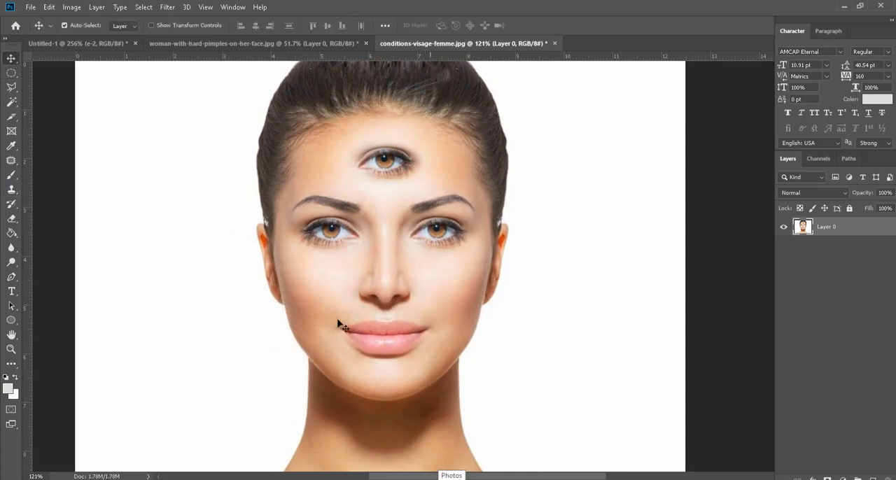
left_click(11, 189)
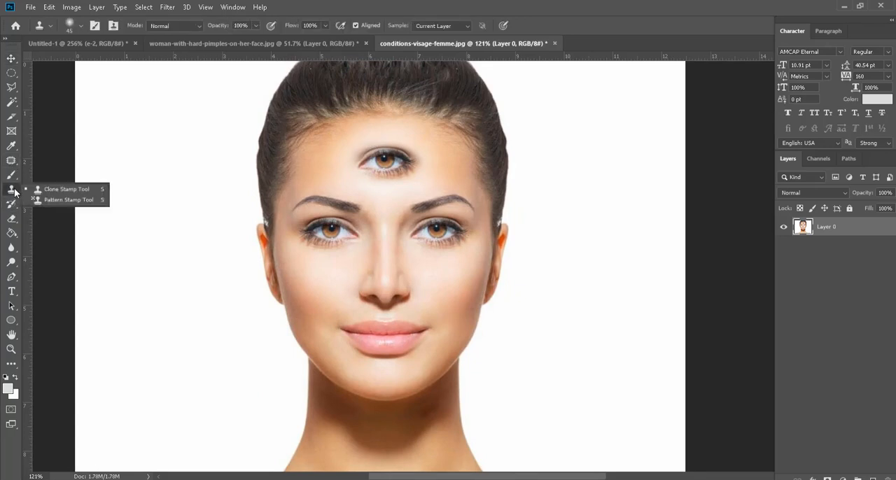
left_click(61, 187)
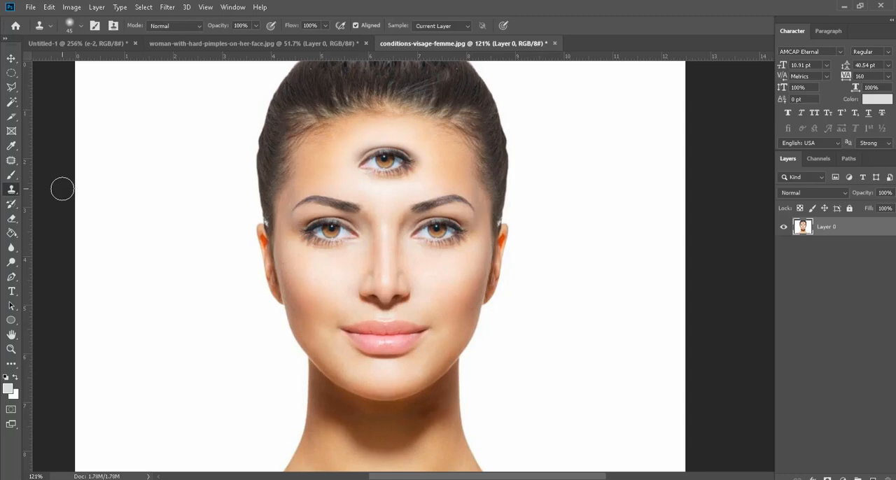
scroll(316, 314, "up", 5)
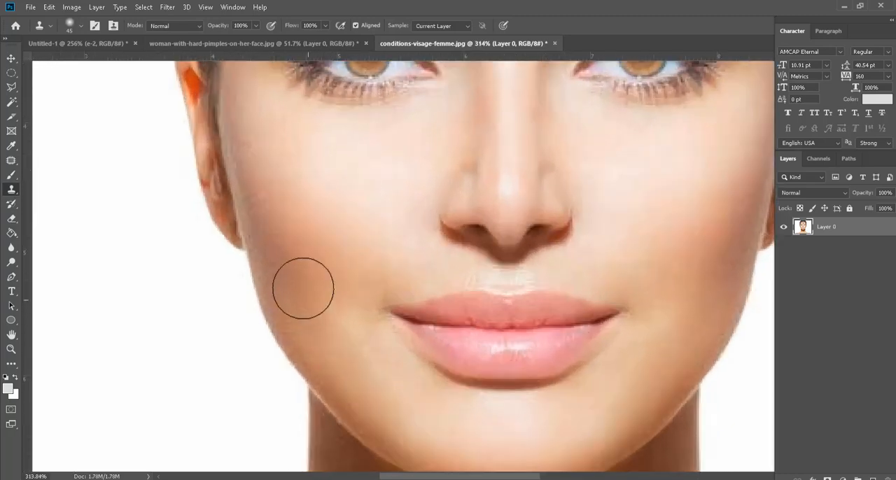
scroll(320, 373, "down", 3)
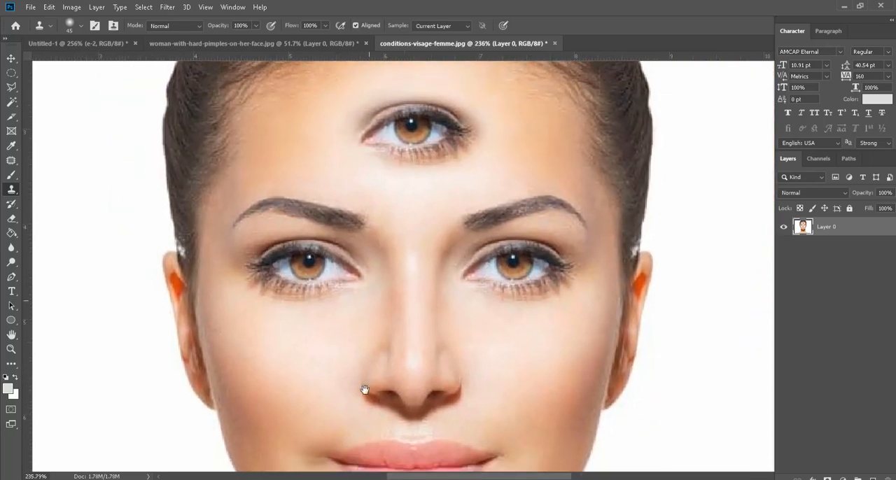
left_click(366, 384)
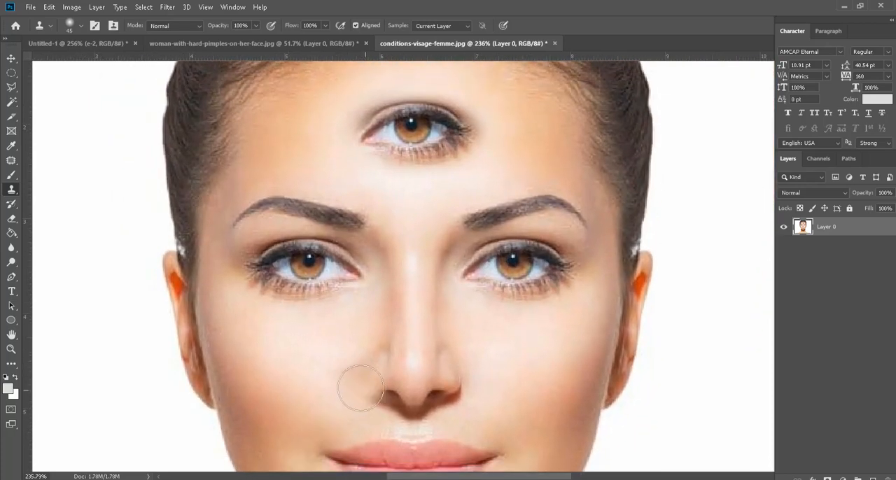
left_click(17, 196)
left_click(16, 203)
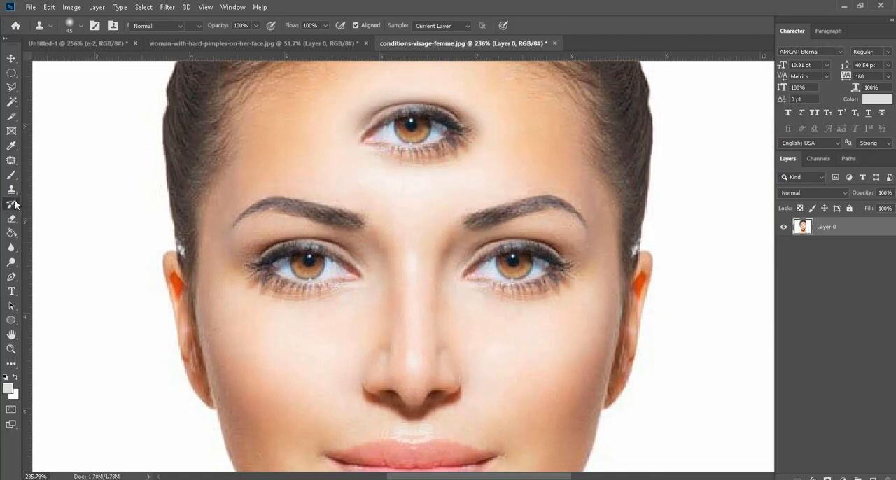
left_click(7, 204)
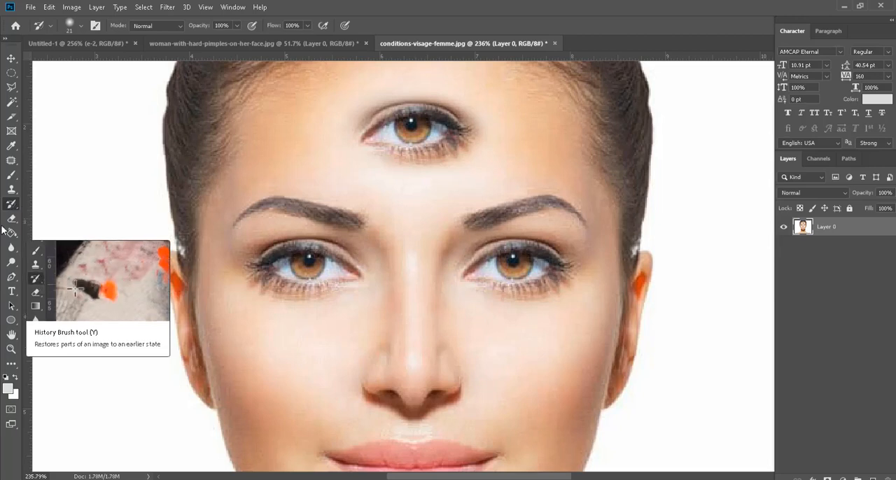
left_click(12, 219)
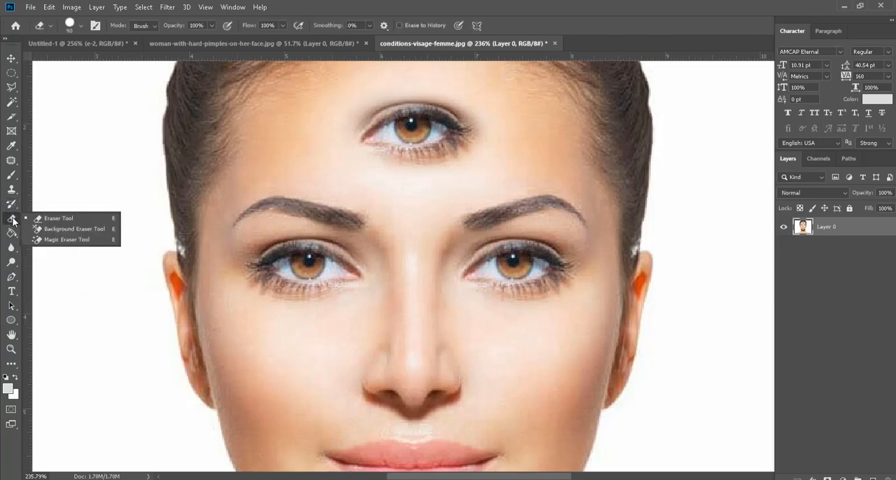
left_click(62, 222)
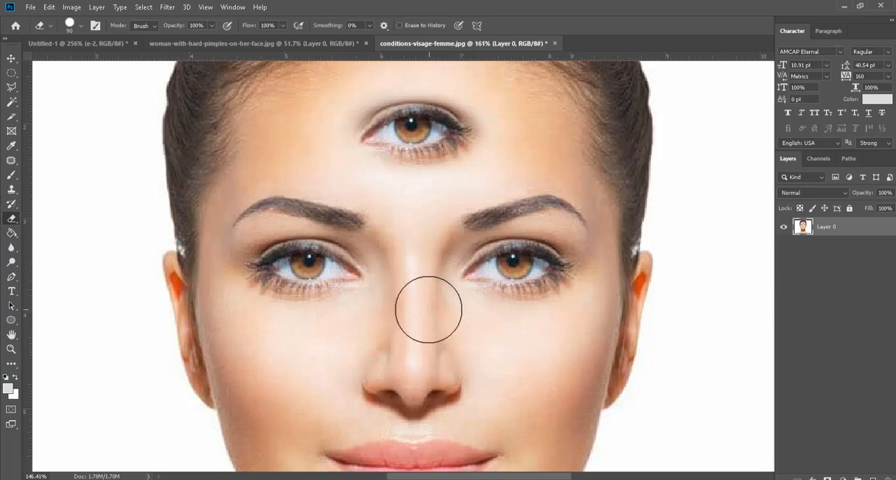
scroll(429, 311, "down", 3)
mouse_move(256, 280)
left_mouse_down()
mouse_move(296, 301)
mouse_move(330, 360)
mouse_move(371, 376)
left_mouse_up()
key("ctrl+z")
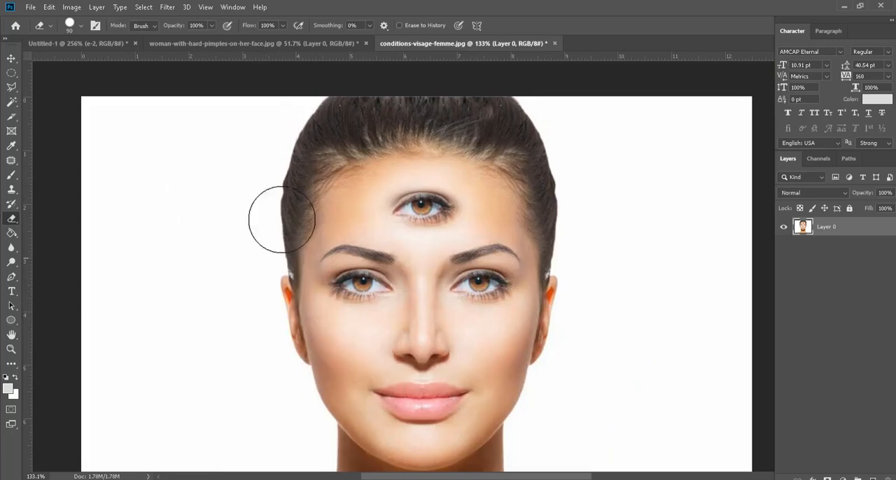
left_click(15, 234)
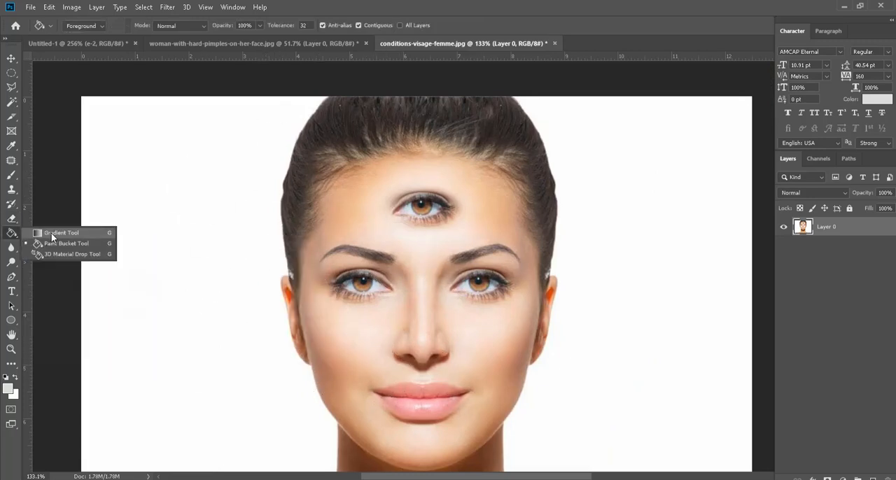
left_click(51, 234)
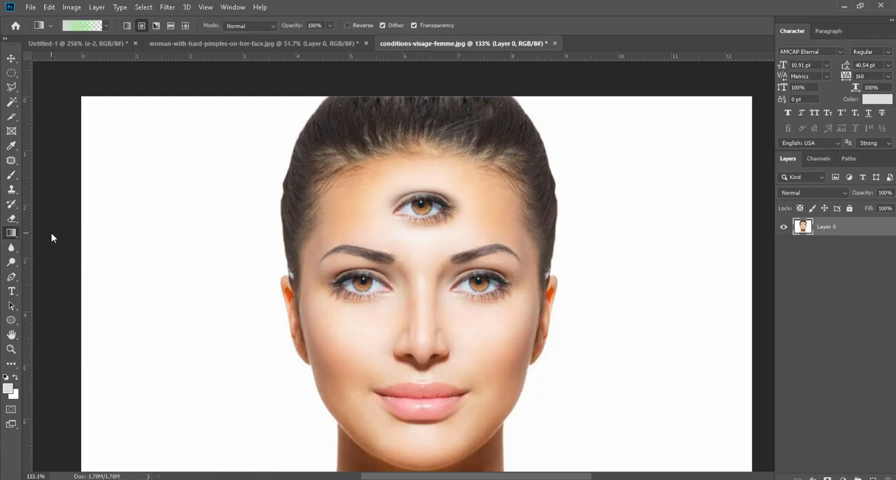
key("ctrl+minus")
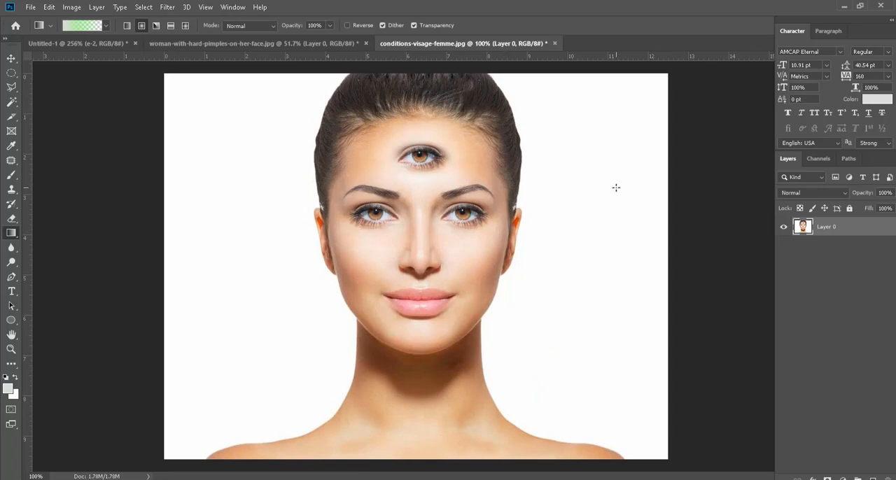
Step: Select the white background on both sides of the woman with the Magic Wand, delete it, and deselect
right_click(12, 102)
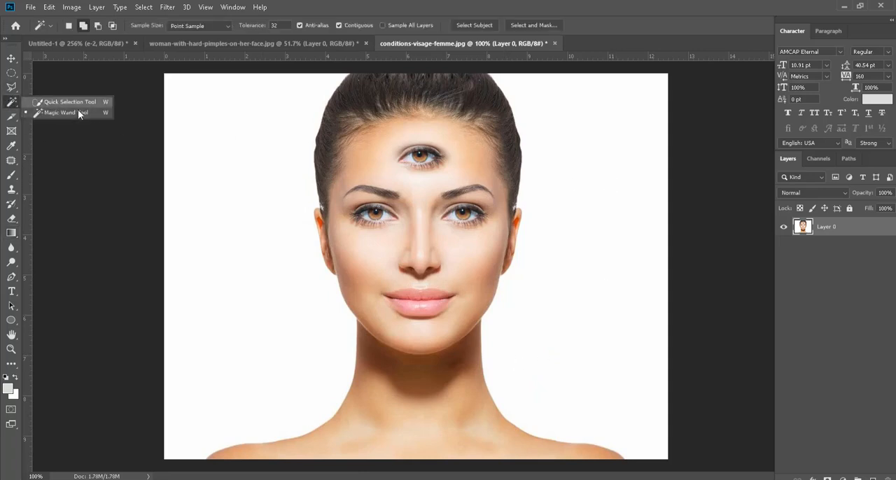
left_click(79, 114)
left_click(250, 207)
key("Delete")
left_click(541, 284)
key("Delete")
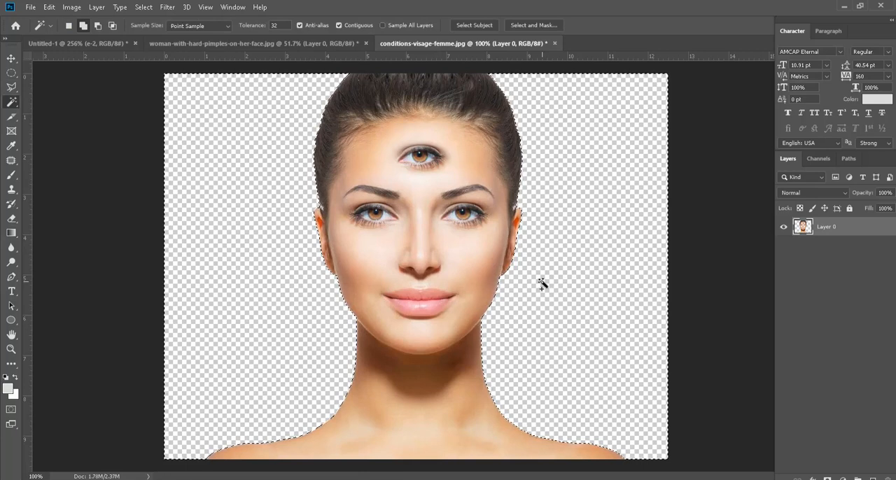
key("ctrl+d")
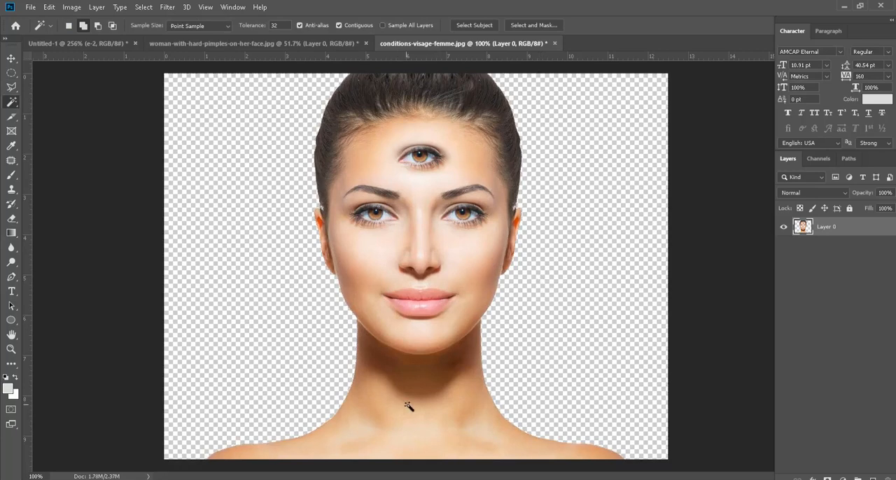
Step: Try radial green gradients with the Gradient tool directly on the portrait layer, starting beside the face, and undo each one
right_click(13, 234)
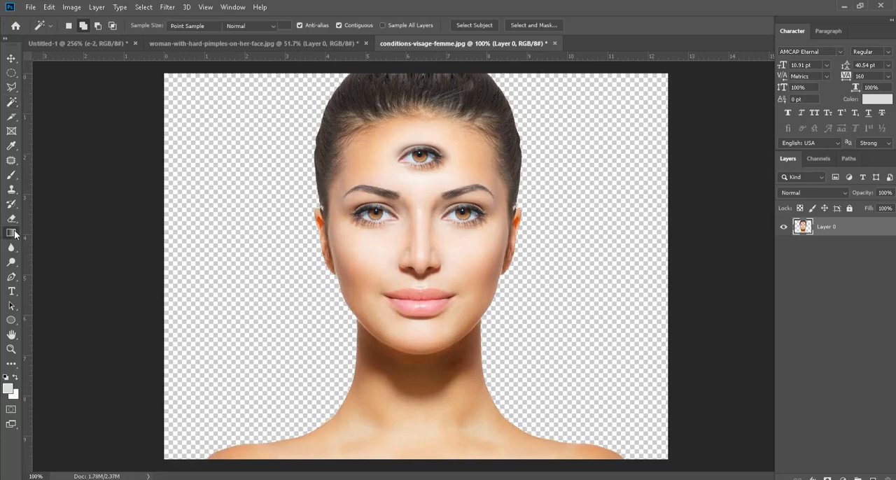
left_click(66, 234)
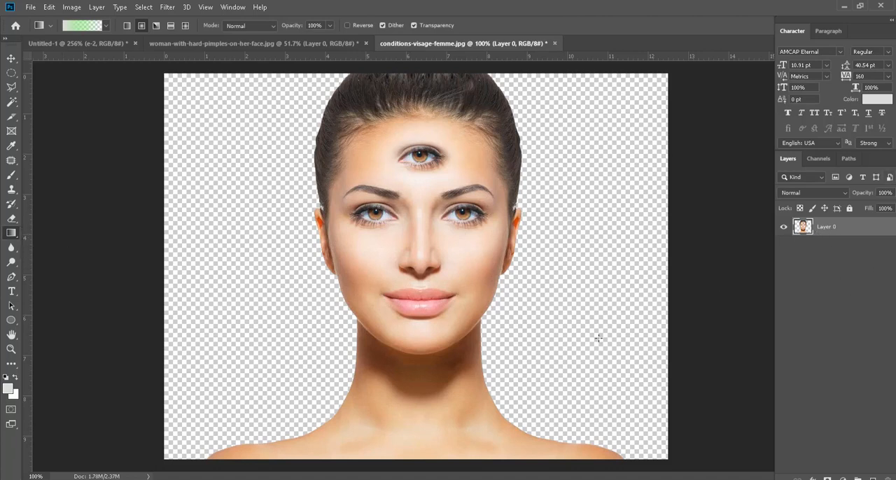
left_click_drag(413, 303, 415, 304)
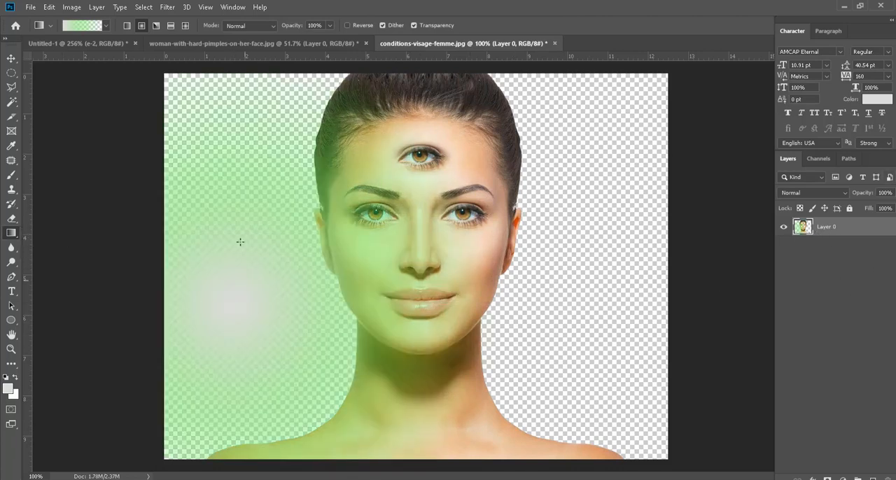
key("ctrl+z")
left_click_drag(533, 301, 584, 178)
key("ctrl+z")
Step: Try a large and a small radial green gradient centred on the forehead's third eye, and undo both
left_click_drag(423, 157, 448, 235)
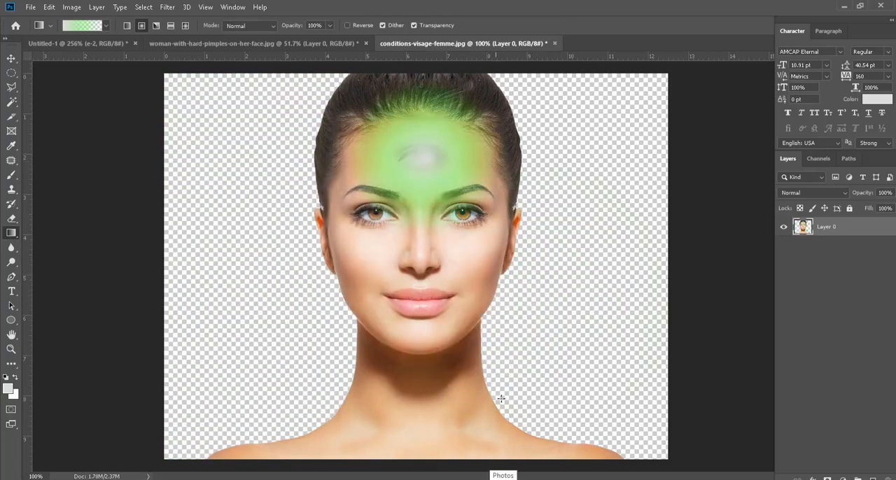
key("ctrl+z")
left_click_drag(421, 154, 430, 168)
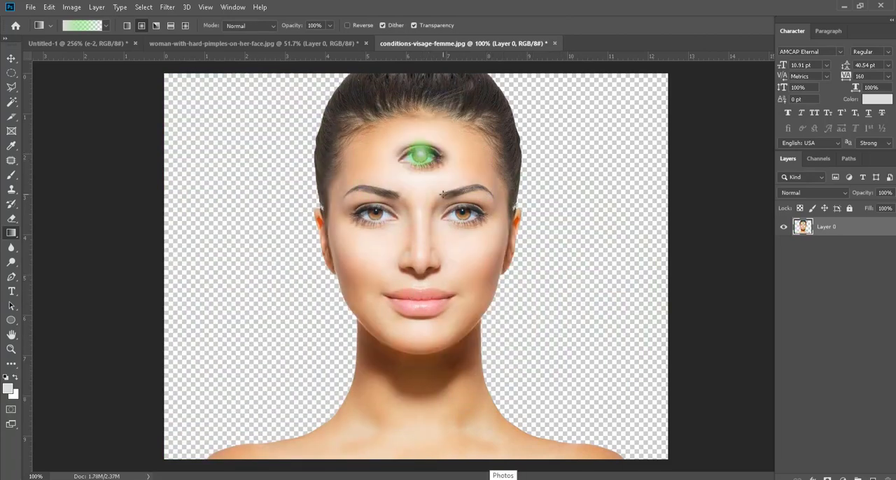
key("ctrl+z")
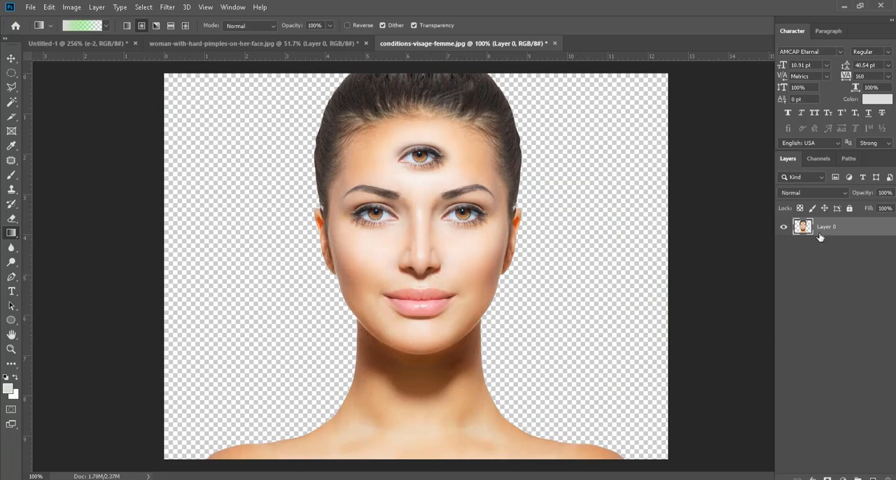
Step: Add a new empty layer and place it beneath the cut-out portrait on Layer 0
left_click_drag(871, 156, 760, 89)
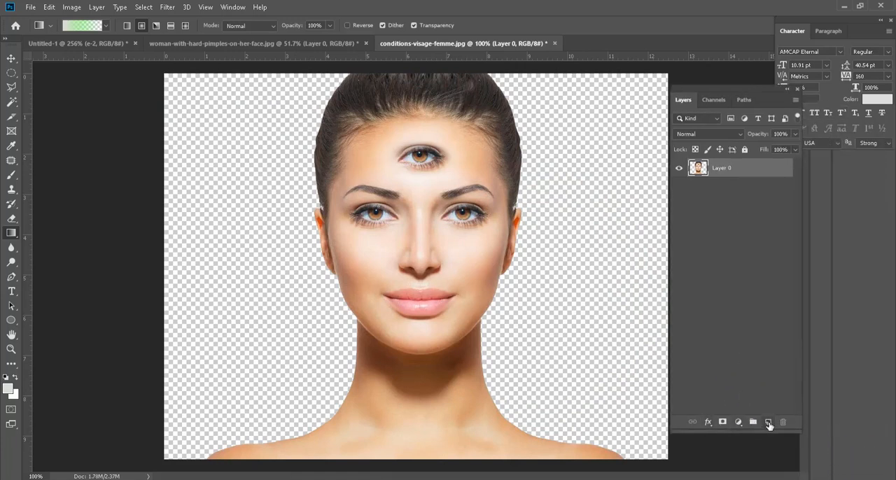
left_click(768, 422)
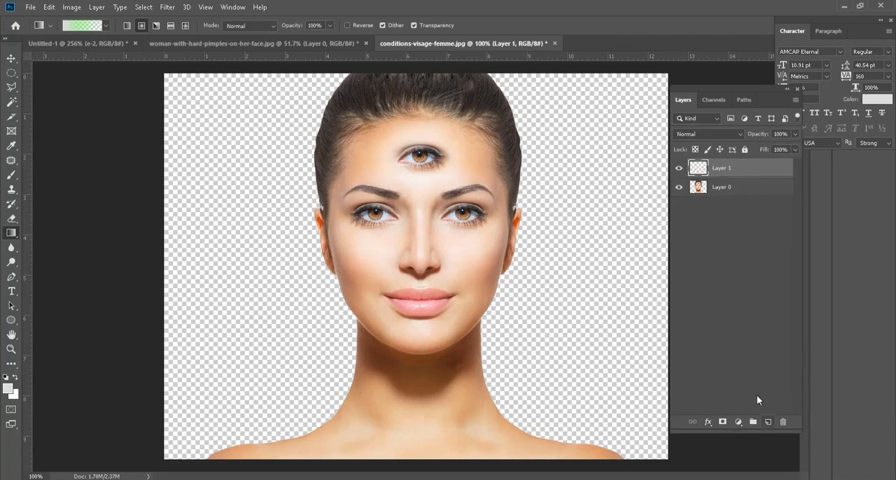
left_click_drag(703, 169, 704, 203)
scroll(428, 226, "down", 3)
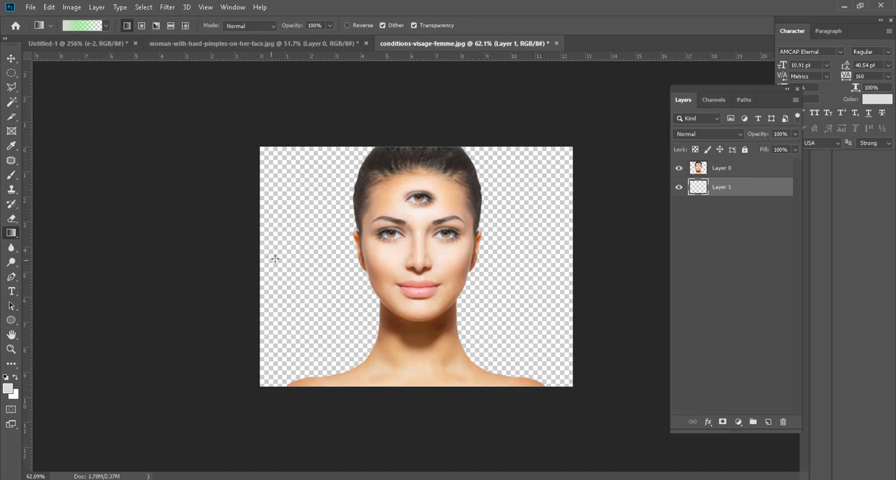
Step: Try a linear violet-to-orange gradient on Layer 1 behind the portrait, first running sideways and again running upwards over the full height
left_click(104, 25)
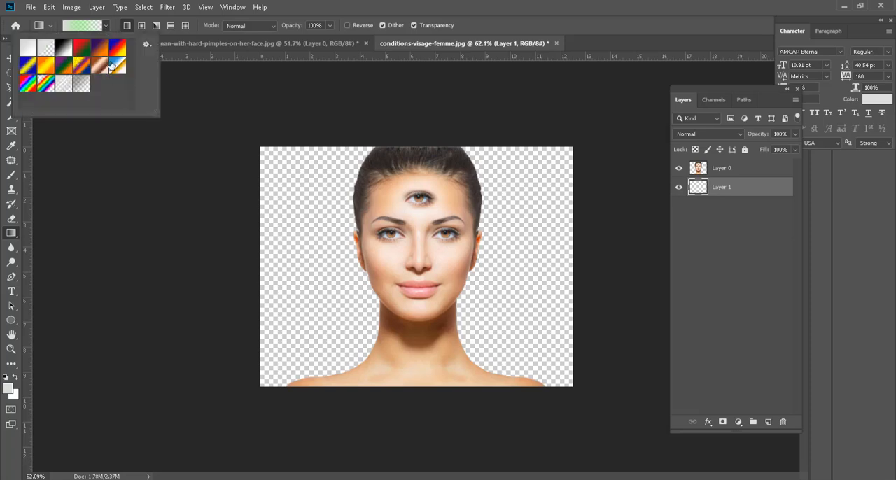
left_click(99, 47)
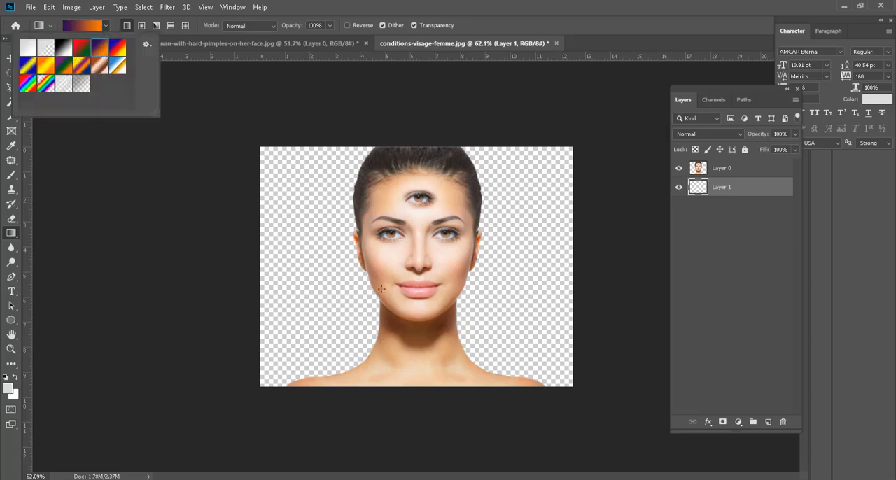
left_click(427, 266)
left_click_drag(459, 334, 562, 336)
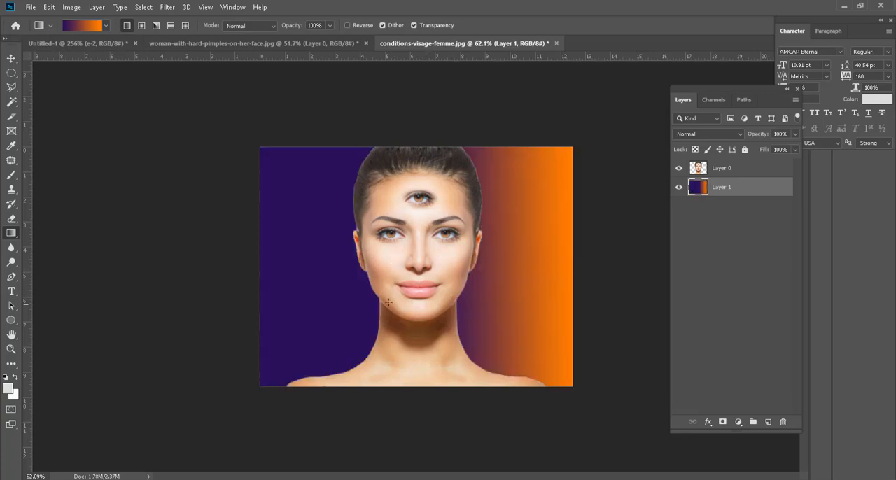
left_click_drag(422, 411, 418, 133)
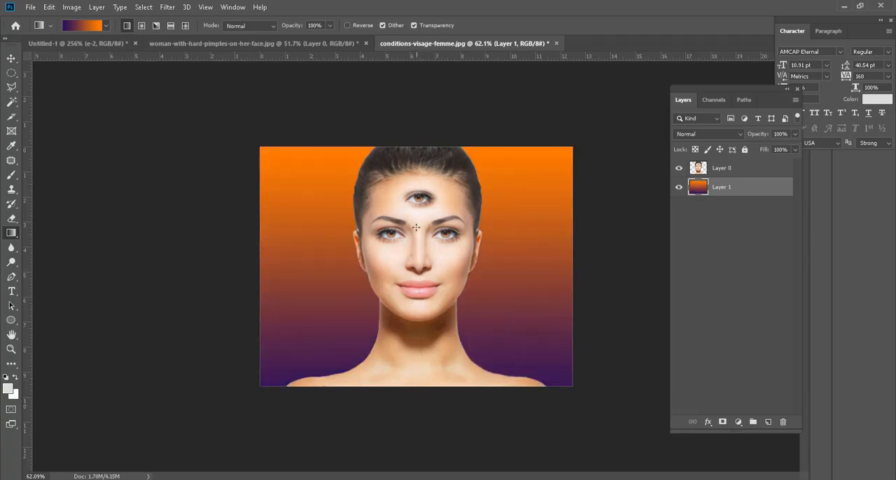
left_click_drag(420, 306, 418, 117)
left_click_drag(420, 458, 418, 105)
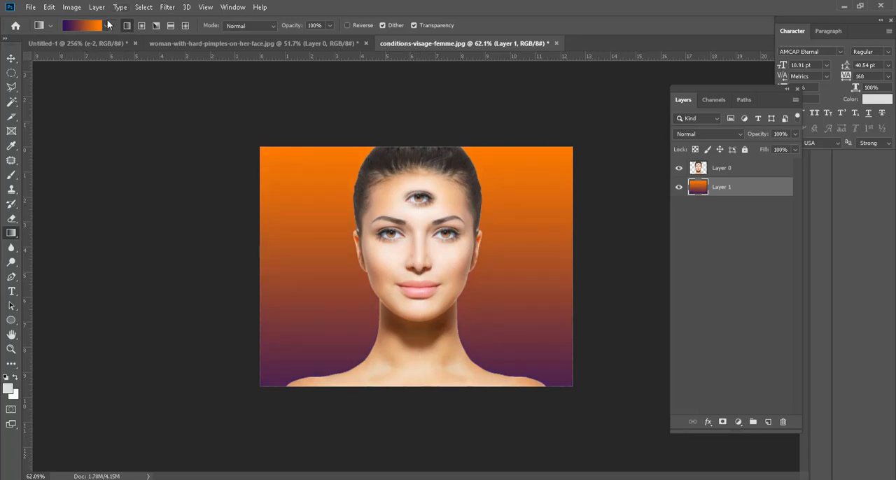
Step: Try a vertical orange-yellow-orange gradient on Layer 1 behind the portrait, and replace it with a vertical rainbow gradient
left_click(106, 25)
left_click(47, 68)
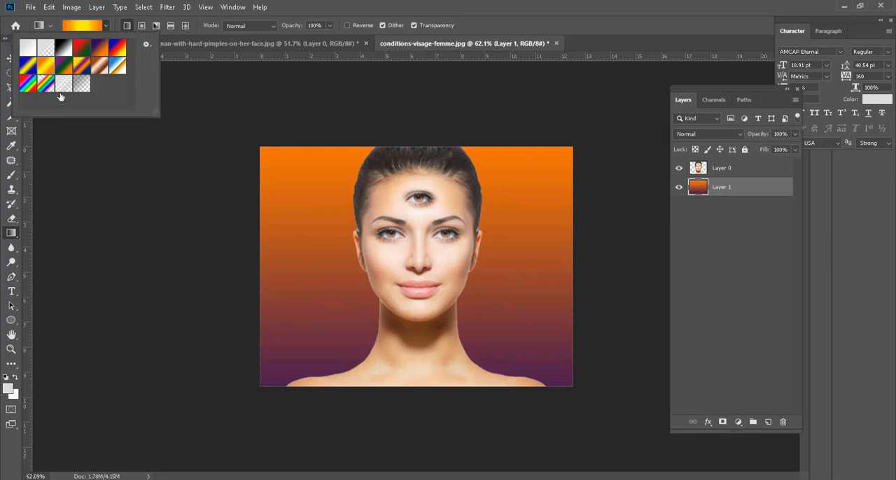
left_click_drag(418, 426, 417, 108)
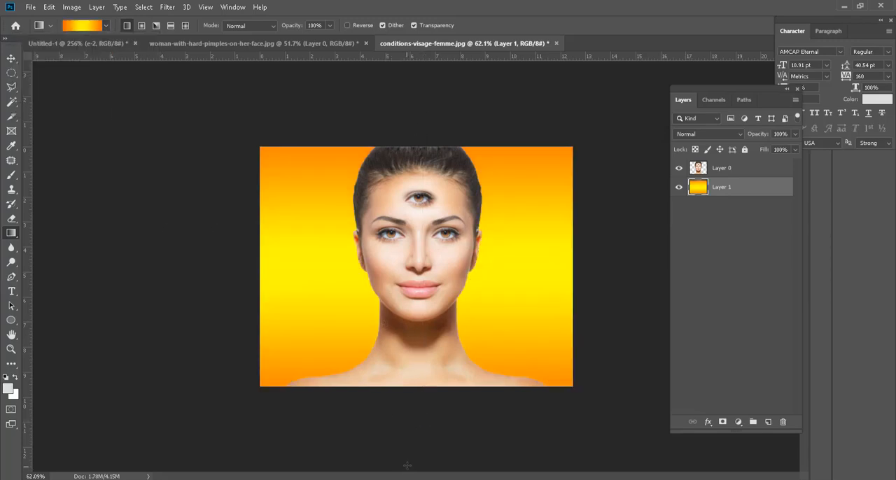
left_click(107, 26)
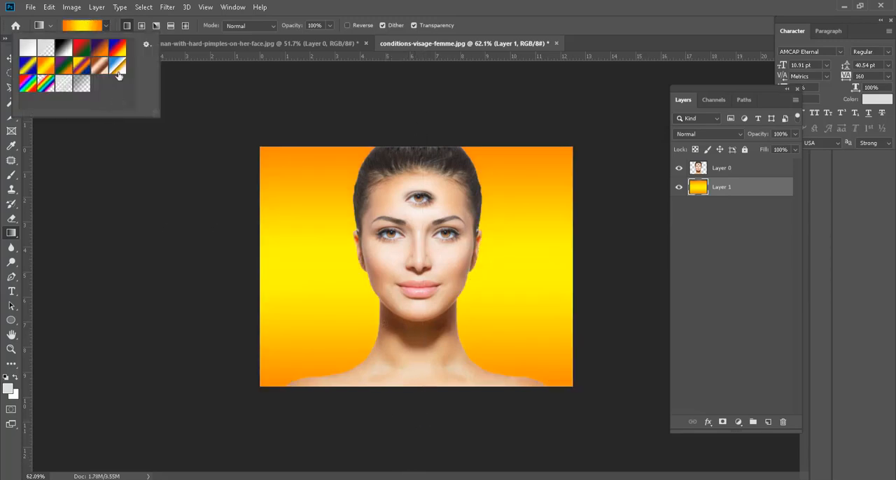
left_click(29, 85)
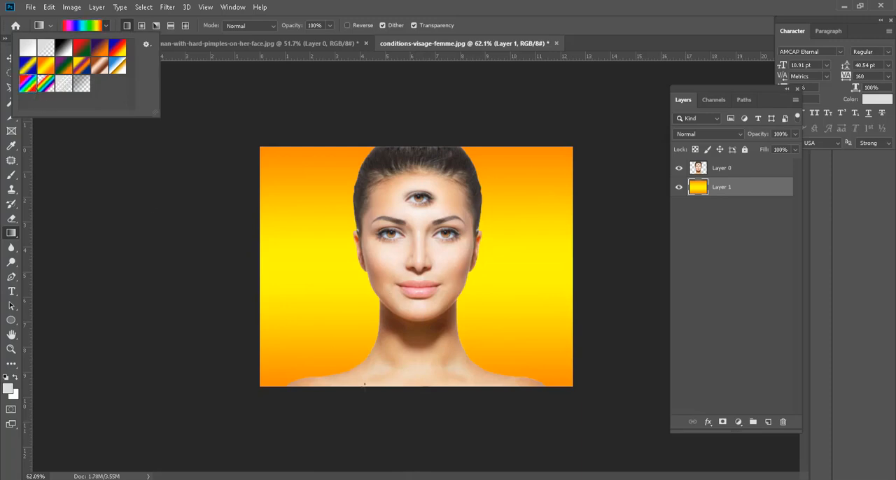
left_click_drag(429, 420, 428, 129)
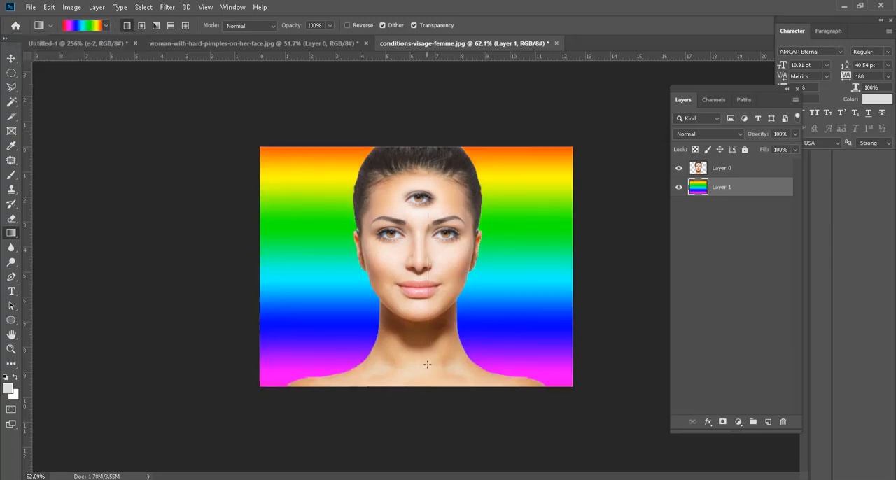
Step: Choose the Orange, Yellow, Orange preset, open its first stop's colour for editing in the Gradient Editor, and cancel the edit
left_click(106, 25)
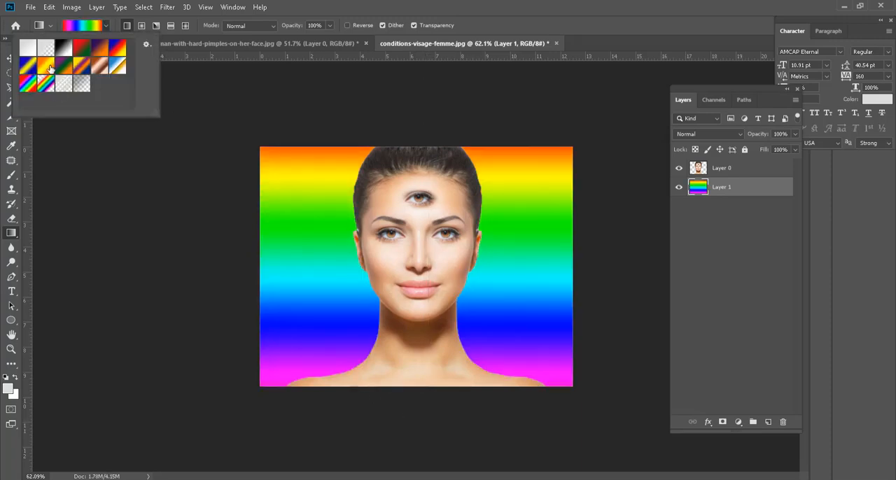
left_click(49, 67)
left_click(310, 7)
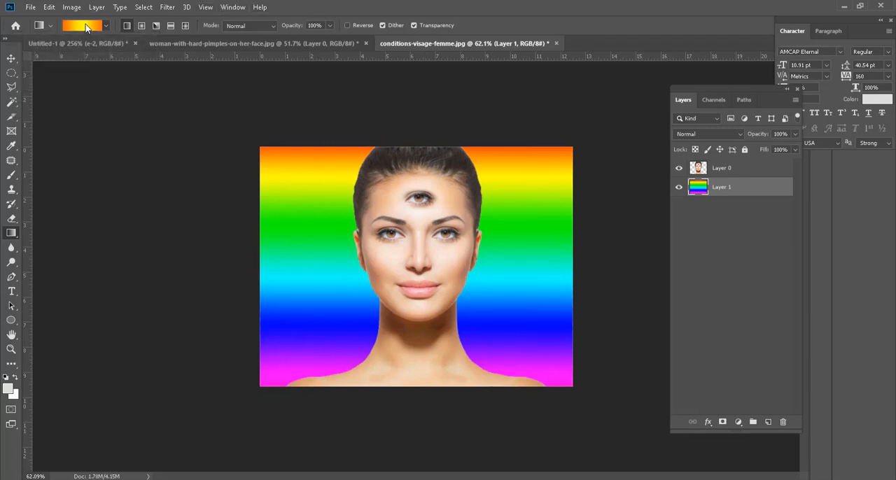
left_click(86, 26)
left_click_drag(595, 50, 681, 51)
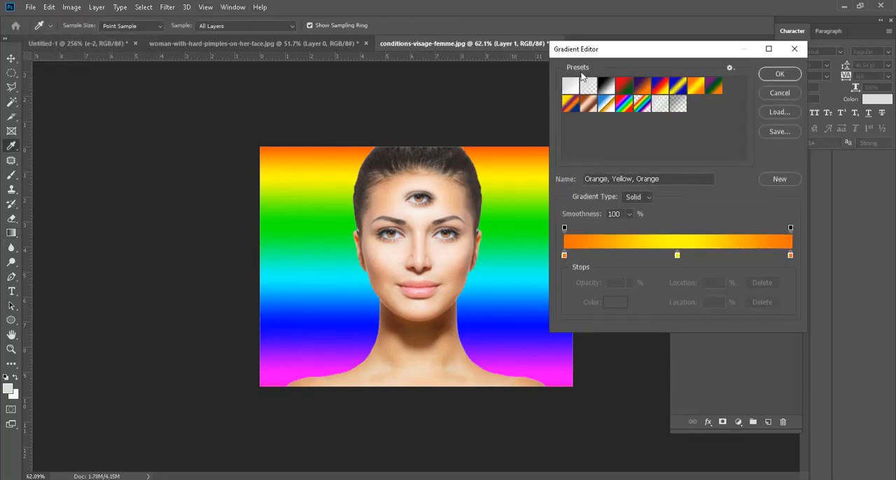
left_click(564, 255)
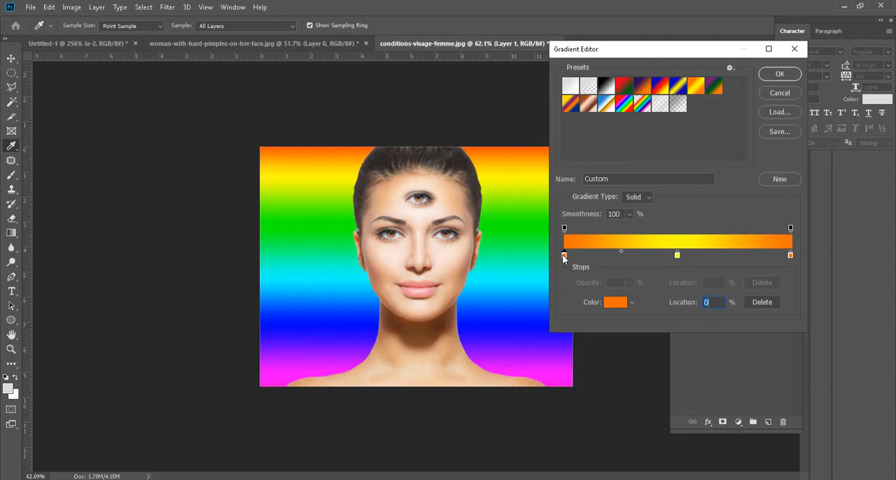
left_click(617, 307)
left_click_drag(583, 148, 600, 150)
left_click(747, 116)
left_click(780, 93)
Step: Redraw the orange-yellow-orange gradient vertically over Layer 1 and check it at 100% zoom
left_click_drag(422, 395, 422, 140)
left_click_drag(418, 416, 422, 125)
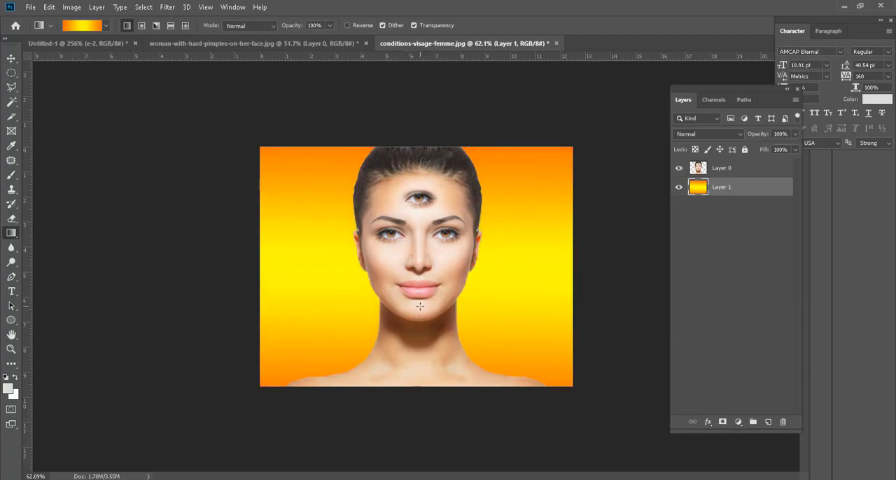
key("ctrl+1")
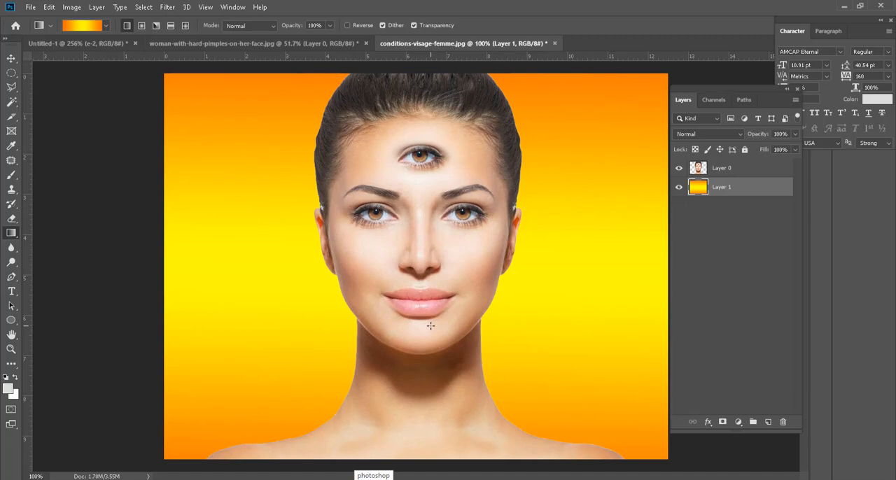
scroll(439, 325, "down", 3)
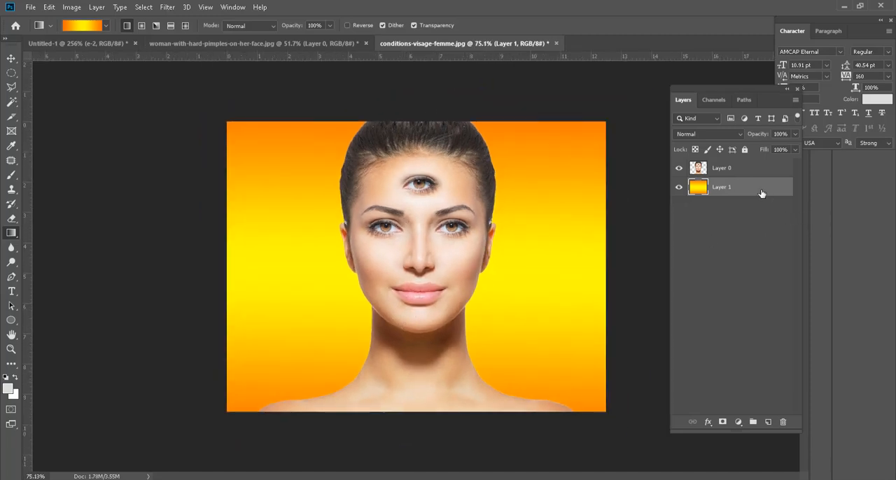
Step: Fill Layer 1 with a linear light-grey-to-white gradient running upwards behind the portrait, and deselect the layers with the Move tool
left_click(735, 171)
left_click(106, 26)
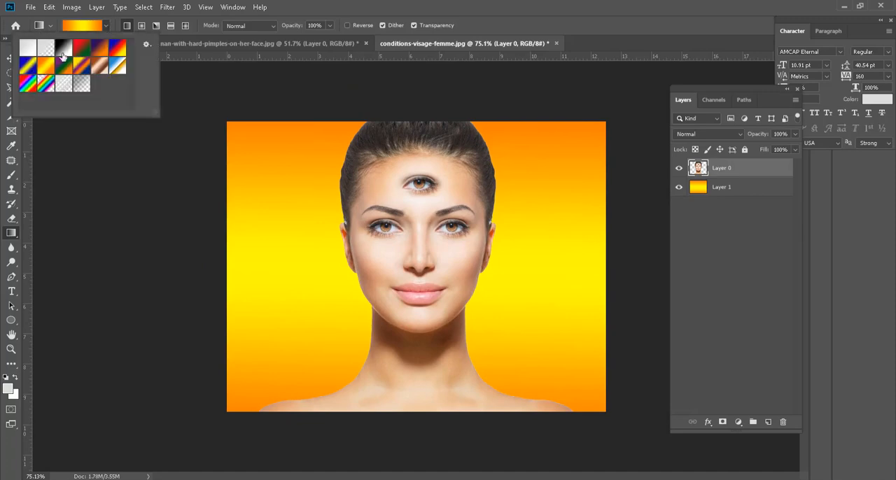
left_click(79, 89)
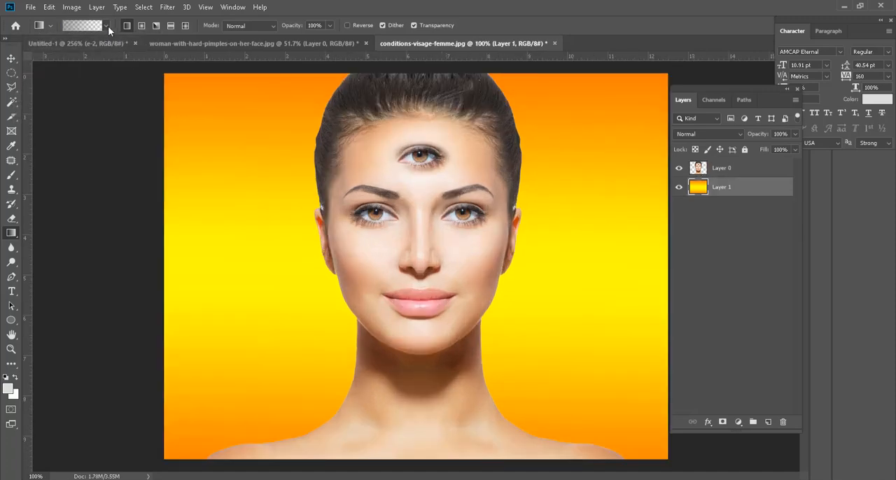
left_click(107, 26)
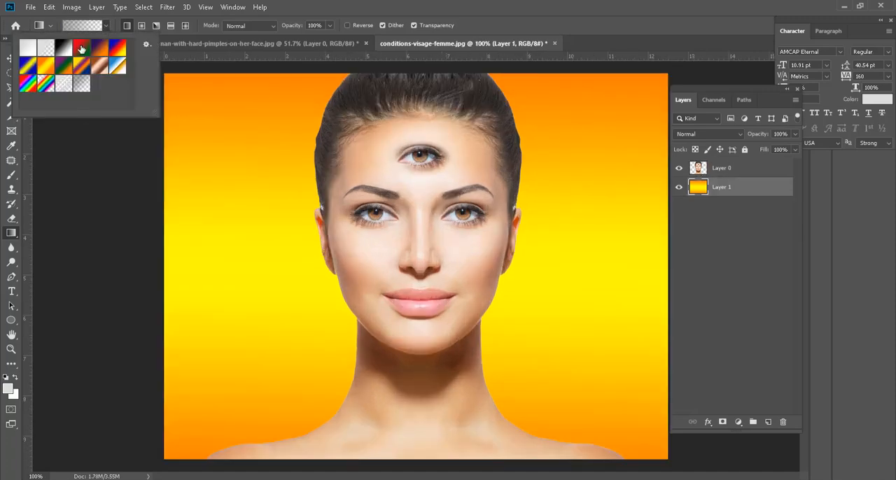
left_click(81, 48)
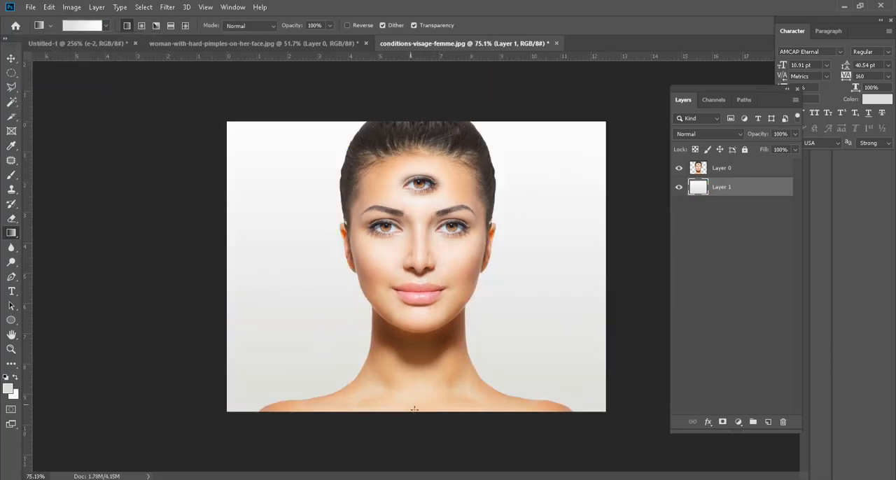
left_click(12, 58)
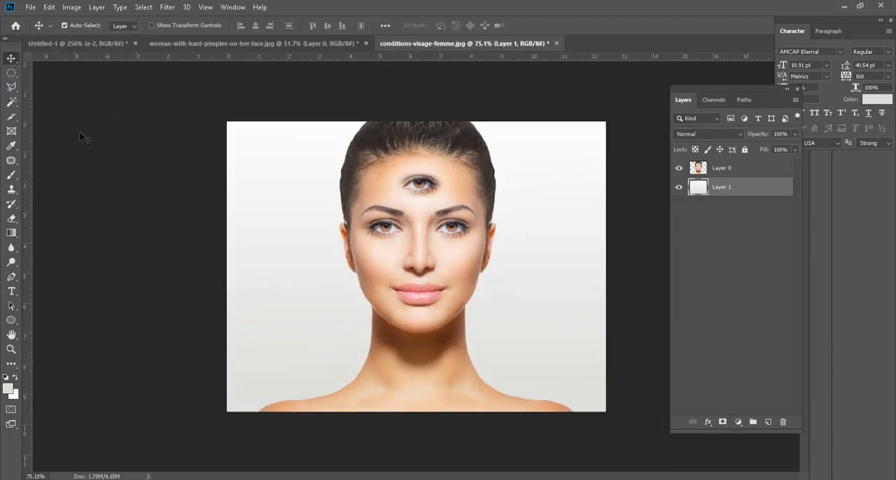
left_click(279, 283)
key("ctrl+1")
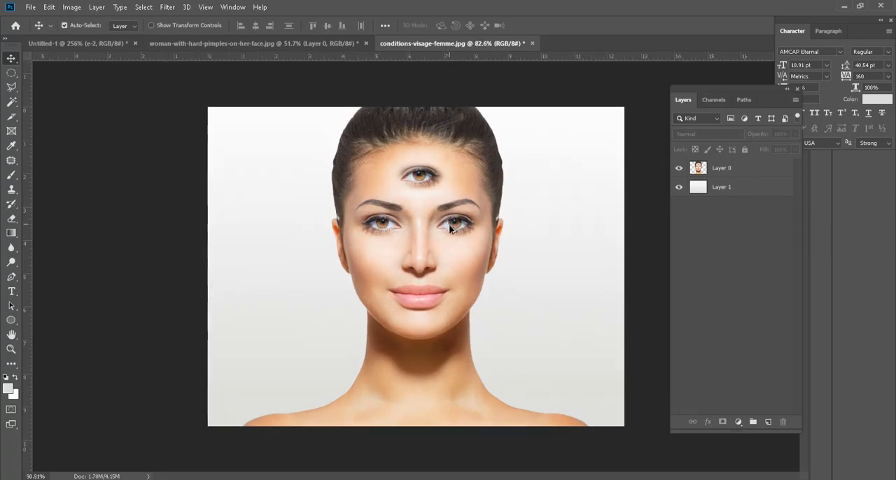
Step: Look through the tools grouped with the Gradient and Blur tools, and activate the Blur tool
left_click(12, 233)
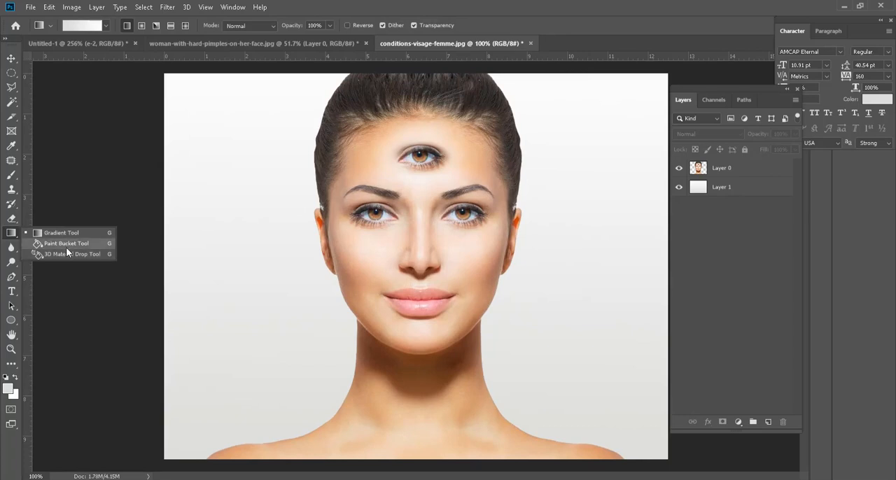
left_click_drag(11, 247, 44, 248)
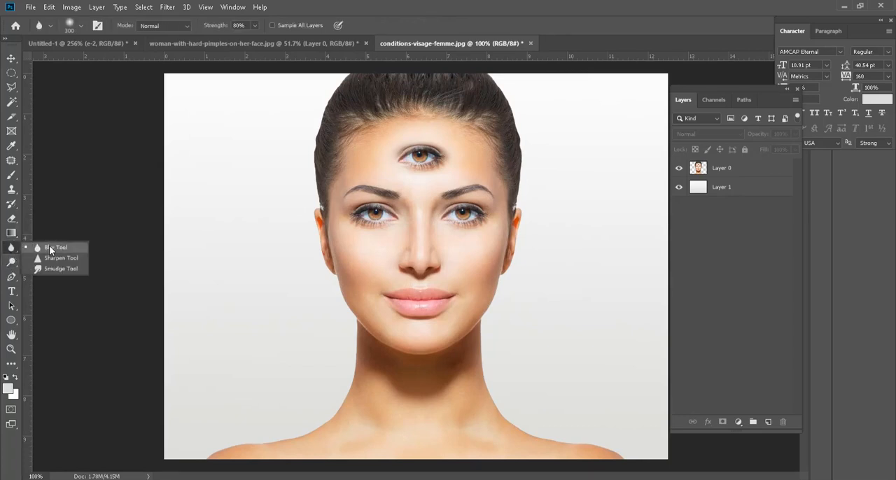
left_click(51, 249)
scroll(428, 160, "up", 3)
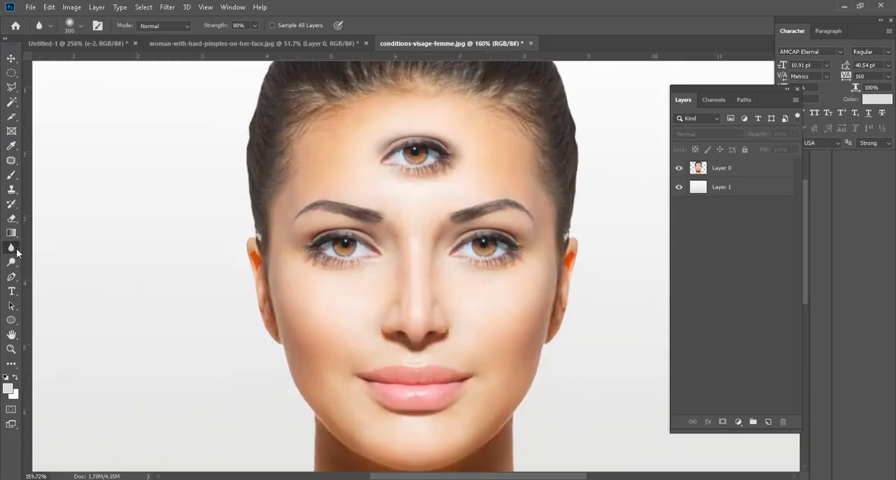
left_click_drag(15, 250, 48, 251)
left_click(50, 249)
Step: Try blurring the forehead and all three eyes on Layer 0 with a size 300 brush at 80% strength, and undo it
left_click(722, 169)
scroll(427, 158, "up", 2)
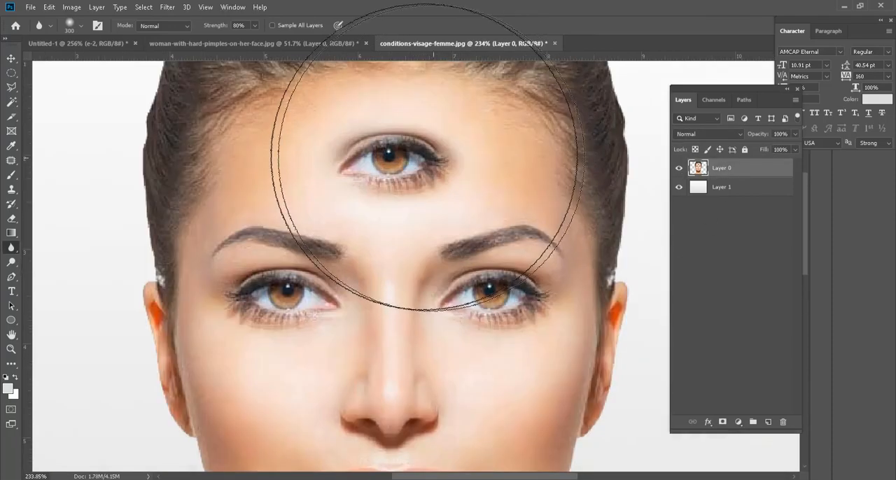
scroll(429, 158, "up", 2)
scroll(354, 263, "down", 3)
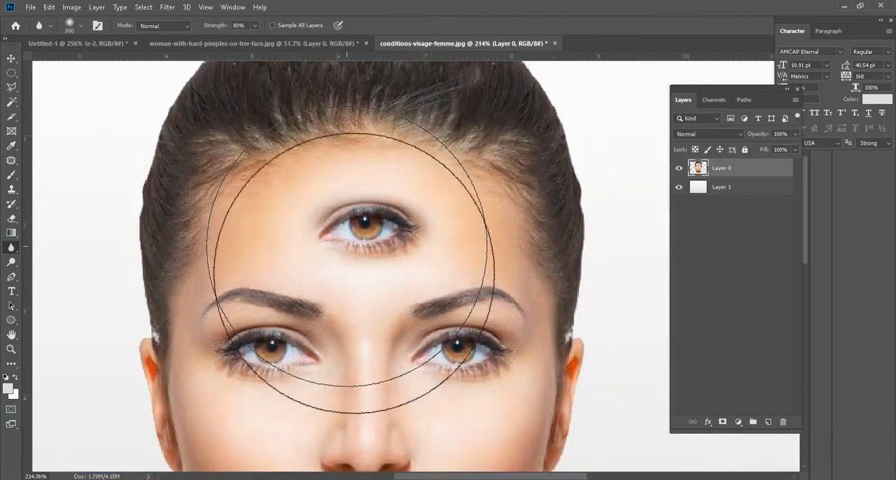
mouse_move(351, 259)
left_mouse_down()
mouse_move(331, 332)
mouse_move(440, 355)
mouse_move(322, 342)
mouse_move(339, 275)
mouse_move(351, 278)
mouse_move(396, 230)
mouse_move(431, 239)
mouse_move(441, 263)
mouse_move(404, 303)
mouse_move(356, 260)
left_mouse_up()
scroll(358, 207, "down", 3)
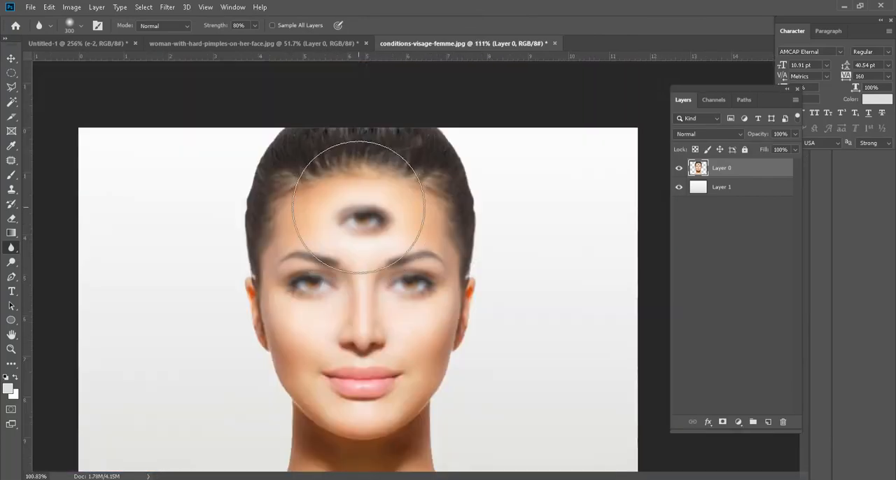
key("ctrl+z")
key("ctrl+z")
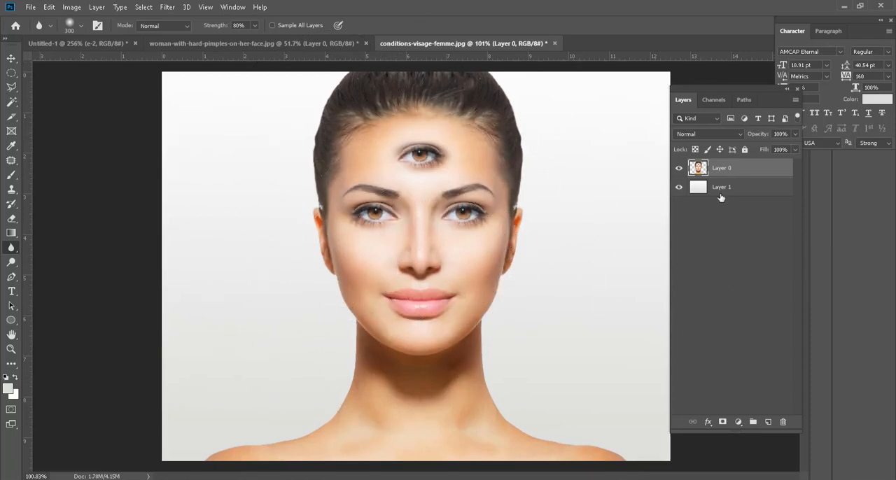
Step: Hide Layer 1 and place the blue black-hole space image as a new layer above the portrait
left_click(679, 188)
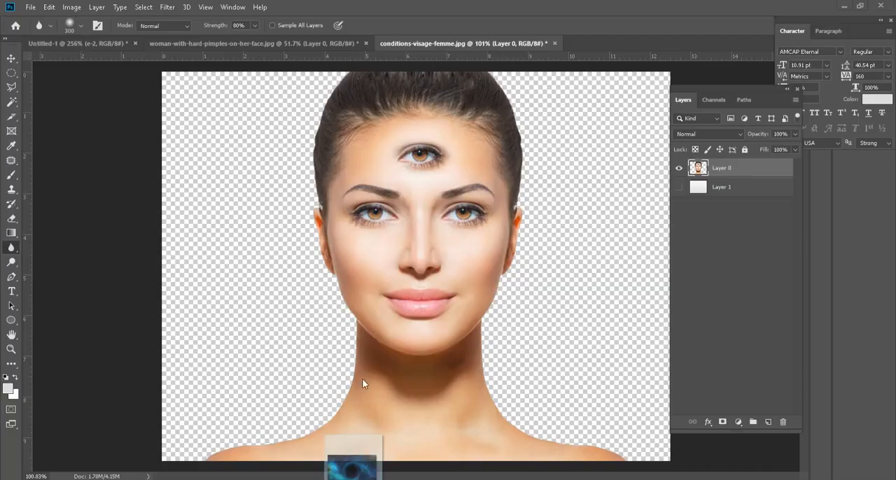
left_click_drag(362, 380, 361, 378)
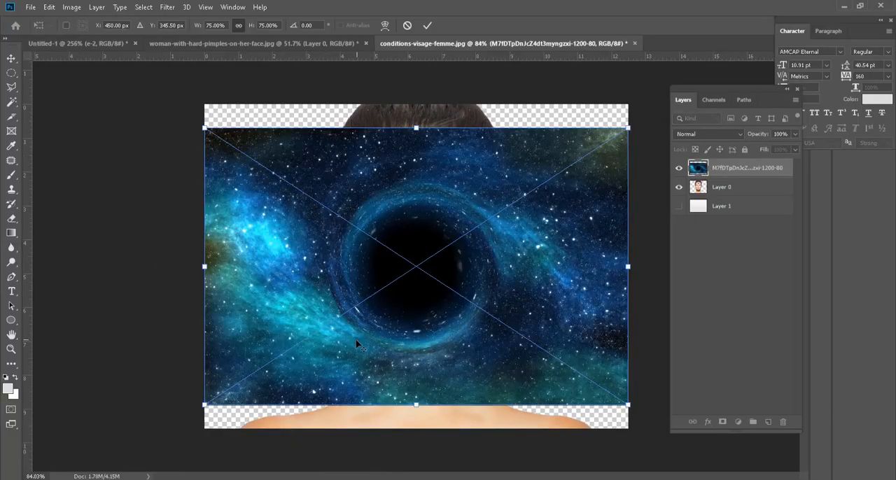
left_click(11, 60)
scroll(315, 299, "down", 2)
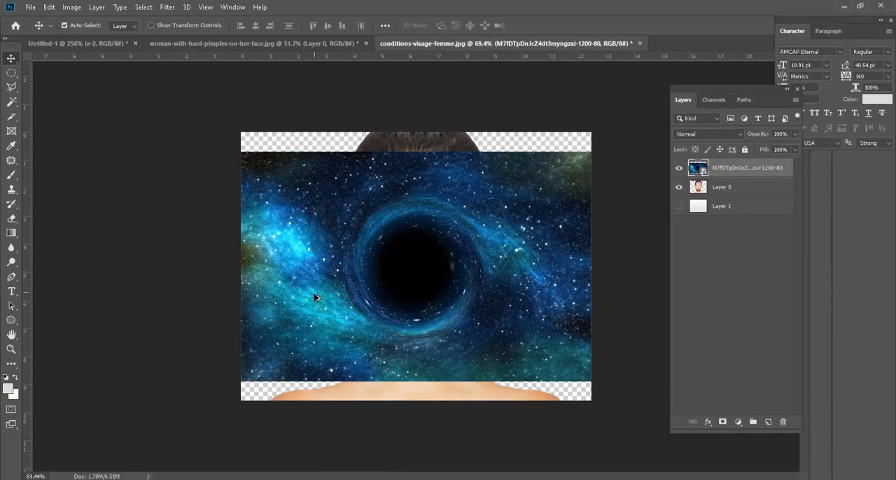
Step: Scale the space image to 88.72% so that it covers the canvas, and move its layer beneath the portrait on Layer 0
key("ctrl+t")
left_click_drag(241, 382, 211, 401)
left_click_drag(591, 151, 626, 130)
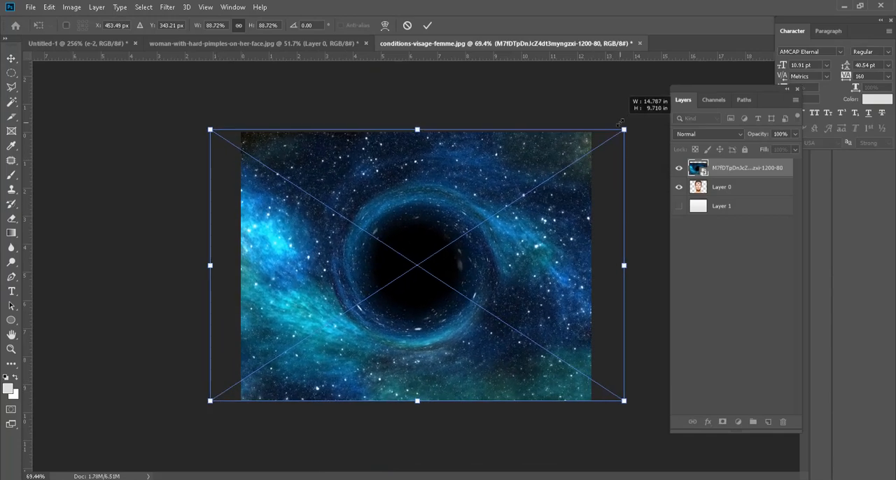
key("Return")
left_click_drag(728, 169, 746, 191)
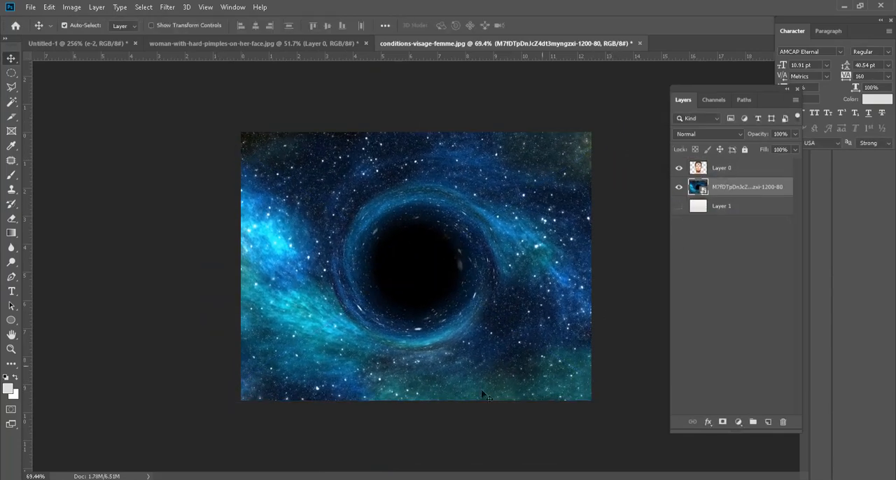
Step: Rasterize the space image layer and blur the starry background with the Blur tool at size 700 and 80% strength
right_click(733, 188)
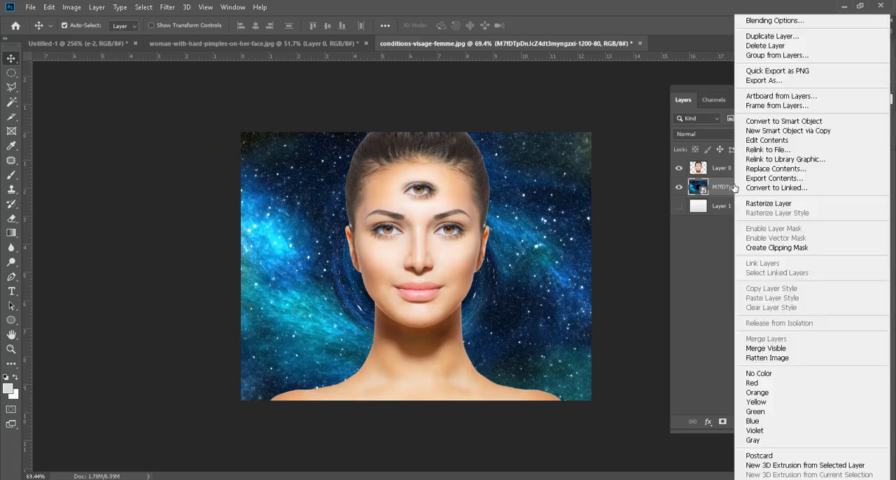
left_click(779, 203)
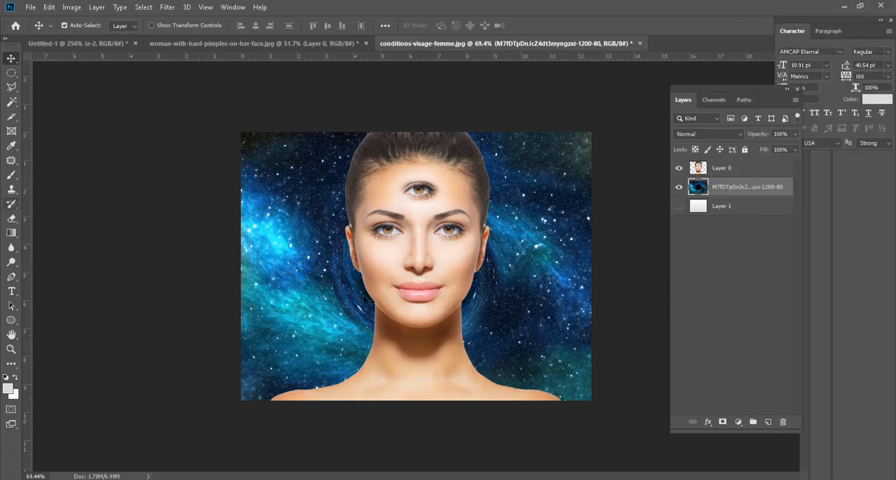
left_click_drag(11, 247, 49, 246)
key("bracketright")
key("bracketright")
key("bracketright")
key("bracketright")
key("bracketright")
key("bracketright")
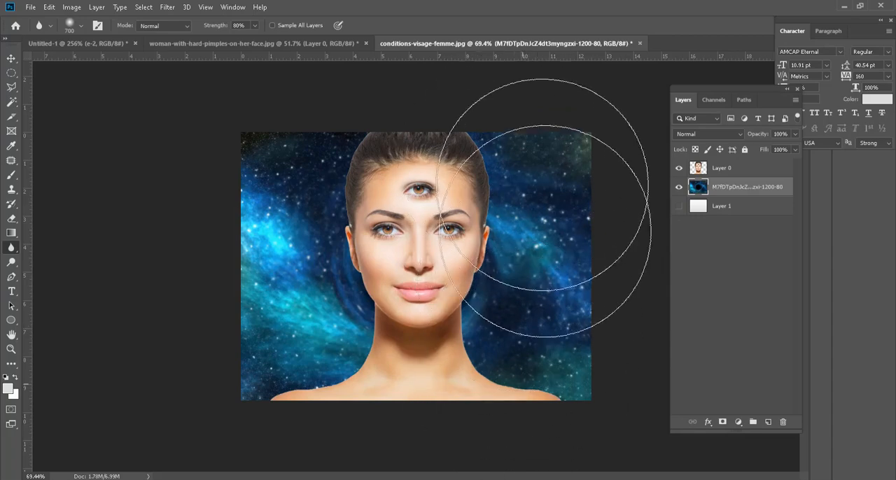
left_click(82, 41)
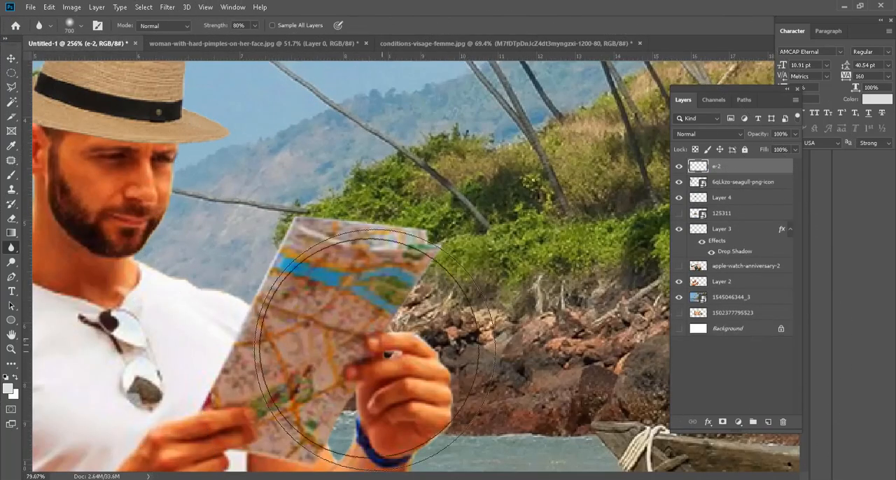
key("ctrl+0")
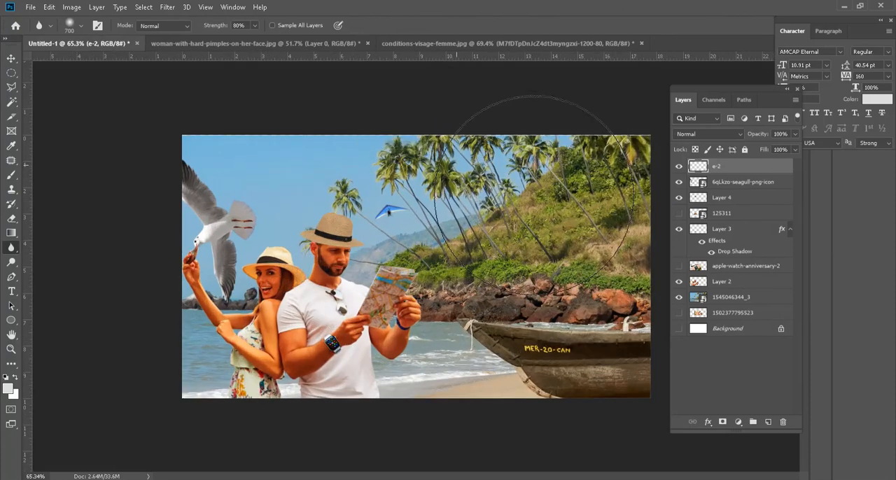
left_click(727, 302)
right_click(728, 302)
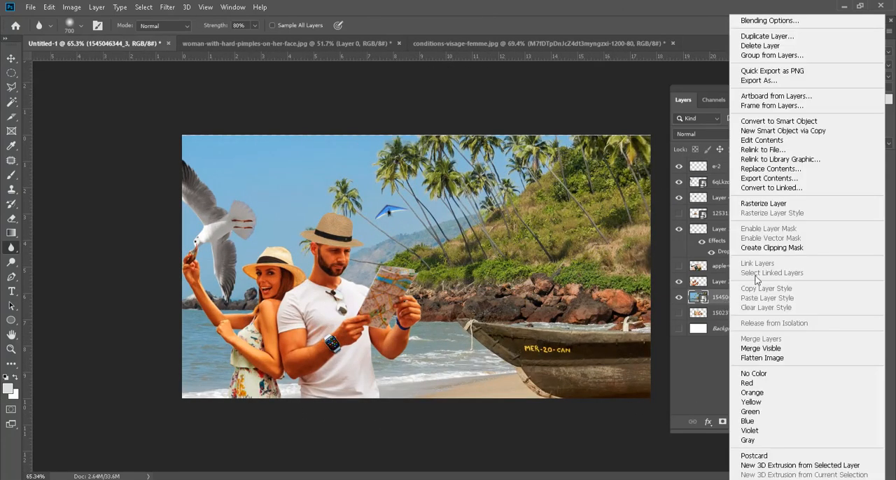
left_click(763, 203)
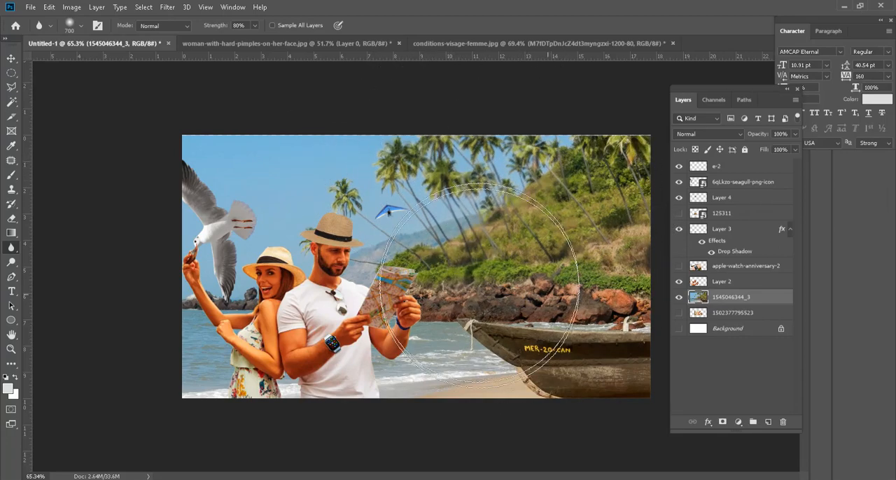
mouse_move(479, 286)
left_mouse_down()
mouse_move(467, 187)
mouse_move(539, 214)
left_mouse_up()
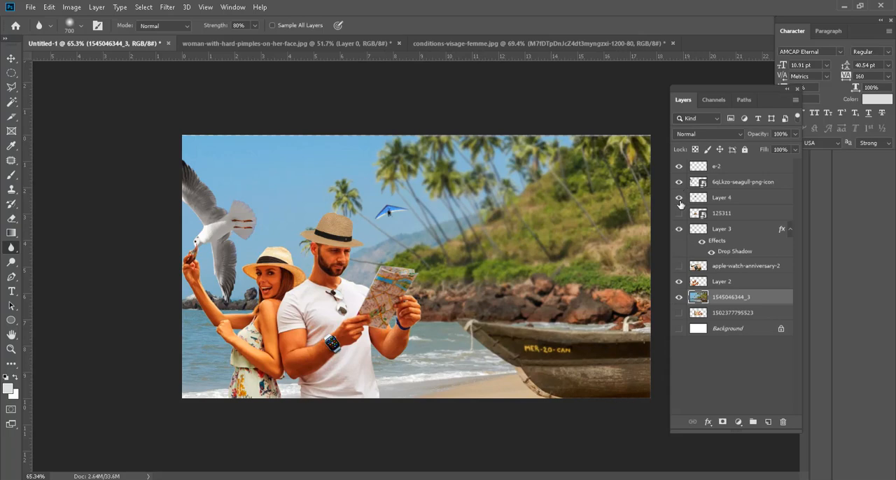
Step: Identify layer e-2 by toggling its visibility, and blur the hang glider on it
left_click(680, 168)
left_click(679, 168)
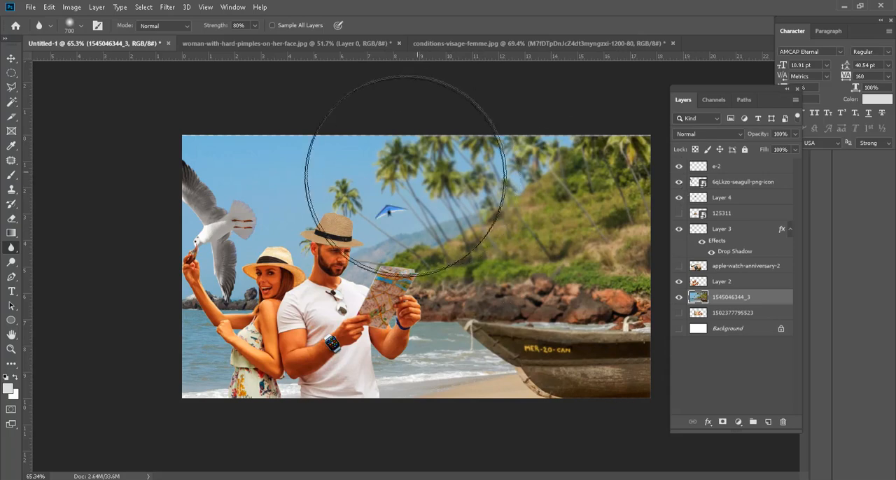
left_click(721, 168)
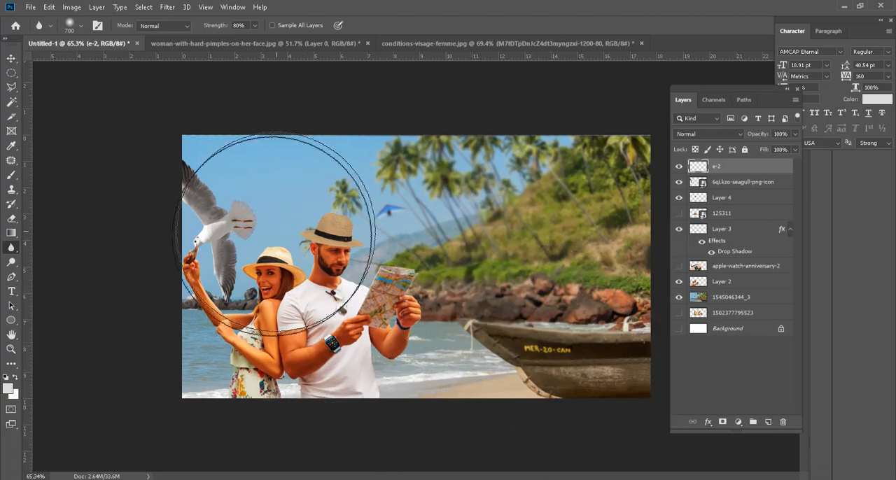
Step: Return to the conditions-visage-femme.jpg portrait and activate the Sharpen tool with Layer 0 selected
left_click(227, 43)
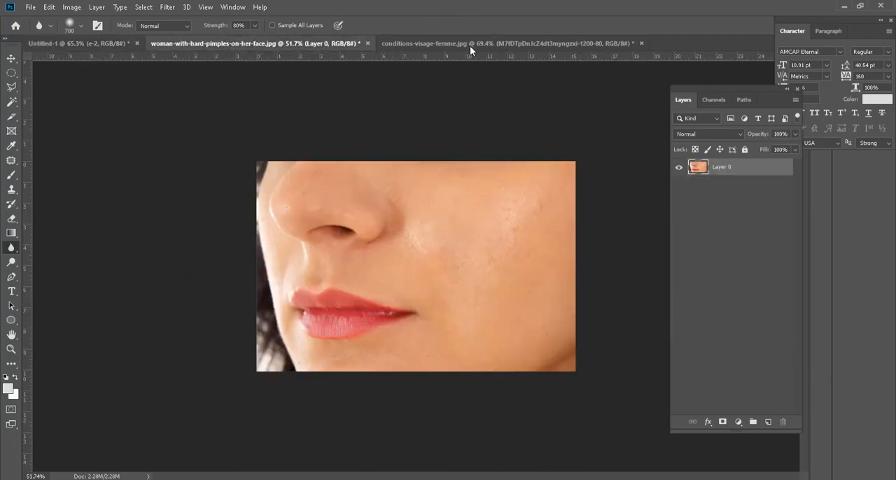
left_click(479, 45)
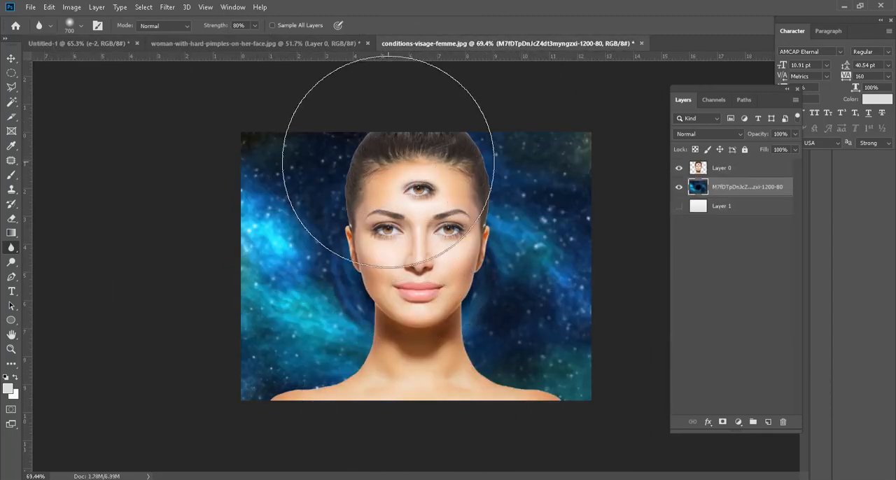
scroll(427, 253, "up", 3)
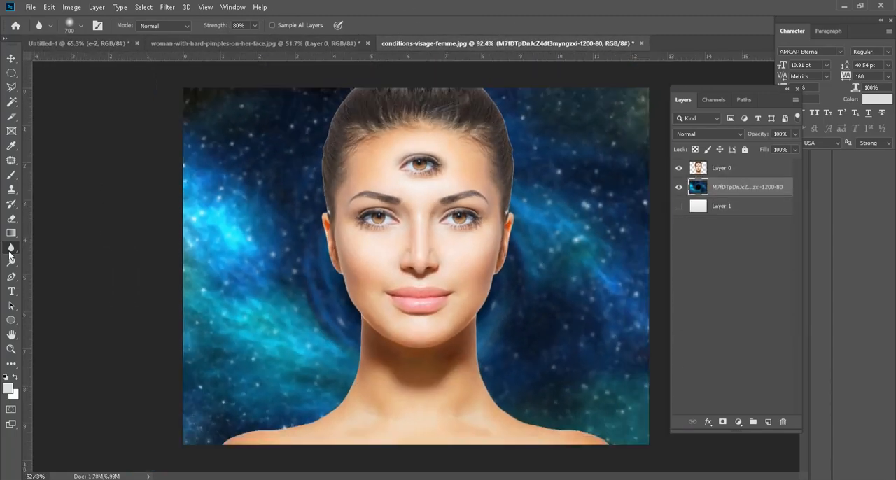
right_click(11, 248)
left_click(56, 258)
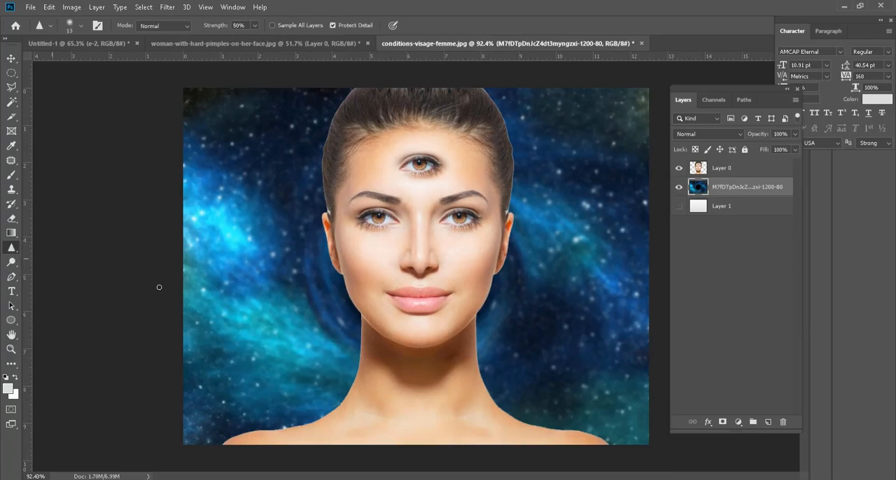
left_click(714, 169)
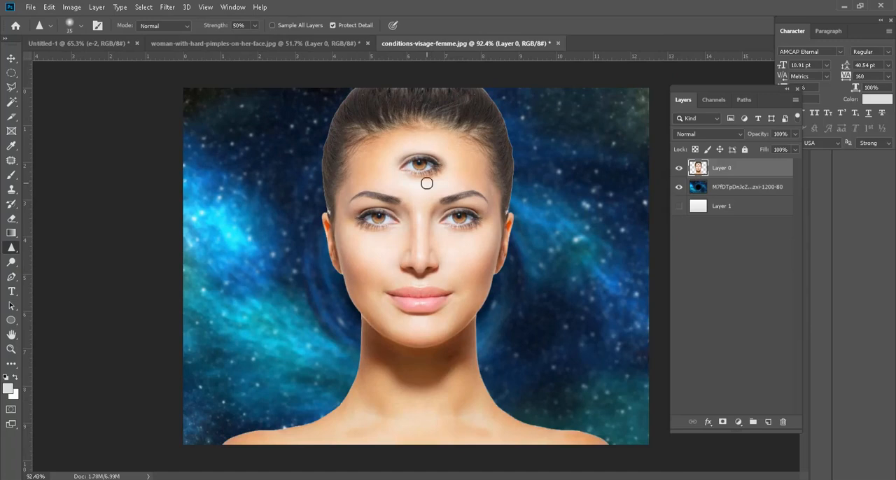
Step: Try sharpening the portrait's lower right-hand eye with a size 100 brush at 50% strength, and undo it
key("bracketright")
key("bracketright")
key("bracketright")
scroll(464, 218, "up", 5)
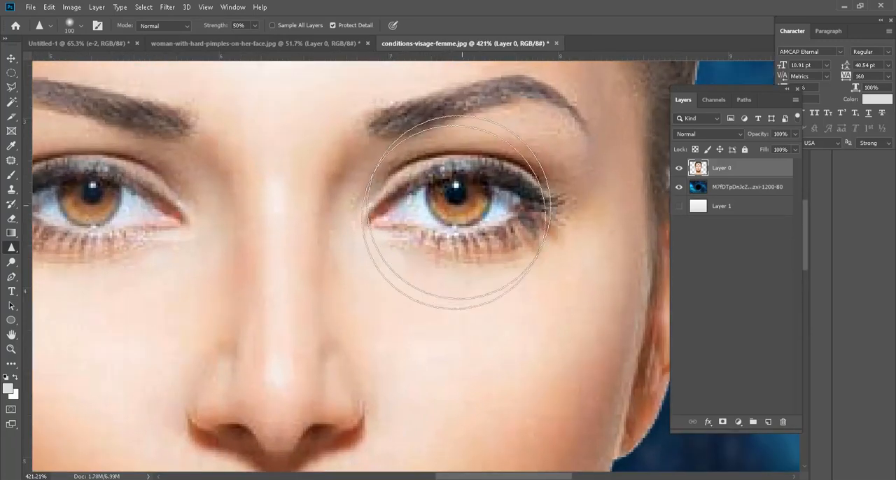
mouse_move(446, 224)
left_mouse_down()
mouse_move(490, 200)
mouse_move(485, 212)
mouse_move(499, 219)
mouse_move(469, 199)
left_mouse_up()
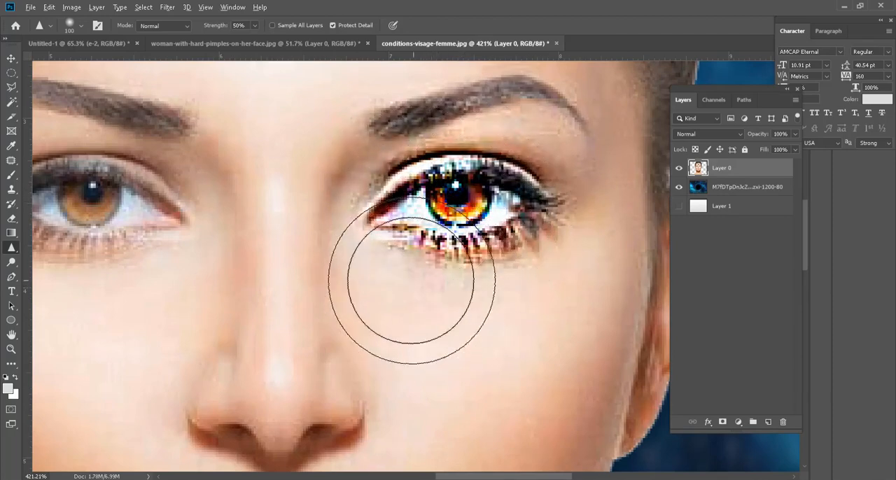
scroll(412, 301, "down", 5)
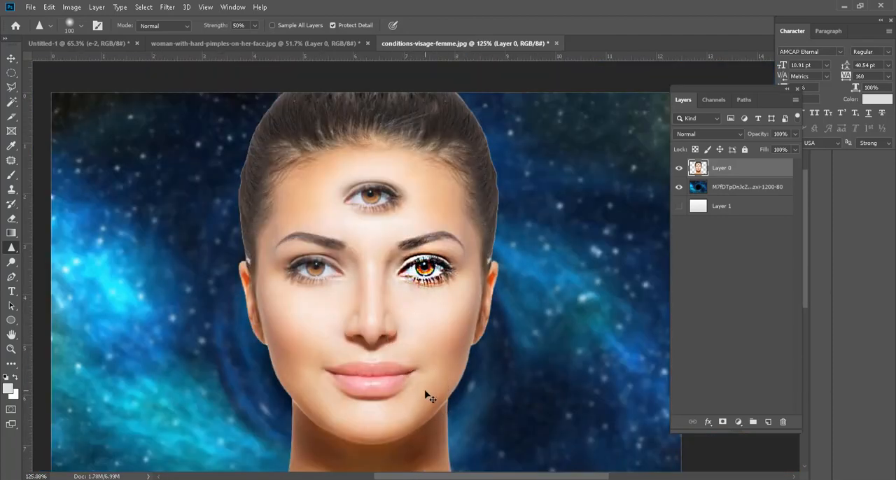
key("ctrl+z")
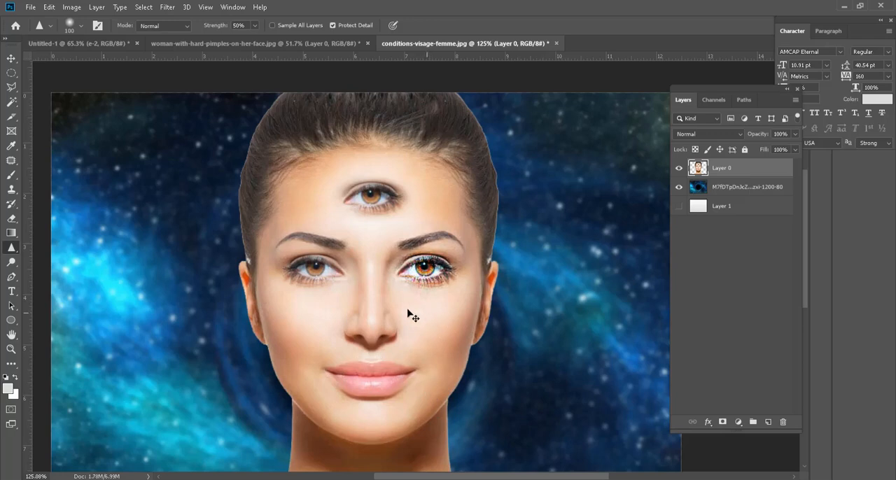
Step: Activate the Smudge tool for work on the portrait's mouth on Layer 0
right_click(17, 249)
left_click(43, 272)
scroll(400, 214, "up", 5)
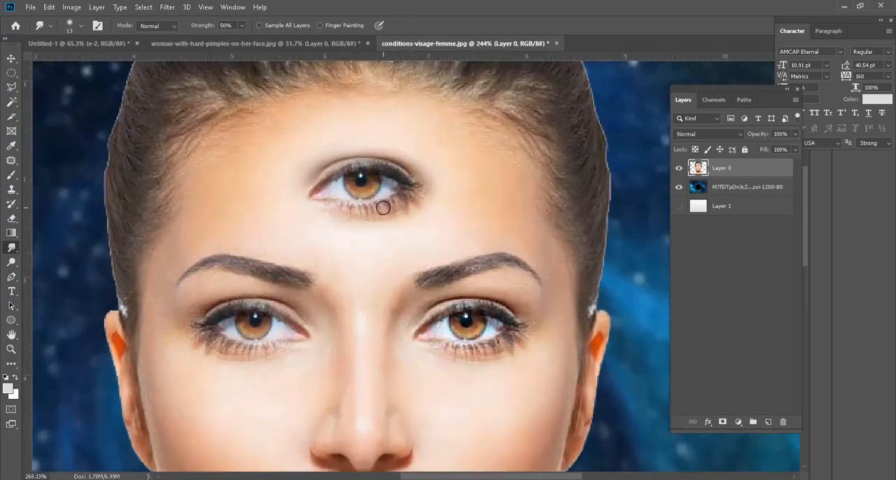
left_click_drag(356, 310, 358, 173)
scroll(386, 330, "up", 3)
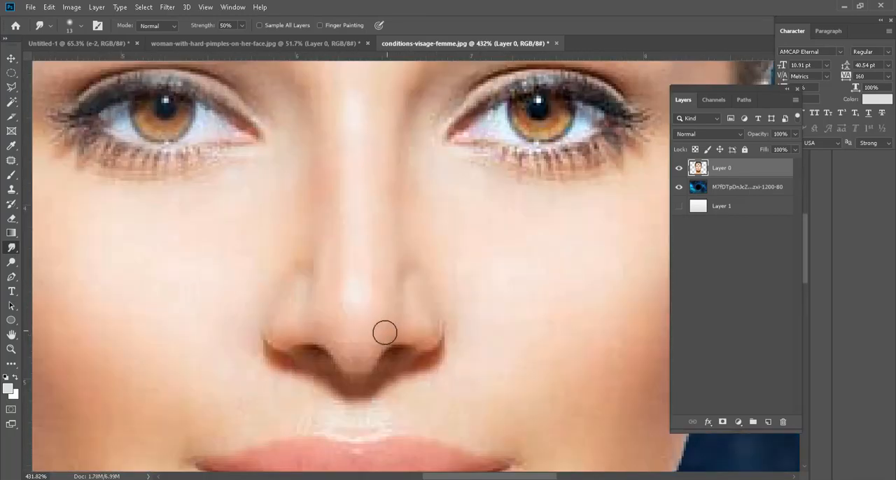
left_click_drag(386, 330, 350, 217)
scroll(354, 178, "down", 3)
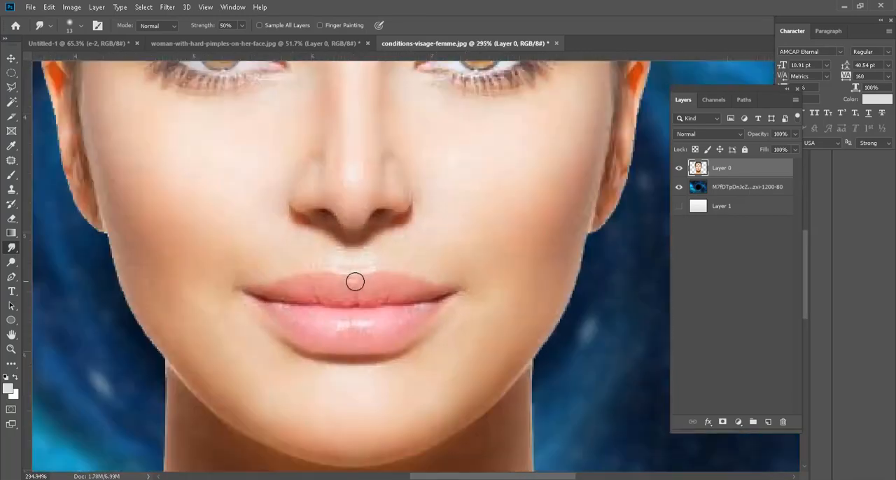
Step: Try smudging the skin below the mouth up into the centre of the lower lip with a small brush, and undo it
scroll(362, 376, "up", 4)
left_click_drag(343, 364, 341, 326)
left_click_drag(344, 390, 345, 309)
left_click_drag(348, 364, 343, 308)
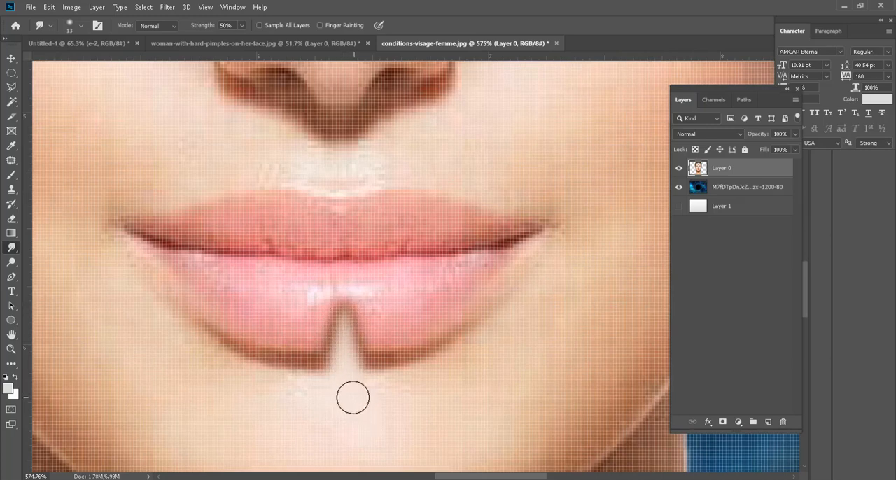
key("ctrl+z")
key("ctrl+z")
key("ctrl+z")
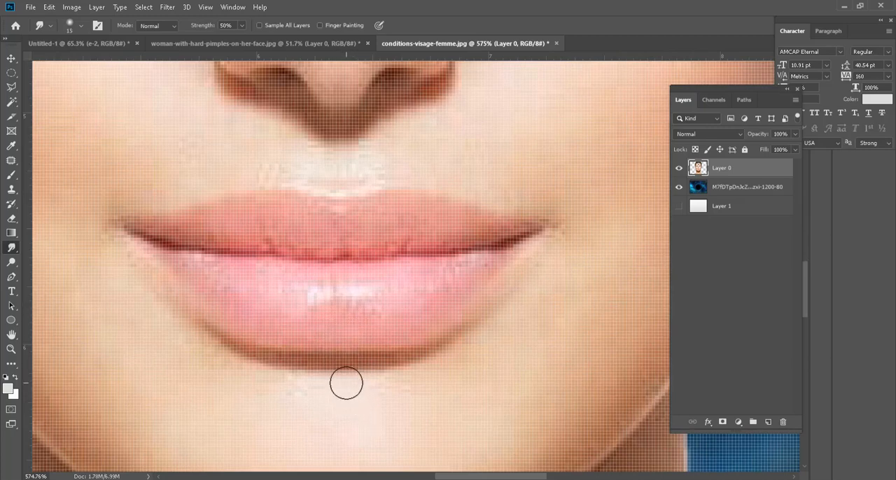
Step: Reshape the centres of the lower and upper lips and the nose tip by smudging with a size 40 brush at 50% strength
key("bracketright")
key("bracketright")
key("bracketright")
key("bracketright")
key("bracketright")
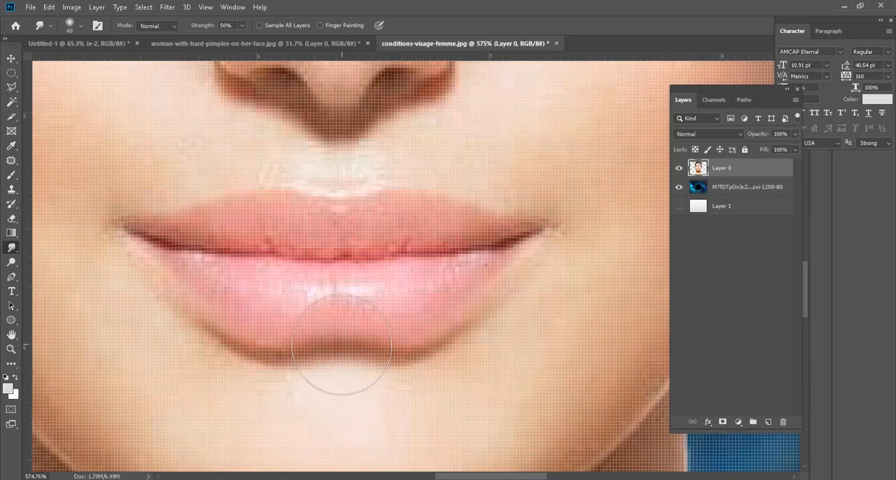
scroll(341, 350, "down", 7)
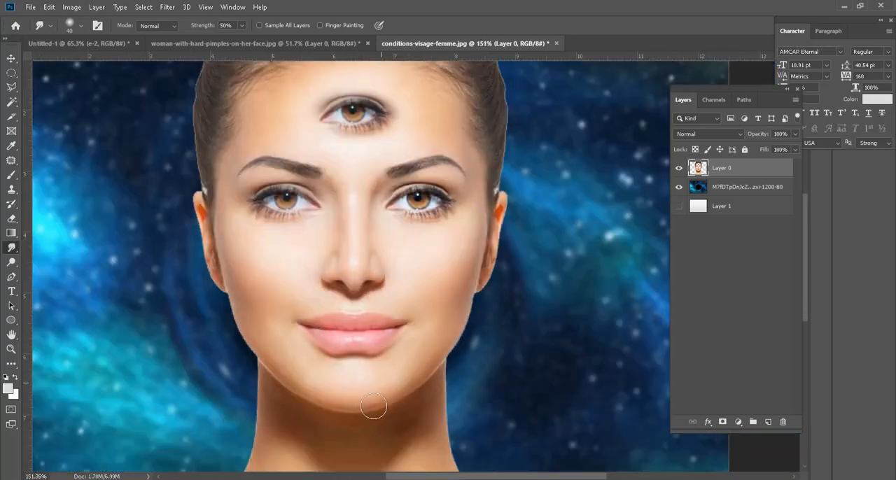
scroll(357, 327, "up", 5)
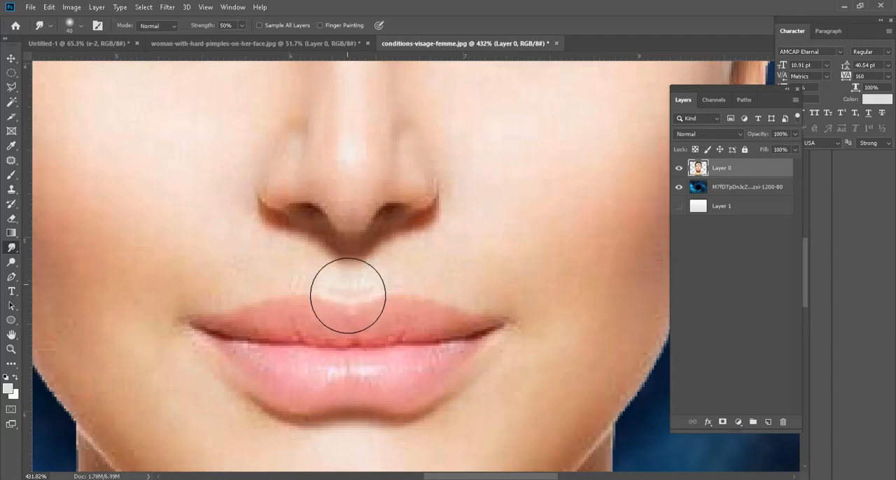
scroll(348, 380, "down", 5)
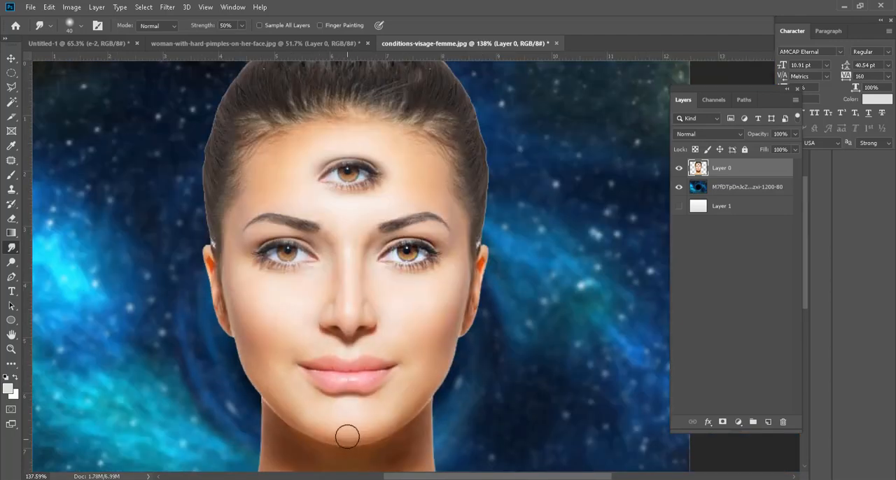
scroll(370, 332, "up", 3)
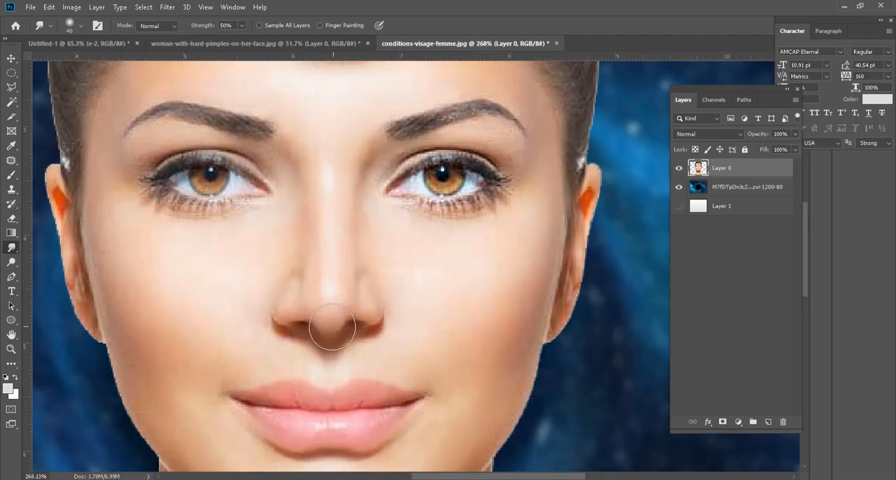
scroll(462, 364, "down", 2)
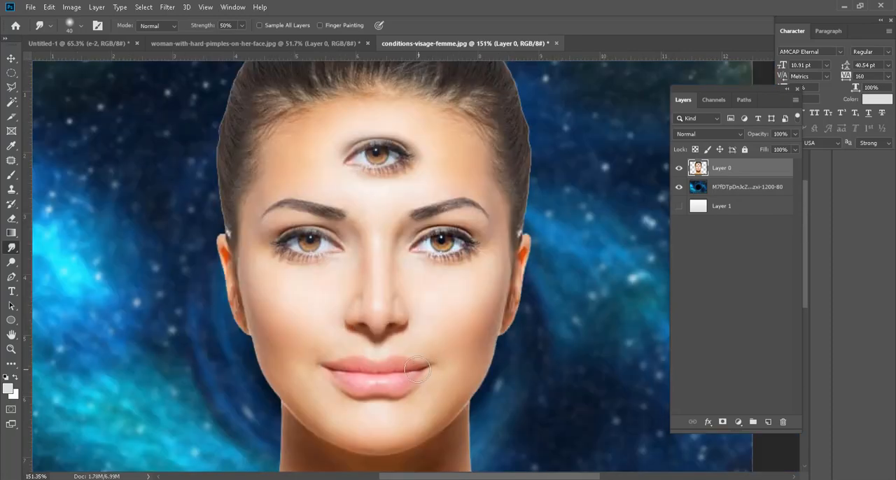
Step: Try narrowing both sides of the neck by smudging with a size 125 brush at 50% strength, and undo it
scroll(379, 329, "down", 1)
key("bracketright")
key("bracketright")
key("bracketright")
key("bracketright")
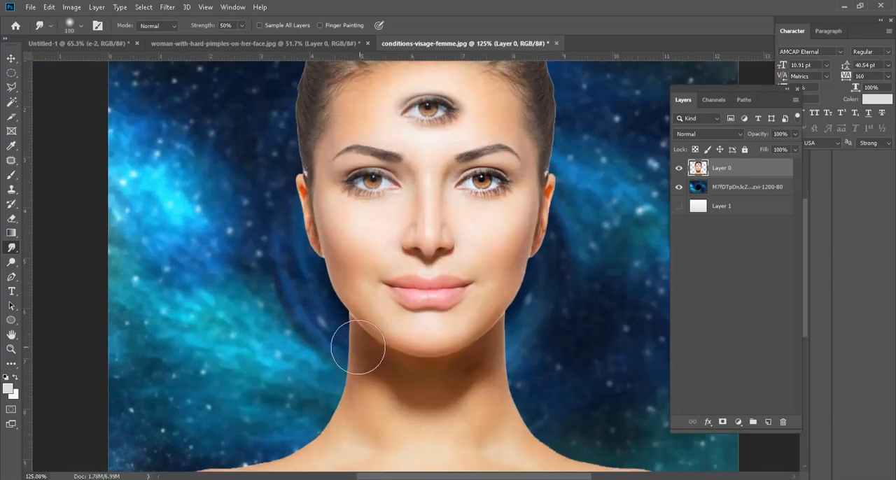
mouse_move(342, 335)
left_mouse_down()
mouse_move(332, 359)
mouse_move(355, 385)
mouse_move(342, 415)
left_mouse_up()
mouse_move(507, 366)
left_mouse_down()
mouse_move(518, 374)
mouse_move(523, 415)
mouse_move(542, 421)
left_mouse_up()
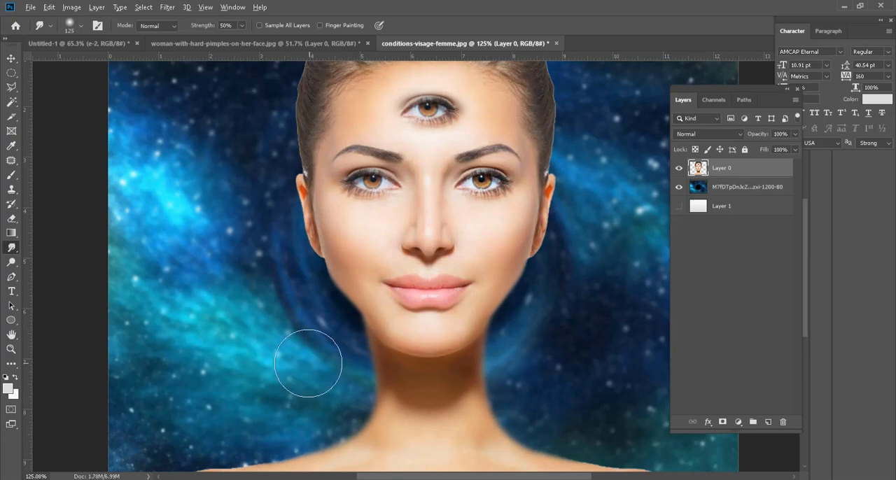
scroll(311, 360, "down", 3)
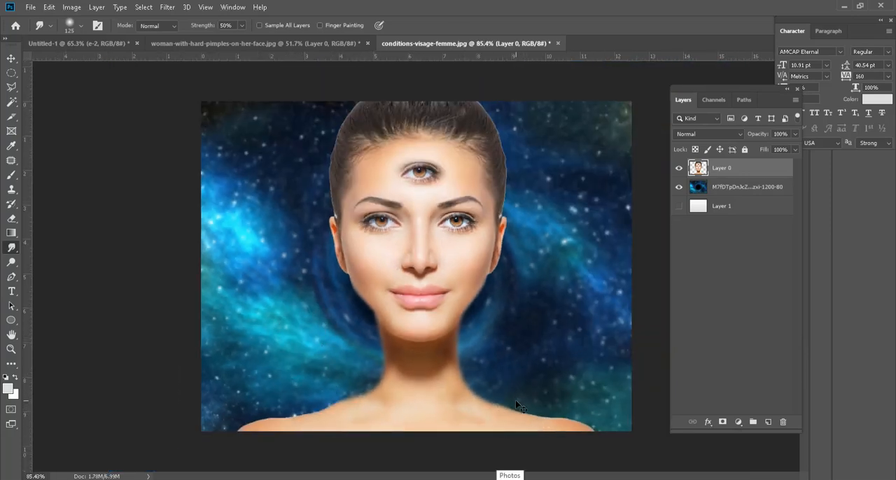
key("ctrl+z")
key("ctrl+z")
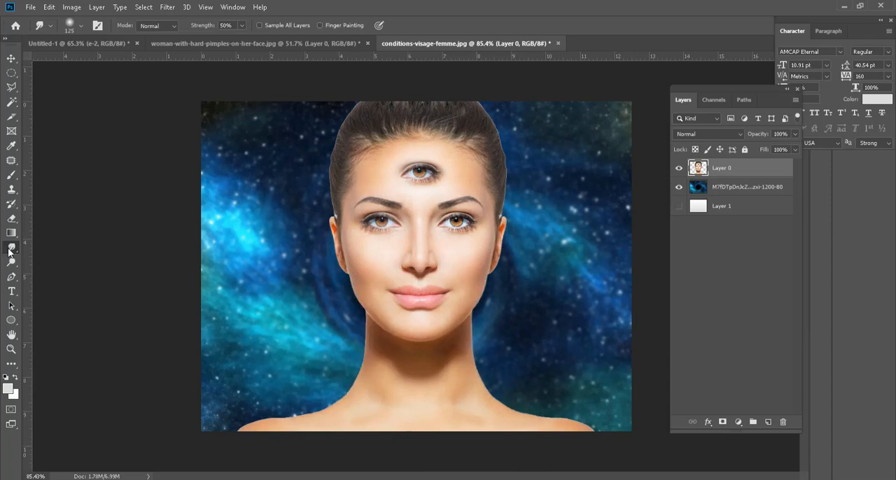
Step: Activate the Dodge tool and show the tools grouped with it
right_click(8, 251)
left_click(11, 262)
right_click(12, 262)
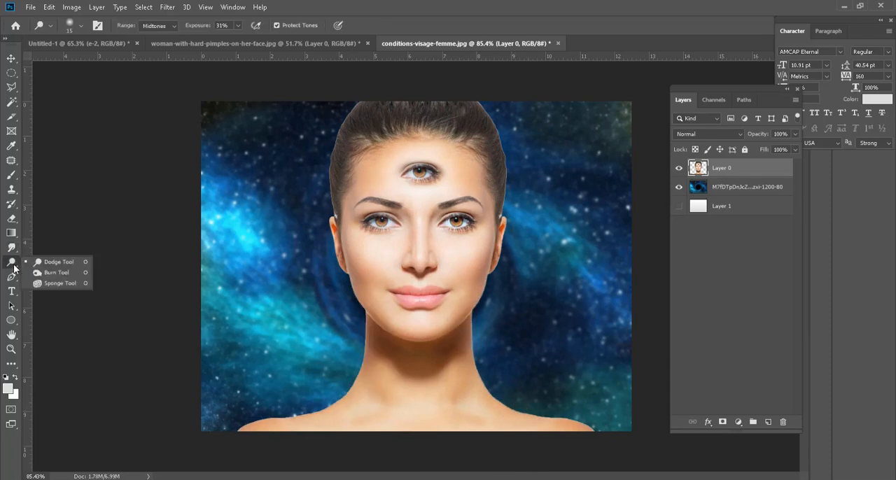
Step: Lighten the skin of the whole face with the Dodge tool at size 175, Midtones range and 31% exposure
left_click(55, 262)
scroll(481, 158, "up", 3)
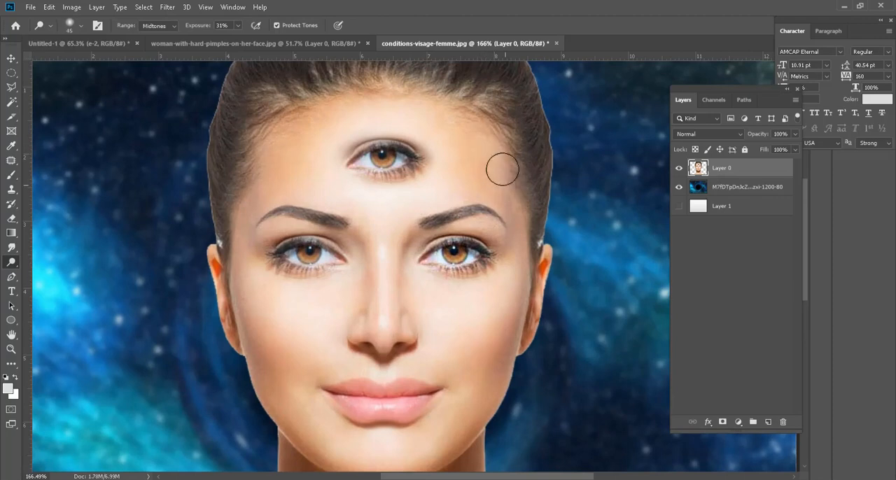
key("bracketright")
key("bracketright")
key("bracketright")
key("bracketright")
key("bracketright")
key("bracketright")
key("bracketright")
key("bracketright")
key("bracketright")
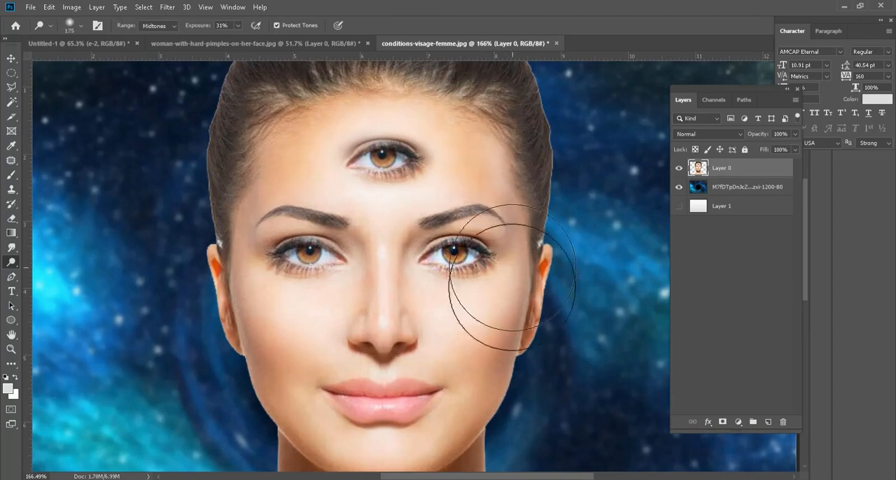
scroll(490, 280, "down", 3)
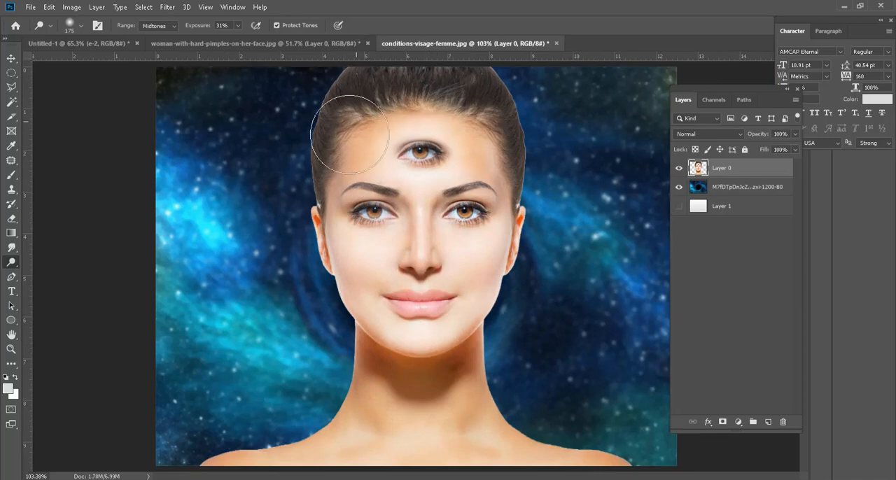
Step: Darken the neck below the chin with the Burn tool at size 175, Midtones range and 50% exposure
right_click(16, 262)
left_click(49, 272)
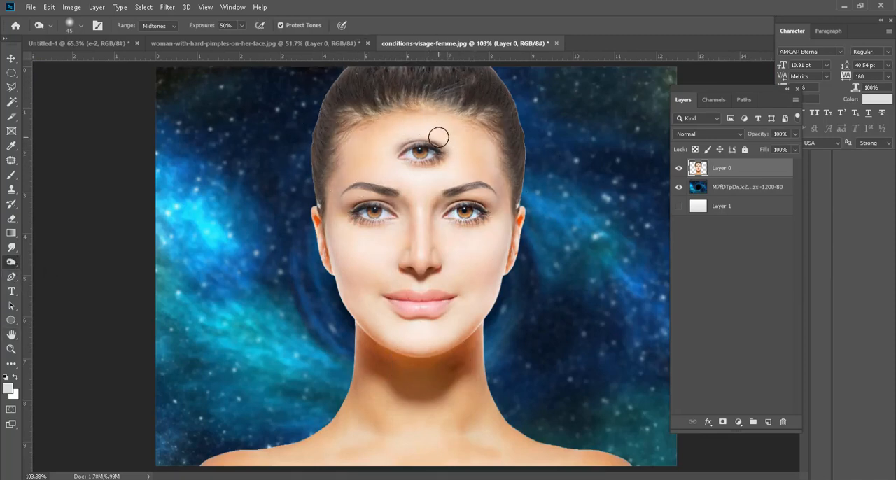
key("bracketright")
key("bracketright")
key("bracketright")
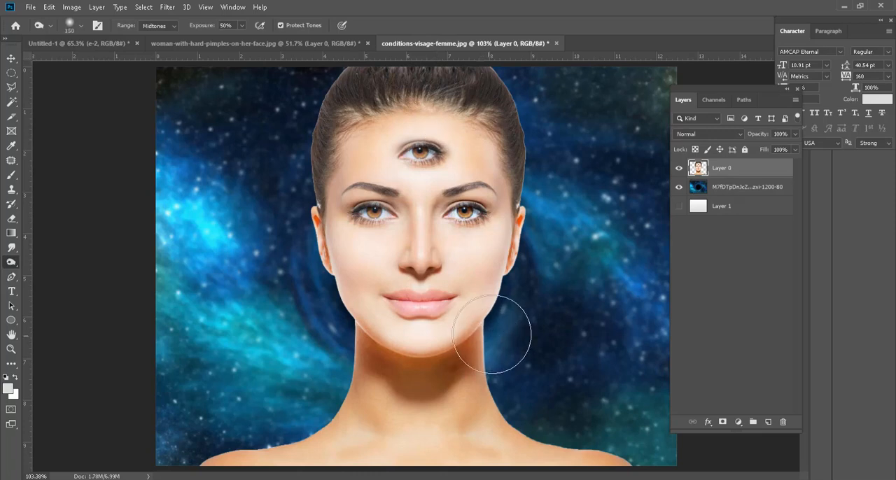
mouse_move(492, 338)
left_mouse_down()
mouse_move(478, 365)
mouse_move(488, 340)
mouse_move(433, 382)
mouse_move(374, 360)
mouse_move(430, 388)
mouse_move(441, 378)
mouse_move(296, 370)
left_mouse_up()
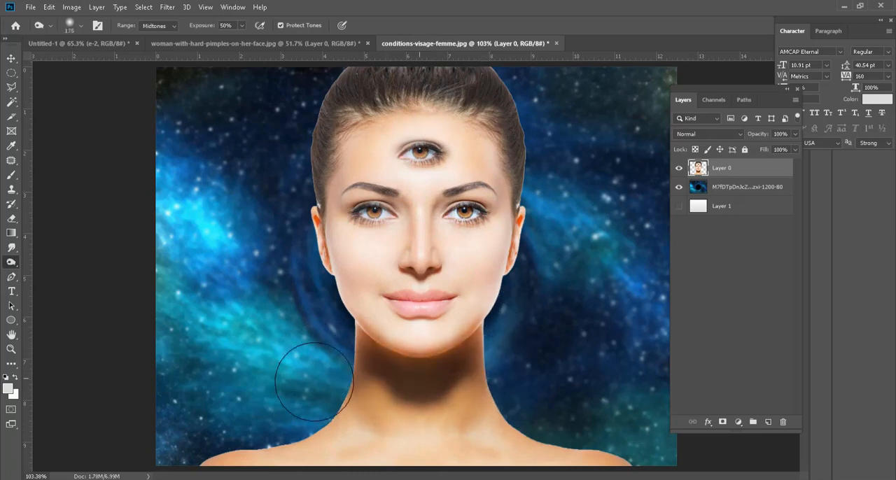
Step: Burn the forehead, nose and chin with a large brush, and both cheeks with a size 90 brush
mouse_move(364, 108)
left_mouse_down()
mouse_move(512, 143)
mouse_move(524, 182)
mouse_move(489, 116)
mouse_move(498, 193)
mouse_move(456, 130)
mouse_move(385, 153)
mouse_move(425, 162)
mouse_move(365, 156)
mouse_move(456, 145)
mouse_move(477, 156)
mouse_move(353, 155)
mouse_move(492, 186)
mouse_move(403, 217)
mouse_move(413, 227)
mouse_move(415, 260)
mouse_move(410, 205)
mouse_move(415, 250)
mouse_move(421, 231)
mouse_move(409, 421)
mouse_move(417, 350)
left_mouse_up()
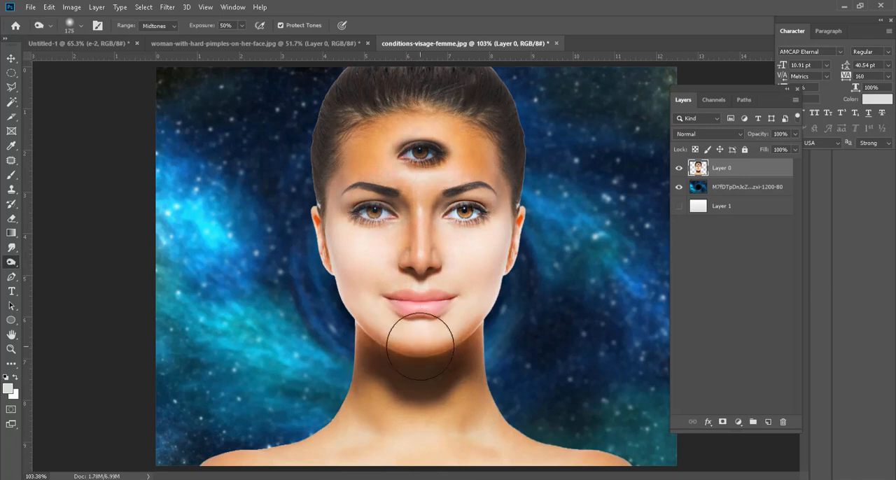
key("bracketleft")
key("bracketleft")
key("bracketleft")
key("bracketleft")
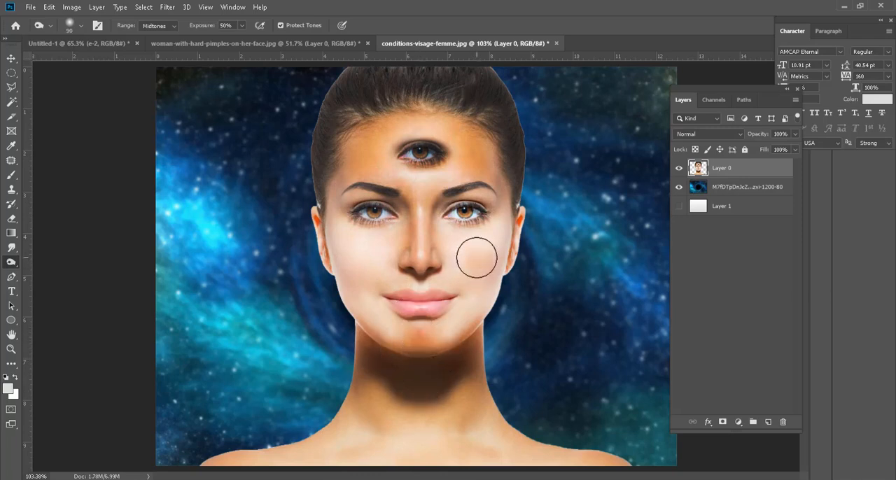
left_click_drag(505, 263, 506, 240)
mouse_move(330, 250)
left_mouse_down()
mouse_move(352, 262)
mouse_move(342, 277)
left_mouse_up()
mouse_move(482, 280)
left_mouse_down()
mouse_move(508, 293)
mouse_move(493, 264)
mouse_move(515, 245)
left_mouse_up()
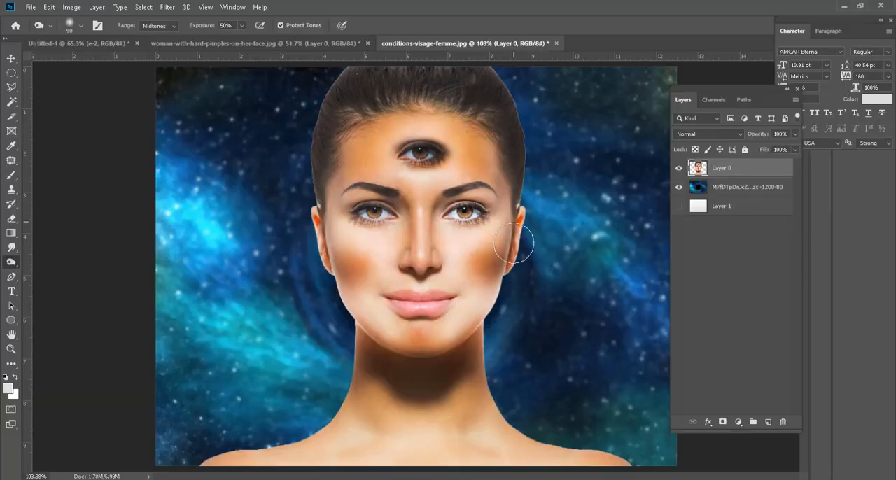
scroll(423, 315, "down", 2)
scroll(446, 326, "up", 1)
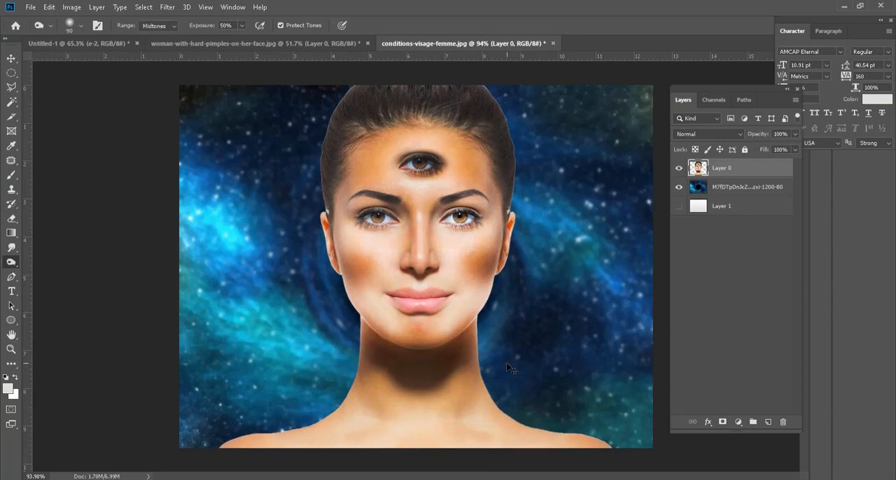
Step: Undo the burn strokes on the cheeks, chin and nose and the last ones on the forehead
key("ctrl+z")
key("ctrl+z")
key("ctrl+z")
key("ctrl+z")
key("ctrl+z")
key("ctrl+z")
key("ctrl+z")
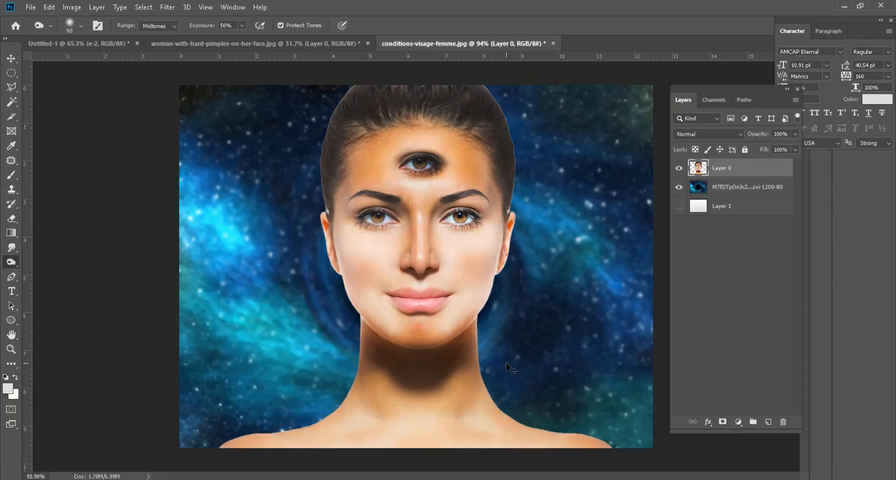
key("ctrl+z")
key("ctrl+z")
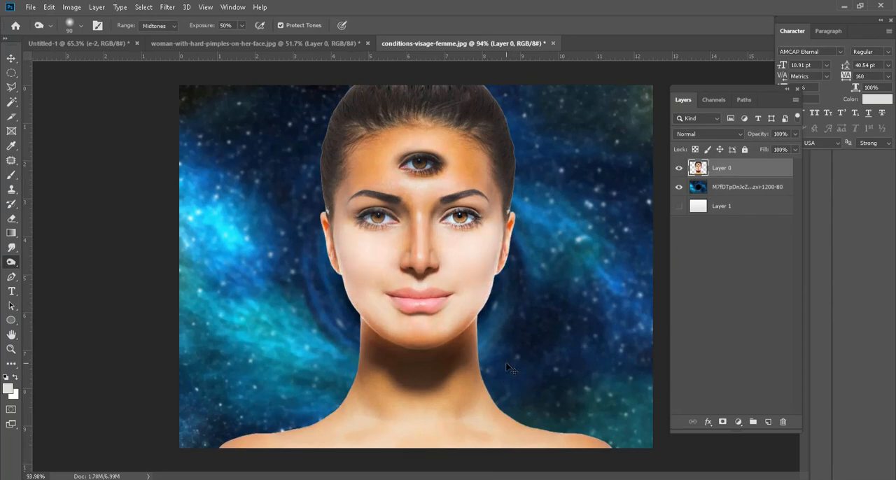
key("ctrl+z")
key("ctrl+z")
key("ctrl+z")
key("ctrl+z")
key("ctrl+z")
key("ctrl+z")
key("ctrl+z")
key("ctrl+z")
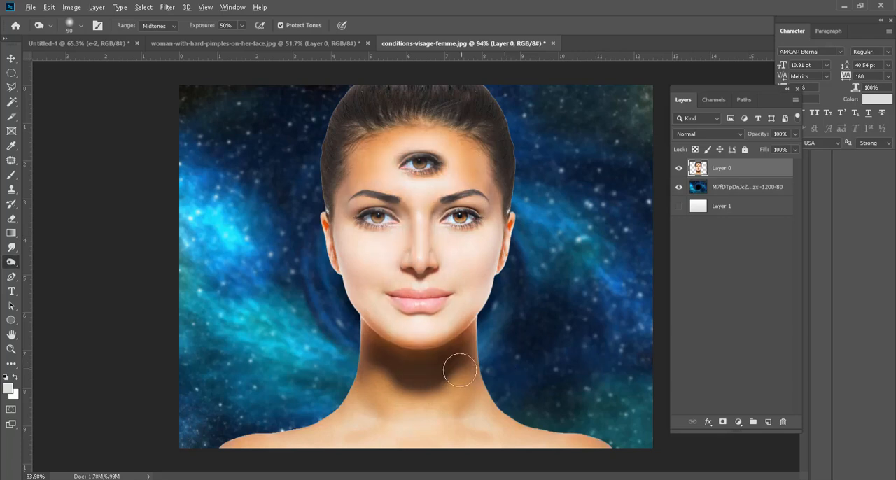
Step: Try desaturating the skin, eyes and lips across the face with the Sponge tool at size 65 and 50% flow
scroll(460, 370, "down", 3)
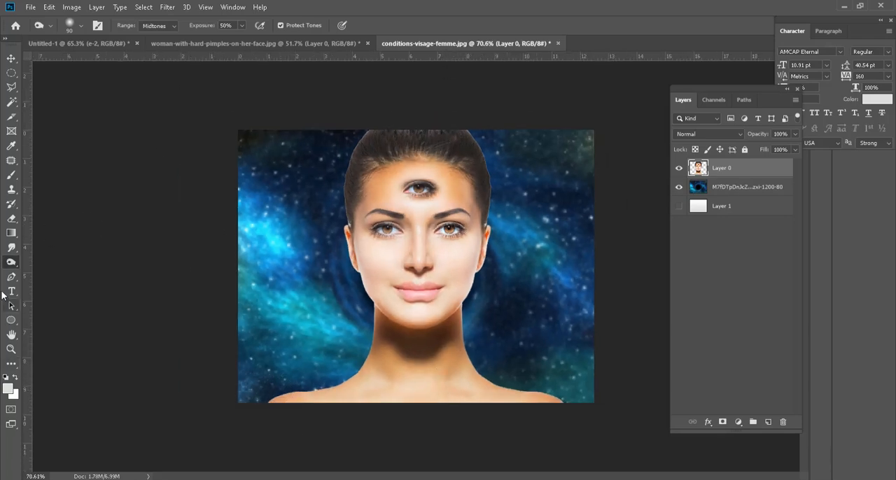
right_click(9, 266)
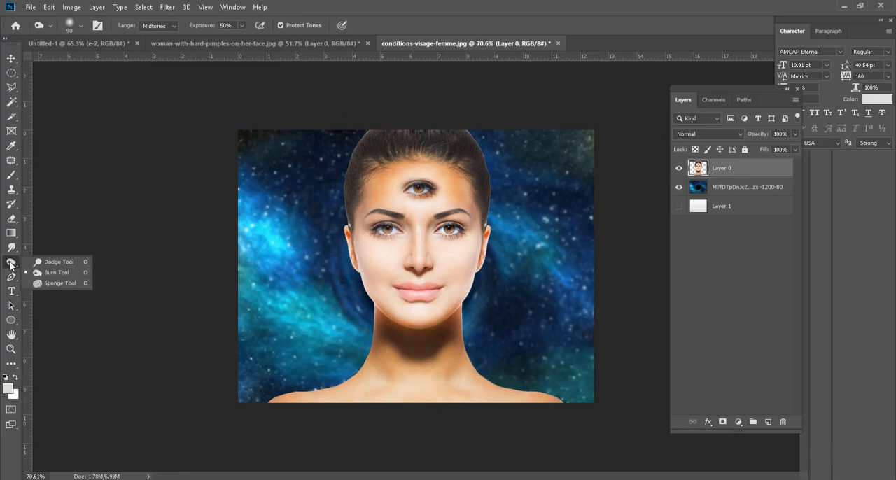
left_click(50, 284)
scroll(427, 217, "up", 4)
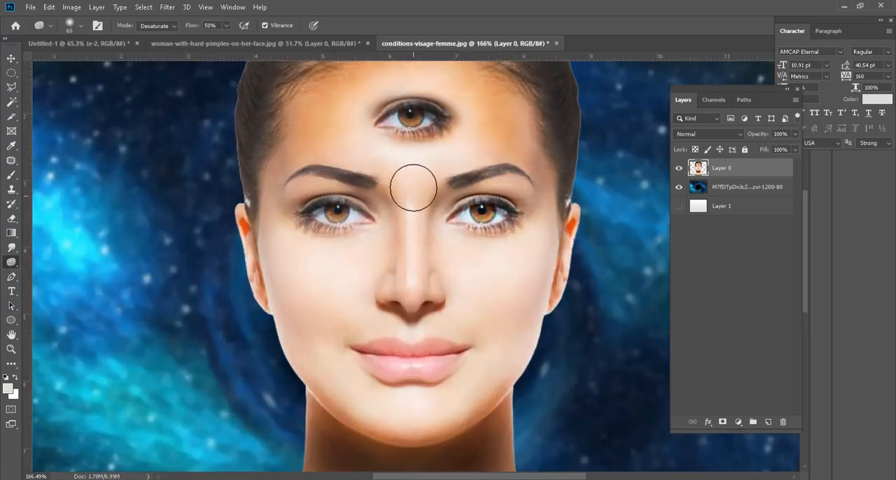
scroll(420, 220, "up", 3)
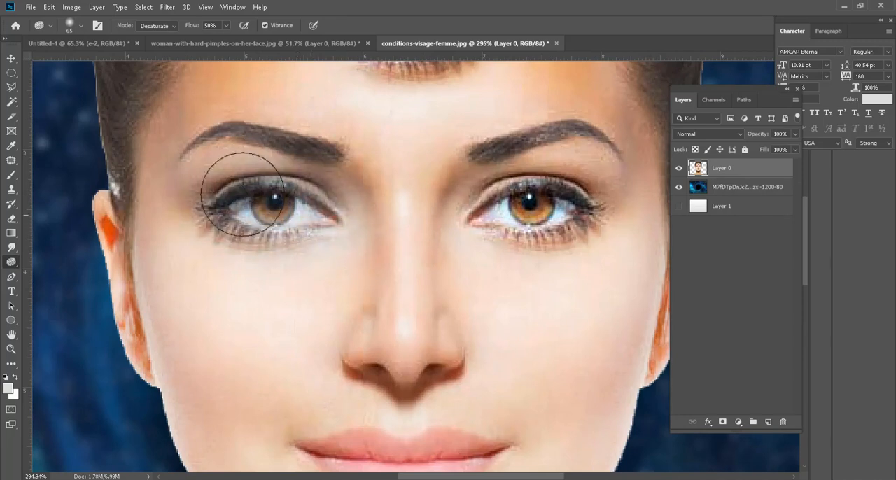
mouse_move(243, 195)
left_mouse_down()
mouse_move(155, 195)
mouse_move(191, 266)
mouse_move(178, 394)
mouse_move(295, 215)
mouse_move(252, 249)
mouse_move(290, 296)
left_mouse_up()
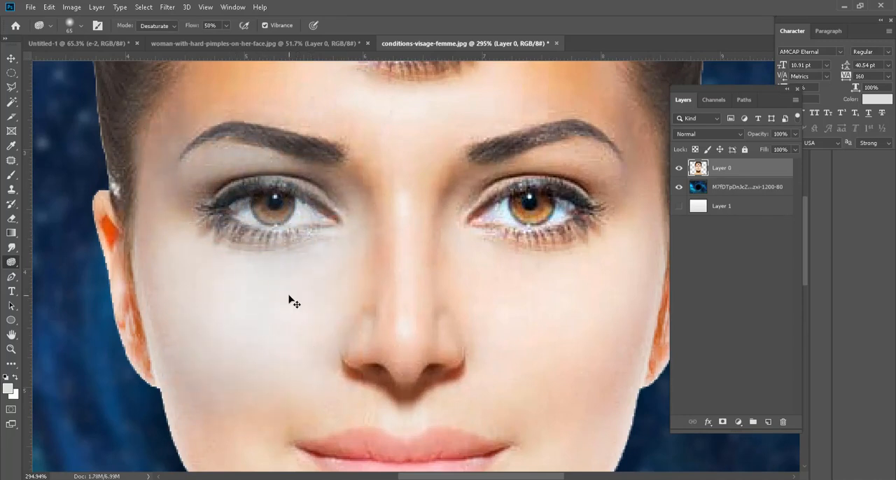
scroll(300, 314, "down", 3)
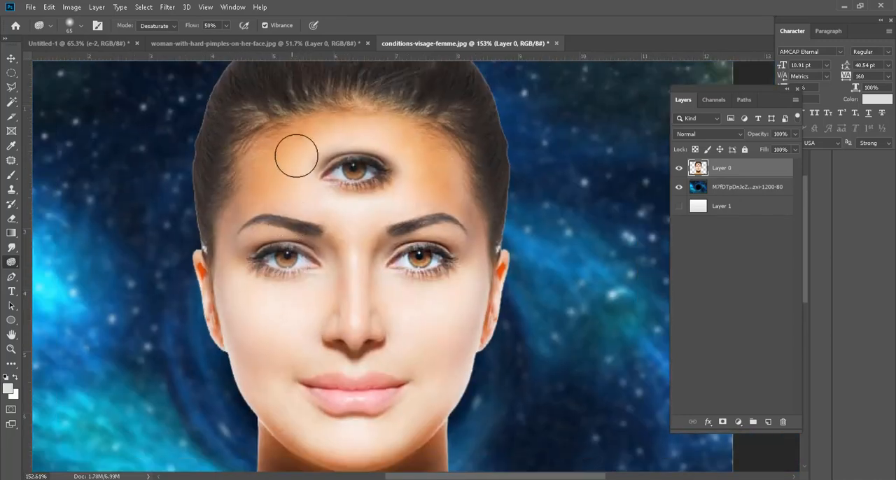
left_click_drag(296, 157, 337, 135)
mouse_move(336, 315)
left_mouse_down()
mouse_move(321, 277)
mouse_move(243, 258)
mouse_move(268, 269)
left_mouse_up()
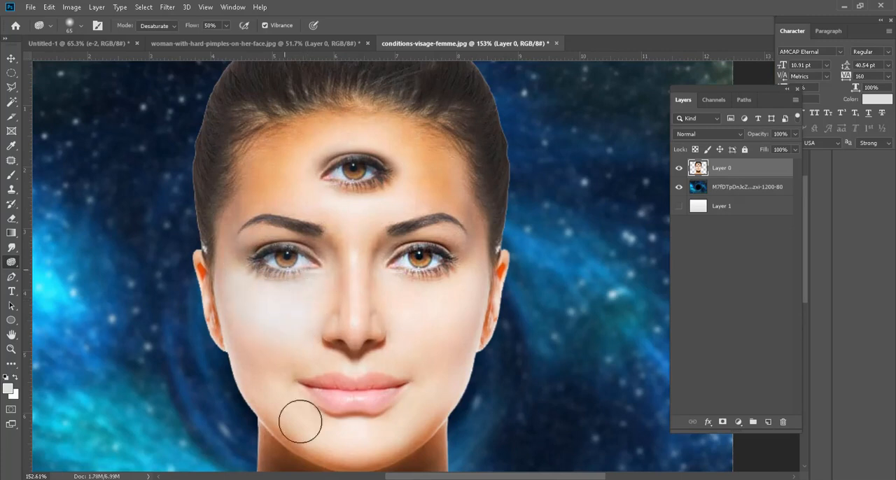
scroll(303, 400, "down", 3)
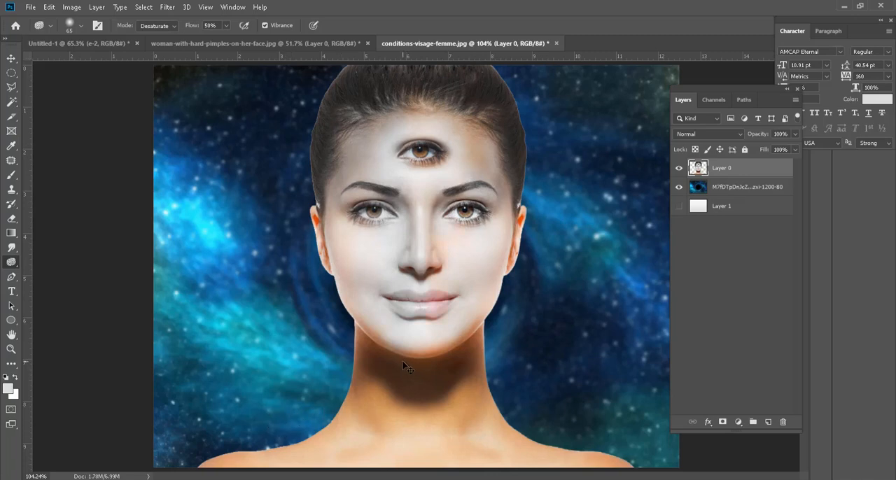
Step: Undo the Sponge strokes on the face and switch to the Move tool
key("ctrl+z")
key("v")
key("ctrl+z")
key("ctrl+z")
key("ctrl+z")
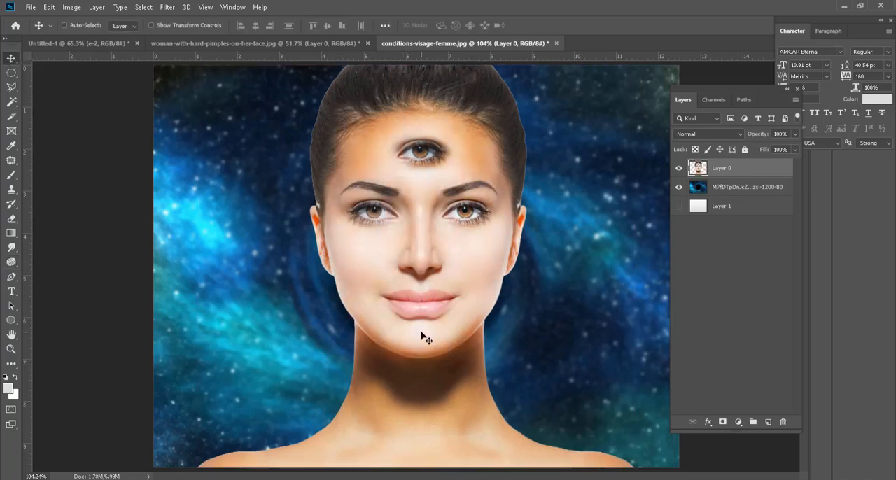
scroll(457, 308, "up", 3)
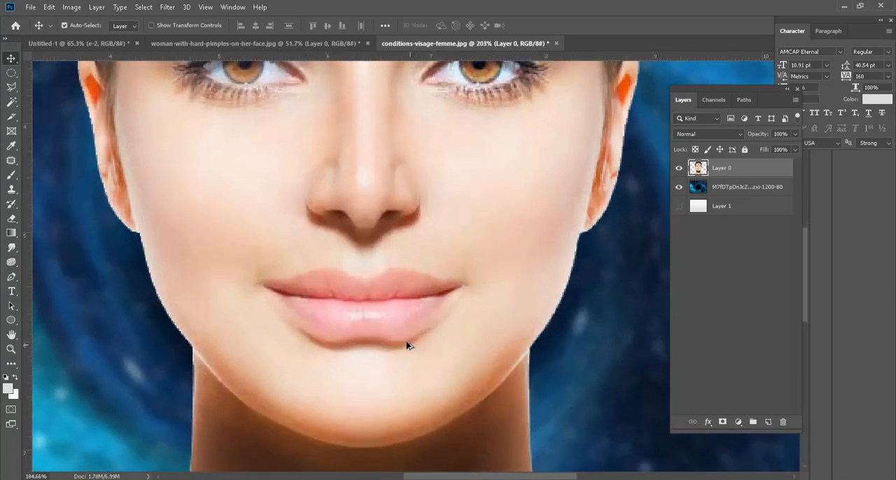
scroll(408, 343, "down", 2)
scroll(406, 344, "up", 2)
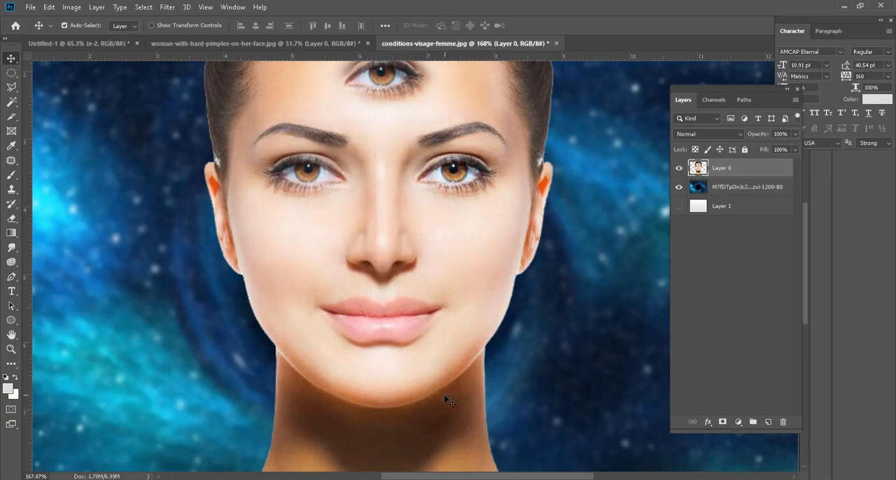
Step: Show the Pen tool variants, and add the horizontal text "Divine Soul" beside the shoulder with the Type tool
left_click(14, 278)
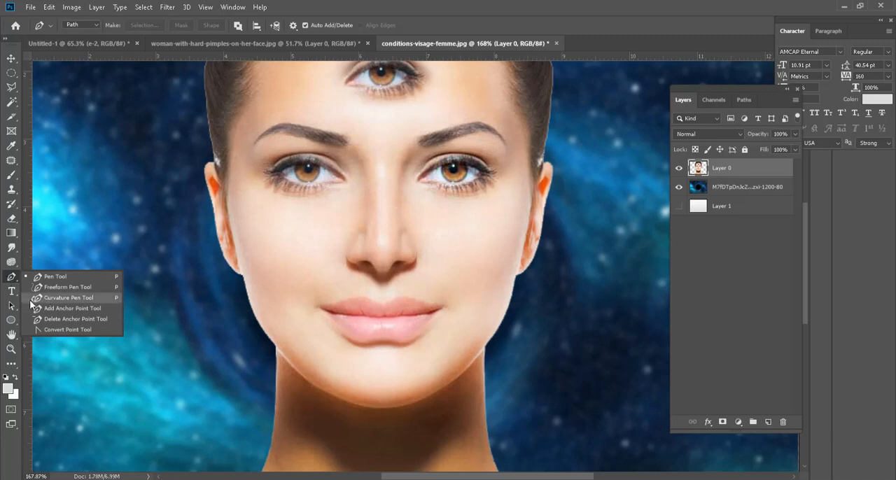
right_click(9, 294)
left_click(36, 293)
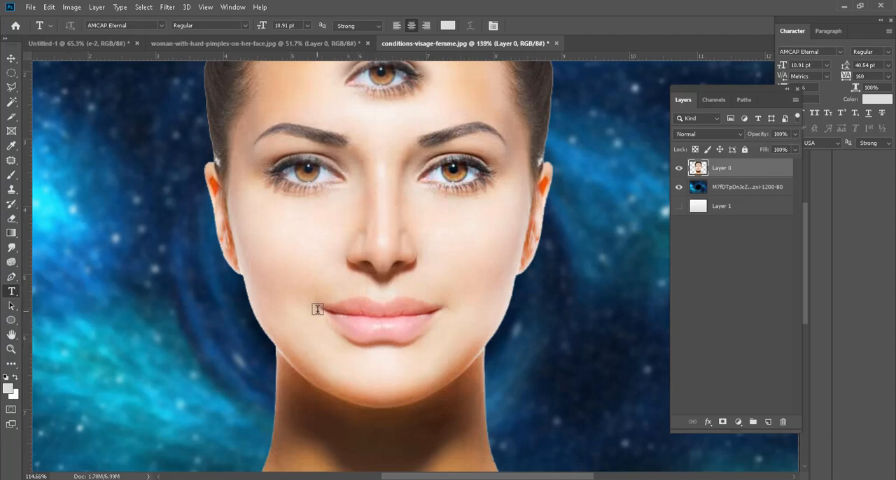
key("ctrl+0")
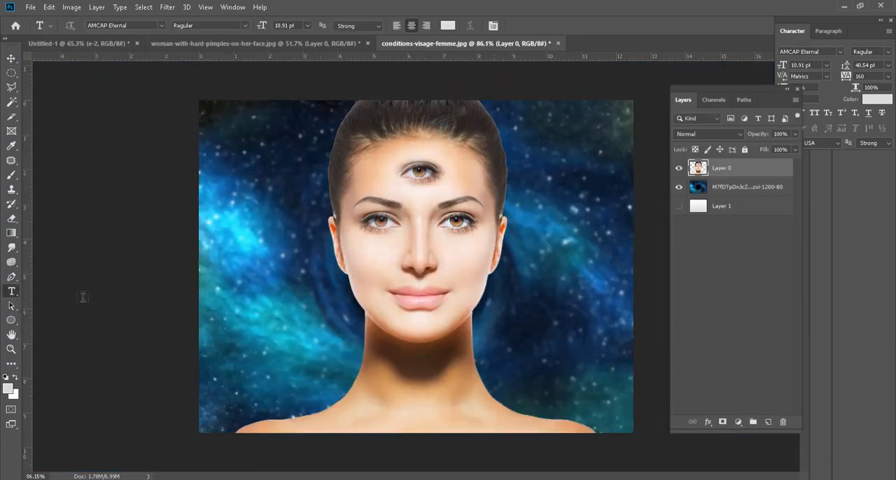
left_click(250, 380)
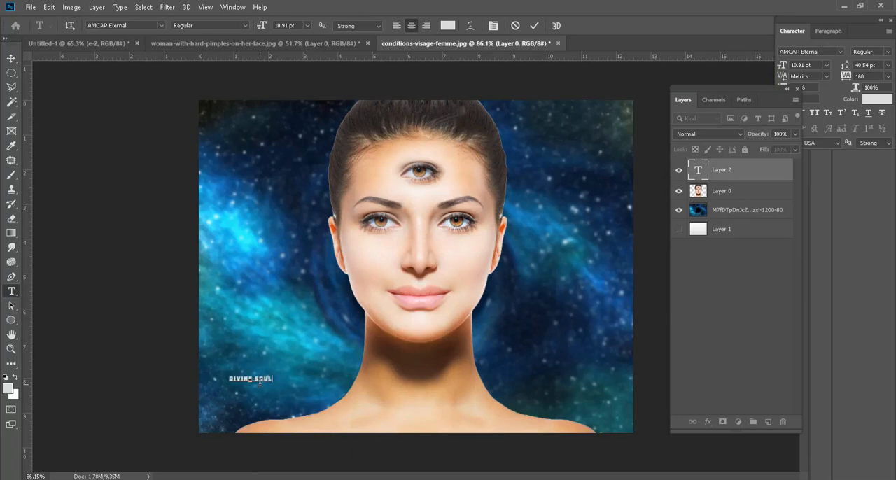
Step: Scale the "Divine Soul" text up to about 80 pt and place it across the base of the neck
left_click(12, 59)
key("ctrl+t")
left_click_drag(273, 376, 548, 308)
left_click_drag(493, 379, 526, 418)
key("Return")
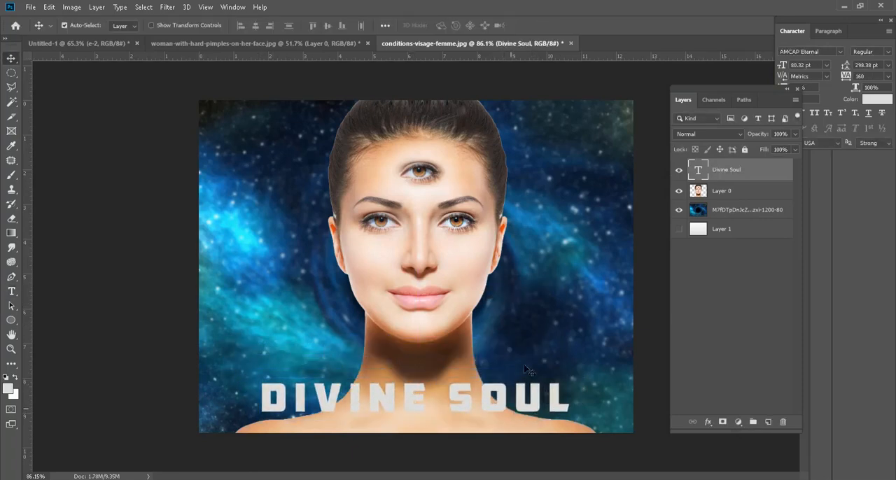
Step: Recolour the "Divine Soul" text to the very dark blue 001920, trying black and red ff0c0c on the way
double_click(698, 175)
left_click(453, 25)
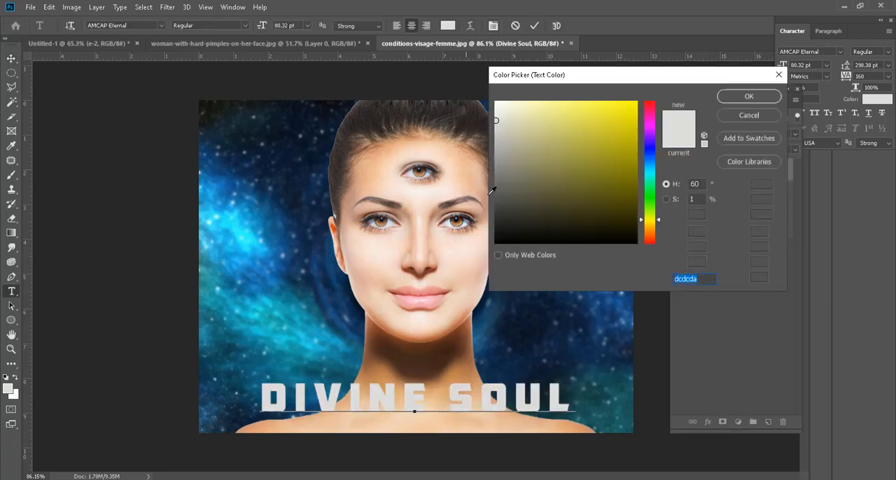
type("000000")
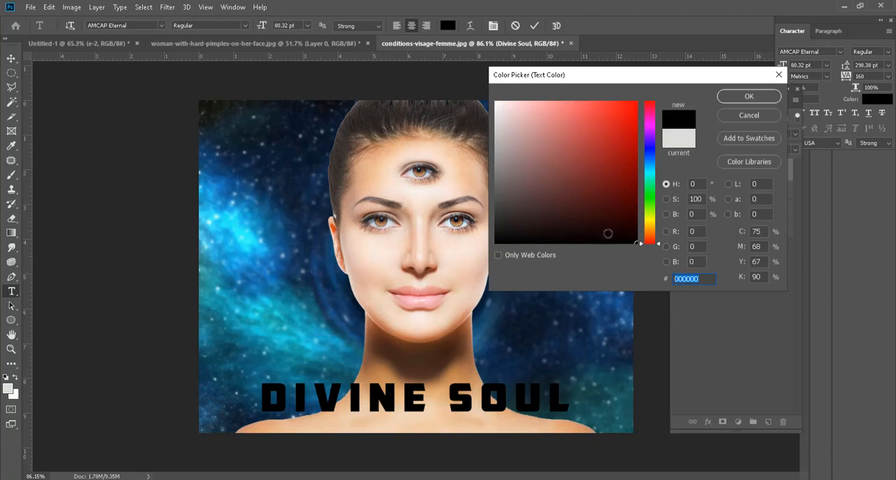
type("ff0c0c")
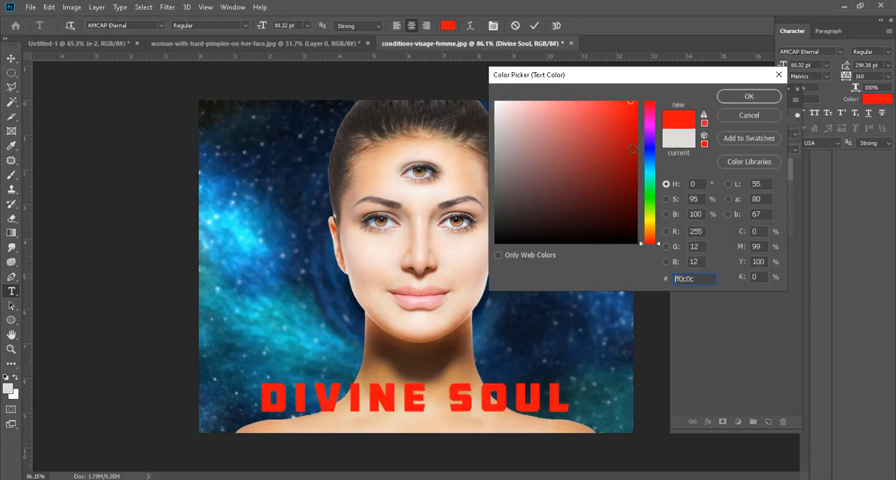
left_click_drag(649, 187, 651, 165)
left_click(636, 226)
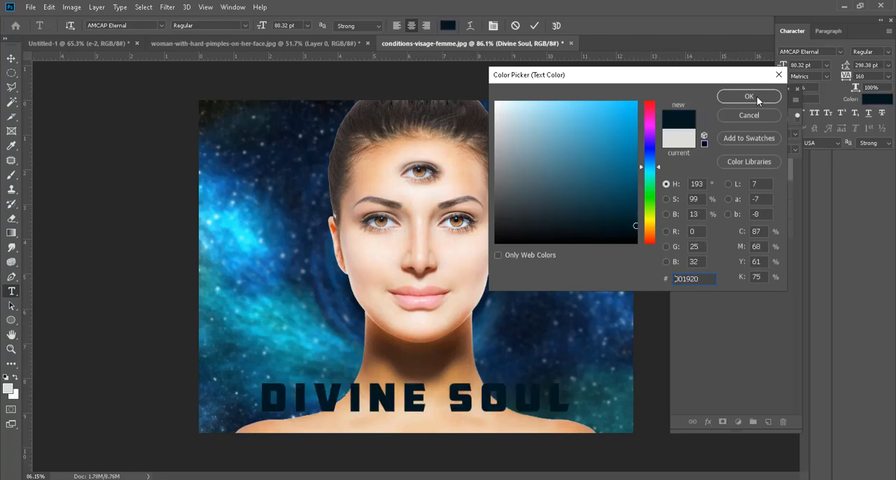
left_click(757, 96)
left_click(11, 58)
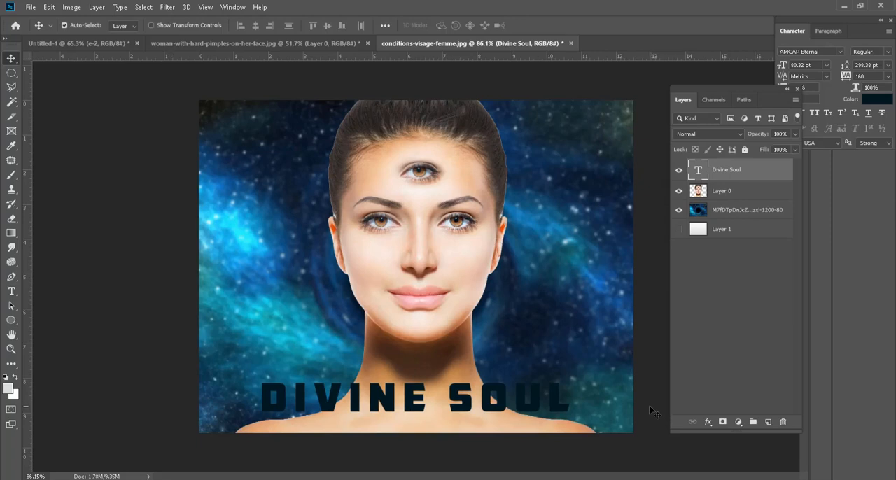
Step: Add a new layer above the text, select a full-width rectangular band across the chin, and switch to the Brush tool
left_click(769, 422)
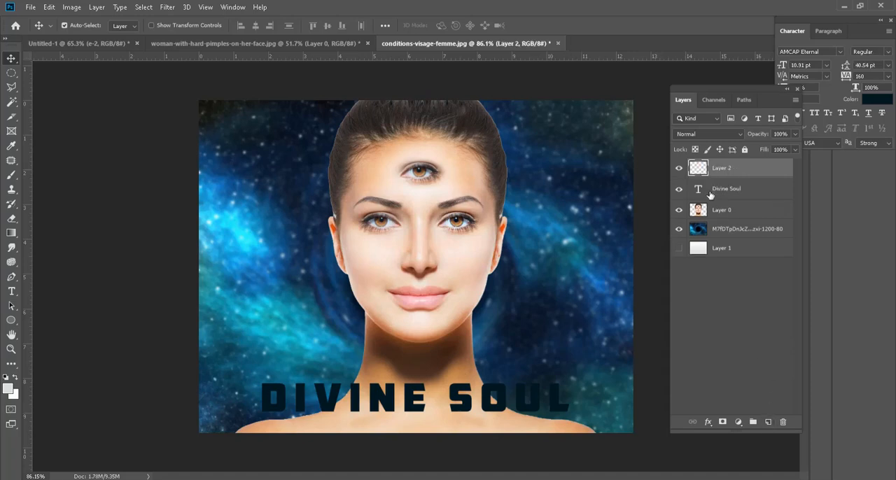
right_click(11, 72)
left_click(56, 70)
left_click_drag(193, 312, 662, 350)
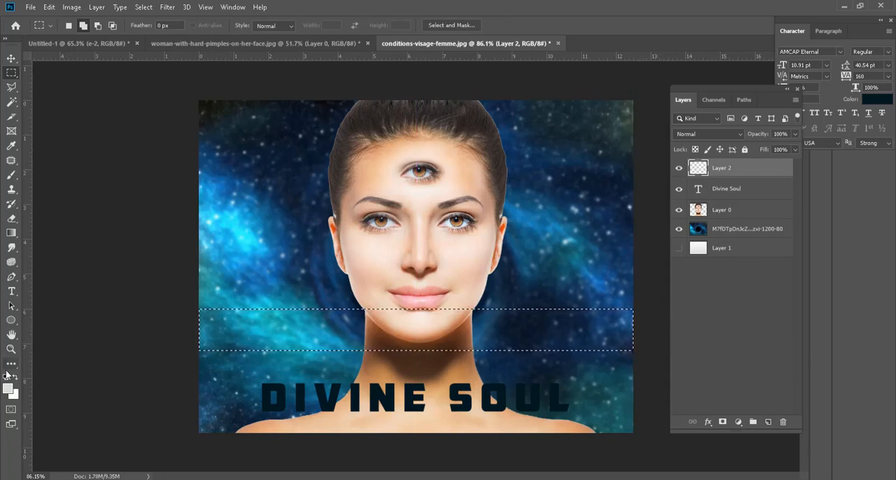
left_click(12, 177)
left_click(42, 175)
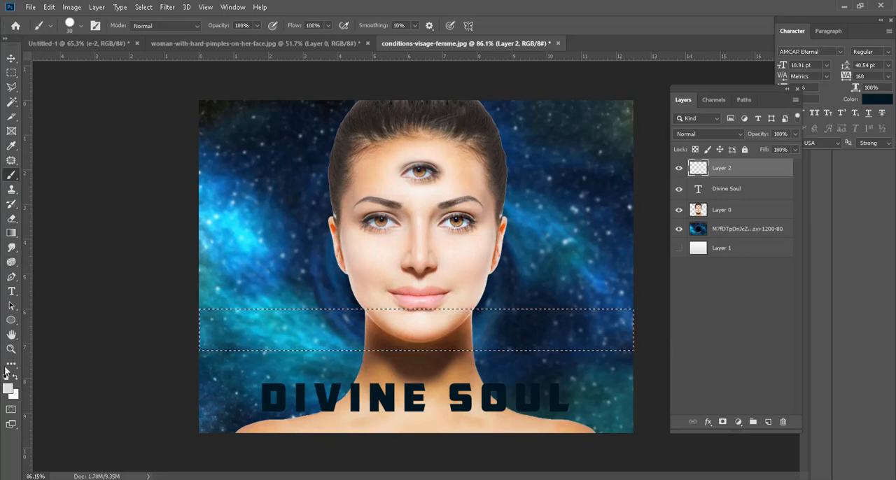
Step: Set the foreground colour to the dark blue 030f36
left_click(6, 391)
left_click(514, 229)
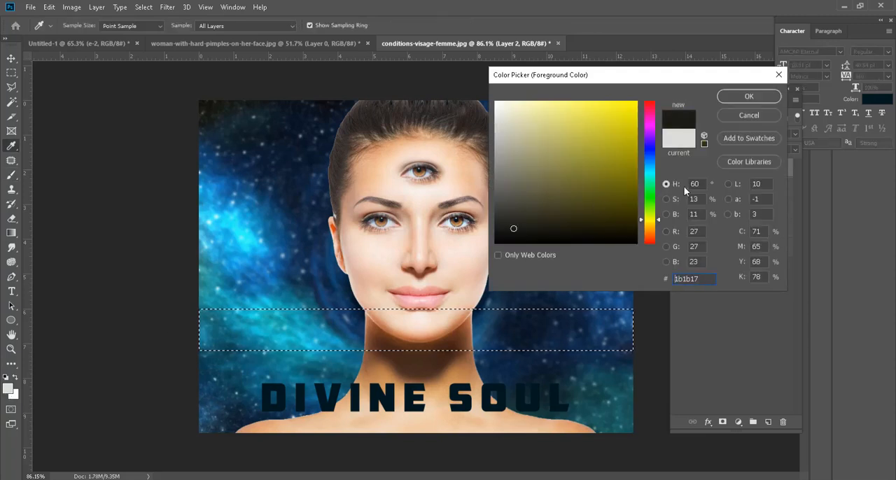
left_click_drag(656, 221, 657, 154)
left_click(631, 214)
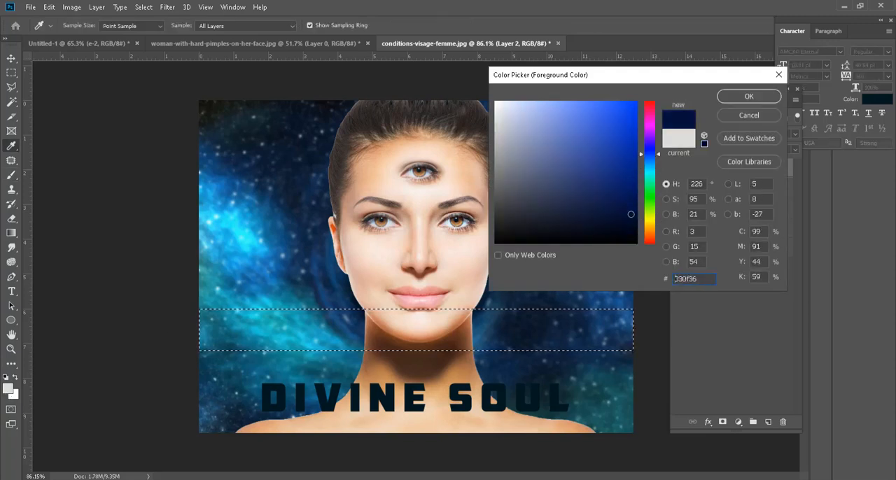
left_click(748, 96)
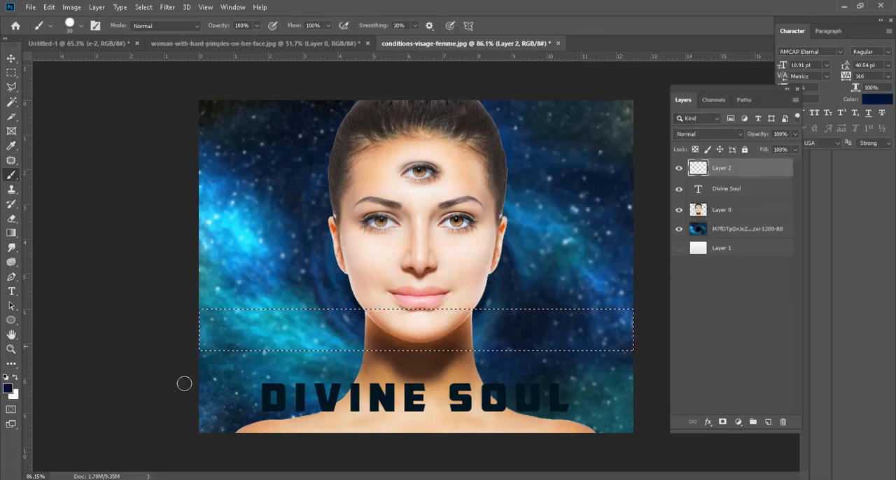
Step: Paint the selected band near-white with a 45 px brush and remove the selection
left_click(5, 390)
left_click(499, 110)
left_click(748, 96)
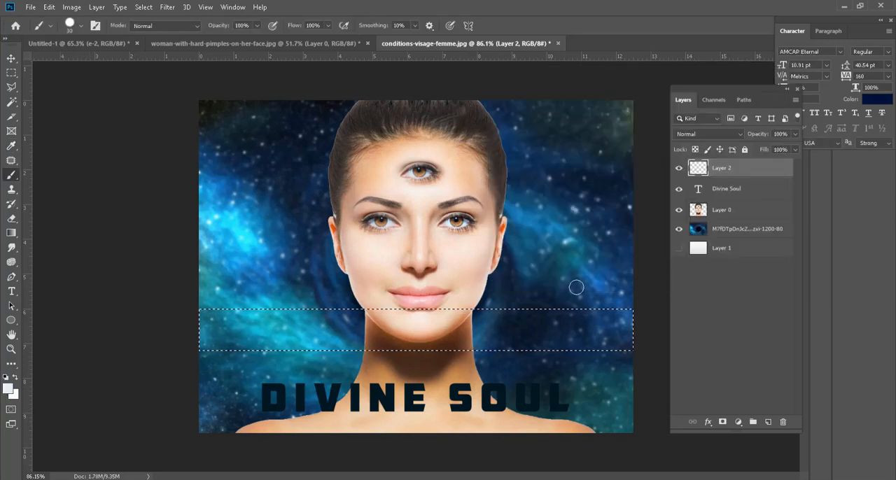
key("bracketright")
key("bracketright")
key("bracketright")
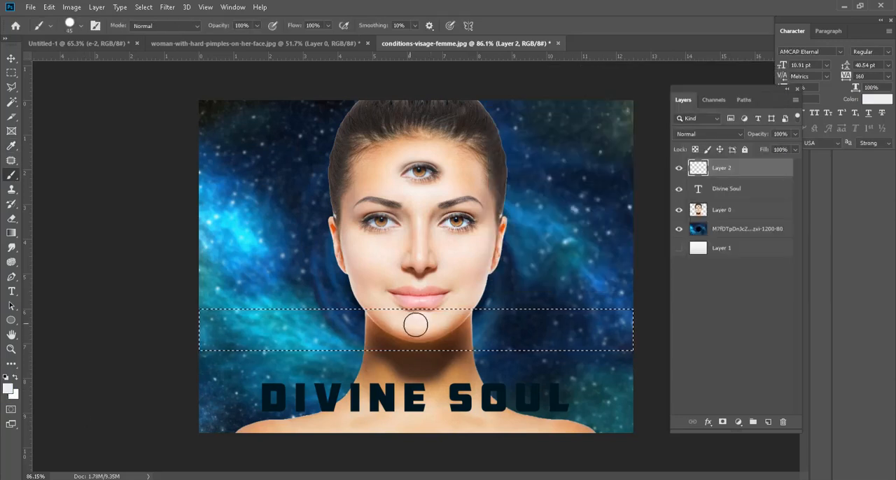
left_click_drag(338, 319, 210, 340)
left_click(11, 58)
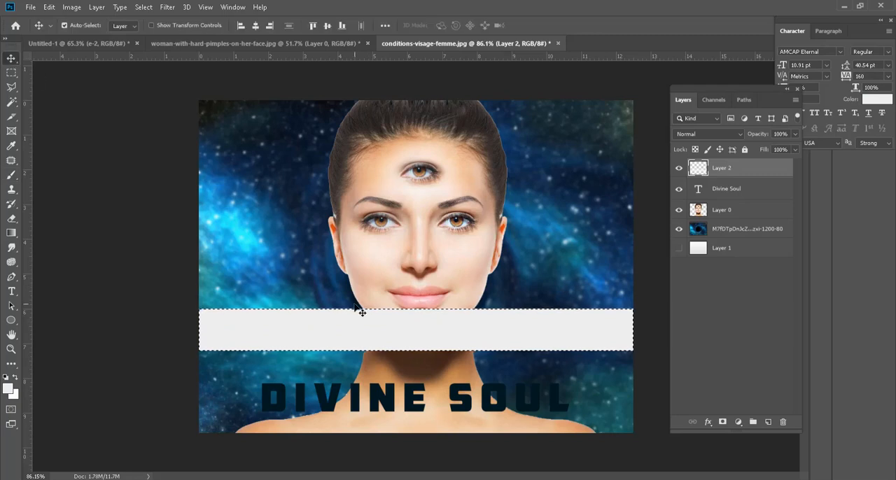
key("ctrl+d")
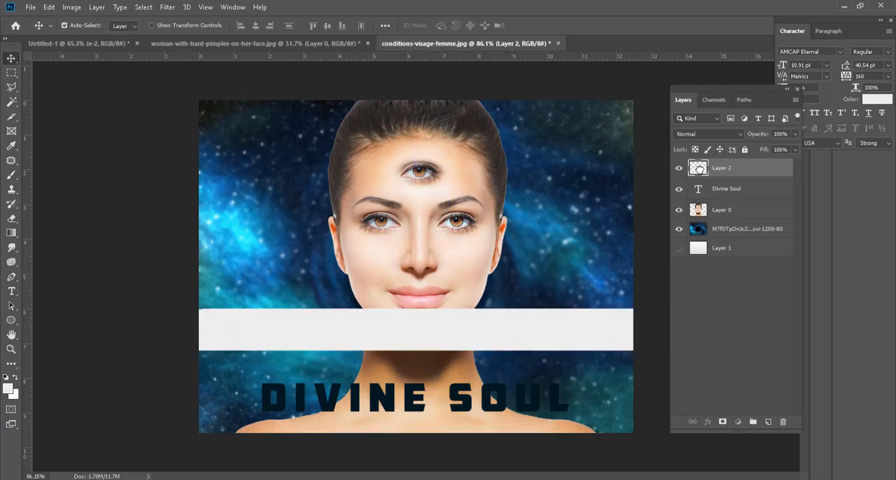
Step: Place the white band's layer beneath the text layer and move the band down behind "Divine Soul"
left_click_drag(698, 168, 703, 195)
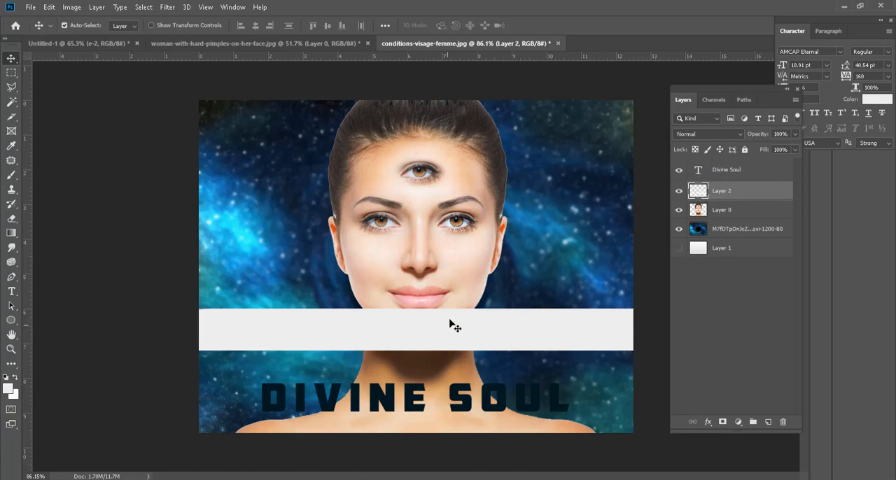
left_click_drag(452, 326, 450, 394)
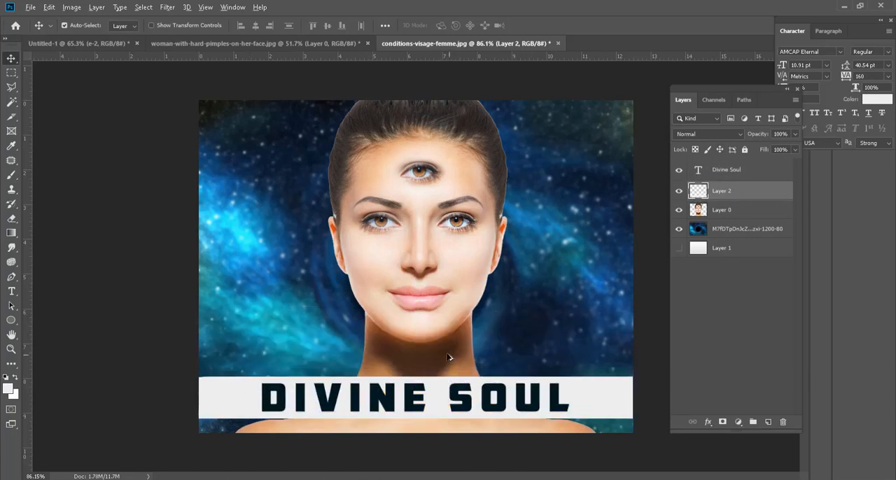
scroll(448, 357, "down", 3)
scroll(583, 293, "up", 2)
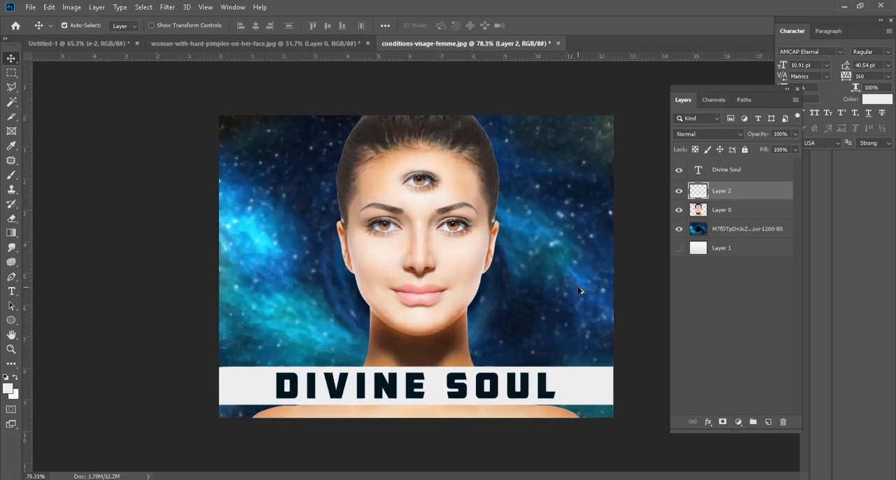
scroll(514, 298, "up", 2)
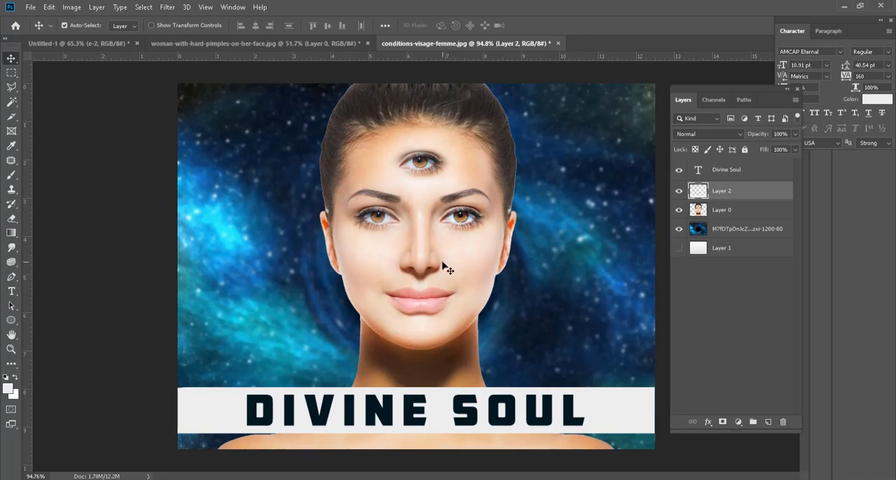
scroll(448, 266, "down", 2)
scroll(458, 291, "up", 1)
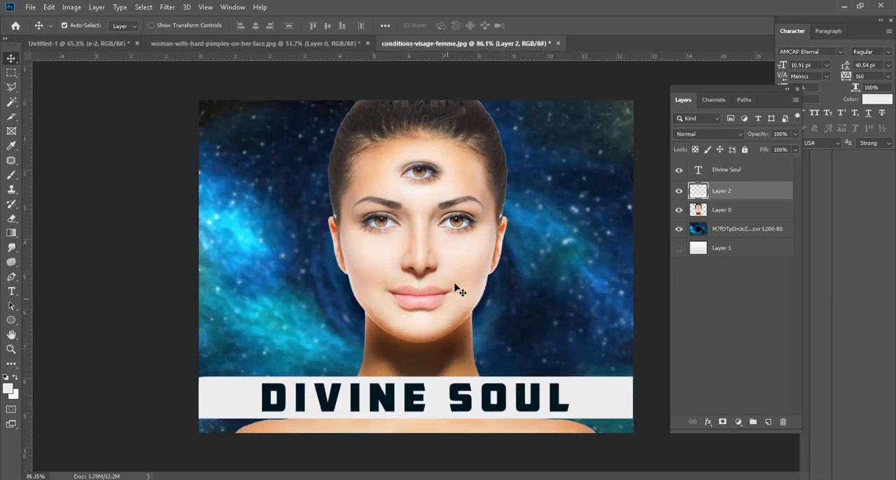
scroll(451, 188, "up", 2)
scroll(441, 216, "down", 1)
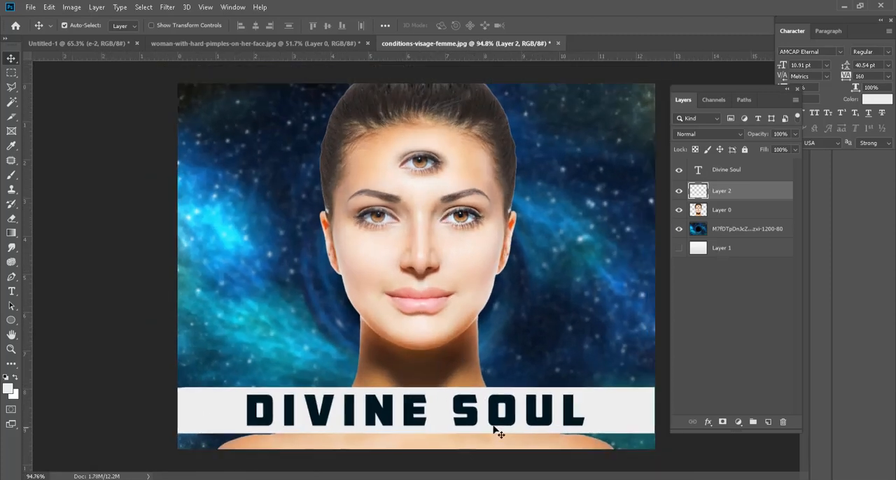
Step: Stretch the white band vertically about its centre so it leaves wider margins above and below the text
left_click(727, 170)
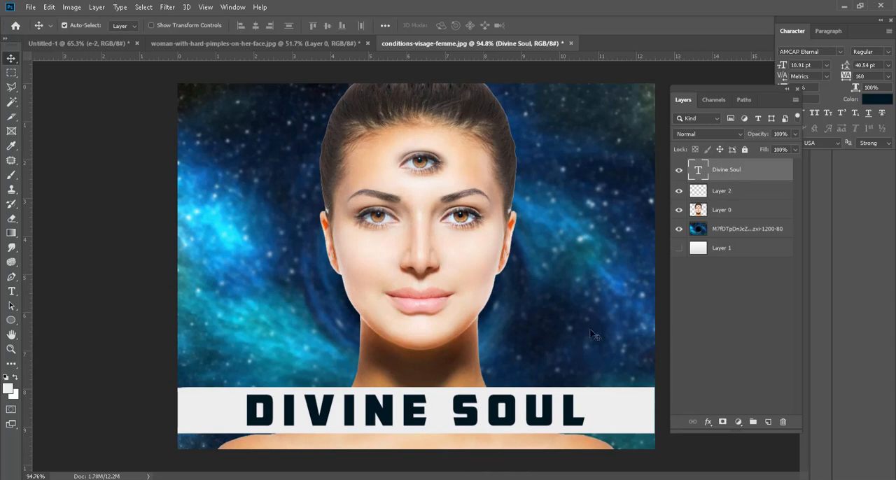
left_click(725, 186)
key("ctrl+t")
mouse_move(416, 387)
left_mouse_down()
mouse_move(415, 364)
mouse_move(423, 394)
left_mouse_up()
key("Return")
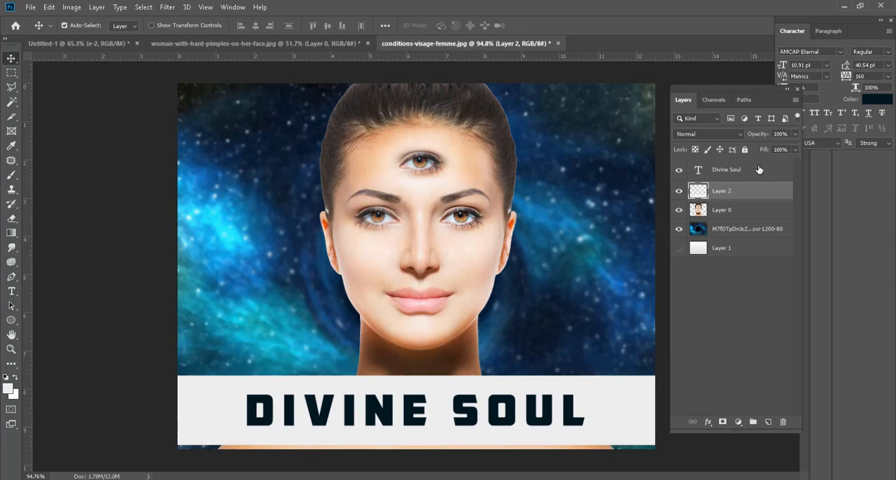
Step: Choose the Smudge tool and rasterize the "Divine Soul" text layer
left_click(747, 172)
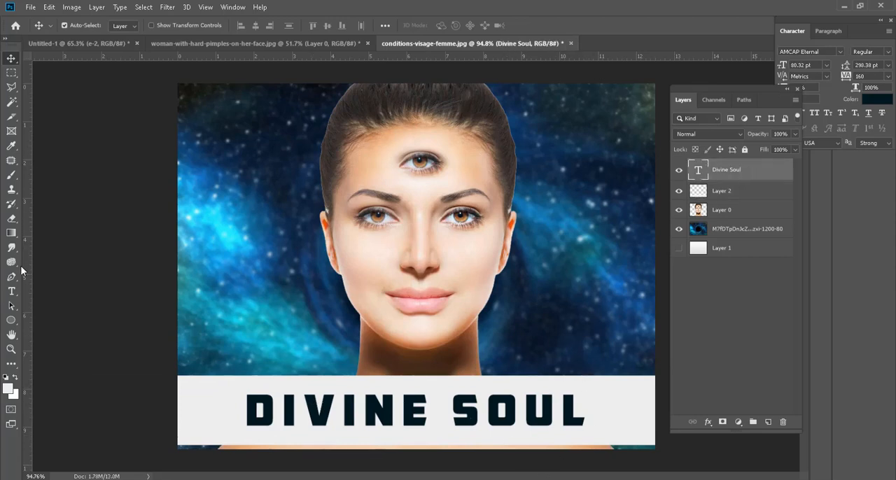
left_click_drag(11, 248, 66, 269)
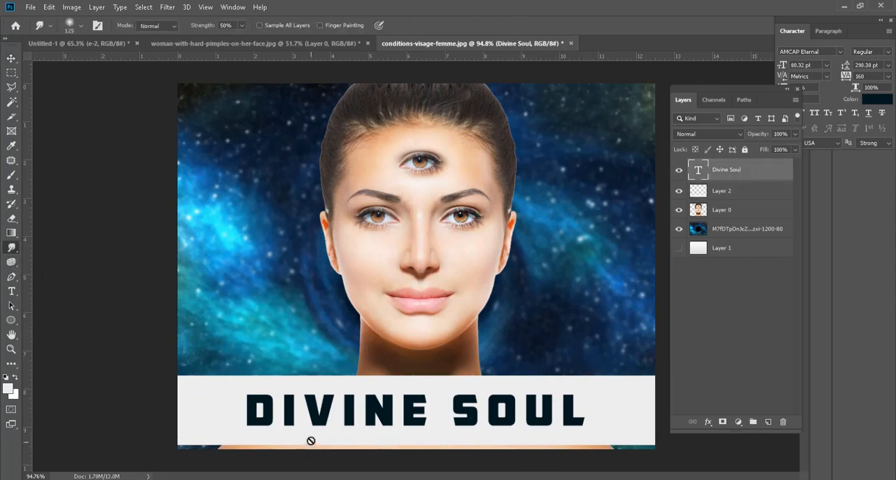
right_click(778, 172)
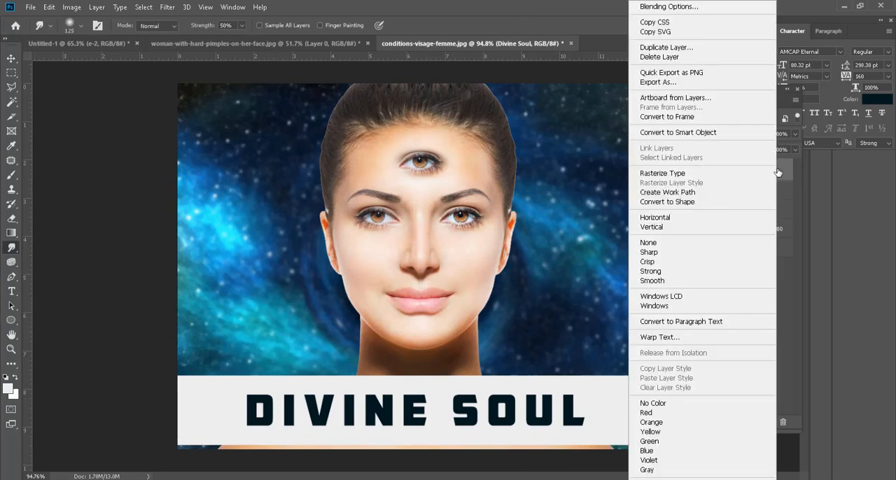
left_click(777, 172)
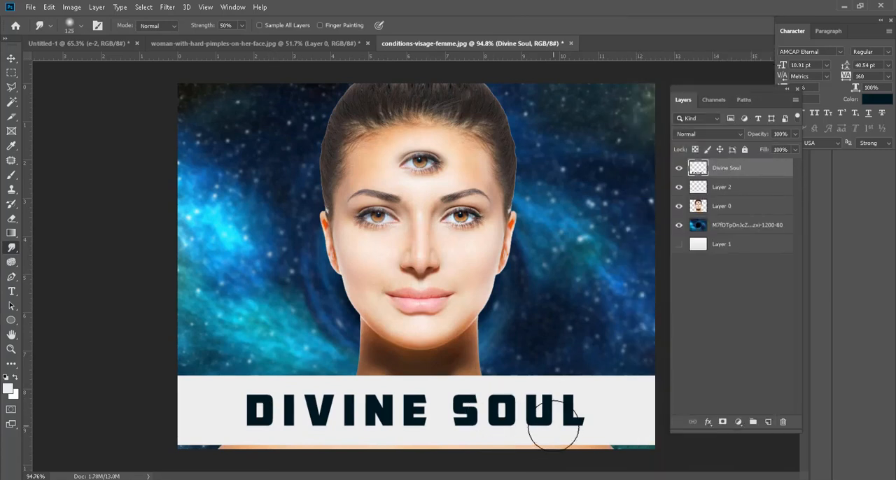
Step: Smudge the letters of "SOUL" upward into flame-like tips with a 40 px brush at 50% strength
key("bracketleft")
key("bracketleft")
key("bracketleft")
key("bracketleft")
key("bracketleft")
key("bracketleft")
key("bracketleft")
scroll(592, 429, "up", 5)
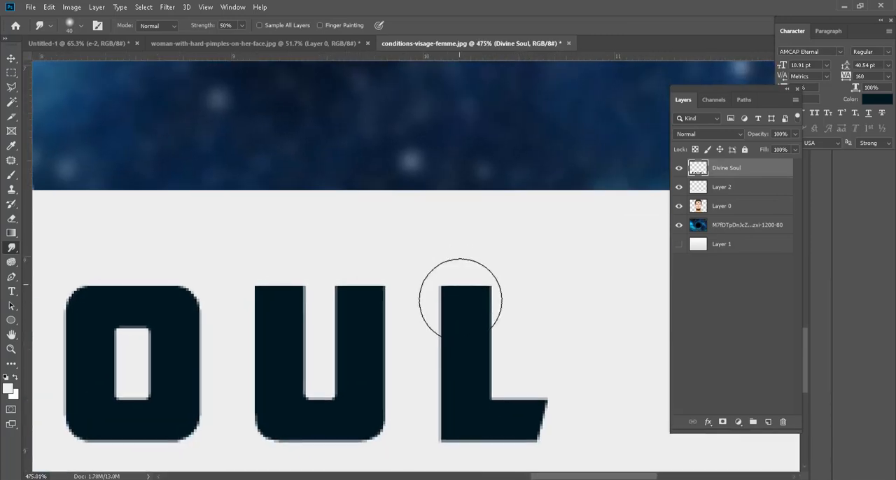
mouse_move(460, 300)
left_mouse_down()
mouse_move(447, 261)
mouse_move(452, 230)
mouse_move(488, 200)
left_mouse_up()
left_click_drag(361, 350, 334, 115)
left_click_drag(274, 328, 261, 241)
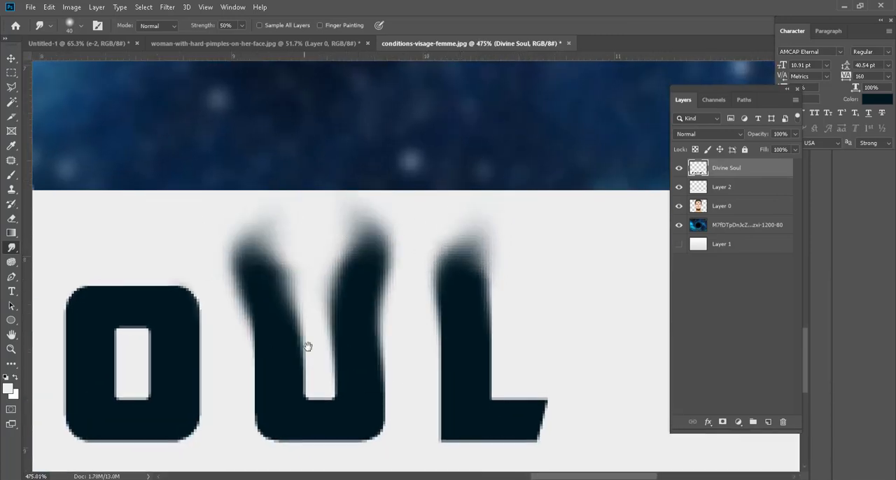
left_click_drag(308, 346, 568, 362)
left_click_drag(407, 343, 393, 227)
left_click_drag(352, 252, 400, 247)
left_click_drag(261, 312, 271, 231)
mouse_move(164, 459)
left_mouse_down()
mouse_move(390, 348)
mouse_move(388, 382)
left_mouse_up()
left_click_drag(405, 340, 367, 281)
left_click_drag(253, 179, 282, 252)
Step: Smudge the letters of "DIVINE" upward into flame-like tips with the same 40 px brush
left_click_drag(255, 283, 268, 203)
left_click_drag(173, 264, 170, 204)
left_click_drag(244, 376, 275, 319)
mouse_move(243, 395)
left_mouse_down()
mouse_move(273, 321)
mouse_move(511, 413)
left_mouse_up()
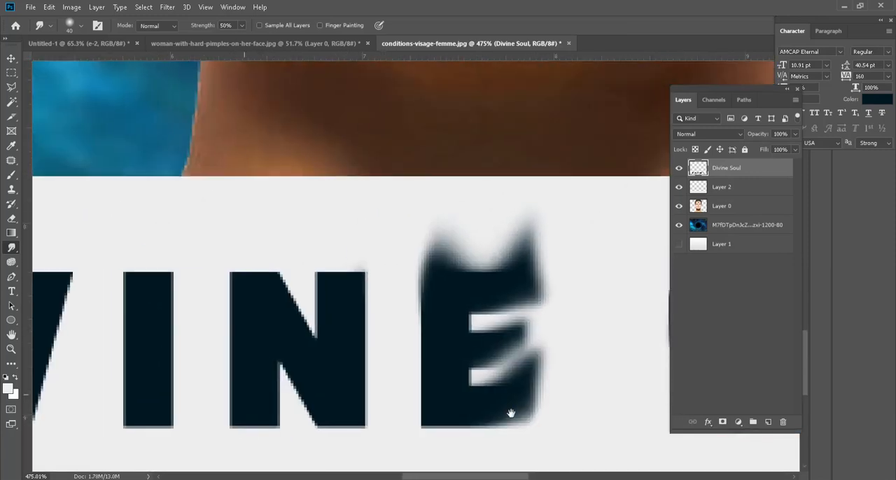
left_click_drag(354, 308, 316, 160)
left_click_drag(341, 243, 360, 129)
mouse_move(249, 283)
left_mouse_down()
mouse_move(269, 152)
mouse_move(252, 114)
mouse_move(264, 91)
left_mouse_up()
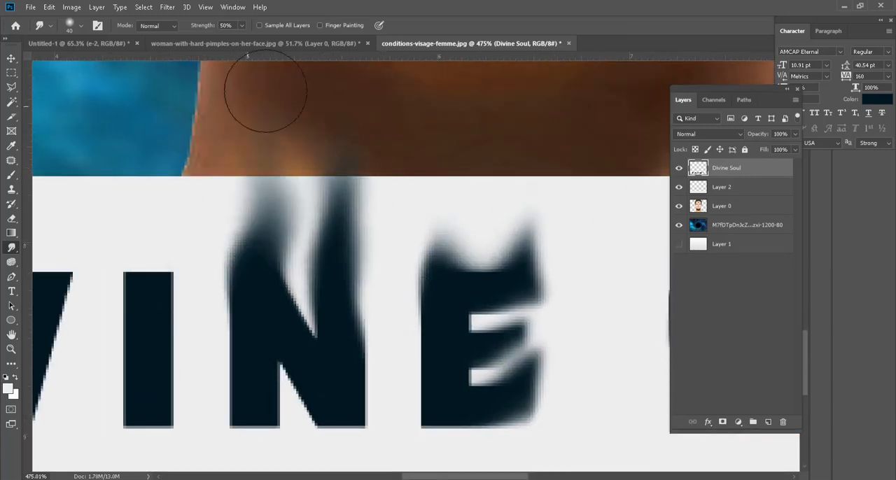
mouse_move(149, 279)
left_mouse_down()
mouse_move(412, 338)
mouse_move(390, 273)
mouse_move(376, 148)
left_mouse_up()
left_click_drag(301, 374, 288, 137)
left_click_drag(212, 360, 203, 242)
mouse_move(132, 346)
left_mouse_down()
mouse_move(312, 282)
mouse_move(290, 183)
left_mouse_up()
left_click_drag(282, 260, 283, 202)
left_click_drag(178, 297, 161, 210)
left_click_drag(116, 288, 143, 210)
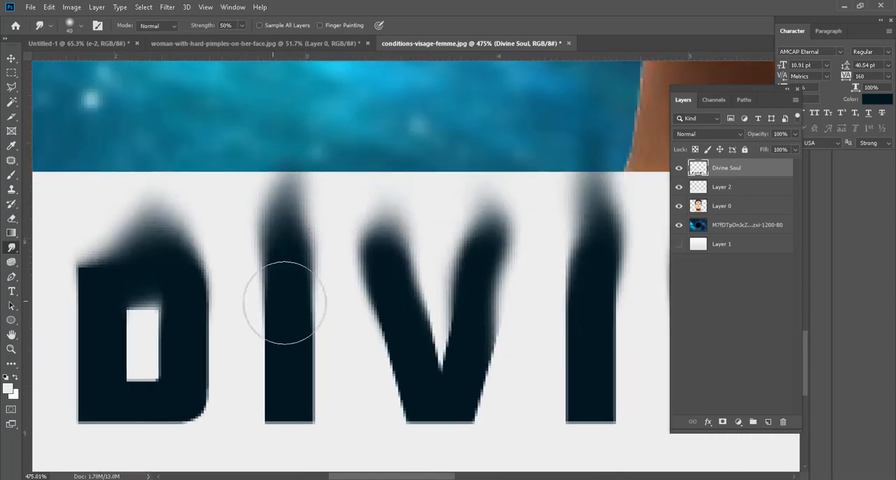
Step: Smudge the foot of the letter L upward into a curved tip
scroll(280, 305, "down", 16)
scroll(628, 456, "up", 6)
left_click_drag(566, 419, 588, 385)
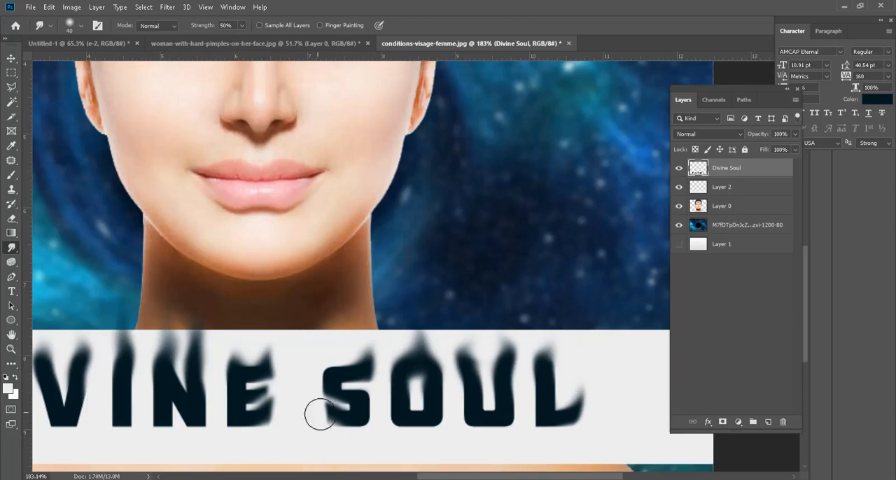
Step: Hide the white band's layer and move the smudged text down to the bottom edge of the image
scroll(320, 414, "down", 3)
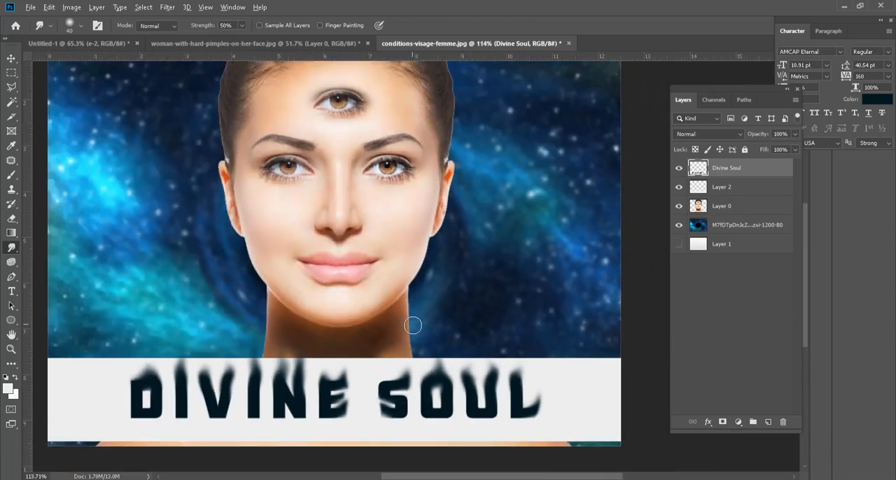
scroll(412, 322, "down", 1)
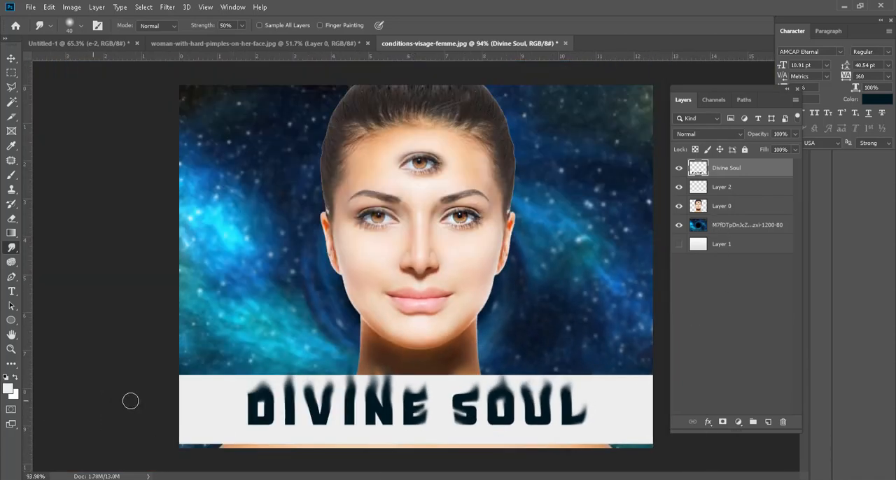
left_click(680, 190)
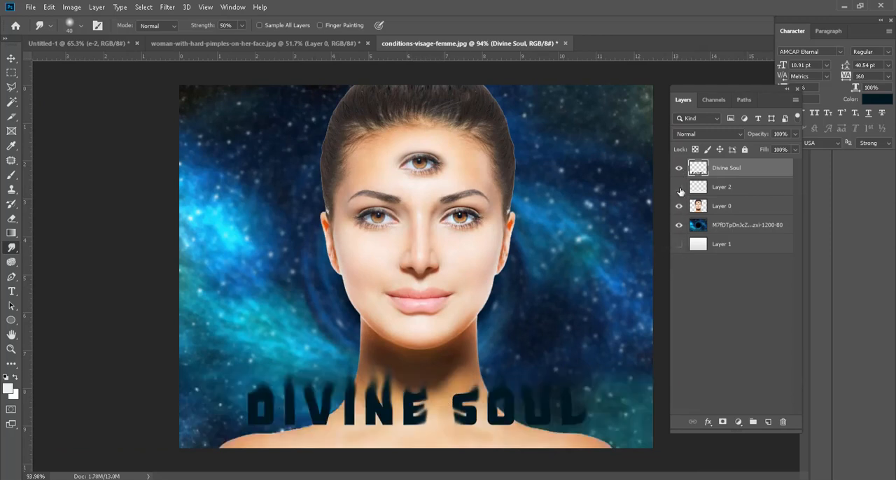
left_click(11, 58)
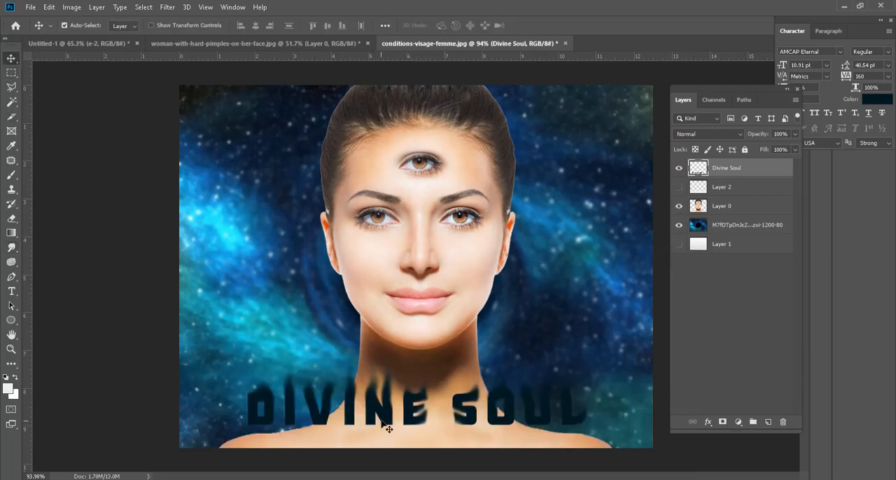
left_click_drag(386, 424, 388, 445)
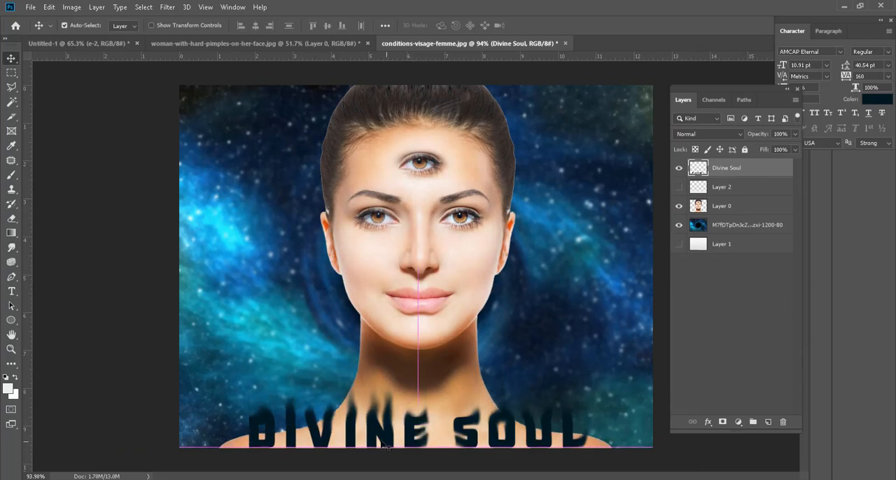
Step: Load the outline of the smudged "Divine Soul" layer as a selection
scroll(292, 335, "down", 2)
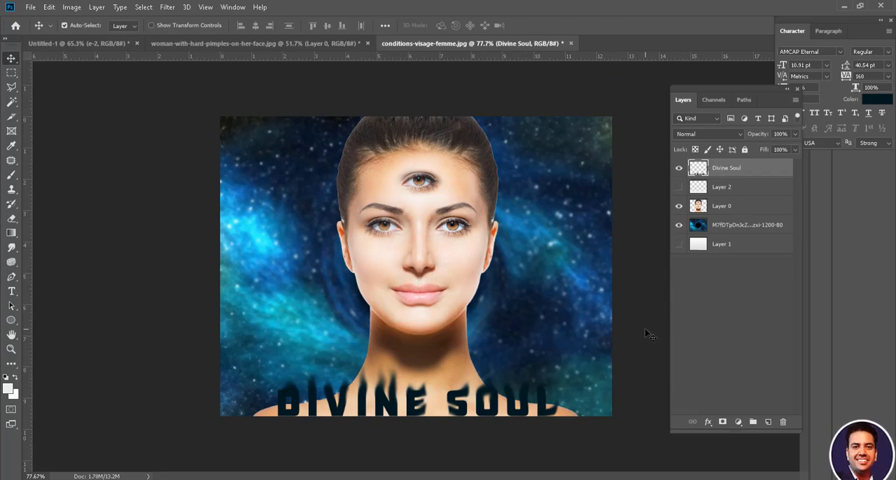
left_click(698, 168, "ctrl")
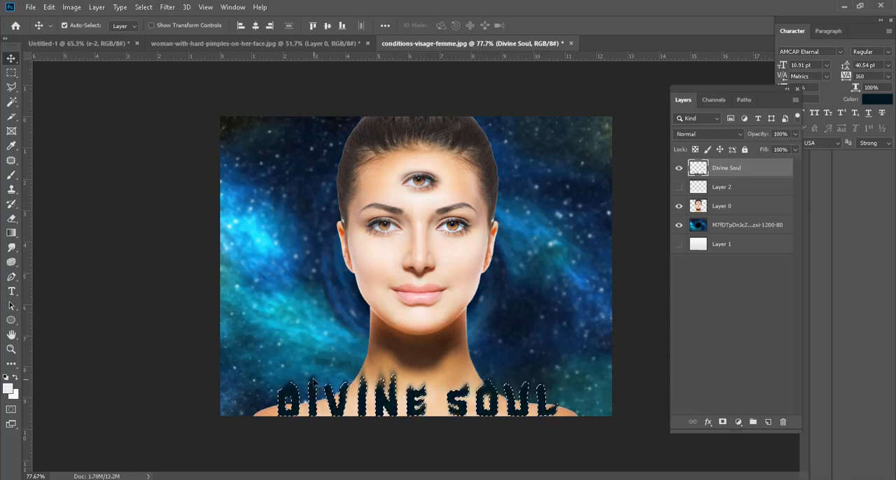
Step: Paint the selected "Divine Soul" letters near-white with a 50 px brush and clear the selection
key("b")
mouse_move(197, 430)
left_mouse_down()
mouse_move(530, 400)
mouse_move(588, 418)
mouse_move(339, 396)
left_mouse_up()
key("ctrl+d")
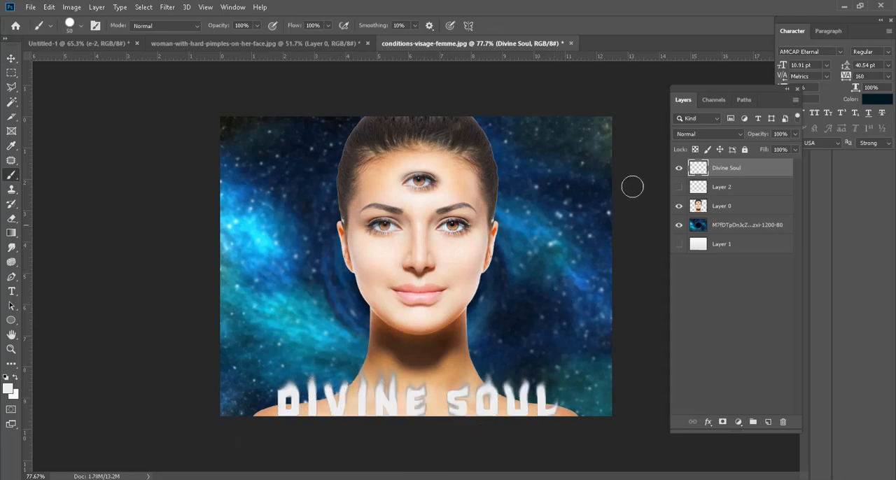
Step: Place the "Divine Soul" layer beneath the portrait and raise the text to chin height
left_click_drag(704, 170, 700, 215)
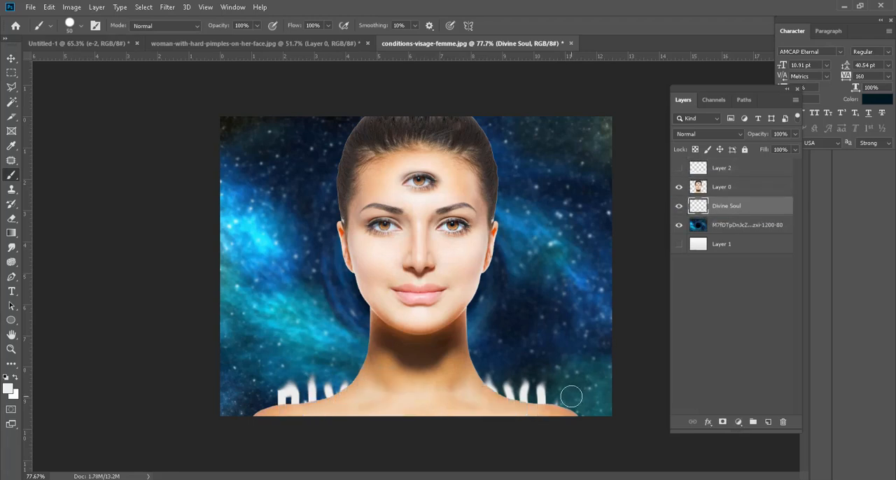
left_click(11, 58)
left_click_drag(522, 396, 526, 321)
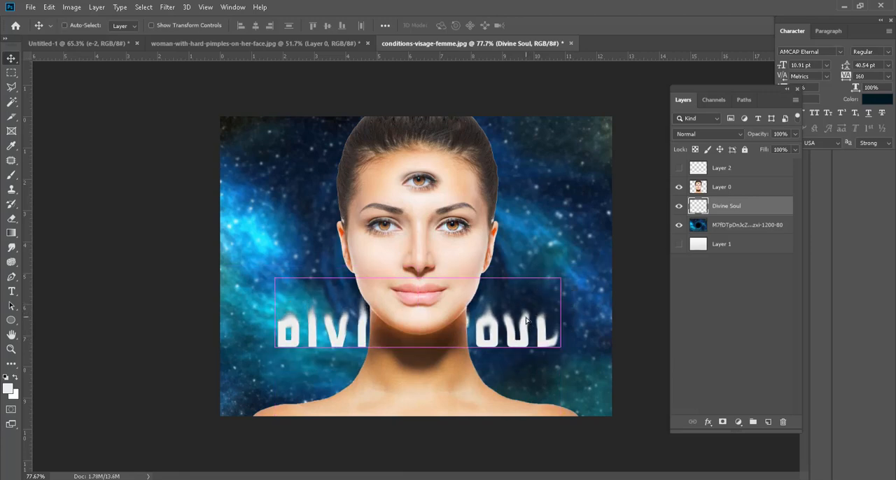
Step: Scale up the "Divine Soul" text on both sides so it spans most of the image's width
key("ctrl+t")
left_click_drag(561, 278, 593, 269)
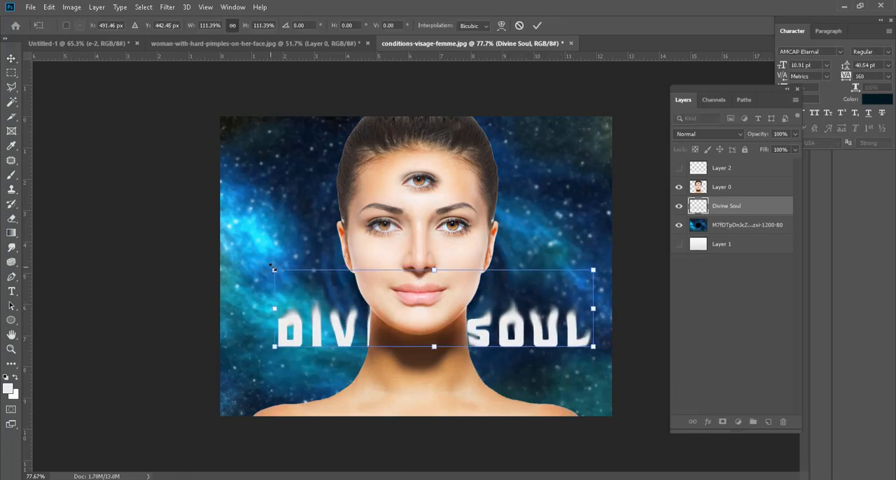
left_click_drag(273, 270, 245, 265)
key("Return")
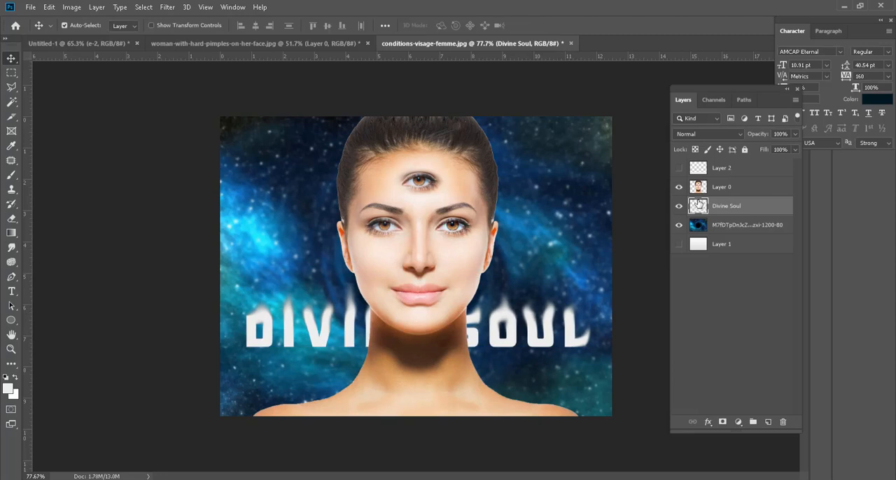
Step: Put the "Divine Soul" layer above the portrait and move the text down to the image's bottom edge
left_click_drag(702, 208, 704, 187)
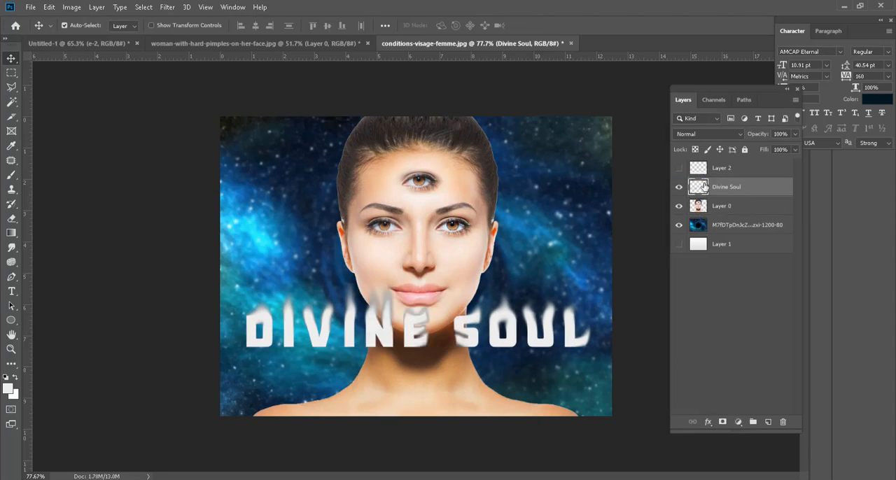
left_click_drag(545, 348, 546, 415)
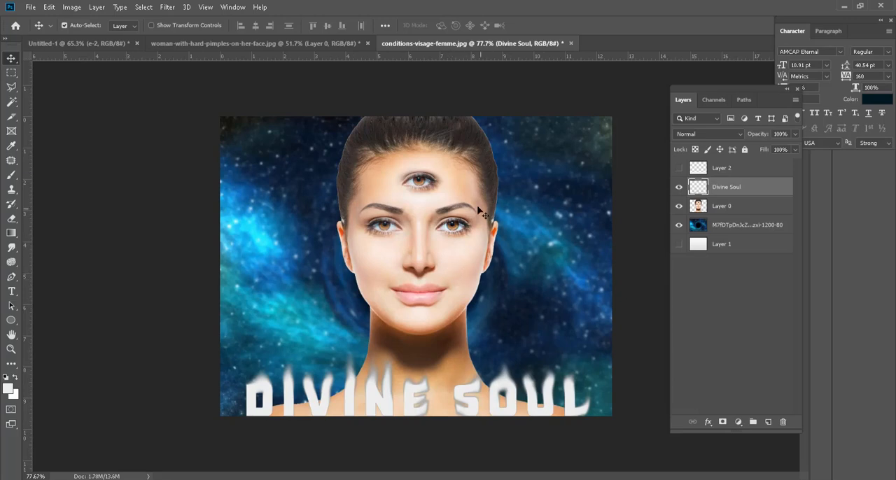
Step: Soften the edge of the hair and head on Layer 0 using the Blur tool with an 80 px brush
scroll(490, 208, "up", 3)
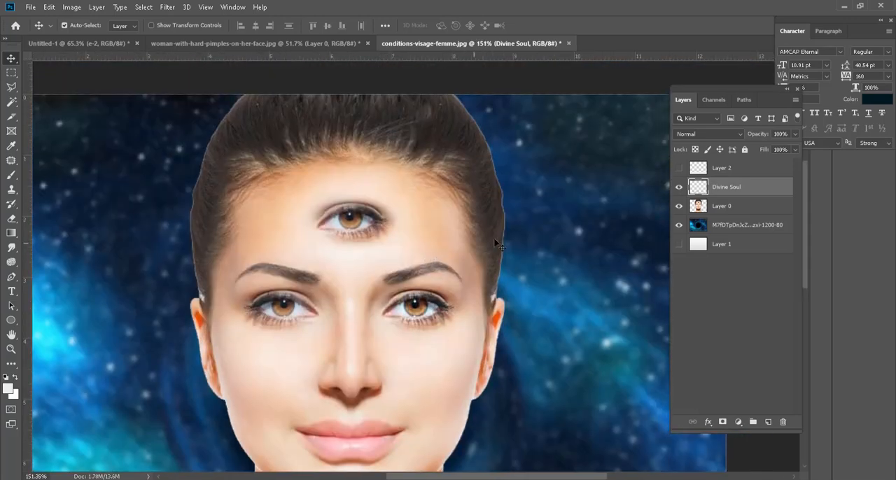
left_click(719, 208)
left_click(11, 192)
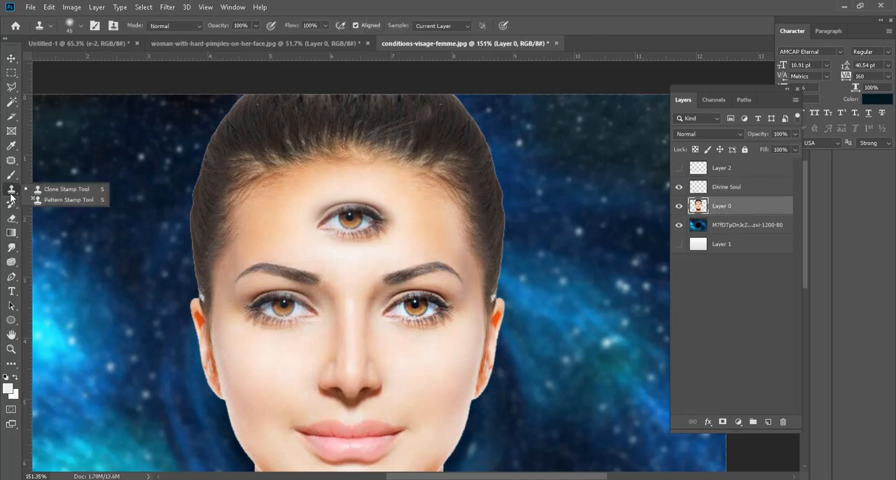
left_click(11, 218)
left_click(11, 248)
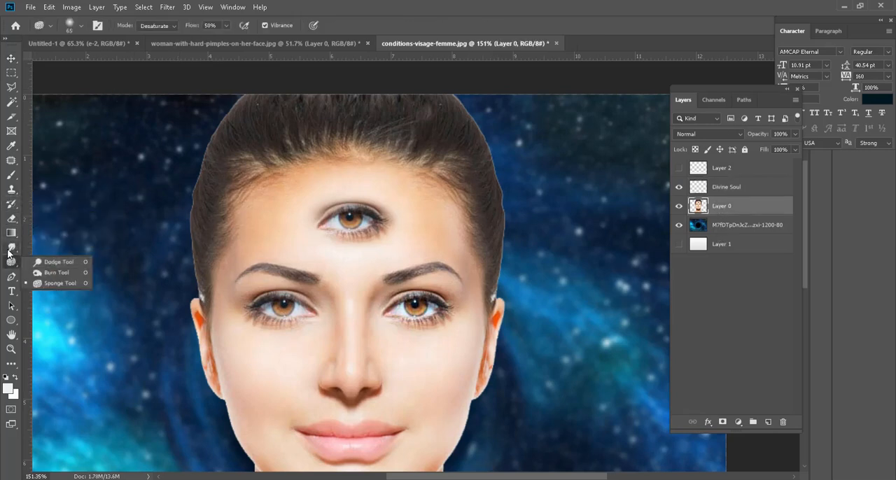
left_click(10, 249)
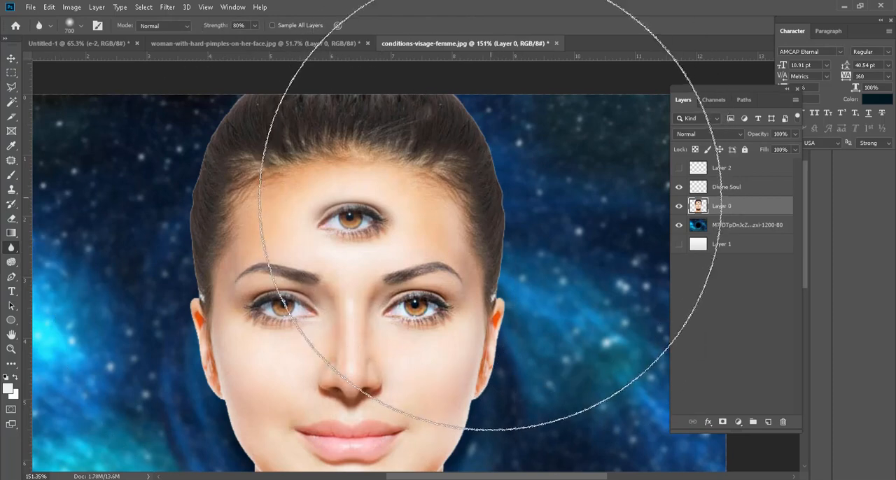
key("bracketleft")
key("bracketleft")
key("bracketleft")
key("bracketleft")
key("bracketleft")
key("bracketleft")
key("bracketleft")
key("bracketleft")
key("bracketleft")
key("bracketleft")
key("bracketleft")
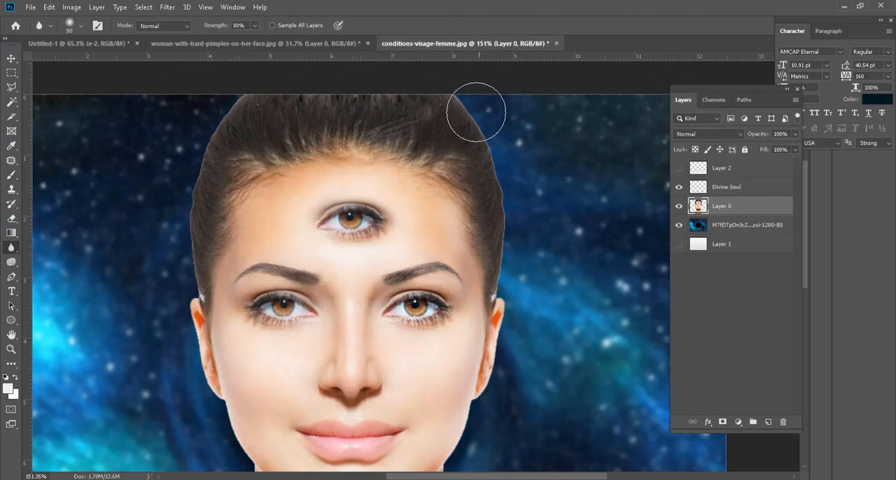
key("bracketleft")
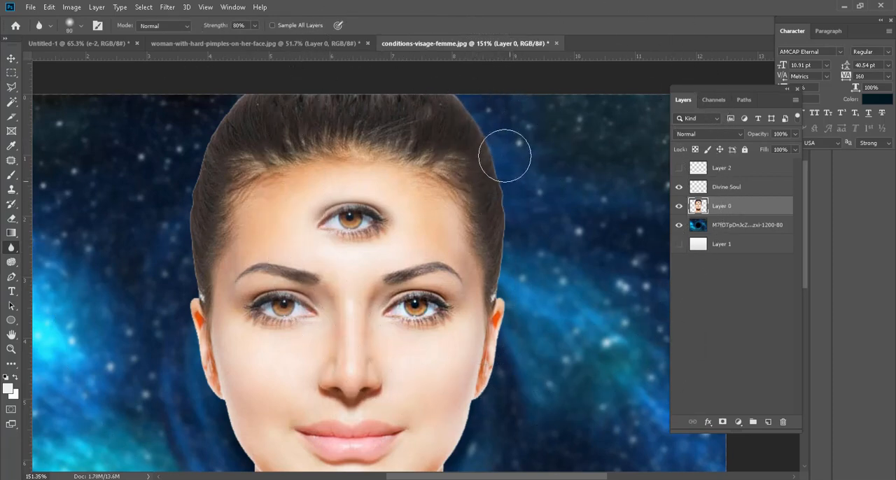
mouse_move(504, 155)
left_mouse_down()
mouse_move(527, 224)
mouse_move(527, 266)
mouse_move(494, 410)
mouse_move(516, 176)
left_mouse_up()
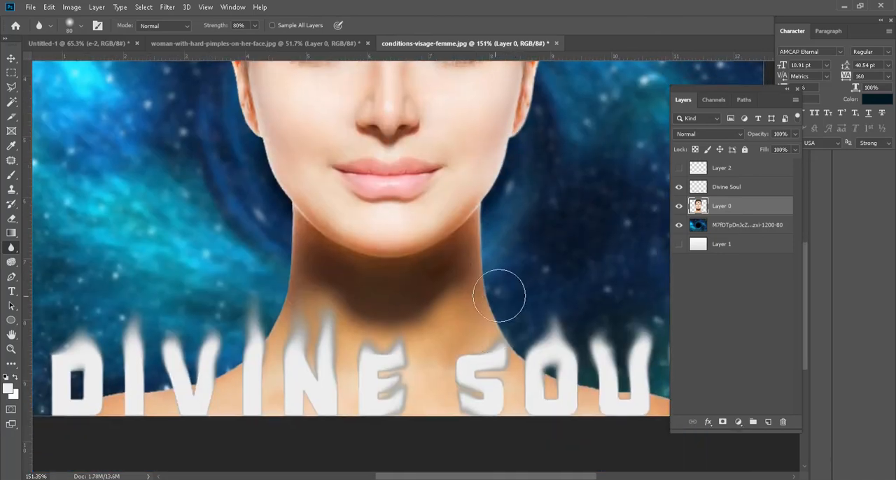
Step: Blur the neck and shoulder edges of the portrait with the same brush
left_click_drag(536, 354, 380, 276)
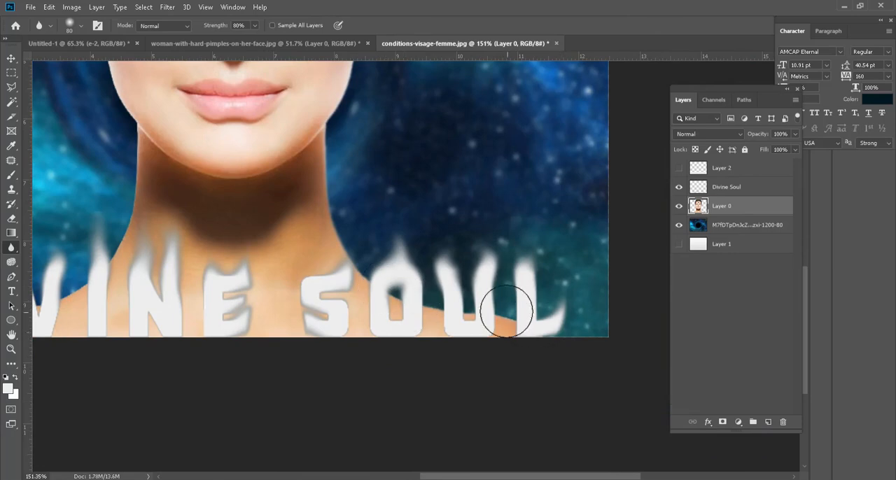
left_click_drag(380, 332, 753, 415)
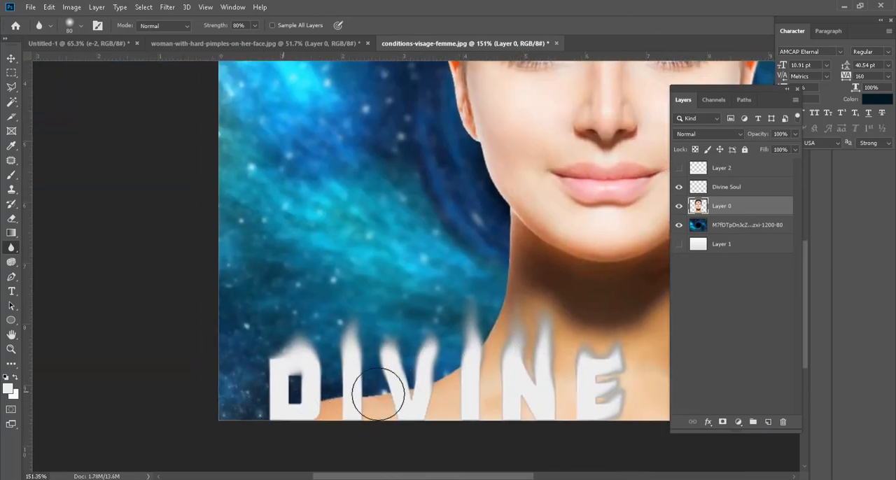
key("ctrl+0")
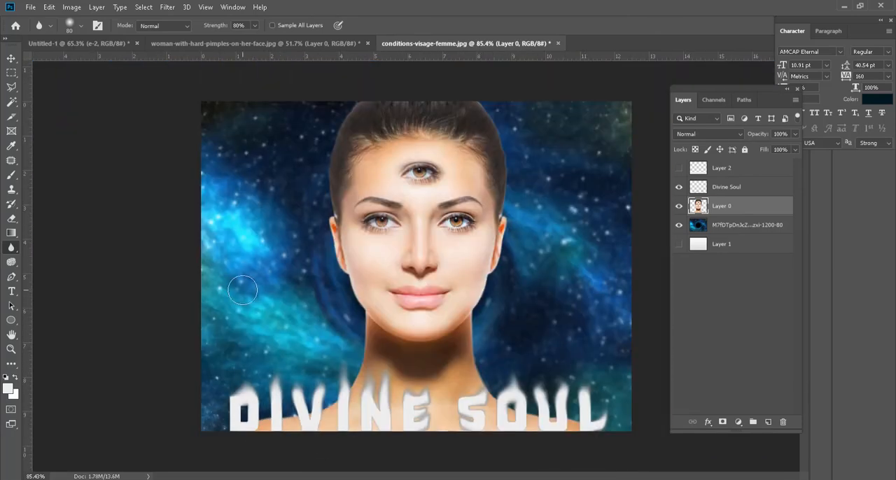
scroll(242, 290, "down", 1)
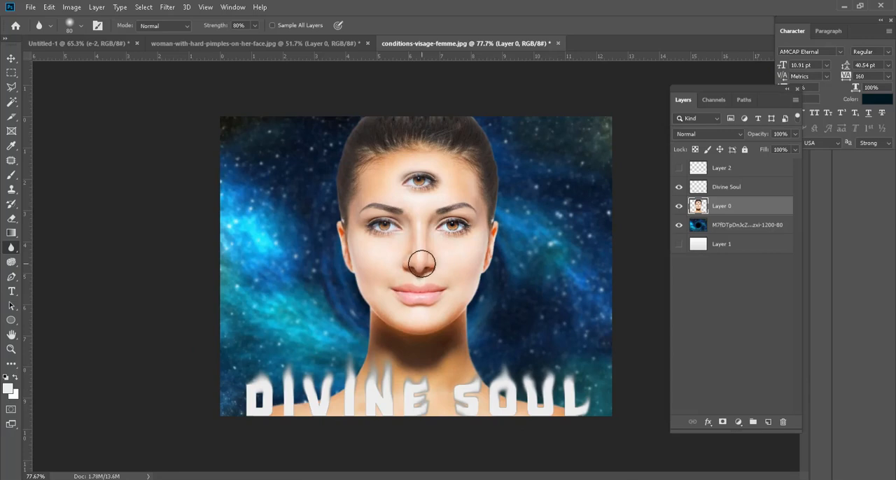
Step: Add an Outer Glow to the portrait on Layer 0 and set its color to yellow fffc00
left_click(8, 60)
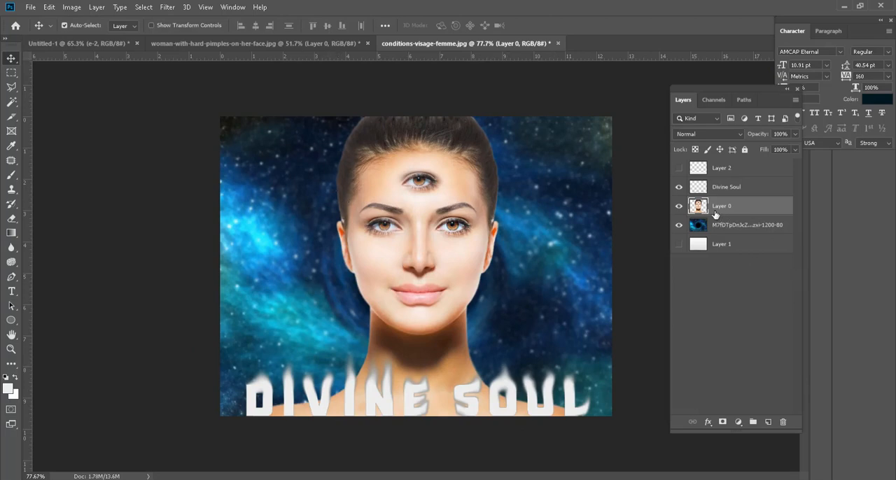
double_click(768, 208)
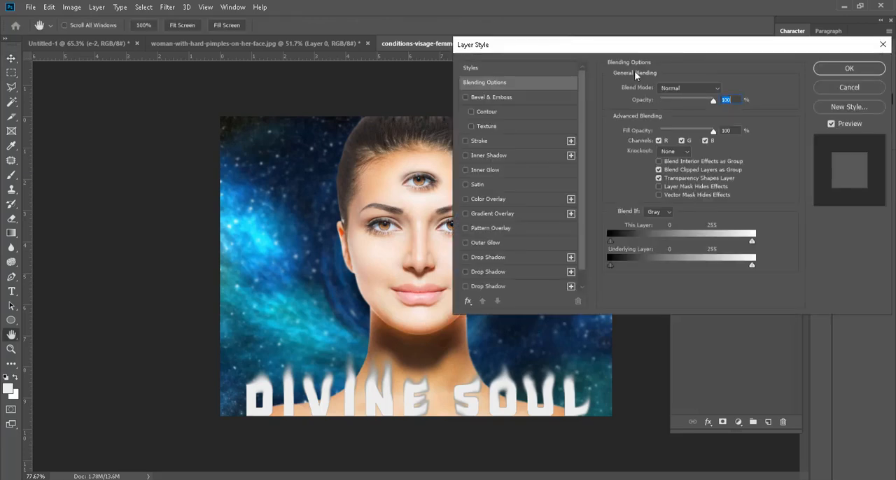
left_click_drag(670, 32, 704, 23)
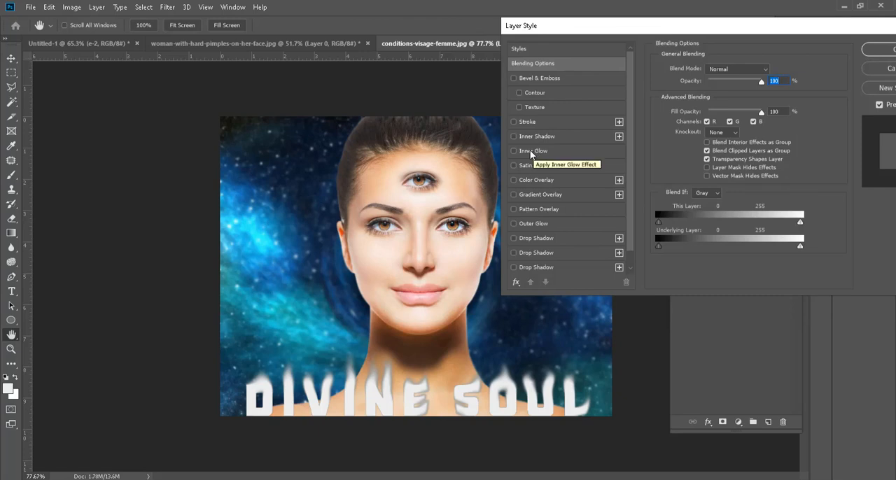
left_click(537, 224)
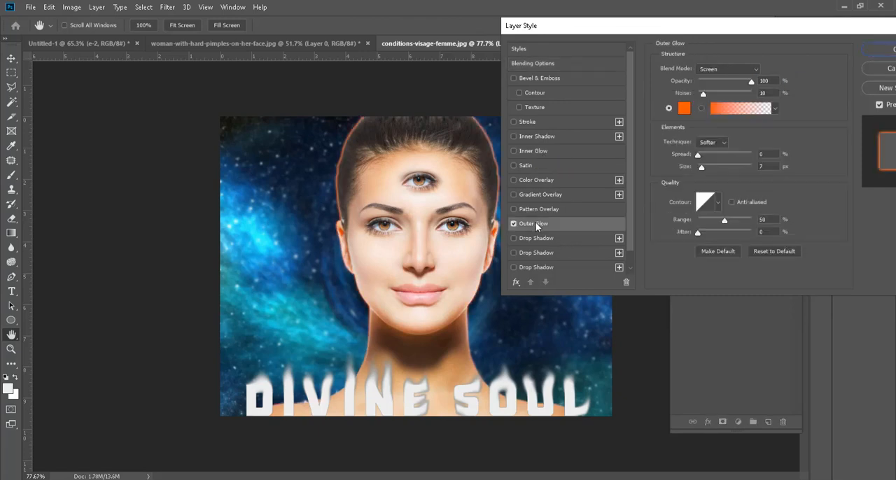
left_click(686, 109)
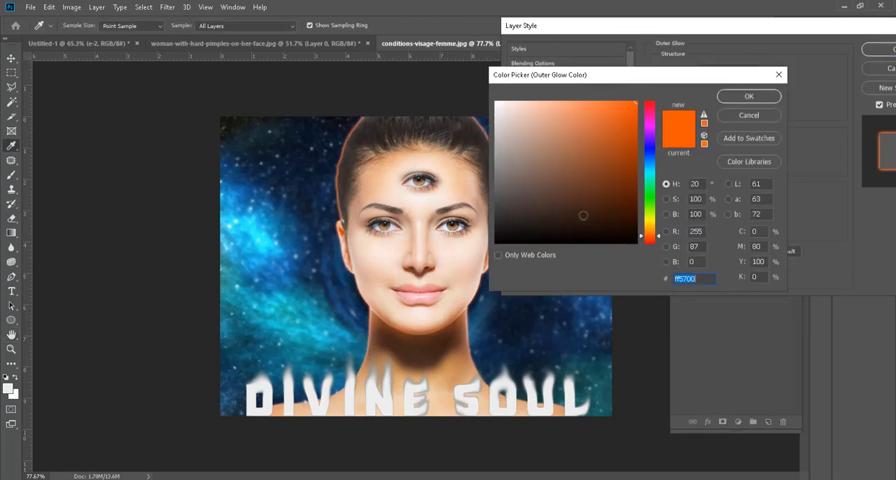
left_click(496, 102)
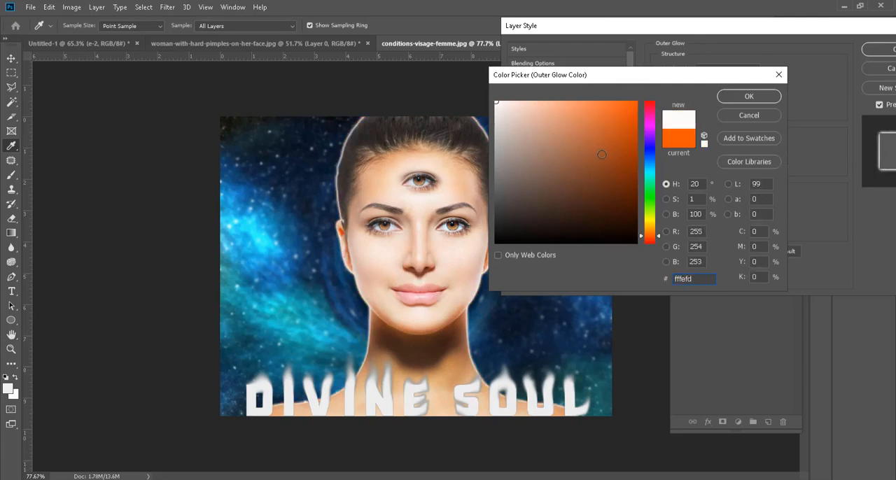
left_click_drag(650, 227, 651, 220)
left_click(636, 102)
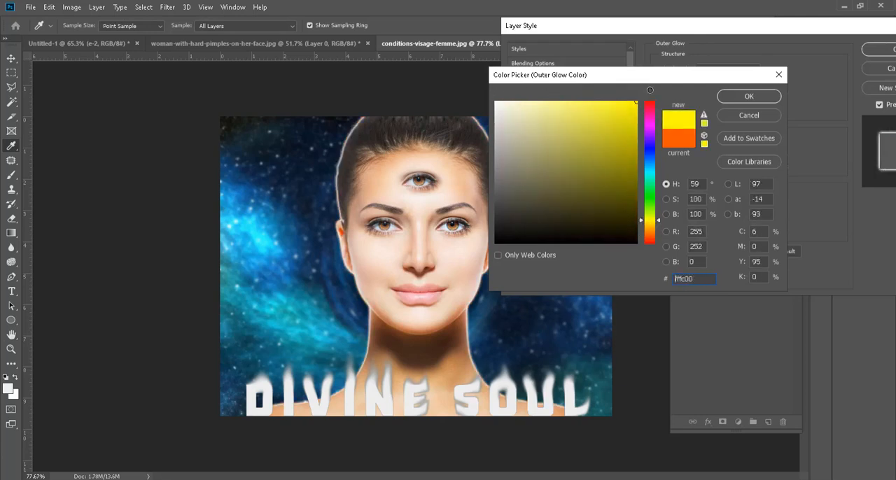
left_click(748, 97)
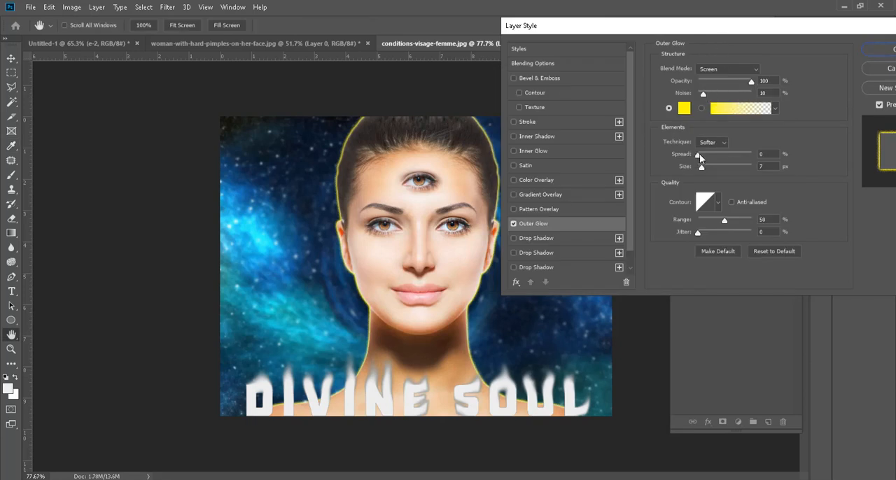
Step: Set the outer glow to size 131 px, spread 0%, noise 0% and opacity 52%, and apply the layer style
mouse_move(700, 153)
left_mouse_down()
mouse_move(725, 167)
mouse_move(697, 156)
left_mouse_up()
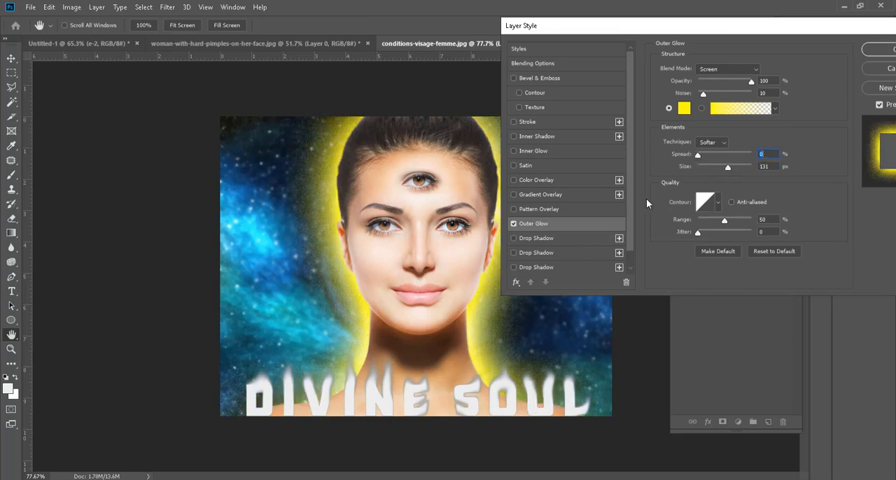
left_click_drag(701, 97, 668, 91)
left_click_drag(753, 84, 726, 84)
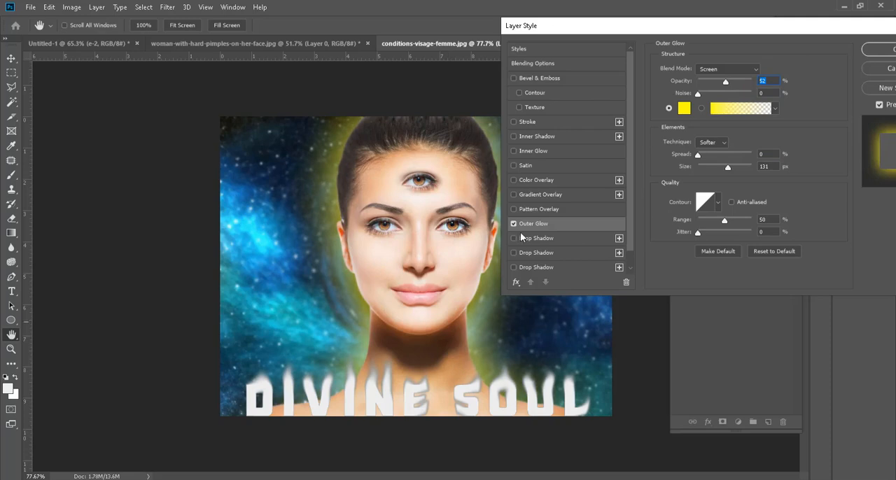
left_click_drag(753, 30, 710, 30)
left_click(839, 52)
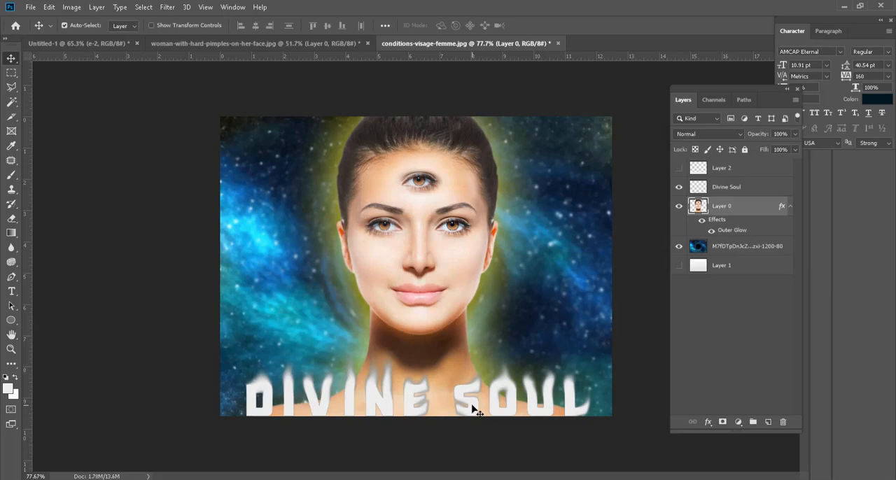
Step: Start a Curves adjustment on Layer 0 and raise the blue channel, with points at input 24, output 50 and input 188, output 236
scroll(450, 308, "up", 2)
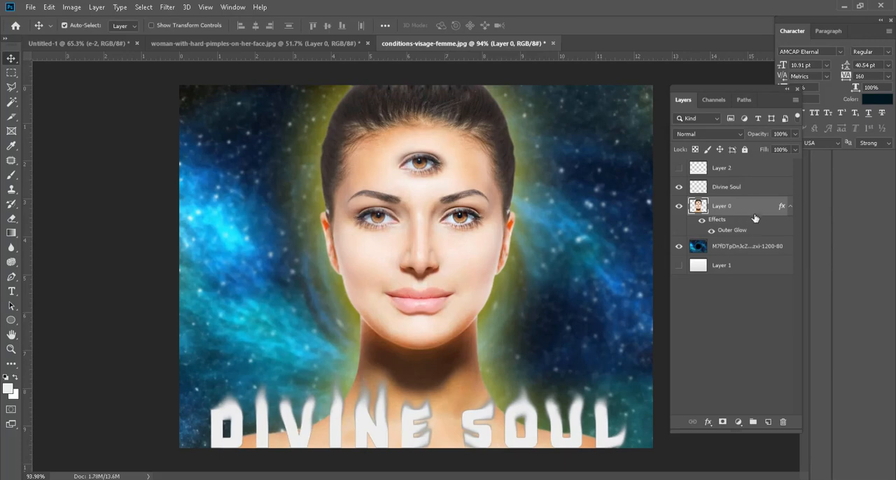
left_click(97, 7)
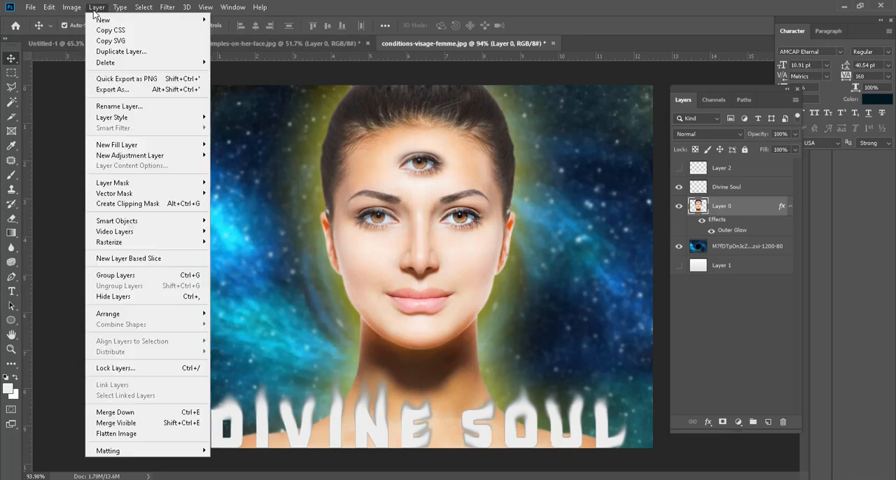
mouse_move(122, 40)
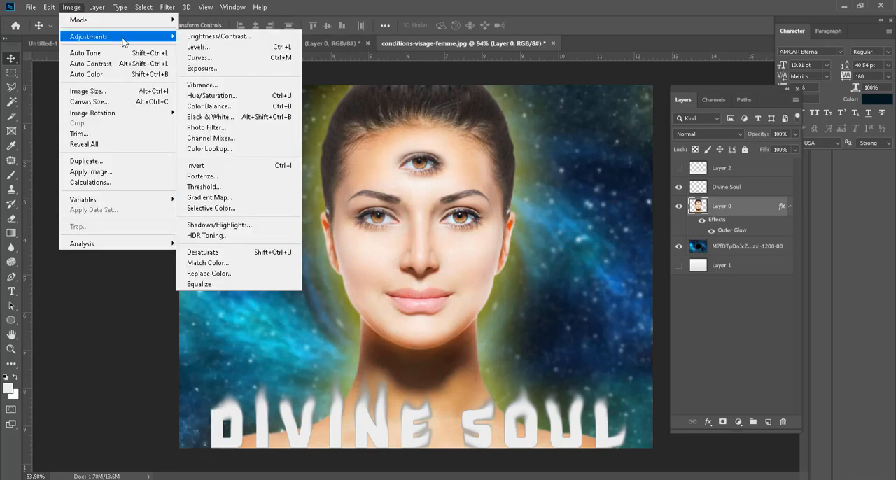
left_click(215, 59)
left_click_drag(602, 31, 683, 43)
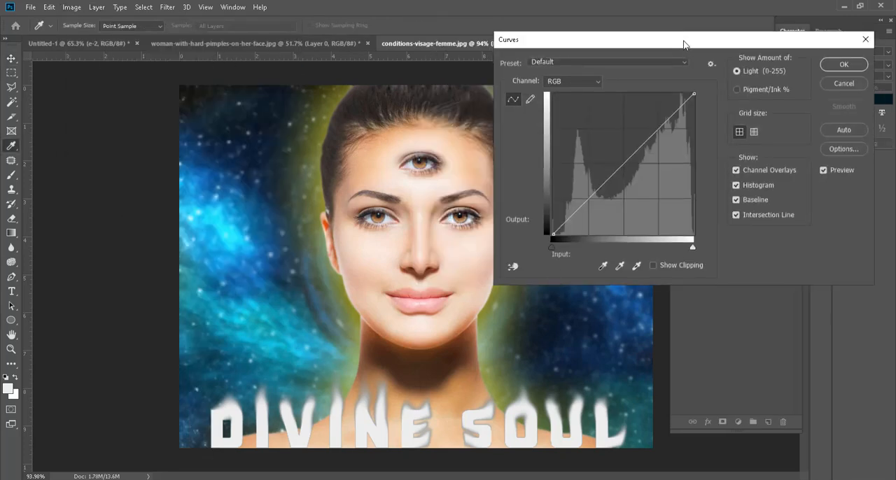
left_click(594, 82)
left_click(561, 118)
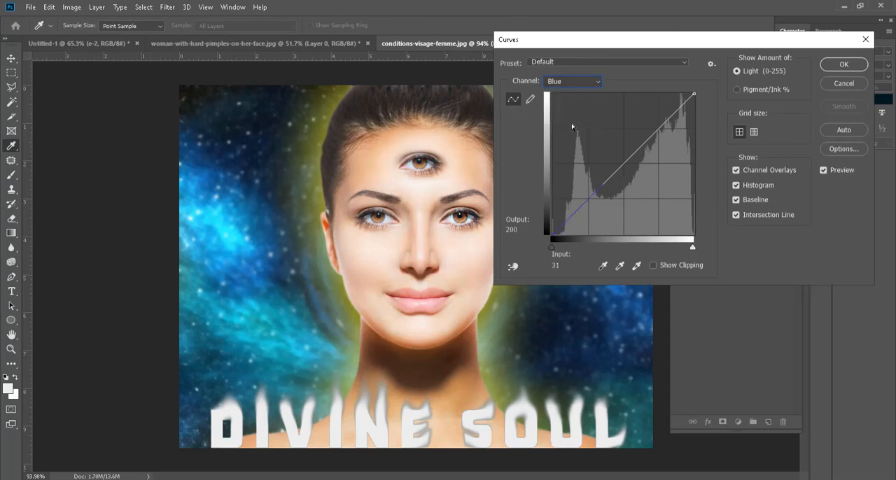
left_click_drag(570, 220, 568, 200)
left_click_drag(600, 149, 600, 140)
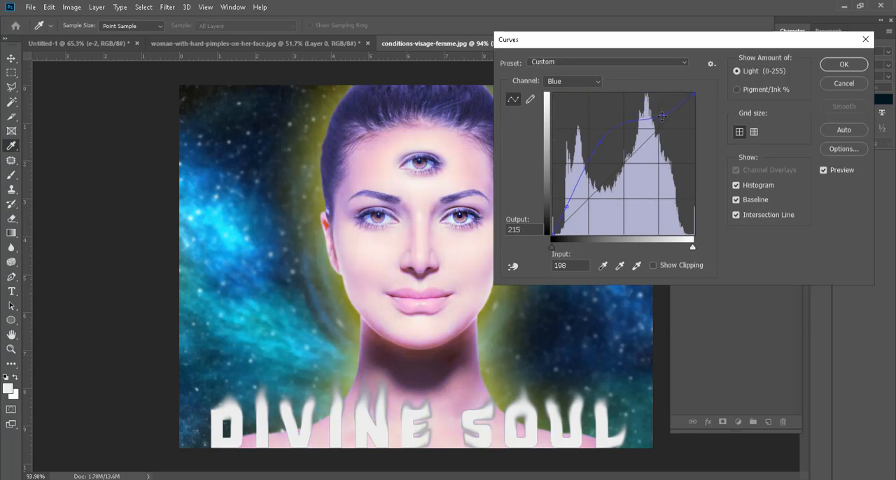
left_click_drag(662, 116, 657, 104)
Step: Pull the red channel's curve down in the shadows and midtones, with an upper point at input 206, output 127
left_click(588, 83)
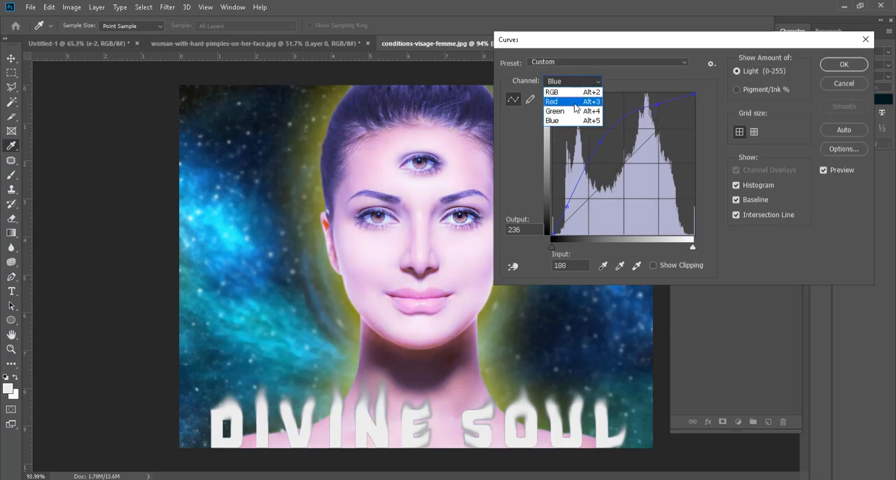
left_click(575, 103)
left_click_drag(602, 185, 605, 230)
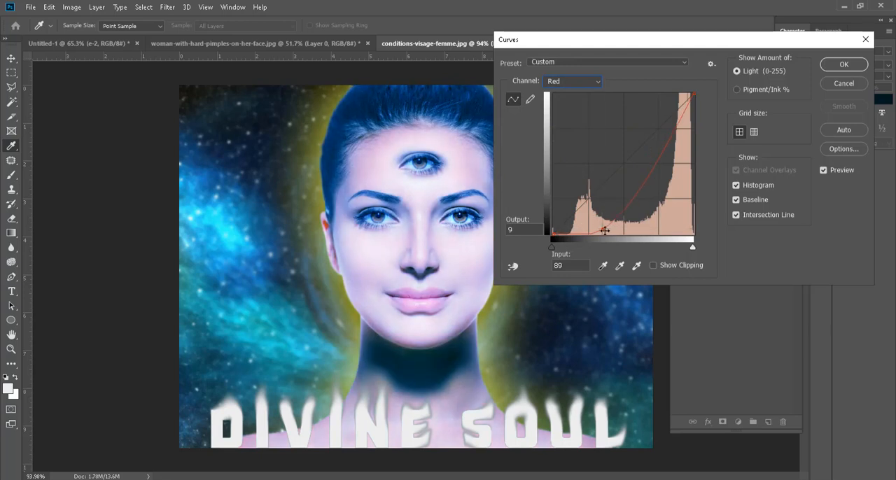
left_click_drag(657, 164, 667, 164)
Step: Lower the green channel's shadows around input 67, output 23 and lift its highlights slightly
left_click(585, 81)
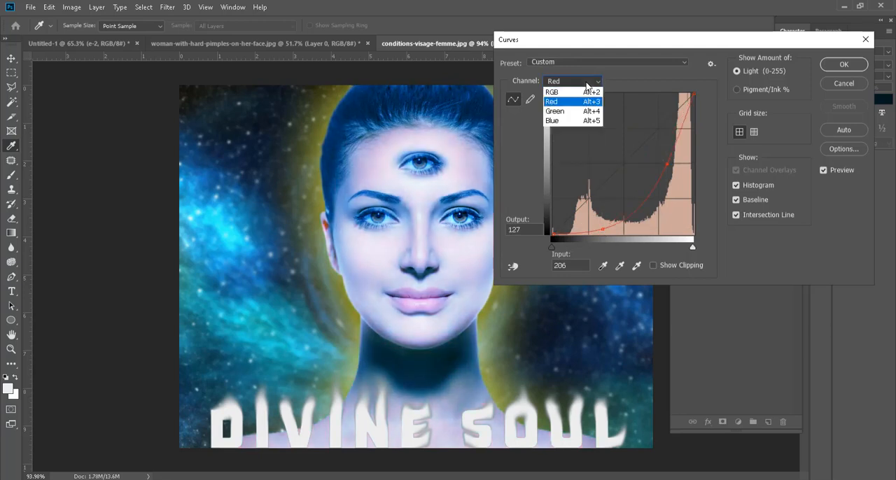
left_click(581, 114)
left_click(591, 222)
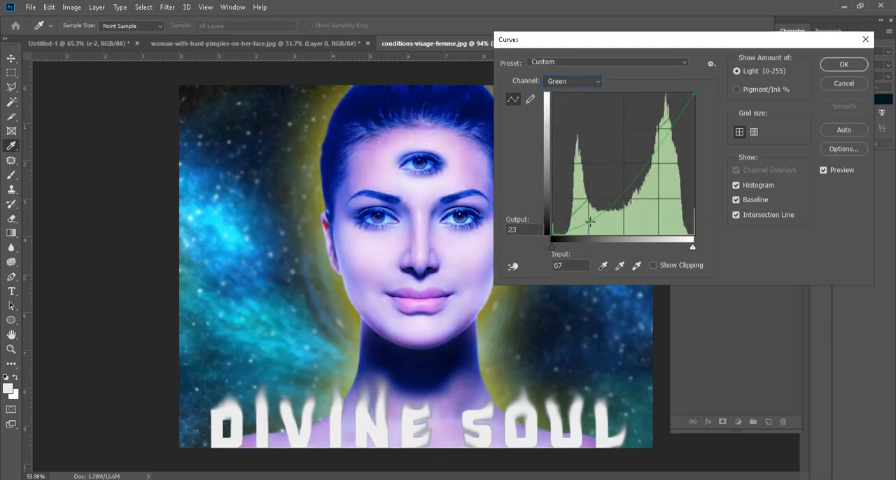
left_click_drag(658, 147, 667, 126)
Step: Deepen the red channel's shadow point to input 99, output 4
left_click_drag(594, 226, 610, 230)
left_click(590, 82)
left_click(589, 102)
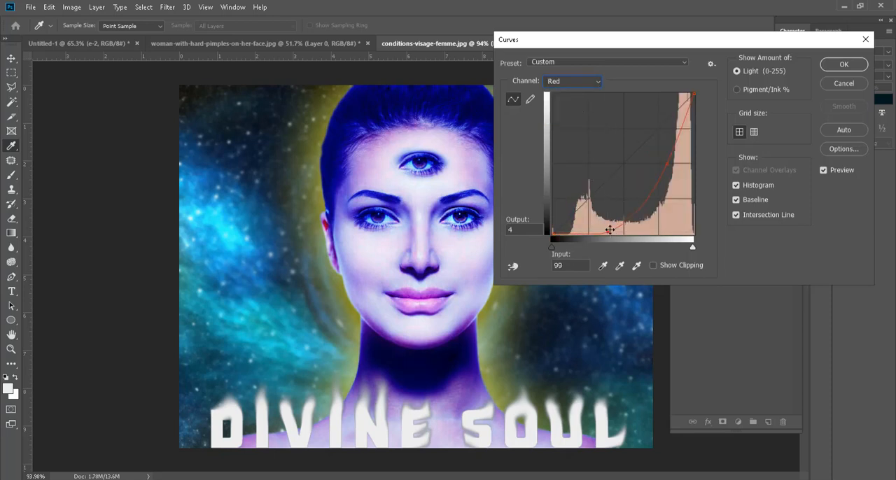
Step: Lower the blue channel's shadow point, set its midtone point to input 80, output 180, and apply the Curves adjustment
left_click(595, 83)
left_click(577, 123)
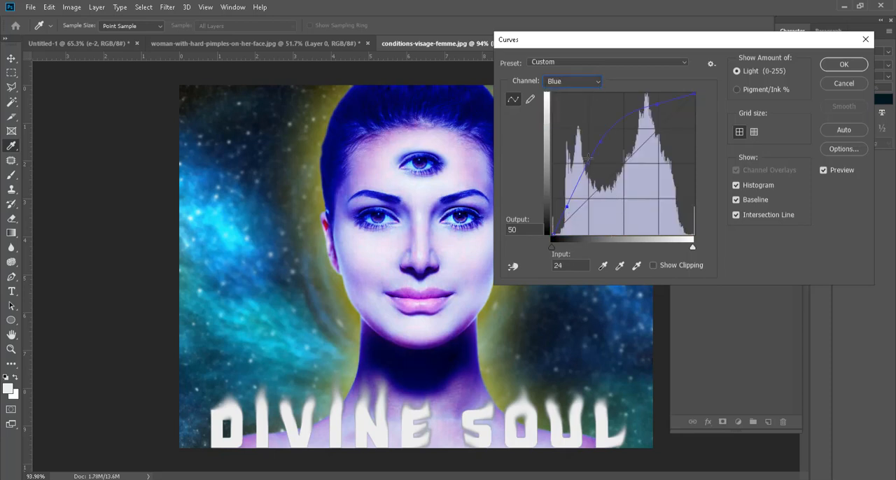
left_click_drag(568, 205, 575, 219)
left_click_drag(603, 135, 598, 137)
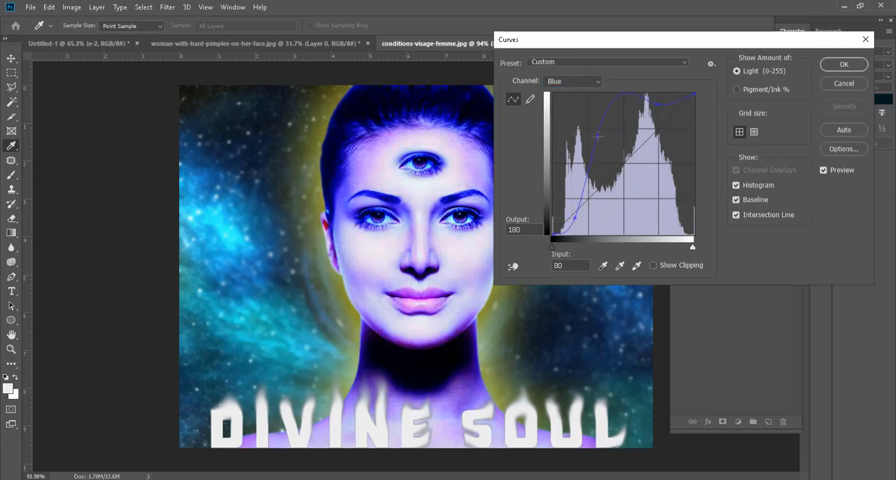
left_click(844, 64)
key("v")
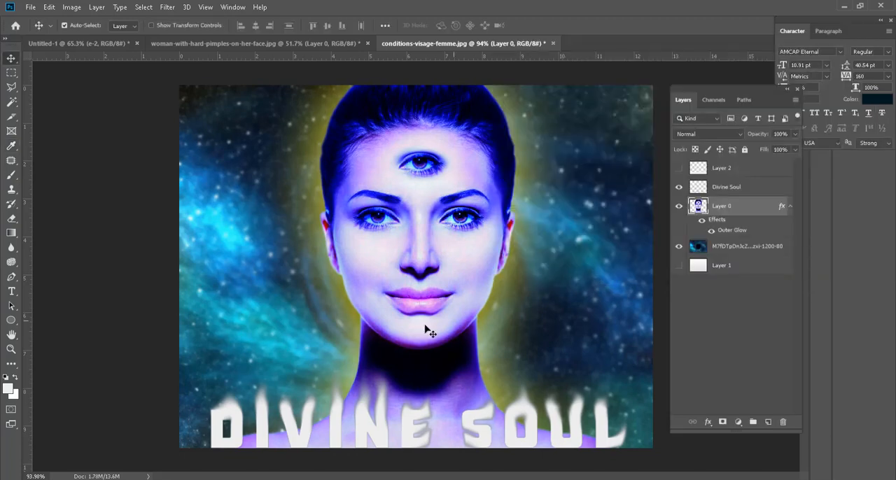
Step: Restore the original color of the lips on Layer 0 using the History Brush at 21 px
scroll(411, 338, "down", 2)
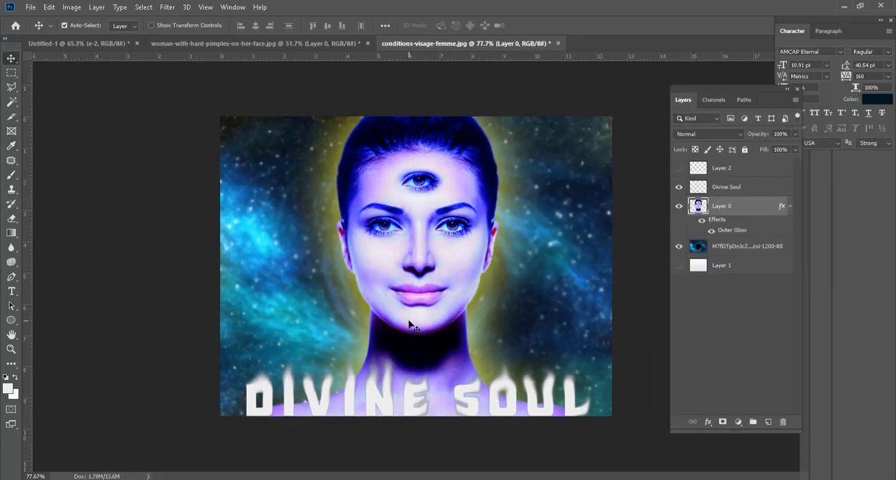
scroll(441, 291, "up", 4)
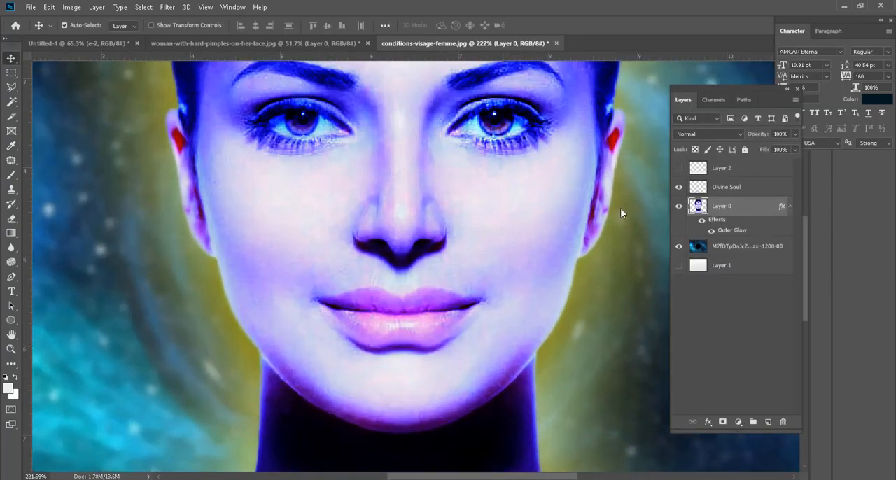
left_click(12, 204)
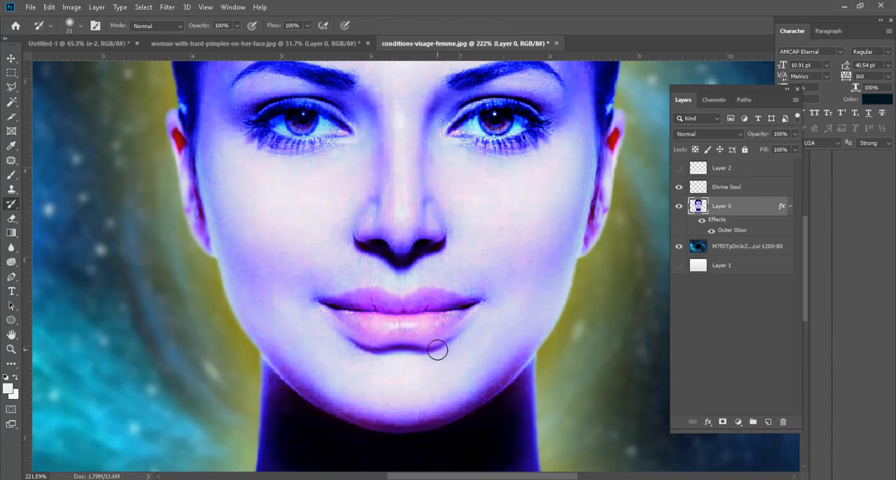
scroll(425, 349, "down", 3)
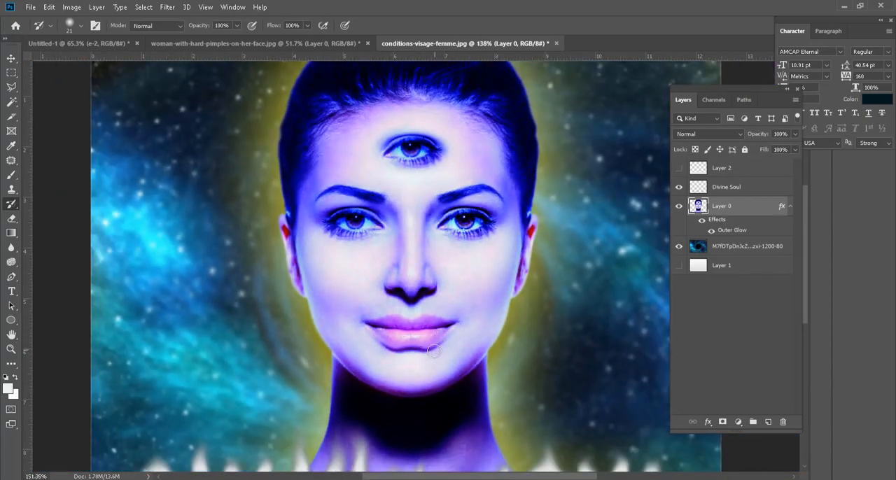
scroll(432, 352, "up", 5)
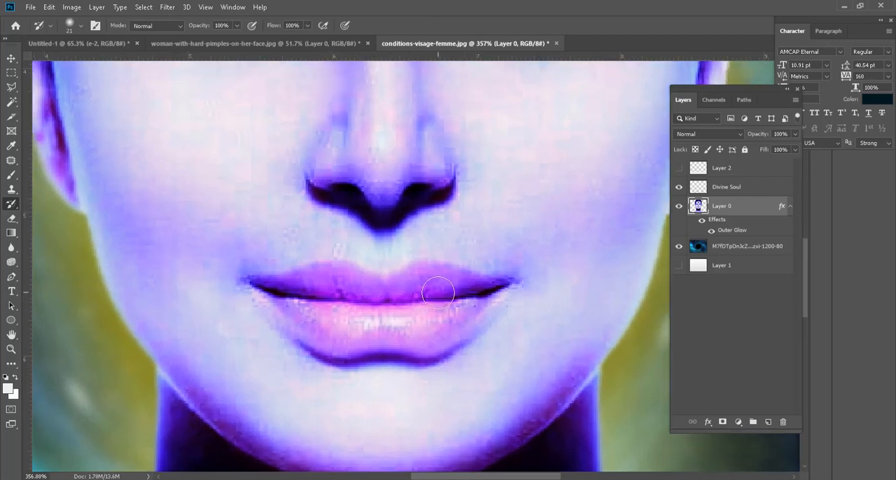
mouse_move(261, 282)
left_mouse_down()
mouse_move(320, 271)
mouse_move(373, 287)
mouse_move(426, 275)
mouse_move(501, 288)
mouse_move(466, 336)
mouse_move(399, 352)
mouse_move(338, 353)
mouse_move(307, 337)
mouse_move(275, 300)
mouse_move(442, 297)
mouse_move(442, 318)
left_mouse_up()
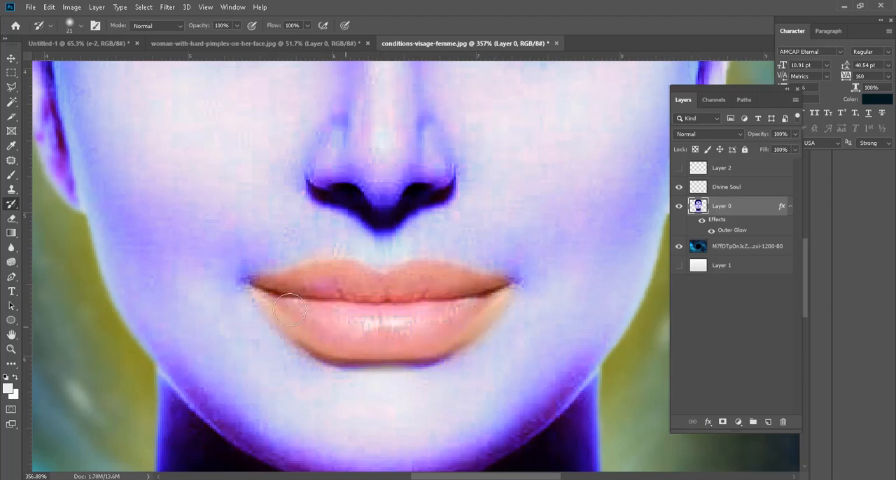
key("ctrl+0")
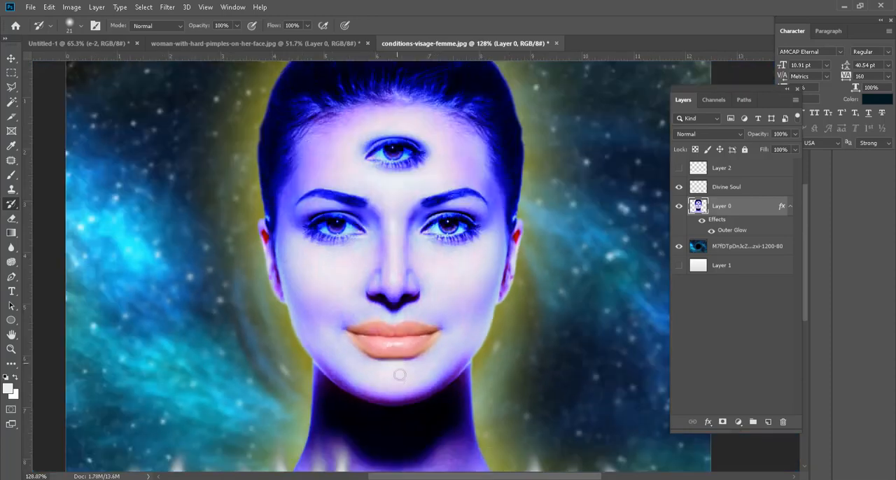
Step: Reduce the History Brush to 8 px and restore the original color of the right-hand eye's iris and white
scroll(470, 220, "up", 5)
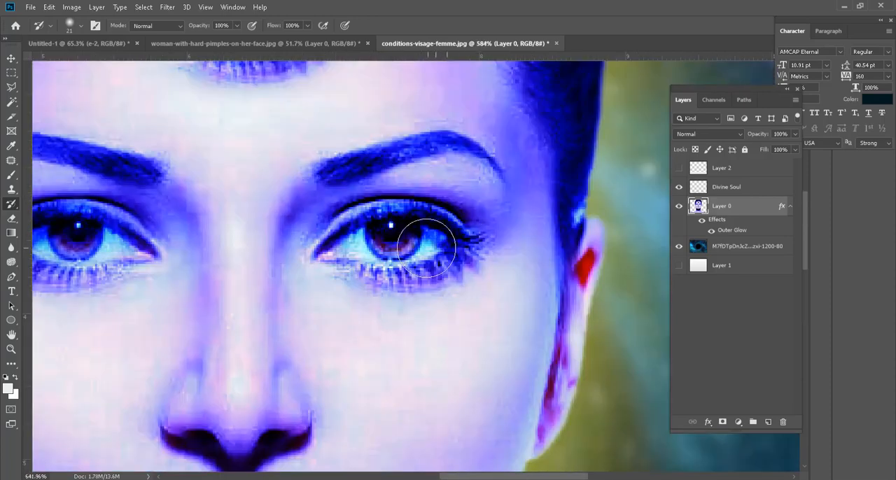
key("bracketleft")
key("bracketleft")
key("bracketleft")
key("bracketleft")
key("bracketleft")
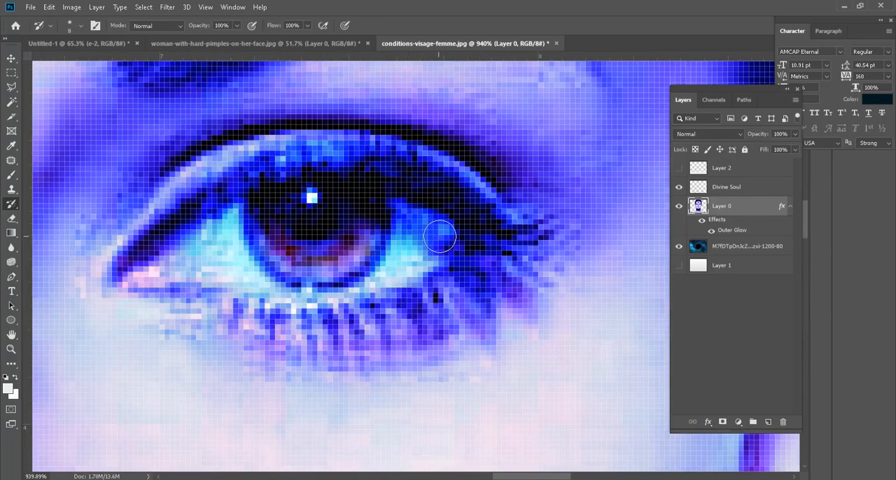
mouse_move(440, 234)
left_mouse_down()
mouse_move(374, 203)
mouse_move(297, 198)
mouse_move(210, 222)
mouse_move(148, 262)
mouse_move(205, 258)
mouse_move(317, 278)
mouse_move(370, 267)
mouse_move(425, 238)
mouse_move(225, 254)
mouse_move(277, 228)
mouse_move(215, 243)
mouse_move(400, 217)
mouse_move(399, 259)
mouse_move(249, 276)
mouse_move(169, 254)
mouse_move(354, 203)
mouse_move(414, 249)
mouse_move(244, 272)
mouse_move(142, 262)
mouse_move(126, 278)
left_mouse_up()
Step: Restore the original color of the left-hand eye with the History Brush, keeping the third eye blue
scroll(491, 263, "down", 6)
scroll(593, 274, "down", 4)
scroll(281, 250, "up", 8)
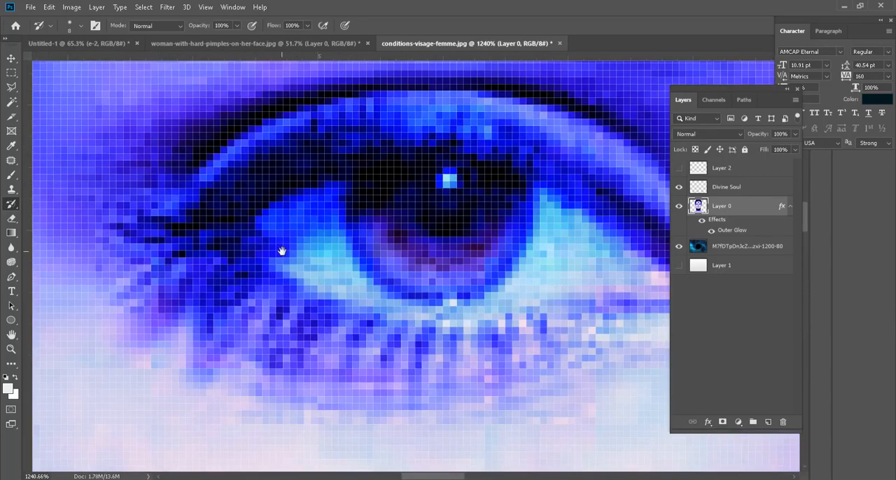
left_click_drag(282, 251, 189, 256)
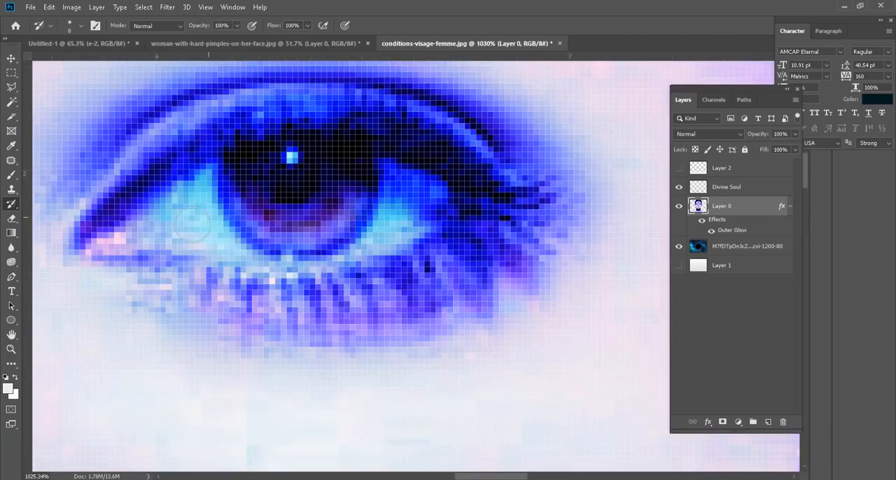
mouse_move(189, 196)
left_mouse_down()
mouse_move(359, 146)
mouse_move(461, 189)
mouse_move(442, 227)
mouse_move(264, 244)
mouse_move(174, 230)
left_mouse_up()
key("ctrl+z")
scroll(395, 267, "down", 8)
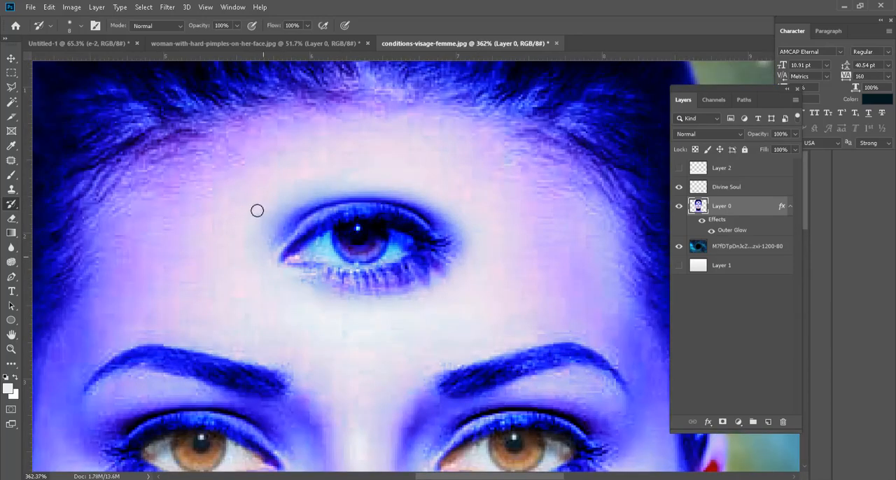
scroll(351, 239, "down", 2)
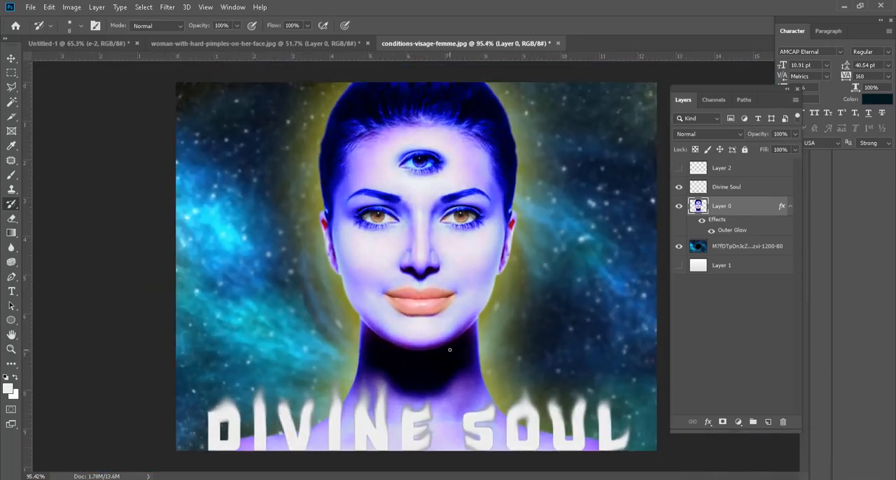
Step: Try to restore the original color of the hair above the forehead using the History Brush at 45 px
scroll(479, 108, "up", 4)
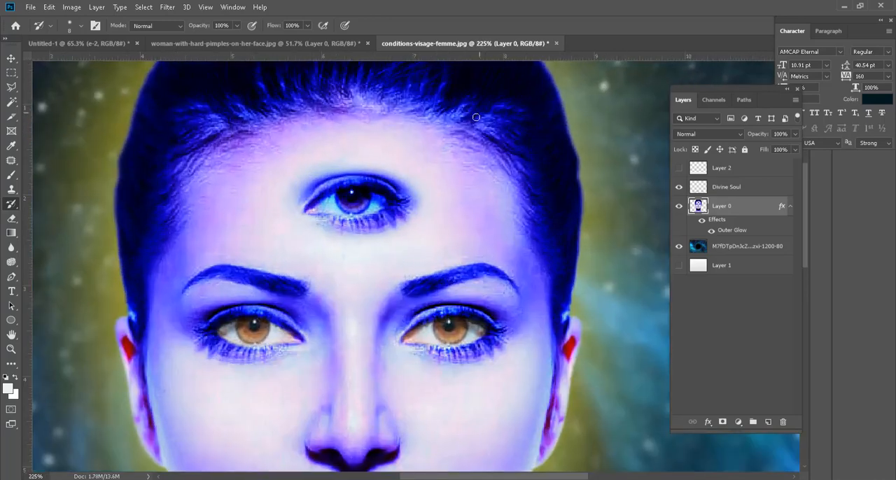
left_click_drag(458, 137, 468, 206)
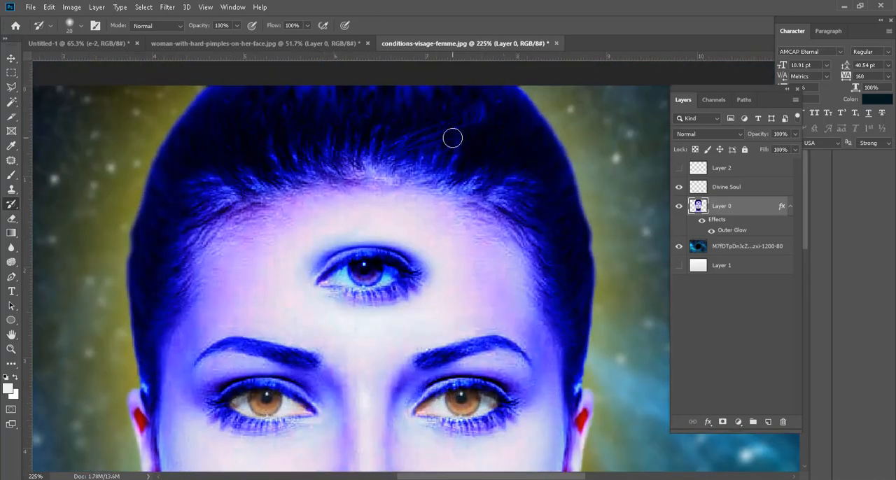
key("bracketright")
key("bracketright")
key("bracketright")
key("bracketright")
key("bracketright")
mouse_move(482, 147)
left_mouse_down()
mouse_move(403, 122)
mouse_move(318, 120)
mouse_move(381, 124)
mouse_move(455, 146)
mouse_move(358, 145)
mouse_move(405, 151)
mouse_move(278, 156)
mouse_move(229, 177)
mouse_move(297, 146)
left_mouse_up()
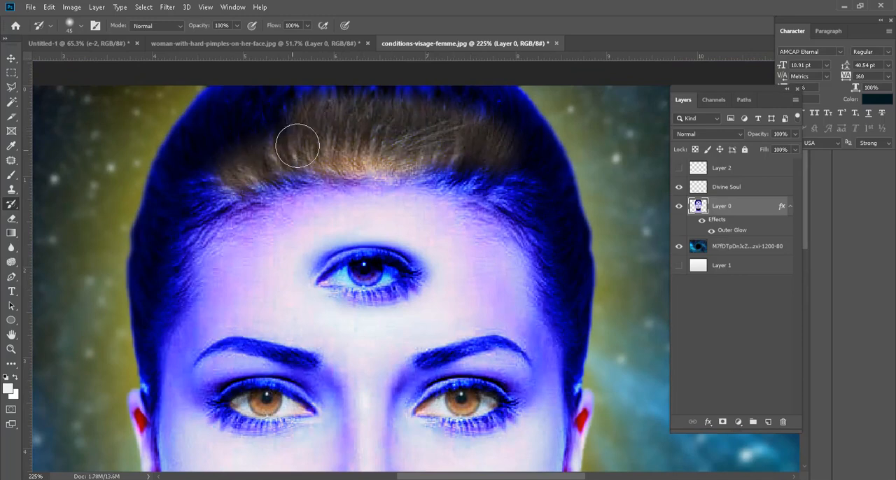
key("ctrl+z")
scroll(412, 200, "down", 4)
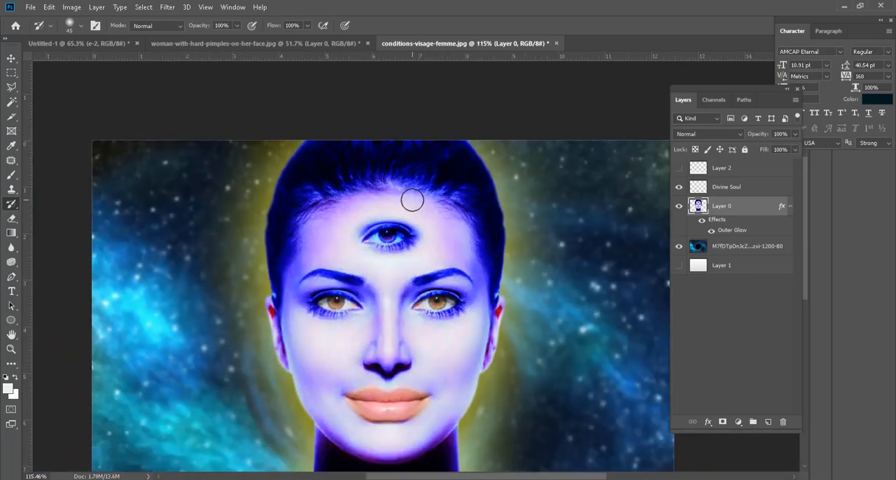
scroll(413, 200, "down", 2)
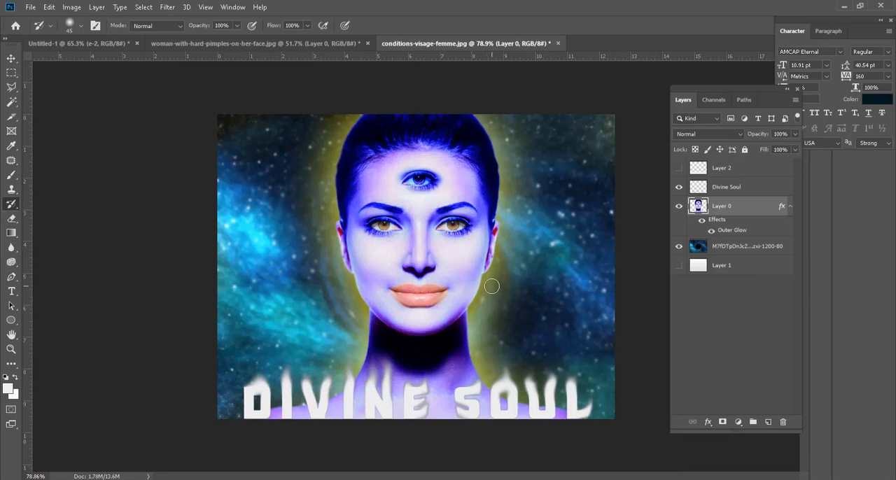
left_click(14, 61)
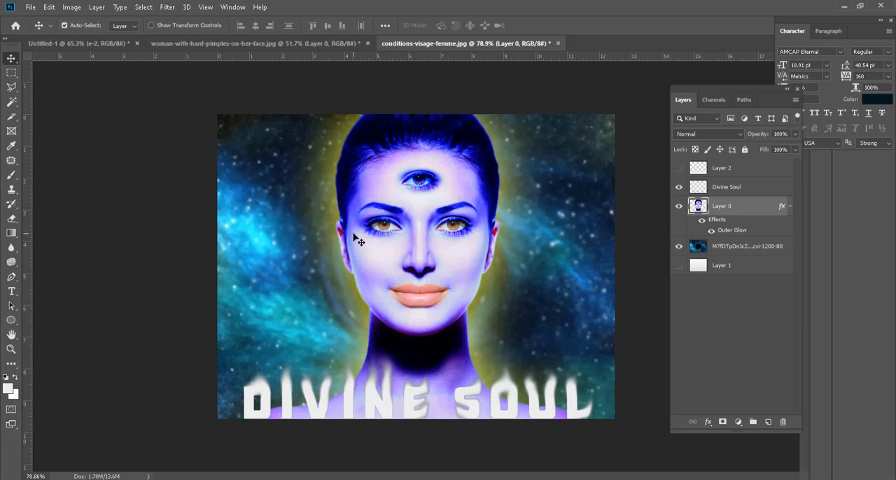
scroll(425, 246, "up", 4)
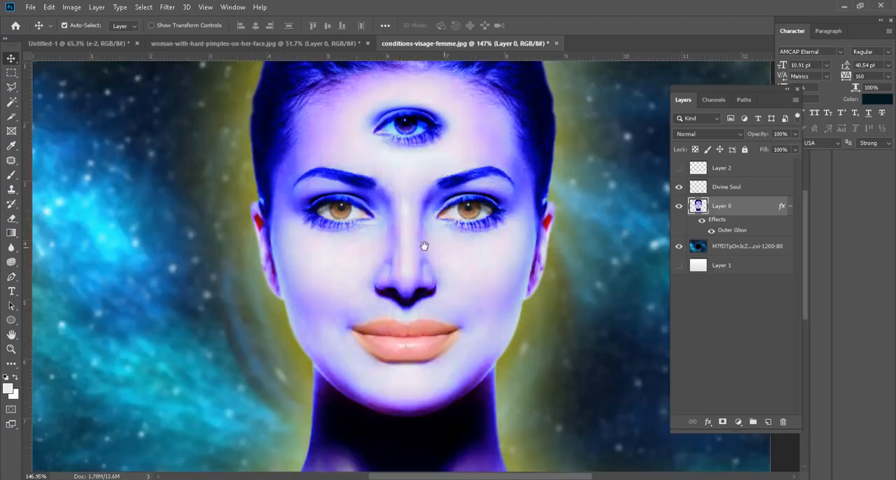
left_click_drag(424, 247, 388, 276)
scroll(388, 276, "down", 2)
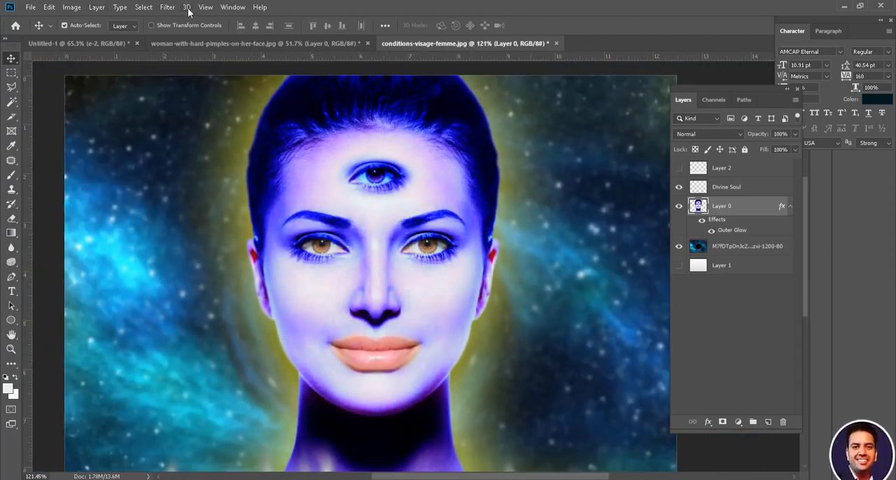
Step: Open the Liquify filter on Layer 0 and try pushing both sides of the jaw inward with the Forward Warp tool at size 100
left_click(166, 8)
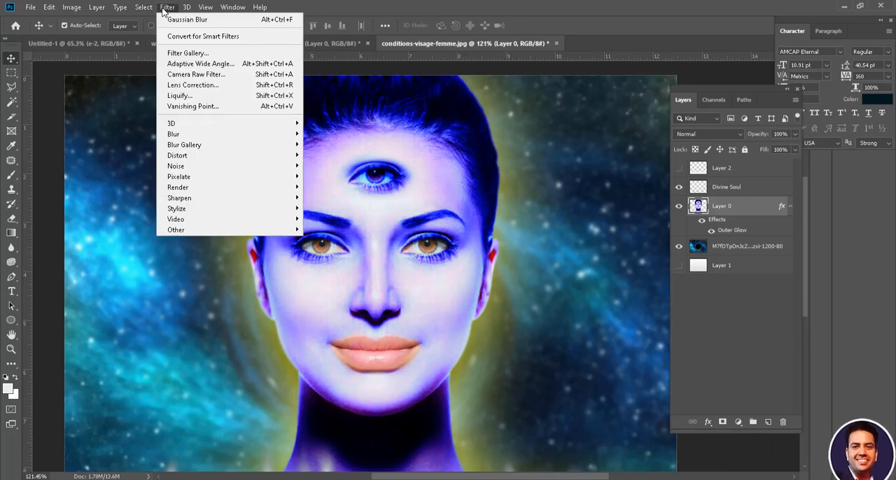
left_click(225, 96)
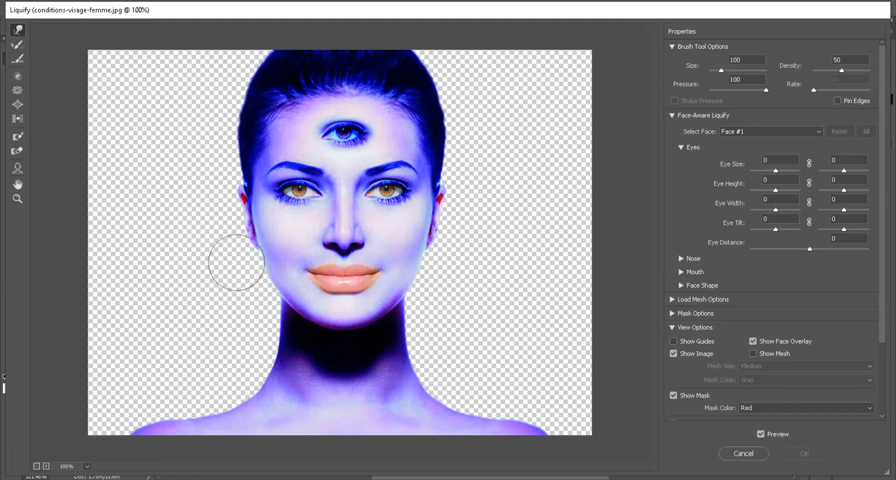
left_click_drag(254, 290, 312, 270)
mouse_move(456, 306)
left_mouse_down()
mouse_move(394, 263)
mouse_move(398, 294)
mouse_move(353, 289)
mouse_move(293, 302)
mouse_move(336, 275)
mouse_move(377, 219)
mouse_move(314, 155)
mouse_move(415, 157)
mouse_move(299, 107)
mouse_move(380, 184)
mouse_move(401, 187)
mouse_move(357, 308)
left_mouse_up()
key("ctrl+z")
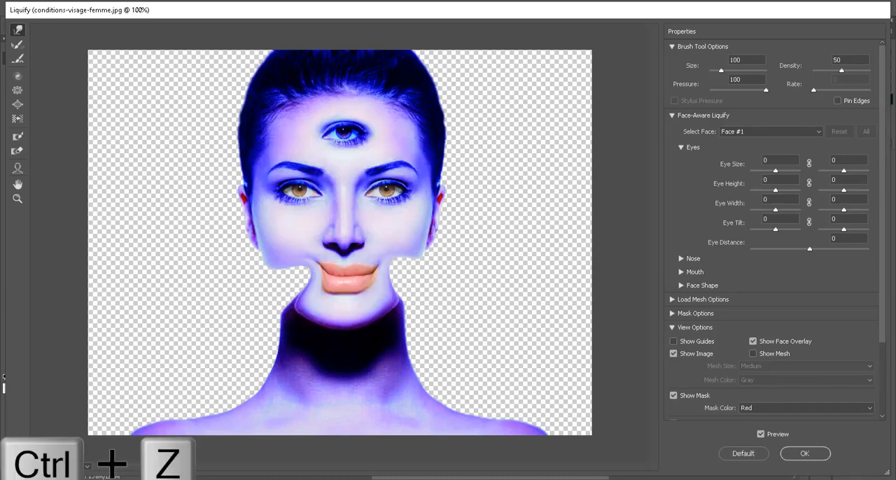
key("ctrl+z")
key("ctrl+z")
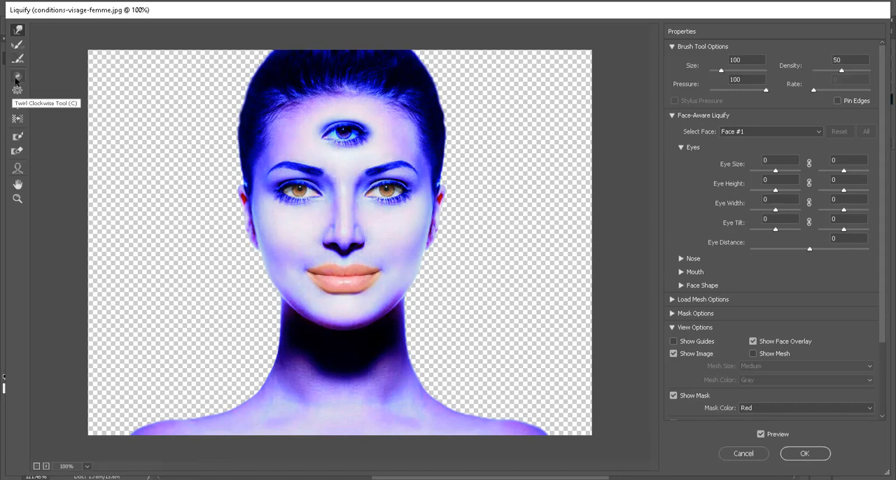
Step: Try twirling the third eye with the Twirl Clockwise tool, enlarging its brush from the default size, and undo the twirl
left_click(16, 80)
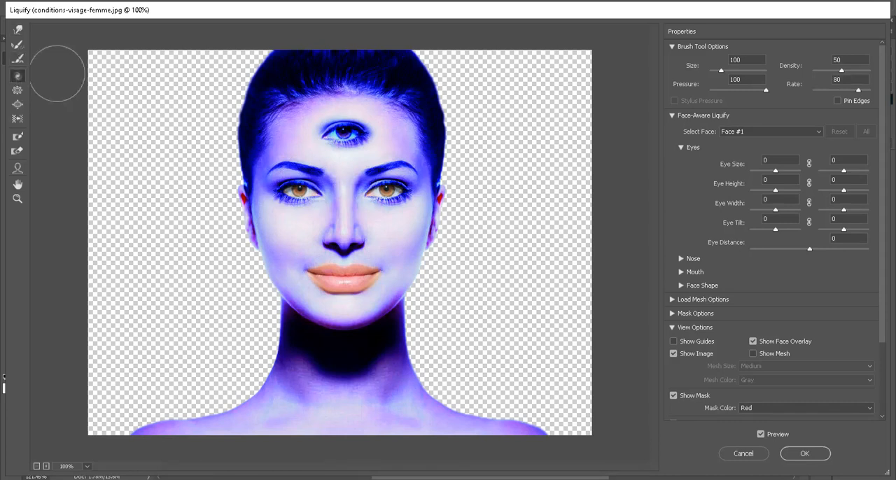
key("]")
key("]")
key("]")
key("]")
key("]")
key("]")
key("]")
key("]")
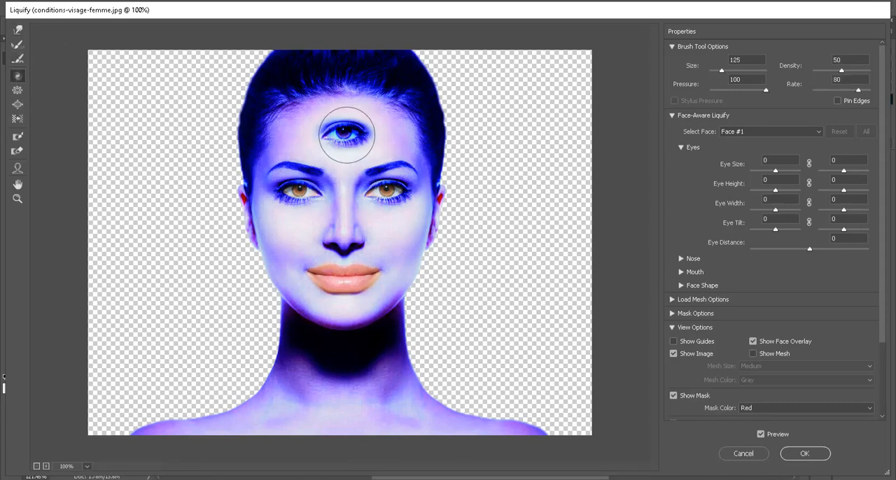
left_click_drag(348, 152, 345, 152)
key("ctrl+z")
Step: Try twisting the facial features with the Twirl Clockwise tool, setting the brush size to 80 and density to 90
mouse_move(356, 234)
left_mouse_down()
mouse_move(369, 227)
mouse_move(330, 200)
mouse_move(350, 180)
mouse_move(328, 205)
mouse_move(310, 270)
mouse_move(320, 400)
left_mouse_up()
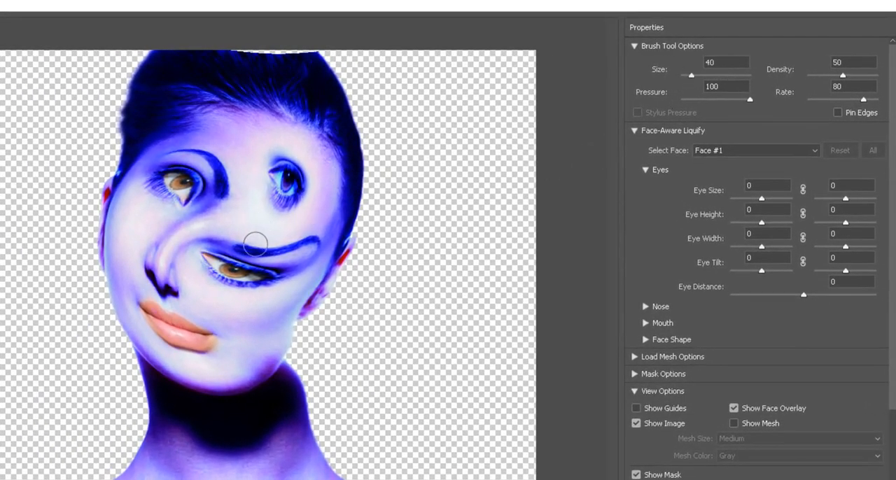
key("bracketright")
key("bracketright")
key("bracketright")
key("bracketright")
left_click(870, 75)
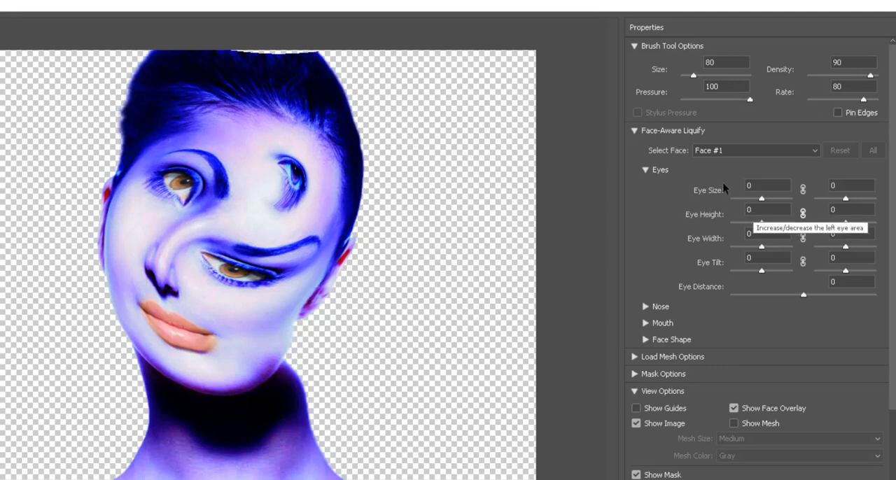
scroll(680, 260, "down", 4)
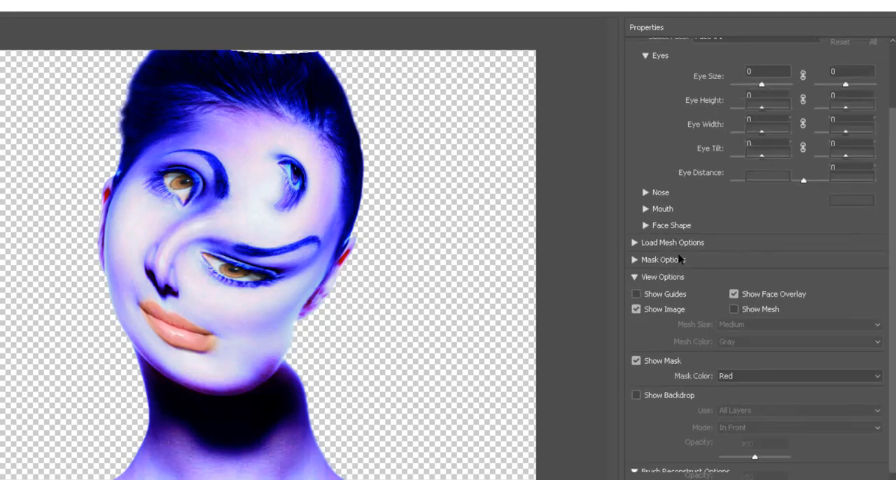
scroll(686, 366, "up", 4)
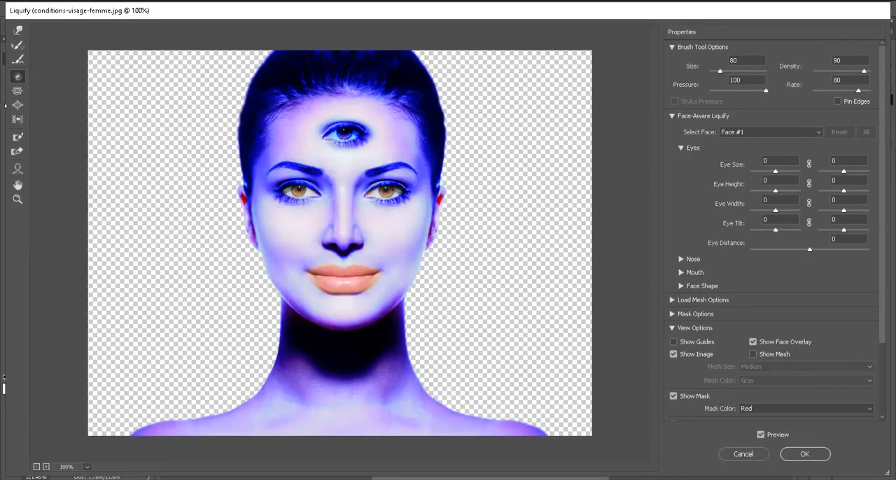
Step: Try shrinking the whole head with the Pucker tool at size 800, and undo it
left_click(17, 94)
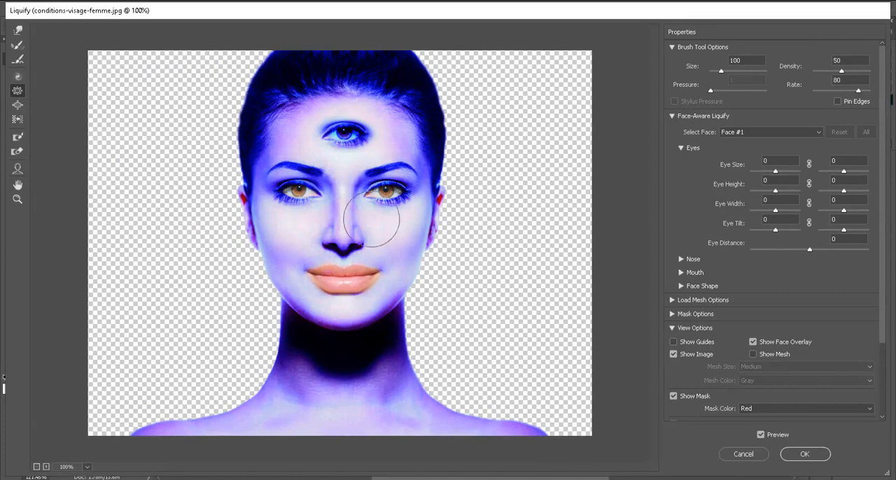
key("bracketright")
key("bracketright")
key("bracketright")
key("bracketright")
key("bracketright")
key("bracketright")
key("bracketright")
key("bracketright")
key("bracketright")
key("bracketright")
key("bracketright")
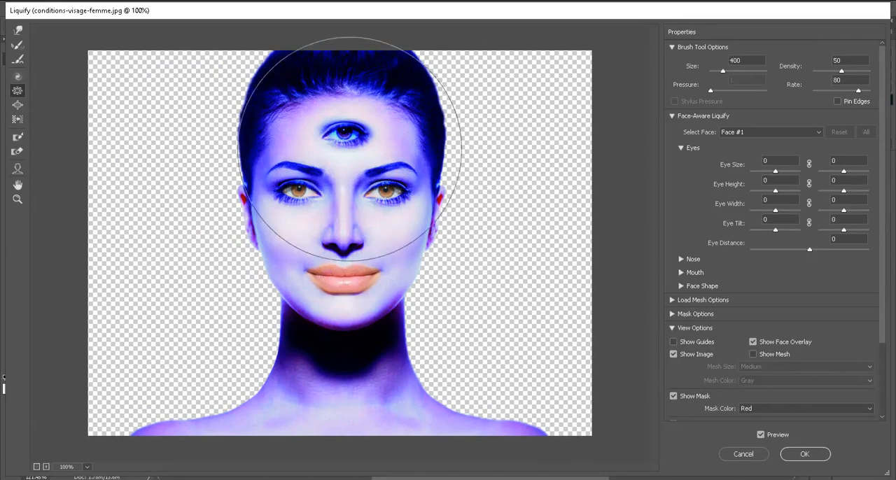
left_click_drag(342, 200, 342, 197)
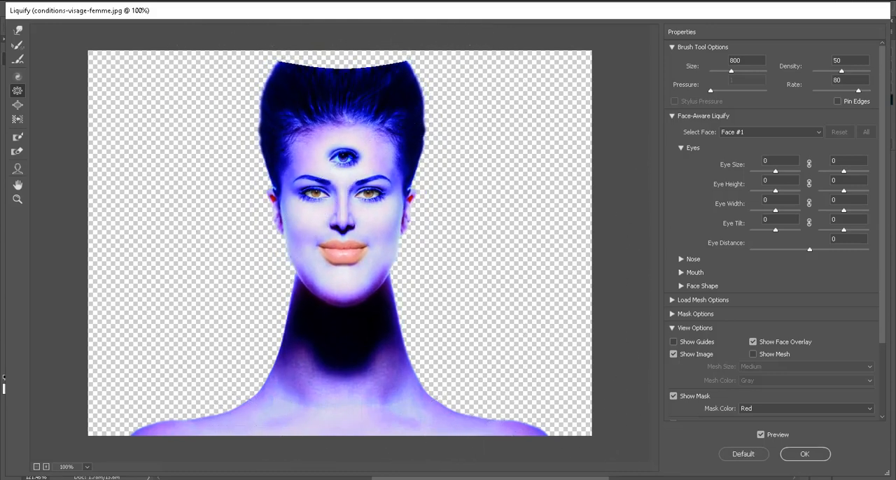
key("ctrl+alt+z")
Step: Shrink the face with the Pucker tool at size 600, and pinch the nose and mouth area, reducing the brush to 300
key("bracketleft")
key("bracketleft")
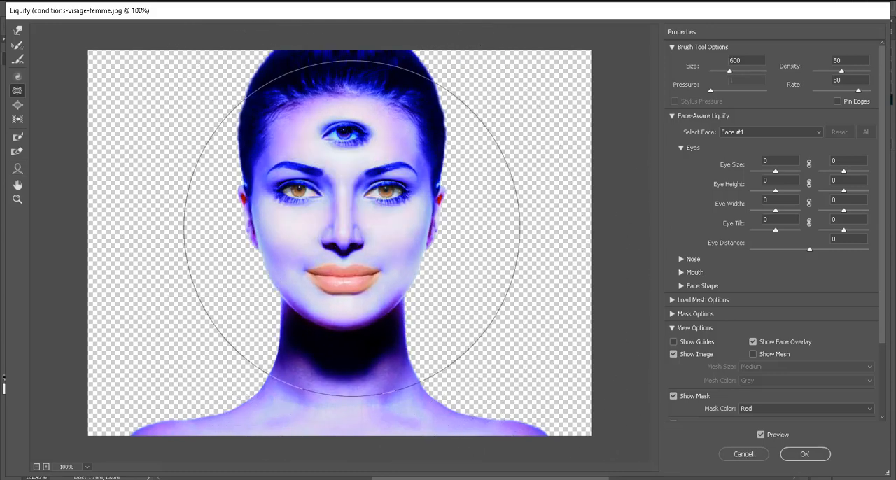
left_click_drag(349, 207, 348, 207)
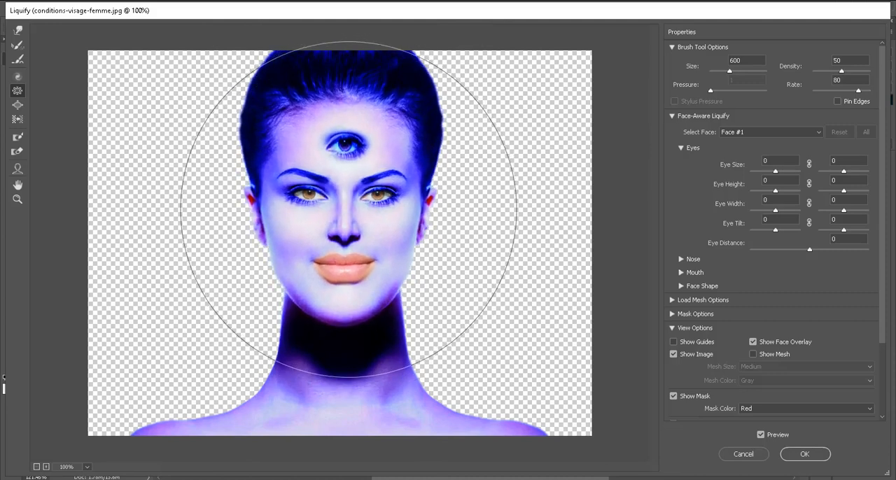
left_click_drag(348, 252, 346, 234)
key("bracketleft")
key("bracketleft")
key("bracketleft")
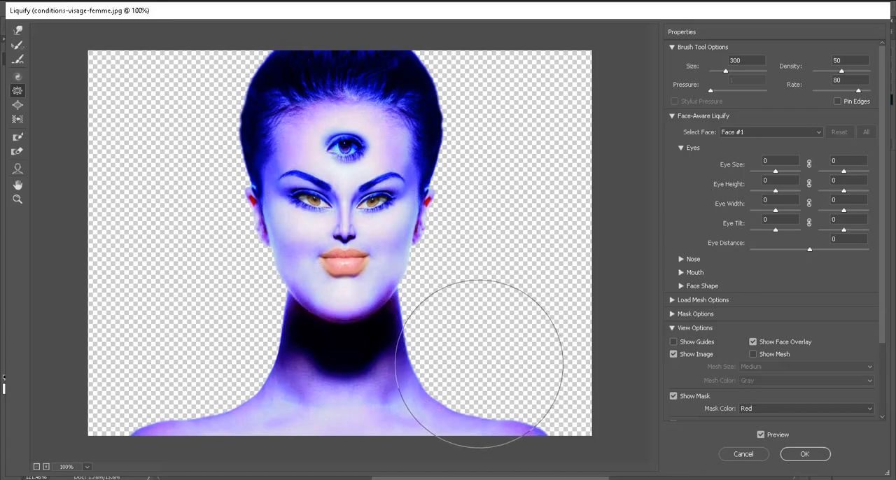
Step: Enlarge the third eye and both regular eyes with the Bloat tool at size 150
left_click(17, 106)
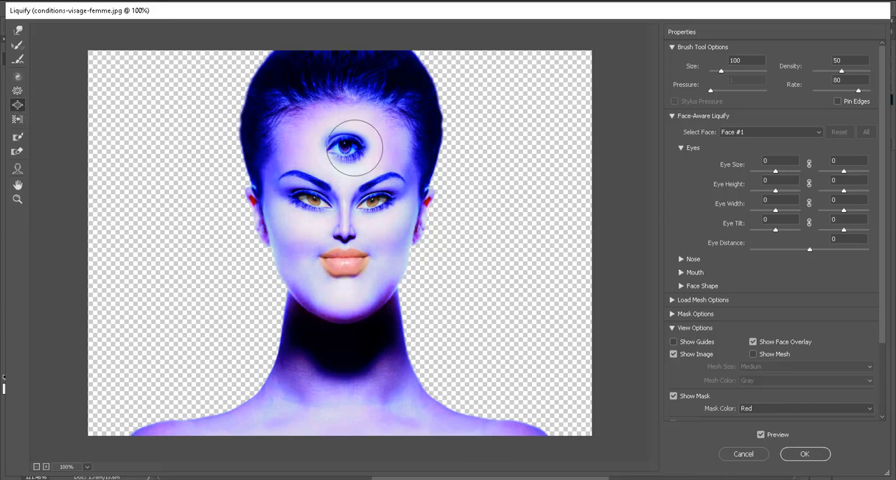
key("bracketright")
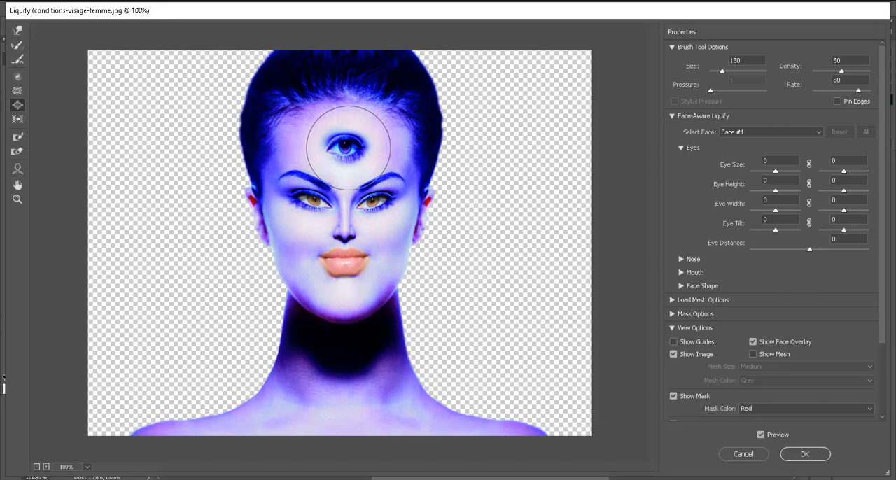
left_click(348, 147)
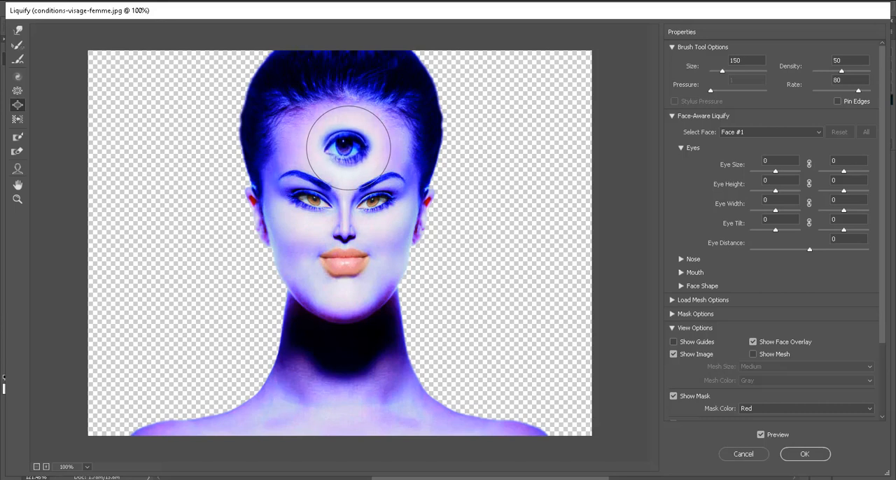
left_click(307, 198)
left_click(369, 200)
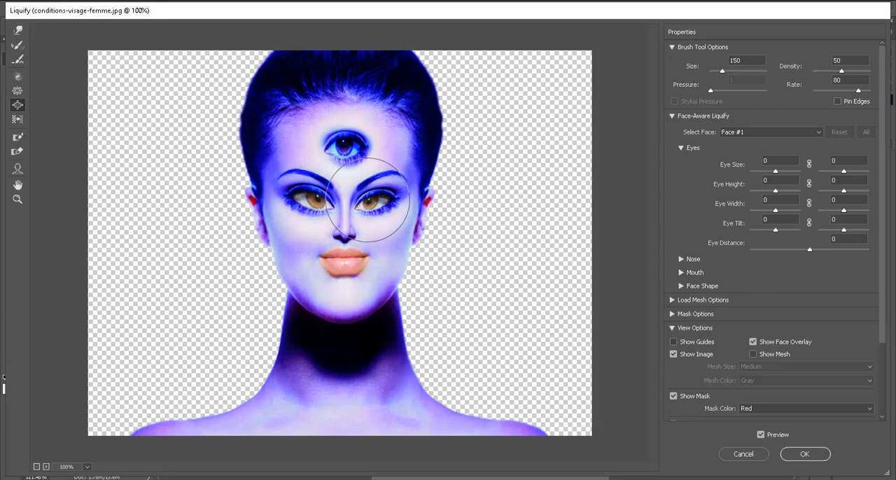
left_click(368, 200)
left_click(361, 204)
left_click(322, 197)
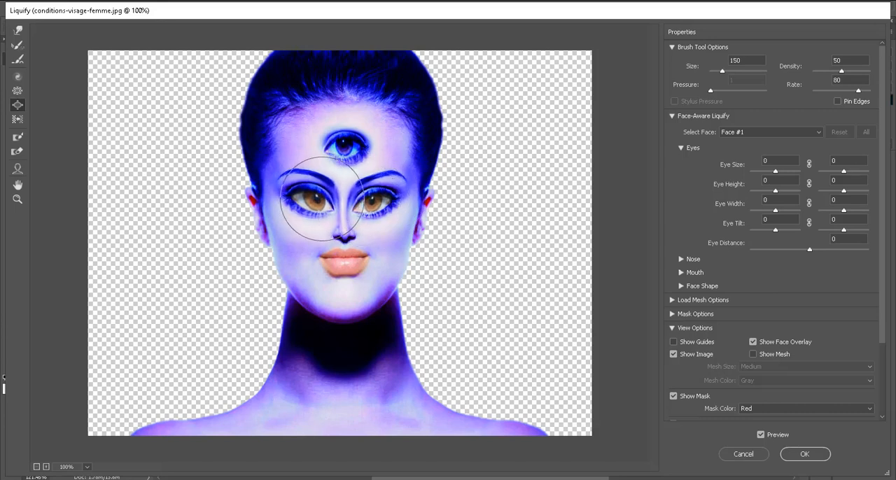
Step: Enlarge the lips and the nose with the Bloat tool at size 150
left_click(334, 260)
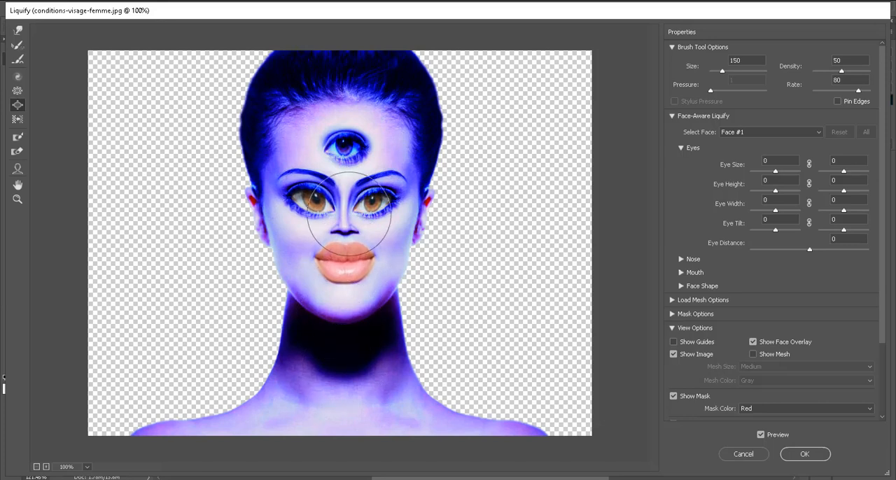
mouse_move(349, 214)
left_mouse_down()
mouse_move(337, 226)
mouse_move(346, 234)
mouse_move(336, 232)
left_mouse_up()
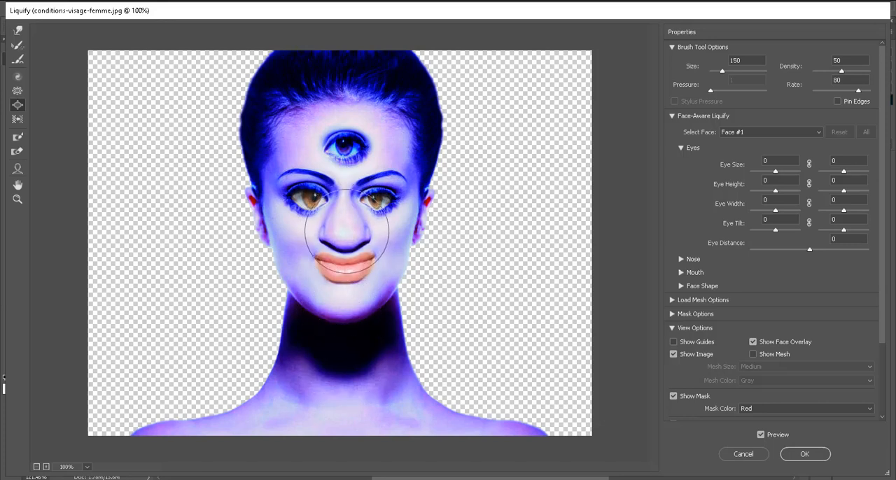
left_click(344, 258)
left_click(339, 269)
left_click(349, 266)
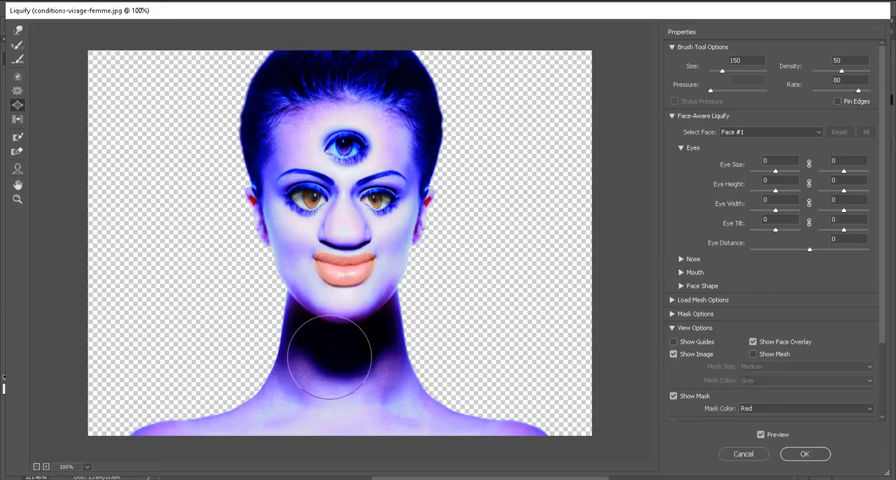
Step: Undo all Bloat strokes on the lips, nose and eyes, keeping the Pucker distortion
key("ctrl+z")
key("ctrl+z")
key("ctrl+z")
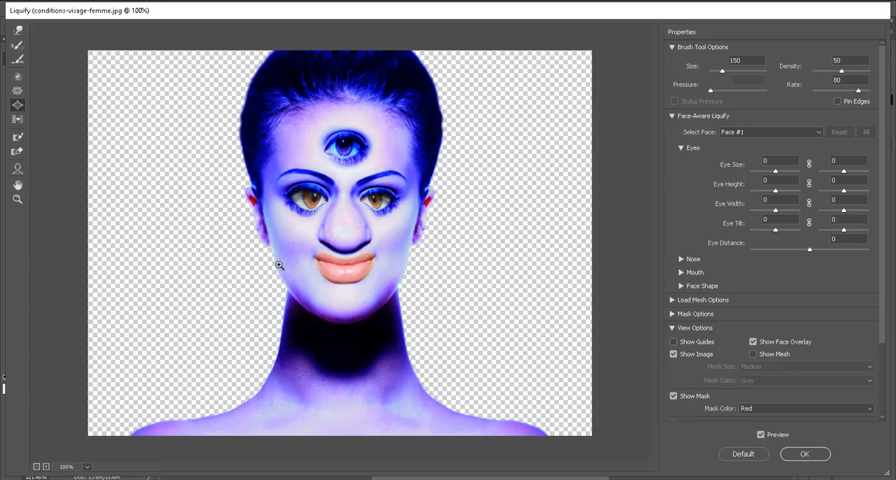
key("ctrl+z")
key("ctrl+z")
key("ctrl+z")
key("ctrl+z")
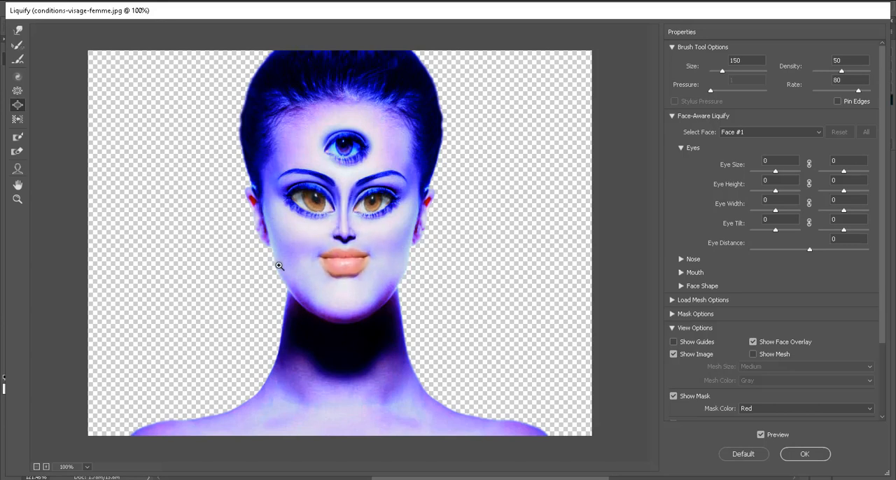
key("ctrl+z")
key("ctrl+z")
key("ctrl+z")
key("ctrl+z")
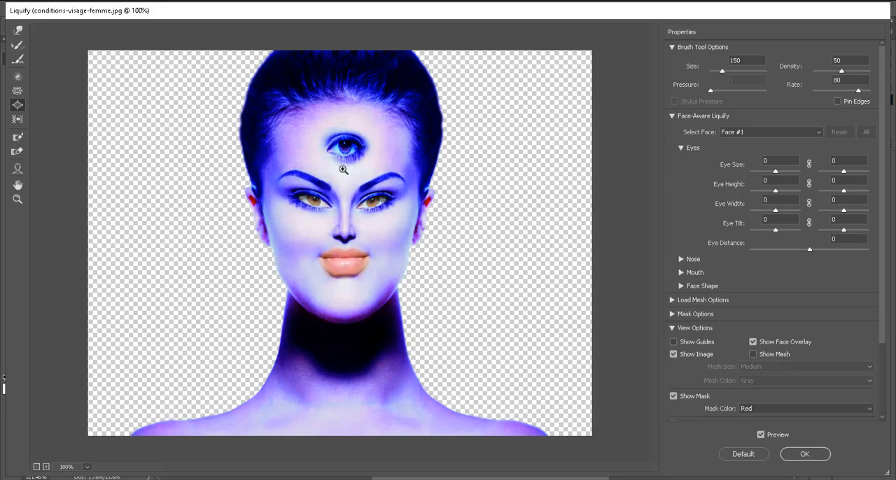
key("ctrl+z")
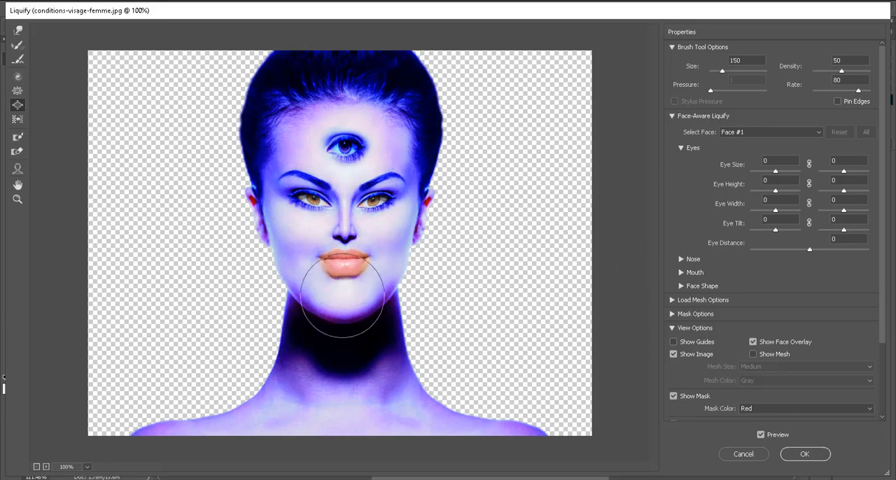
Step: Apply the Liquify distortion to Layer 0, view the whole portrait, and undo the filter
left_click(805, 454)
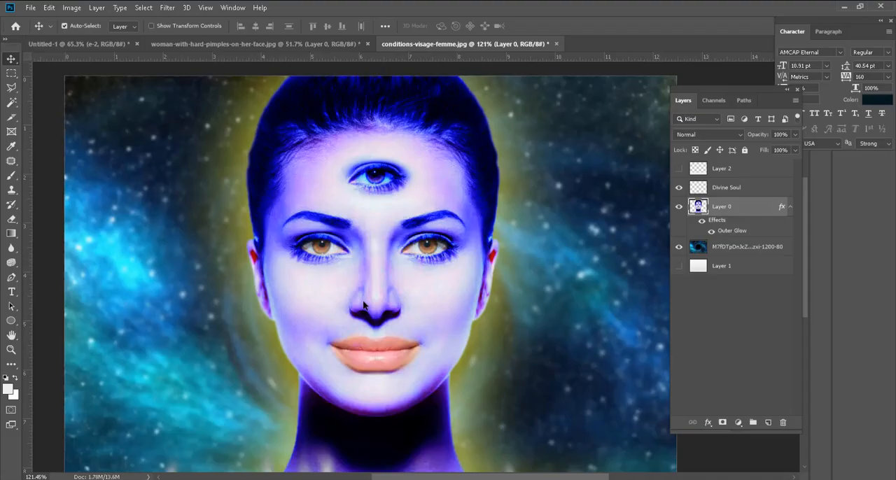
scroll(547, 297, "down", 2)
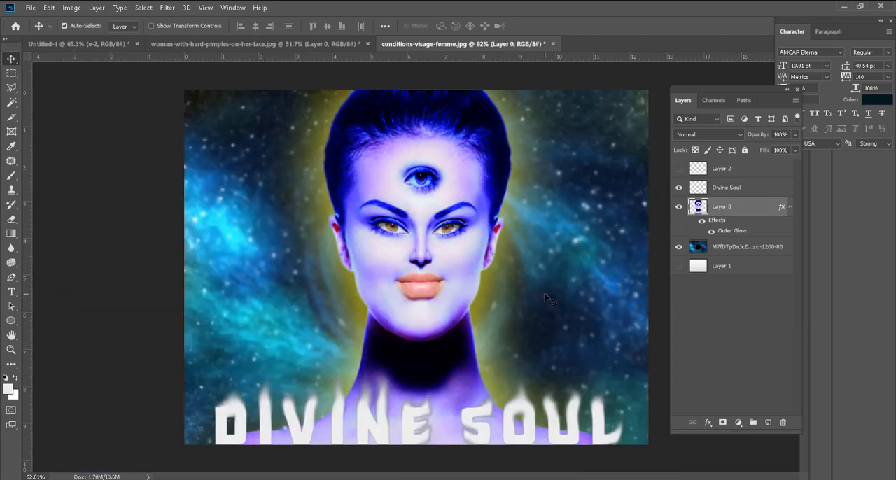
key("ctrl+z")
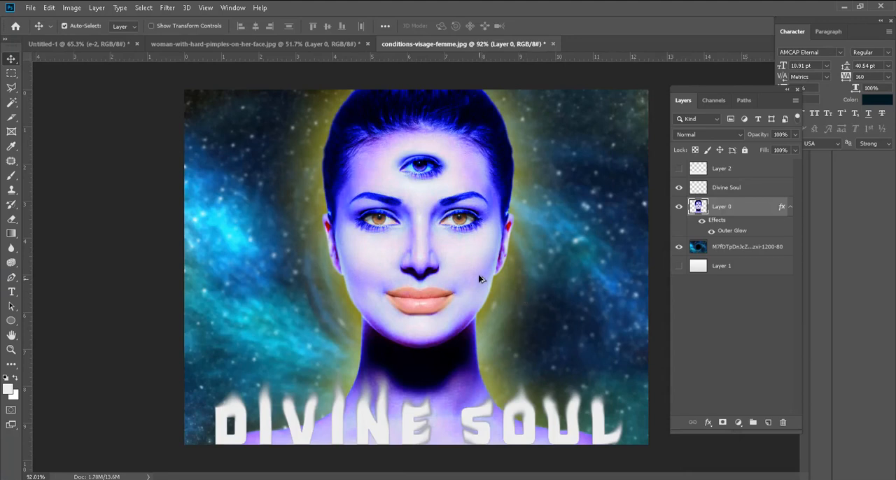
Step: Activate the Ellipse tool and show the other available shape tools
scroll(482, 279, "up", 2)
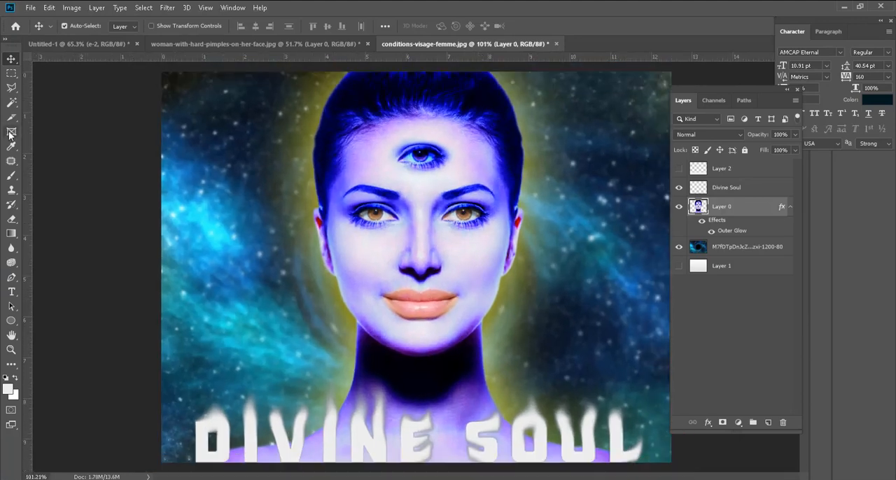
scroll(201, 314, "down", 1)
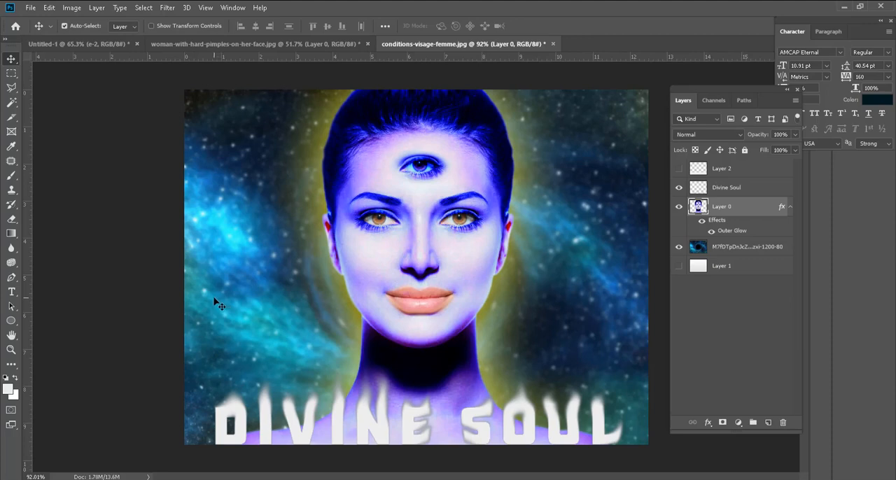
left_click(11, 321)
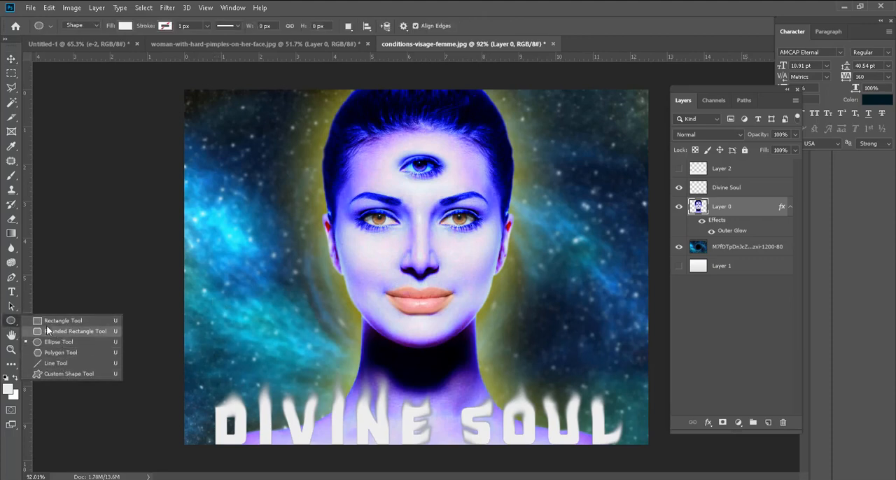
left_click(11, 324)
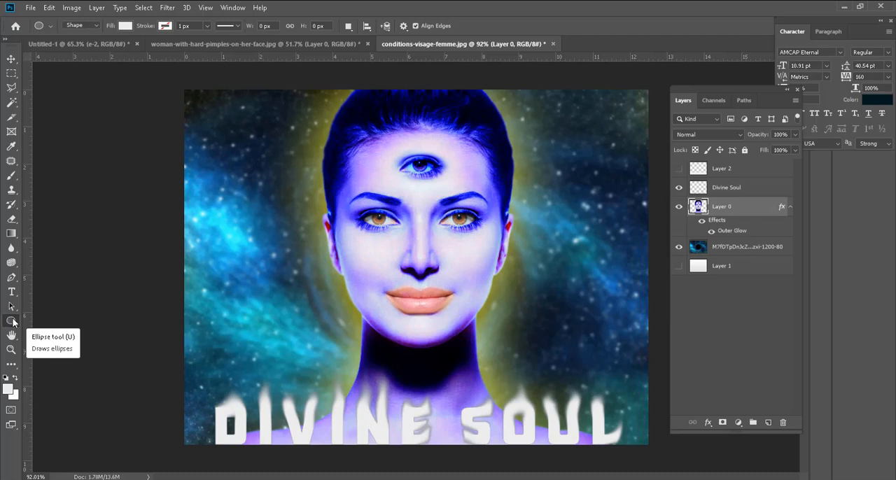
Step: Switch to the Move tool and deselect all layers
left_click(11, 59)
left_click(74, 144)
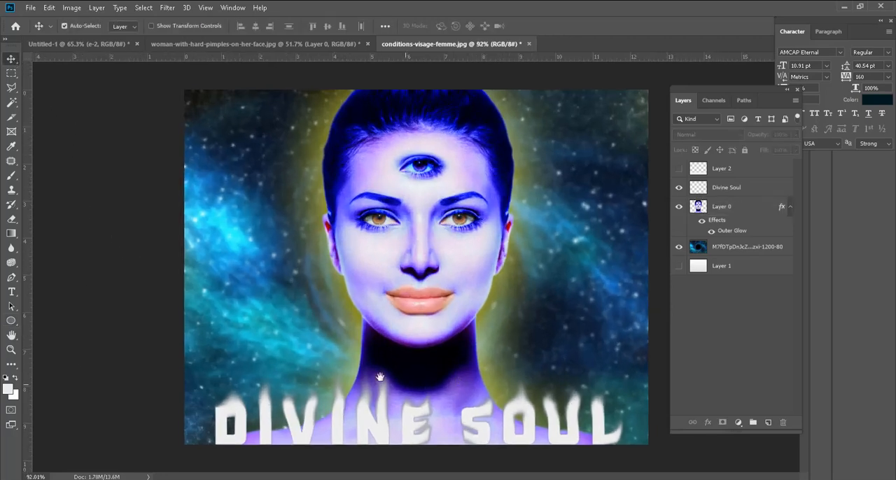
scroll(298, 364, "down", 1)
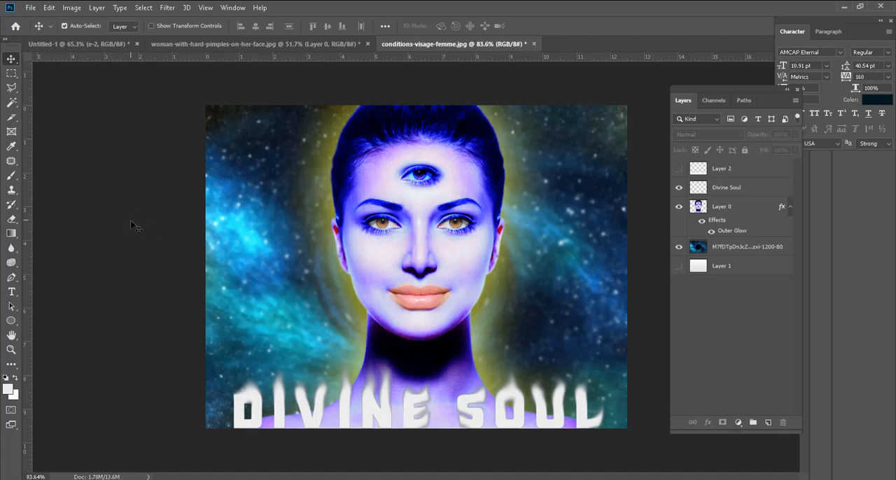
Step: Enlarge the canvas to 25 inches wide and 19 inches high with Relative off, view the result, and undo it
left_click(73, 8)
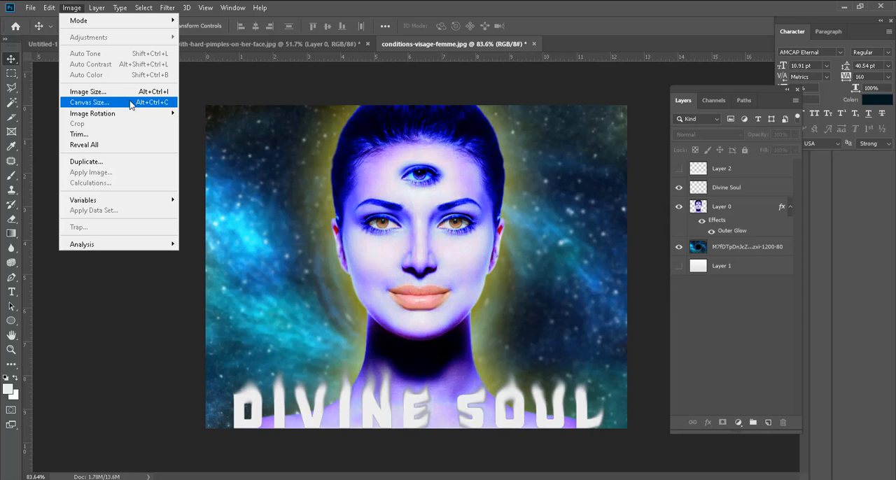
left_click(210, 104)
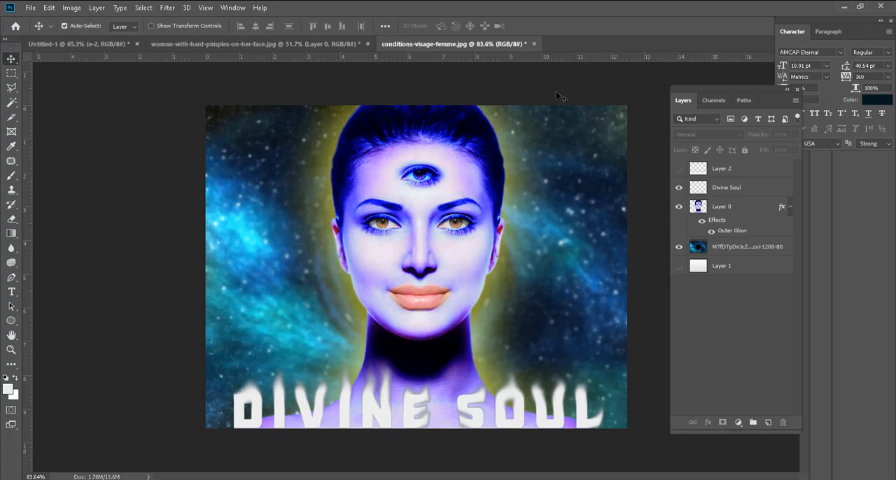
left_click(71, 8)
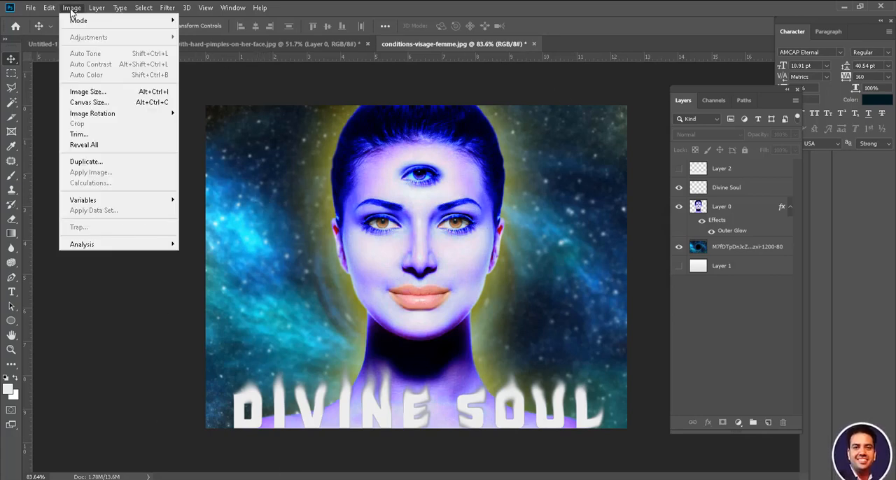
left_click(132, 104)
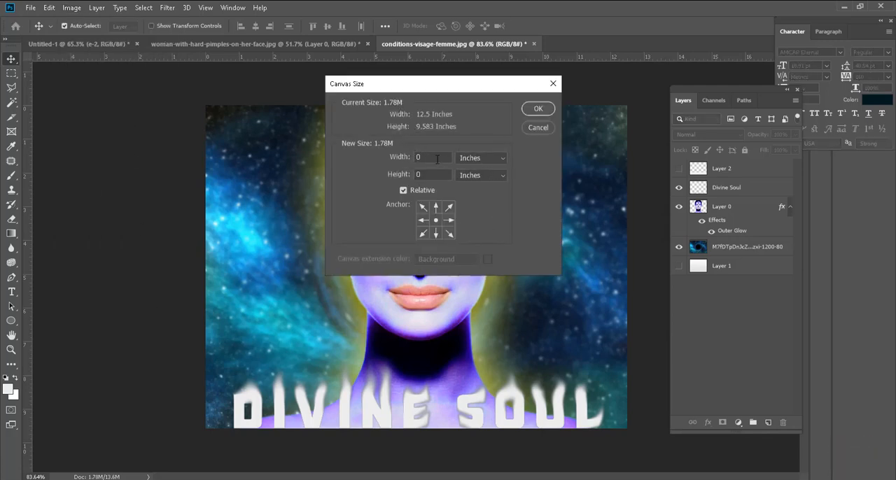
left_click(403, 190)
key("Tab")
key("shift+Tab")
type("25")
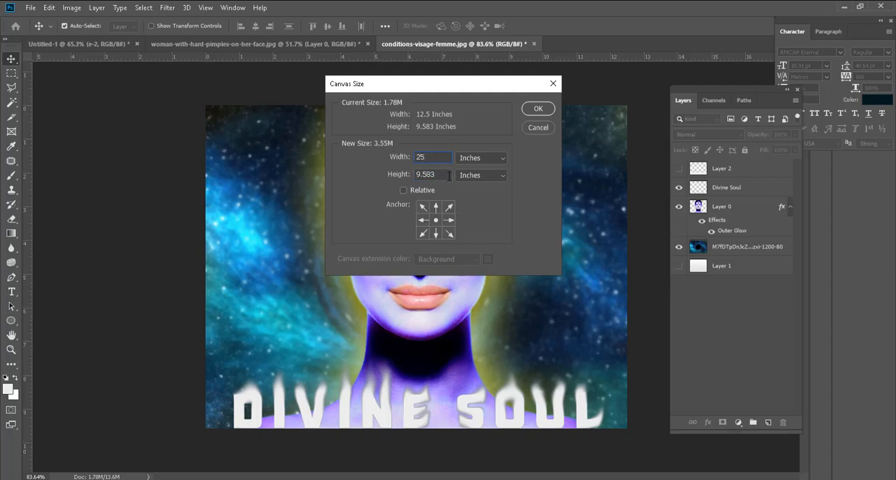
key("Tab")
type("19")
left_click(534, 113)
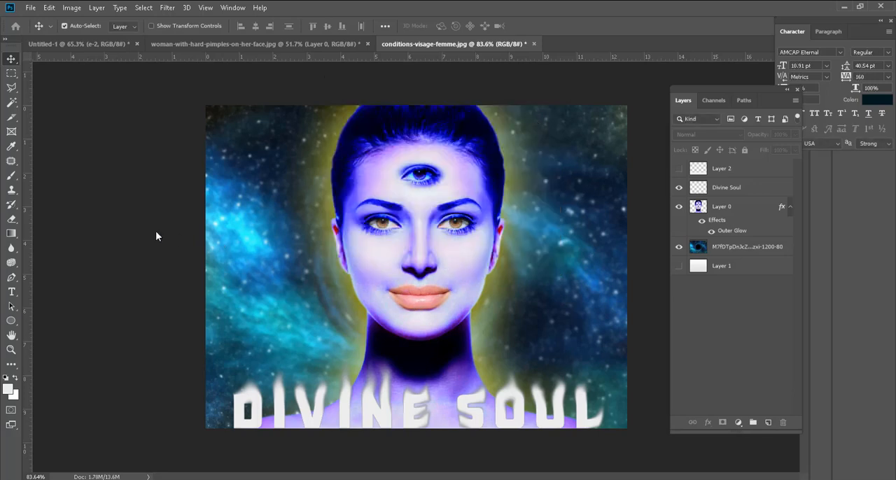
scroll(269, 284, "down", 7)
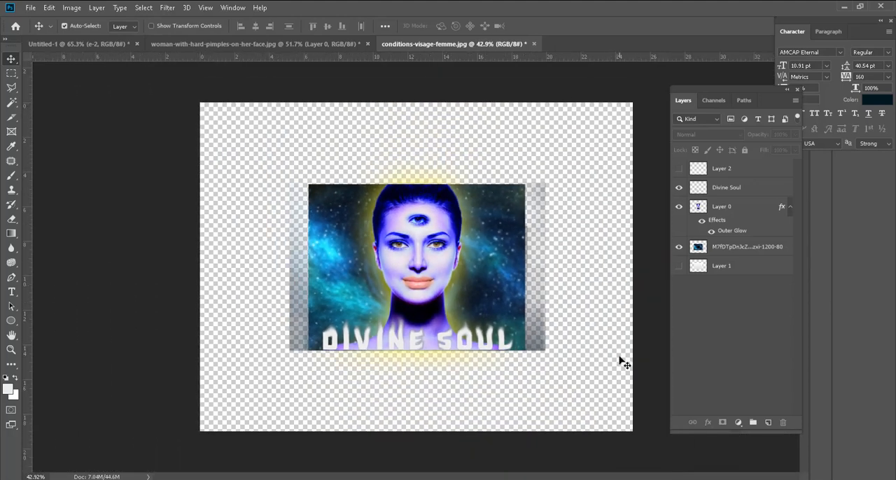
key("ctrl+z")
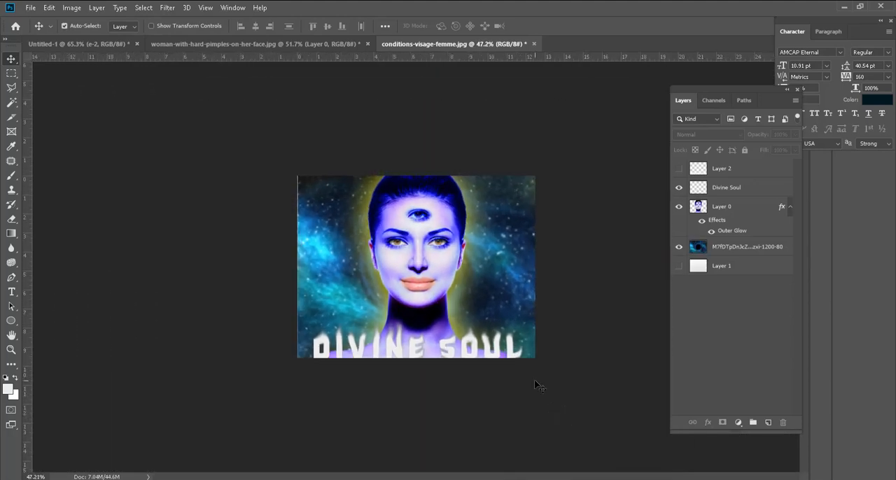
Step: Resize the whole image to 1800 × 1380 pixels with linked proportions and bring the full portrait into view
left_click(71, 8)
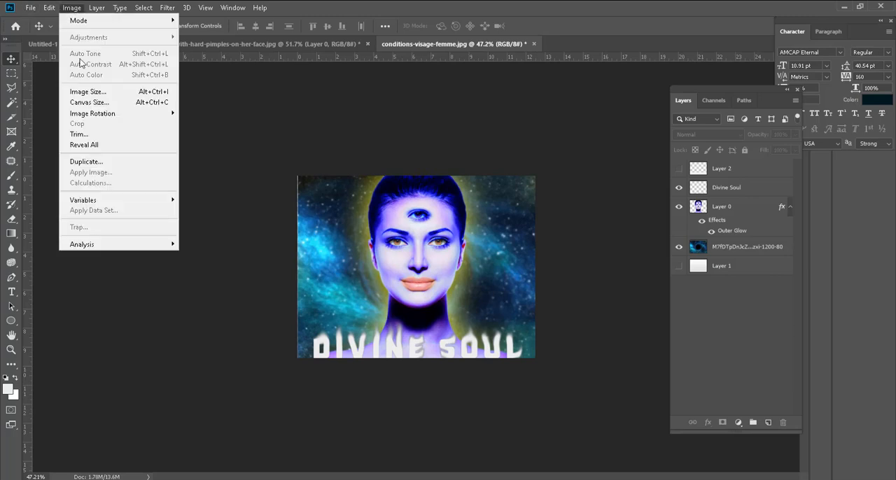
left_click(148, 97)
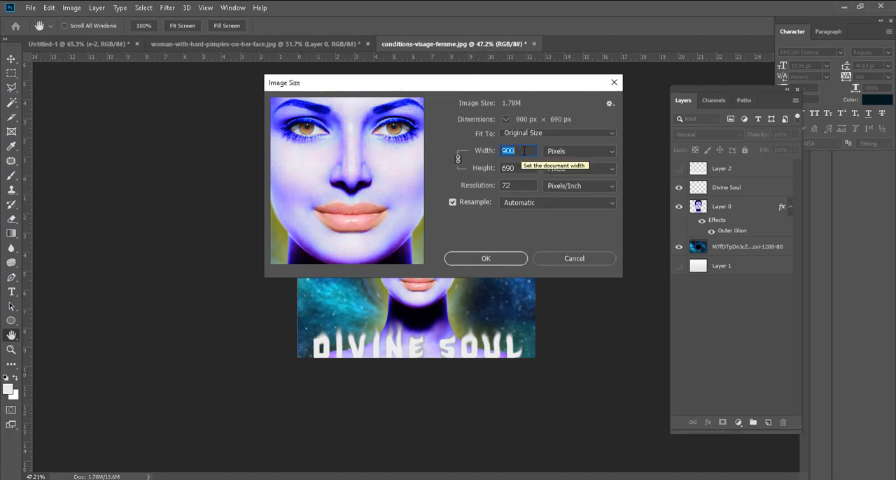
type("1800")
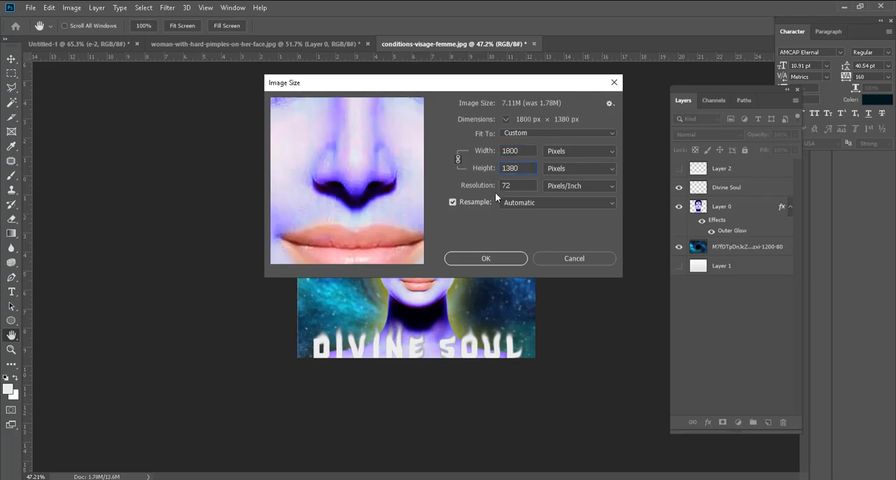
left_click(459, 160)
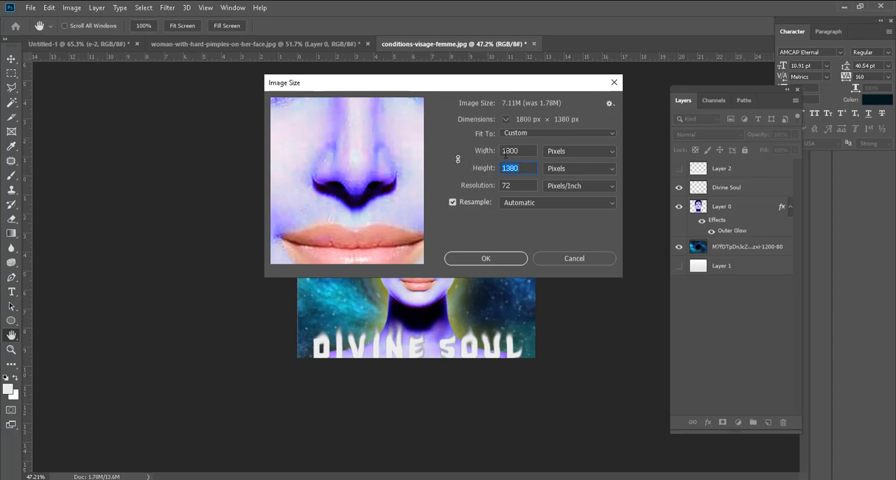
left_click(459, 160)
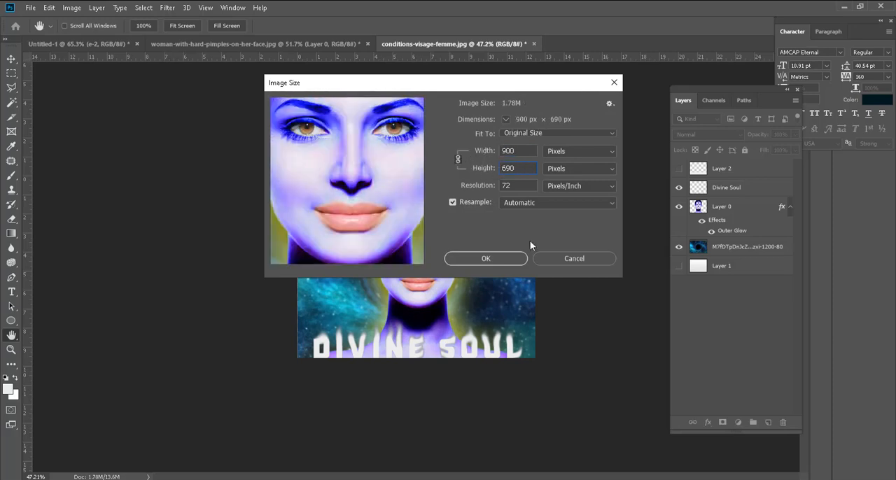
left_click(485, 258)
scroll(494, 342, "up", 5)
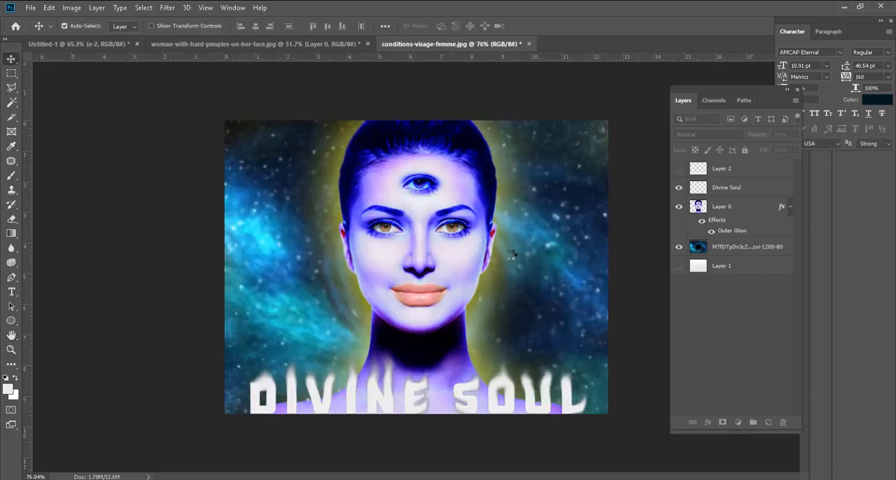
key("ctrl+z")
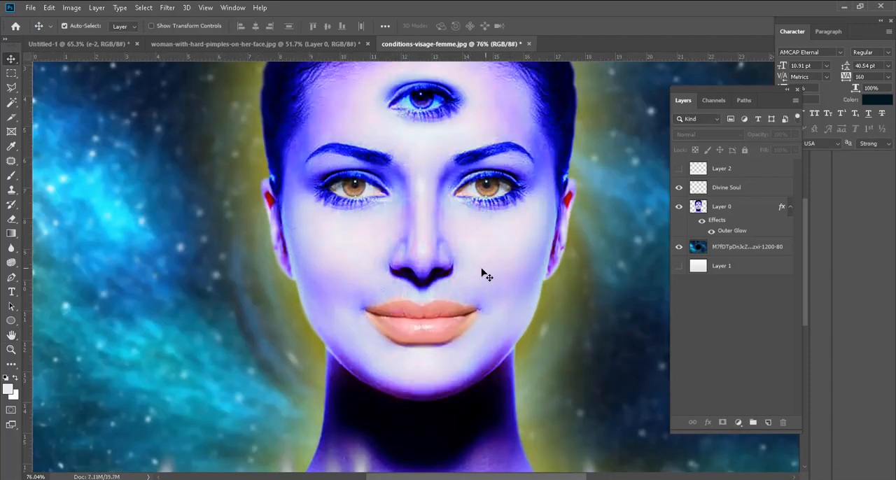
scroll(481, 276, "down", 4)
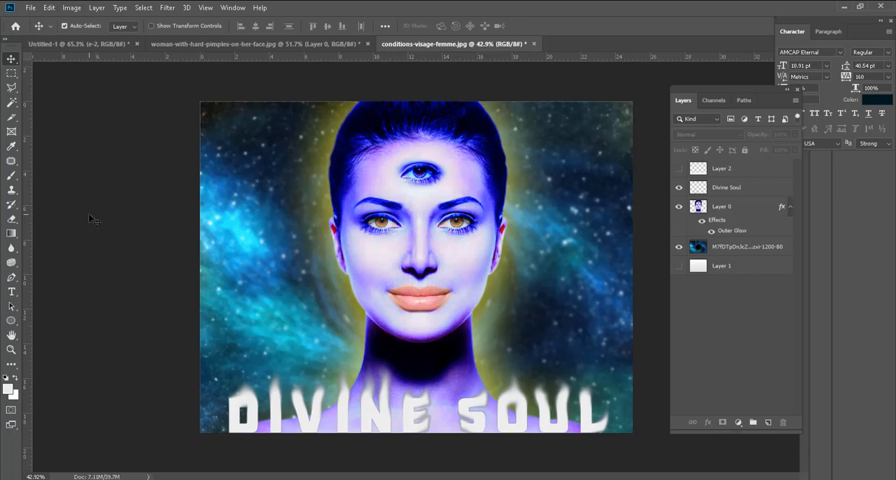
Step: Select the portrait layer and look through the available filter categories, including the Blur filters
left_click(168, 9)
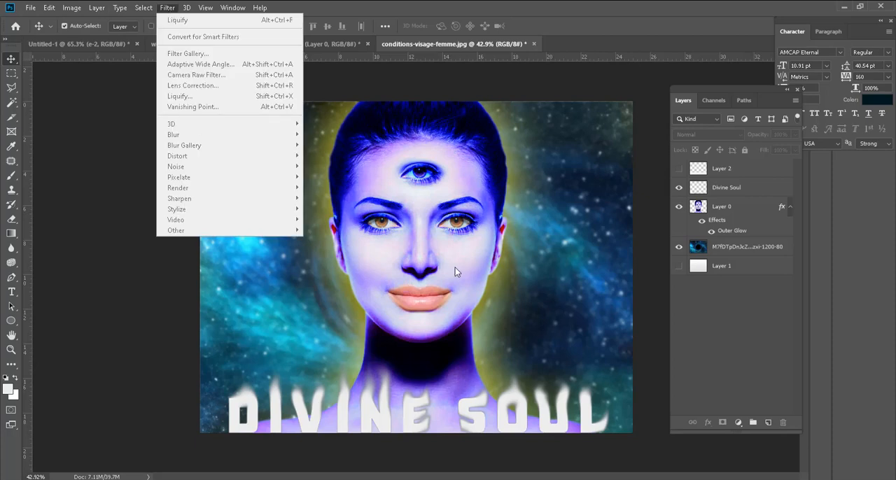
left_click(442, 284)
scroll(287, 306, "down", 1)
scroll(462, 252, "up", 1)
left_click(468, 250)
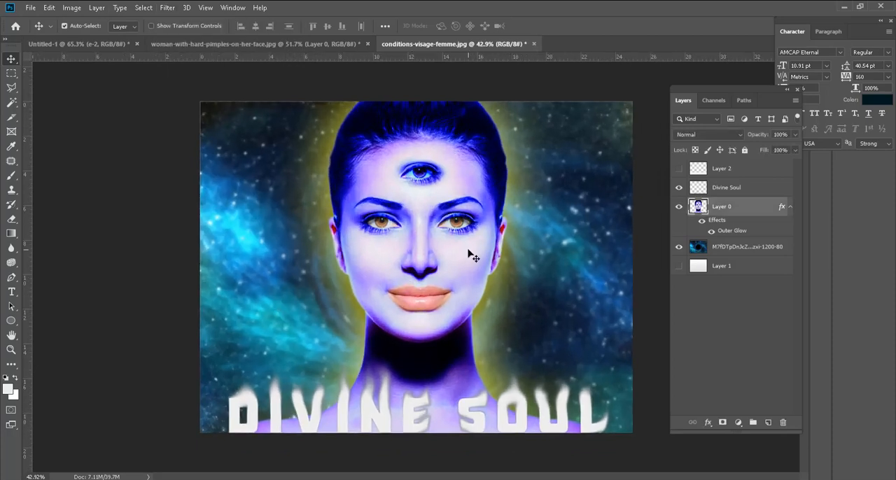
left_click(148, 10)
mouse_move(168, 8)
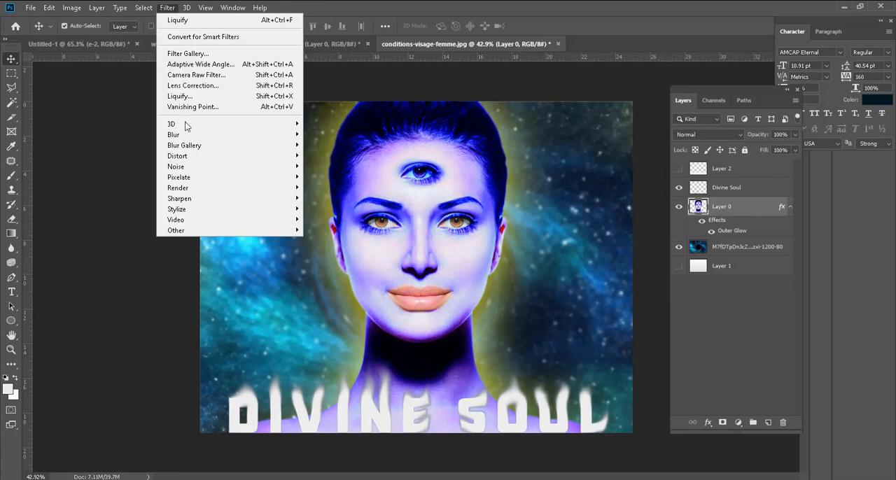
mouse_move(213, 128)
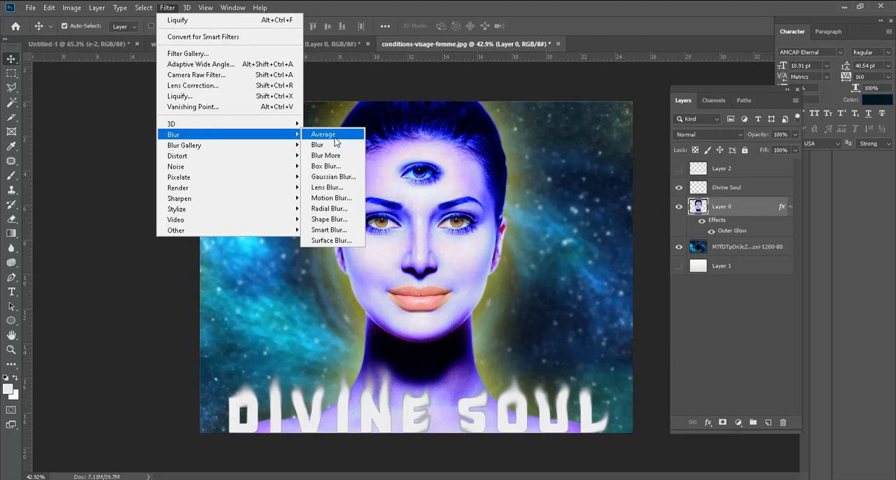
left_click(447, 83)
Step: Add a new empty layer directly above the portrait layer, Layer 0, for recoloring the eyes
scroll(480, 252, "up", 3)
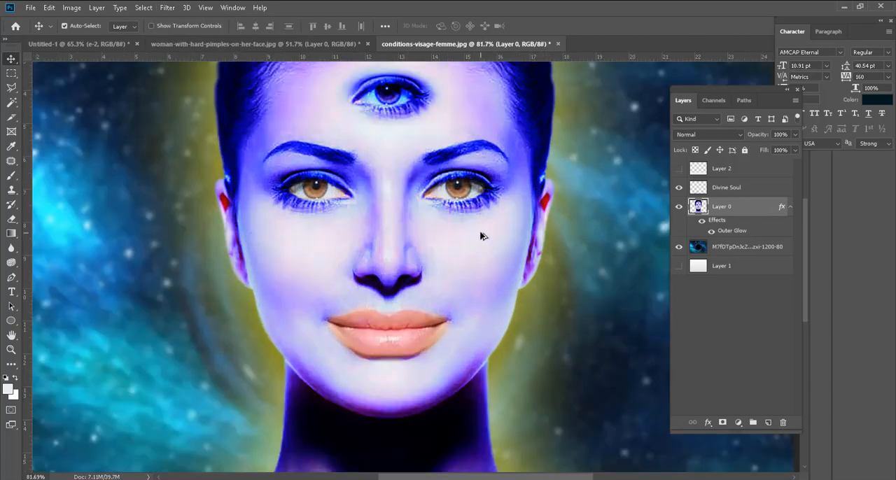
scroll(480, 236, "up", 4)
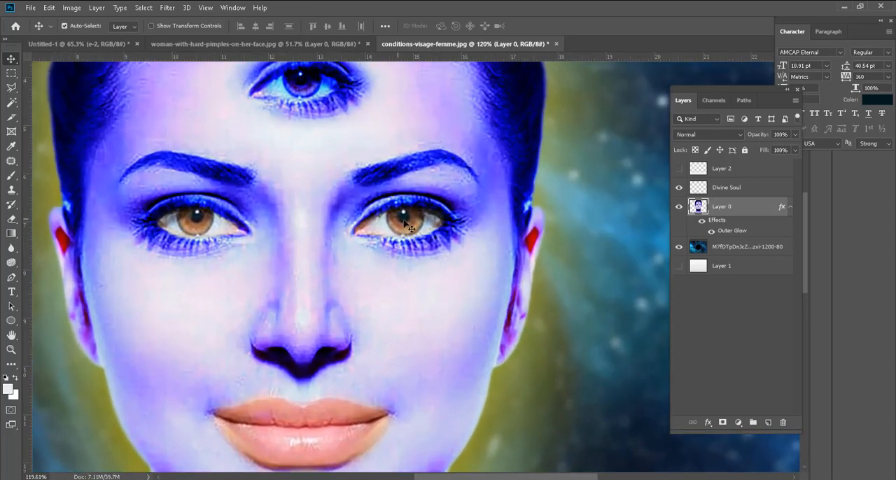
scroll(420, 226, "up", 2)
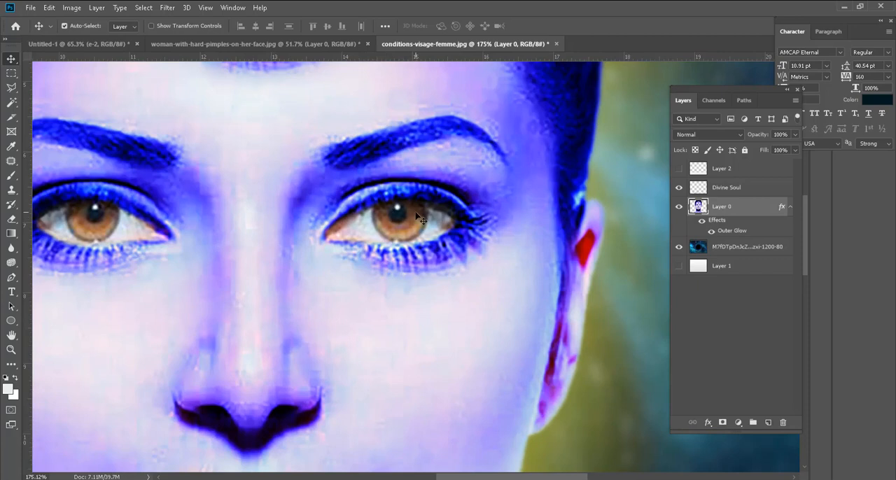
scroll(417, 219, "up", 1)
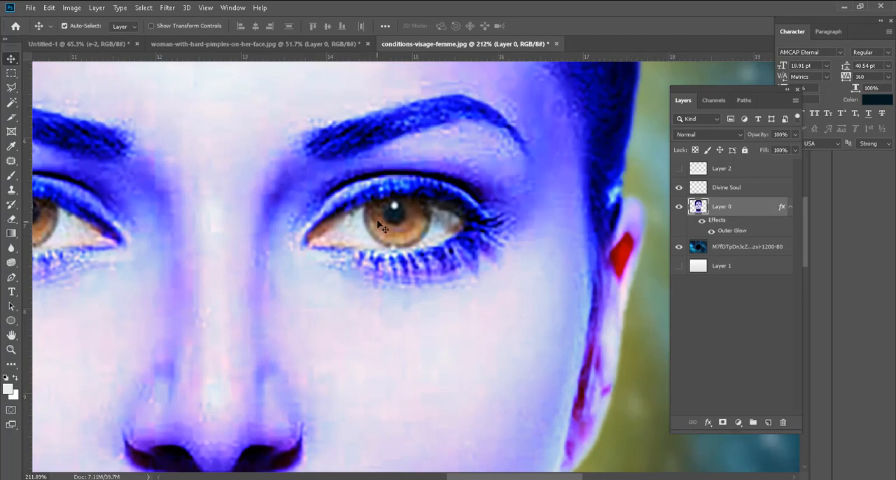
left_click(769, 425)
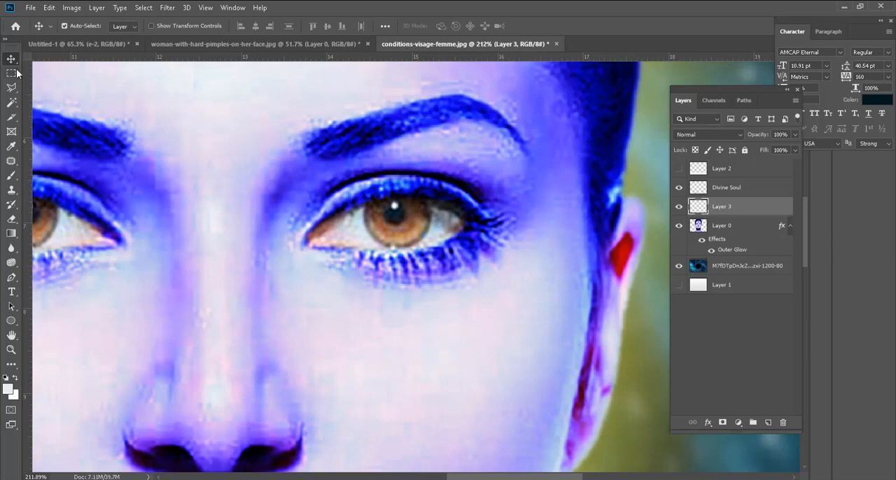
Step: Select the iris of the eye on the image's right with an elliptical marquee and subtract the eyelid overlap with the Polygonal Lasso
left_click_drag(12, 72, 55, 86)
scroll(314, 209, "up", 3)
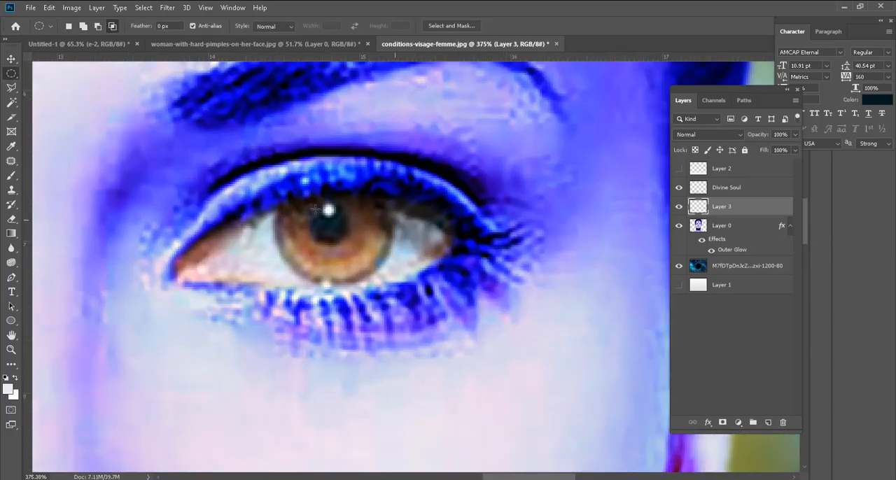
left_click_drag(282, 183, 387, 283)
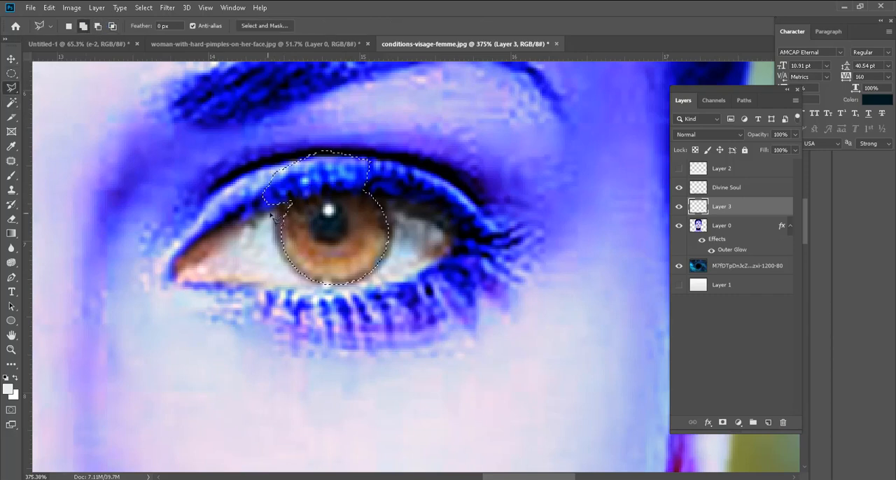
key("ctrl+z")
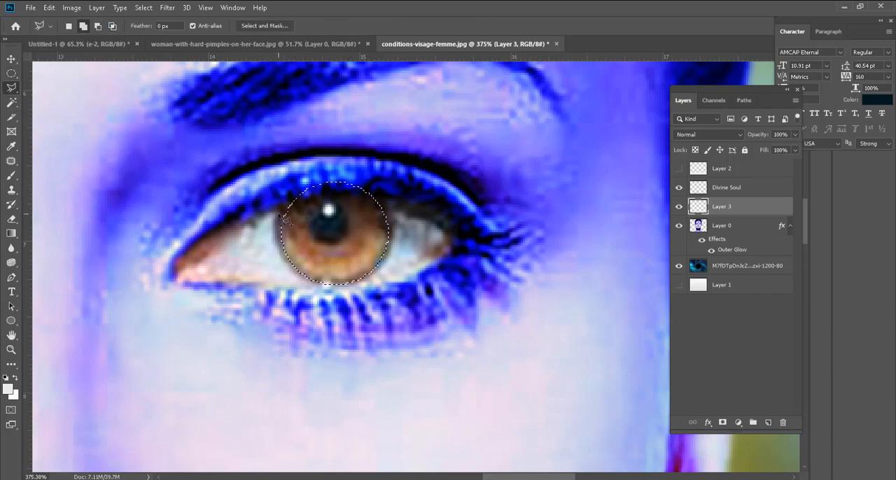
left_click(98, 28)
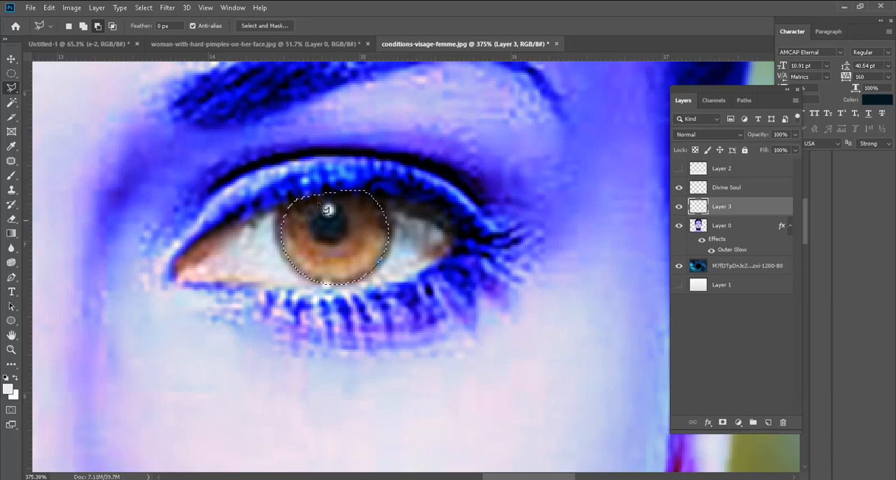
Step: Set the foreground color to a bright, saturated green
left_click(8, 389)
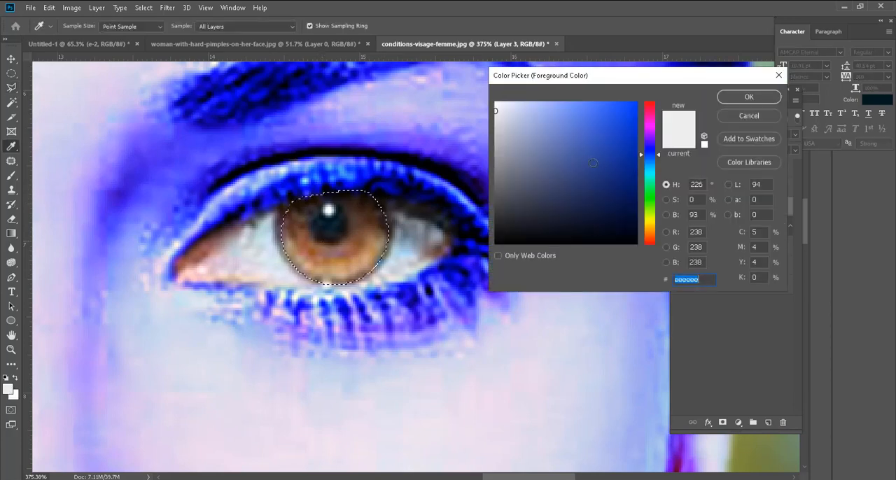
left_click_drag(650, 223, 651, 207)
left_click_drag(621, 144, 647, 85)
left_click(748, 97)
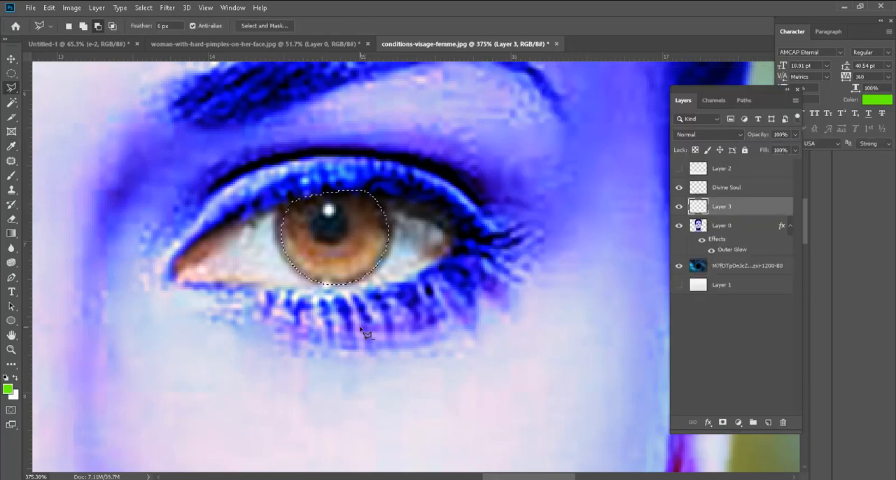
Step: Paint the selected iris solid green on Layer 3 with the Brush tool and deselect
key("b")
mouse_move(360, 294)
left_mouse_down()
mouse_move(360, 201)
mouse_move(336, 231)
left_mouse_up()
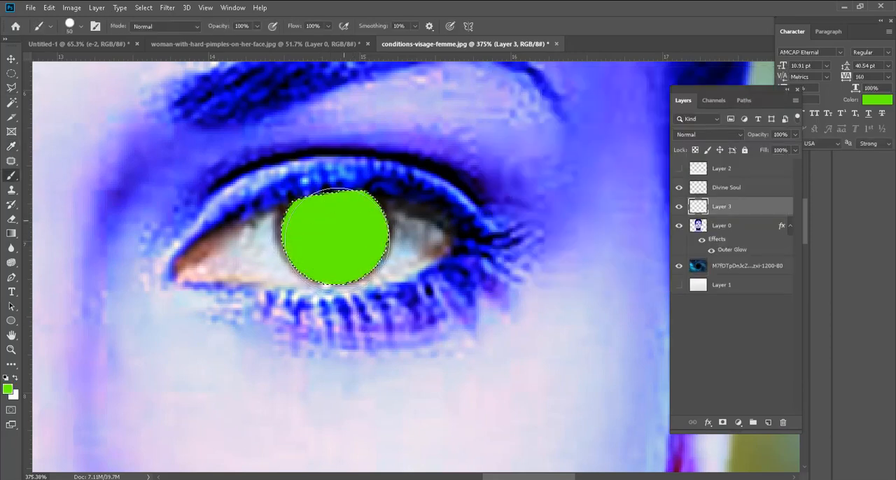
key("v")
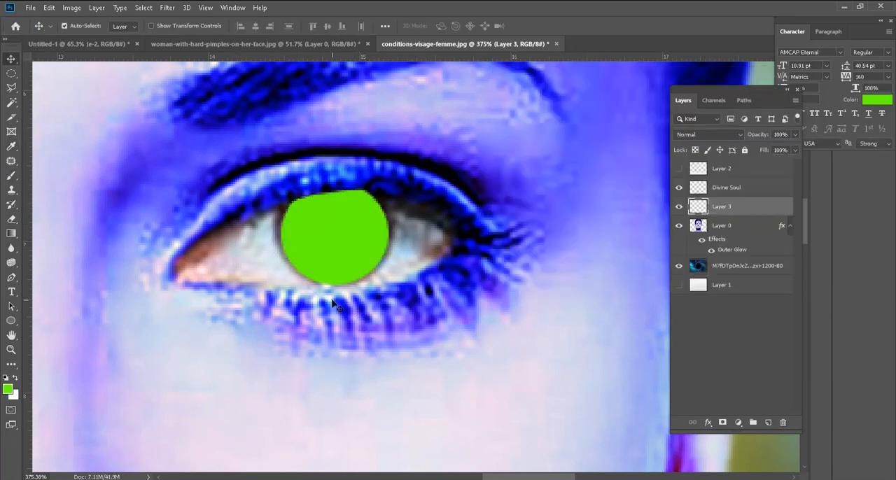
key("ctrl+d")
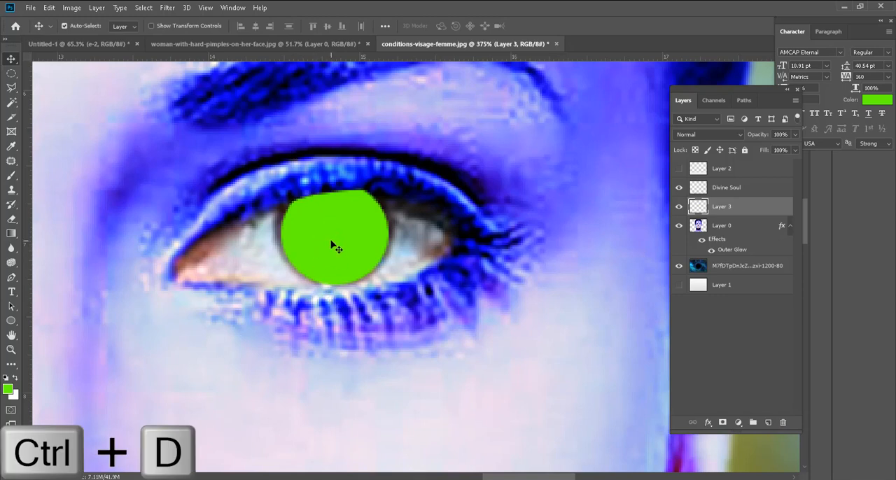
Step: Try the Multiply blend mode on the green iris layer and view the result on the face
left_click(679, 207)
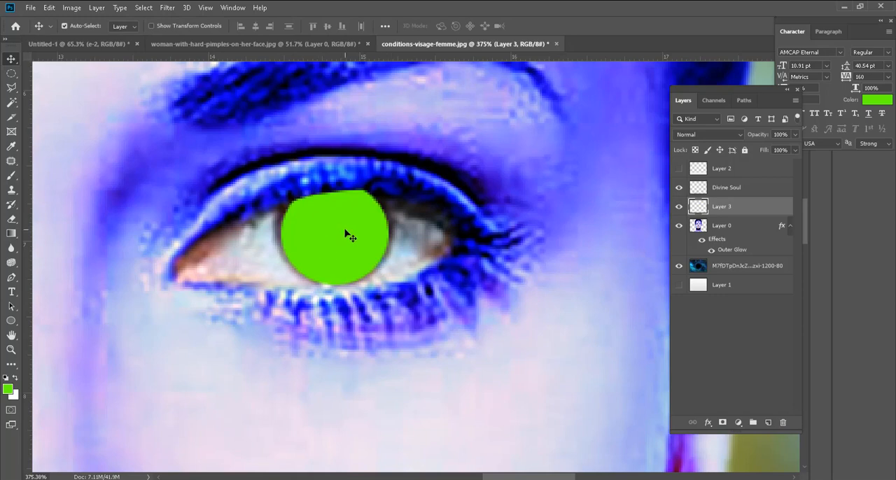
left_click(712, 137)
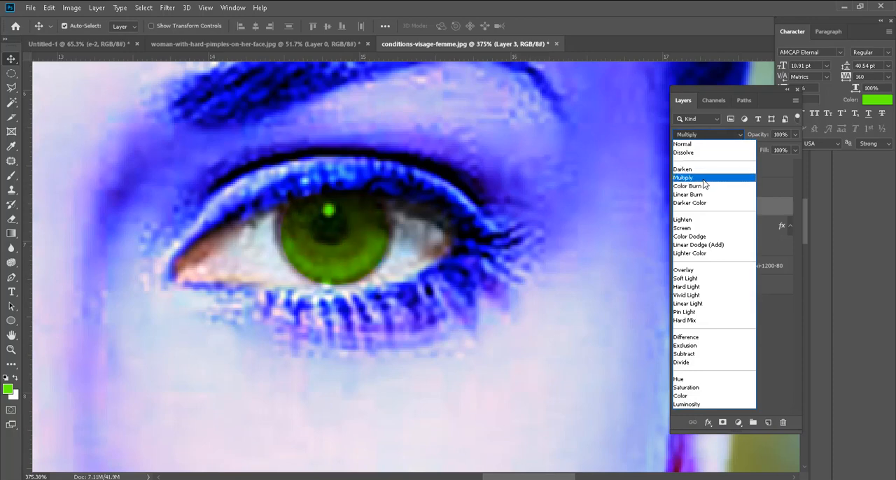
key("Escape")
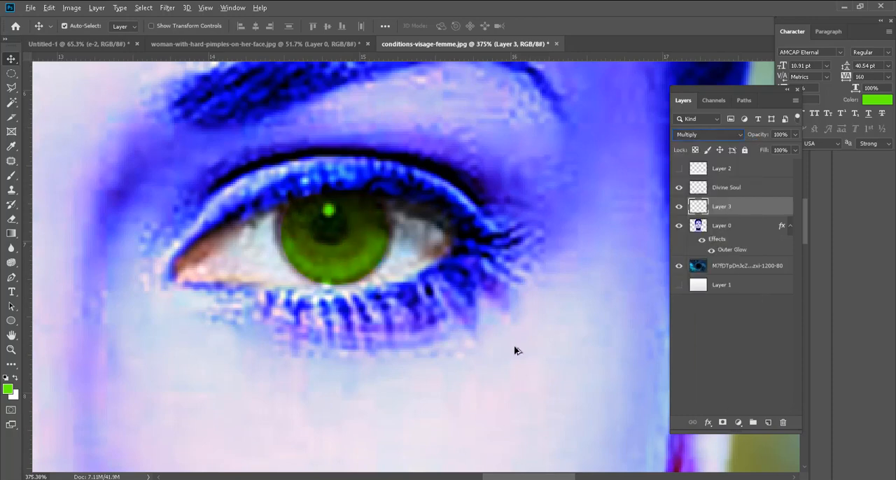
scroll(510, 336, "down", 5)
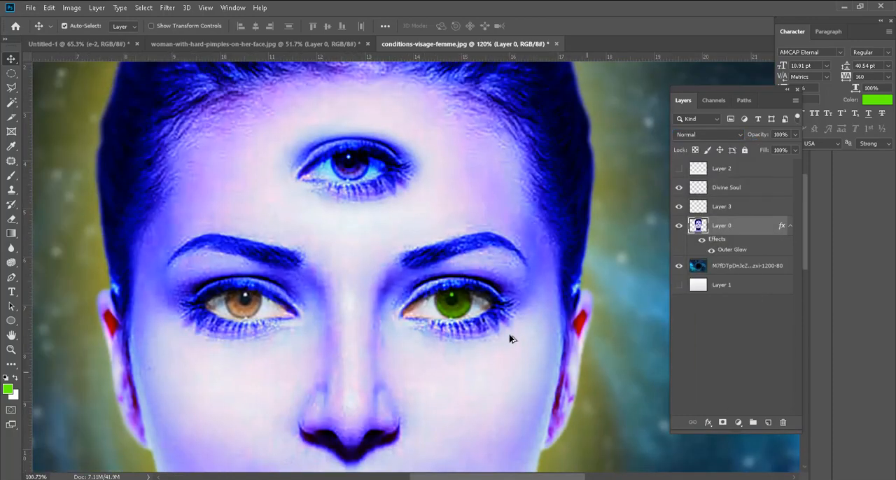
Step: Reselect the green iris layer, Layer 3, and set its blend mode to Color
scroll(460, 350, "up", 3)
scroll(455, 343, "up", 2)
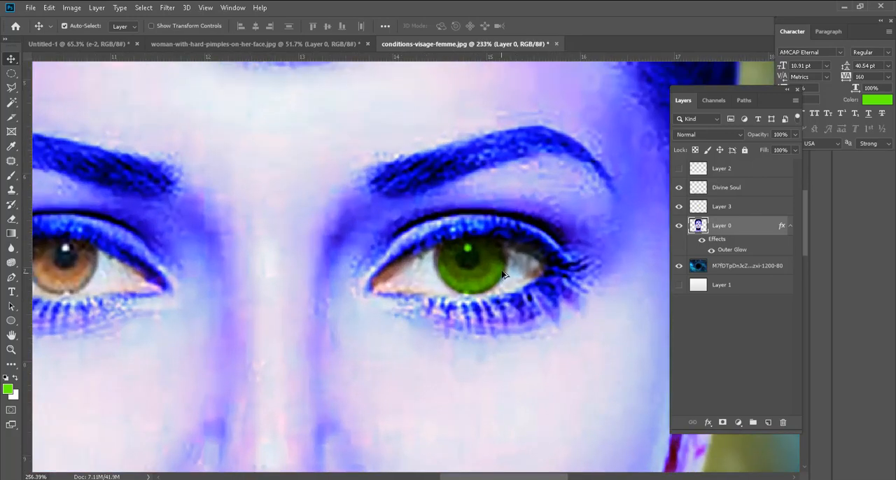
scroll(481, 285, "up", 2)
left_click(478, 289)
left_click(691, 136)
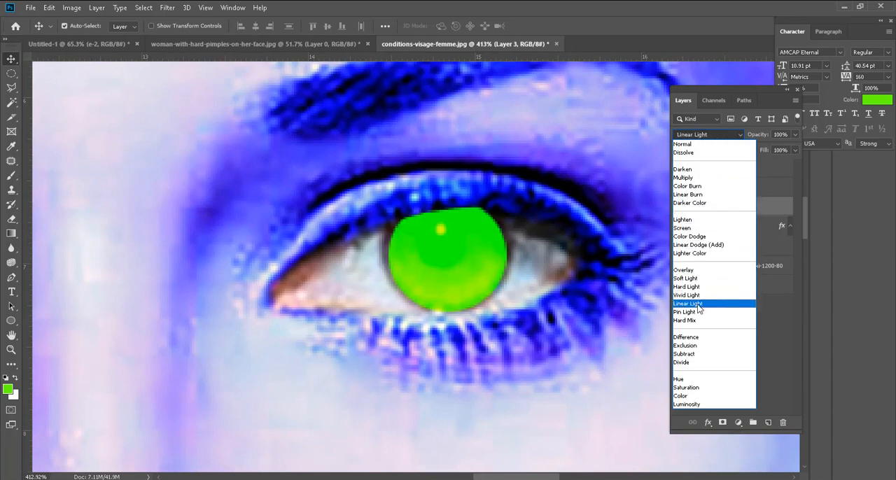
left_click(702, 401)
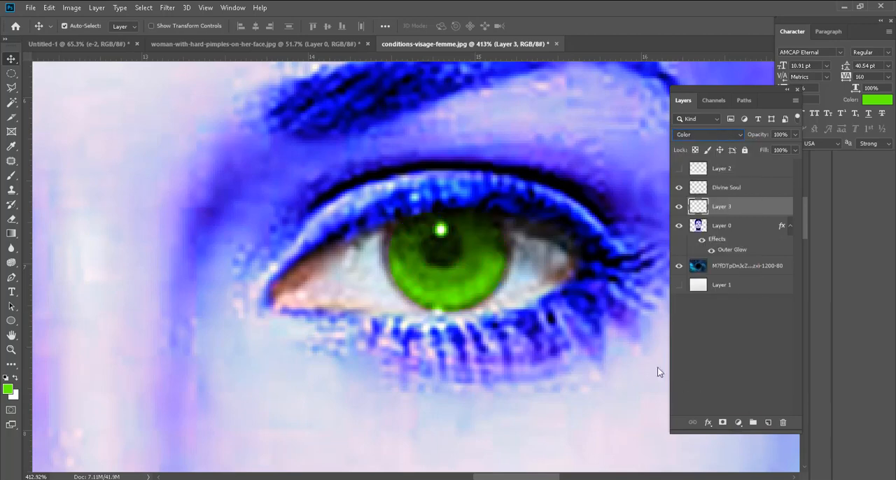
Step: Toggle Layer 3's visibility to compare the green iris with its original color, leaving the layer selected and visible
scroll(443, 271, "down", 5)
scroll(443, 270, "down", 5)
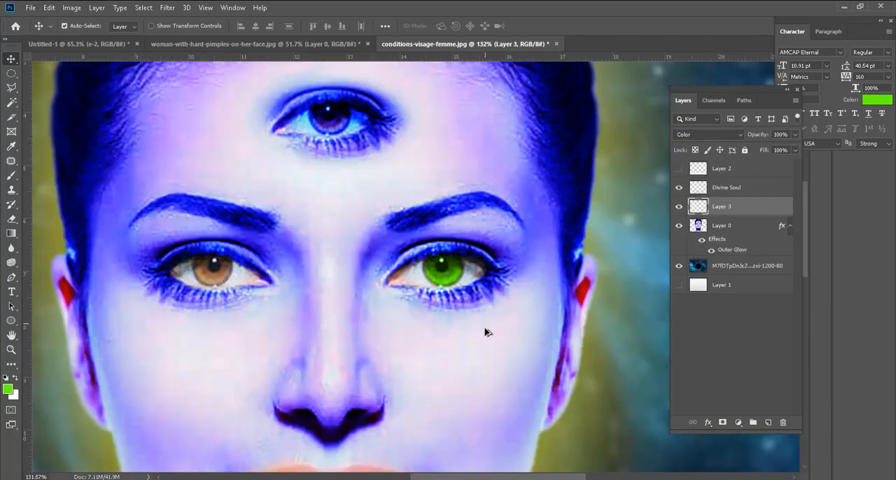
left_click(495, 372)
scroll(287, 302, "up", 10)
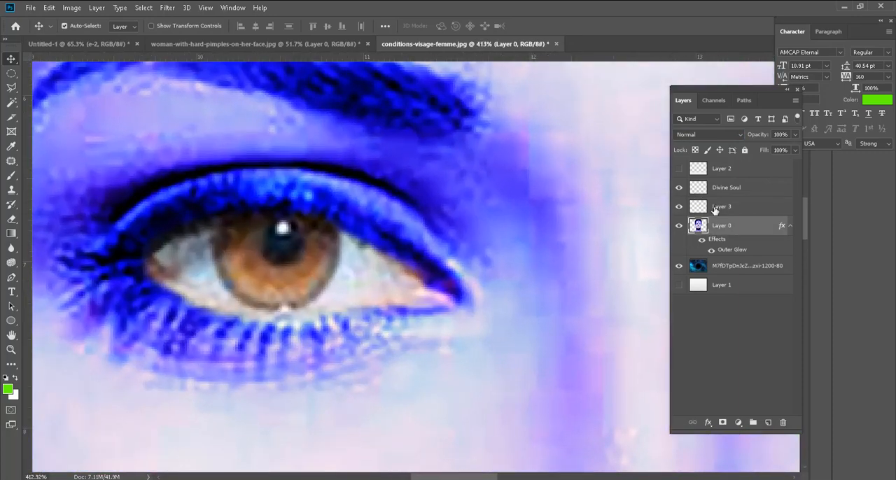
left_click(703, 212)
left_click(679, 207)
scroll(485, 280, "down", 6)
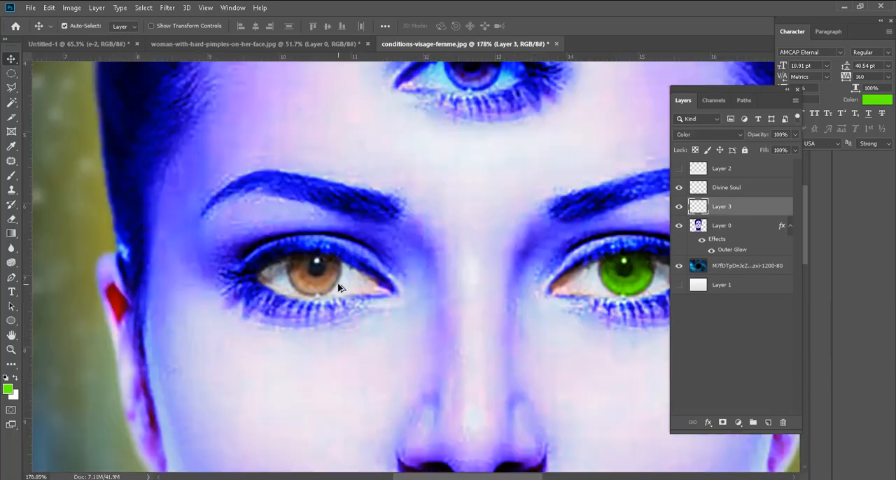
left_click(679, 207)
left_click(679, 206)
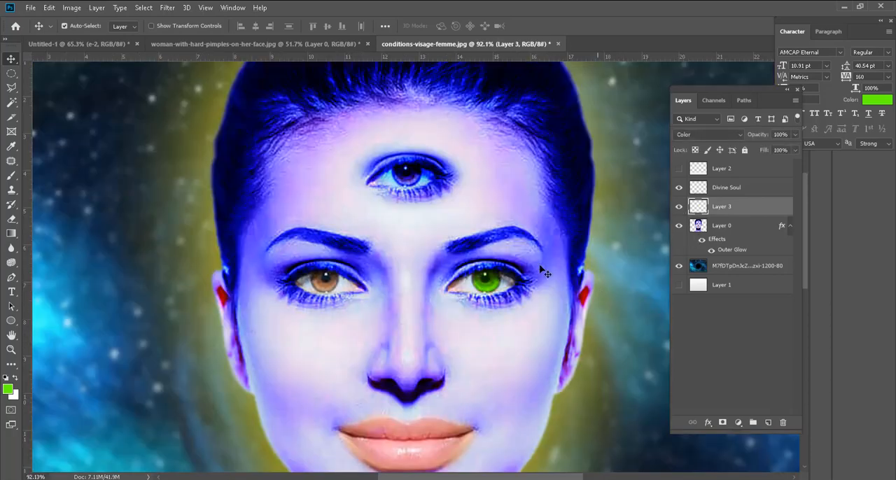
Step: Make an elliptical selection around the brown iris of the eye on the image's left
scroll(285, 303, "up", 8)
scroll(371, 281, "up", 2)
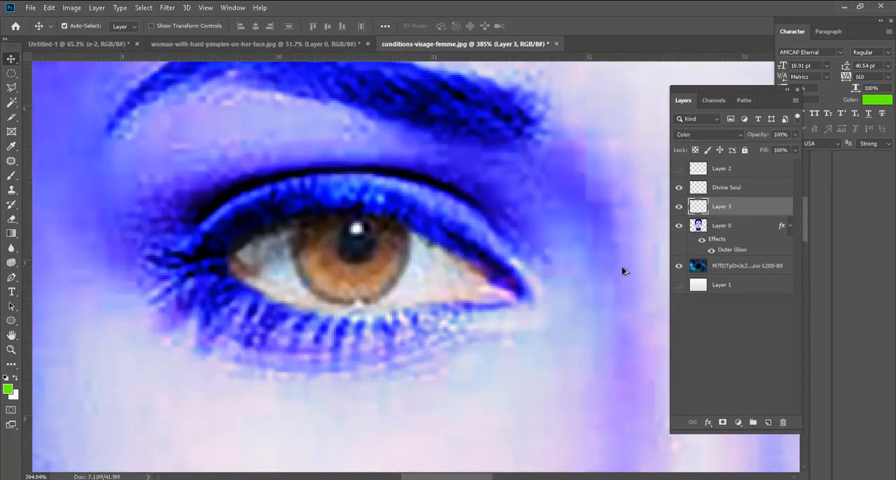
scroll(533, 252, "up", 1)
left_click(11, 72)
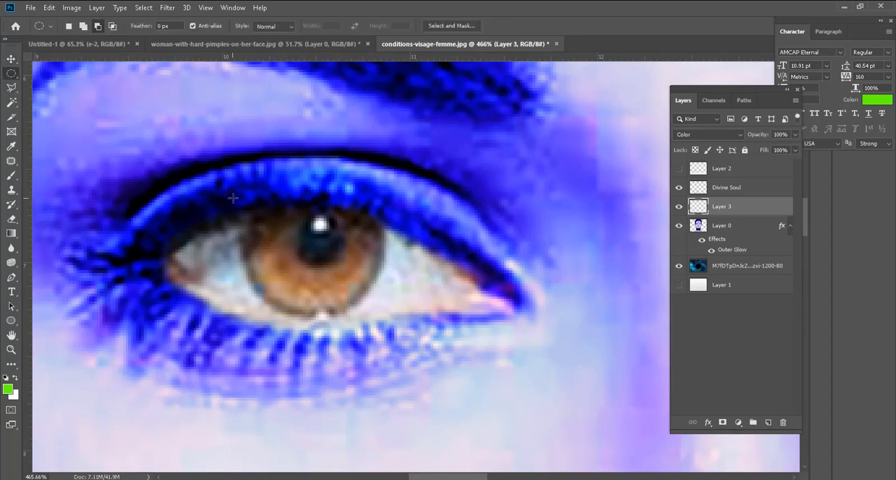
left_click_drag(241, 189, 378, 314)
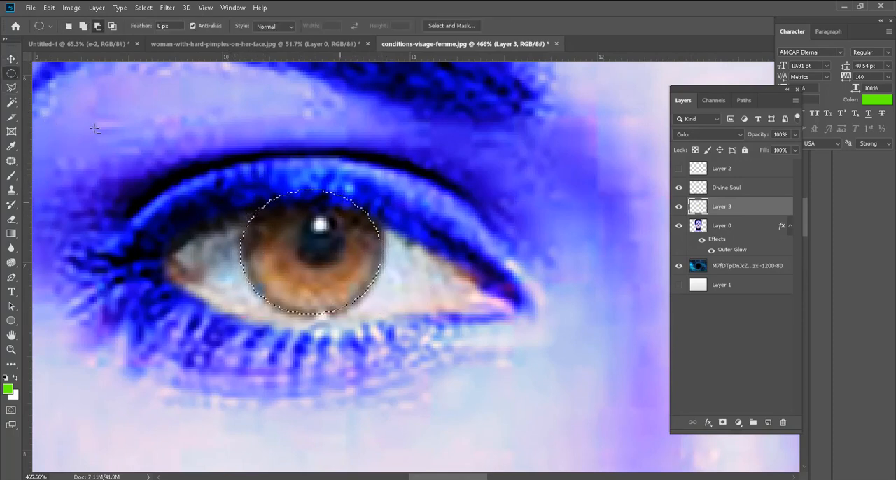
Step: Subtract the part of the iris selection that overlaps the upper eyelid with the Polygonal Lasso
key("l")
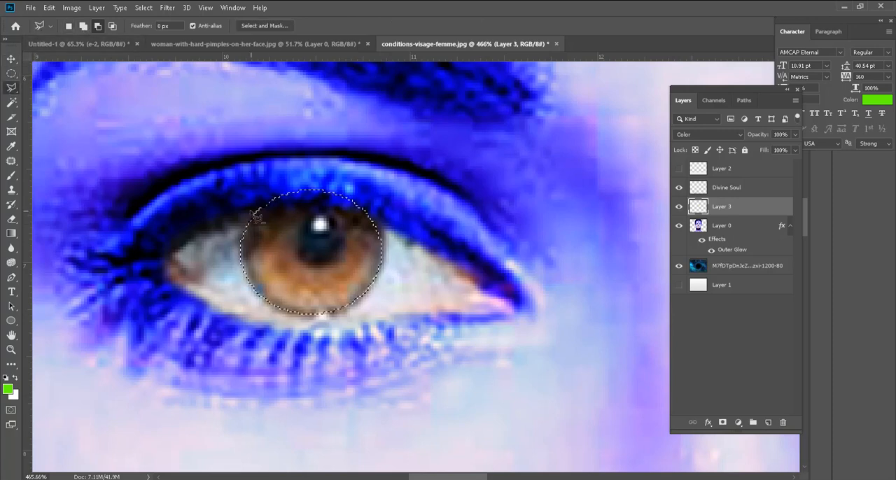
left_click(248, 208)
left_click(280, 202)
left_click(334, 207)
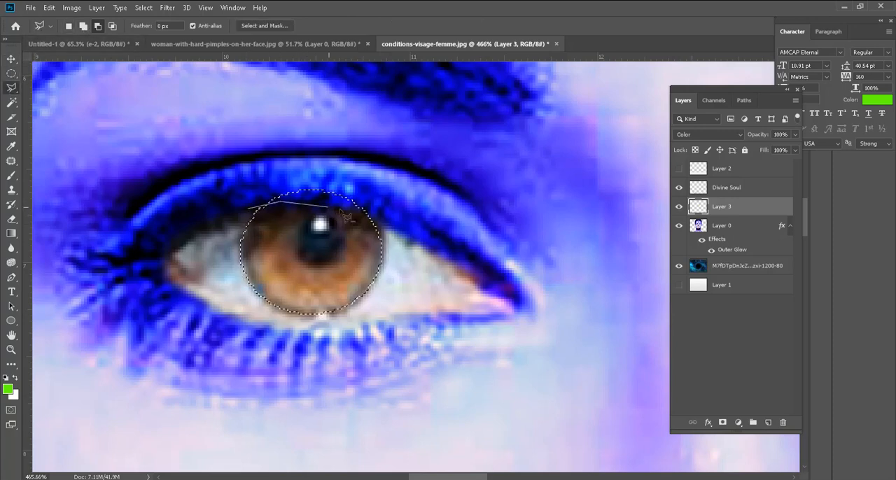
left_click(381, 226)
left_click(391, 182)
left_click(359, 161)
left_click(282, 159)
double_click(266, 191)
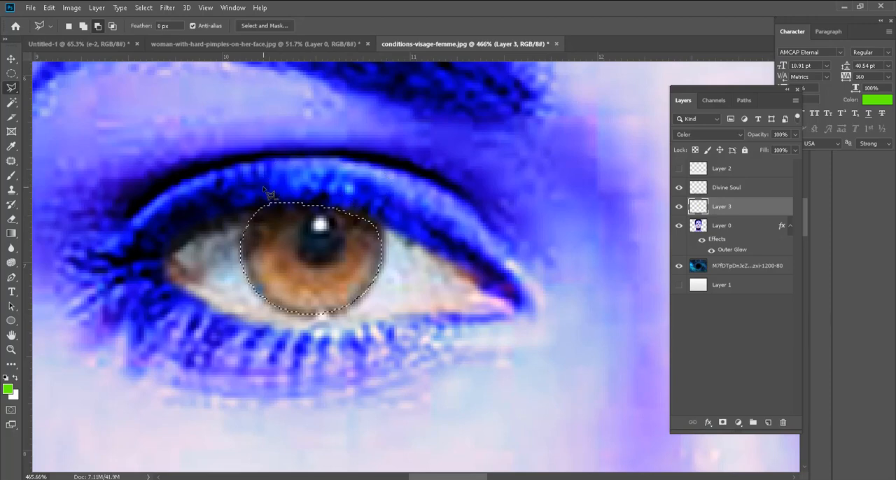
Step: Paint the selected iris of the eye on the image's left green on Layer 3 with the Brush, and deselect
key("b")
left_click_drag(259, 231, 320, 235)
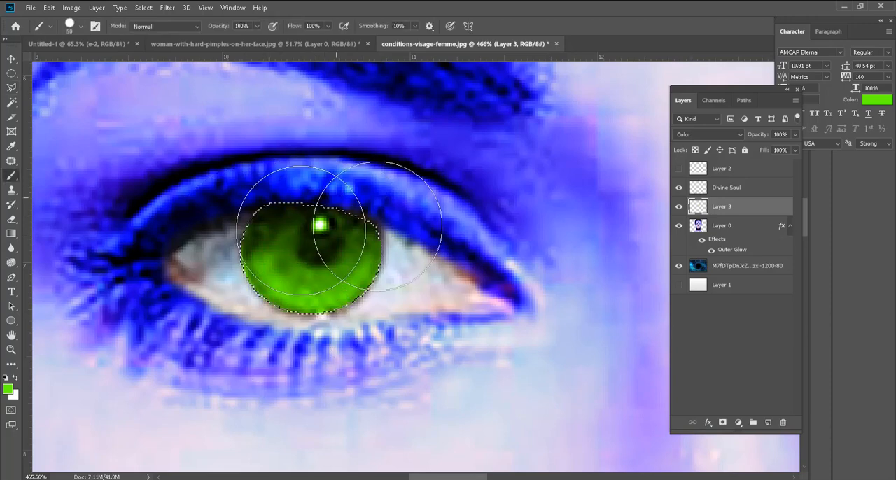
key("ctrl+d")
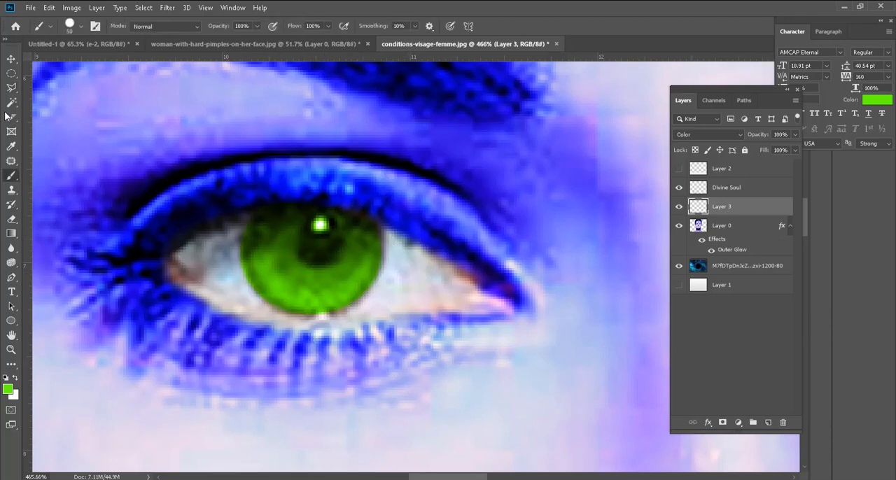
left_click(10, 60)
scroll(224, 329, "down", 5)
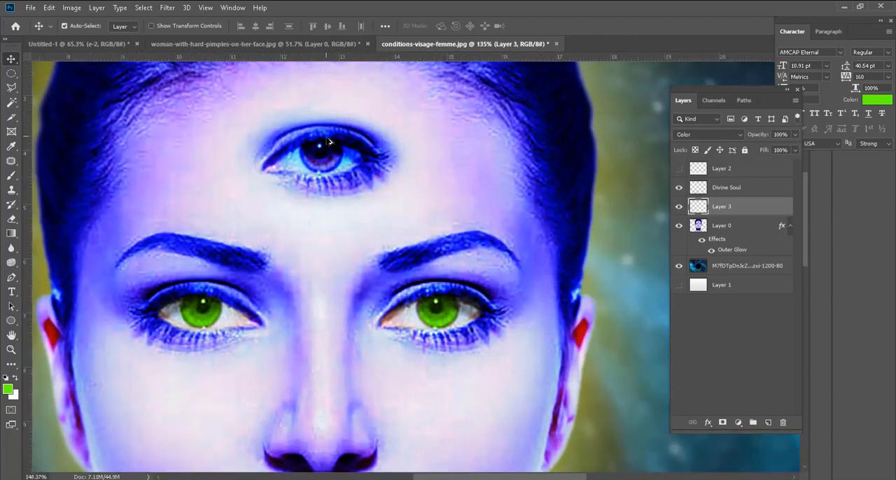
Step: Make an elliptical selection around the iris of the forehead eye
scroll(330, 145, "up", 4)
scroll(318, 189, "down", 3)
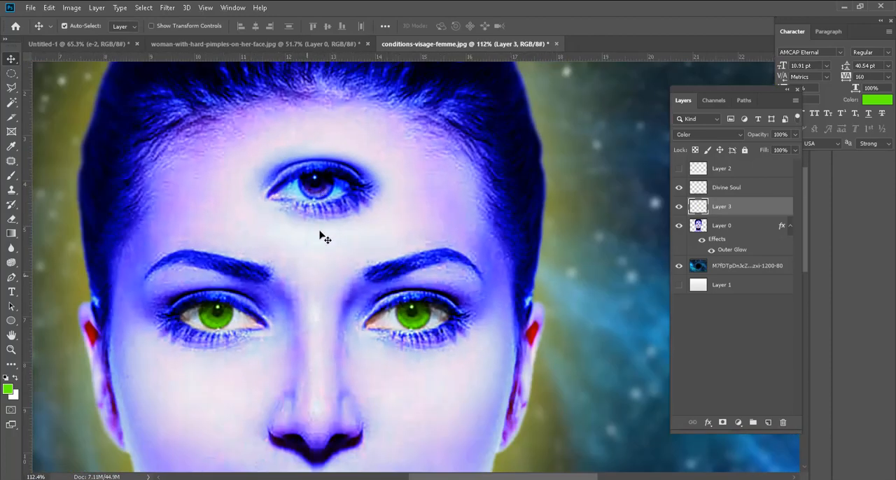
scroll(317, 190, "up", 3)
scroll(318, 189, "up", 1)
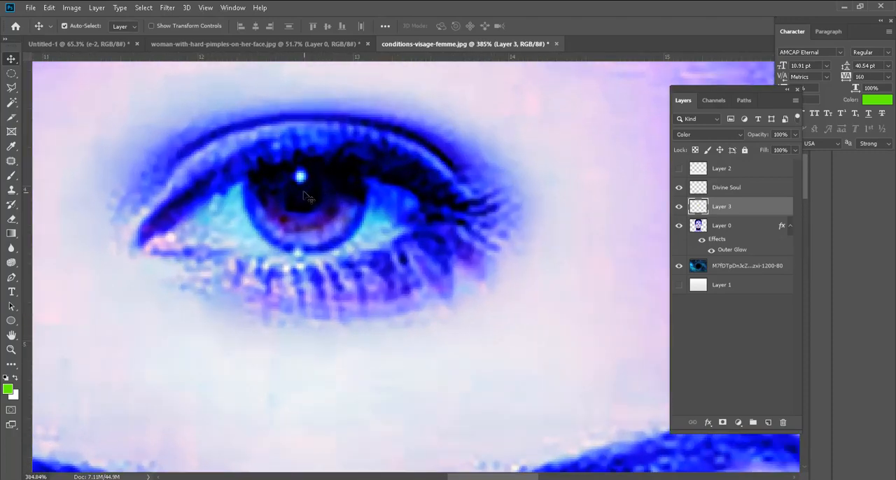
left_click(12, 75)
mouse_move(249, 153)
left_mouse_down()
mouse_move(261, 182)
mouse_move(328, 246)
mouse_move(369, 253)
left_mouse_up()
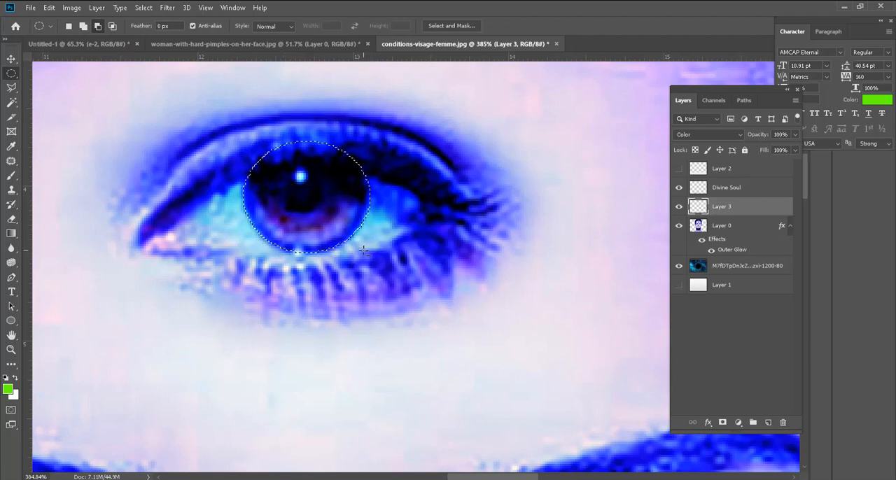
Step: Subtract the part of the forehead iris selection that overlaps the upper eyelid with the Polygonal Lasso
left_click(12, 87)
left_click(232, 185)
left_click(257, 168)
left_click(282, 164)
left_click(325, 164)
left_click(350, 173)
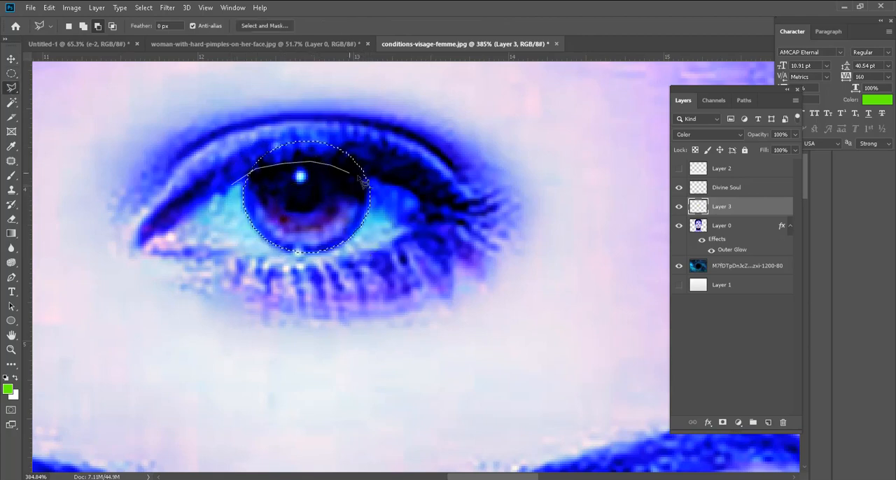
left_click(390, 185)
left_click(376, 132)
left_click(312, 118)
left_click(245, 142)
left_click(231, 185)
Step: Set the foreground color to red (ff0000), paint the selected forehead iris on Layer 3 with the Brush, and deselect
left_click(9, 390)
left_click(649, 242)
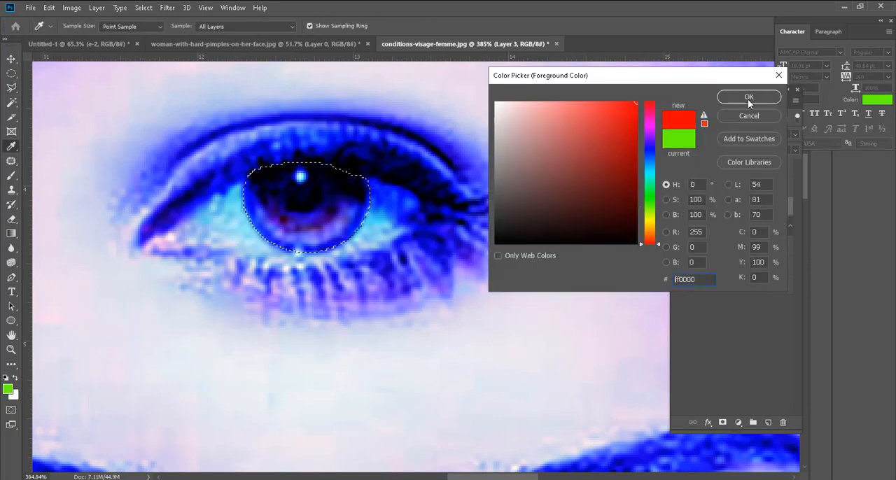
left_click(750, 102)
key("b")
left_click_drag(336, 204, 296, 246)
key("ctrl+d")
key("ctrl+0")
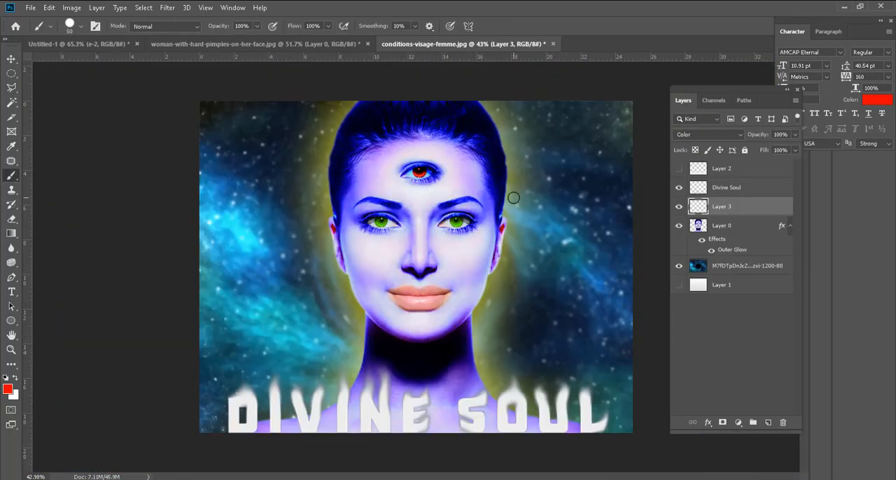
Step: Try tinting the lower lip red on Layer 3 with the Brush and undo the stroke
scroll(443, 303, "up", 4)
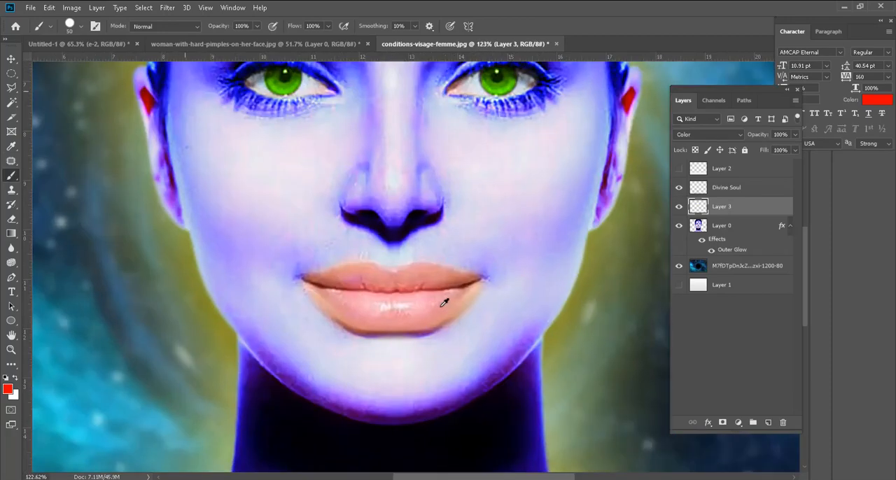
scroll(444, 303, "up", 3)
mouse_move(397, 320)
left_mouse_down()
mouse_move(294, 328)
mouse_move(248, 302)
left_mouse_up()
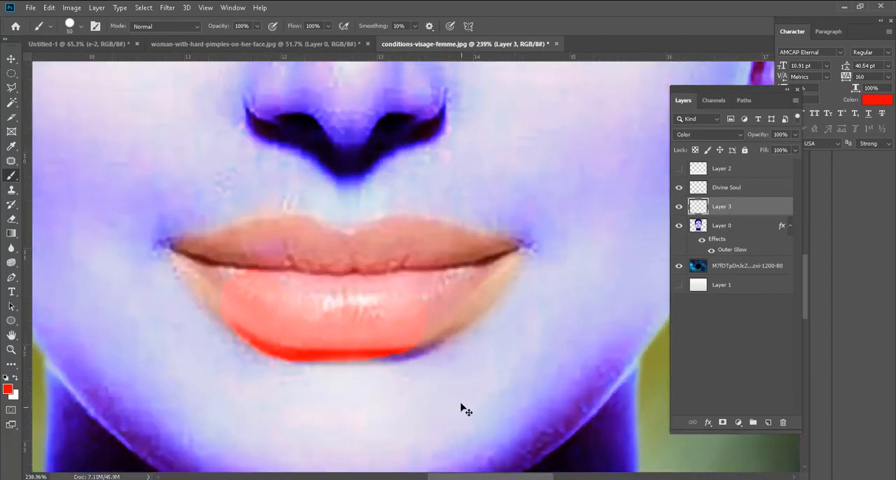
key("ctrl+z")
scroll(370, 296, "down", 6)
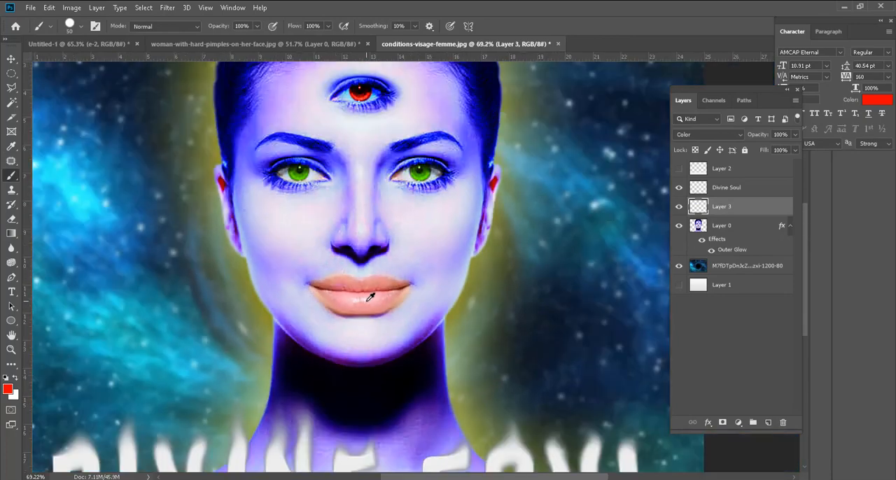
scroll(370, 296, "down", 2)
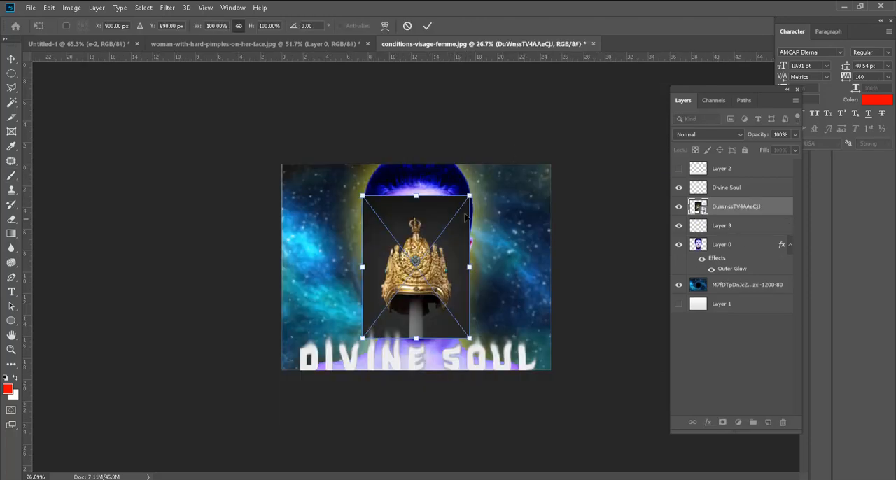
Step: Enlarge the placed crown image proportionally, position it over the woman's head, and commit the transform
left_click_drag(475, 196, 536, 100)
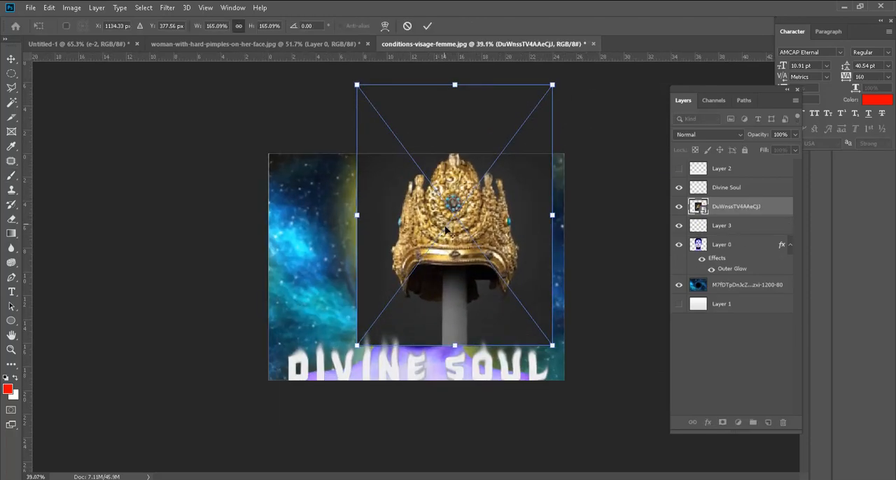
left_click_drag(470, 245, 406, 98)
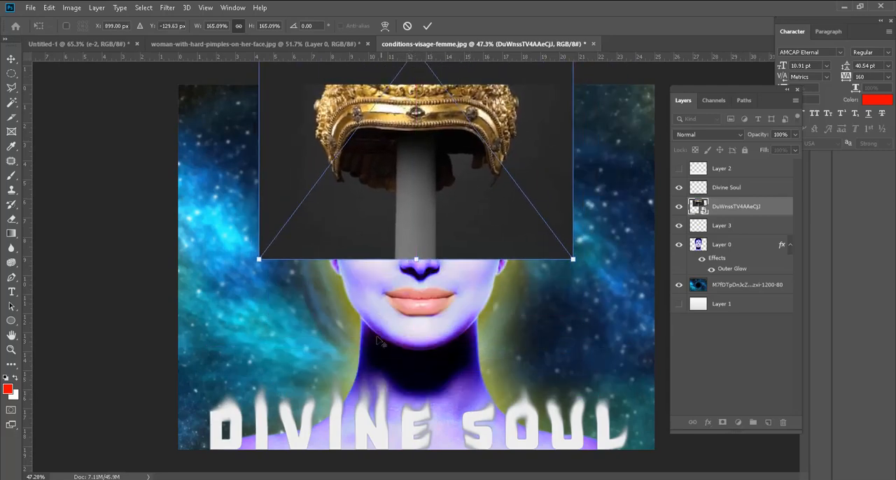
scroll(383, 350, "down", 3)
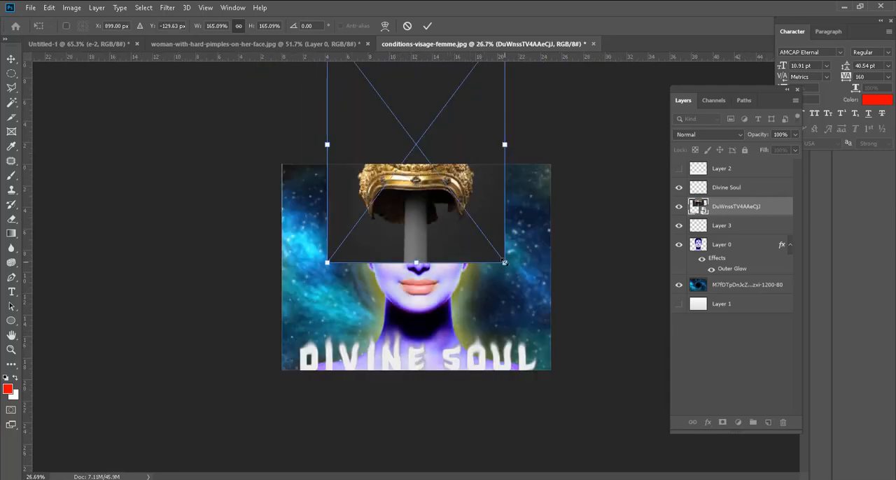
left_click_drag(502, 264, 527, 294)
key("b")
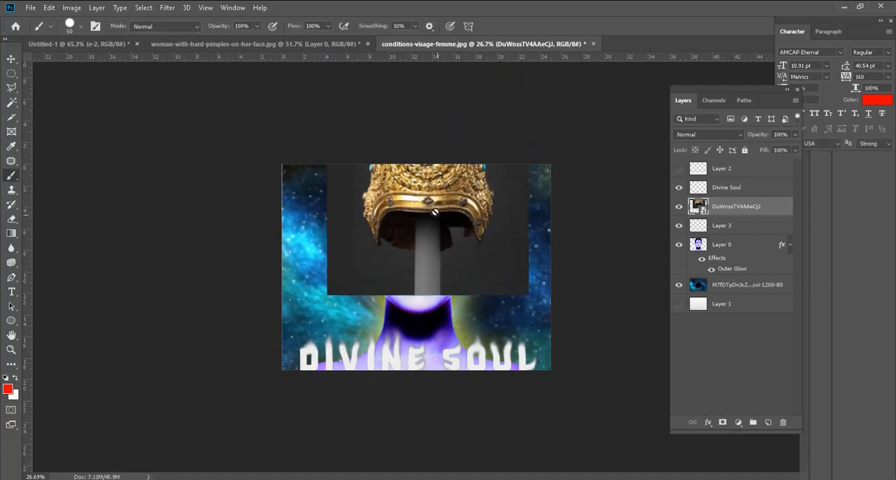
Step: Rasterize the crown layer and move it down over the face, roughly centered on the head
right_click(746, 209)
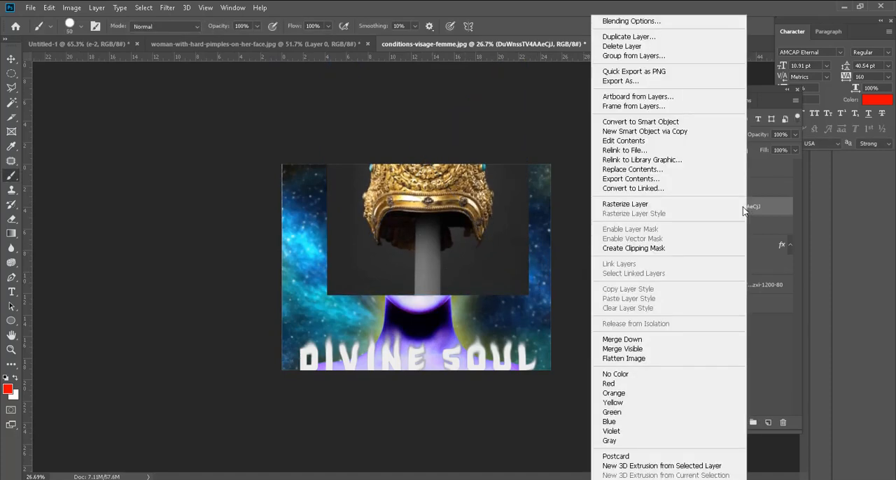
left_click(653, 204)
scroll(448, 184, "up", 6)
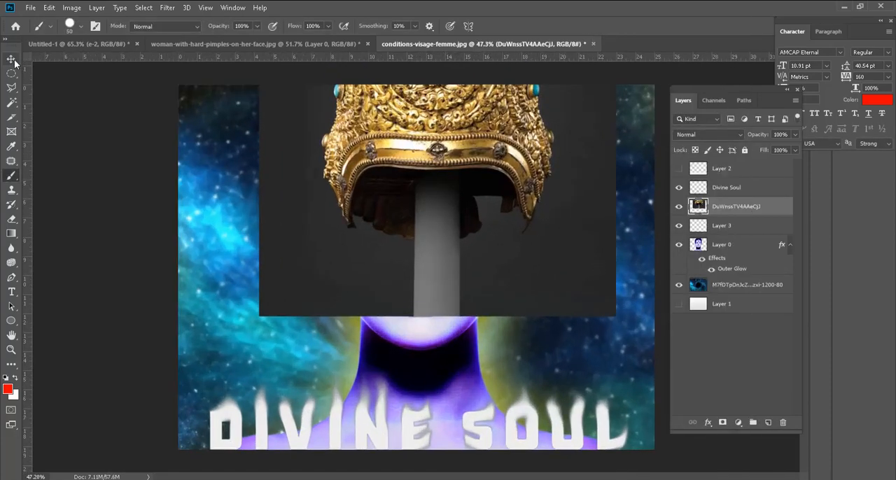
key("v")
mouse_move(394, 162)
left_mouse_down()
mouse_move(362, 273)
mouse_move(367, 242)
left_mouse_up()
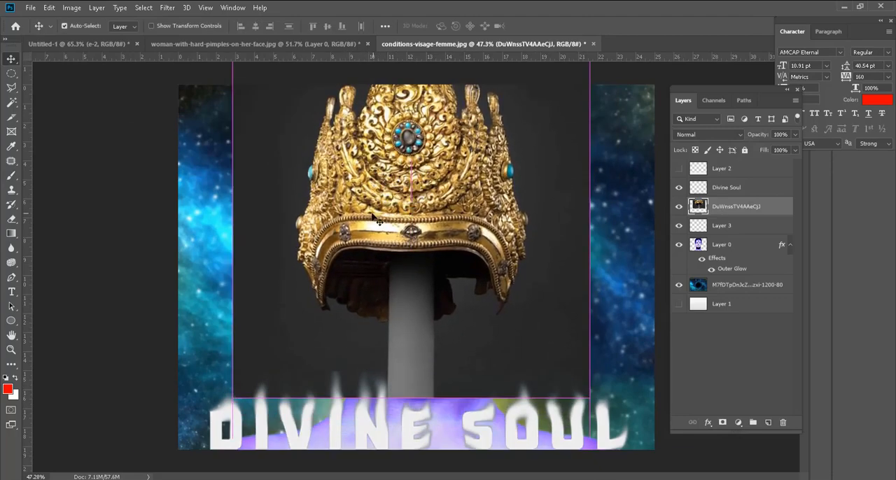
Step: Try removing the crown's dark background, inner shadows and gray stand with the Magic Wand at tolerance 32
left_click(11, 102)
left_click(270, 168)
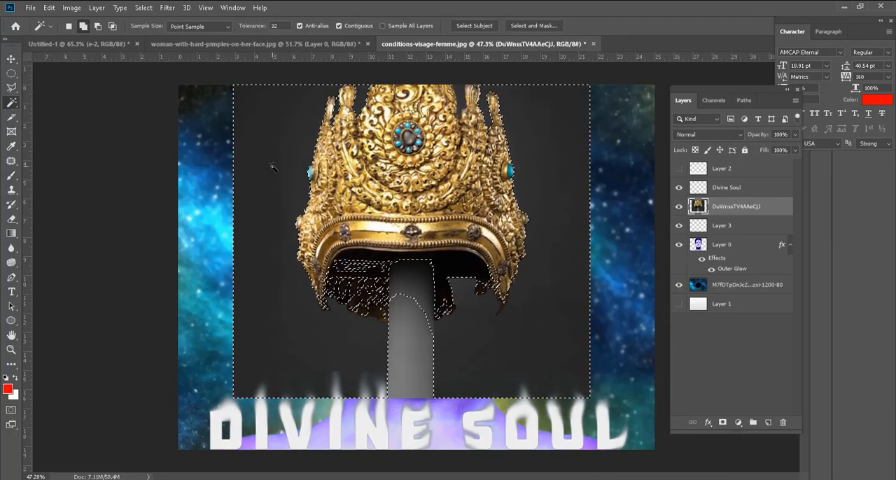
key("Delete")
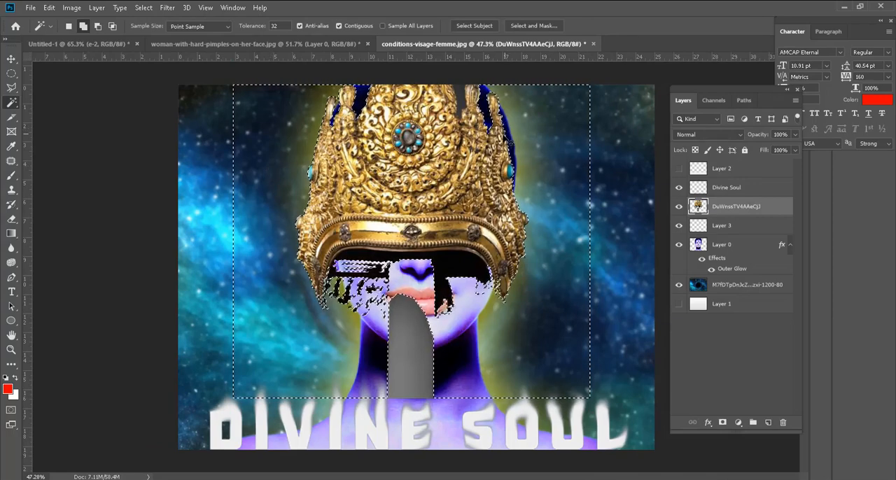
left_click(462, 272)
key("Delete")
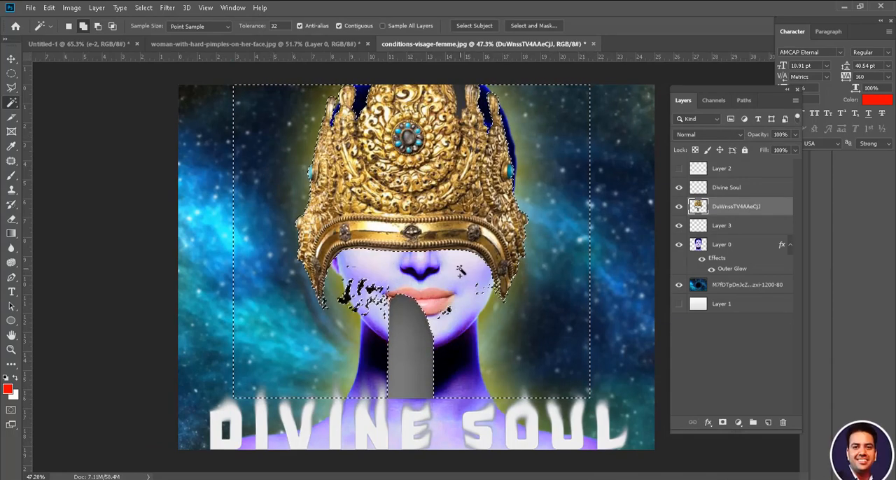
left_click(410, 353)
key("Delete")
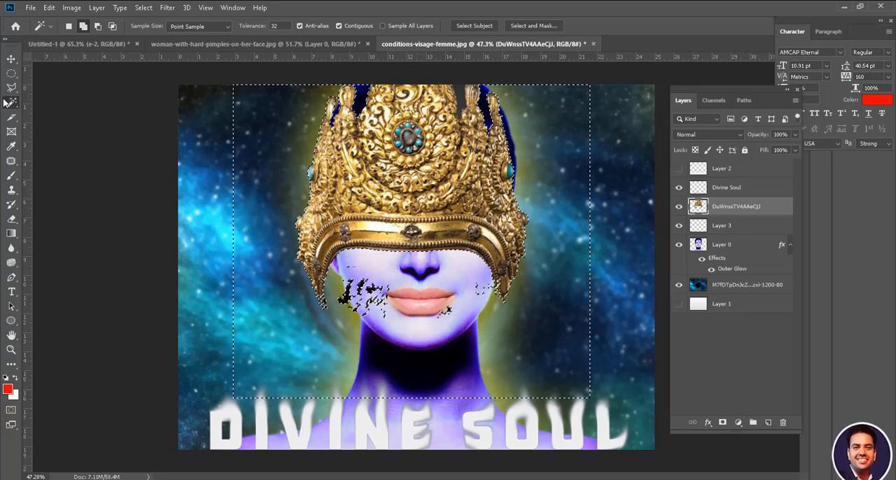
Step: Try outlining the leftover dark fragments below the crown with the Polygonal Lasso, and deselect
key("l")
left_click(337, 335)
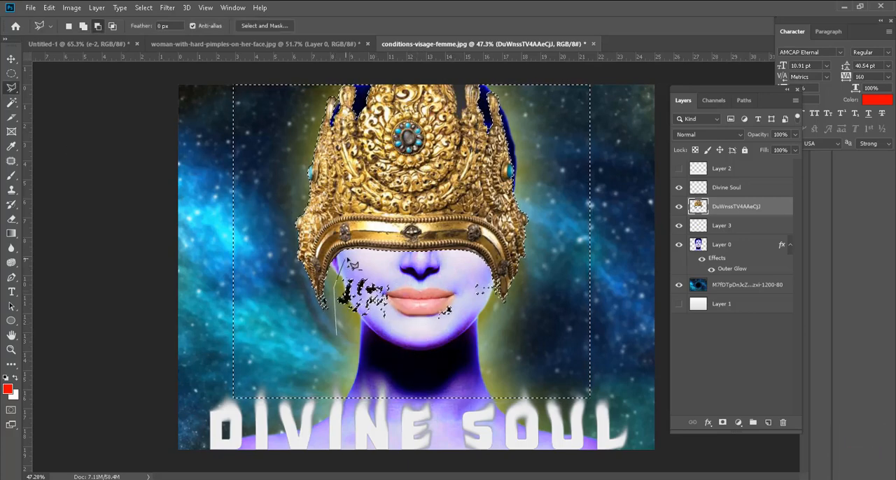
left_click(501, 359)
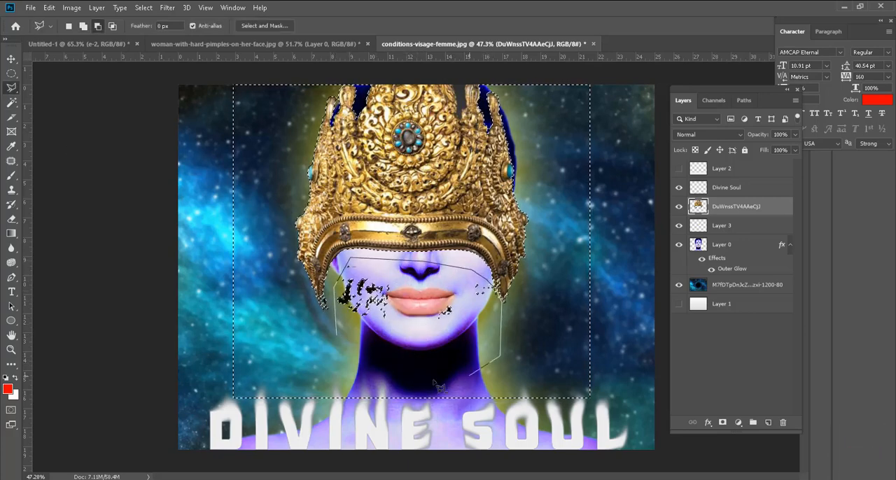
left_click(448, 381)
double_click(353, 361)
key("ctrl+d")
Step: Outline the leftover fragments over the lower face again with the Polygonal Lasso, delete them, and deselect
left_click(345, 358)
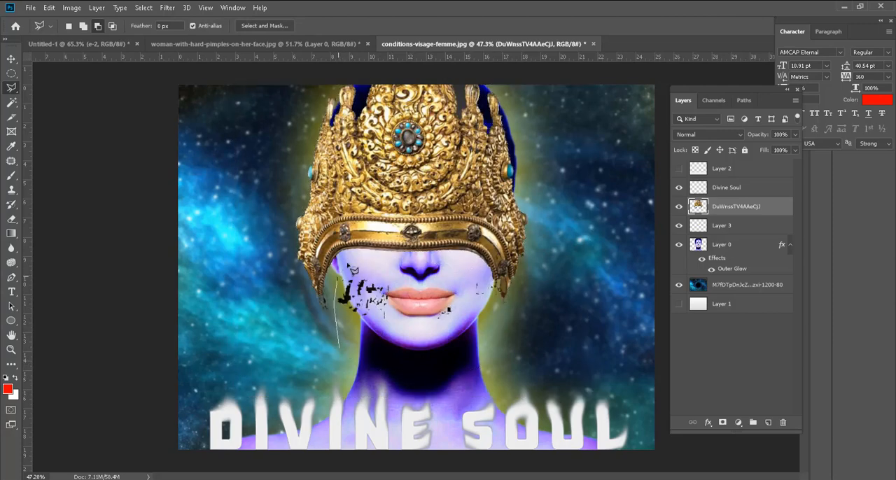
left_click(349, 260)
left_click(495, 286)
left_click(449, 375)
left_click(347, 359)
key("Delete")
key("ctrl+d")
Step: Undo the fragment cleanup and the Magic Wand deletions to restore the crown image's full background
left_click(11, 59)
key("ctrl+z")
key("ctrl+z")
key("ctrl+z")
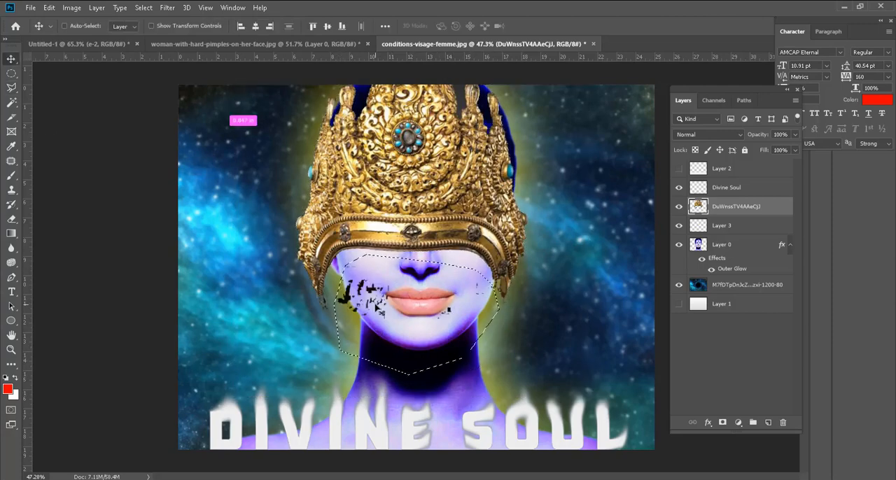
scroll(376, 214, "up", 5)
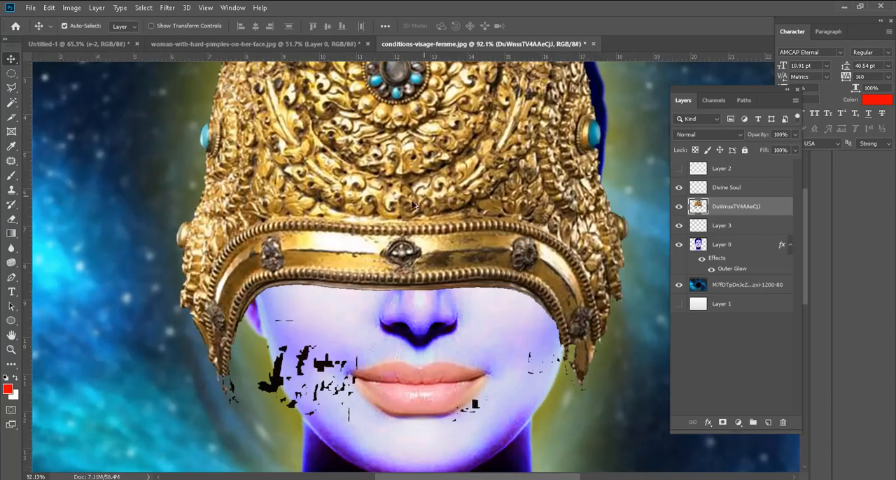
scroll(614, 392, "up", 4)
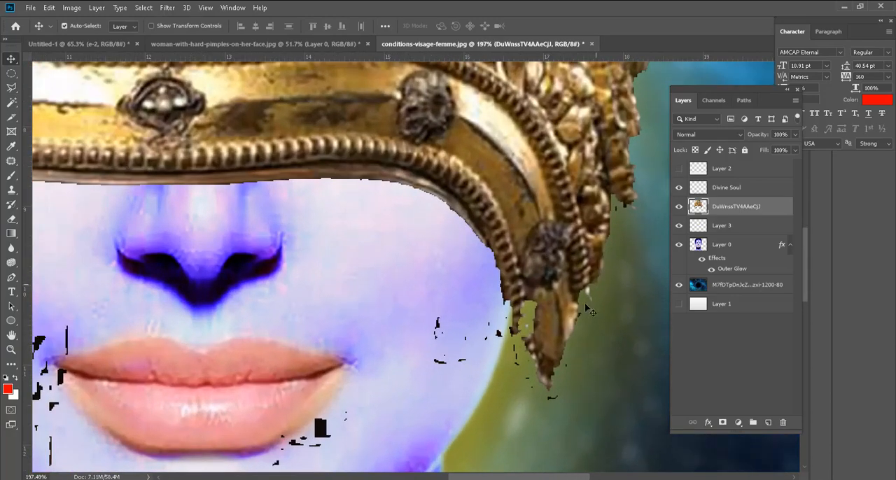
scroll(588, 310, "down", 5)
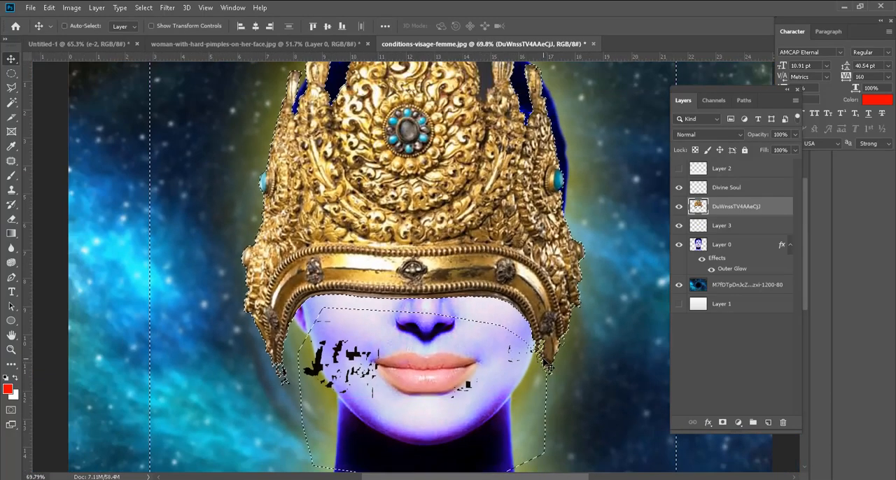
key("ctrl+z")
key("ctrl+z")
key("ctrl+z")
key("ctrl+z")
key("ctrl+z")
key("ctrl+z")
key("ctrl+z")
key("ctrl+z")
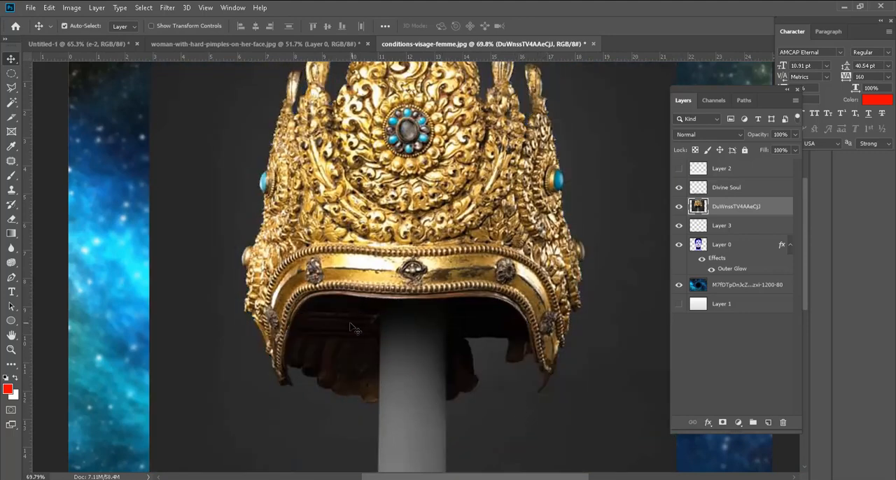
Step: Start a Polygonal Lasso outline at the crown's left lower tip and trace it along the inner edge of the face opening
left_click(11, 88)
scroll(306, 401, "up", 6)
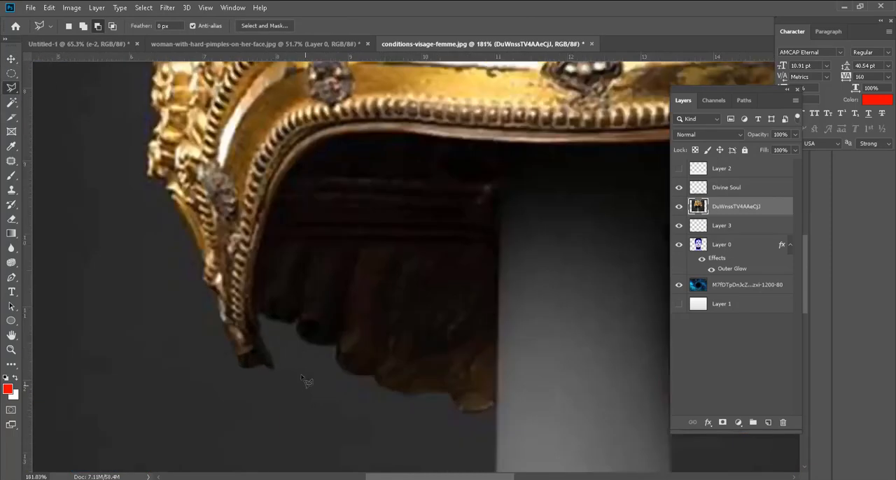
left_click(268, 369)
left_click(248, 311)
left_click(243, 274)
left_click(245, 227)
mouse_move(255, 186)
left_mouse_down()
mouse_move(232, 336)
mouse_move(193, 403)
left_mouse_up()
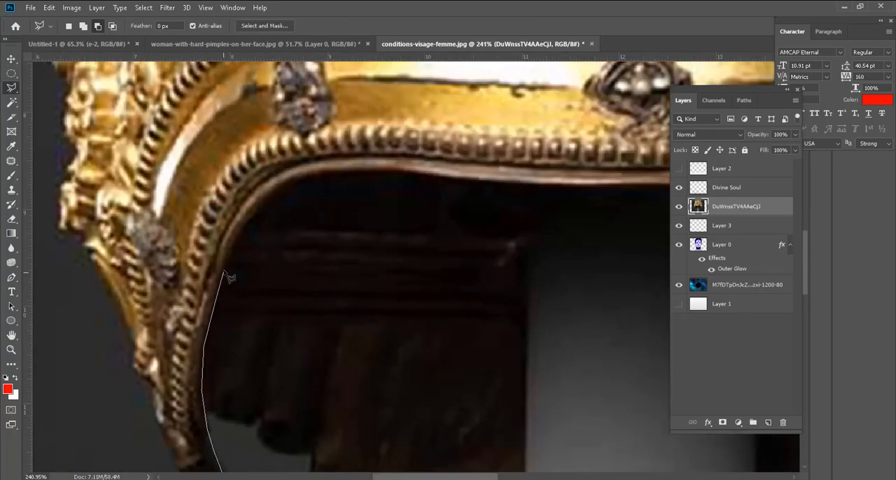
mouse_move(285, 199)
left_mouse_down()
mouse_move(387, 170)
mouse_move(516, 186)
mouse_move(243, 231)
mouse_move(530, 220)
mouse_move(354, 254)
mouse_move(439, 226)
mouse_move(532, 256)
left_mouse_up()
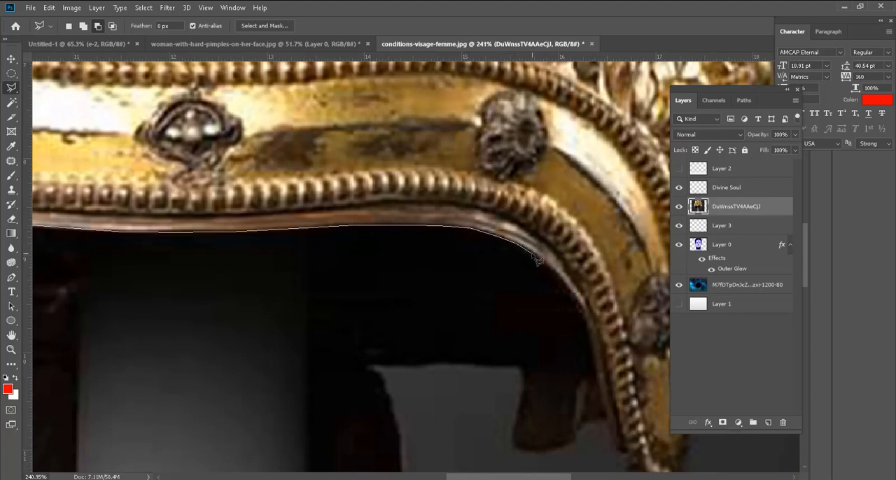
Step: Continue the lasso outline down the right side of the face opening, around the crown's right lower tip and up its outer edge
left_click(532, 254)
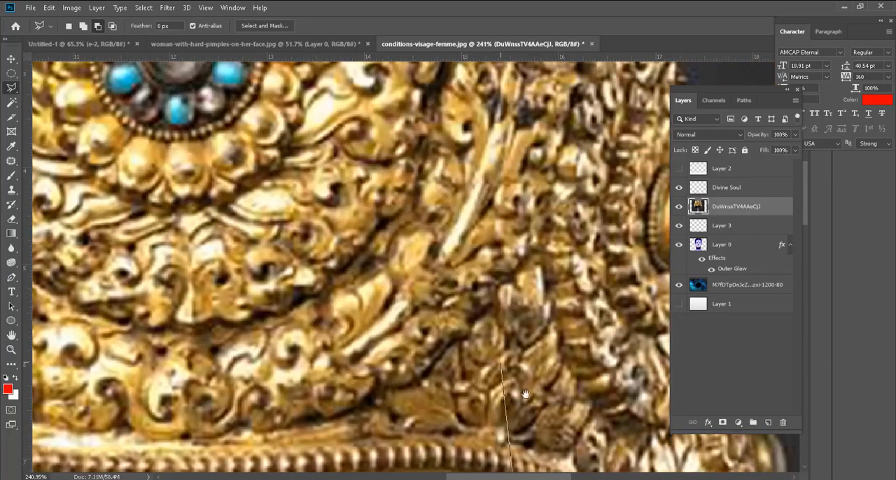
mouse_move(501, 364)
left_mouse_down()
mouse_move(380, 304)
mouse_move(426, 204)
left_mouse_up()
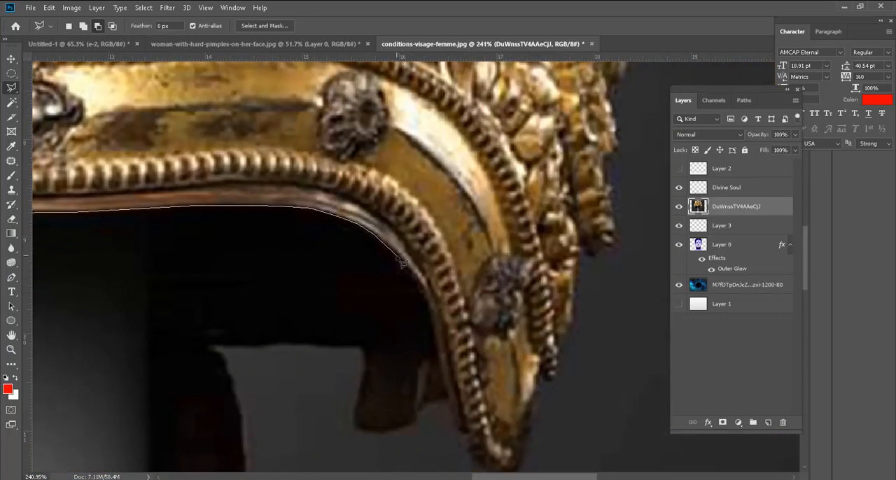
left_click(427, 301)
left_click_drag(450, 393, 438, 304)
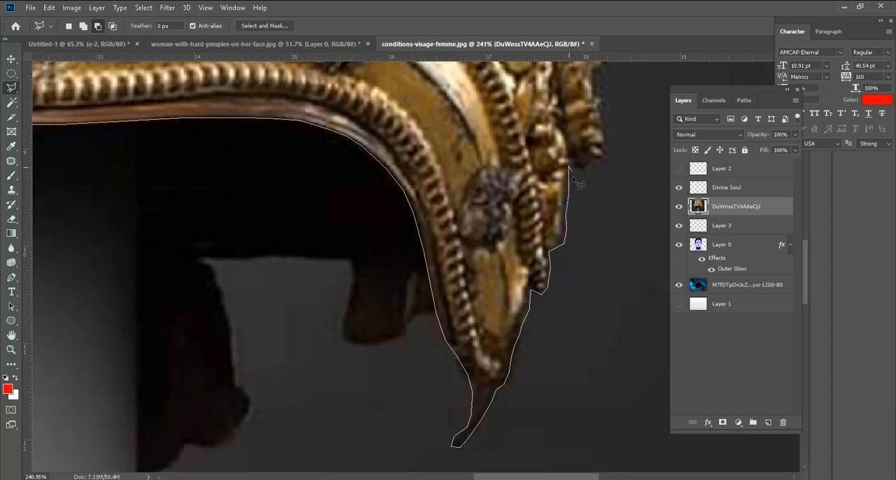
mouse_move(544, 209)
left_mouse_down()
mouse_move(600, 352)
mouse_move(635, 366)
left_mouse_up()
Step: Bring the outline back across the crown's front band and around the left lower tip to close the selection
left_click_drag(87, 181, 672, 165)
left_click(322, 158)
left_click(233, 199)
left_click_drag(201, 284, 243, 98)
left_click(211, 287)
left_click(247, 379)
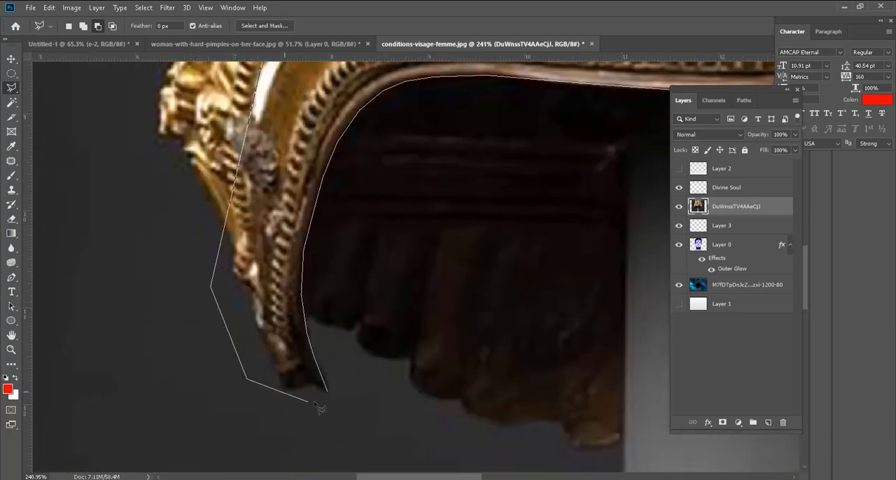
left_click(328, 394)
scroll(156, 381, "down", 3)
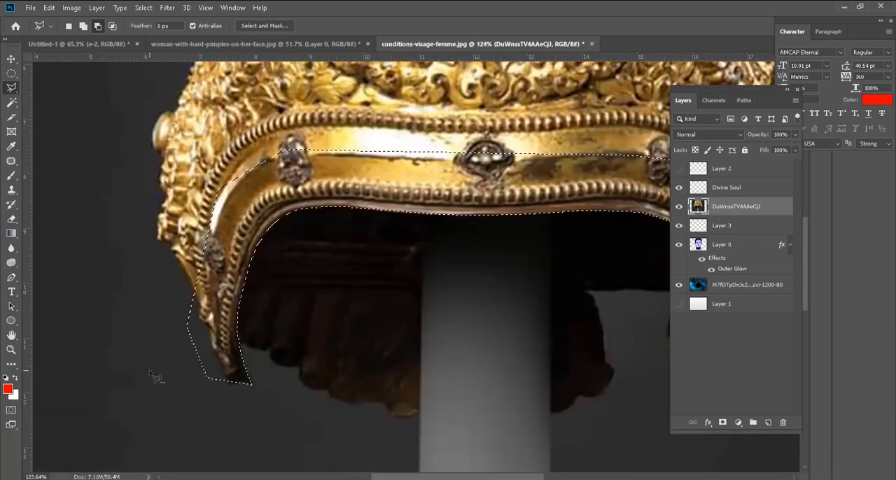
scroll(156, 378, "down", 2)
Step: Switch the Polygonal Lasso to adding to the selection and set its feather to 3 px
scroll(588, 392, "up", 5)
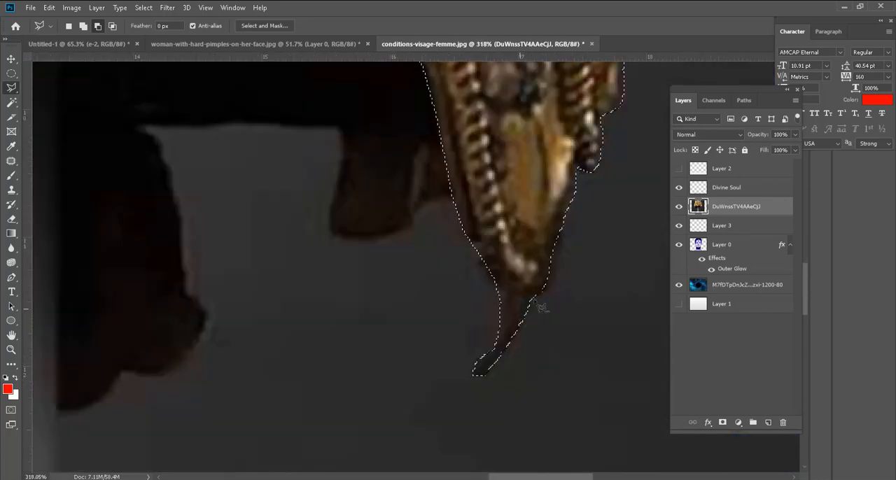
left_click_drag(588, 164, 448, 425)
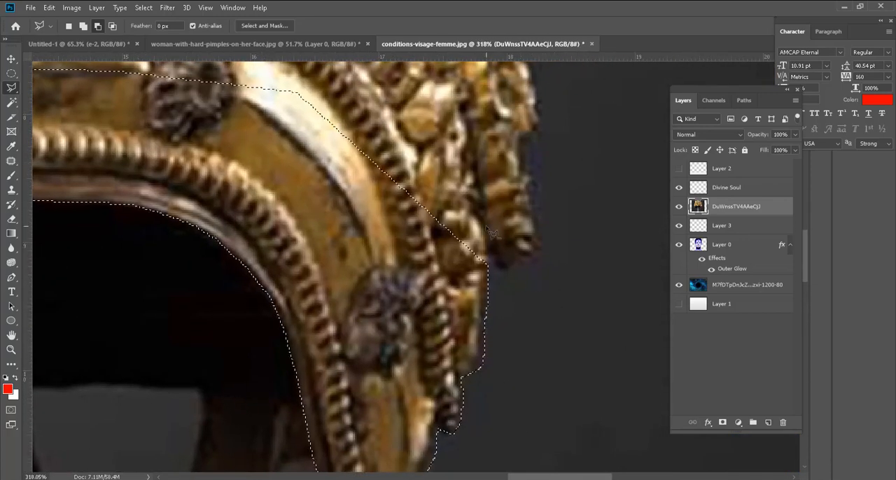
left_click(82, 25)
left_click_drag(507, 324, 495, 343)
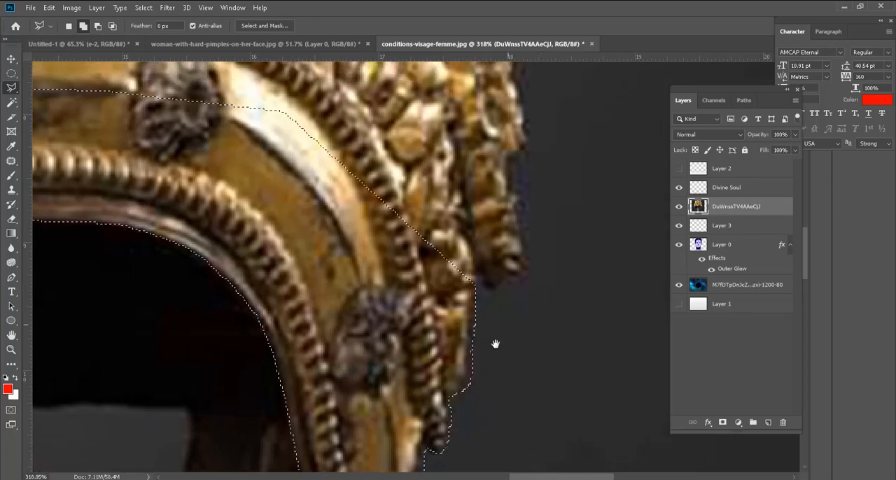
key("1")
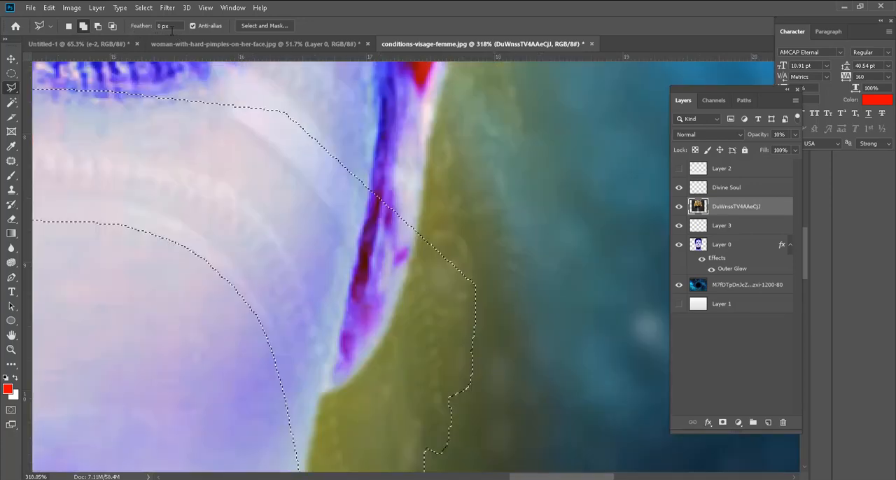
key("0")
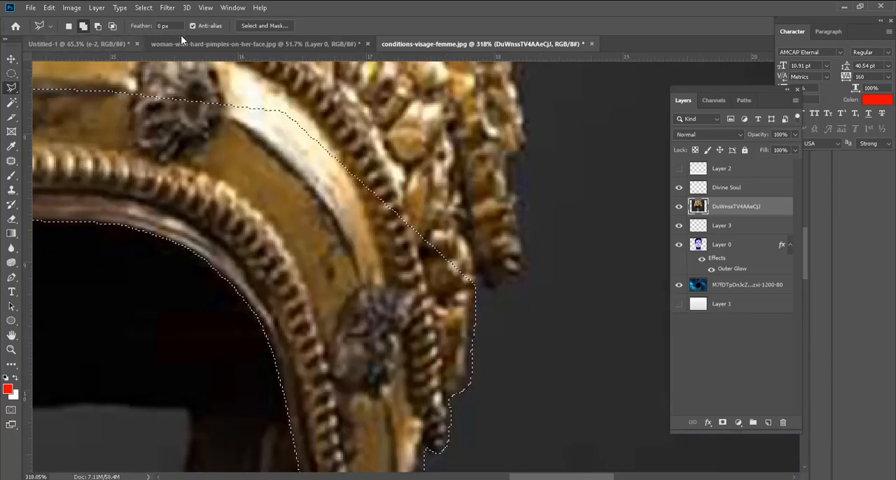
left_click_drag(173, 27, 108, 28)
type("1")
key("Return")
type("3")
key("Return")
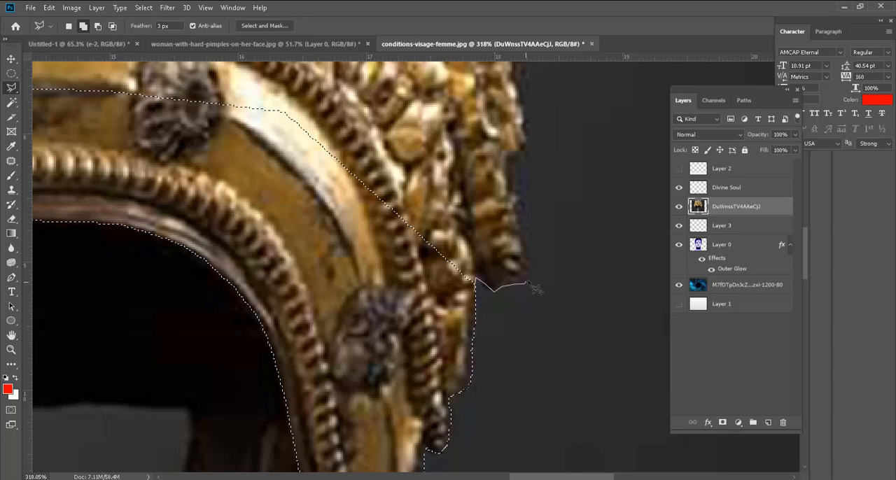
Step: Add the crown's lower right outer edge, up to and around the round side knob, to the selection
left_click(529, 260)
scroll(525, 184, "up", 3)
scroll(524, 239, "up", 4)
left_click(540, 300)
double_click(500, 221)
Step: Begin another added outline above the right knob, tracing past the turquoise stone and over the outermost right spire
left_click(487, 314)
scroll(461, 219, "up", 4)
left_click(462, 265)
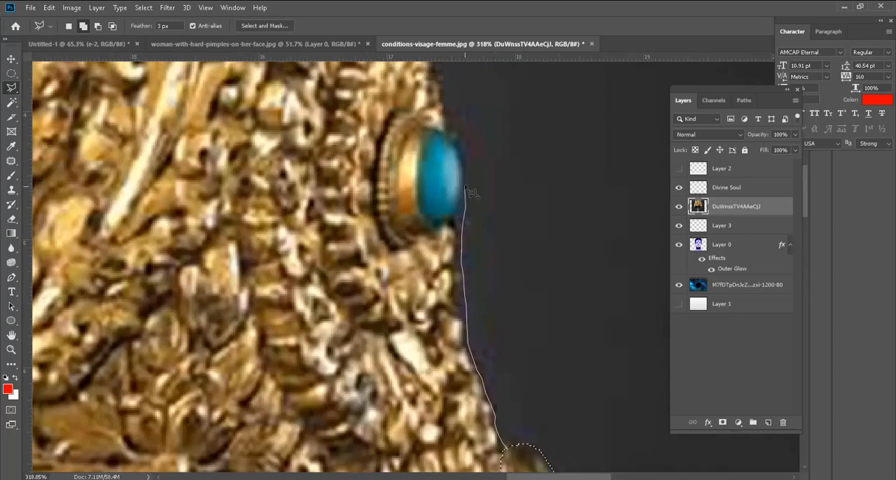
left_click(471, 196)
mouse_move(466, 187)
left_mouse_down()
mouse_move(500, 383)
mouse_move(546, 410)
left_mouse_up()
left_click(494, 225)
left_click_drag(495, 225, 488, 297)
left_click(465, 147)
left_click(420, 126)
left_click(391, 149)
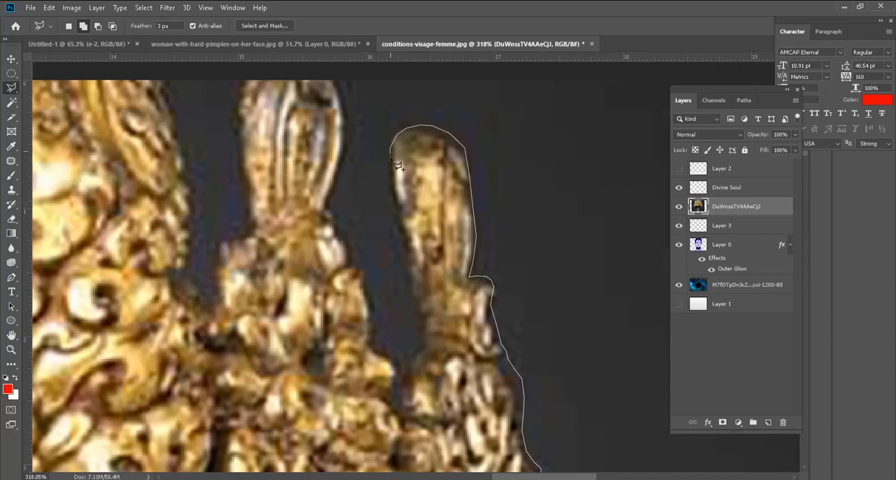
Step: Trace down between the two right spires, around the inner one and up to the crown's cropped top edge
left_click(421, 341)
left_click(398, 362)
left_click(374, 315)
left_click(325, 209)
left_click_drag(345, 147, 478, 245)
left_click(451, 172)
left_click(378, 329)
left_click(318, 376)
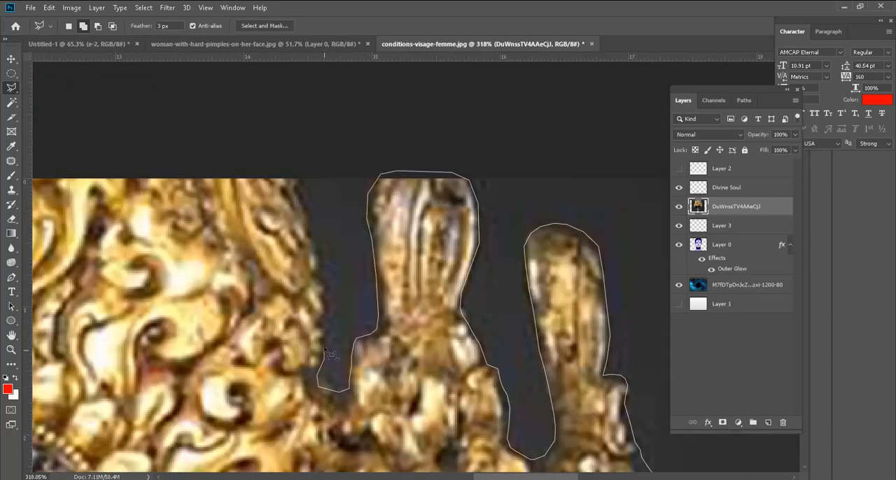
left_click(324, 254)
left_click_drag(322, 188, 660, 216)
Step: Carry the outline across the crown's top edge and around the two left spires, including the gaps between them
left_click(91, 208)
left_click_drag(90, 208, 480, 125)
left_click(437, 259)
left_click(394, 341)
left_click(352, 272)
left_click(375, 163)
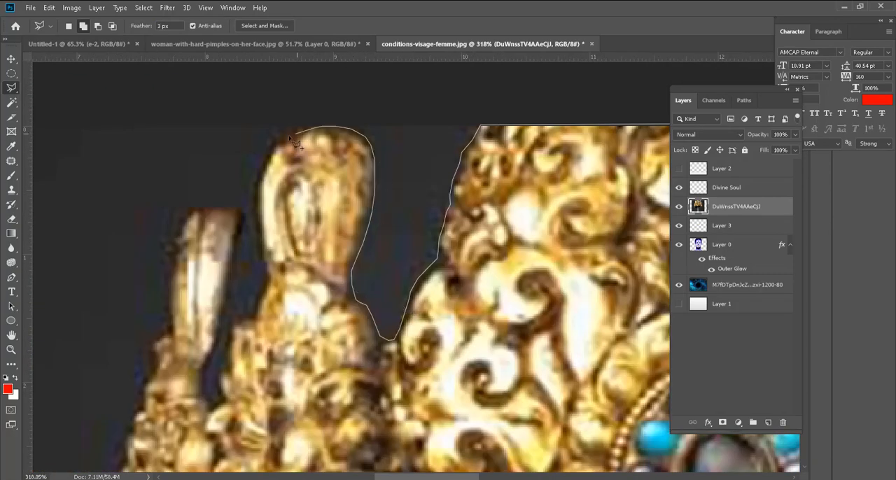
left_click(266, 281)
left_click(238, 328)
left_click(210, 409)
left_click(239, 239)
left_click(163, 239)
Step: Trace down the crown's left outer edge from the outermost spire past the turquoise stone and the side knob
left_click_drag(166, 330, 492, 161)
left_click(435, 328)
left_click(427, 376)
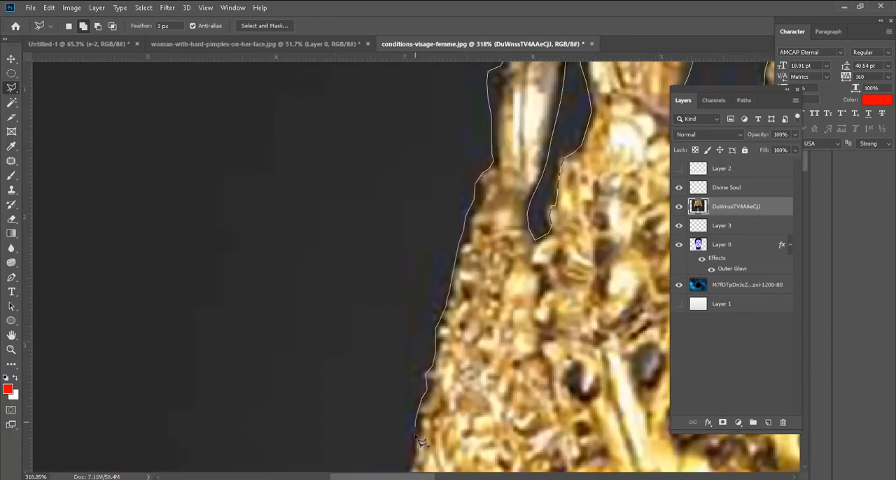
left_click_drag(415, 437, 360, 102)
left_click(313, 223)
left_click(322, 387)
left_click_drag(323, 396, 344, 142)
left_click(286, 259)
left_click(264, 322)
left_click_drag(279, 411, 249, 158)
Step: Finish tracing the lower left edge and close the outline at the right knob, adding the whole crown body to the selection
left_click(259, 183)
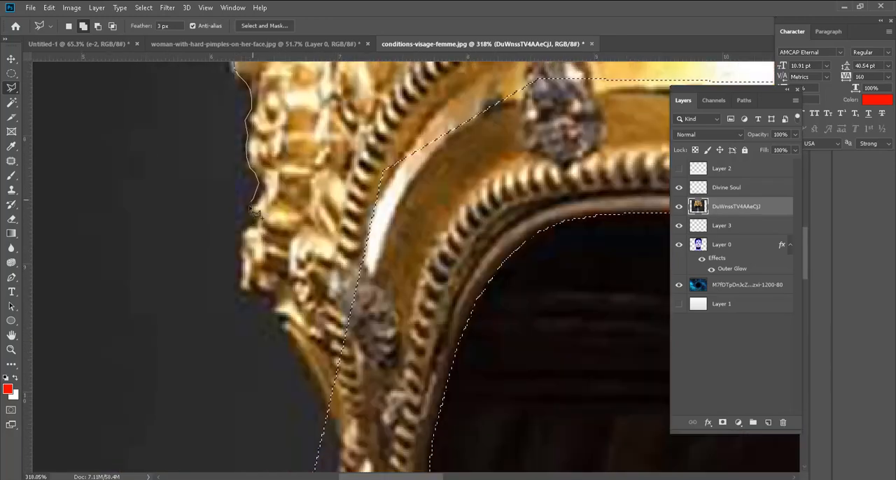
left_click(243, 232)
left_click(242, 288)
left_click(287, 331)
left_click(339, 440)
left_click_drag(339, 446, 297, 196)
left_click_drag(648, 203, 60, 343)
left_click_drag(648, 203, 60, 343)
left_click_drag(516, 203, 484, 434)
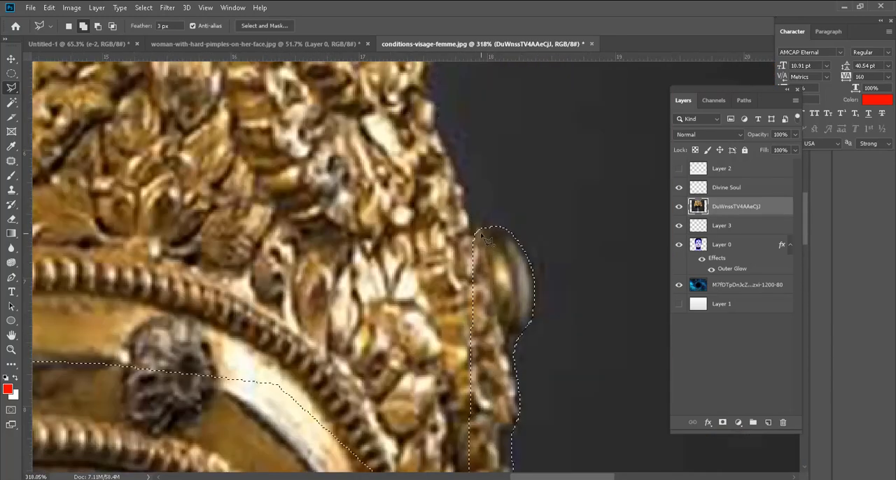
left_click(482, 236)
Step: Subtract a small four-cornered area from the crown selection with the Polygonal Lasso
key("Return")
key("ctrl+minus")
key("ctrl+minus")
key("ctrl+minus")
key("ctrl+minus")
key("ctrl+minus")
key("ctrl+plus")
key("ctrl+plus")
key("ctrl+plus")
key("ctrl+plus")
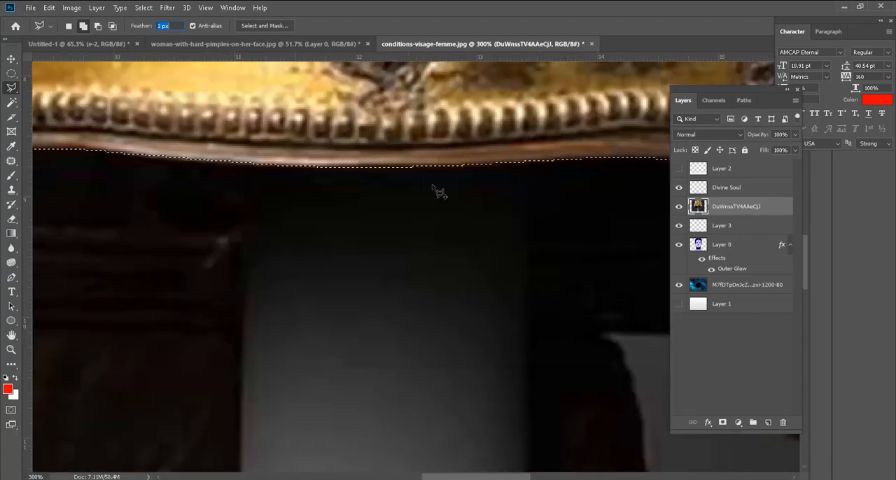
key("ctrl+minus")
left_click_drag(281, 280, 529, 196)
key("ctrl+plus")
left_click(122, 176, "alt")
left_click(206, 383)
left_click(94, 387)
left_click(123, 178)
key("ctrl+minus")
key("ctrl+minus")
key("ctrl+minus")
key("ctrl+minus")
key("ctrl+minus")
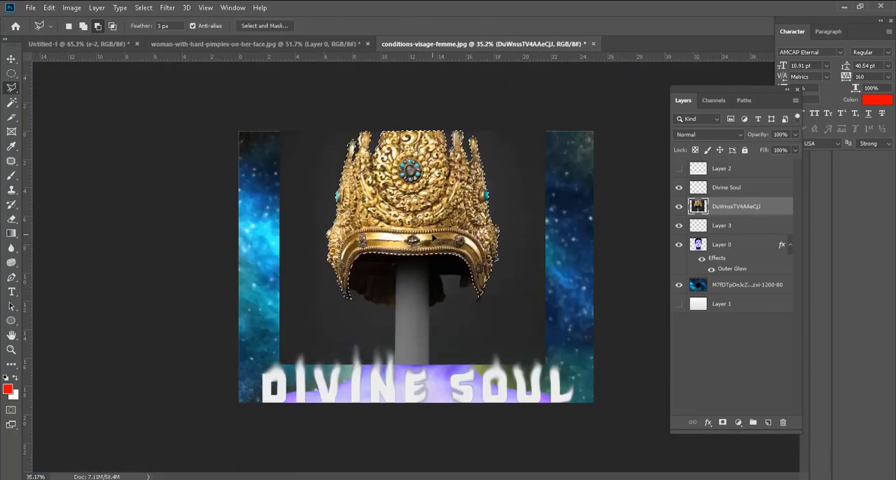
Step: Copy the selected crown to its own layer, hide the original crown image, and move the cut-out onto the woman's head
key("ctrl+j")
left_click(678, 225)
key("v")
left_click_drag(418, 208, 455, 130)
scroll(422, 132, "up", 2)
scroll(448, 126, "up", 1)
scroll(343, 336, "down", 5)
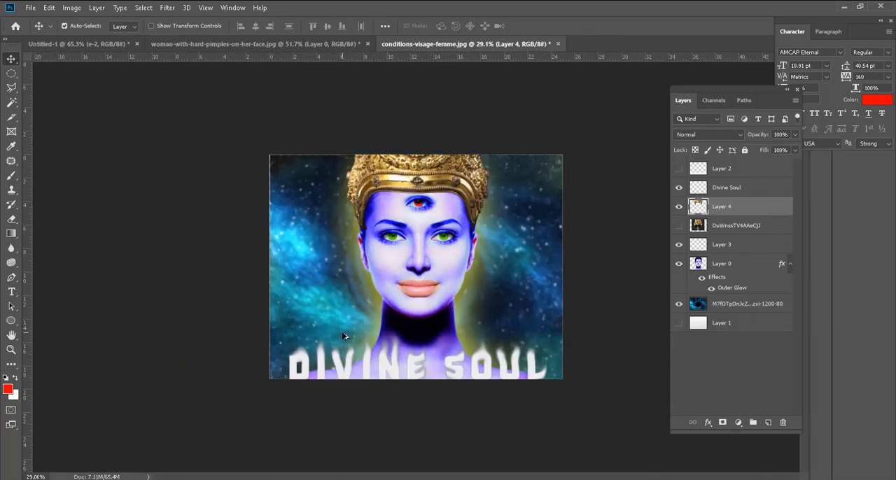
scroll(445, 326, "up", 4)
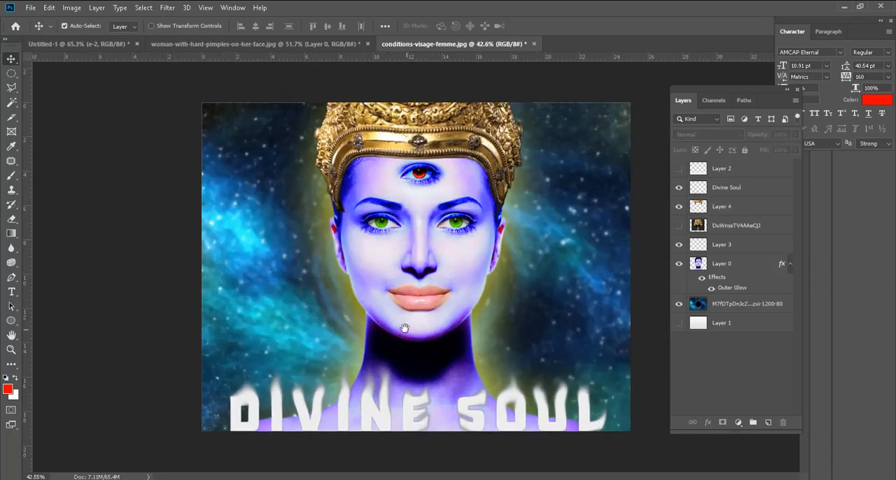
Step: Give the crown cut-out a 45% Multiply drop shadow with a 90° angle, 7 px distance, 2% spread and 13 px size
left_click(445, 150)
scroll(448, 151, "up", 3)
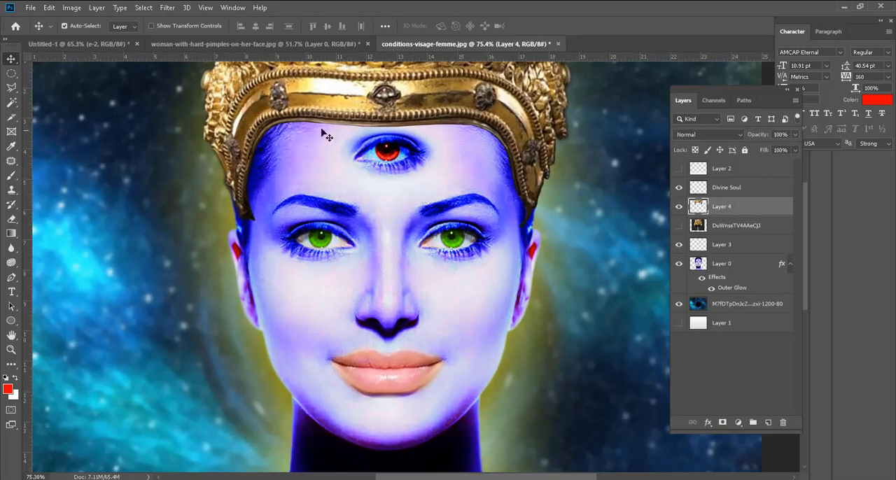
double_click(759, 207)
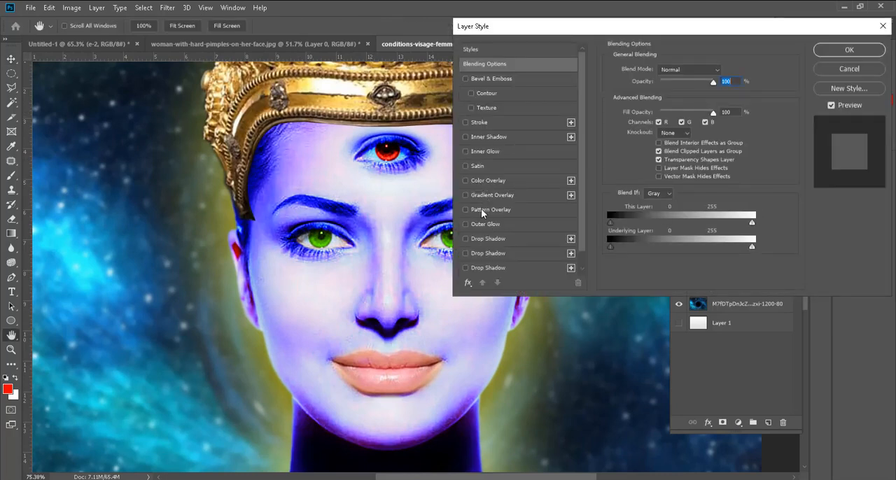
left_click(480, 239)
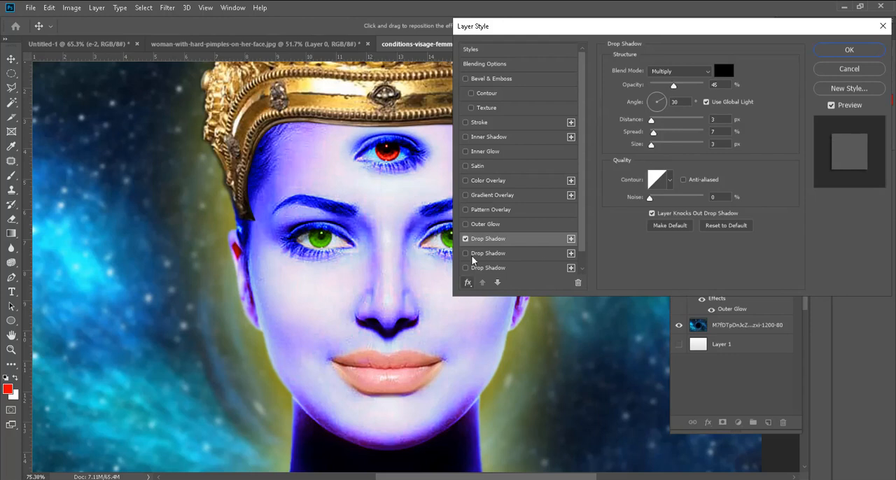
mouse_move(652, 121)
left_mouse_down()
mouse_move(660, 113)
mouse_move(659, 119)
left_mouse_up()
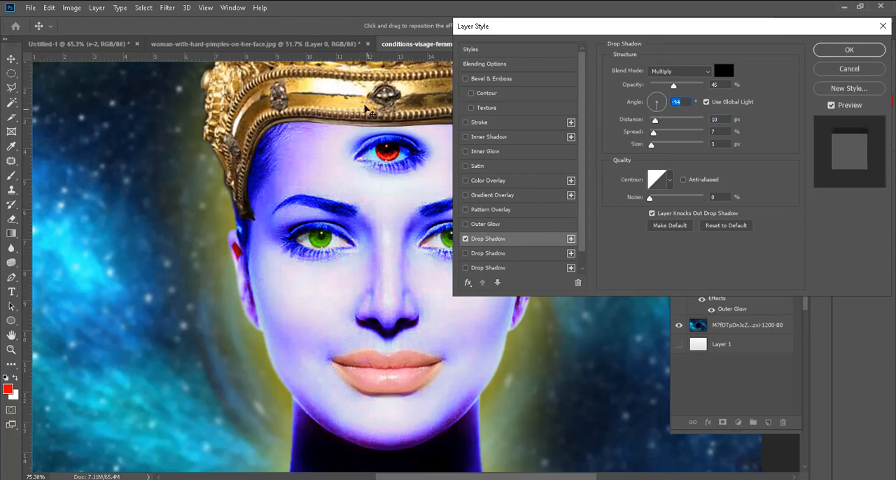
left_click_drag(655, 121, 658, 91)
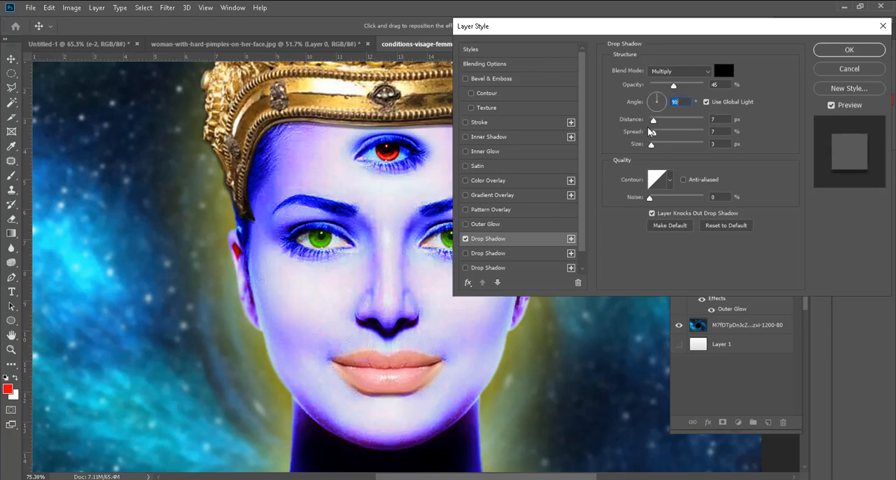
left_click(654, 120)
mouse_move(653, 132)
left_mouse_down()
mouse_move(666, 133)
mouse_move(653, 133)
mouse_move(659, 149)
mouse_move(652, 135)
left_mouse_up()
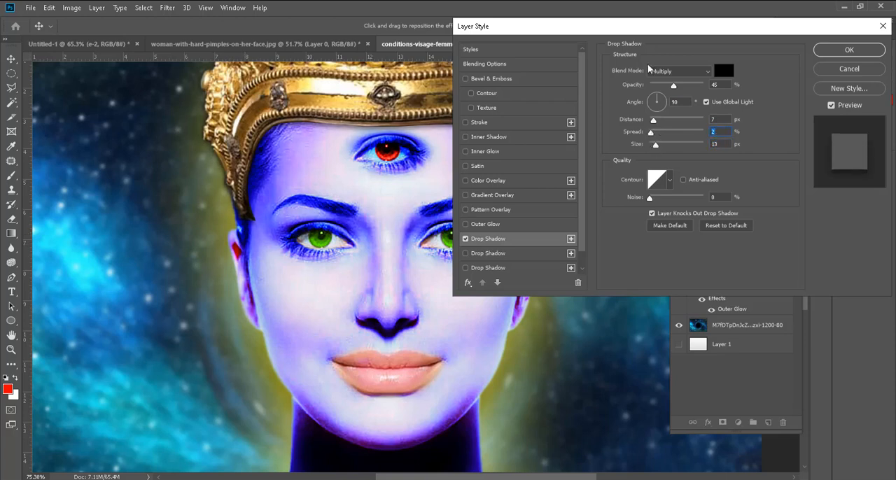
left_click(825, 54)
scroll(386, 343, "down", 4)
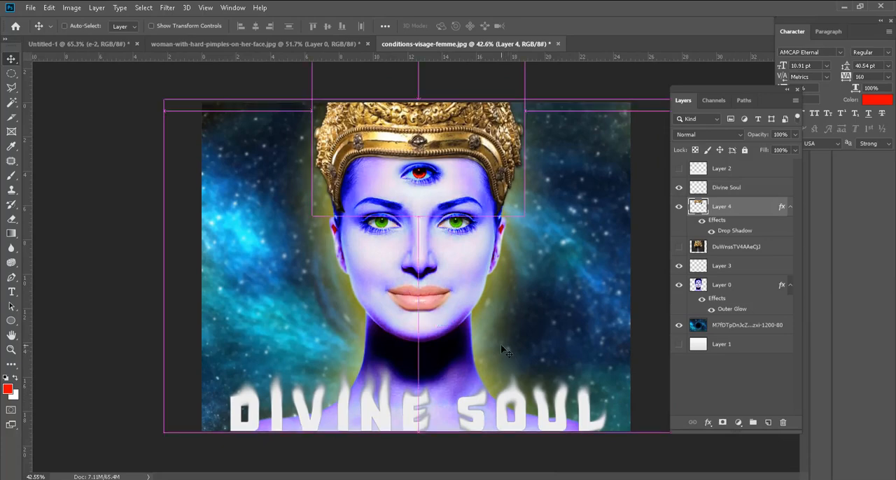
Step: Save the composition as the Photoshop file conditions-visage-femme in the photoshop folder, with Maximize Compatibility on
key("ctrl+shift+s")
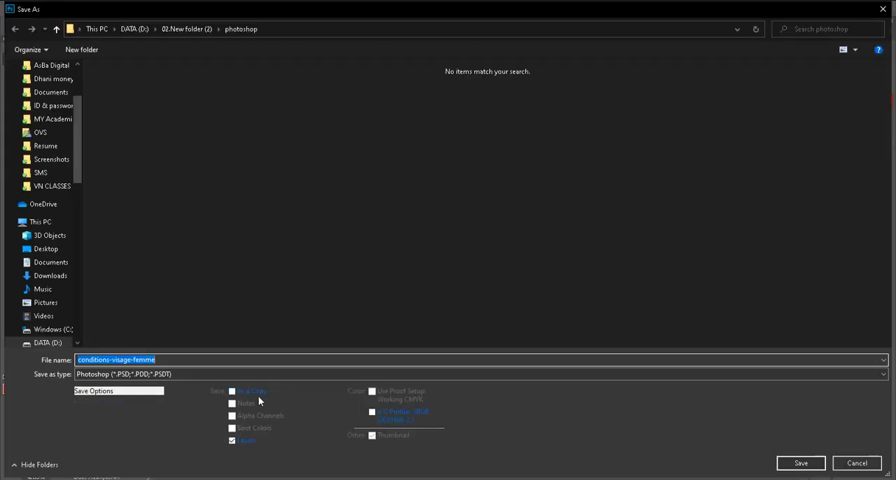
left_click(817, 468)
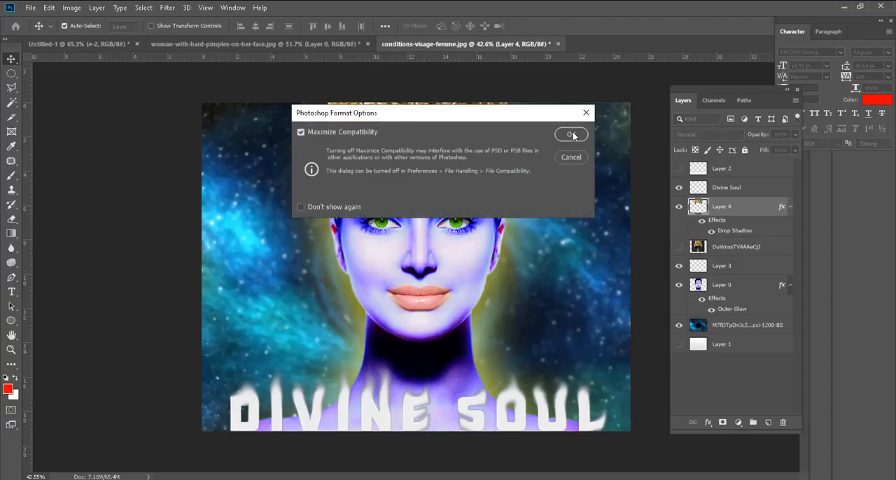
left_click(574, 128)
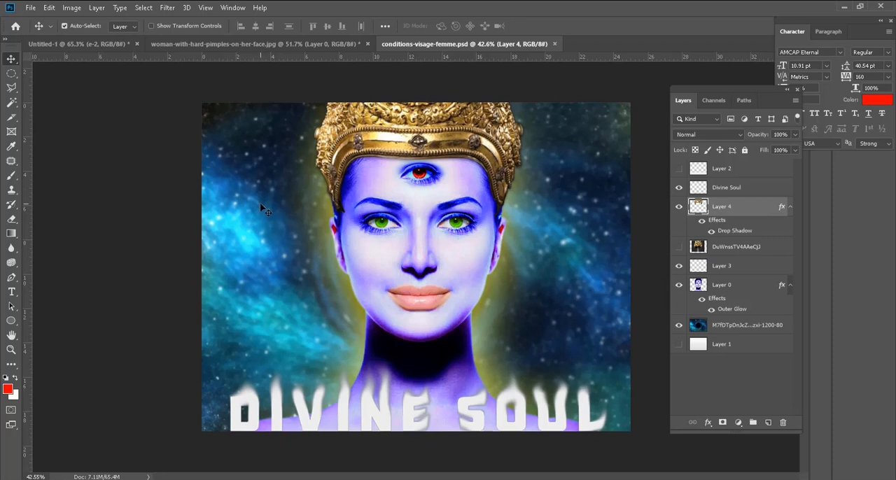
Step: Export the composition for web as a High-quality JPEG scaled to 40 percent, 720 × 552 px
left_click(30, 10)
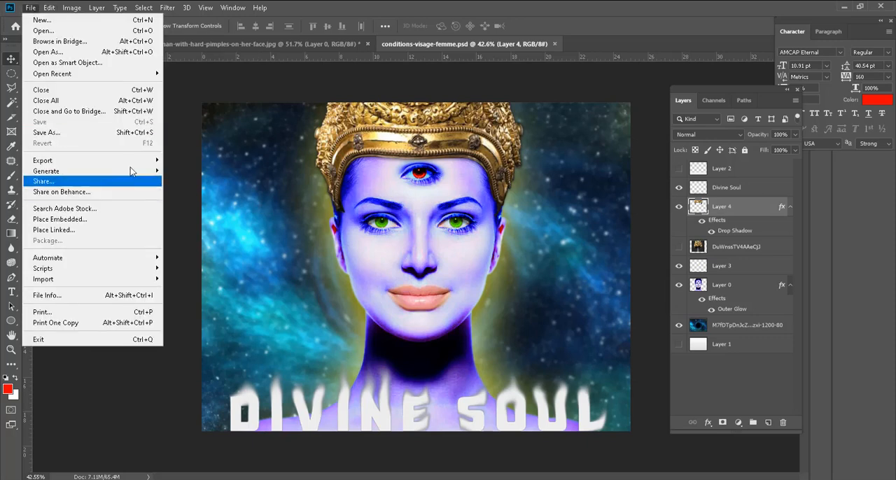
mouse_move(132, 161)
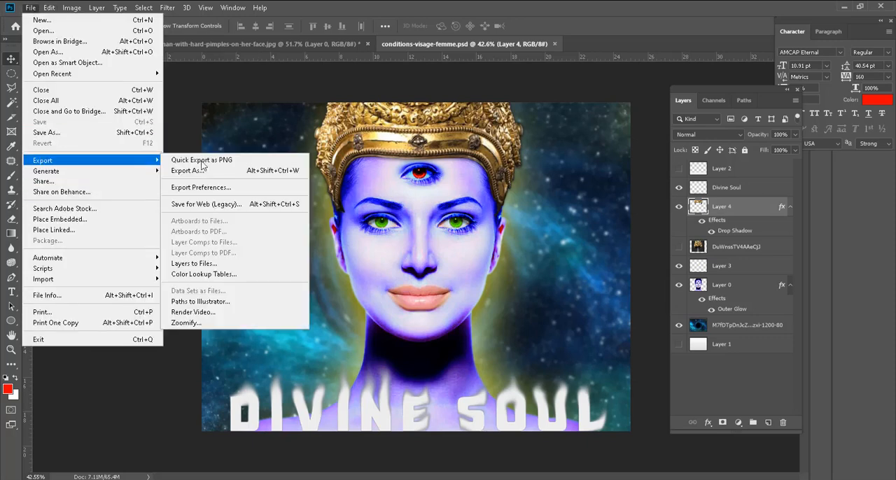
left_click(232, 204)
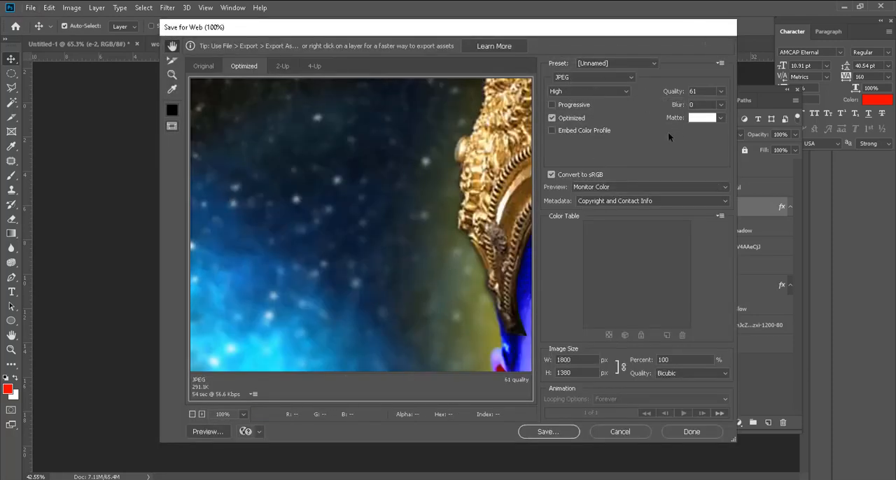
left_click(708, 91)
left_click(583, 359)
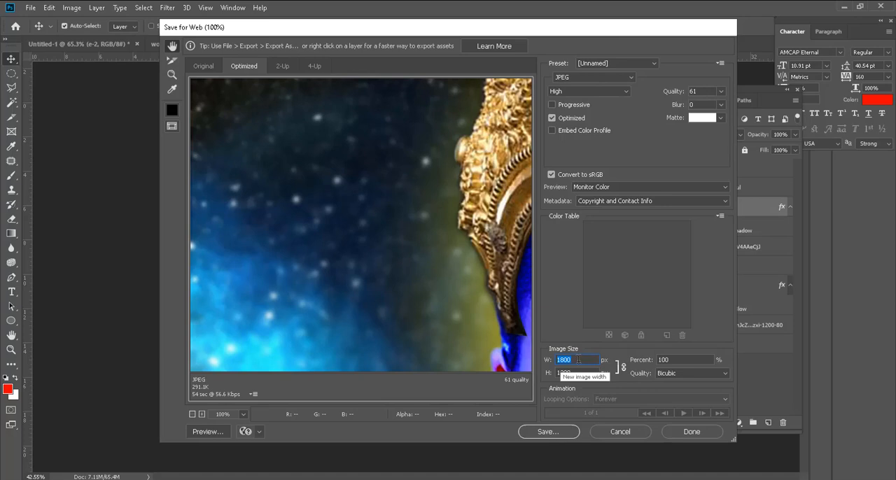
double_click(663, 359)
type("50")
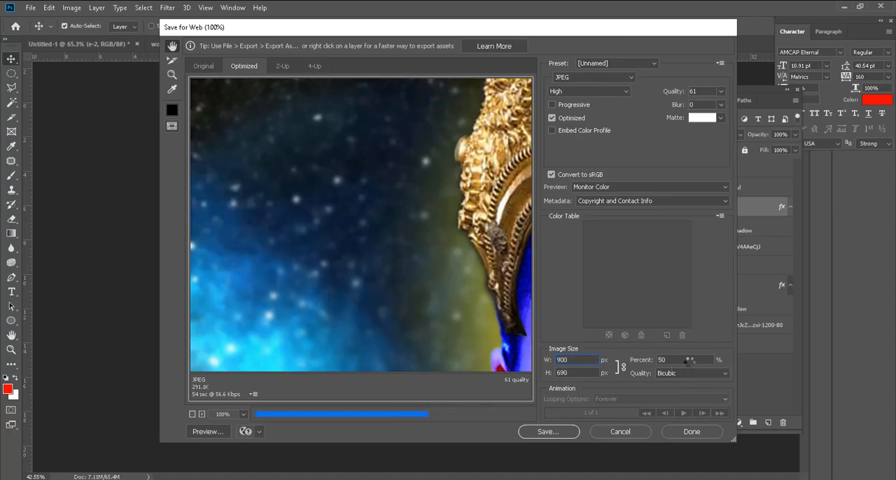
left_click_drag(668, 360, 640, 365)
type("40")
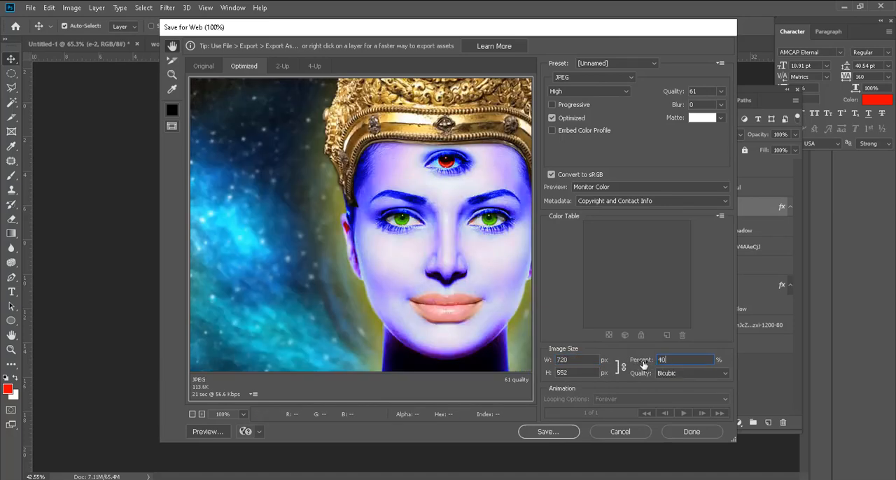
left_click(573, 360)
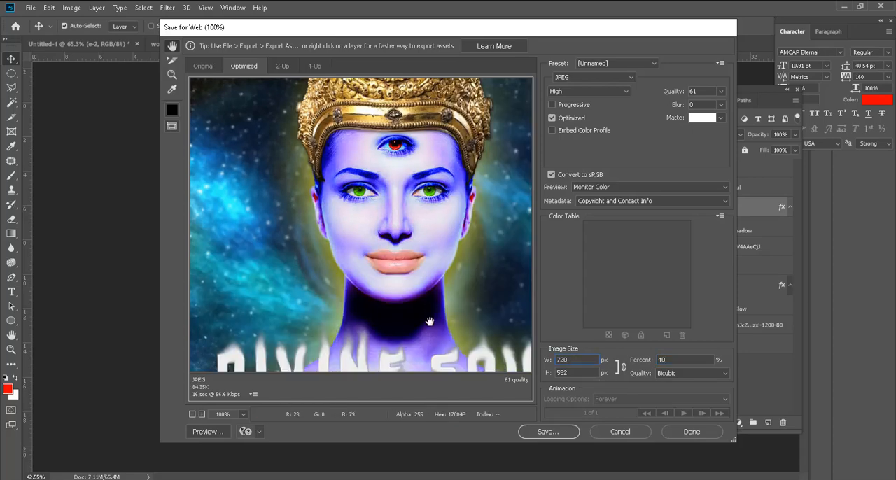
left_click_drag(426, 318, 415, 228)
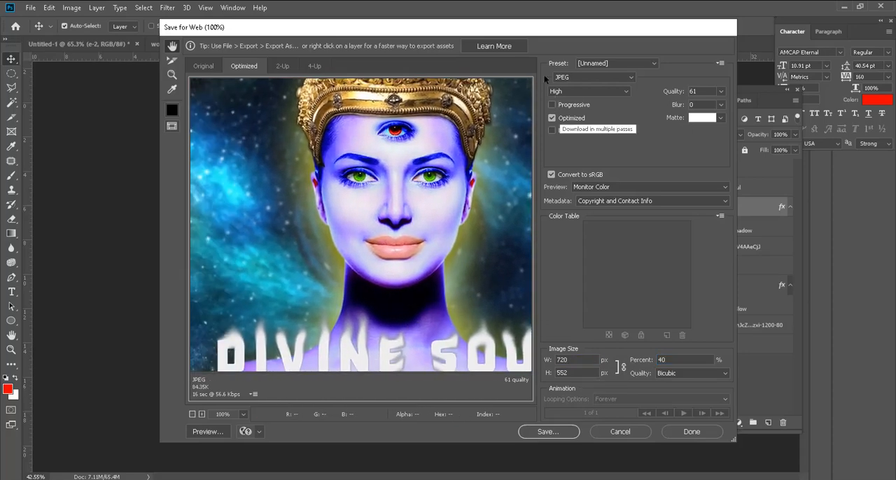
left_click(559, 431)
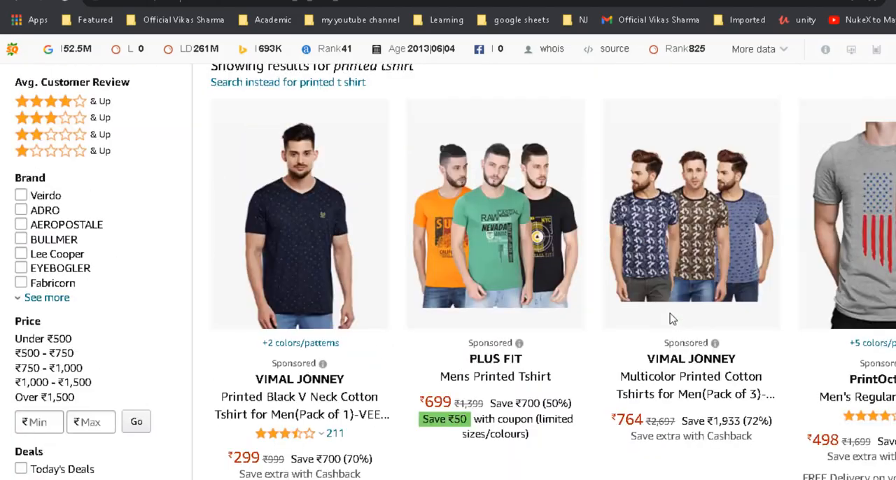
Step: Switch to the browser and look over the printed T-shirt designs in the Amazon search results
scroll(671, 319, "up", 5)
scroll(633, 437, "down", 6)
scroll(622, 423, "up", 1)
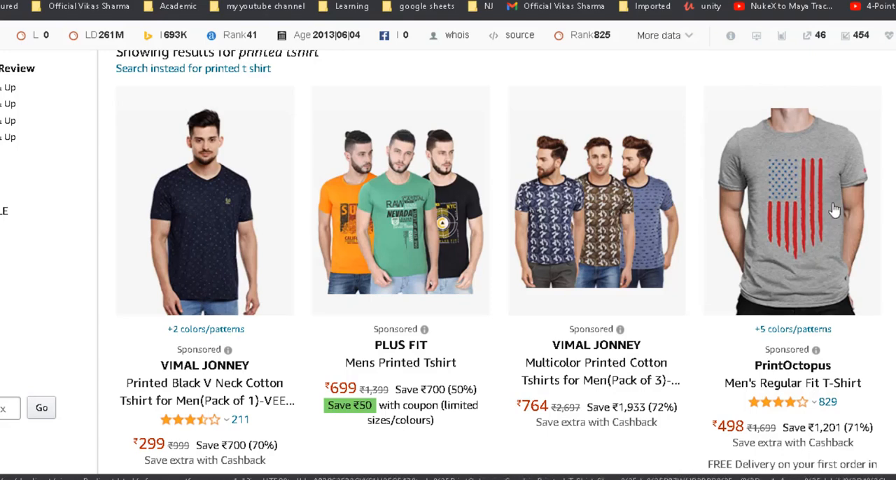
scroll(792, 205, "down", 4)
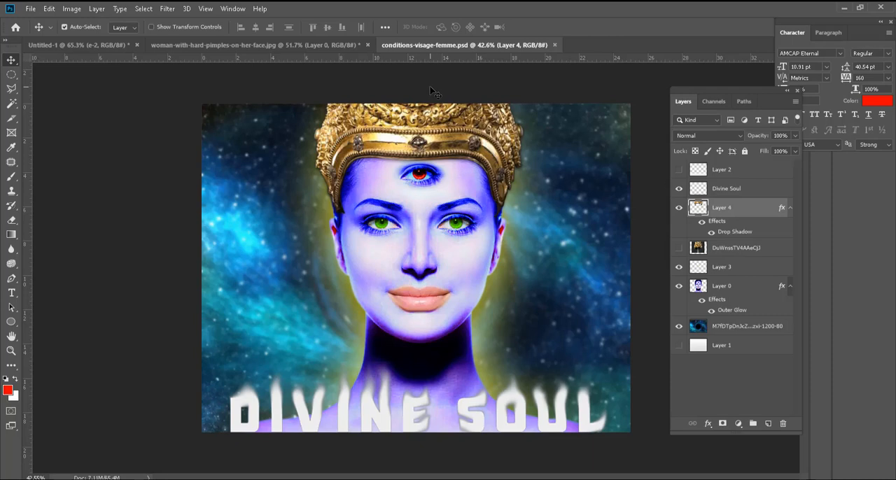
left_click(168, 9)
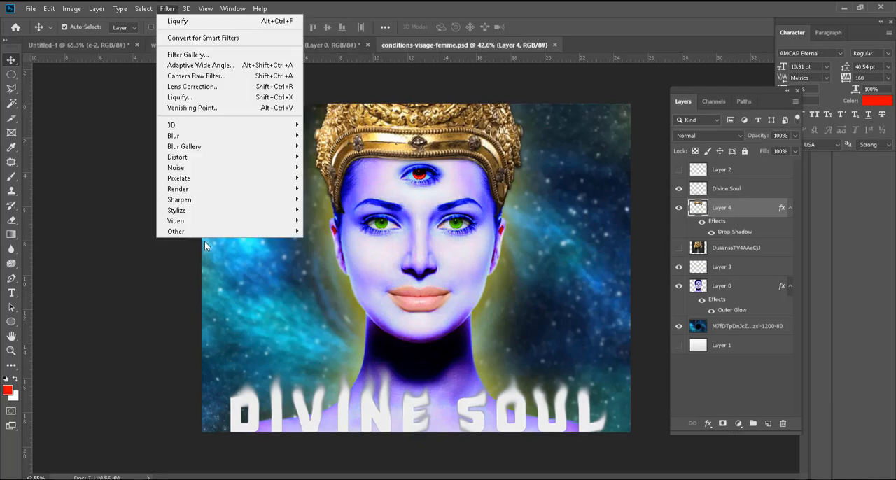
mouse_move(212, 212)
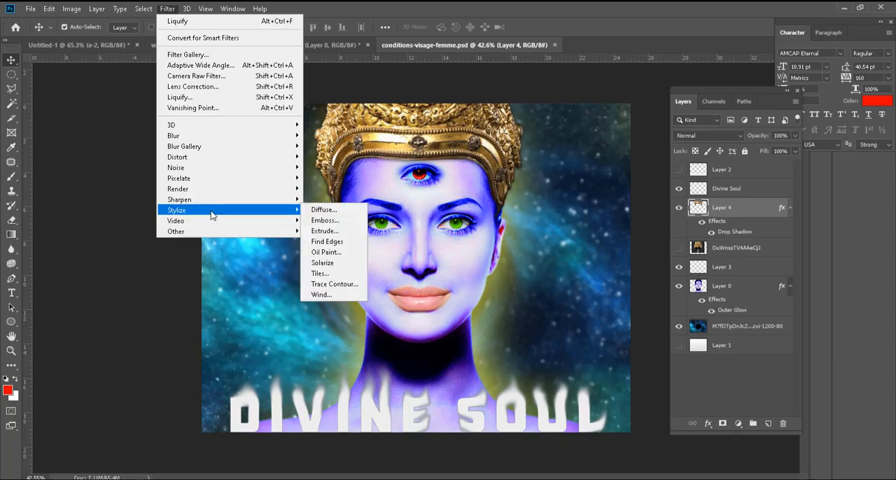
mouse_move(224, 137)
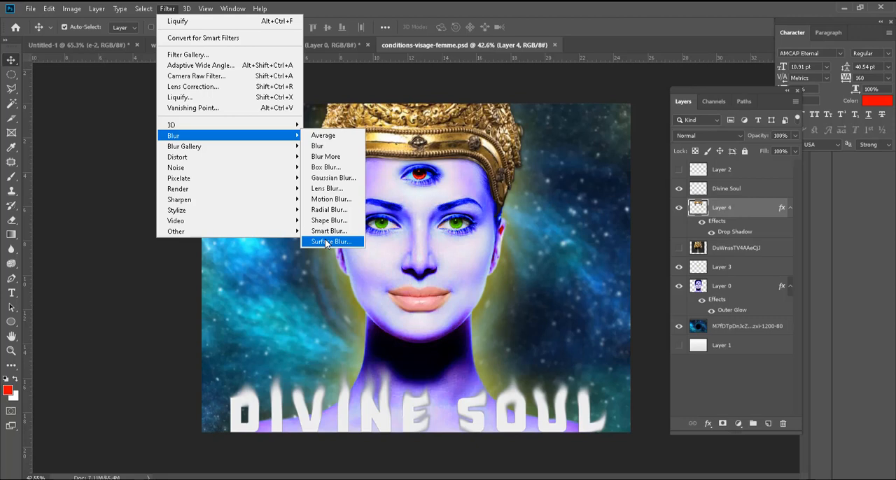
left_click(166, 320)
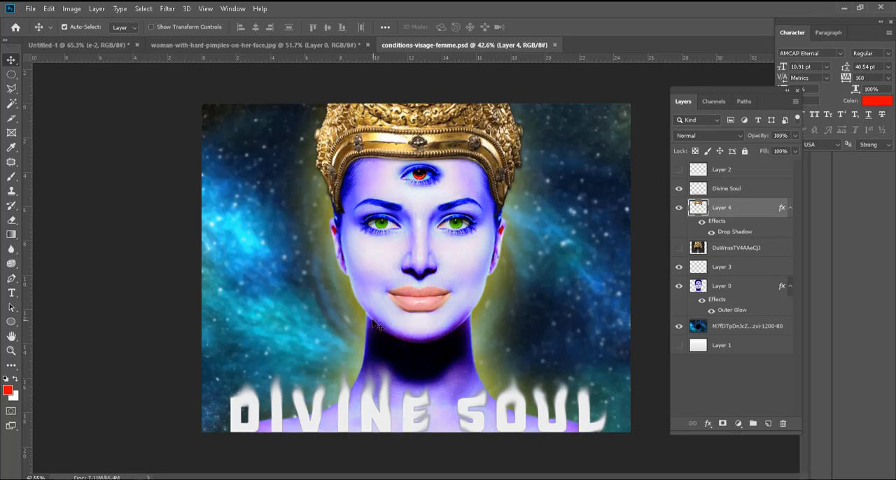
scroll(399, 339, "down", 1)
scroll(413, 349, "up", 2)
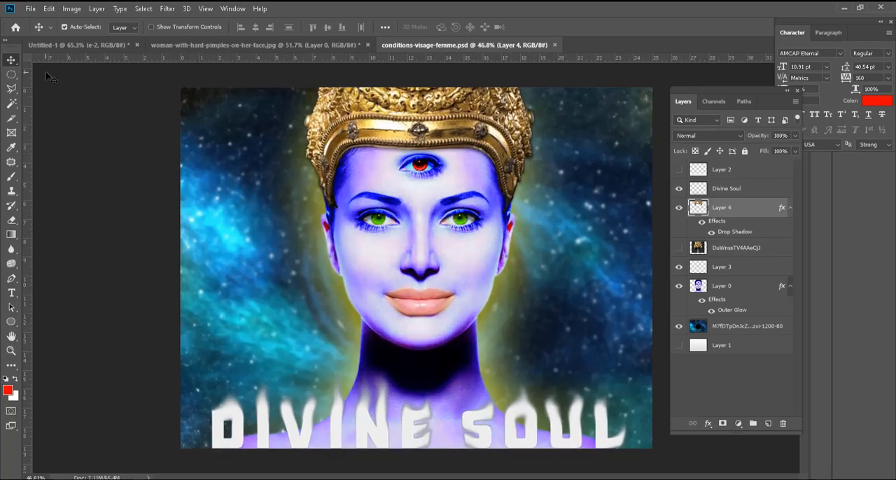
Step: Add a new layer above the crown cut-out and draw a circular marquee selection over the woman's nose and cheek
left_click(768, 424)
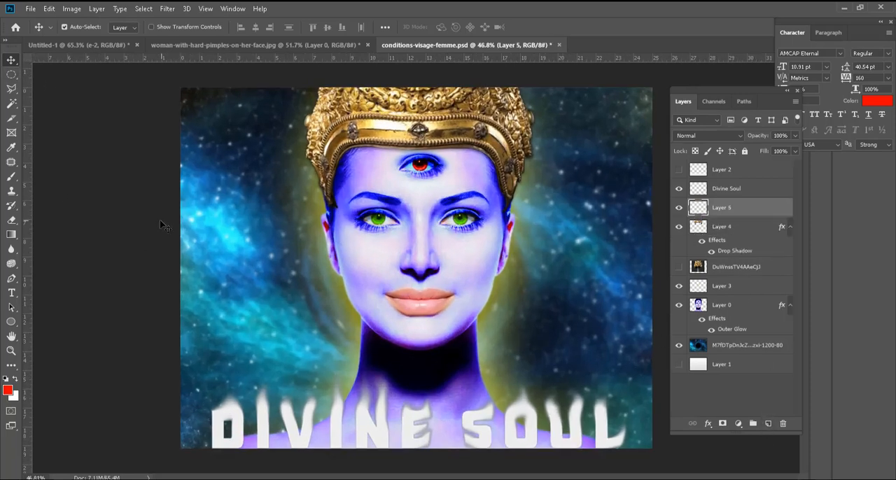
right_click(11, 75)
left_click(12, 89)
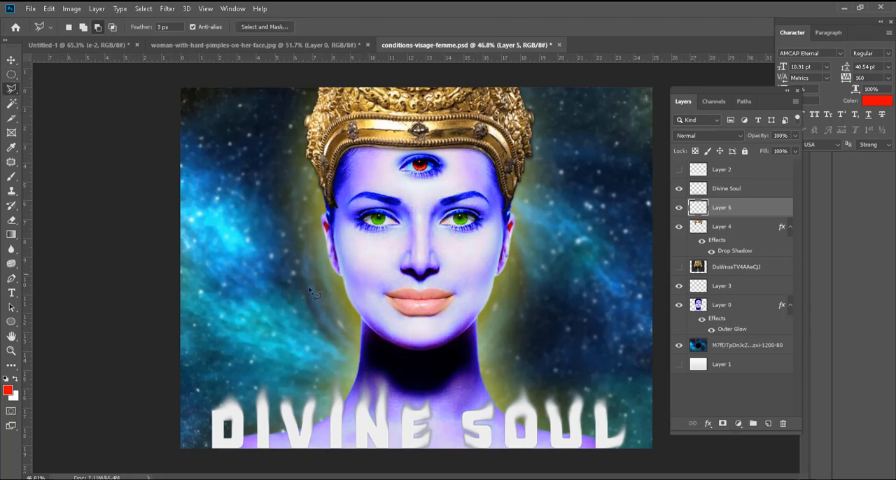
right_click(12, 74)
left_click(58, 83)
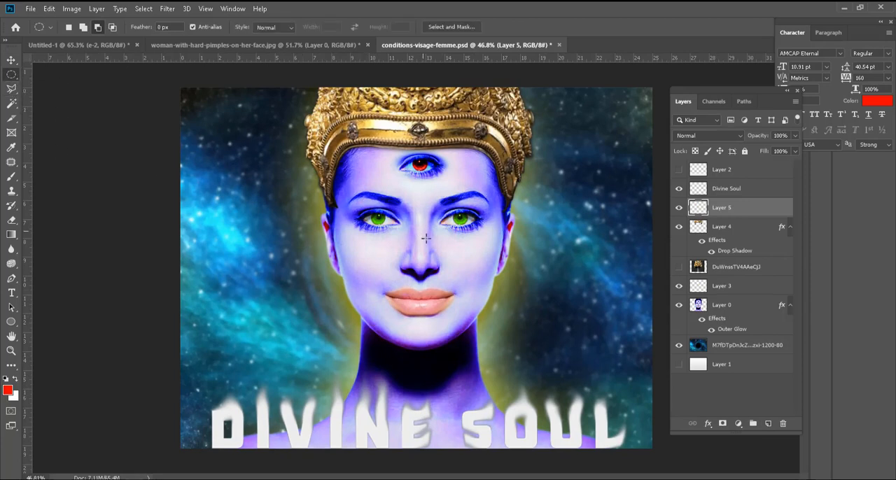
left_click_drag(417, 231, 476, 292)
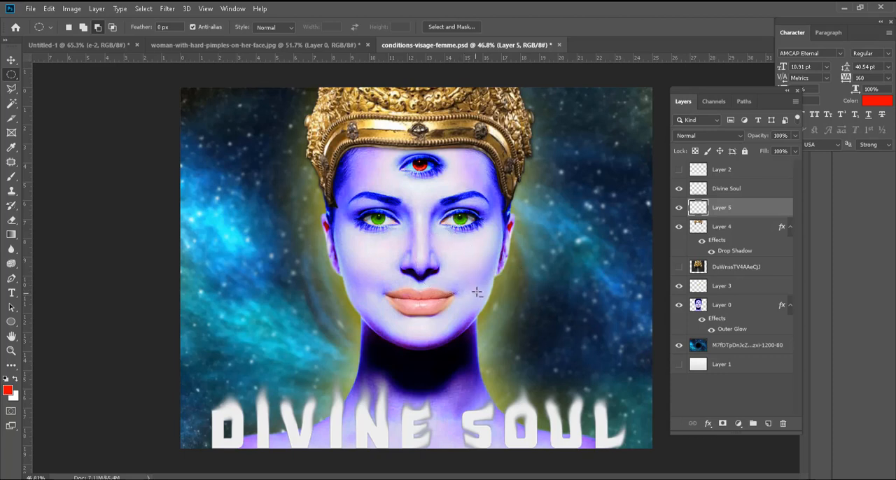
left_click(12, 90)
scroll(181, 341, "down", 2)
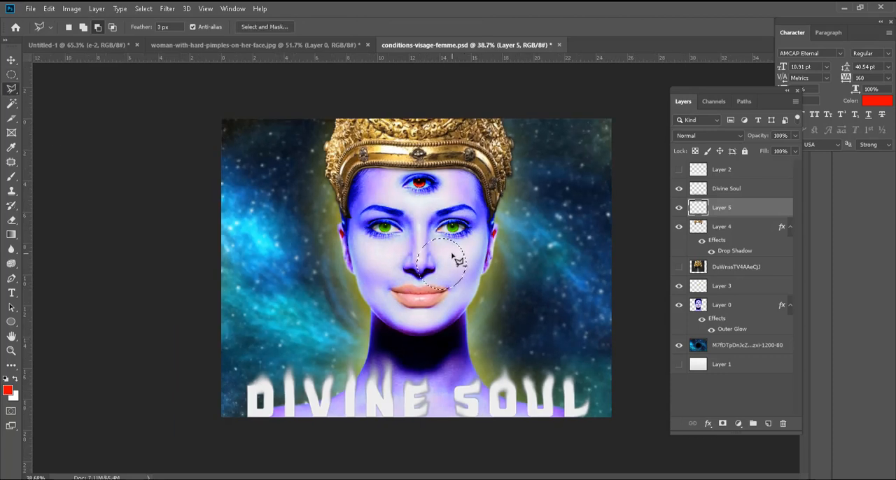
left_click(453, 265)
left_click(534, 236)
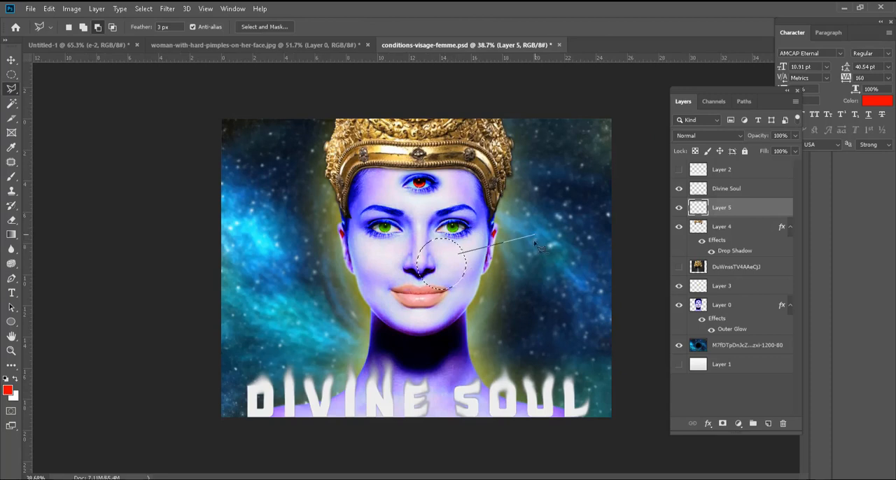
left_click(531, 294)
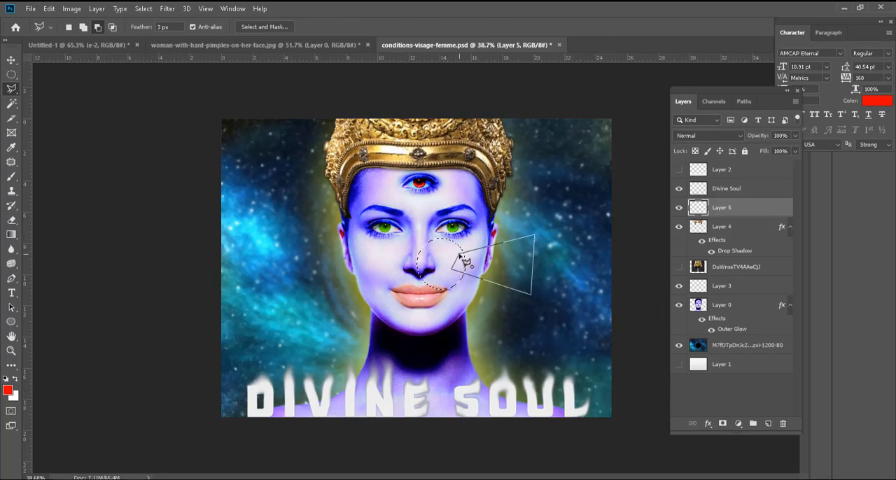
key("Escape")
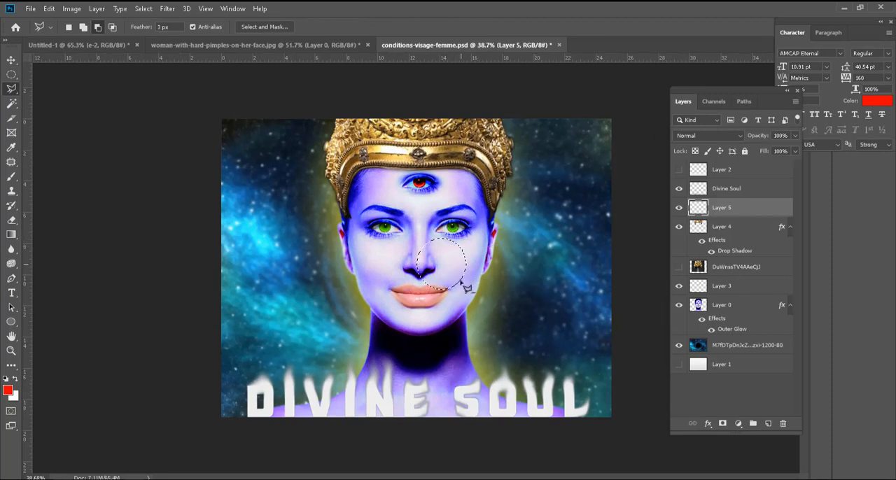
Step: Add two flared arms to the circular selection with the Polygonal Lasso, one reaching right past the face and one up over the forehead
left_click(453, 252)
left_click(532, 238)
left_click(532, 286)
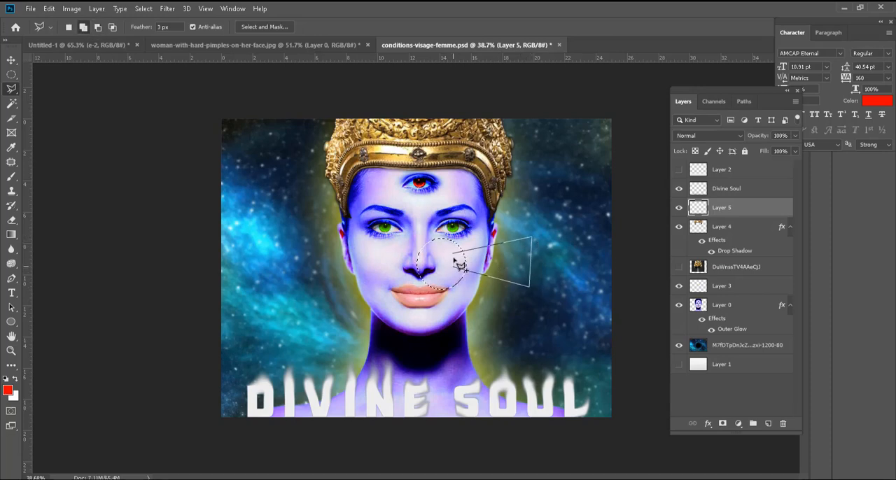
double_click(463, 273)
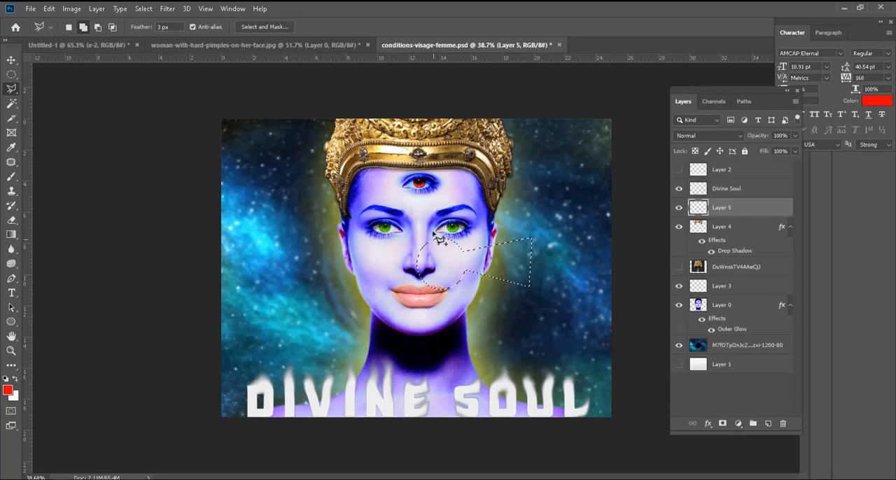
left_click(410, 178)
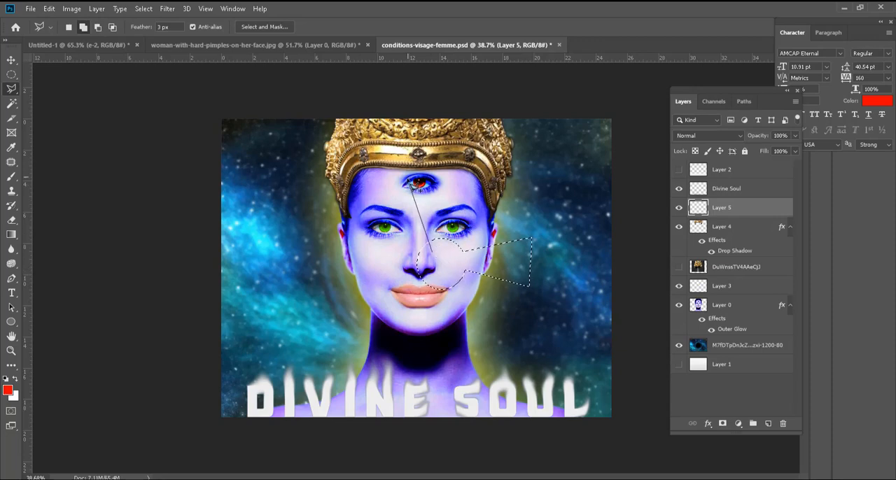
left_click(464, 177)
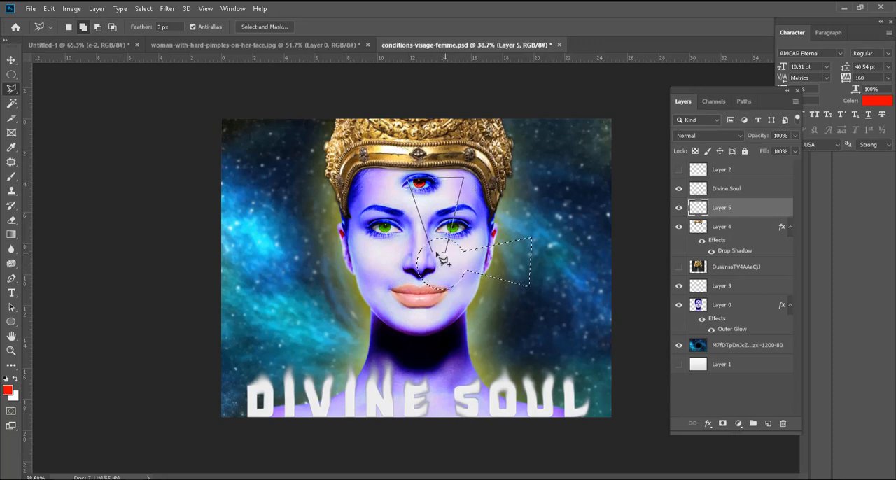
left_click(433, 254)
Step: Add two more flared Polygonal Lasso arms to the selection, one across the left cheek and one down over the neck, completing a cross
left_click(423, 257)
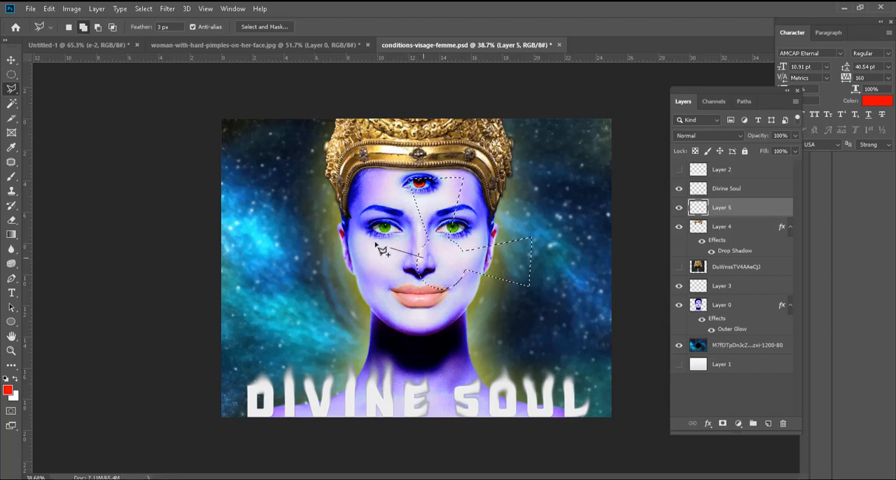
left_click(359, 238)
left_click(366, 299)
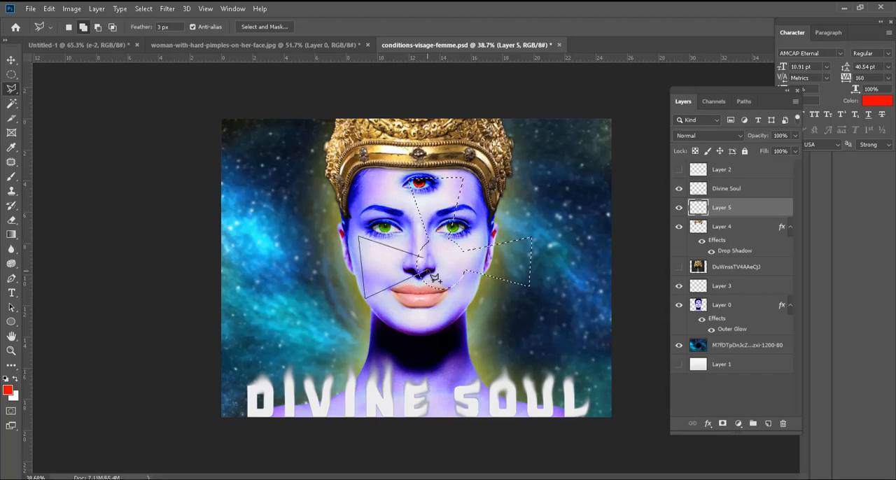
left_click(423, 257)
left_click(439, 283)
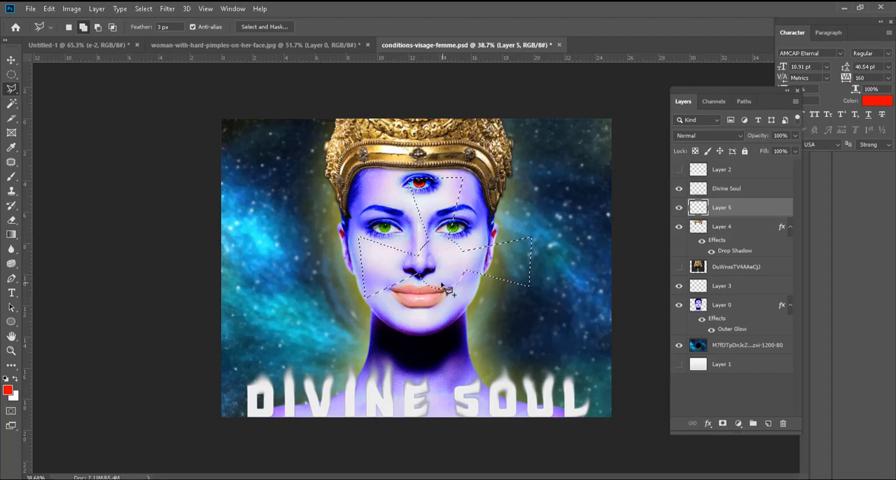
left_click(423, 351)
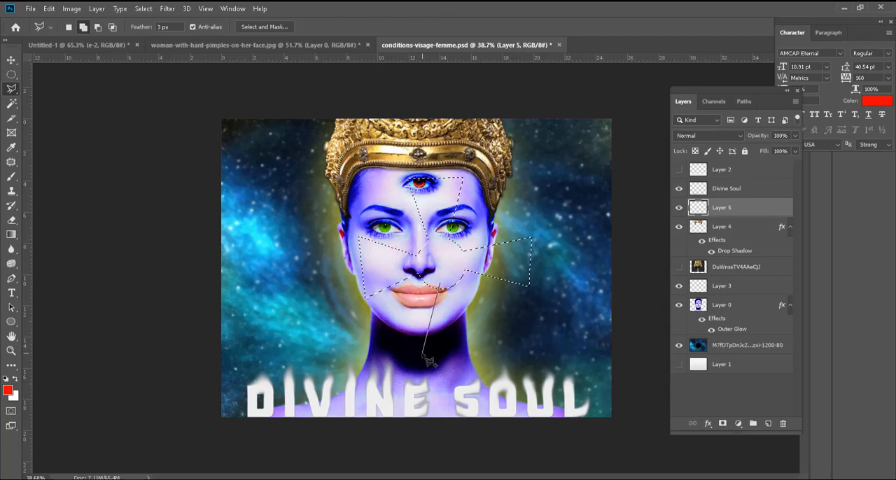
left_click(466, 348)
left_click(450, 285)
left_click(441, 283)
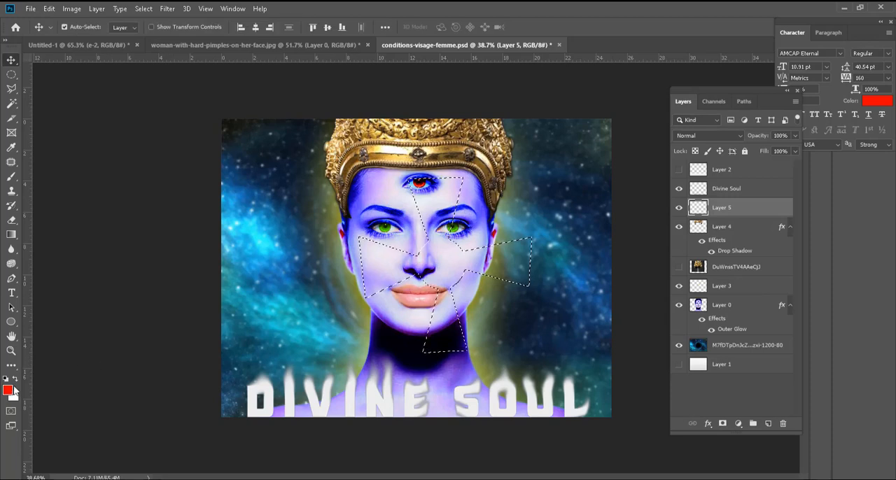
Step: Set the foreground colour to white (ffffff) and fill the cross-shaped selection using a 100 px Brush
key("b")
left_click(9, 392)
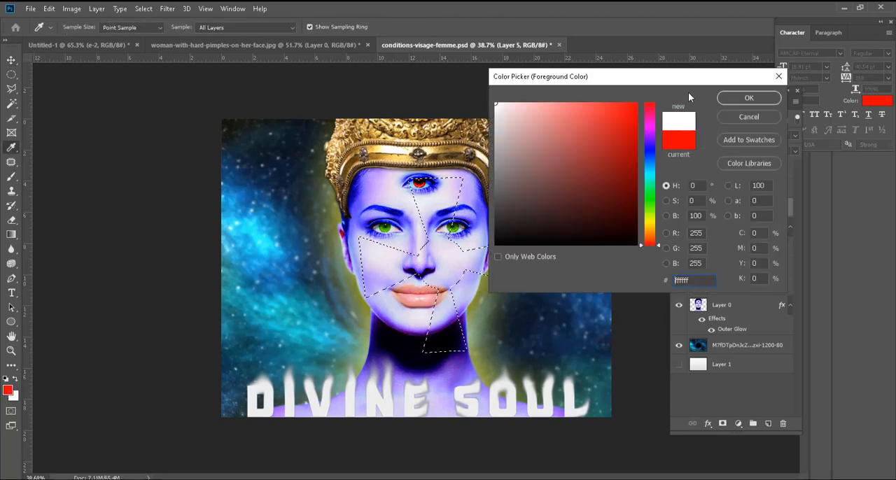
key("Escape")
key("x")
key("bracketright")
key("bracketright")
key("bracketright")
key("bracketright")
key("bracketright")
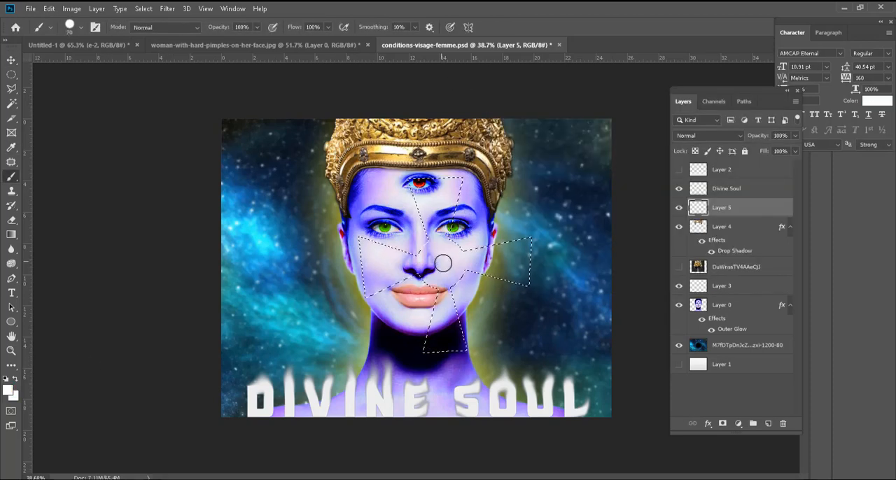
mouse_move(384, 179)
left_mouse_down()
mouse_move(408, 175)
mouse_move(533, 202)
mouse_move(406, 210)
mouse_move(506, 217)
mouse_move(357, 235)
mouse_move(547, 245)
mouse_move(339, 265)
mouse_move(603, 272)
mouse_move(294, 290)
mouse_move(273, 309)
mouse_move(491, 330)
mouse_move(292, 339)
mouse_move(474, 355)
mouse_move(450, 358)
left_mouse_up()
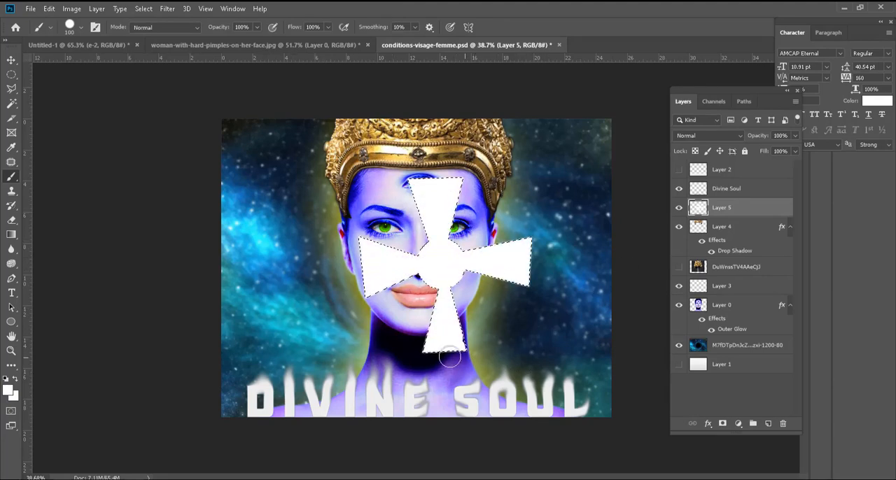
Step: Move the white cross slightly left so it is centred on the face, and clear the selection
left_click(12, 60)
mouse_move(452, 267)
left_mouse_down()
mouse_move(433, 261)
mouse_move(441, 268)
left_mouse_up()
key("ctrl+d")
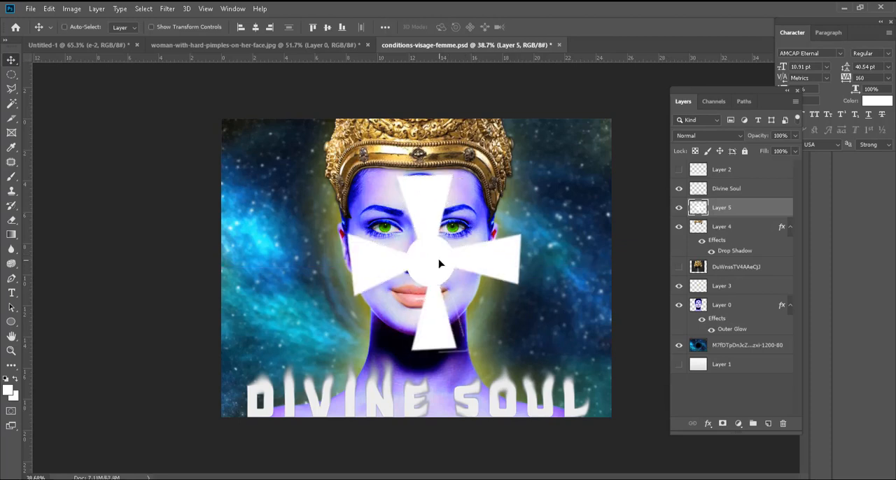
Step: Soften the white cross into a diffuse glow with the Blur filter and a strong Gaussian Blur
left_click(168, 9)
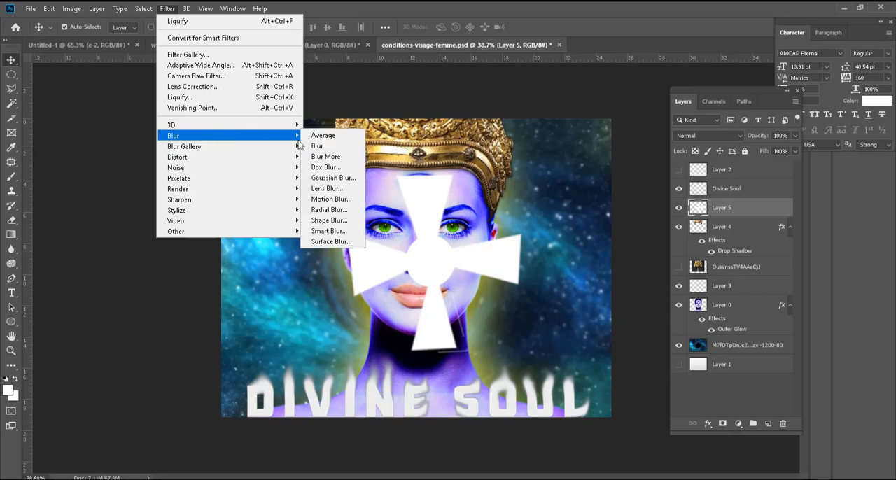
left_click(322, 147)
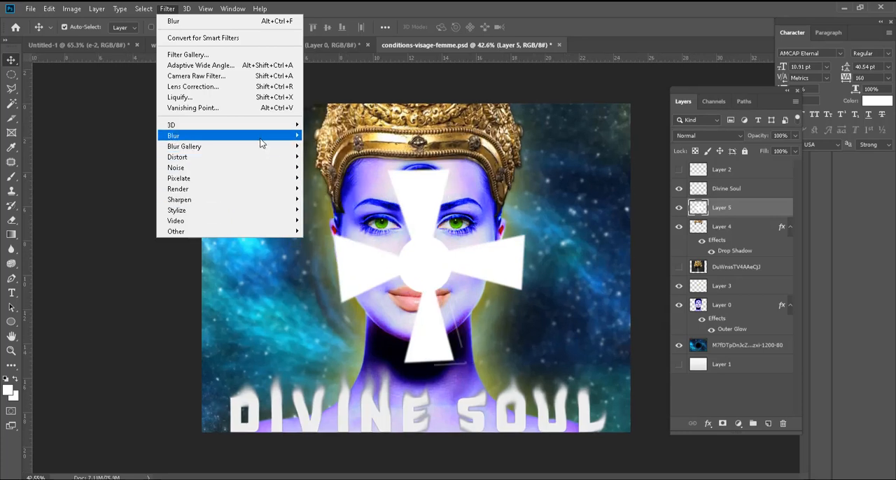
mouse_move(261, 140)
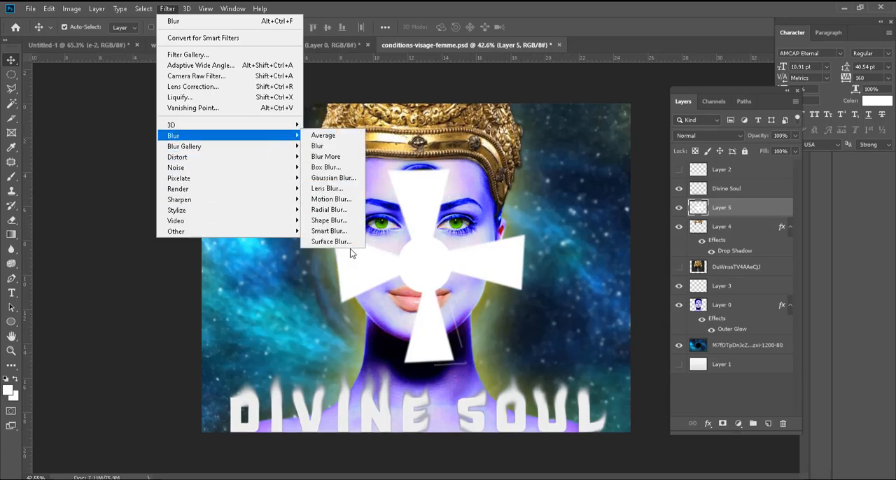
left_click(341, 178)
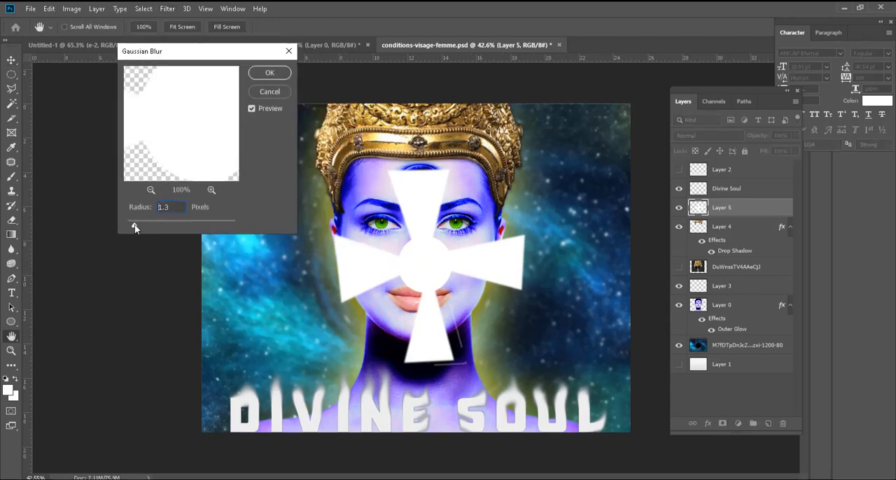
left_click_drag(135, 228, 188, 225)
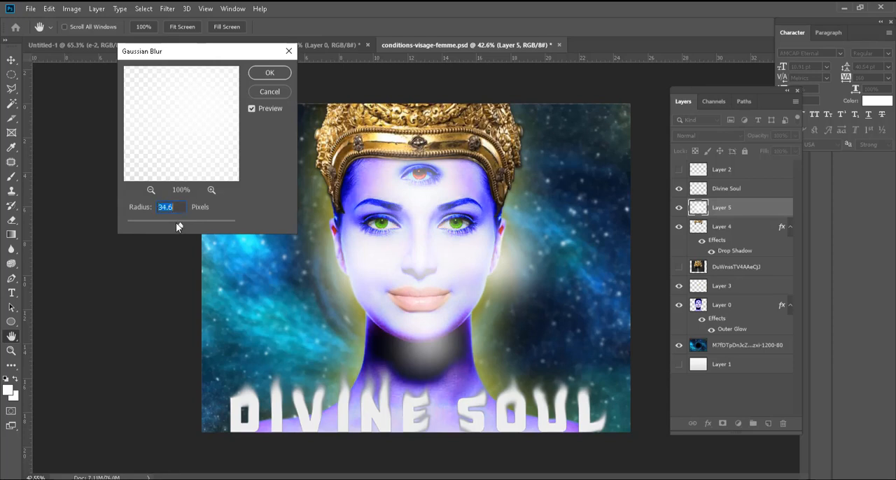
left_click(270, 73)
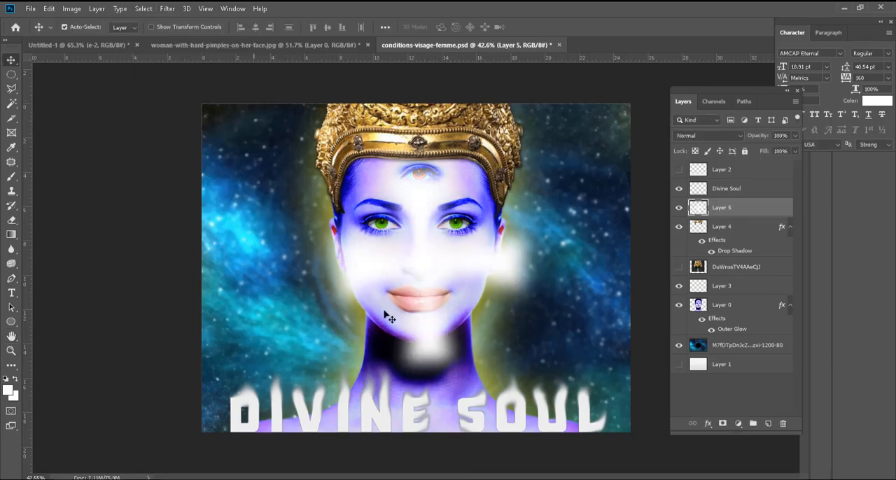
Step: Rotate the blurred cross 45° and centre it over the face
key("ctrl")
key("ctrl+t")
left_click_drag(557, 139, 585, 265)
left_click_drag(421, 259, 413, 260)
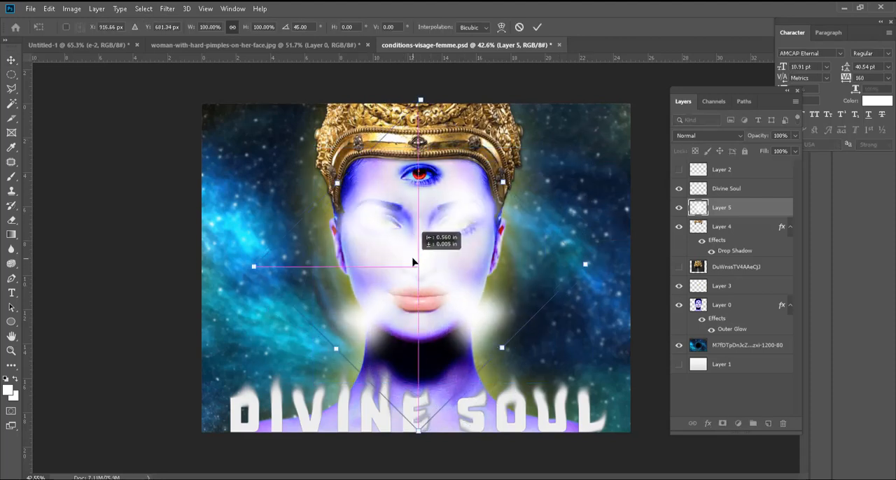
key("Return")
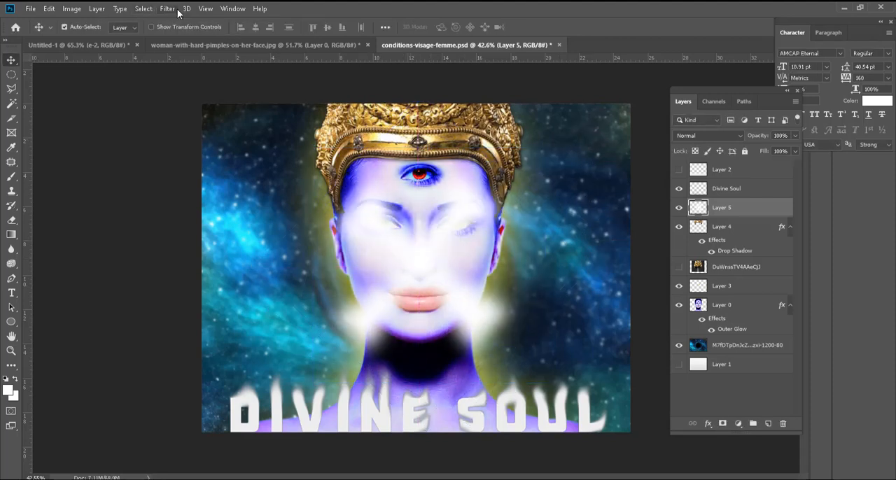
left_click(175, 9)
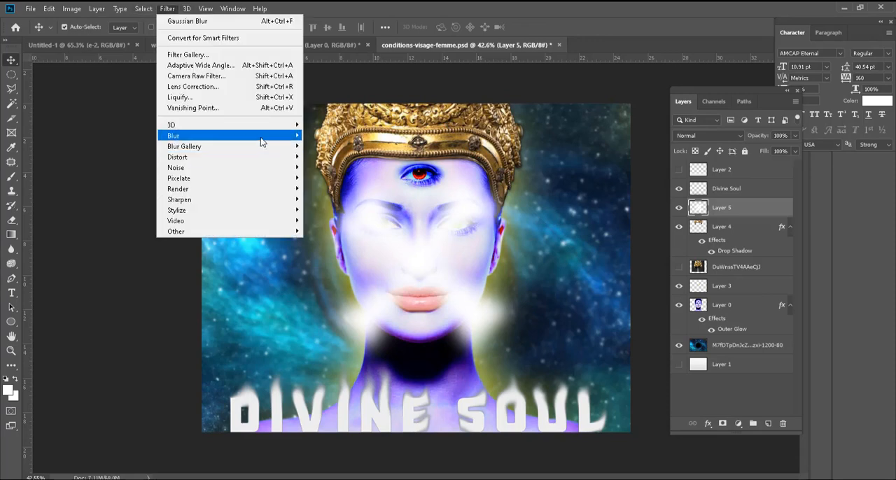
mouse_move(291, 140)
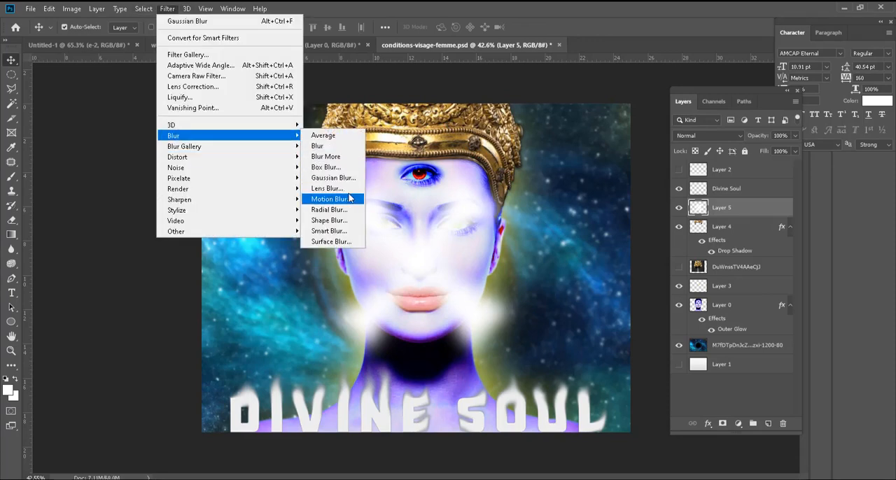
left_click(326, 188)
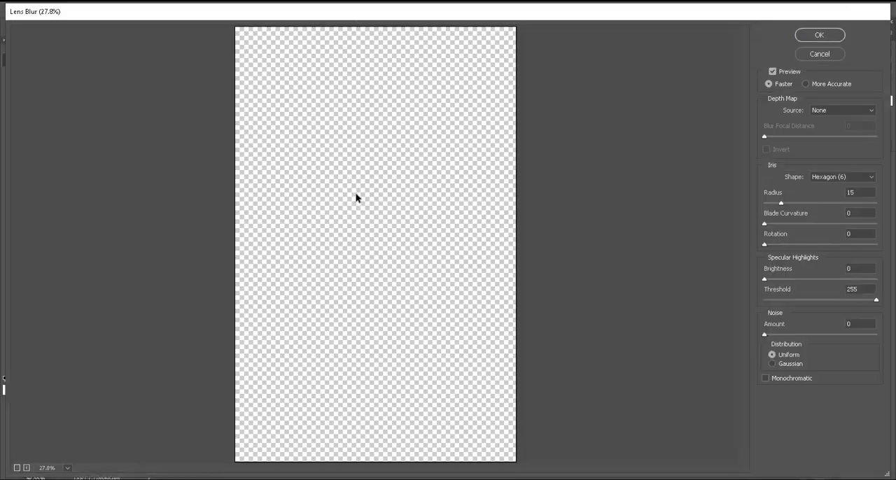
left_click(819, 55)
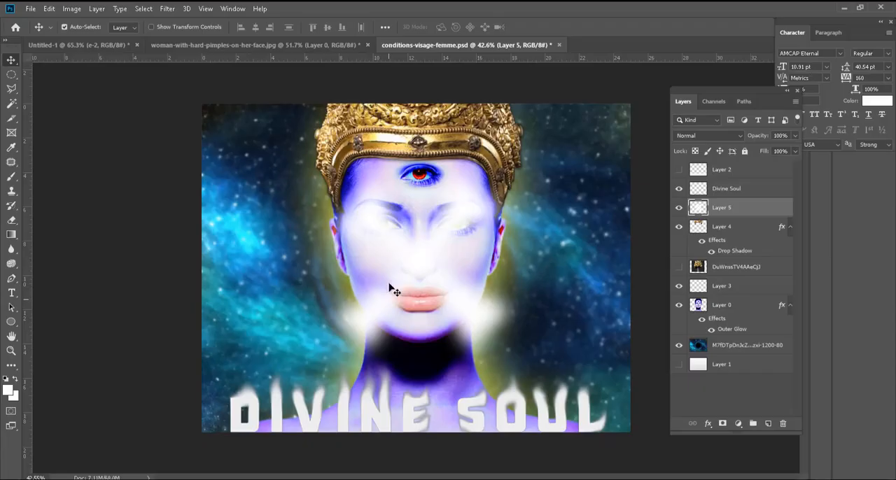
Step: Apply a Radial Blur to the glow with amount 30, Spin method and Good quality
left_click(168, 8)
mouse_move(253, 162)
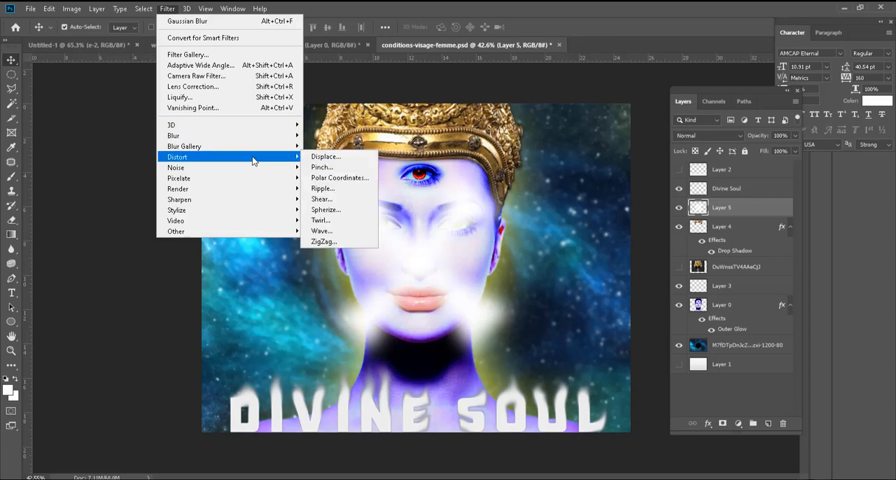
mouse_move(248, 136)
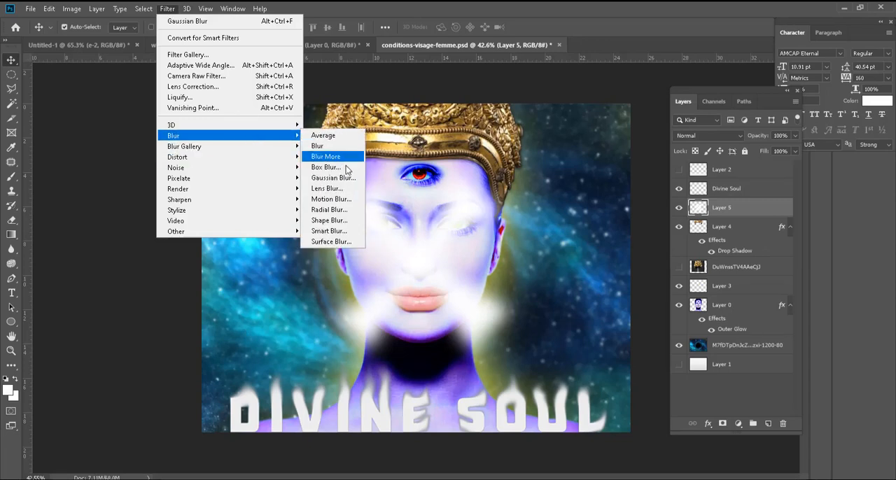
left_click(344, 210)
left_click_drag(511, 115, 690, 84)
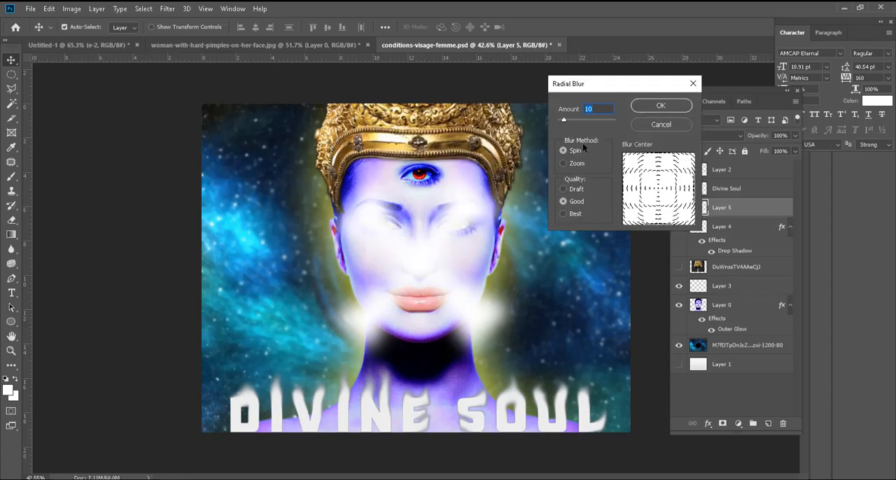
left_click_drag(586, 117, 575, 120)
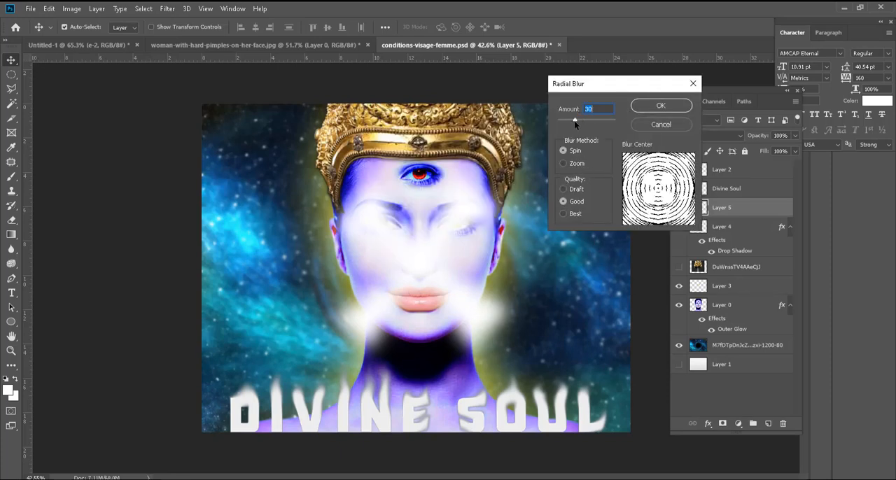
left_click(651, 106)
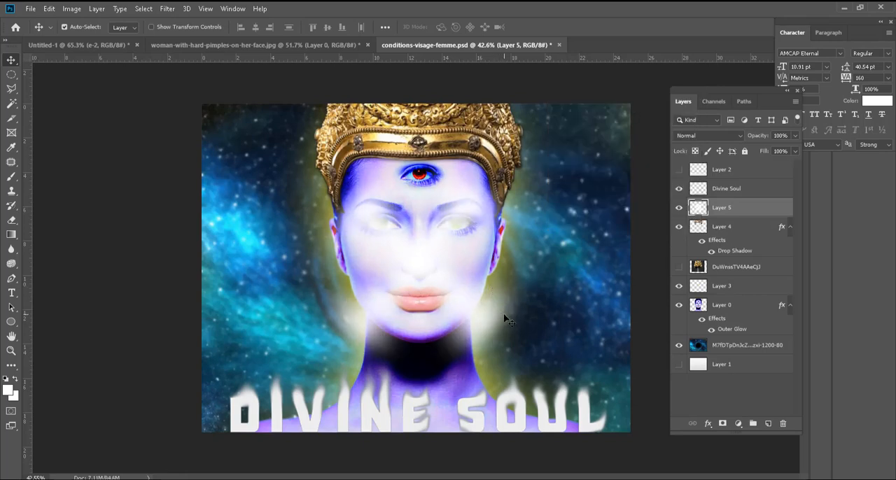
Step: Soften the white glow further with the Shape Blur filter
left_click(167, 8)
mouse_move(175, 135)
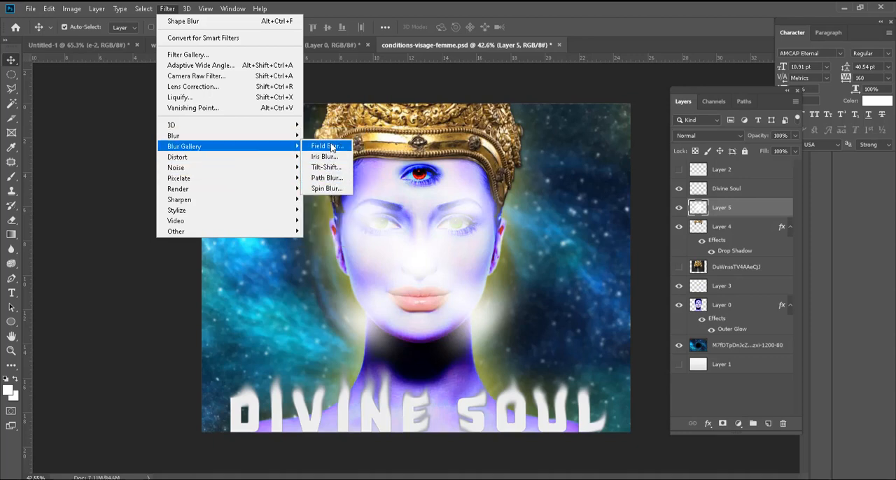
mouse_move(200, 158)
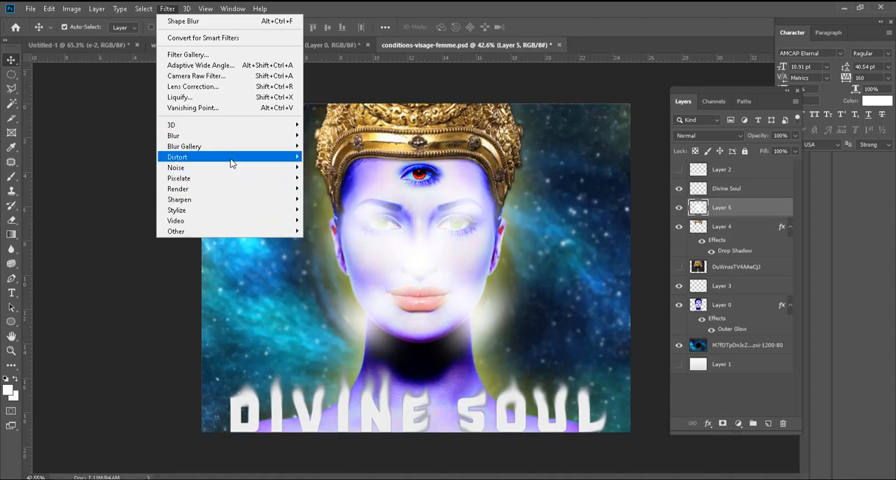
left_click(154, 319)
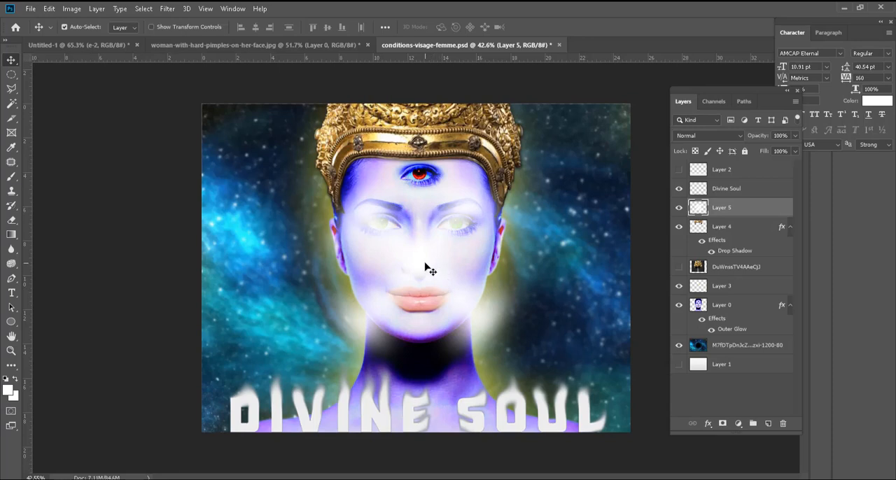
Step: Move the glow layer (Layer 5) beneath the woman's portrait layer, directly above the galaxy background
left_click_drag(716, 266, 704, 336)
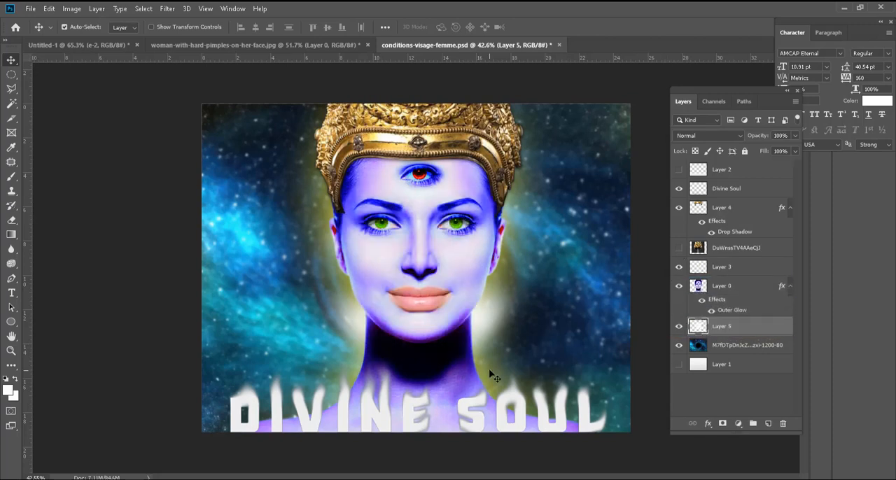
key("ctrl+t")
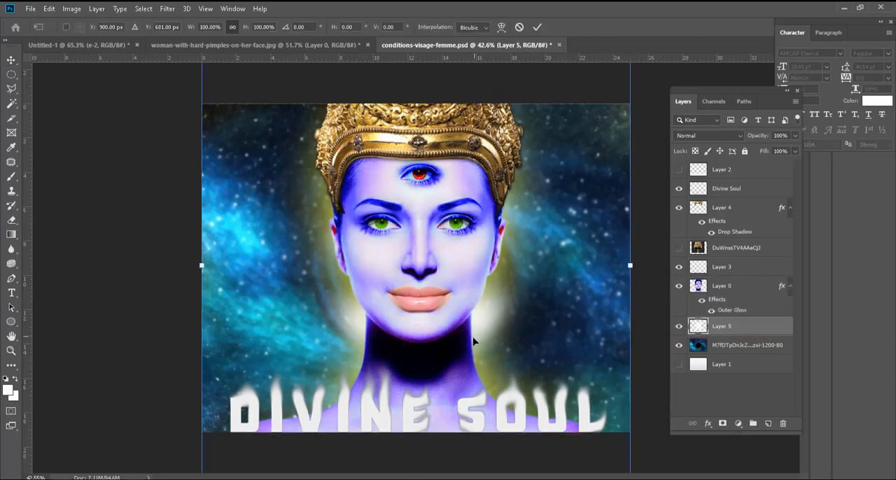
left_click(700, 327)
scroll(455, 313, "down", 5)
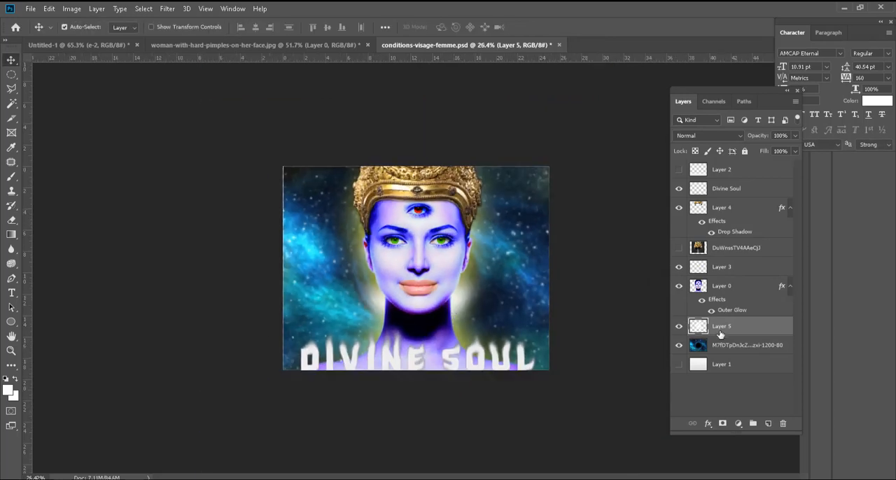
Step: Enlarge the glow to about 137.72% with Free Transform and reposition it behind the woman's head
left_click(468, 322)
key("ctrl+t")
scroll(481, 350, "down", 2)
left_click_drag(517, 423, 554, 476)
left_click_drag(492, 379, 472, 334)
left_click_drag(534, 434, 572, 478)
left_click_drag(470, 390, 452, 360)
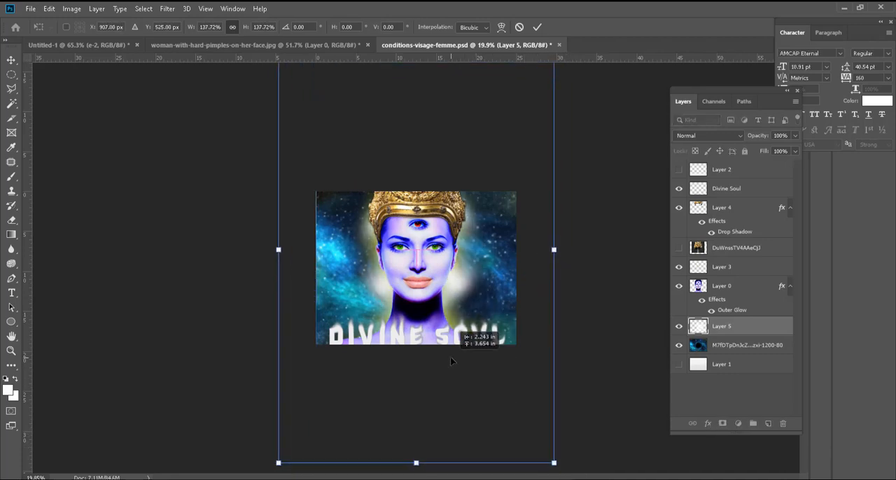
key("Return")
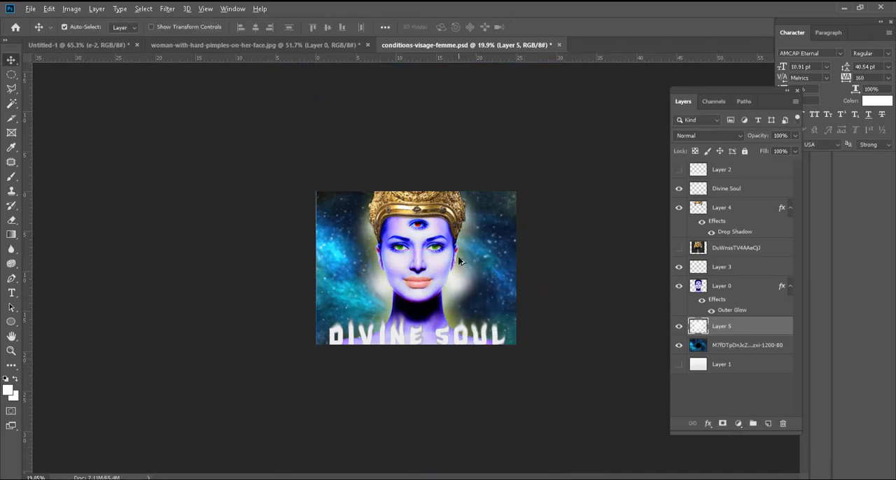
scroll(448, 365, "up", 3)
scroll(374, 293, "down", 1)
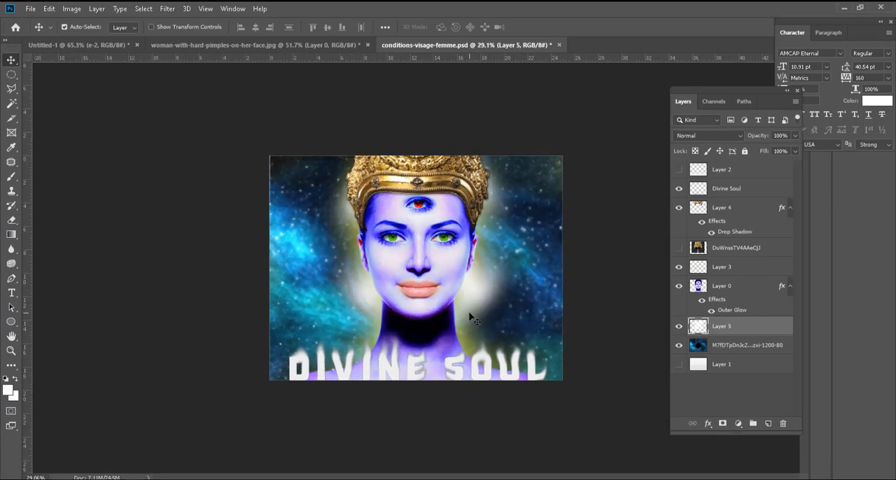
key("alt+d")
left_click(710, 390)
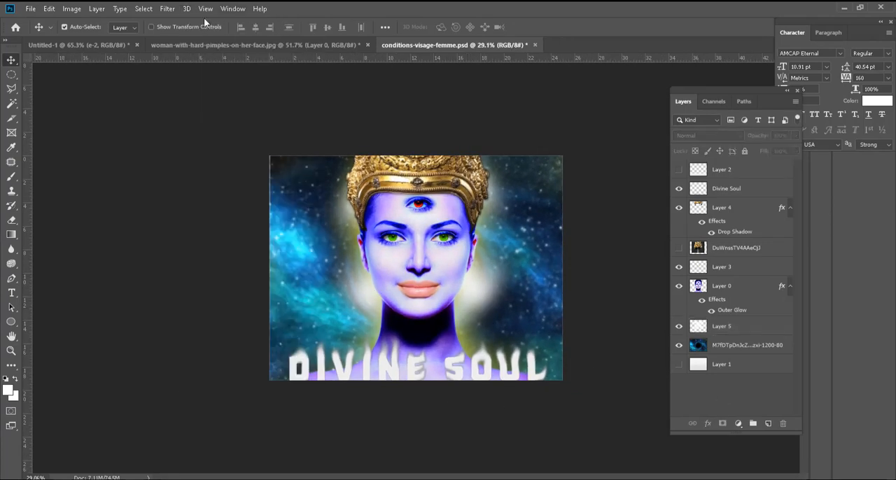
left_click(167, 9)
left_click(738, 326)
left_click(738, 325)
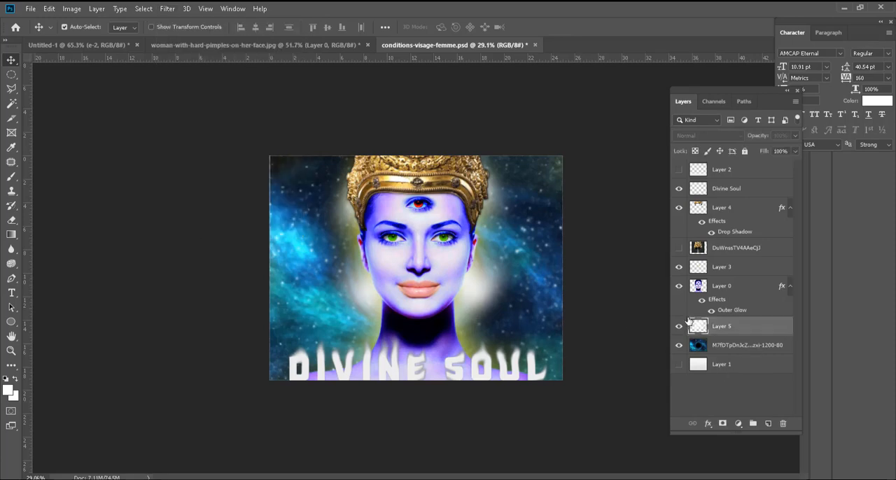
left_click(167, 10)
mouse_move(245, 162)
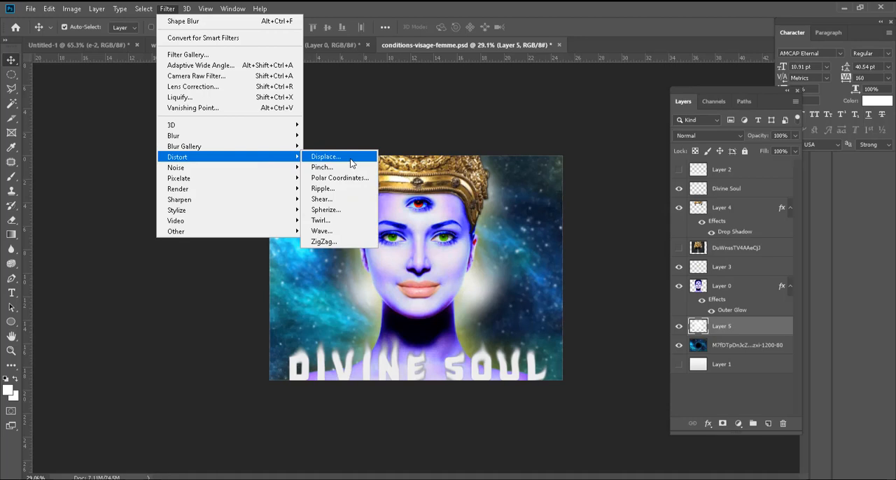
left_click(394, 215)
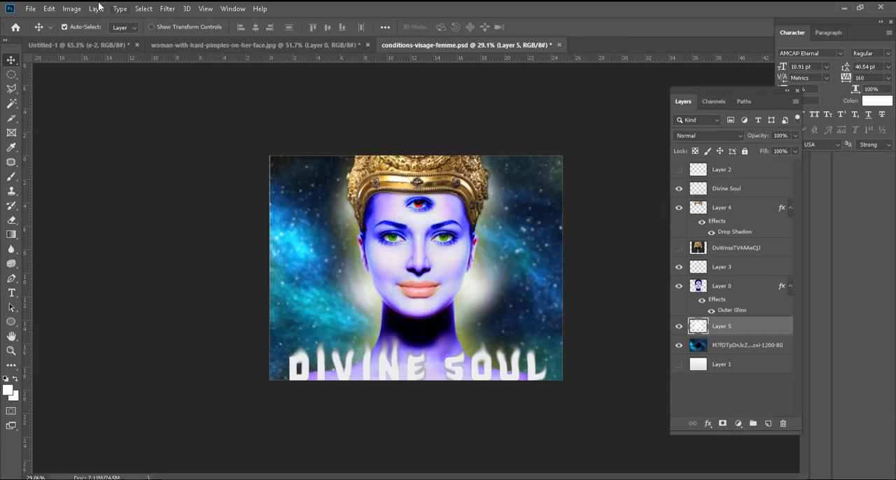
Step: Try to apply the Flame render filter to the glow layer
left_click(167, 9)
mouse_move(259, 163)
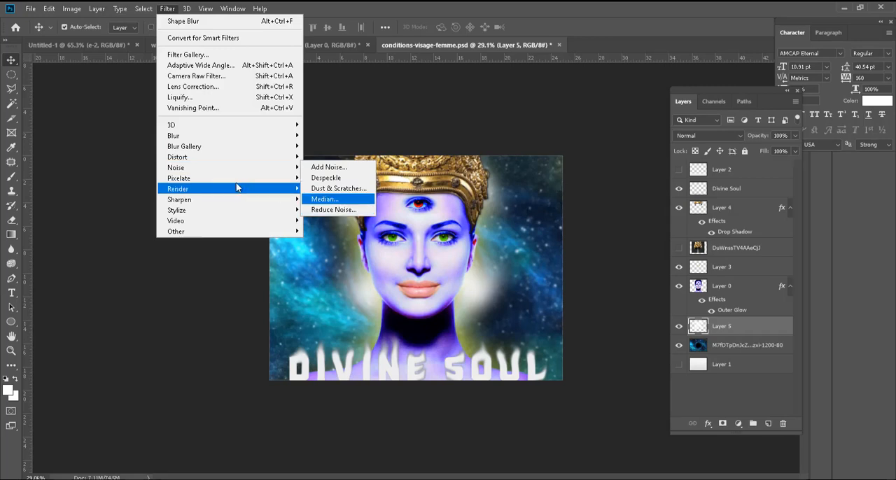
mouse_move(226, 184)
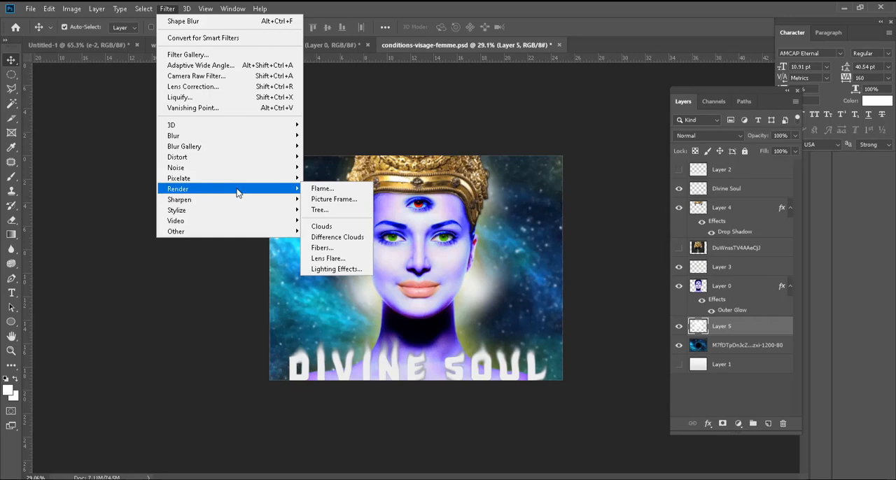
left_click(348, 191)
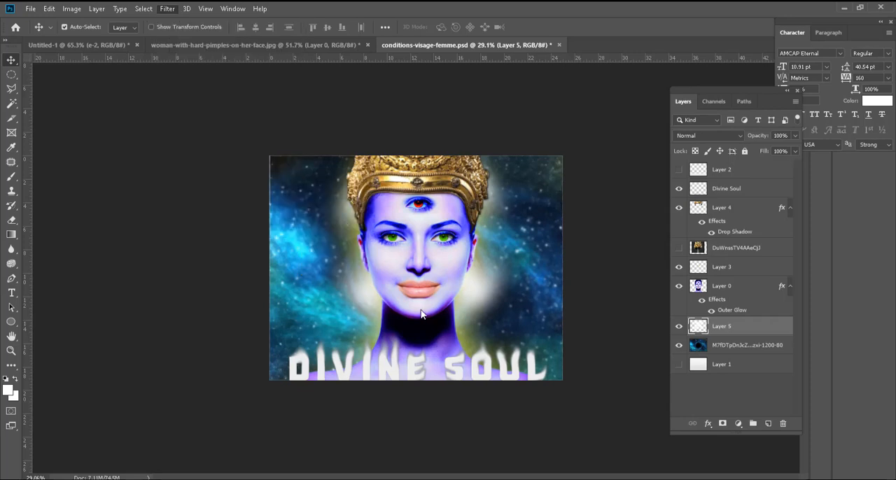
left_click(449, 188)
scroll(542, 285, "up", 2)
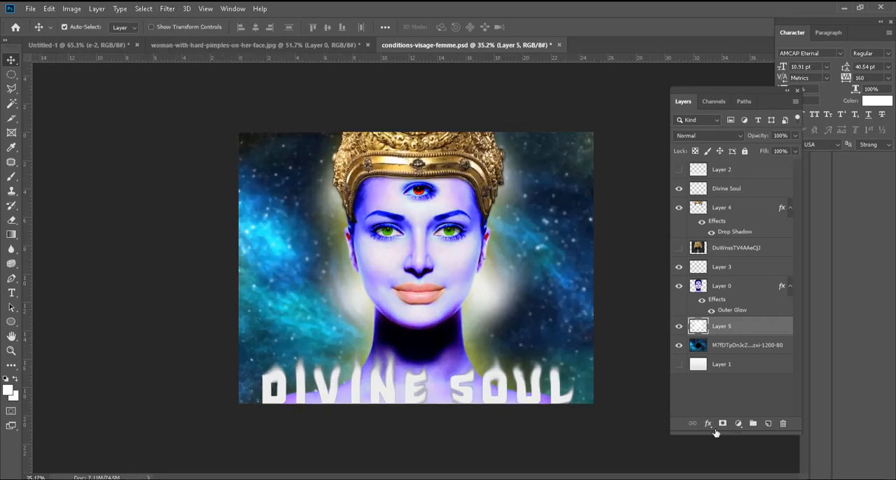
Step: Add a new layer above the glow layer and set up a Picture Frame render with margin 6 and size 26
left_click(768, 423)
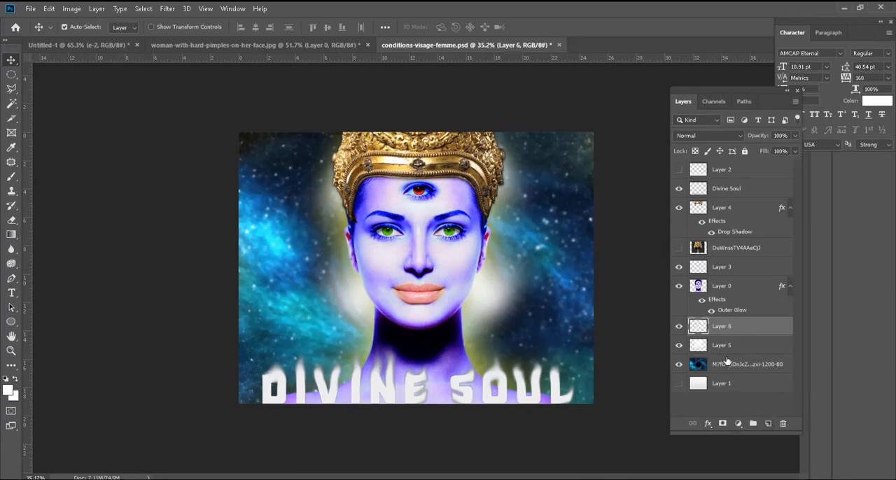
left_click(170, 9)
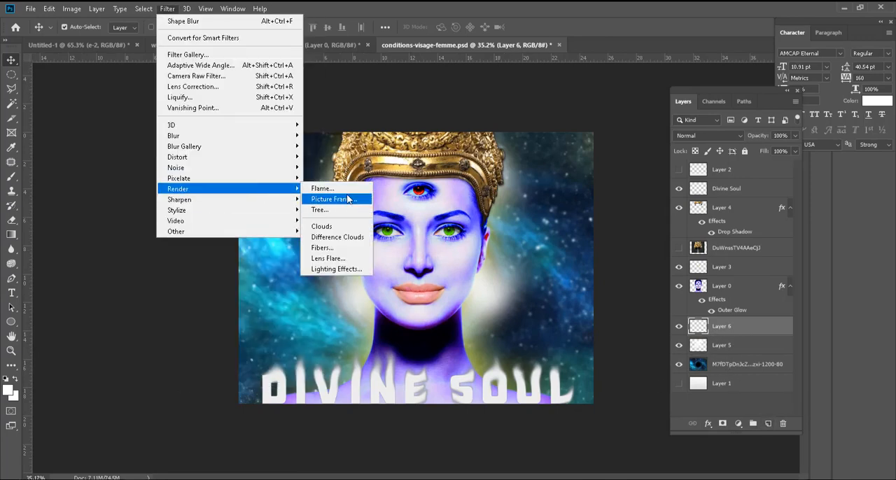
left_click(347, 199)
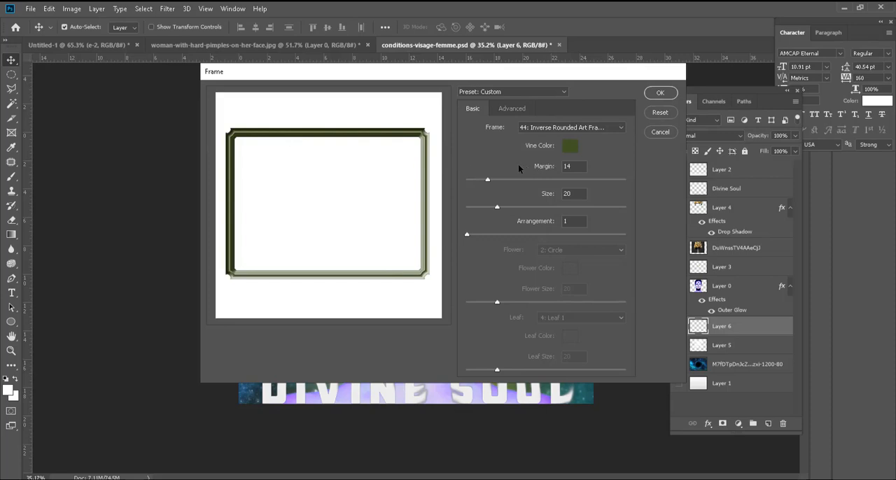
mouse_move(488, 181)
left_mouse_down()
mouse_move(531, 184)
mouse_move(475, 183)
left_mouse_up()
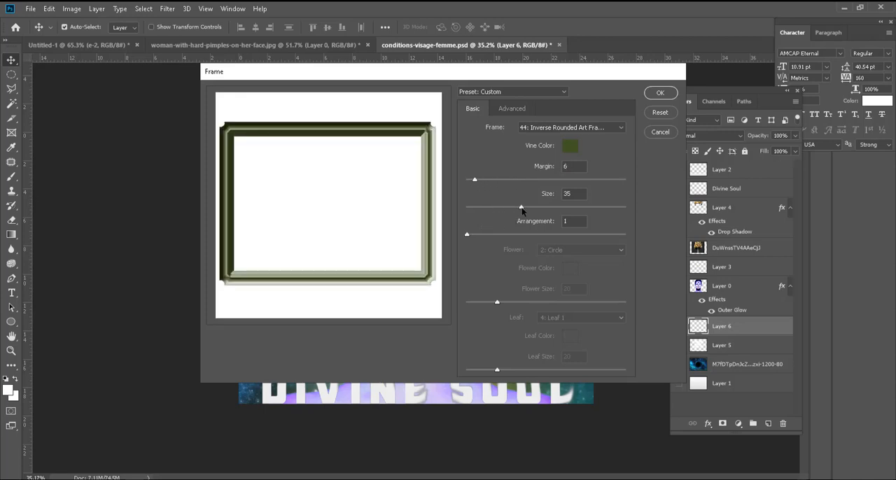
left_click_drag(526, 211, 510, 210)
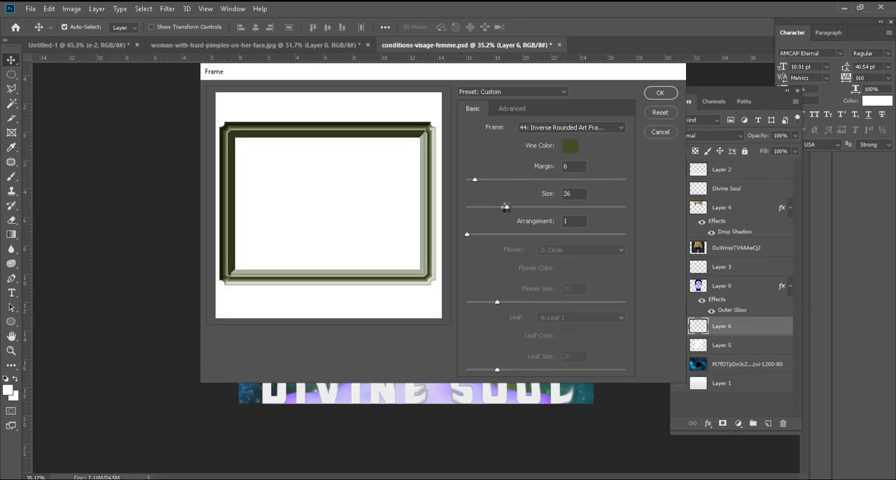
Step: Set the frame's vine color to brown (RGB 98, 54, 21) and its arrangement to 12, and render the frame
left_click(572, 146)
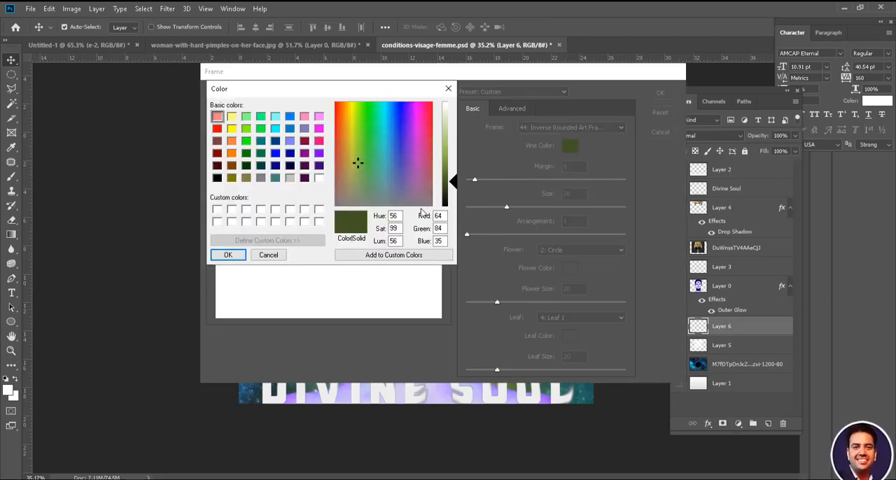
left_click_drag(360, 163, 342, 139)
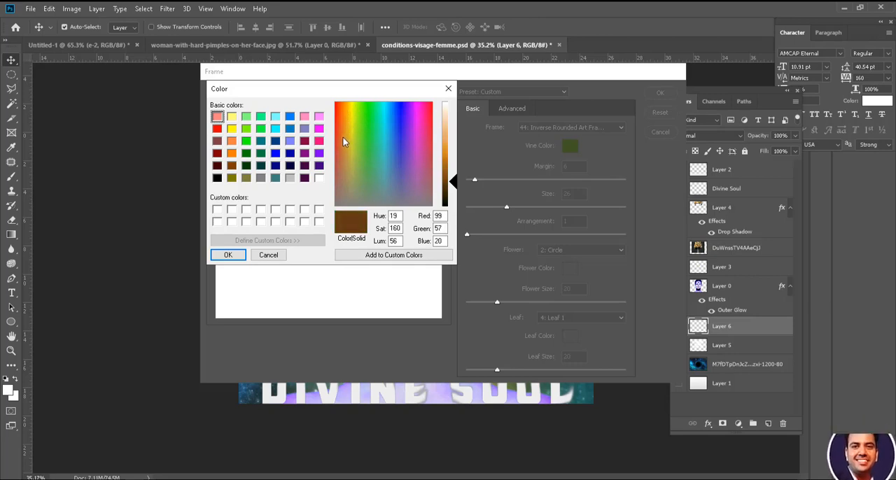
left_click(229, 255)
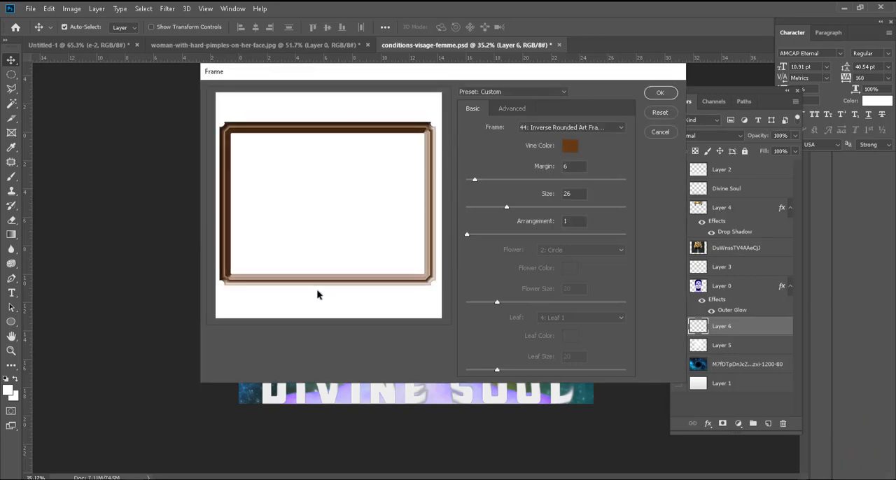
left_click_drag(467, 235, 566, 237)
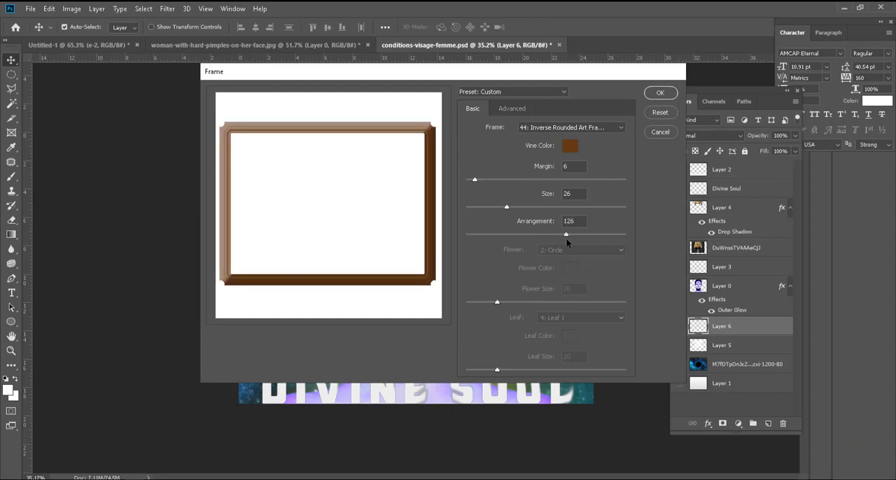
left_click(475, 236)
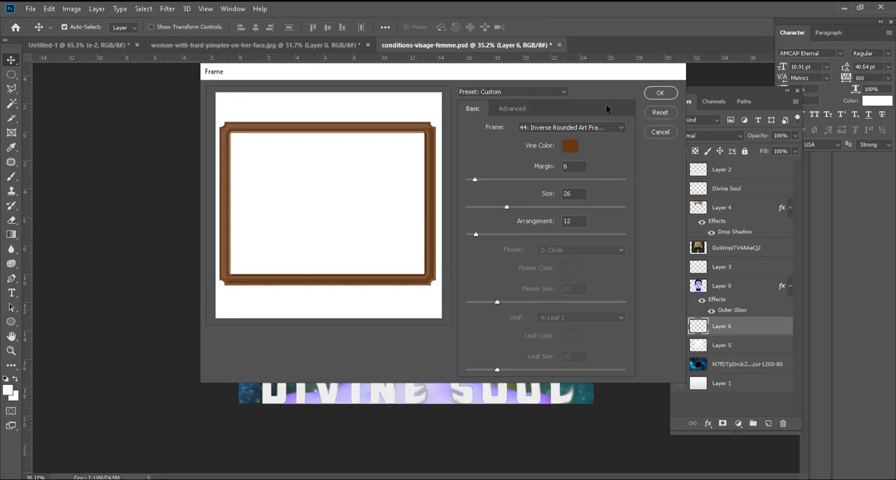
left_click(661, 93)
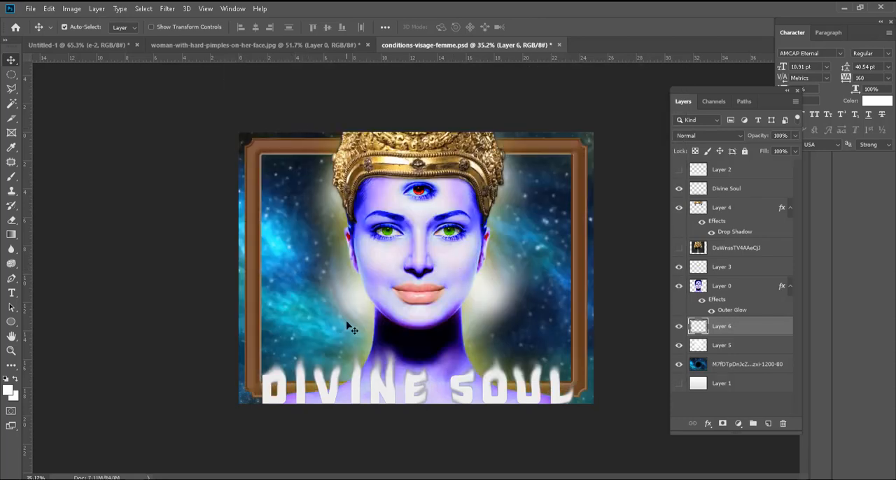
Step: Move the frame layer above the Divine Soul layer, delete it, and toggle the Divine Soul text off and on
left_click_drag(704, 330, 701, 179)
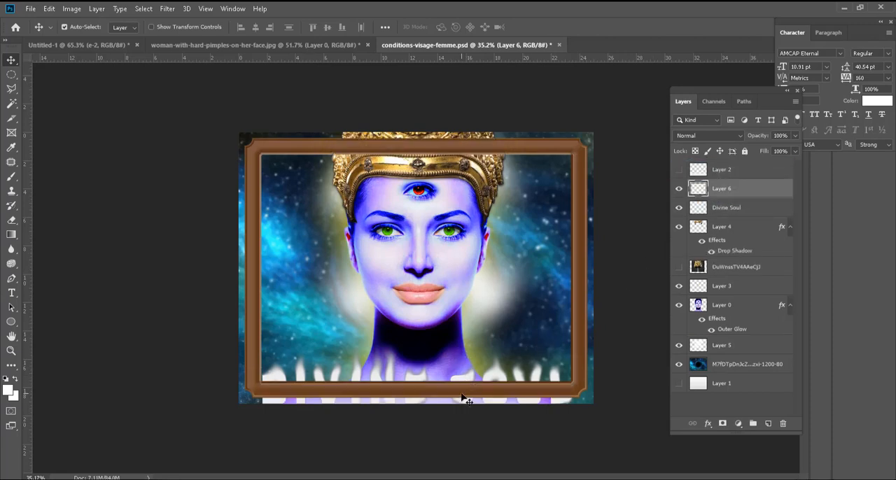
key("Delete")
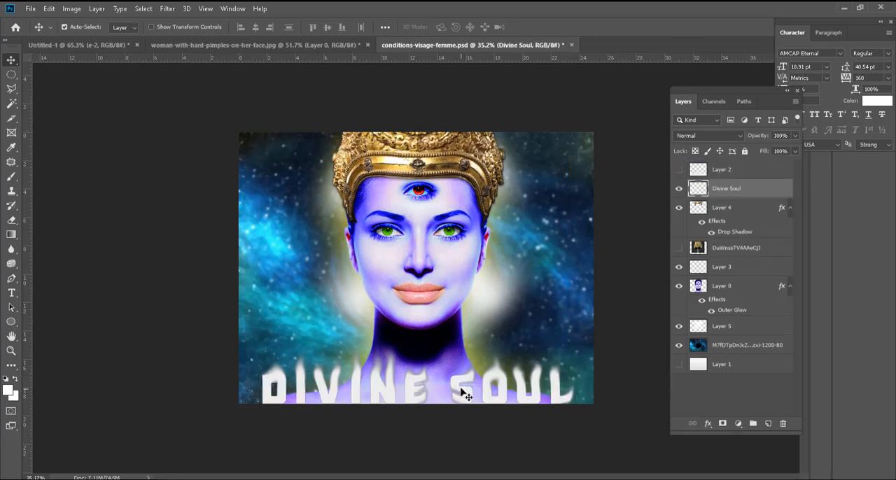
left_click(680, 190)
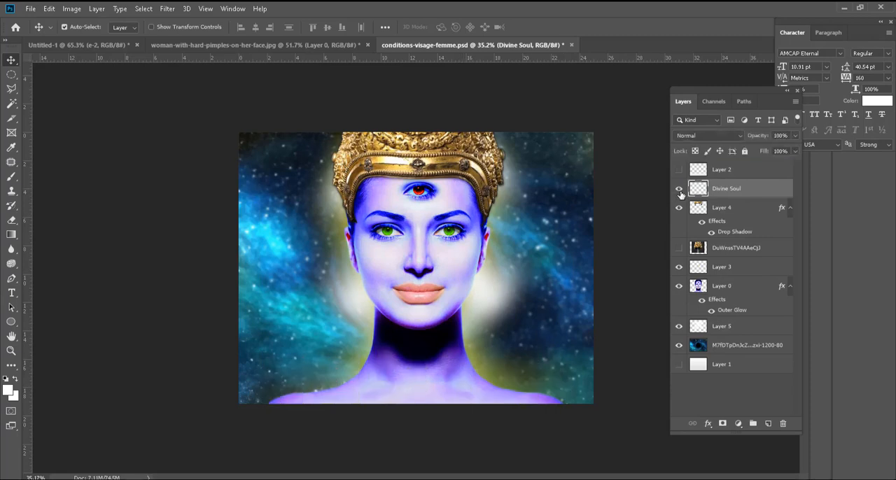
left_click(680, 189)
Step: Add a new empty layer above Divine Soul and try to apply the Lighting Effects filter to it
left_click(768, 424)
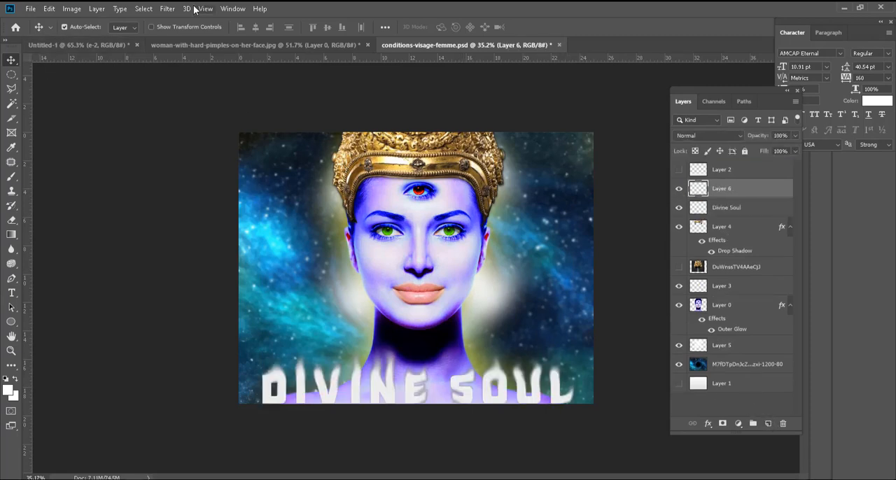
left_click(168, 9)
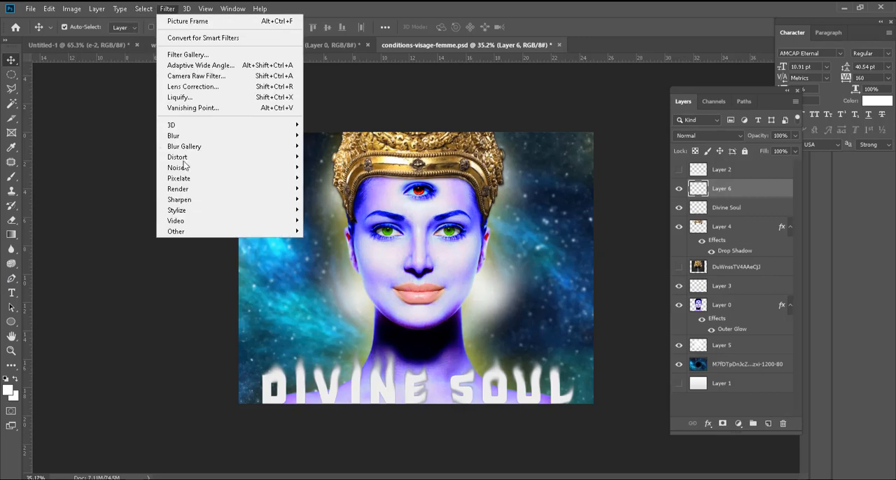
mouse_move(300, 193)
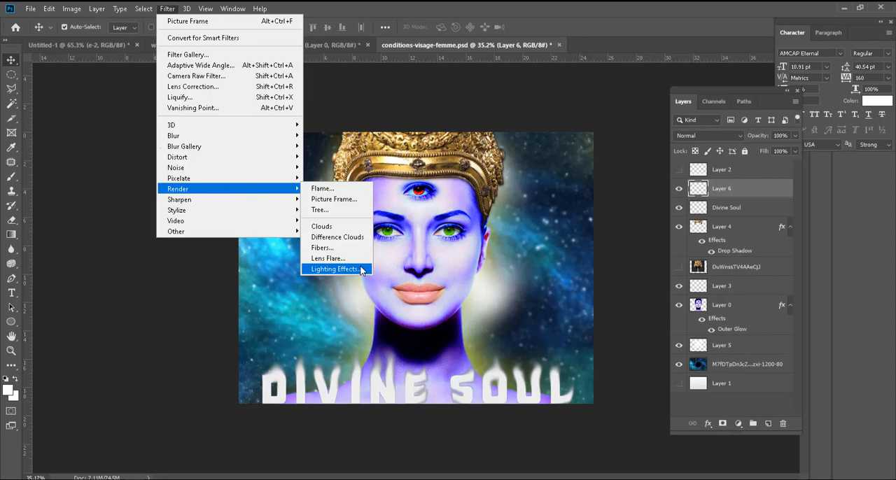
left_click(335, 268)
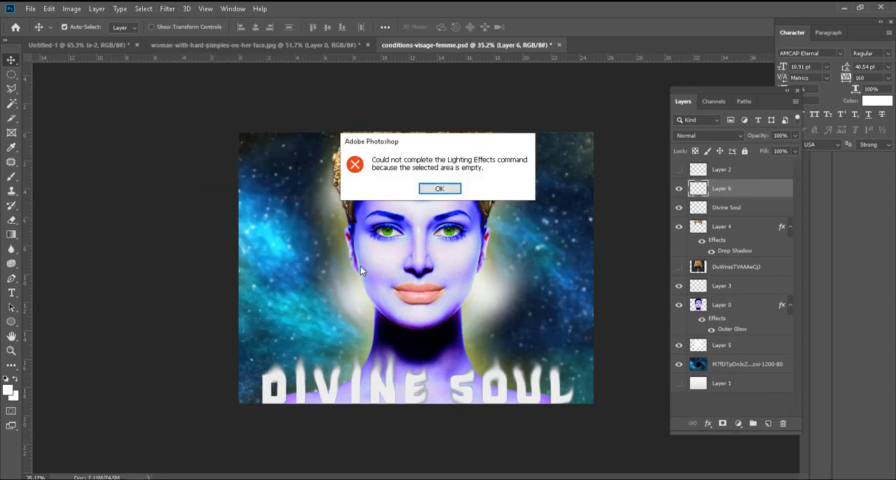
left_click(440, 189)
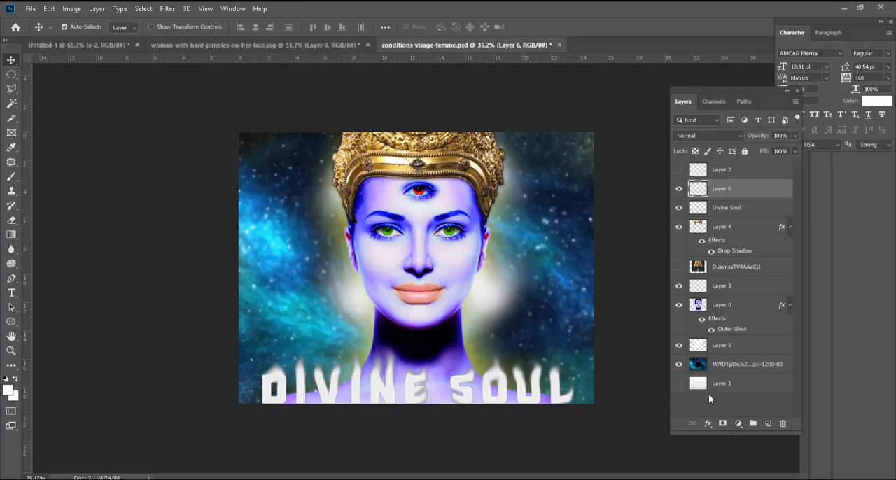
Step: Start Lighting Effects on the galaxy background layer, move the spot light to the right of the woman's head, and set its intensity to 100
left_click(702, 365)
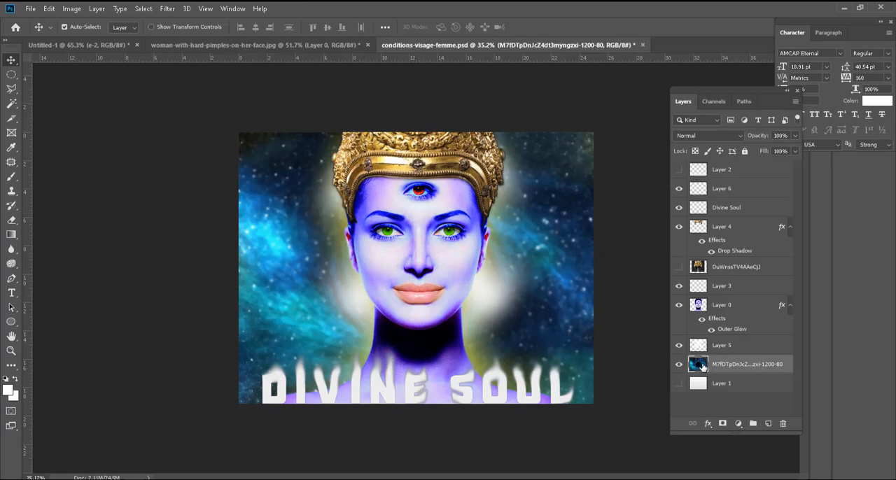
left_click(168, 9)
mouse_move(234, 190)
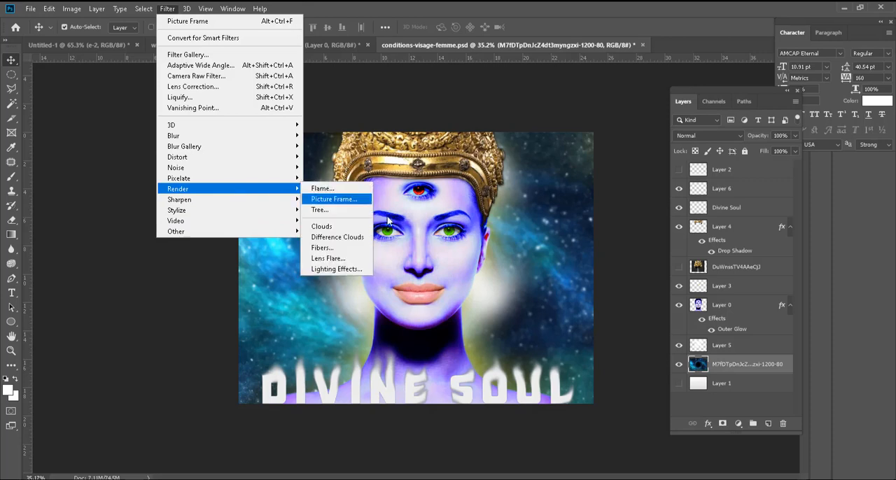
left_click(336, 269)
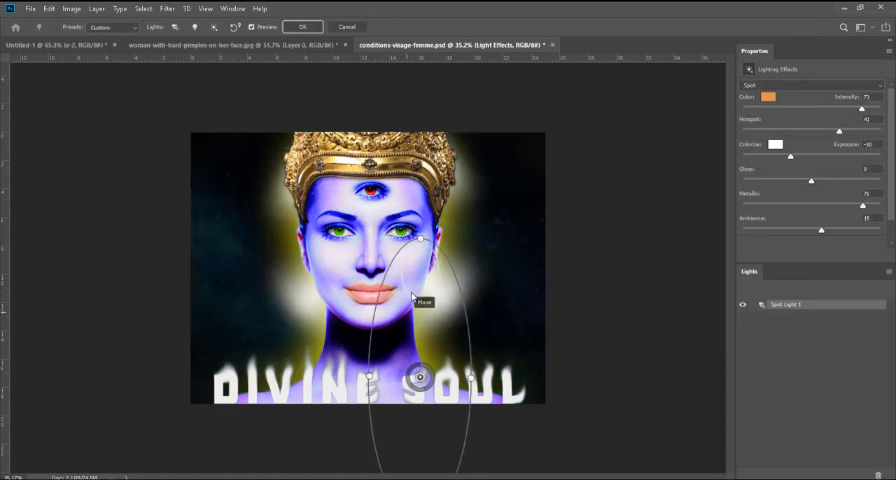
left_click_drag(432, 231, 511, 164)
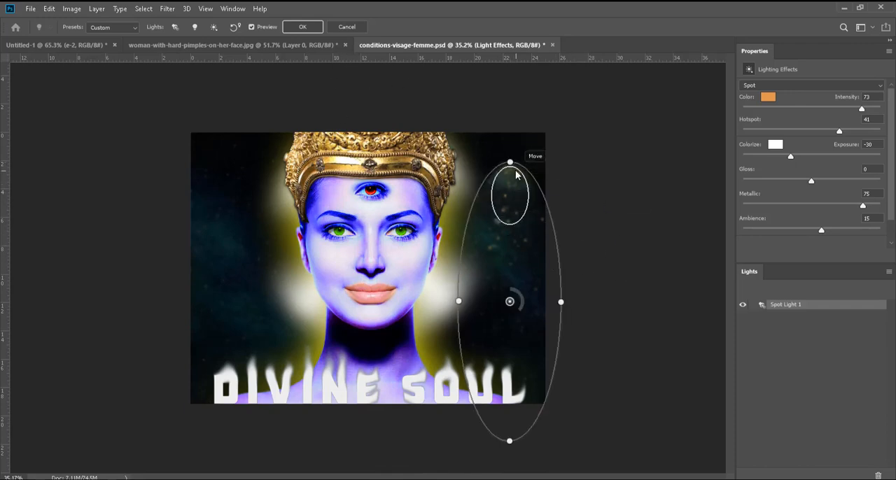
mouse_move(510, 162)
left_mouse_down()
mouse_move(514, 143)
mouse_move(510, 276)
mouse_move(512, 164)
left_mouse_up()
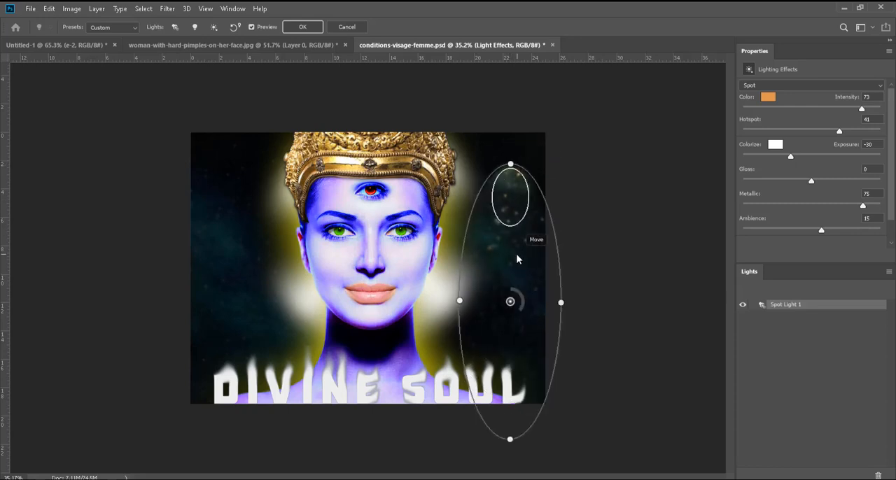
mouse_move(510, 302)
left_mouse_down()
mouse_move(511, 266)
mouse_move(518, 290)
left_mouse_up()
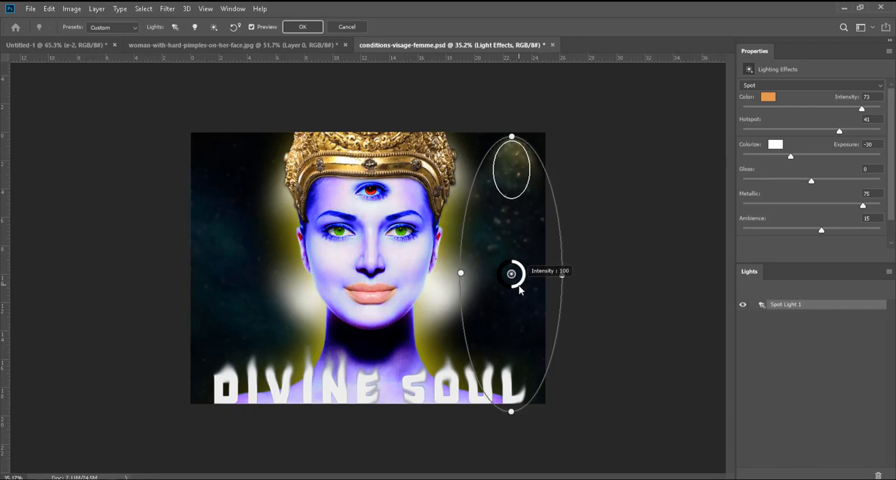
Step: Widen the spot light's ellipse, center it on the woman's nose, and reshape it into a near circle around her head
mouse_move(515, 191)
left_mouse_down()
mouse_move(514, 240)
mouse_move(516, 193)
left_mouse_up()
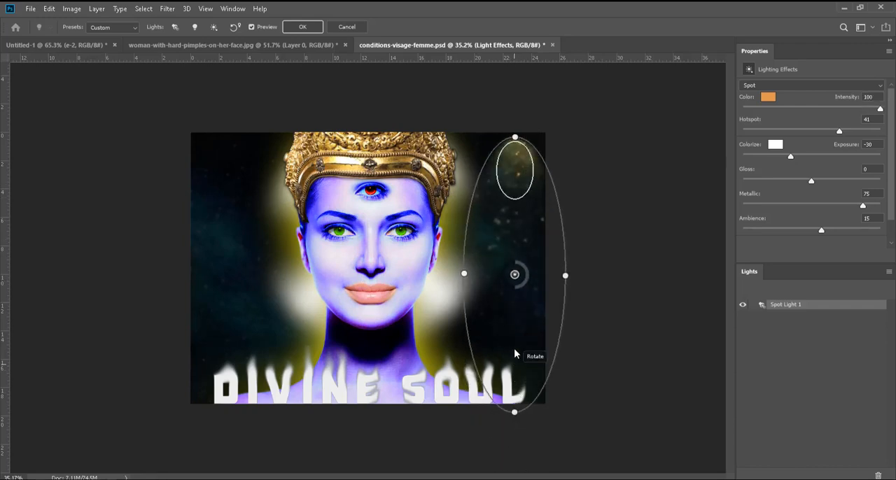
mouse_move(514, 353)
left_mouse_down()
mouse_move(502, 343)
mouse_move(486, 360)
mouse_move(513, 338)
left_mouse_up()
left_click_drag(566, 280, 595, 273)
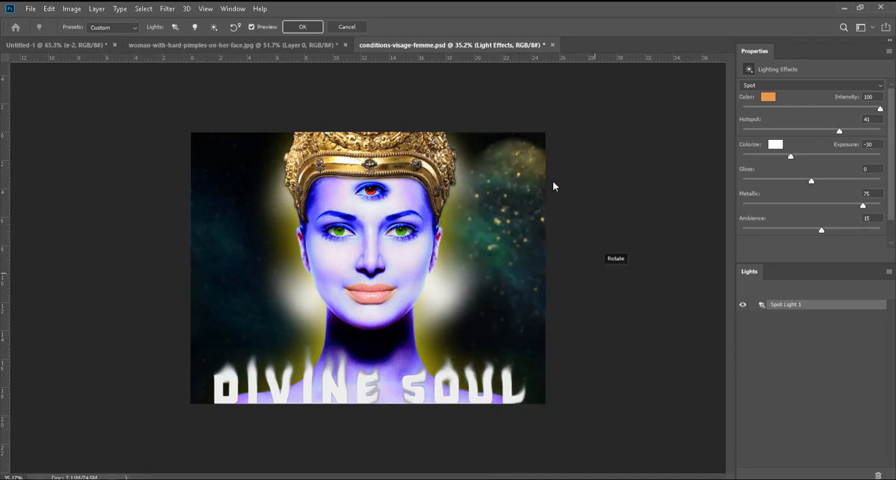
mouse_move(514, 140)
left_mouse_down()
mouse_move(490, 144)
mouse_move(524, 141)
left_mouse_up()
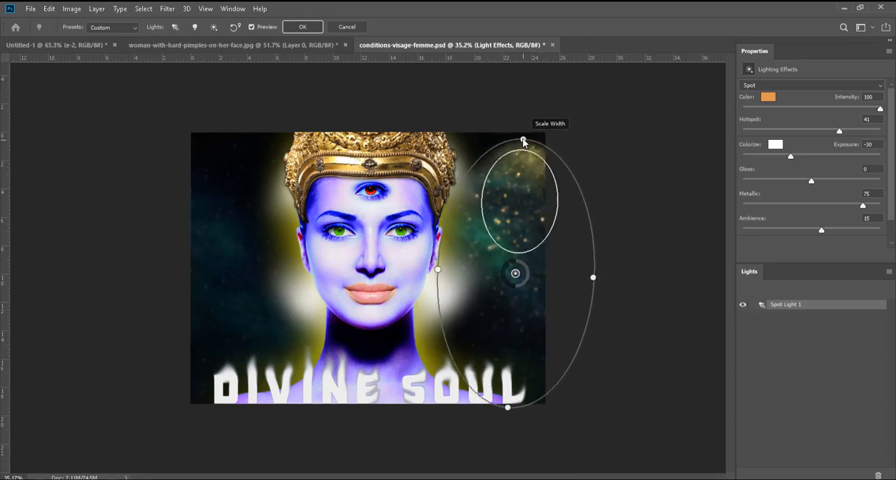
left_click_drag(515, 273, 371, 258)
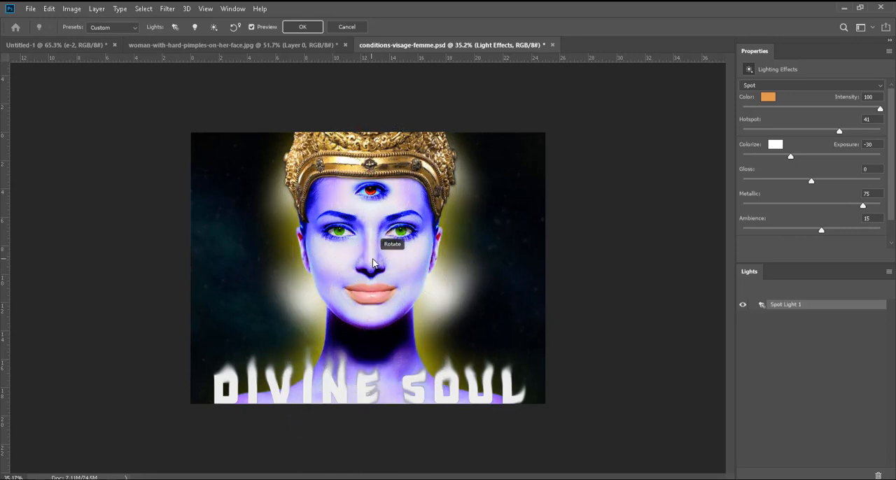
left_click_drag(454, 259, 507, 255)
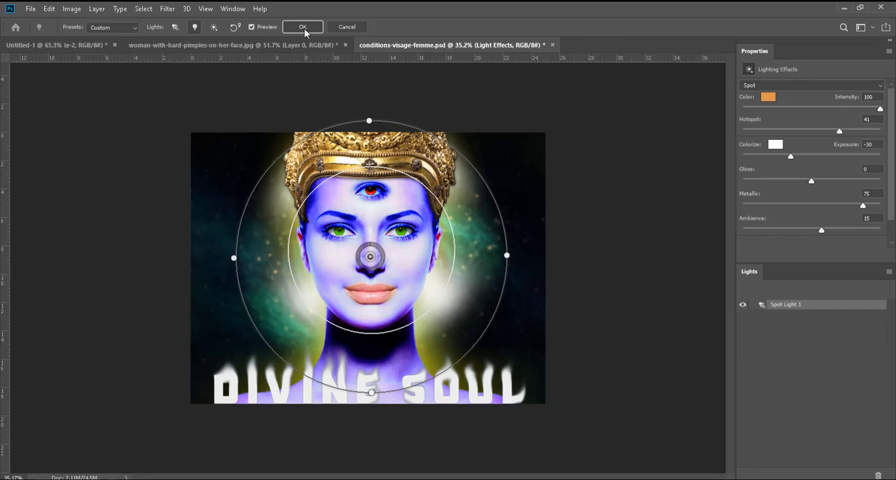
Step: Add a point light and a second spot light, moving the second spot light toward the lower right of the galaxy background
left_click(195, 26)
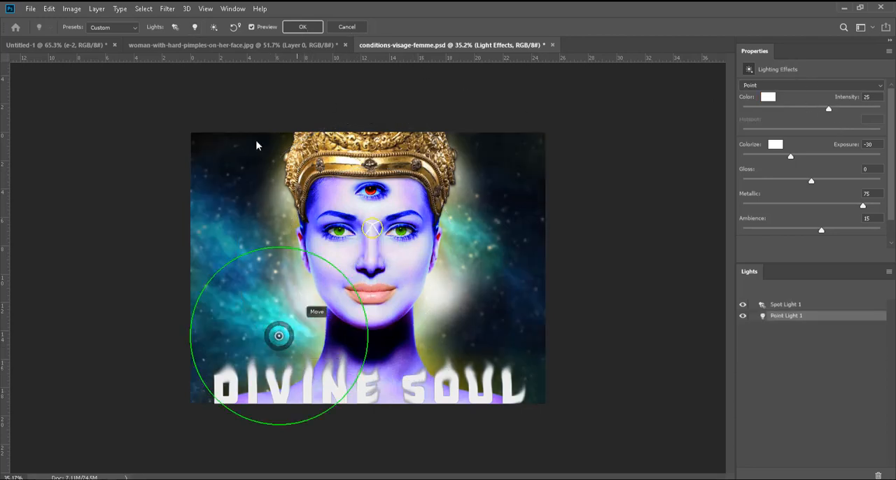
left_click(176, 28)
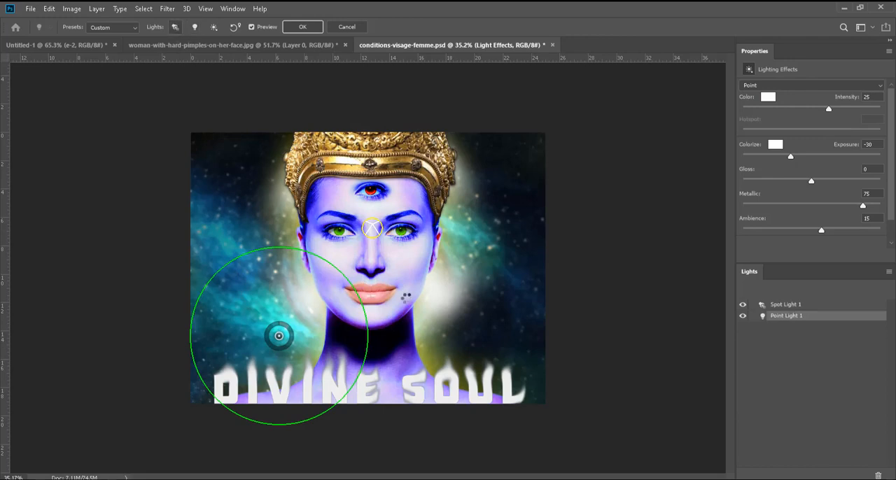
left_click(411, 297)
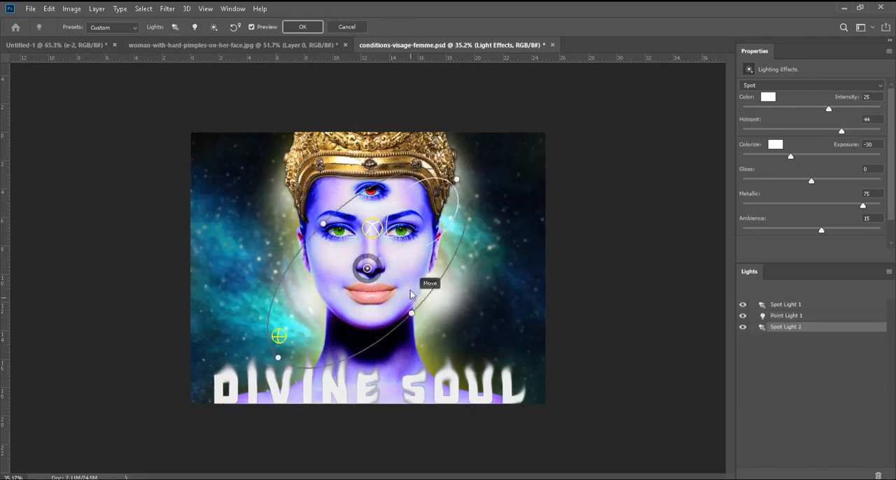
left_click_drag(448, 198, 499, 194)
left_click_drag(533, 227, 577, 312)
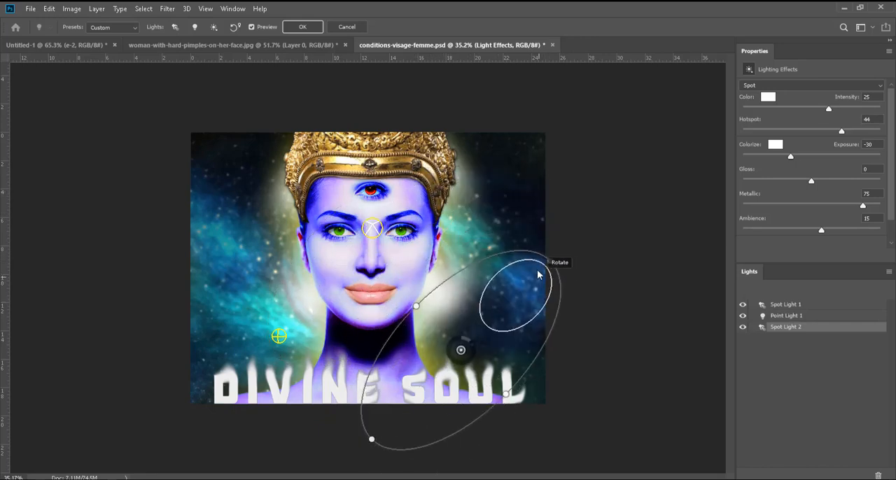
Step: Hide Spot Light 2 and Point Light 1, leaving Spot Light 1 switched on
left_click(279, 336)
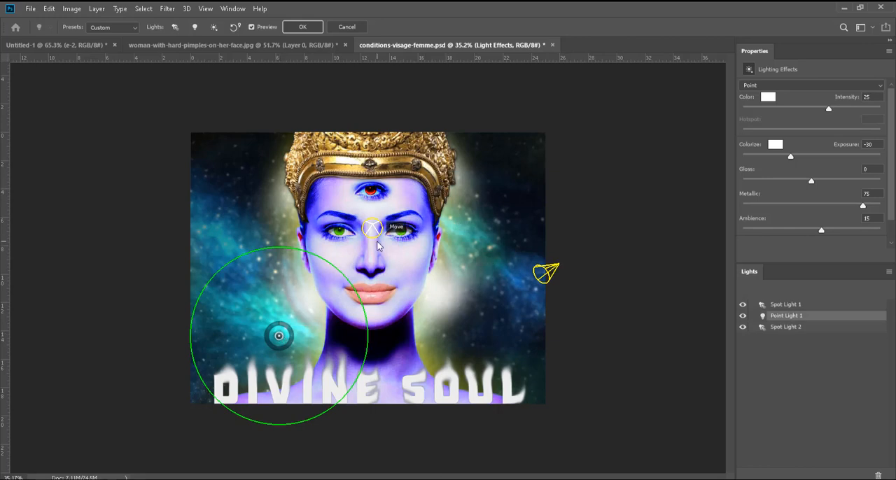
left_click(744, 327)
left_click(744, 316)
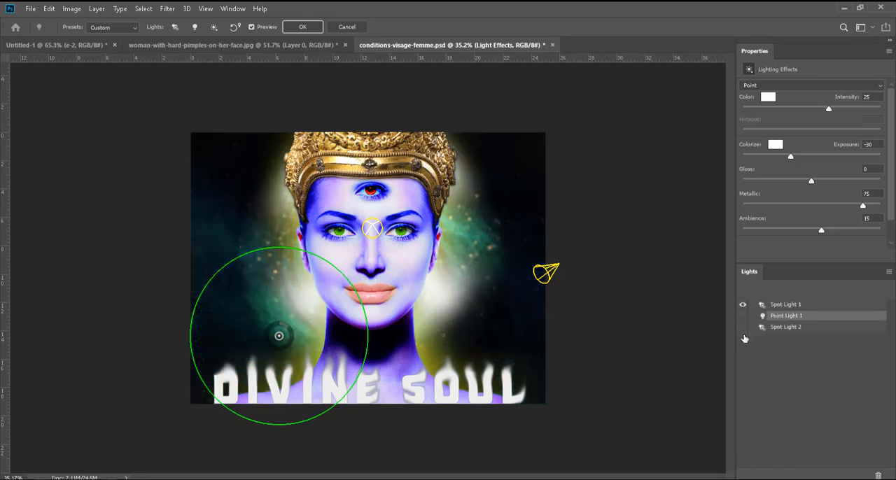
Step: Apply the lighting effects to the galaxy background layer and start a Lens Flare on the same layer
left_click(303, 27)
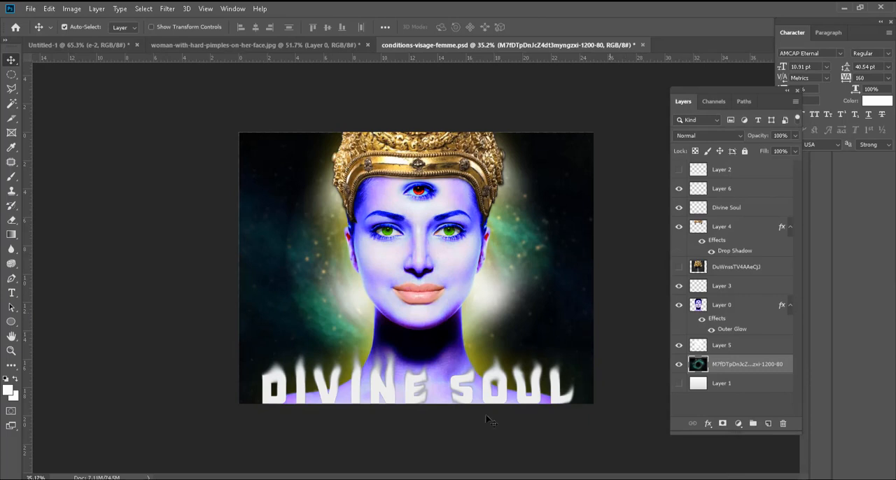
scroll(497, 250, "up", 2)
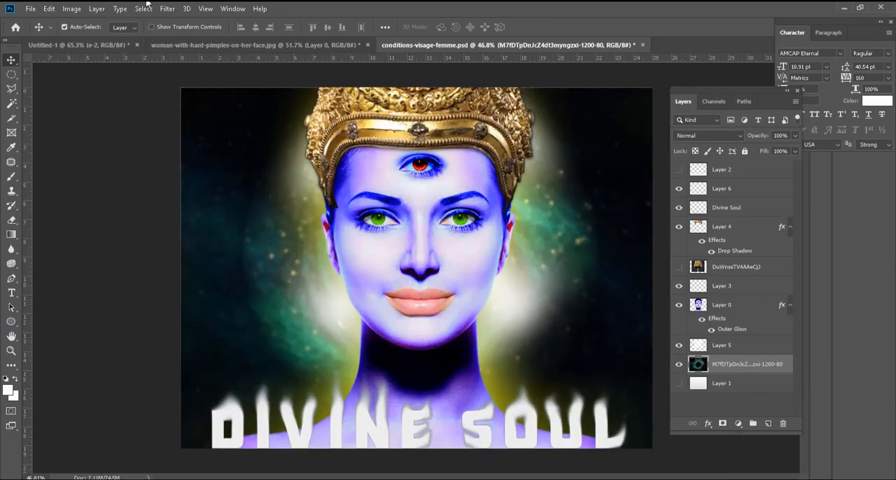
left_click(168, 9)
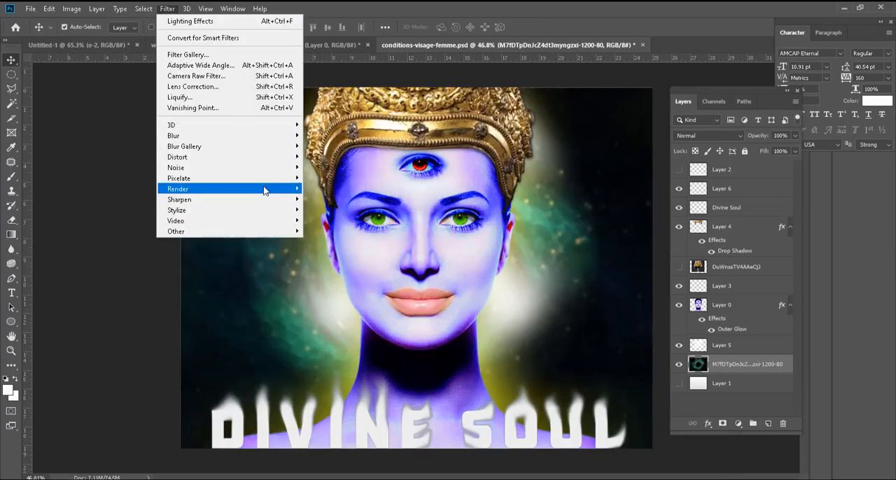
mouse_move(274, 190)
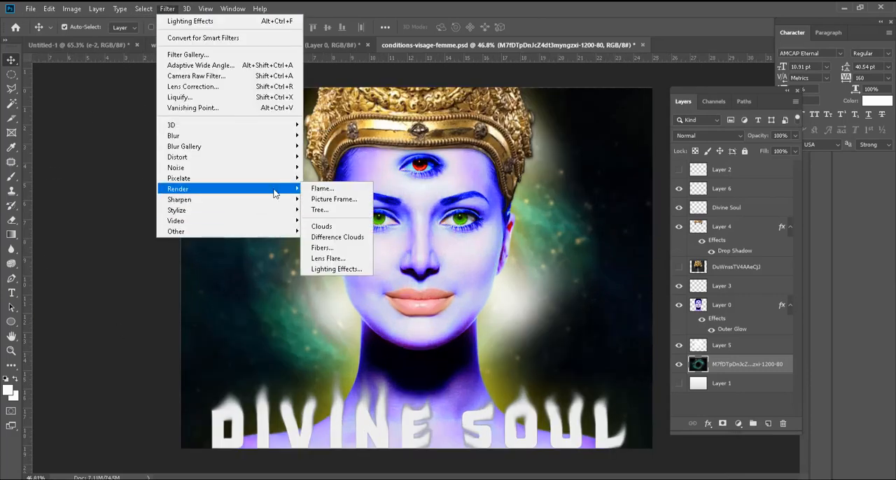
left_click(337, 259)
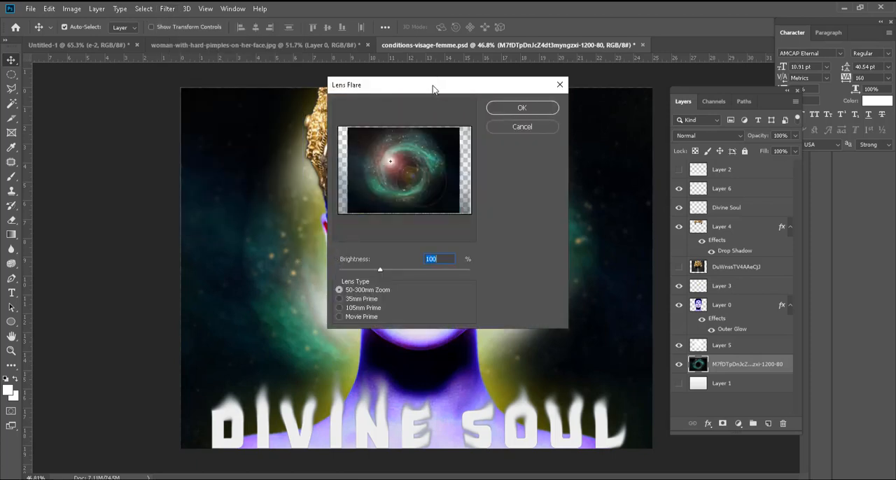
Step: Place the lens flare on the upper left part of the galaxy ring, set its brightness to 127%, and apply it
left_click_drag(432, 89, 465, 102)
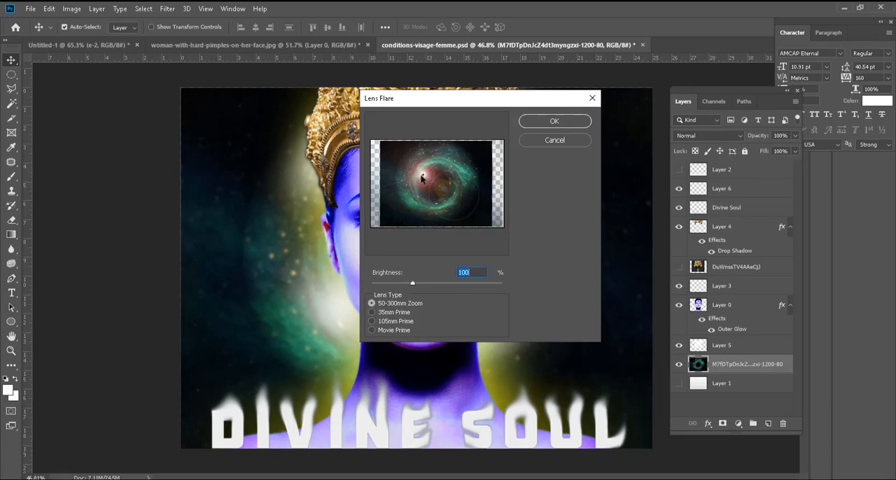
mouse_move(423, 175)
left_mouse_down()
mouse_move(442, 164)
mouse_move(424, 194)
mouse_move(434, 164)
mouse_move(424, 161)
left_mouse_up()
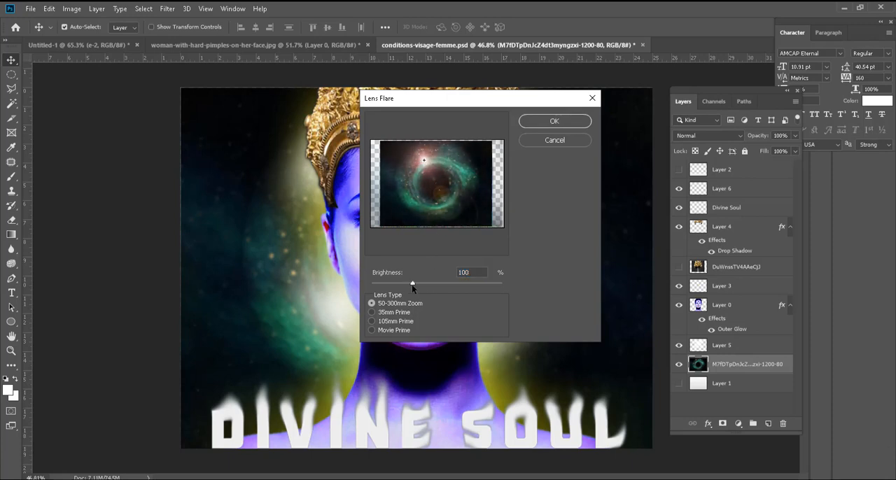
left_click_drag(413, 285, 424, 285)
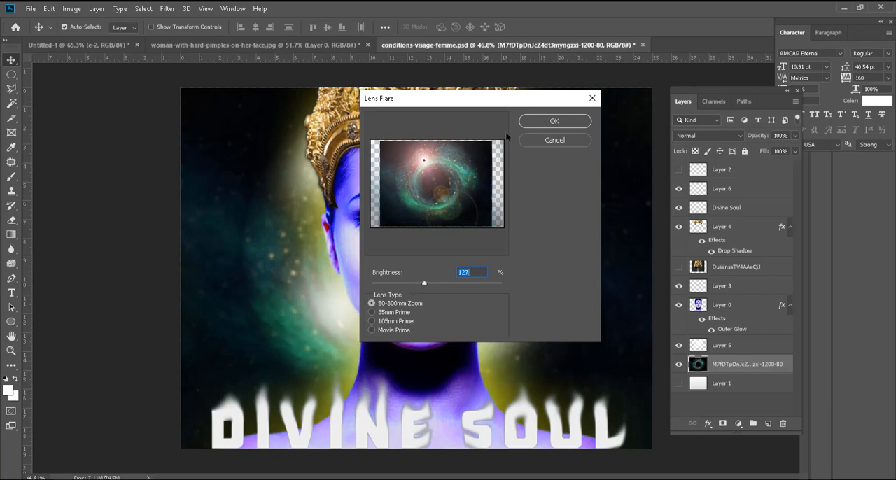
left_click(553, 122)
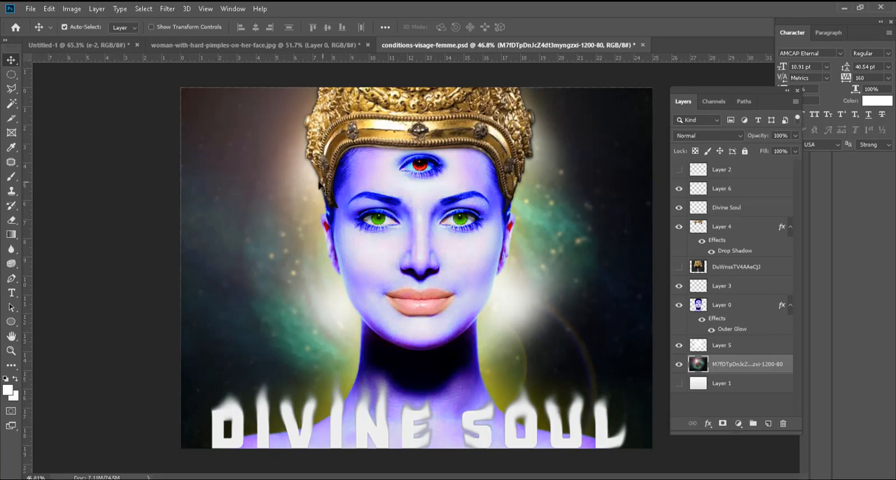
Step: Select Layer 5, the white glow behind the woman, and hide it
left_click_drag(318, 184, 289, 299)
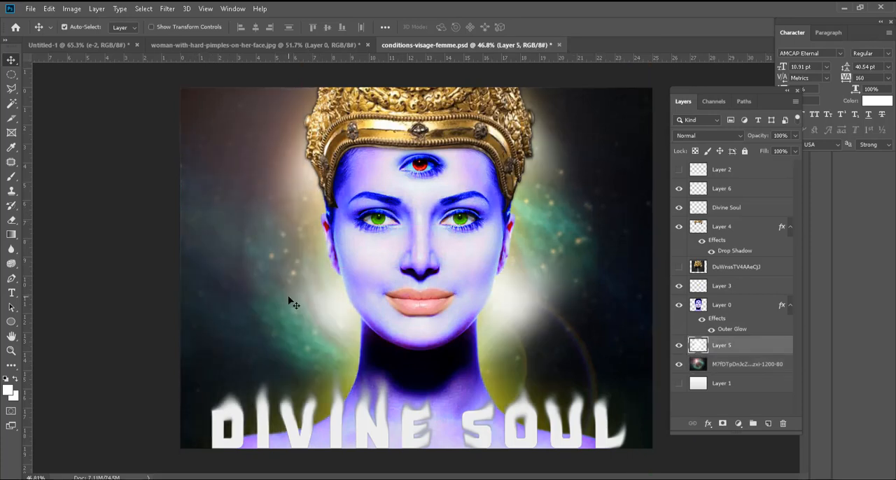
scroll(364, 304, "down", 1)
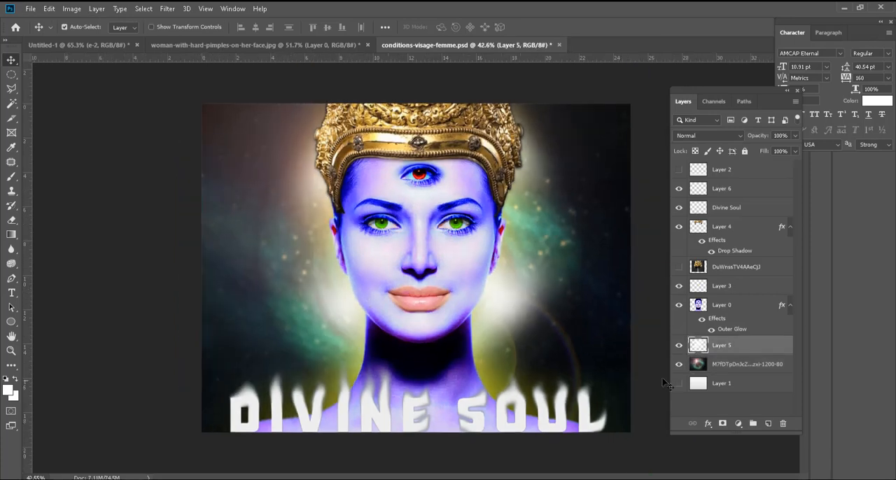
left_click(679, 345)
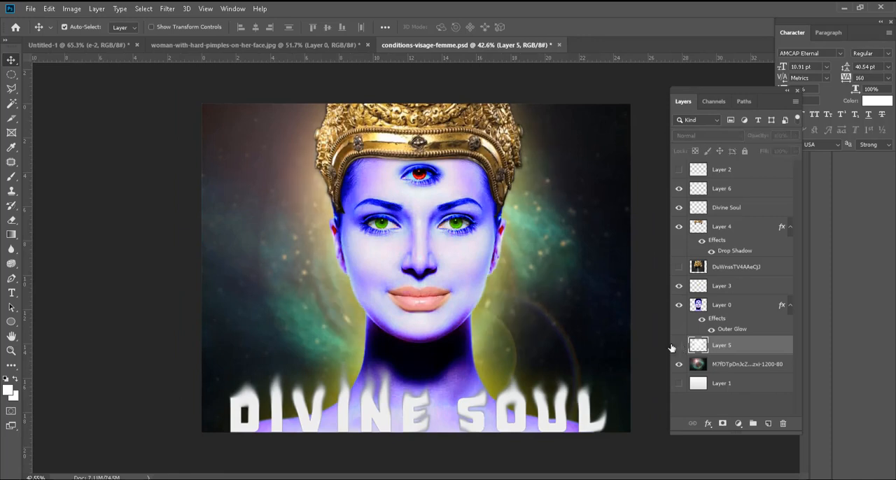
scroll(456, 364, "down", 2)
scroll(481, 351, "up", 2)
left_click(167, 10)
left_click(471, 10)
left_click(555, 229)
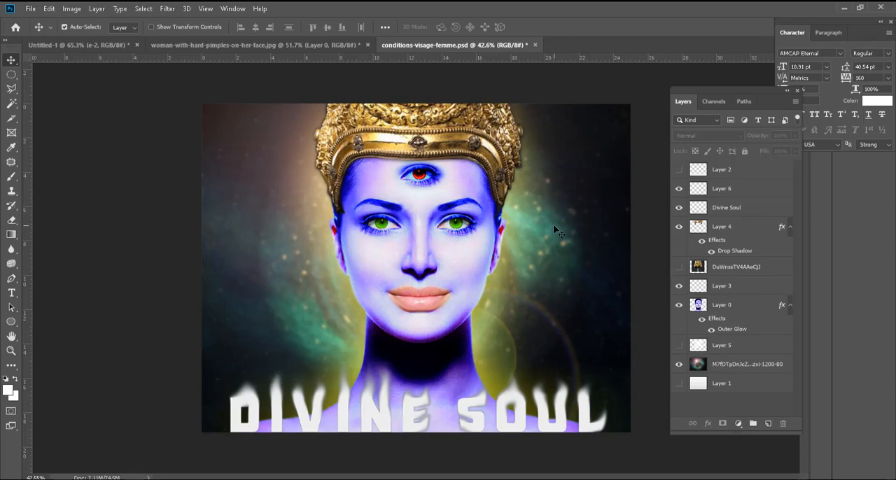
scroll(508, 324, "up", 1)
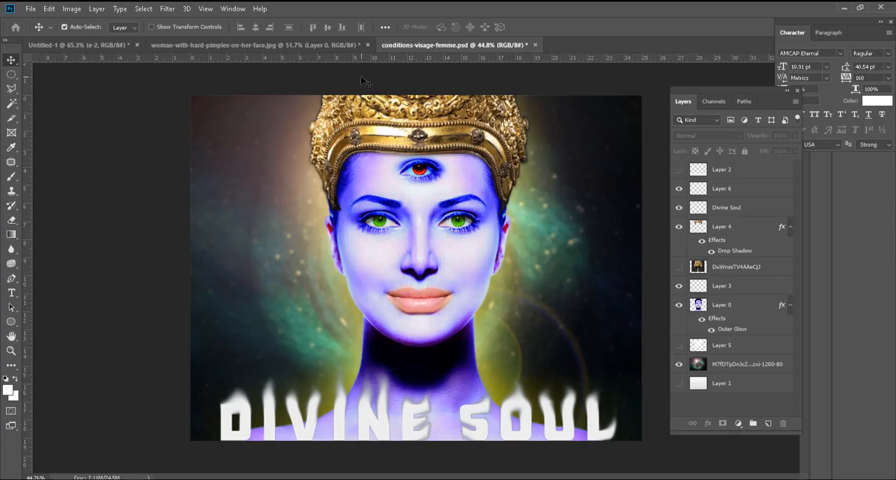
Step: Create a new 1280 x 720 px document at 72 ppi in RGB Color with a white background
key("ctrl+n")
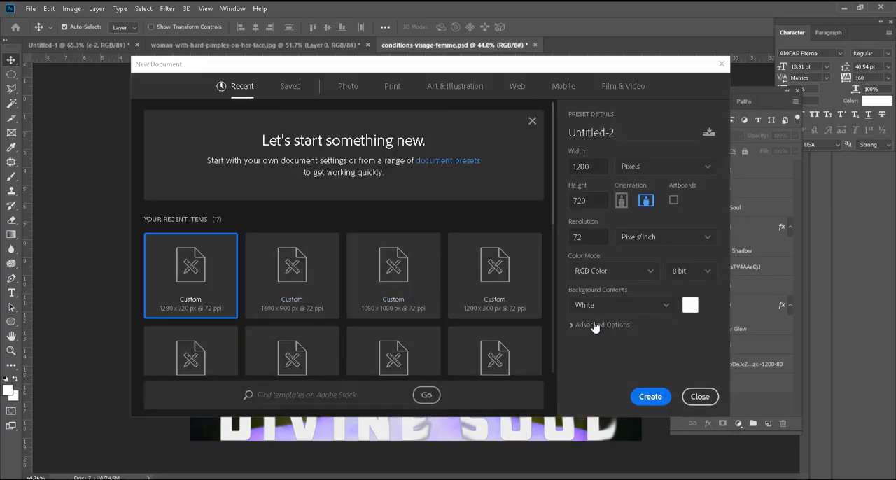
left_click(651, 397)
left_click(406, 47)
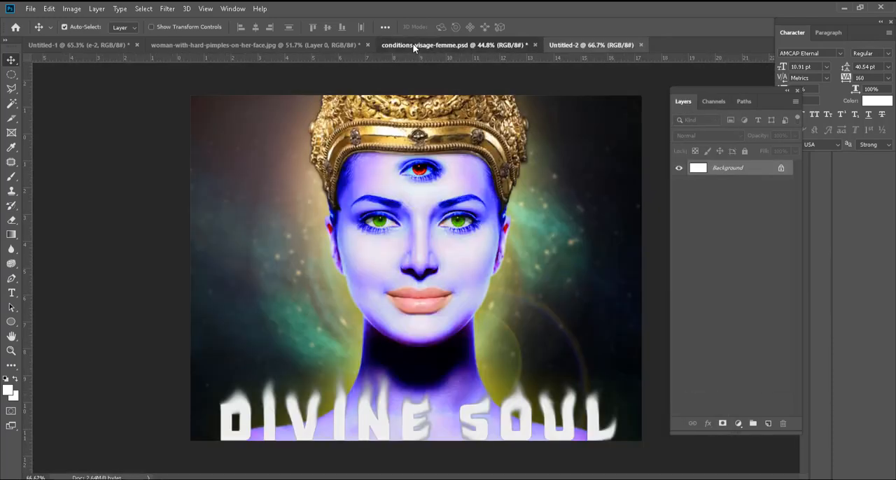
left_click(577, 45)
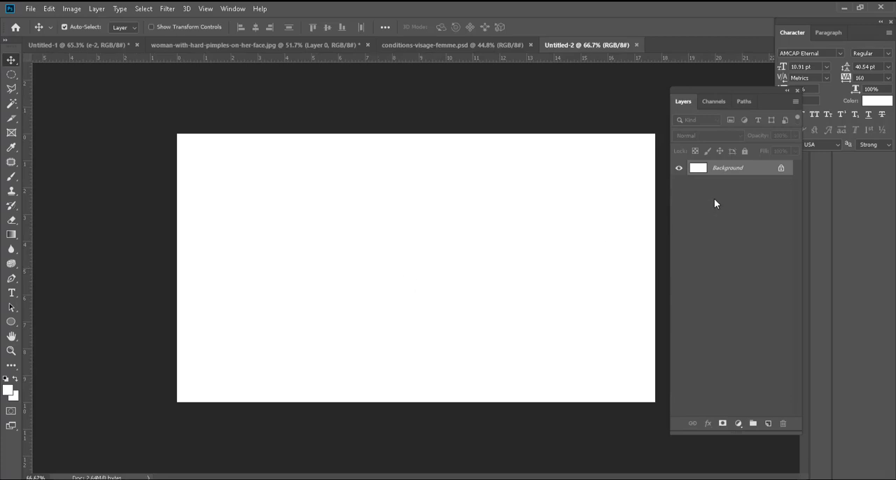
Step: Display the Timeline for the new blank document
left_click(234, 8)
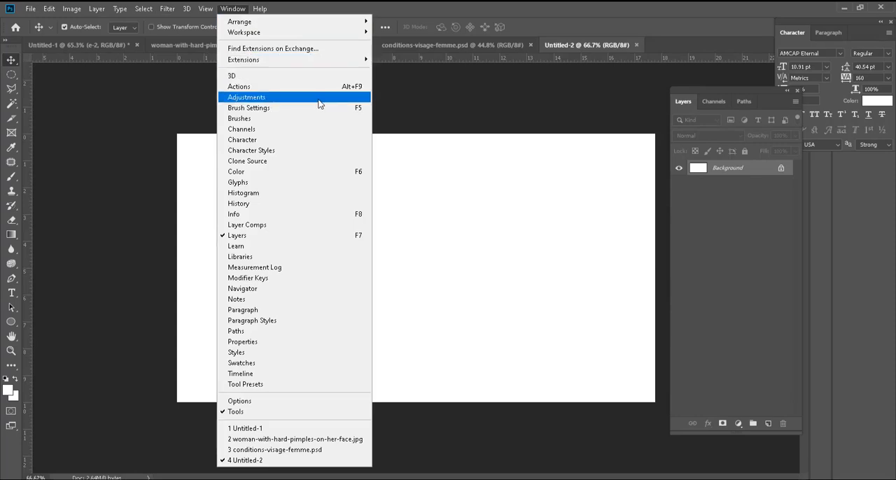
left_click(280, 373)
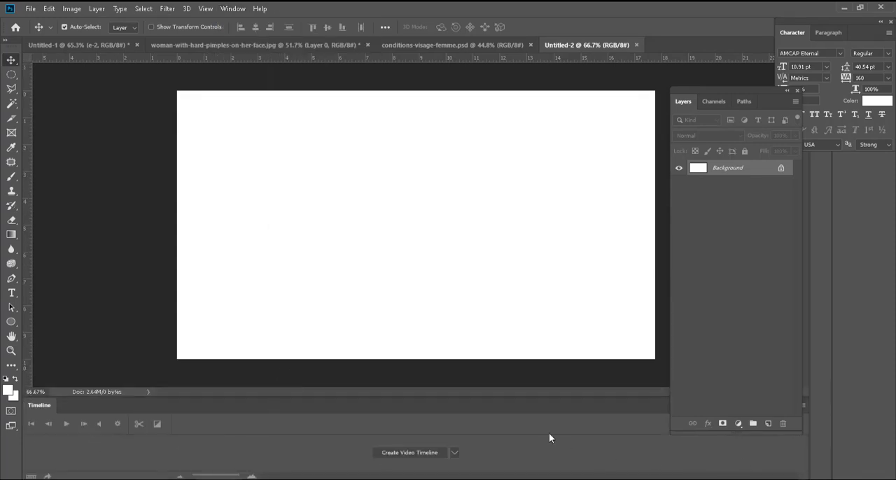
key("ctrl+minus")
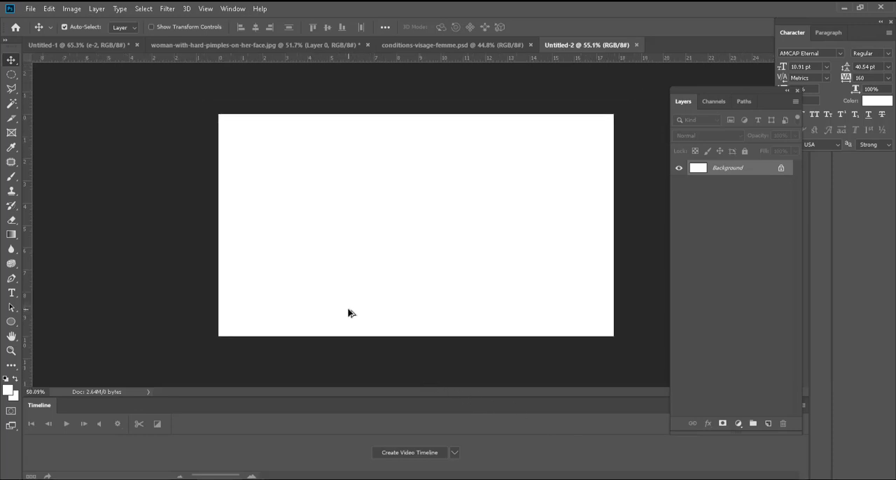
scroll(348, 313, "up", 1)
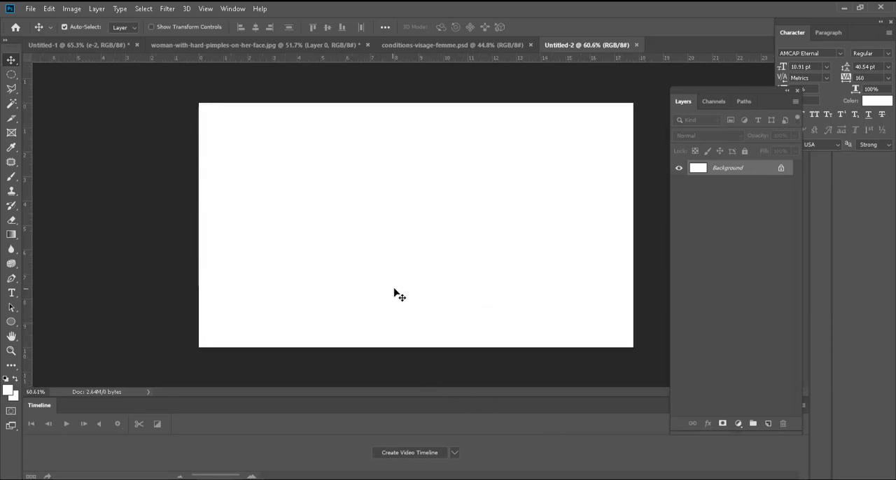
left_click(453, 45)
left_click(589, 43)
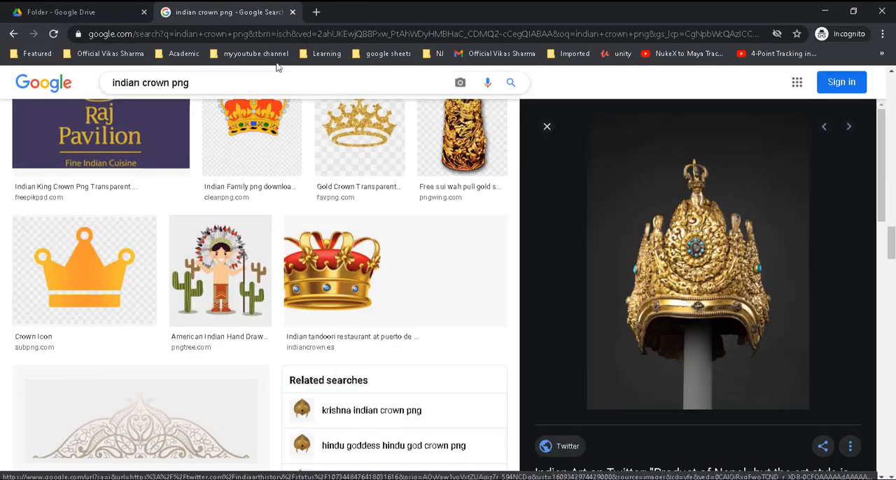
Step: Switch to the Chrome incognito window and search Google Images for "morning scene"
left_click(274, 34)
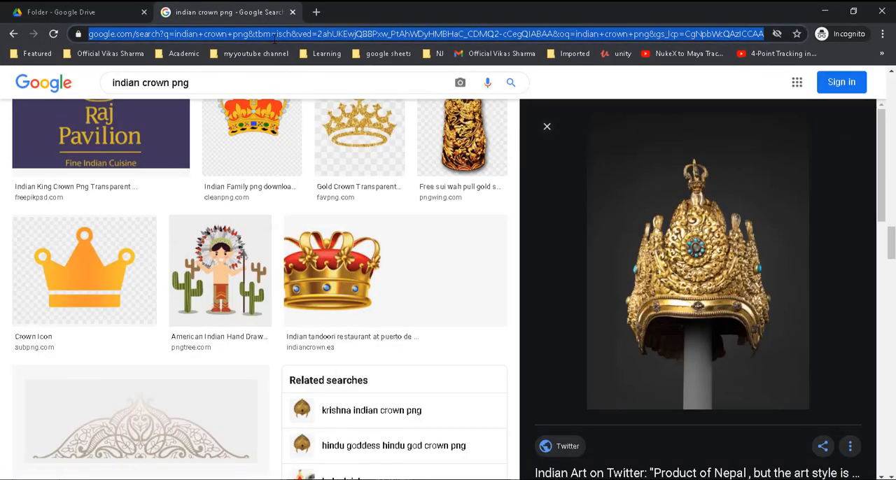
type("goo")
key("Return")
type("mo")
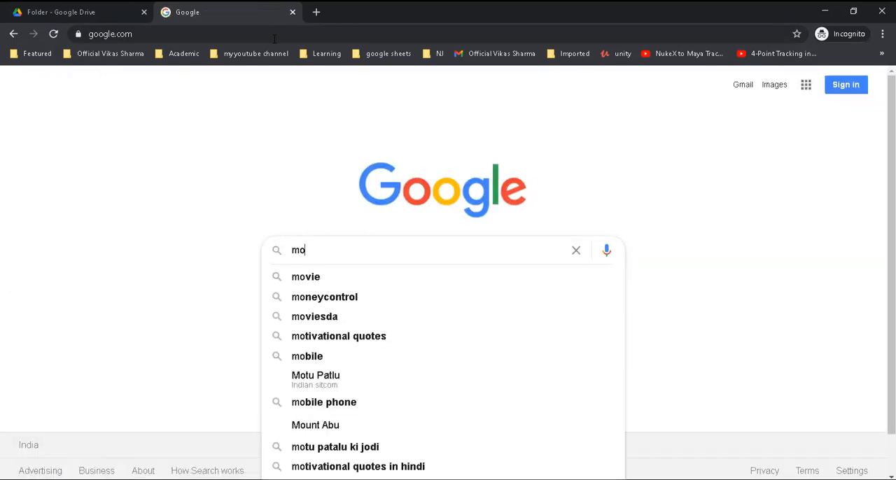
type("rning scene")
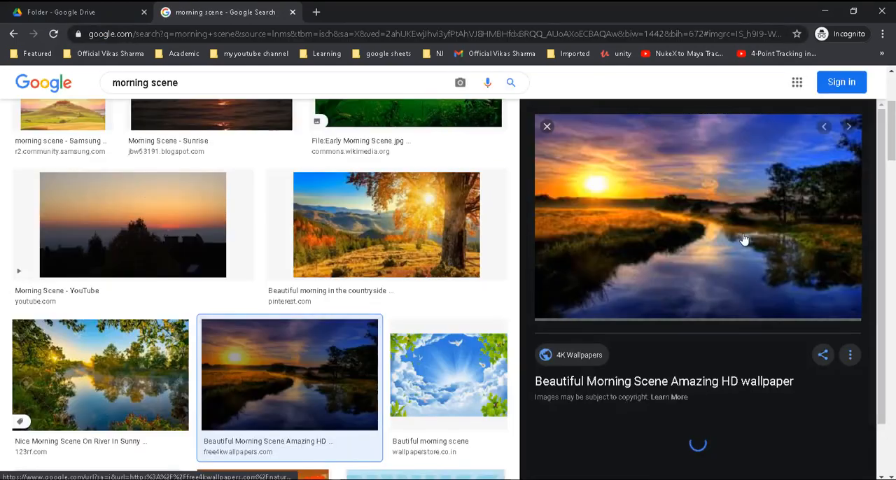
Step: Save the "Beautiful Morning Scene Amazing HD wallpaper" image to the computer
right_click(703, 222)
key("v")
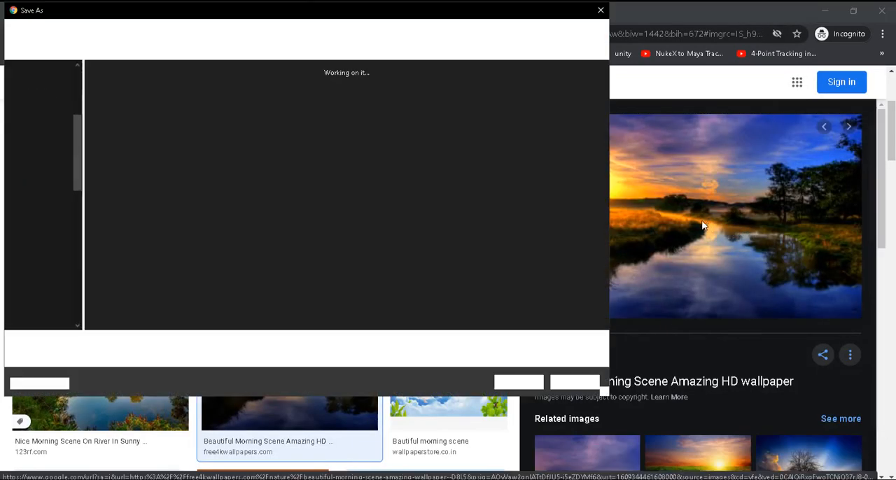
left_click(518, 383)
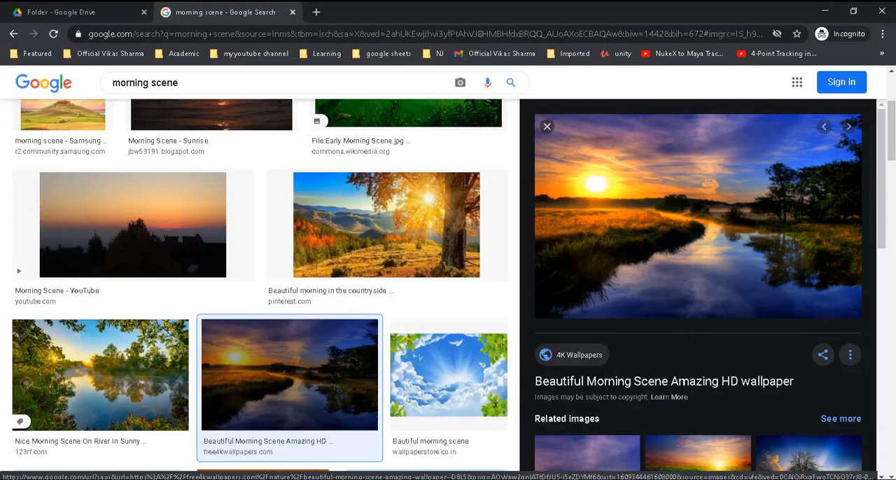
Step: Place beautiful-morning-sceneamazing from the photoshop folder into the Untitled-2 document and scale it to fill the canvas width
key("alt+Tab")
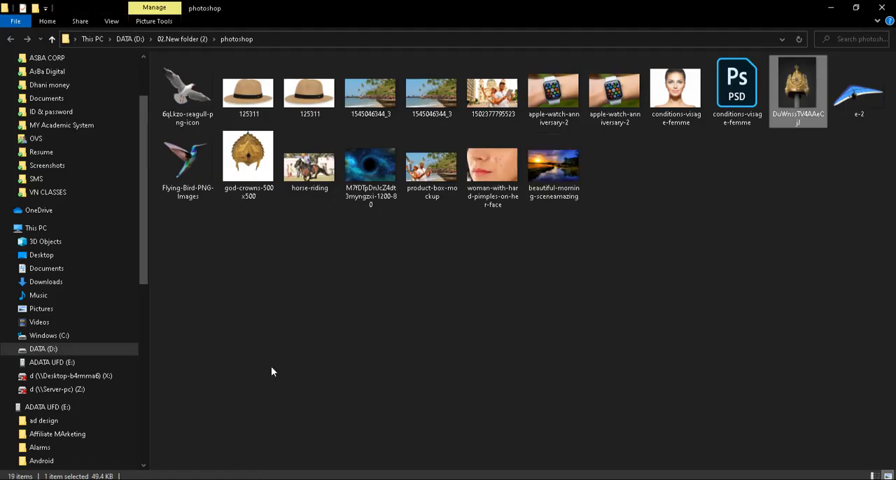
key("alt+Tab")
left_click(883, 9)
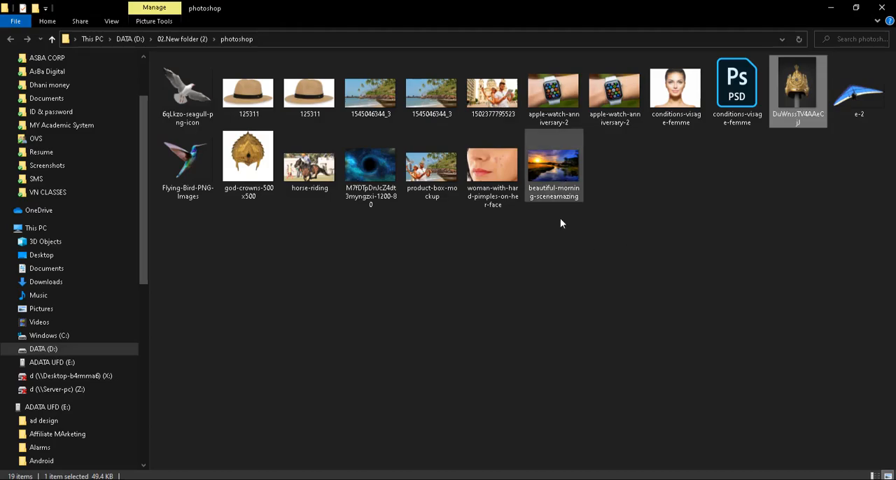
left_click_drag(554, 168, 441, 239)
left_click_drag(613, 225, 633, 225)
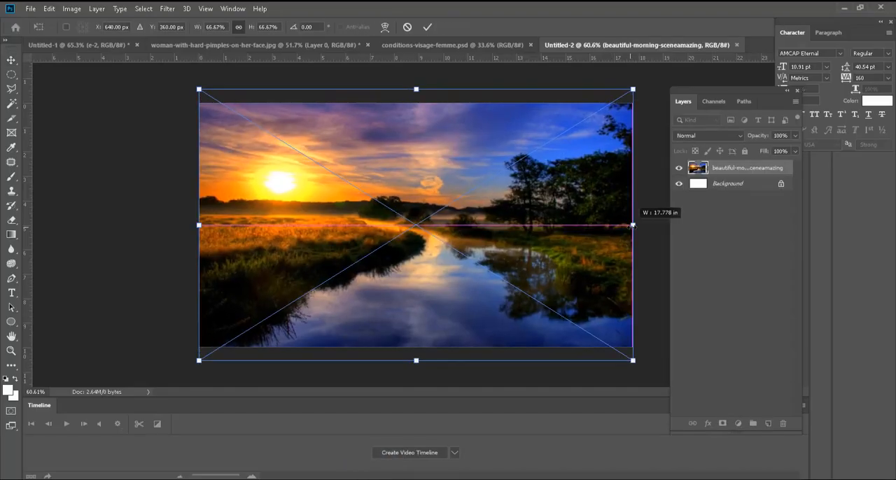
key("Return")
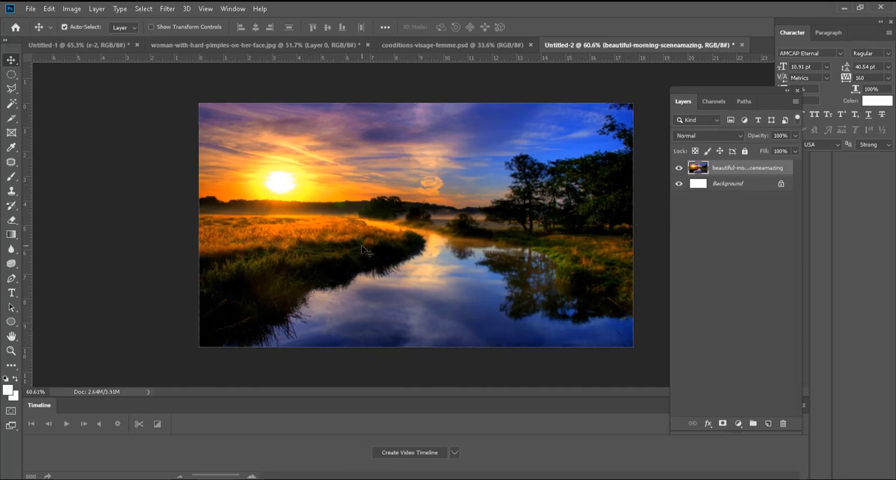
Step: Add a new empty layer above the morning scene image
key("ctrl+plus")
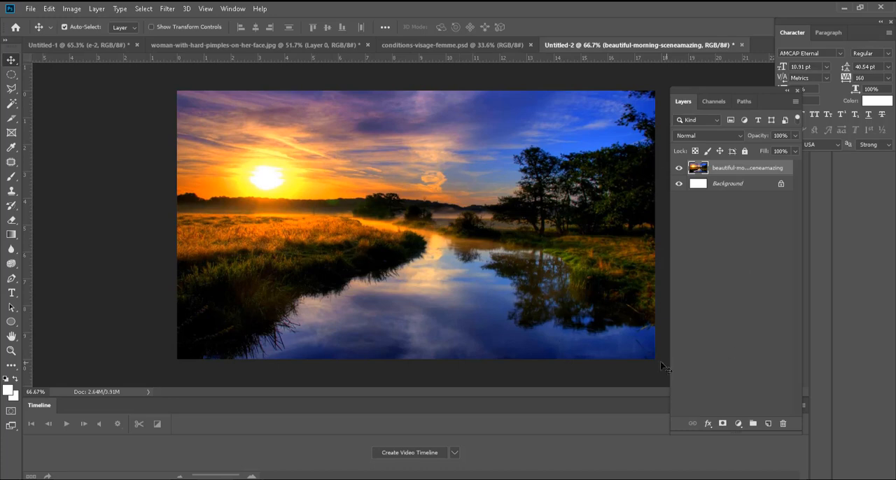
left_click(768, 424)
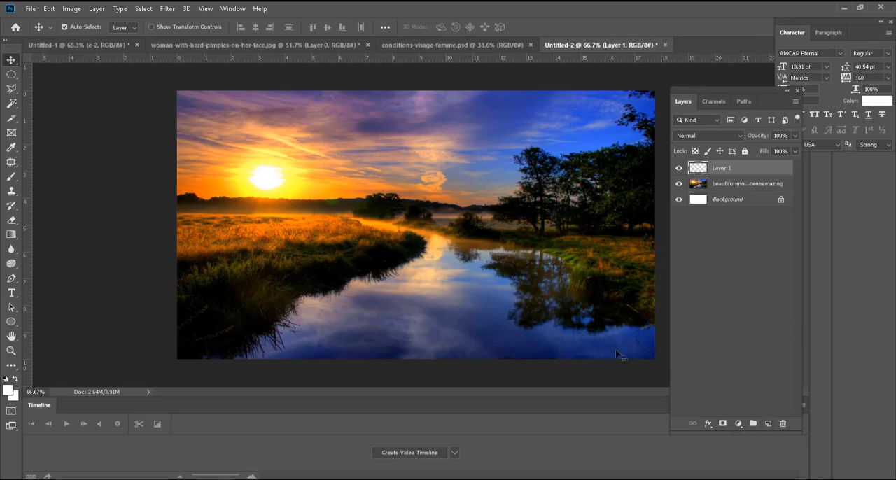
scroll(436, 188, "up", 2)
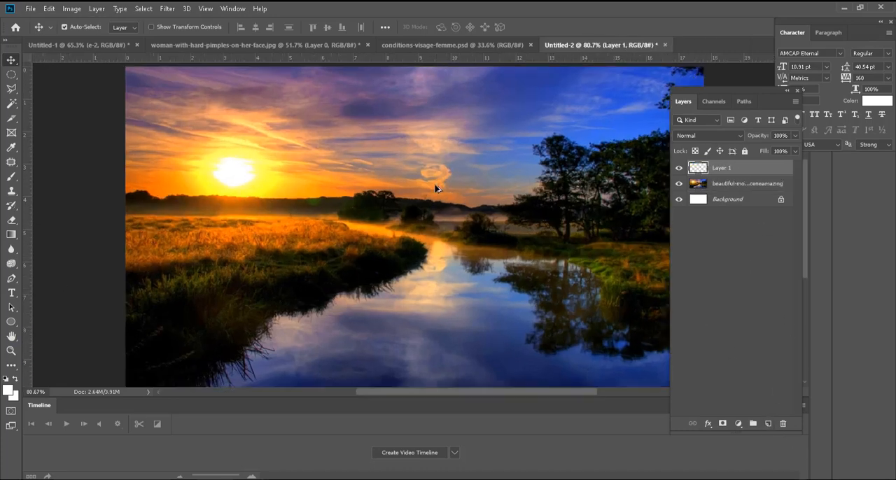
left_click_drag(287, 236, 232, 232)
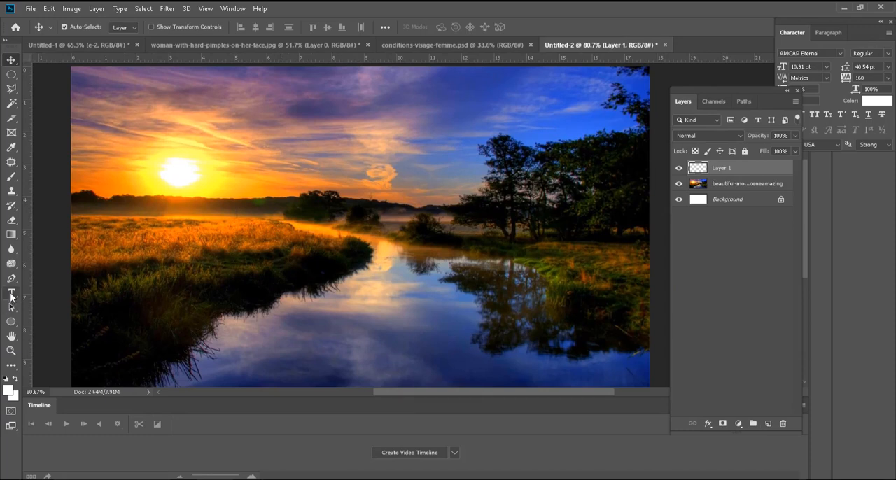
left_click(11, 176)
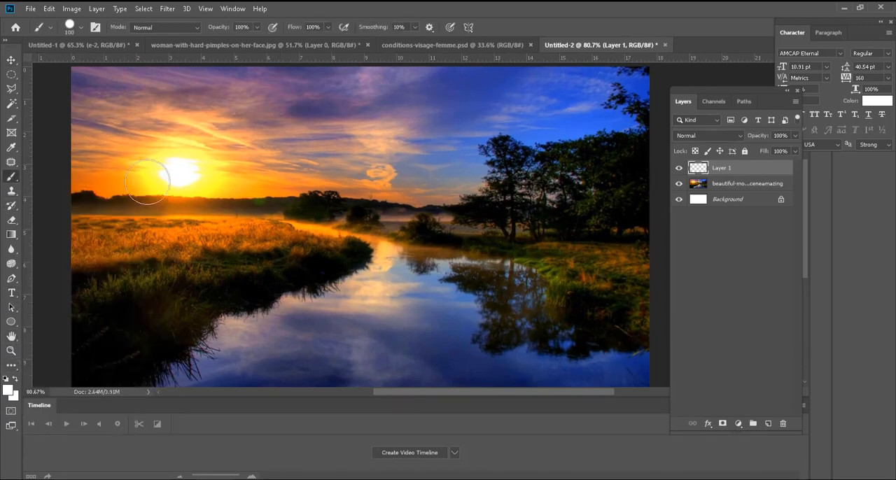
left_click(178, 172)
left_click_drag(239, 145, 216, 187)
mouse_move(217, 223)
left_mouse_down()
mouse_move(266, 206)
mouse_move(299, 210)
left_mouse_up()
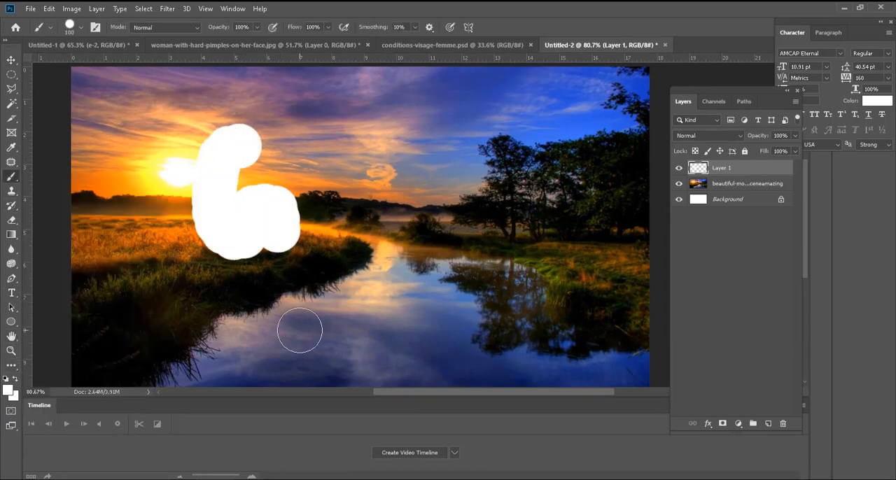
key("ctrl+z")
key("ctrl+z")
key("ctrl+z")
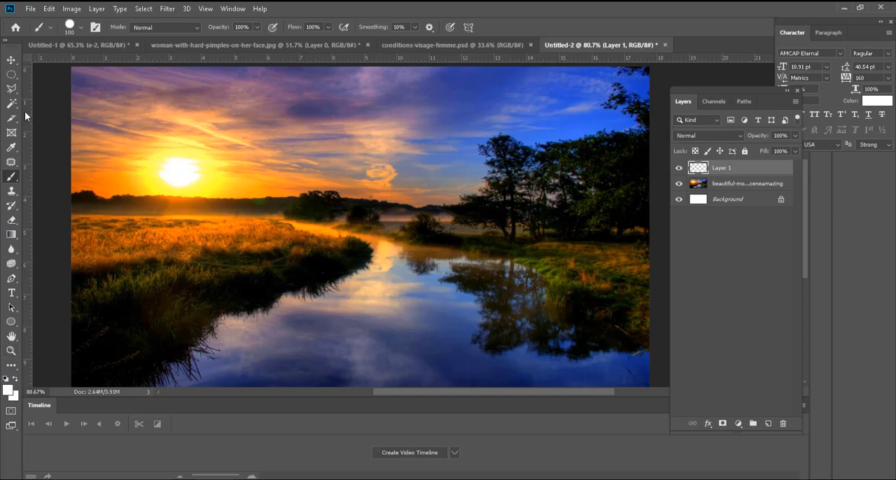
Step: Add the white text "GOOD" over the sunrise sky and enlarge it to about 197 pt
left_click(11, 293)
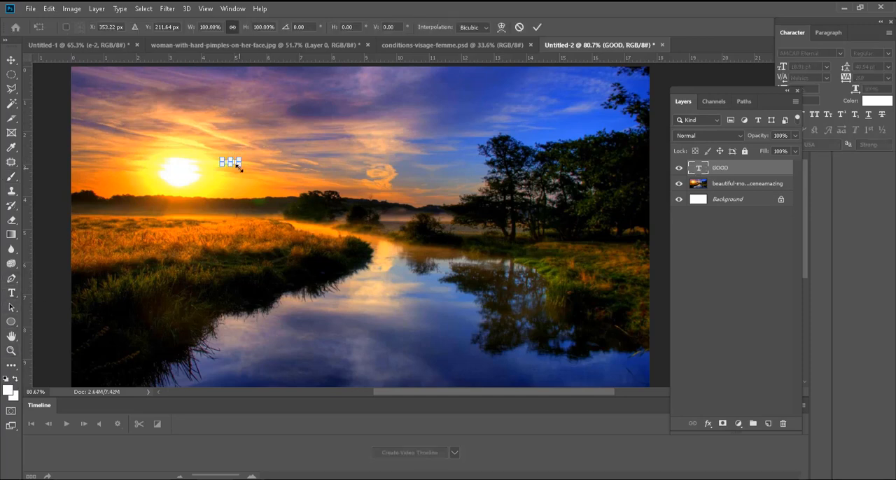
left_click_drag(248, 168, 448, 250)
left_click_drag(447, 209, 392, 185)
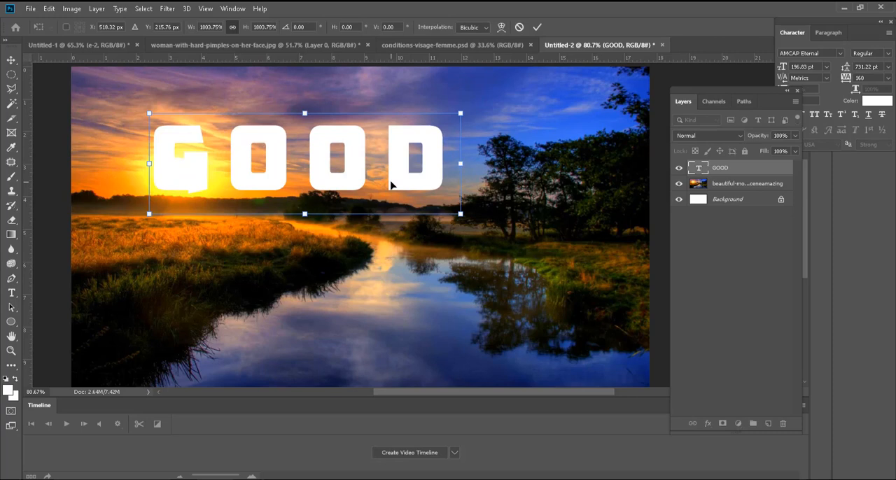
key("Return")
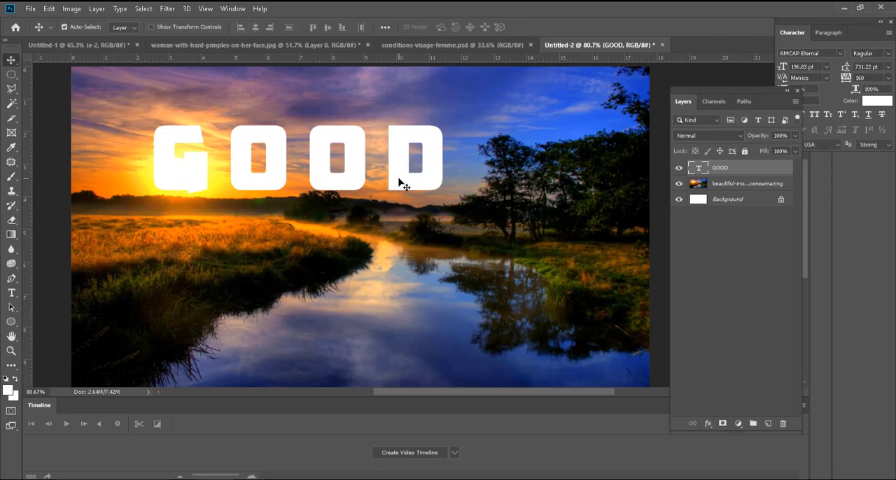
Step: Try the Amarillo font on the GOOD text and reduce its size to 78.83 pt
double_click(700, 169)
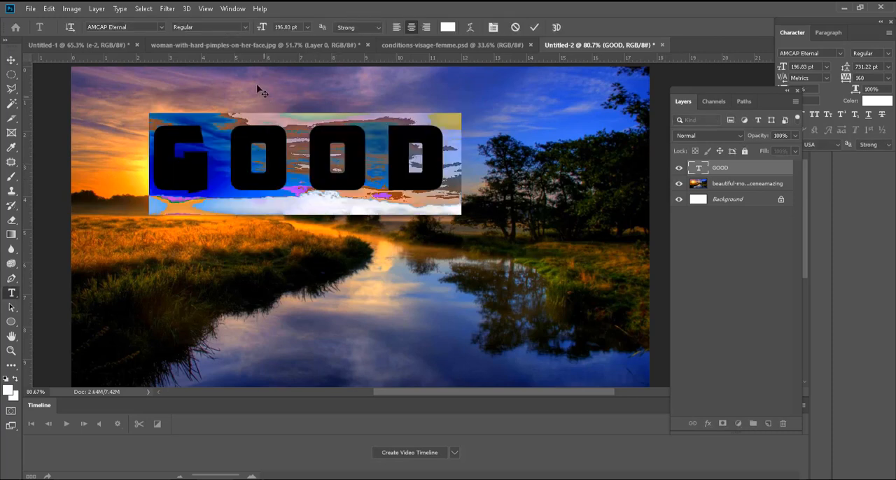
left_click(162, 27)
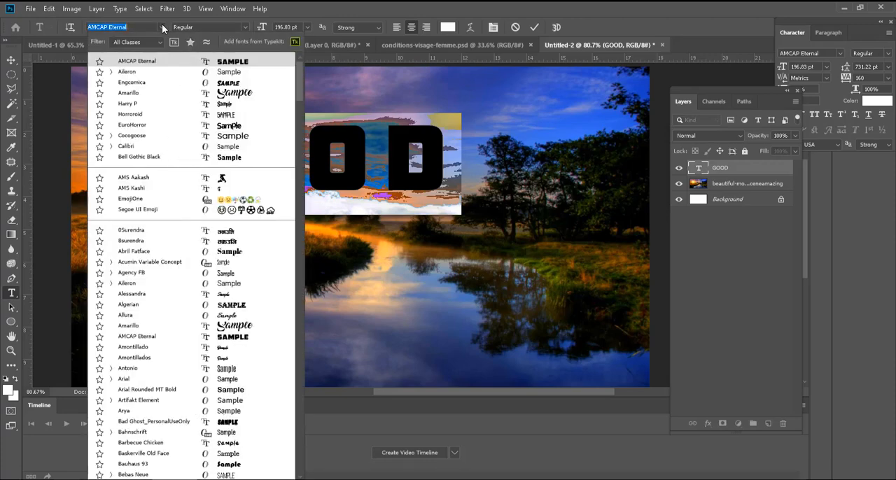
left_click(239, 94)
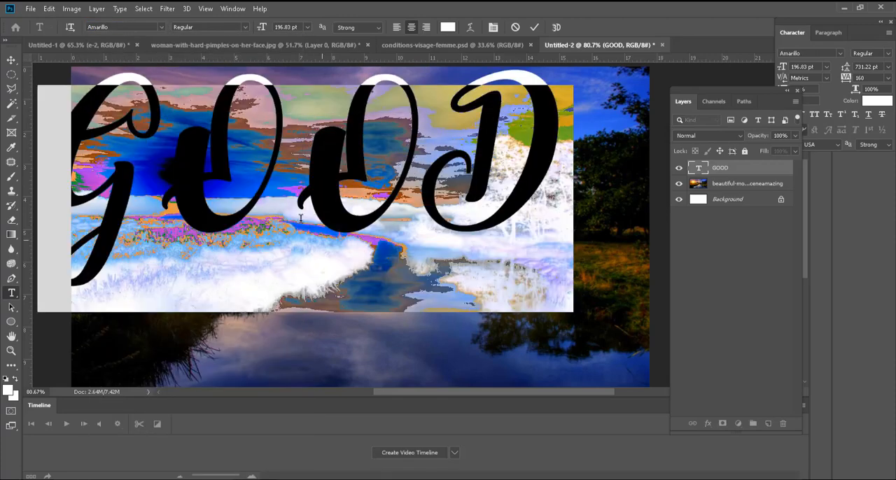
scroll(292, 26, "down", 20)
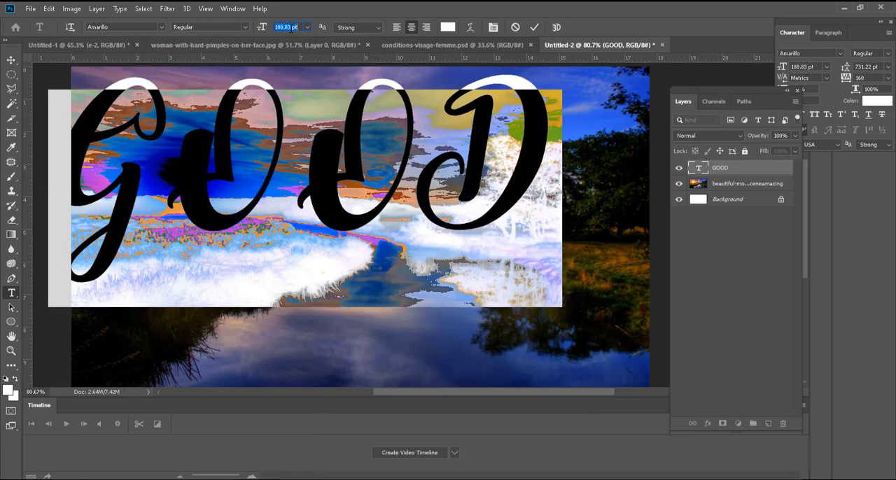
Step: Change the font of the GOOD text to Breeze Personal Use
left_click(161, 28)
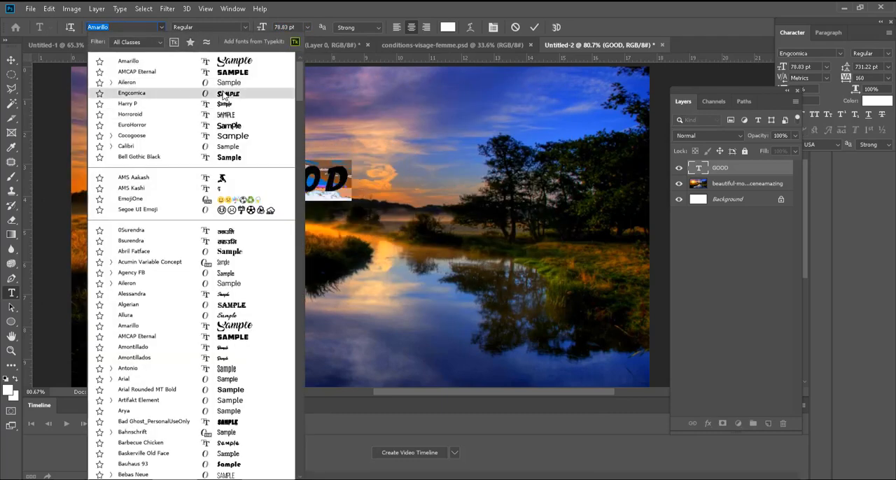
scroll(231, 175, "down", 5)
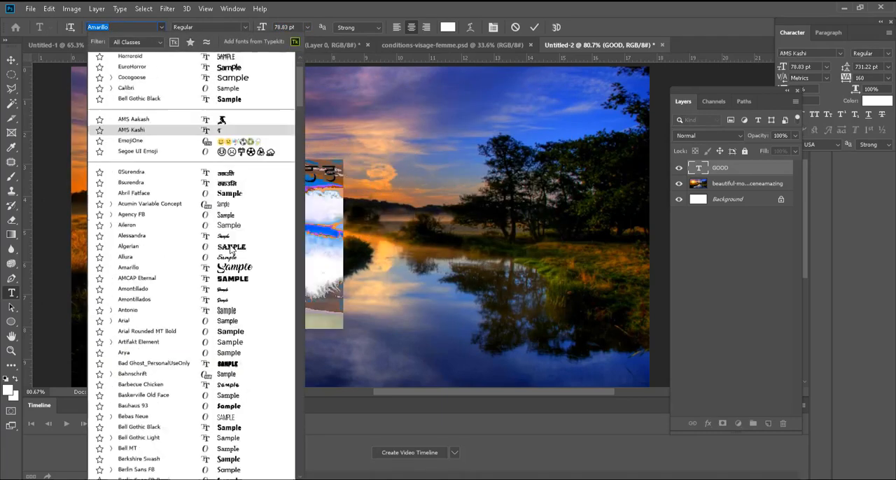
scroll(245, 321, "down", 2)
left_click(243, 431)
left_click(11, 60)
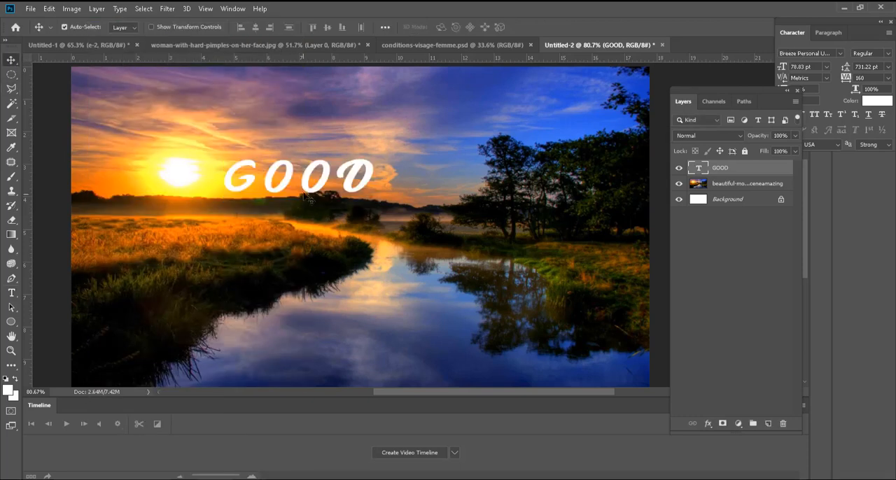
Step: Duplicate the GOOD text below itself and change the copy to read "Morning"
left_click_drag(305, 191, 289, 168)
double_click(289, 168)
type("Morning")
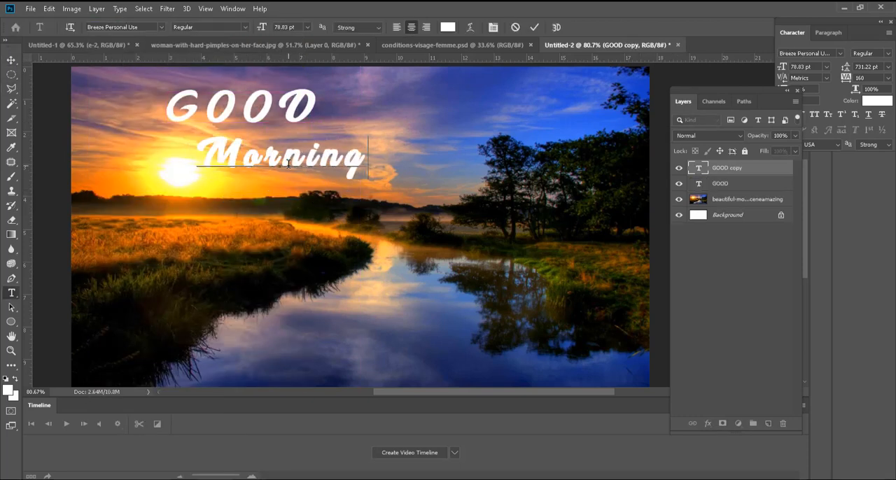
left_click(12, 61)
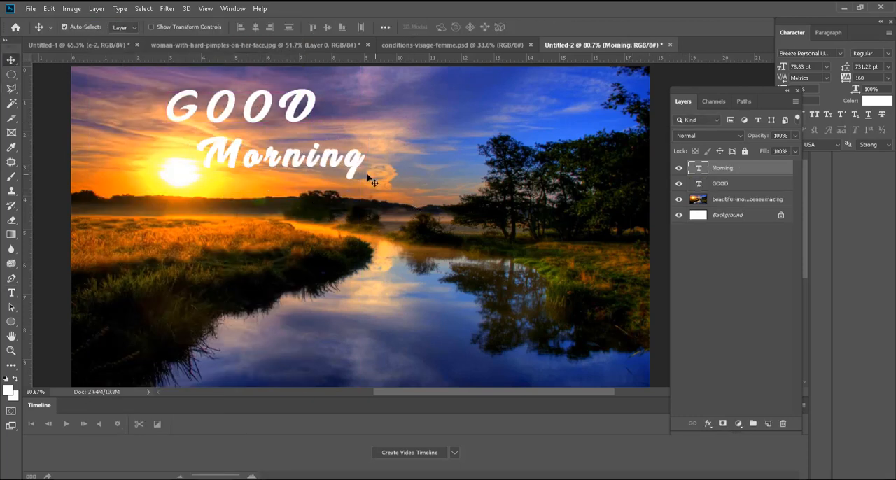
Step: Enlarge the Morning text to 133.87 pt and shift it slightly to the right beneath GOOD
key("ctrl+t")
left_click_drag(365, 177, 458, 186)
key("Return")
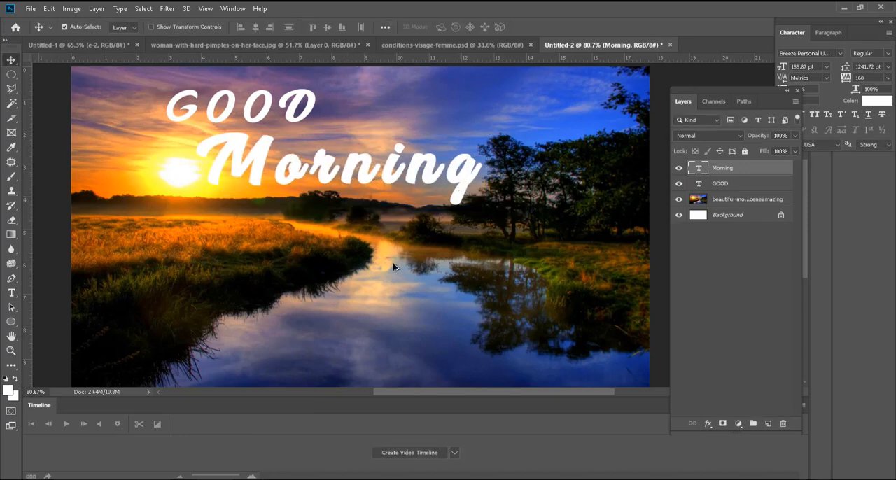
key("ctrl+minus")
scroll(391, 205, "up", 1)
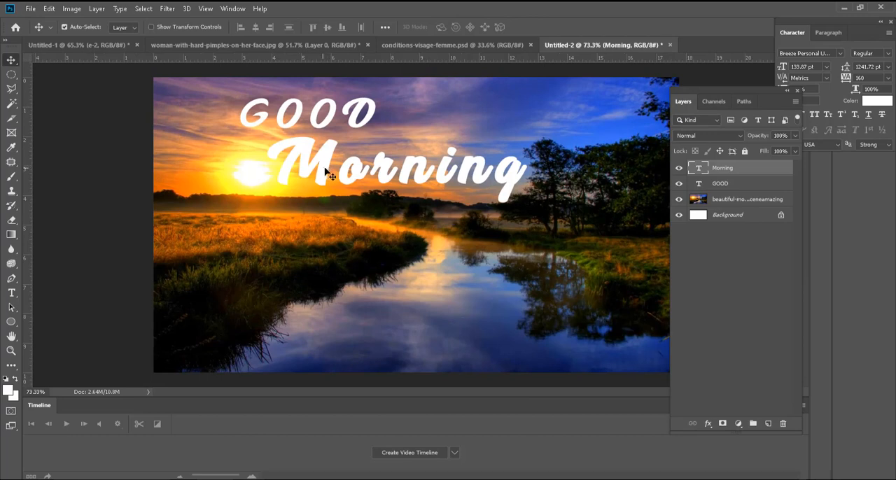
left_click_drag(325, 172, 339, 172)
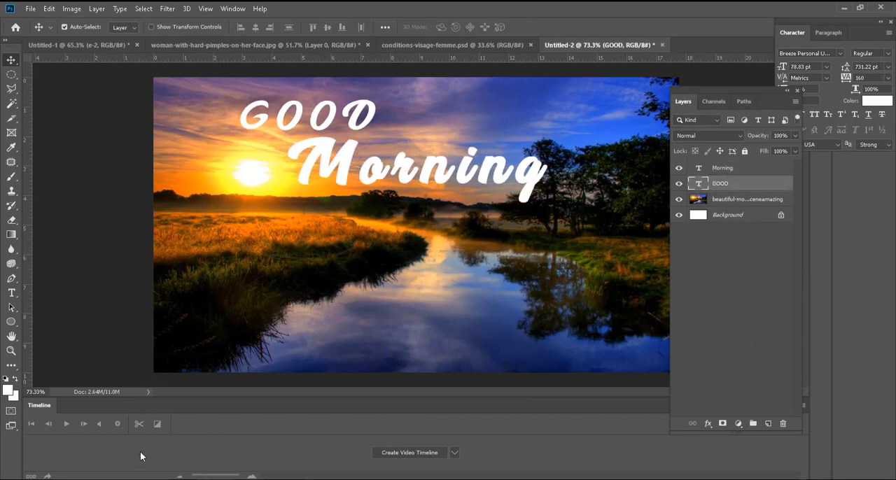
Step: Create a video timeline for the composition with the playhead at its start
left_click(412, 458)
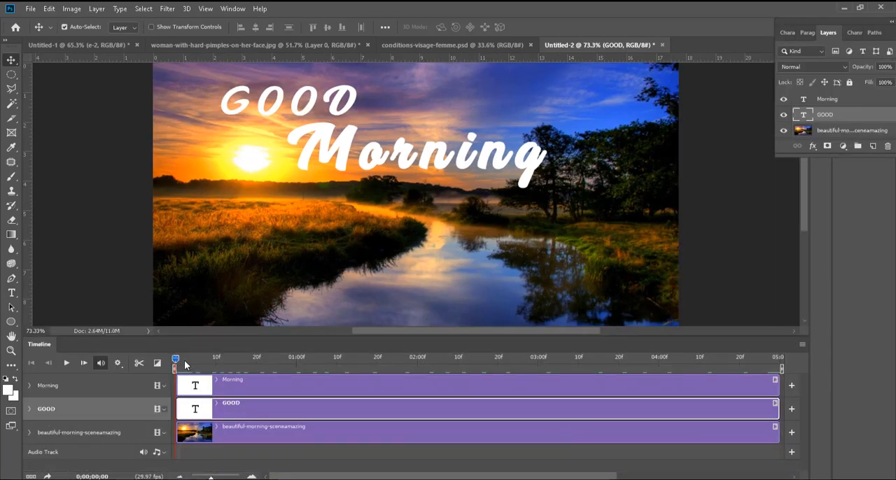
left_click_drag(177, 359, 120, 360)
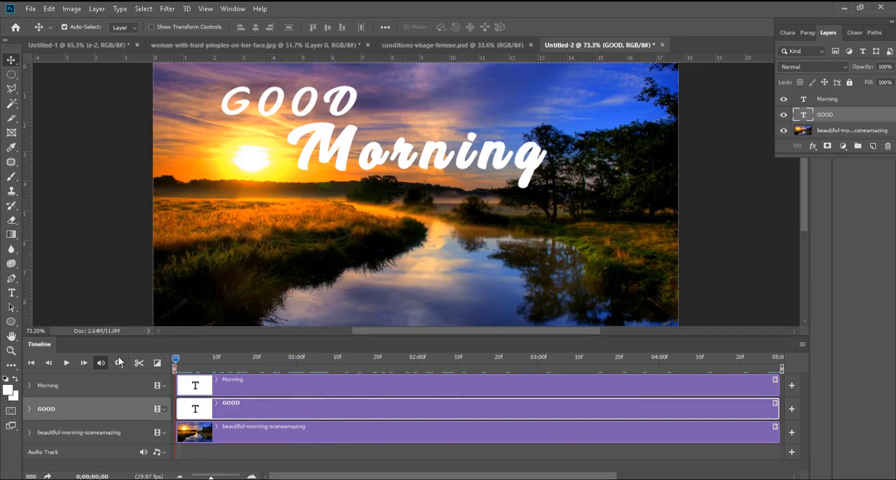
Step: Try the Zoom motion preset on the Morning clip
right_click(239, 383)
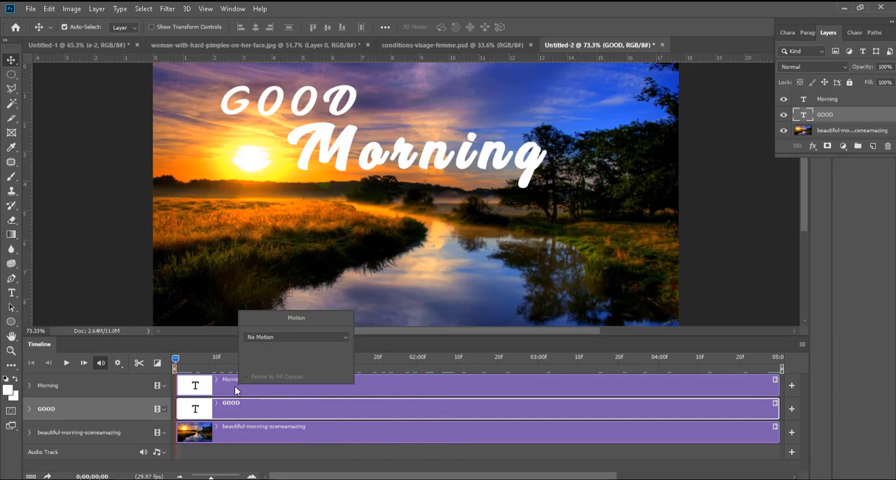
left_click(289, 339)
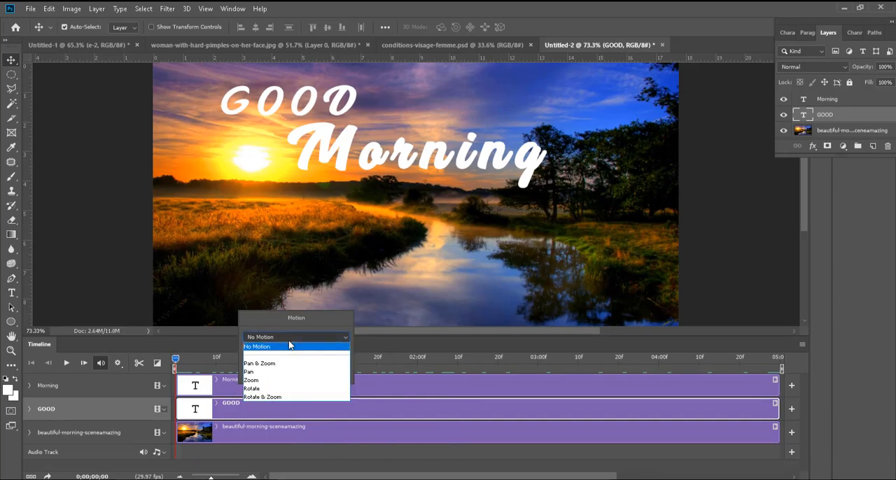
left_click(282, 381)
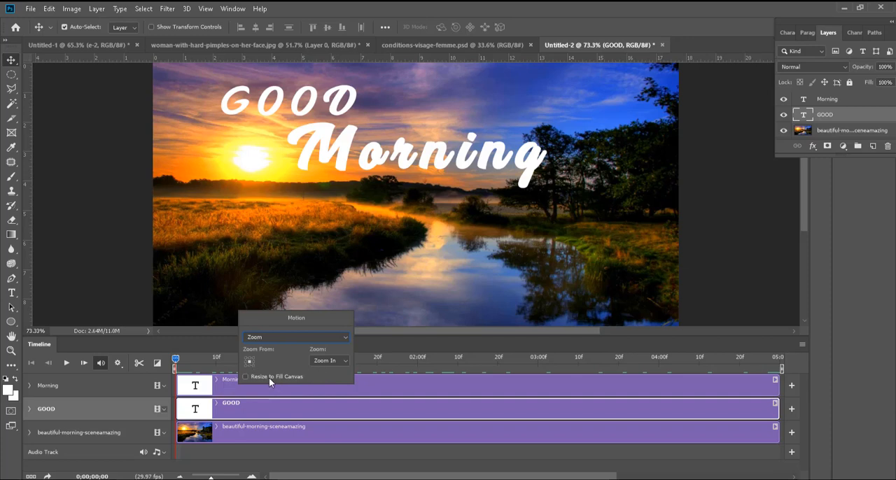
left_click(223, 388)
left_click(223, 388)
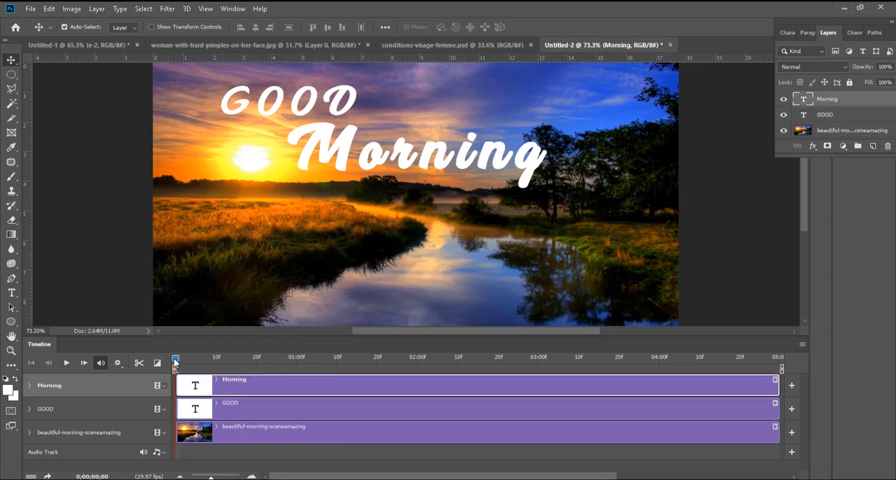
Step: Scrub and play through the timeline to check how the playhead moves
left_click_drag(175, 358, 304, 358)
key("space")
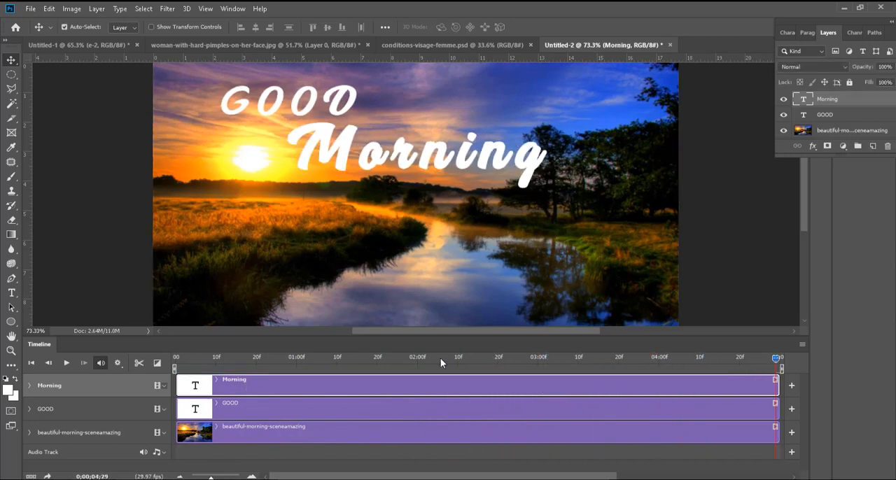
left_click(171, 360)
Step: Start Transform keyframing for GOOD at 0;00;00;01 and move the text completely off the canvas's left edge
mouse_move(171, 361)
left_mouse_down()
mouse_move(257, 357)
mouse_move(180, 359)
left_mouse_up()
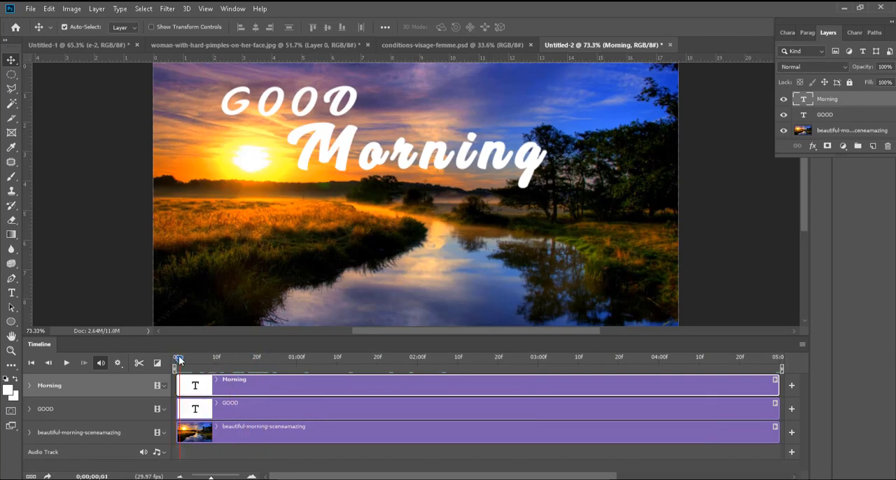
left_click(29, 386)
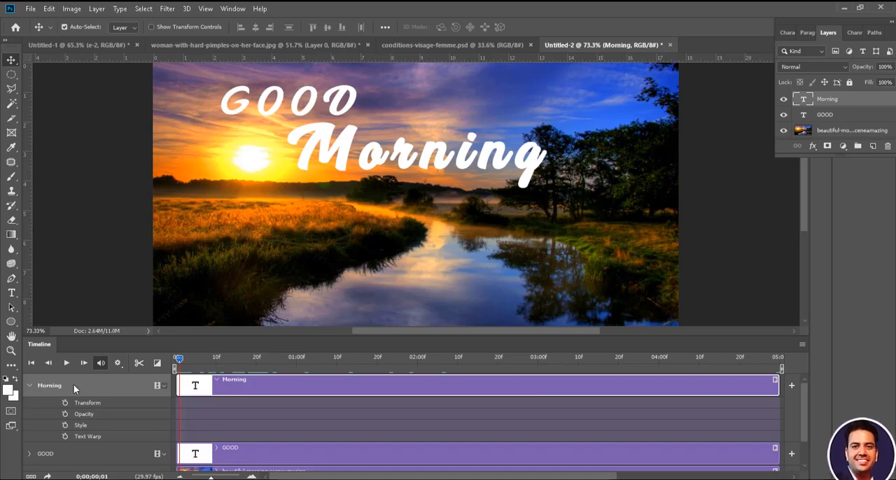
left_click(29, 386)
left_click(29, 409)
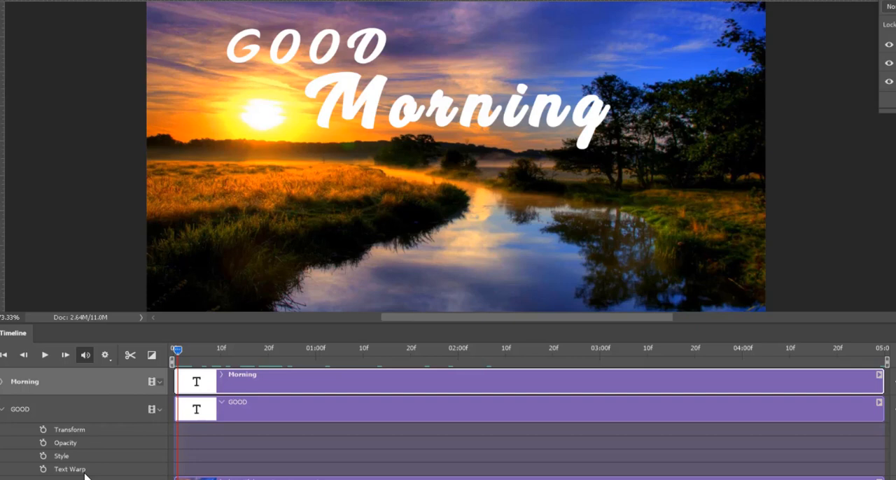
left_click(42, 429)
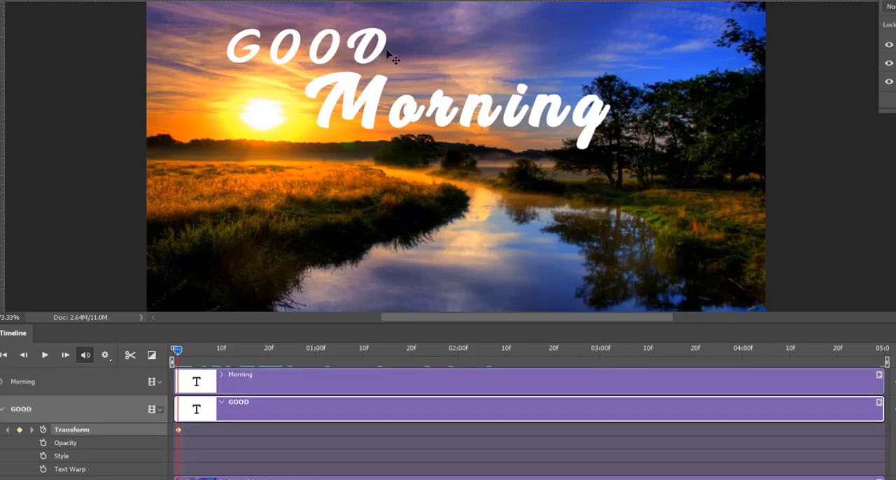
left_click_drag(385, 52, 139, 54)
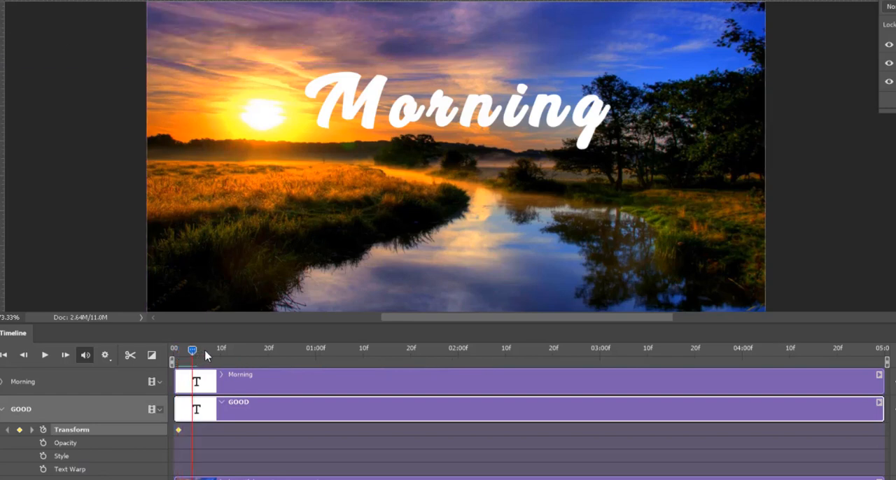
Step: At 0;00;01;00, nudge the GOOD text horizontally back into view above Morning to record its end Transform keyframe
left_click_drag(178, 354, 318, 356)
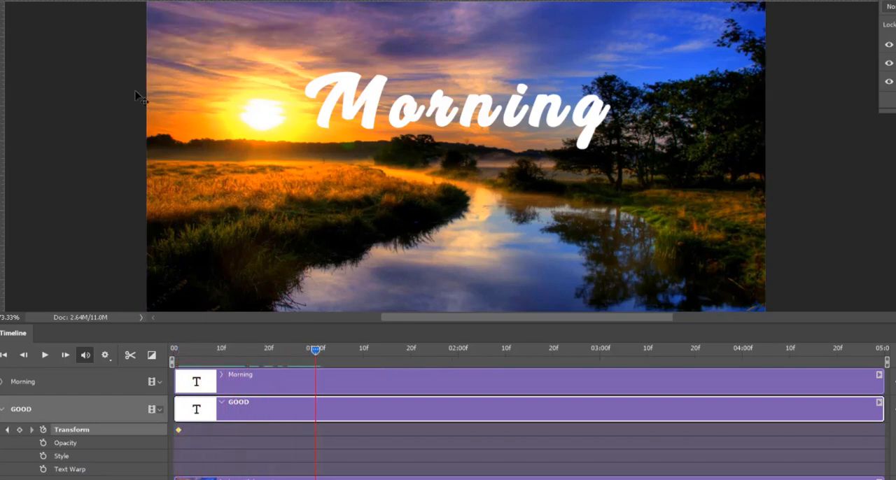
left_click_drag(134, 86, 214, 85)
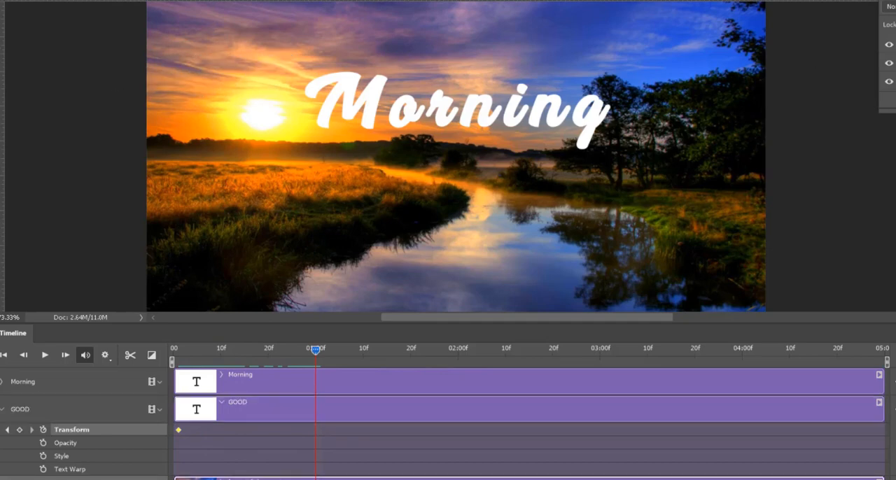
left_click(871, 105)
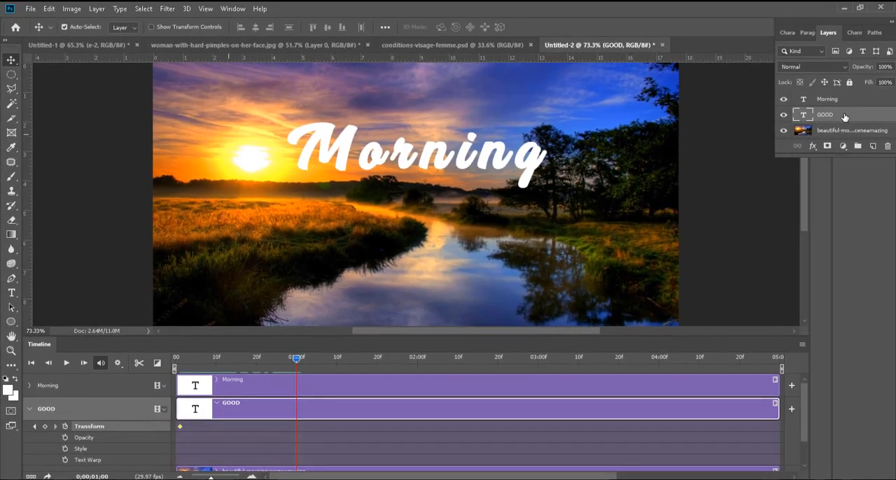
key("shift+Right")
key("shift+Right")
key("shift+Right")
key("shift+Right")
key("shift+Right")
key("shift+Right")
key("shift+Right")
key("shift+Right")
key("shift+Right")
key("shift+Right")
key("shift+Right")
key("shift+Right")
key("shift+Right")
key("shift+Right")
key("shift+Right")
key("shift+Right")
key("shift+Right")
key("shift+Right")
key("shift+Right")
key("shift+Right")
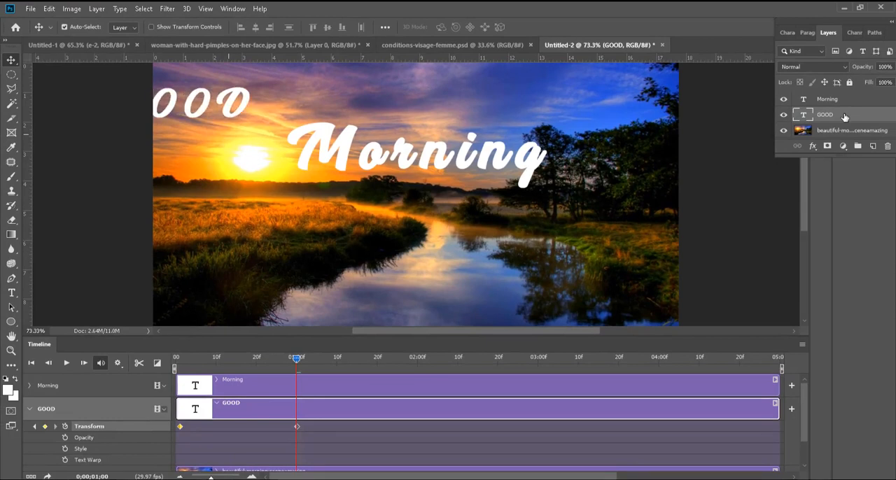
key("shift+Right")
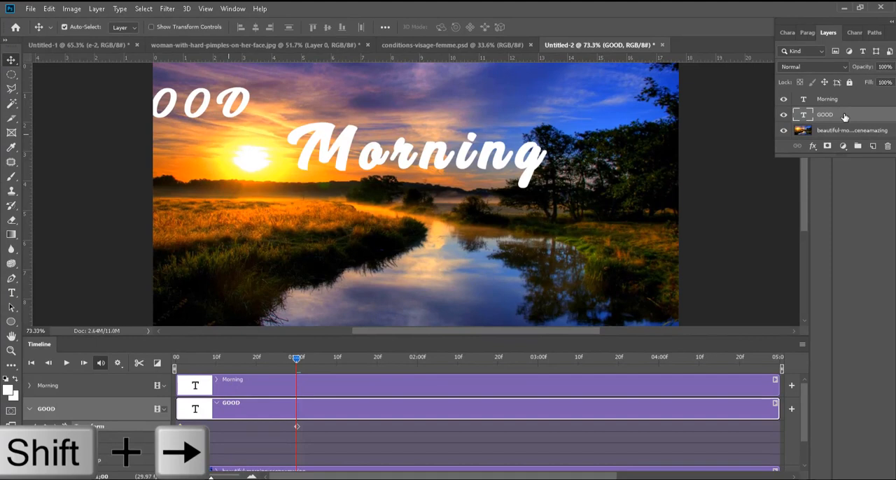
key("shift+Right")
key("shift+Right")
key("shift+Right")
key("shift+Right")
key("shift+Right")
key("shift+Right")
key("shift+Right")
key("shift+Right")
key("shift+Right")
key("shift+Right")
key("shift+Right")
key("shift+Right")
key("shift+Right")
key("shift+Right")
key("shift+Right")
key("shift+Right")
key("shift+Right")
key("shift+Right")
key("shift+Right")
key("shift+Right")
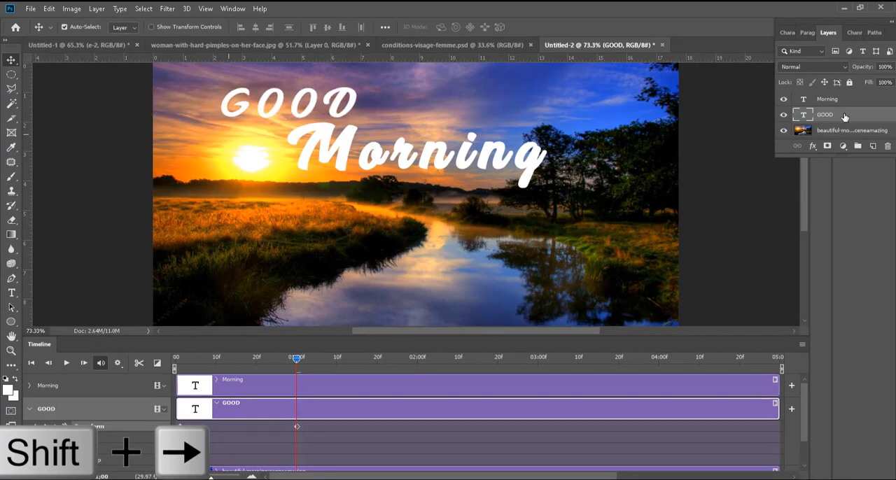
key("shift+Right")
key("shift+Right")
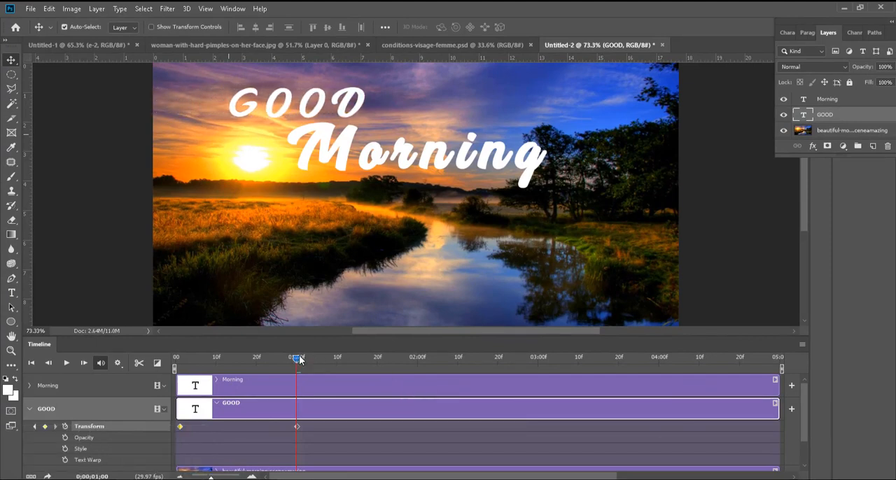
Step: Play and scrub through the first second or so to examine the GOOD text's slide-in
left_click_drag(297, 357, 199, 358)
key("space")
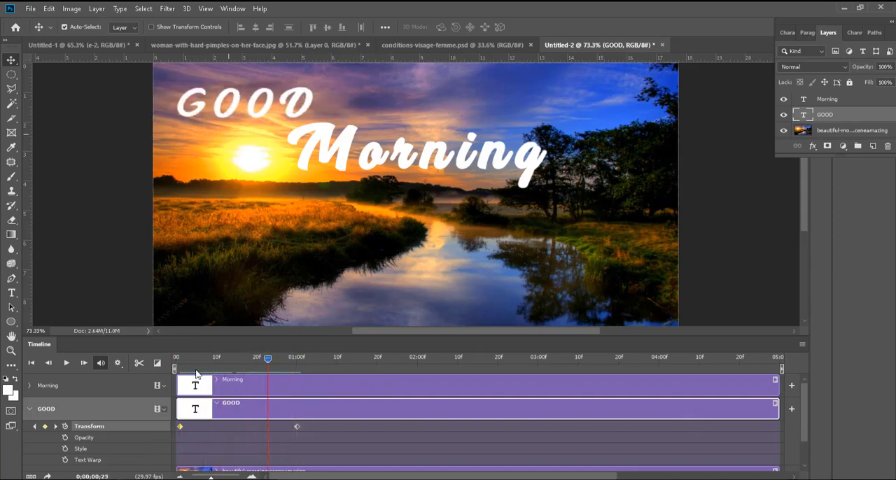
key("space")
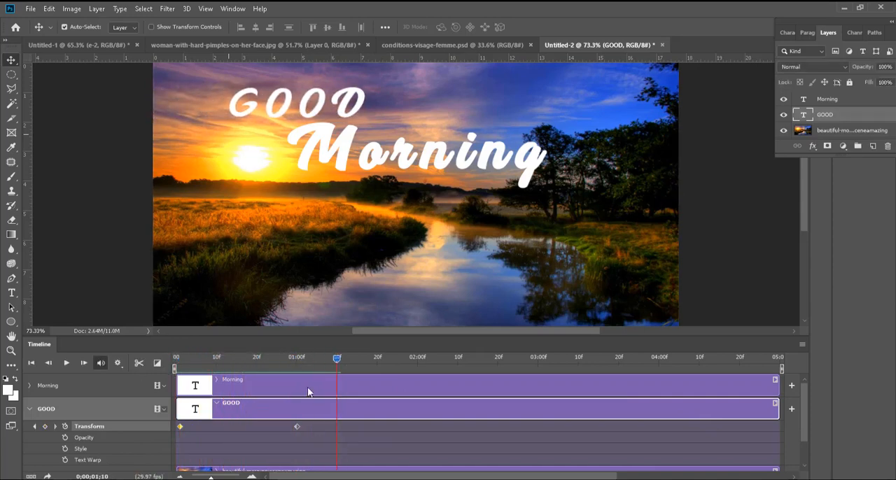
key("space")
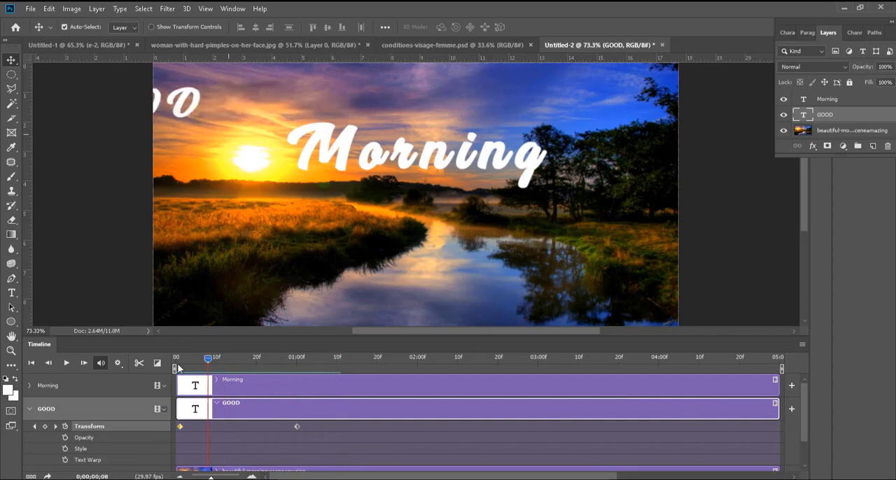
key("space")
key("space")
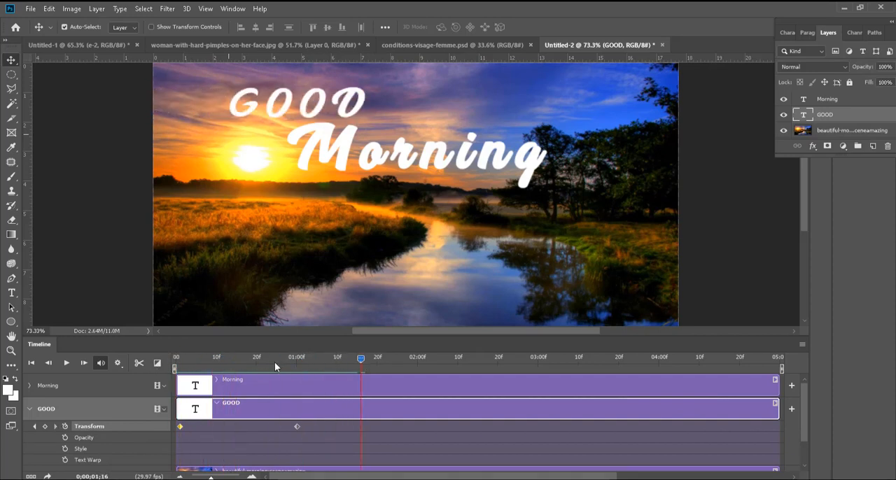
key("space")
left_click_drag(186, 371, 275, 385)
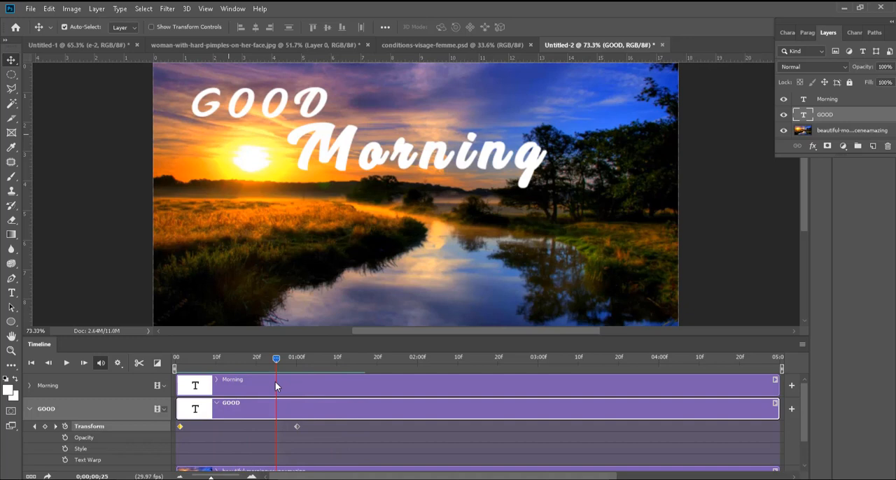
key("space")
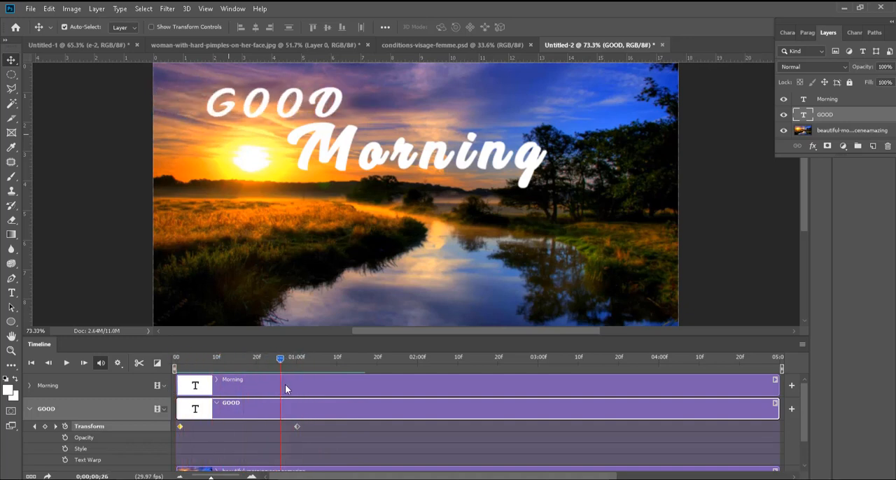
Step: Add an Opacity keyframe for the Morning text at 0;00;01;01 with its opacity set to 0%
left_click(29, 409)
left_click(29, 386)
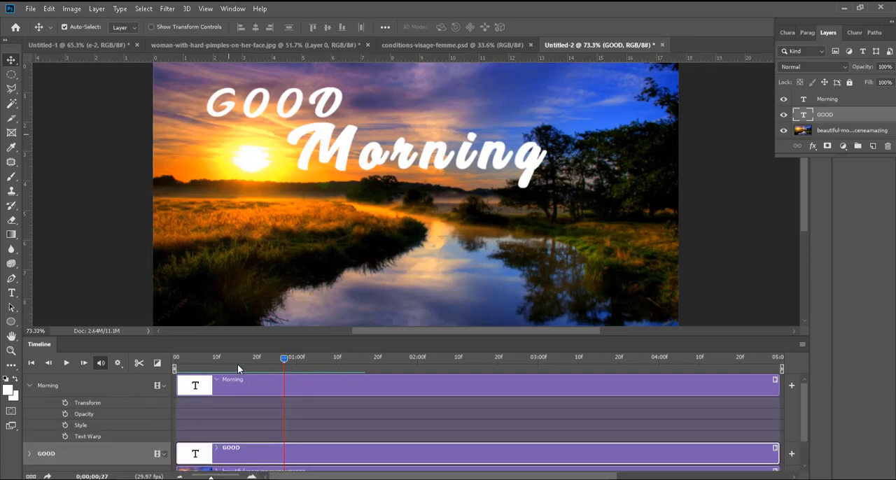
left_click_drag(237, 364, 299, 364)
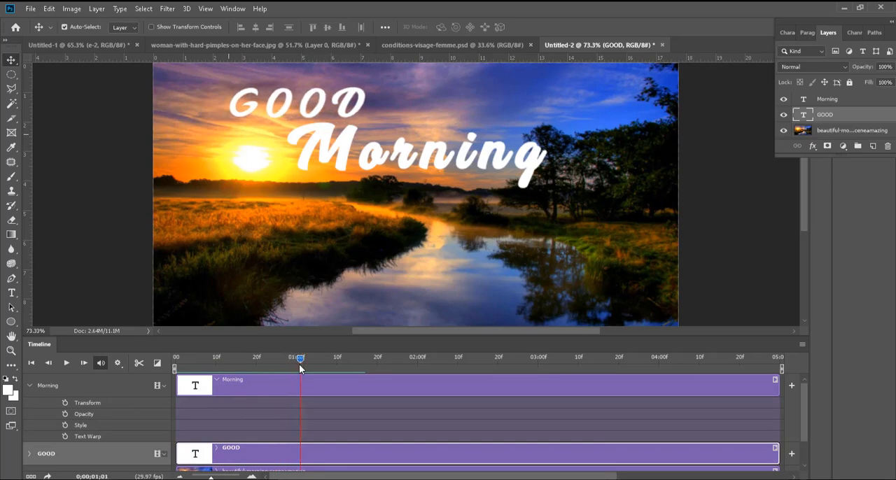
left_click(65, 415)
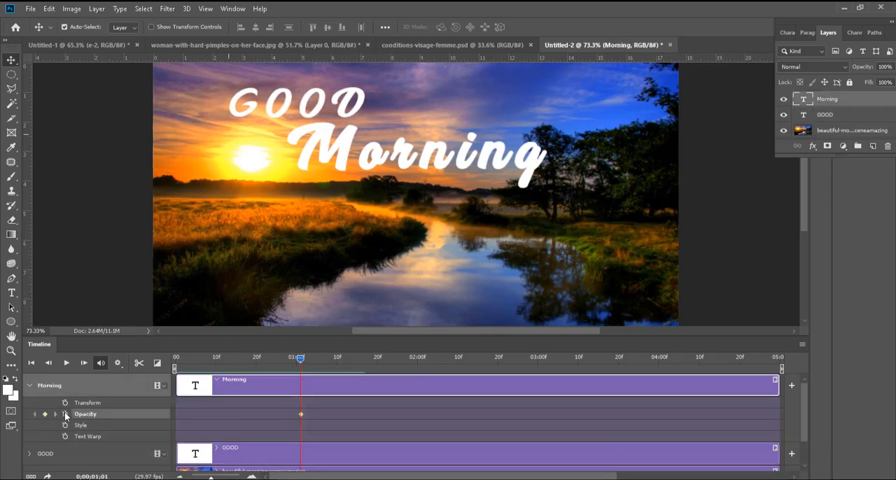
left_click_drag(842, 19, 757, 29)
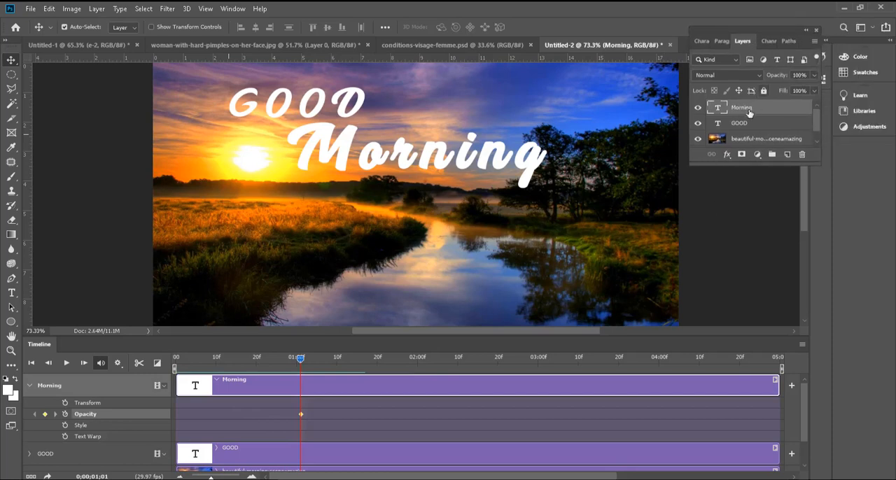
left_click(798, 75)
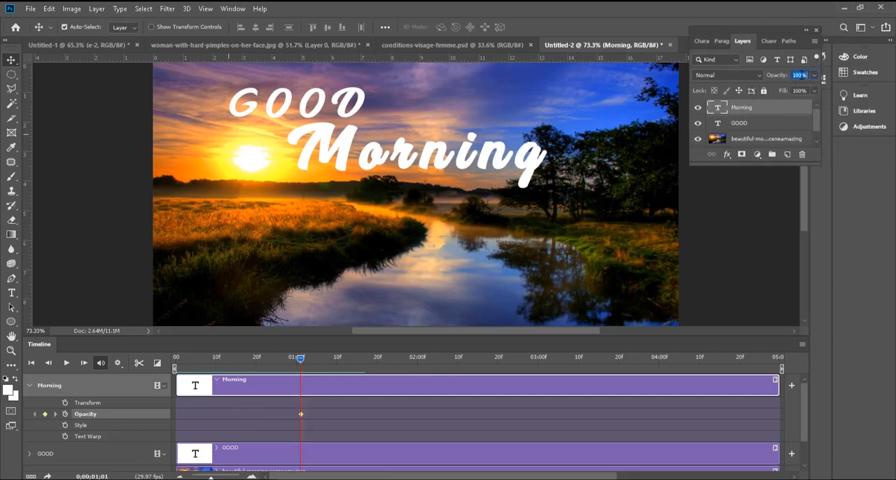
type("0")
double_click(802, 75)
type("0")
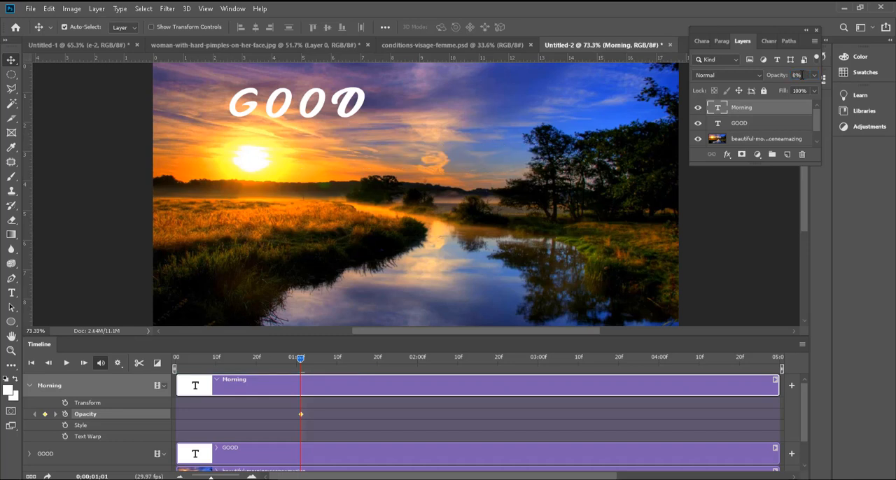
Step: Set the Morning text's opacity to 100% at 0;00;02;00 and play the animation
left_click_drag(301, 360, 418, 360)
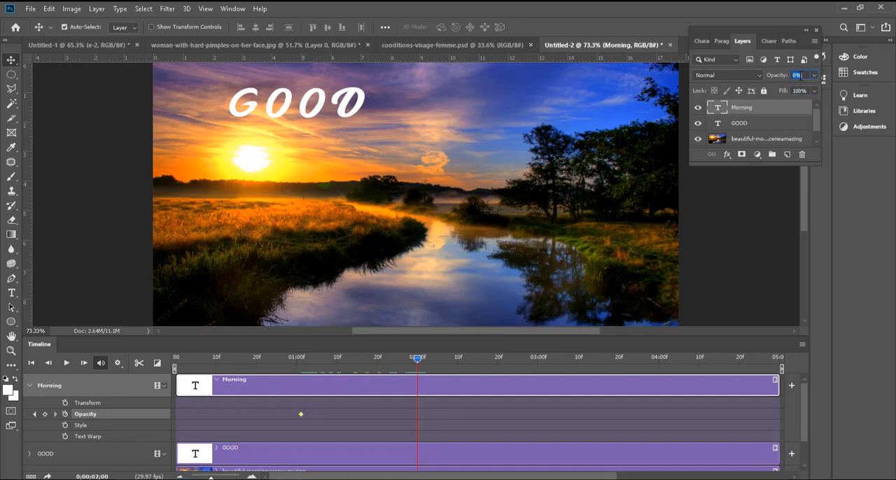
type("100")
key("Return")
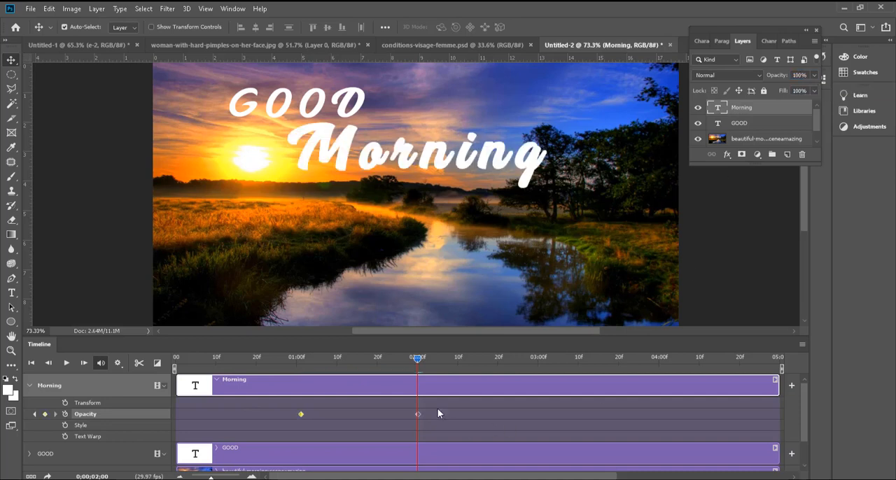
key("space")
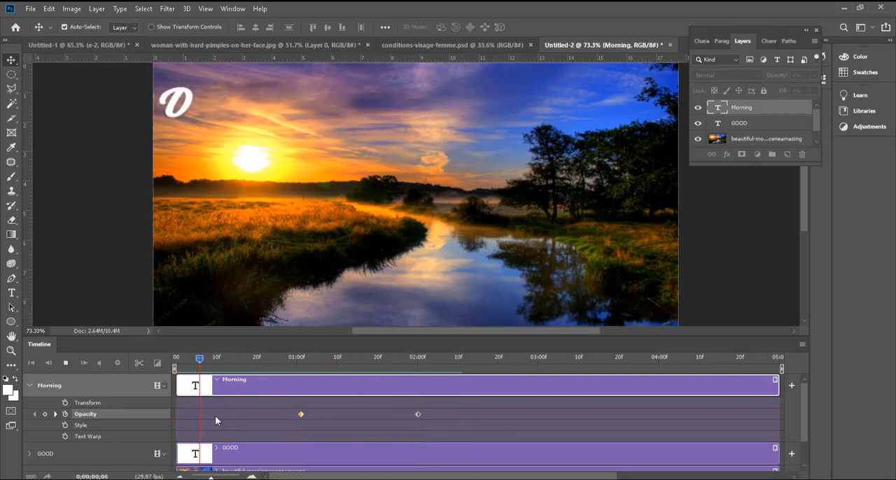
Step: Stop playback, collapse the Morning track and add an Opacity keyframe for the sunrise photo layer at 0;00;00;00
key("space")
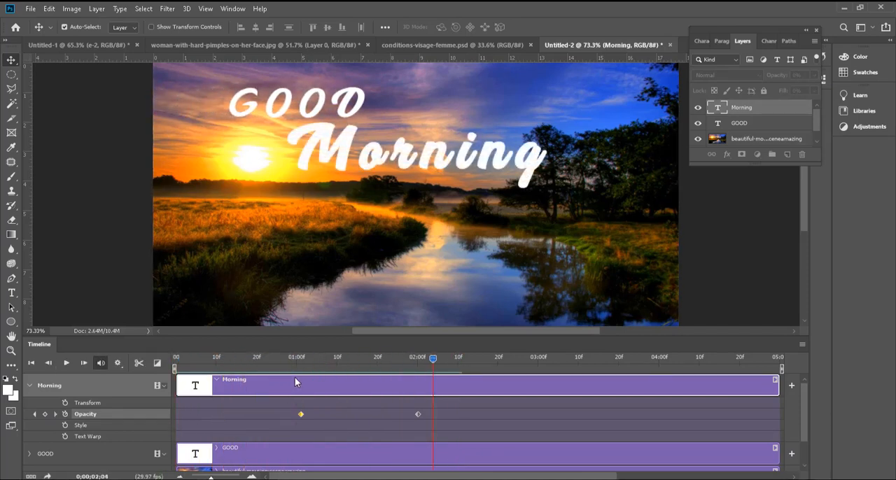
left_click_drag(286, 356, 110, 376)
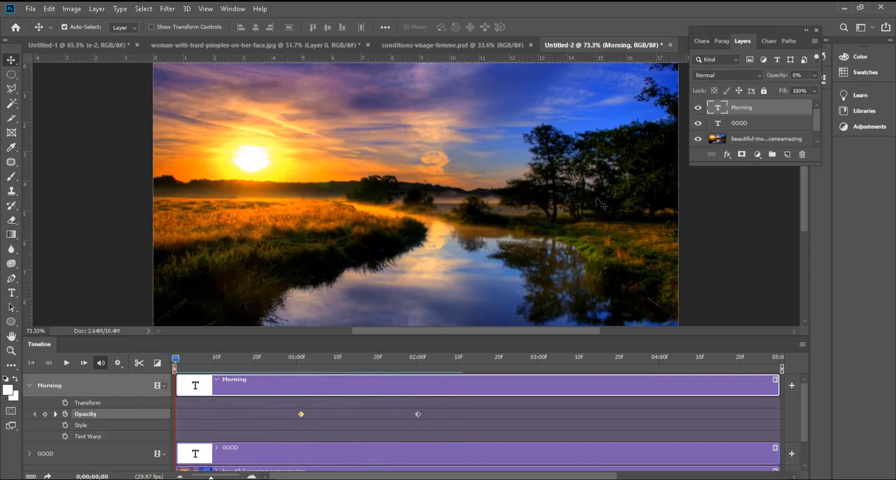
left_click(751, 140)
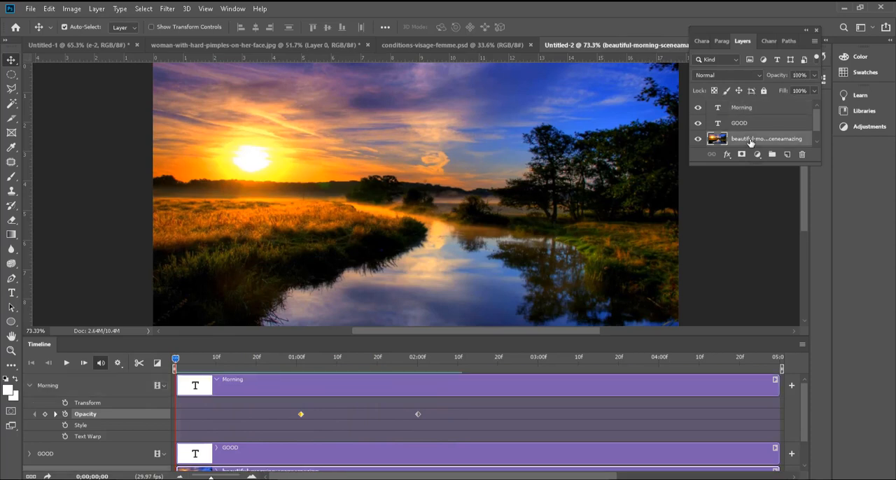
left_click(164, 386)
left_click(165, 383)
left_click(164, 381)
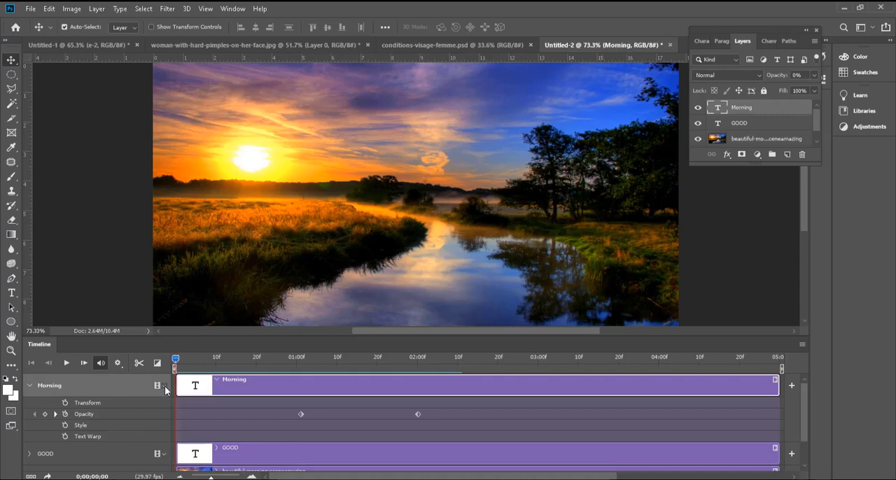
left_click(164, 386)
left_click(49, 390)
left_click(28, 386)
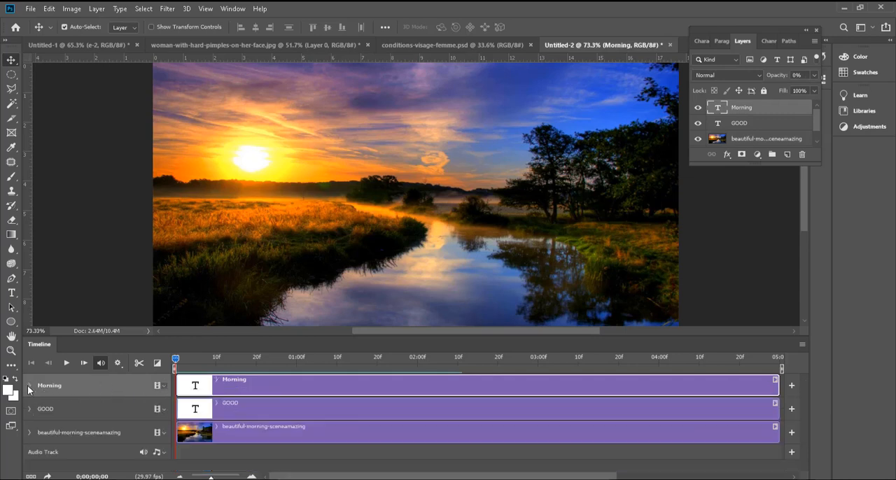
left_click(30, 432)
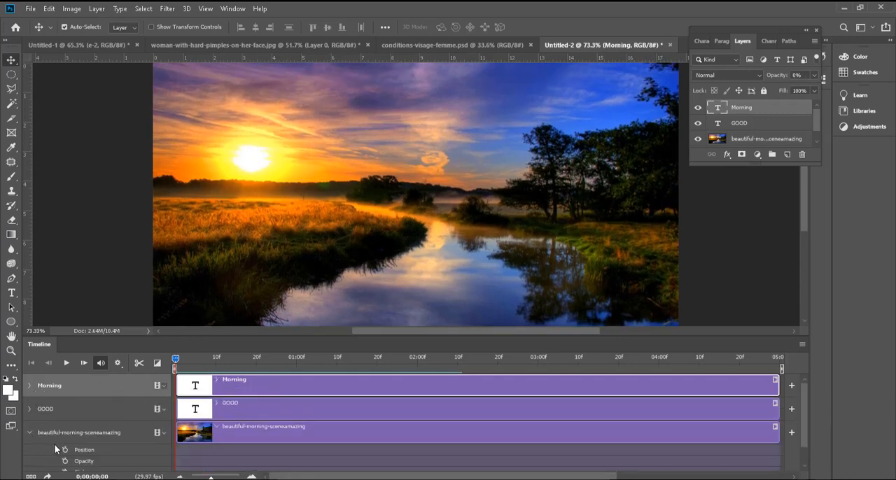
left_click(65, 461)
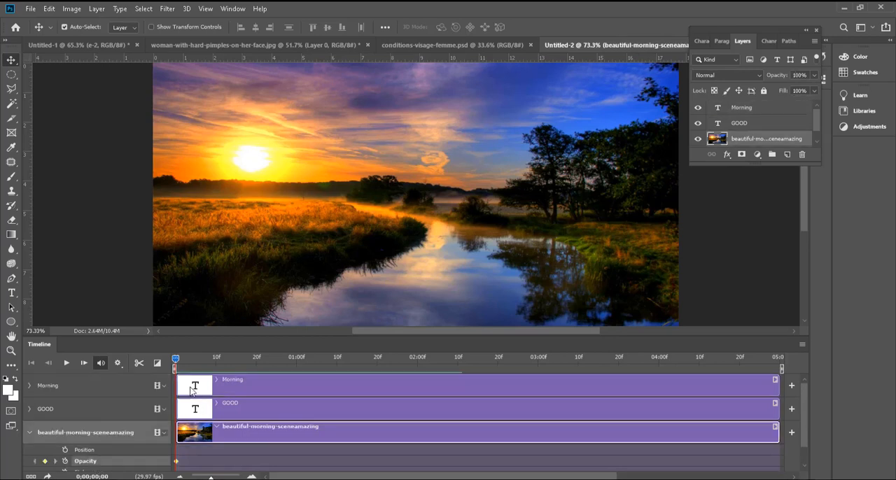
Step: Set the sunrise photo layer's opacity to 0% at 0;00;01;01 to record a second Opacity keyframe
left_click_drag(218, 357, 303, 358)
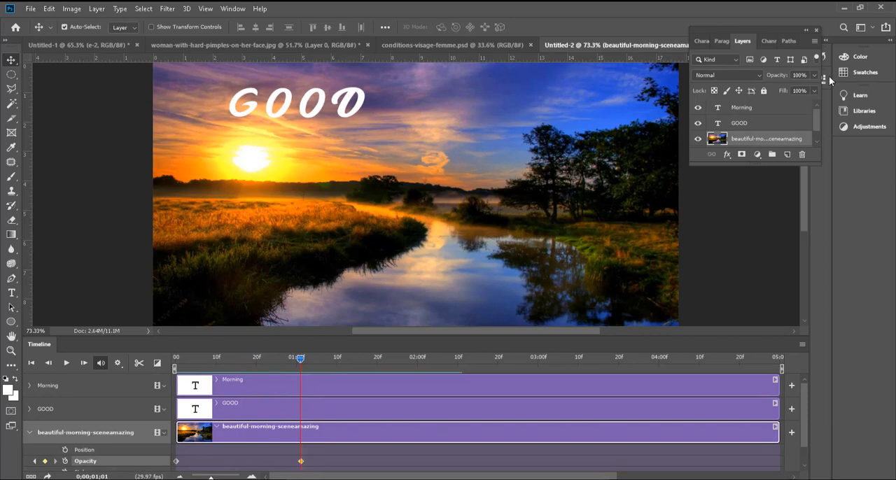
left_click(800, 75)
type("0")
key("Return")
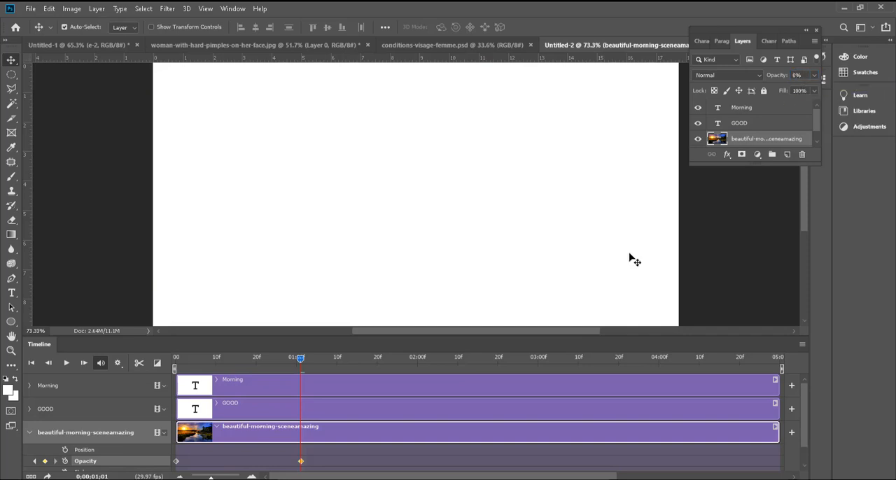
Step: Set the sunrise photo layer's opacity to 0% at its starting keyframe, 0;00;00;00
left_click_drag(300, 361, 176, 360)
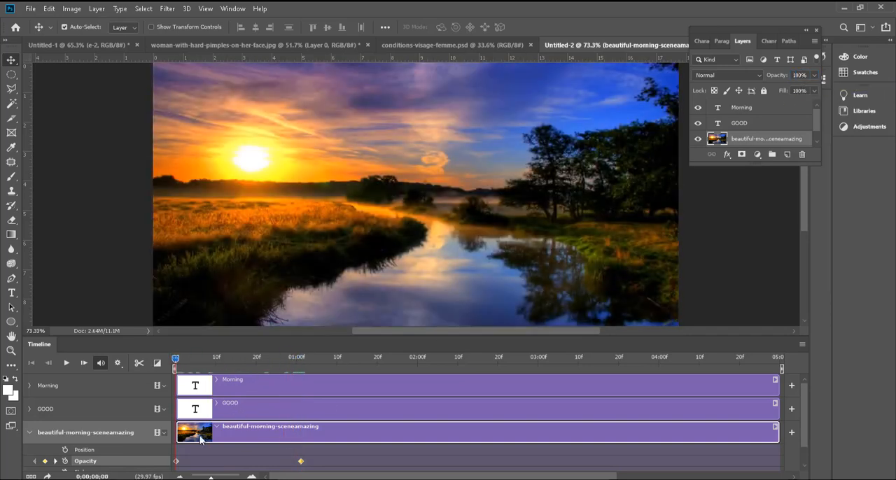
left_click(800, 75)
type("0")
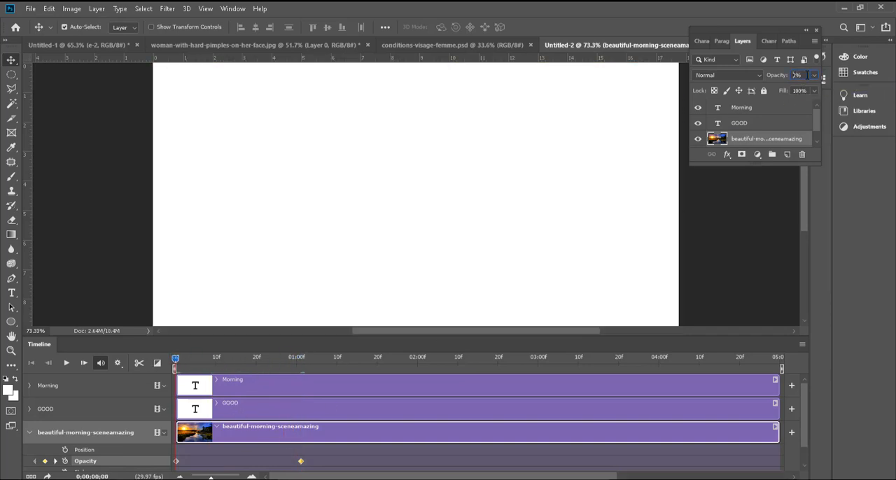
key("Return")
Step: Set the sunrise photo layer's opacity to 100% at 0;00;01;10 and return the playhead to the start
left_click_drag(208, 361, 337, 361)
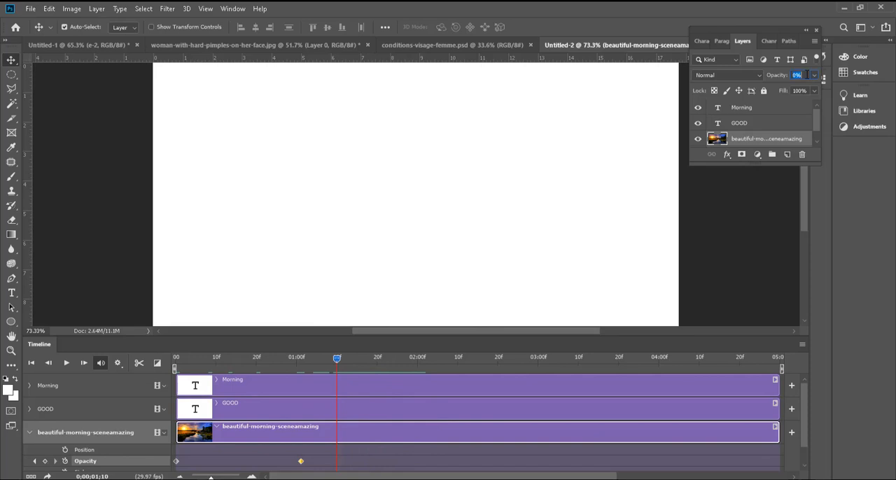
type("100")
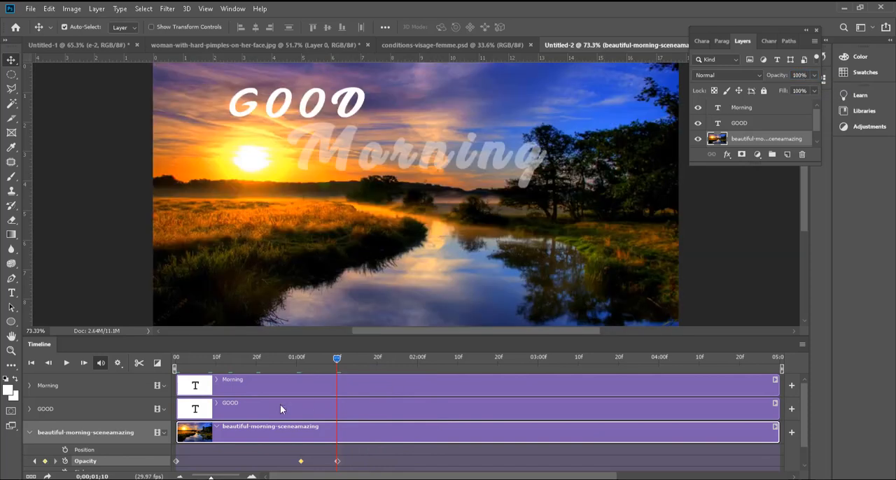
left_click_drag(328, 365, 143, 363)
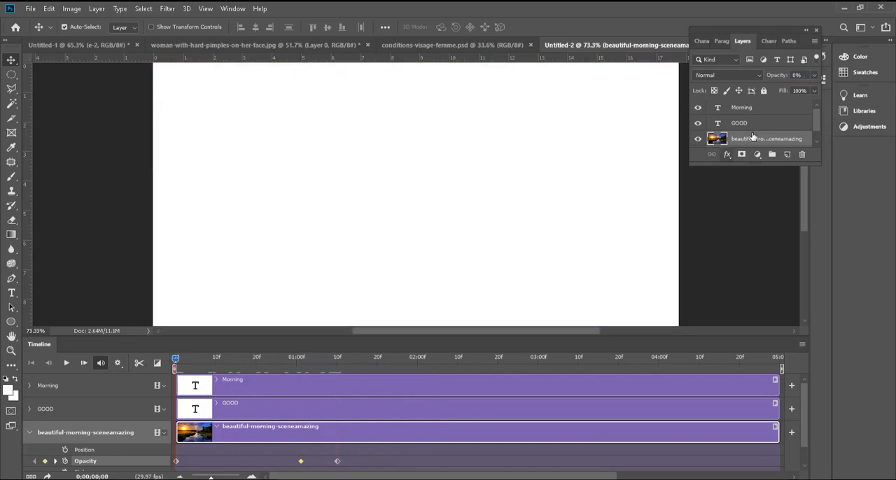
Step: Try previewing the animation with the white Background layer hidden, and restore the layer's visibility
scroll(747, 117, "down", 1)
left_click(698, 140)
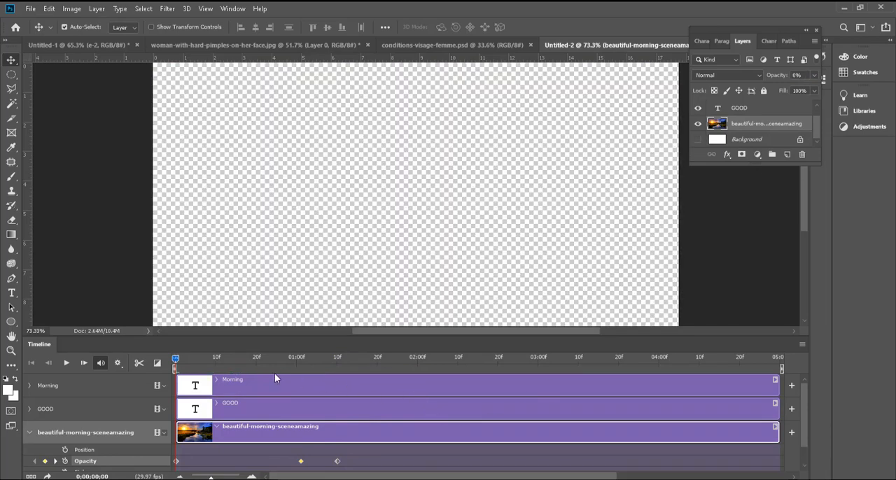
key("space")
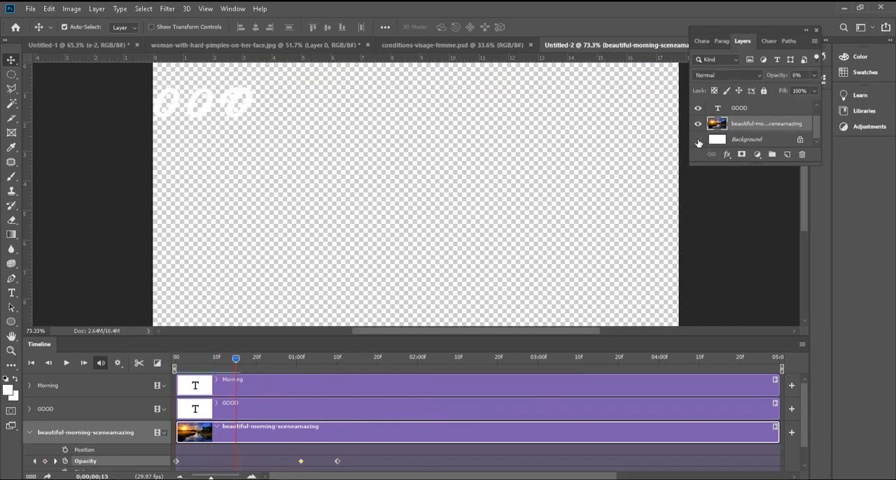
left_click(698, 139)
Step: Set the foreground color to black and fill the Background layer with it using the Paint Bucket Tool
left_click(732, 140)
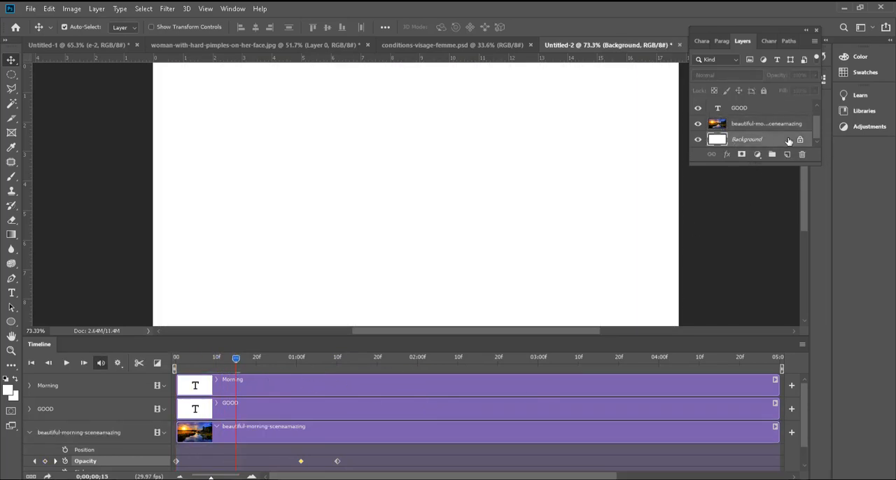
left_click(16, 397)
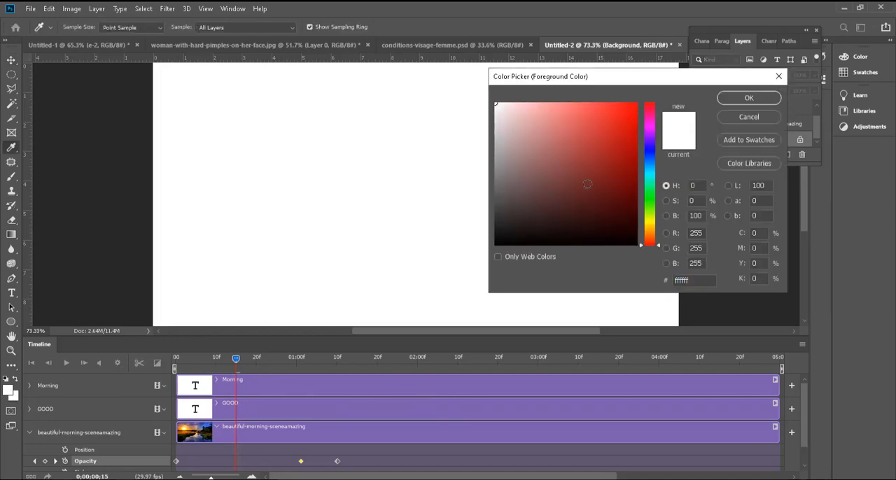
left_click_drag(588, 185, 581, 266)
left_click(730, 98)
key("v")
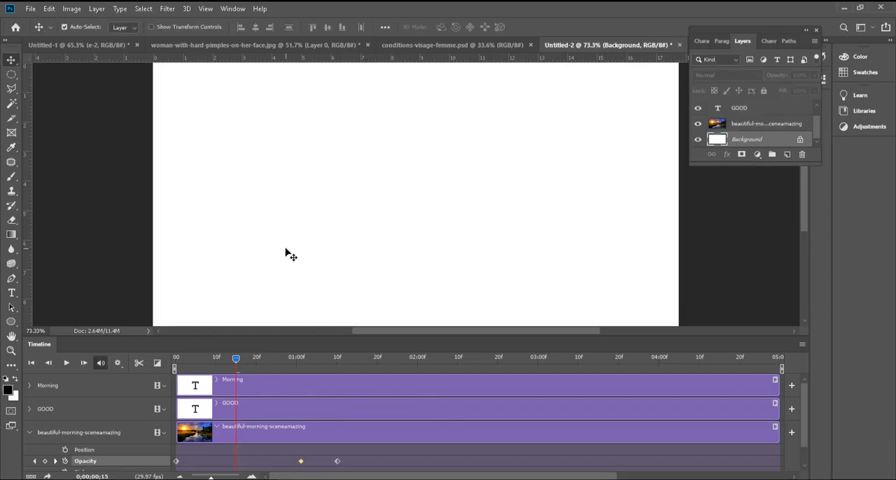
left_click(10, 236)
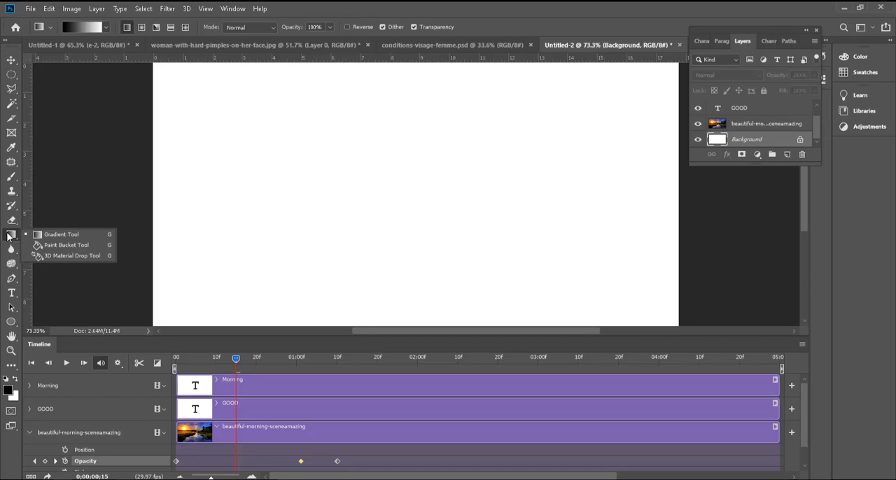
left_click(53, 249)
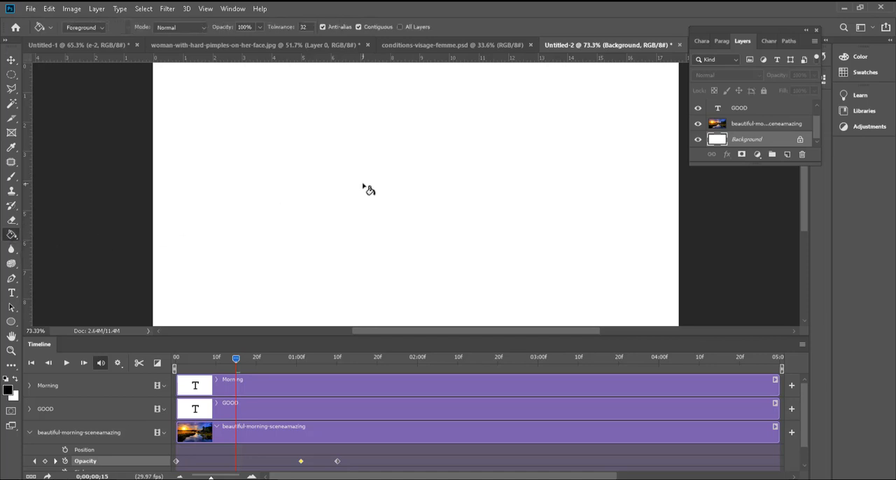
left_click(364, 185)
left_click(11, 60)
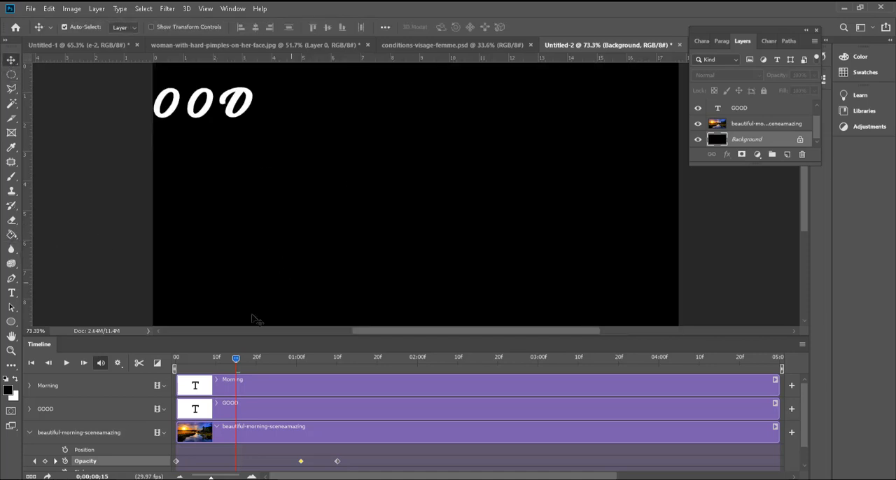
Step: Play the animation from the start to examine the photo fading in from black with the text
left_click(176, 359)
key("space")
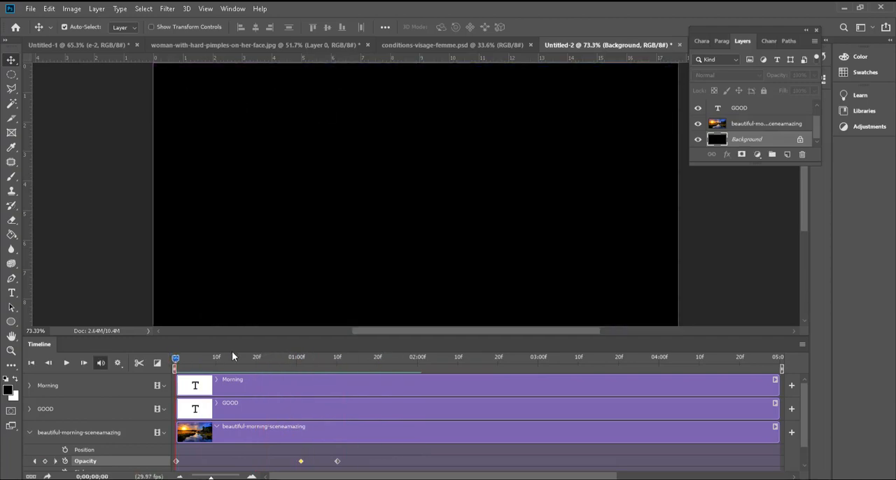
key("space")
left_click_drag(302, 355, 124, 352)
key("space")
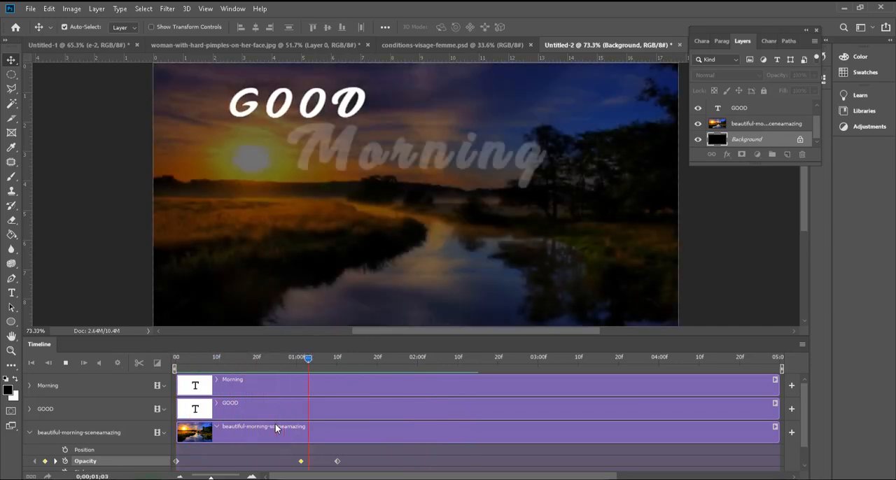
key("space")
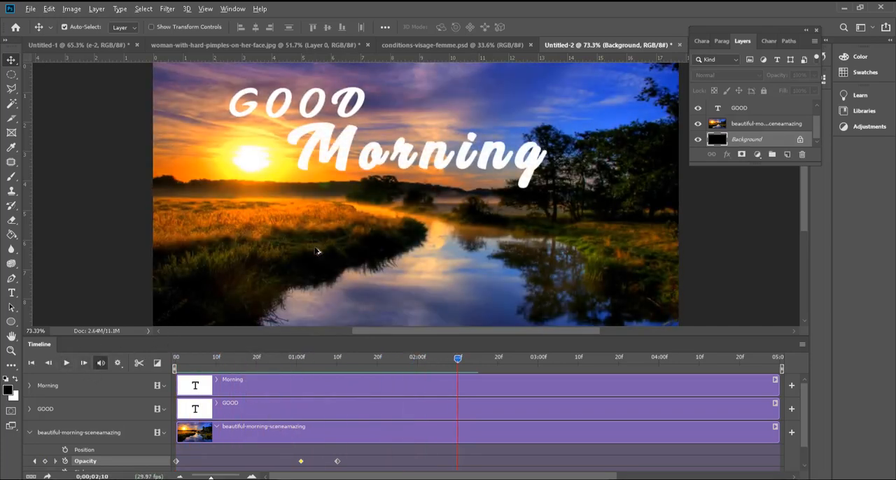
Step: Move the playhead to 0;00;02;22, open the Save for Web (Legacy) export and set the file format to GIF
scroll(315, 254, "down", 4)
scroll(311, 260, "up", 1)
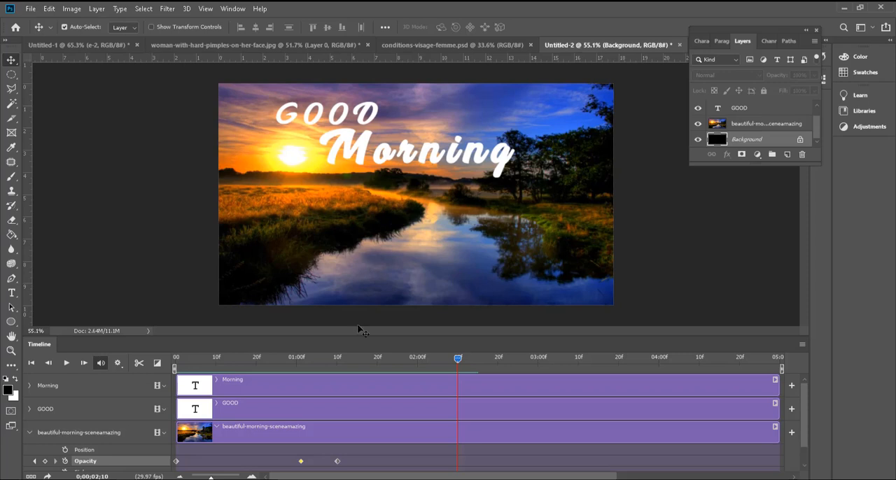
scroll(426, 421, "down", 1)
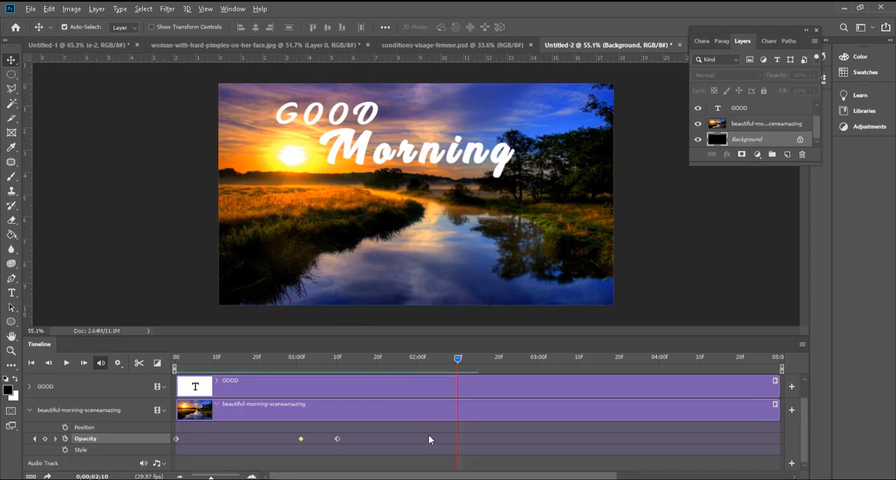
left_click_drag(456, 358, 506, 359)
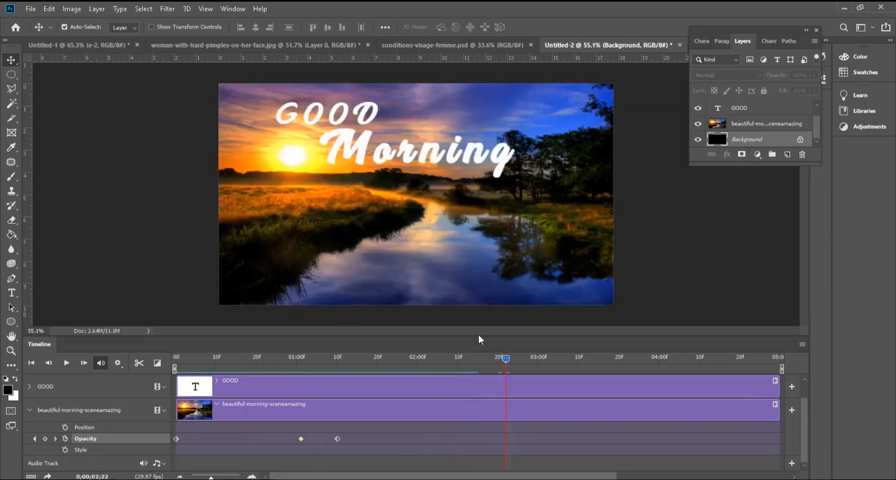
left_click(31, 10)
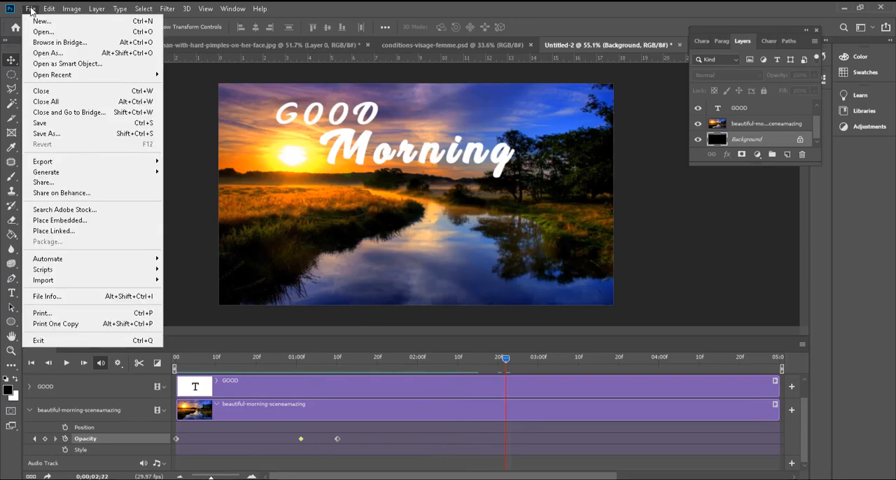
mouse_move(105, 166)
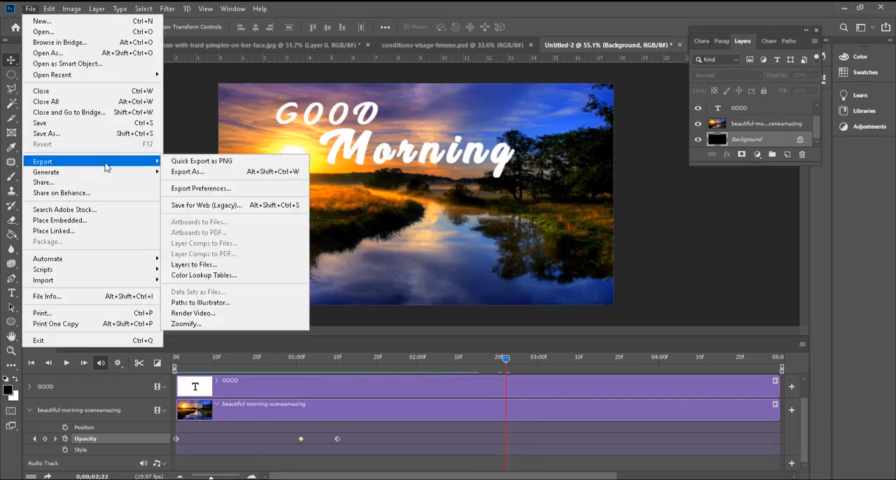
left_click(222, 205)
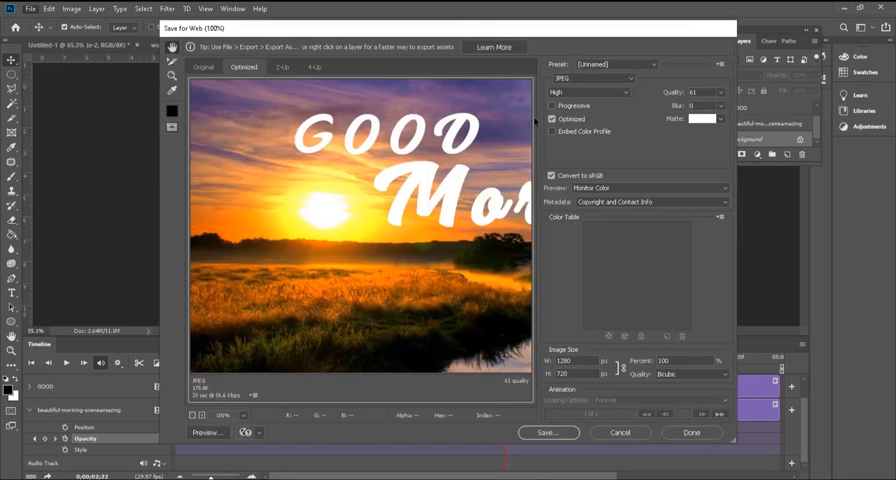
left_click(590, 77)
left_click(588, 88)
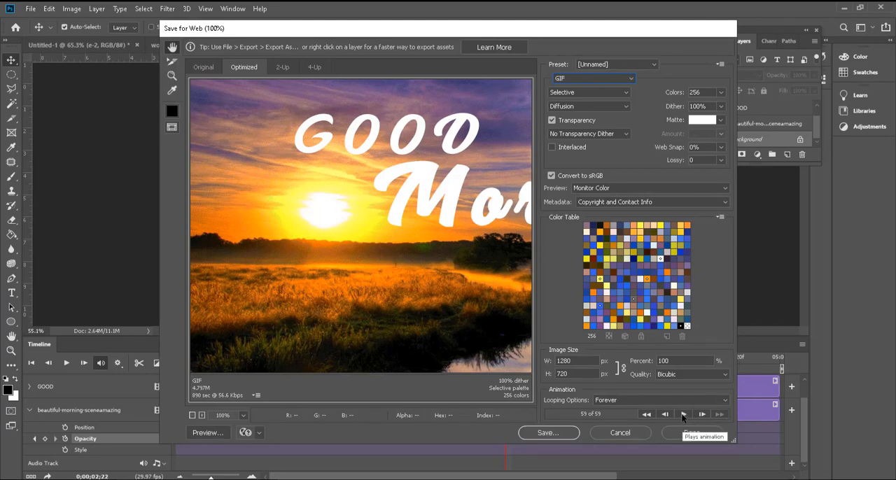
Step: Return to the first frame of the GIF preview, step forward through the frames and play the animation
left_click(645, 415)
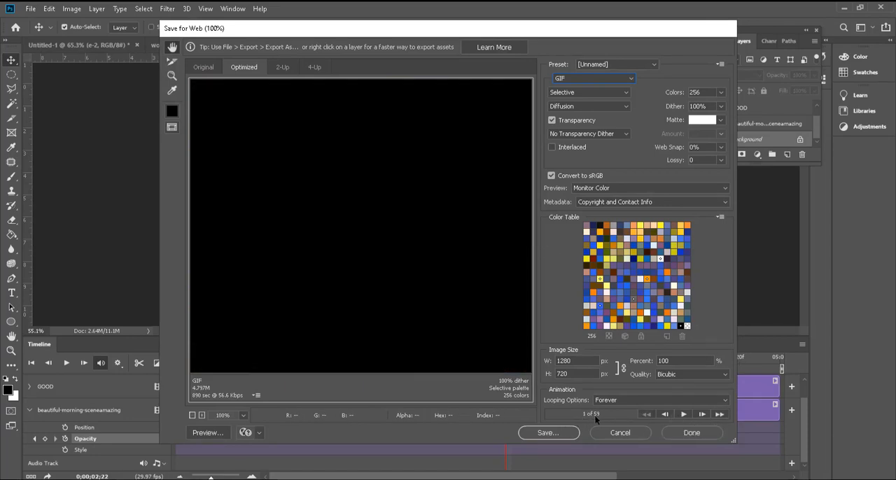
left_click(704, 415)
left_click(704, 415)
left_click(704, 416)
left_click(704, 415)
left_click(704, 415)
left_click(704, 415)
left_click(703, 415)
left_click(704, 416)
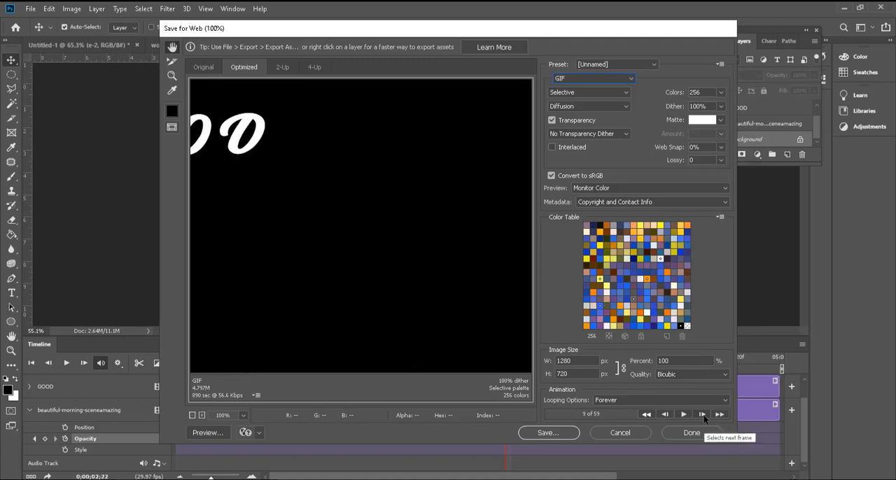
left_click(702, 415)
left_click(702, 416)
left_click(702, 416)
left_click(702, 416)
left_click(703, 415)
left_click(702, 415)
left_click(702, 415)
left_click(702, 415)
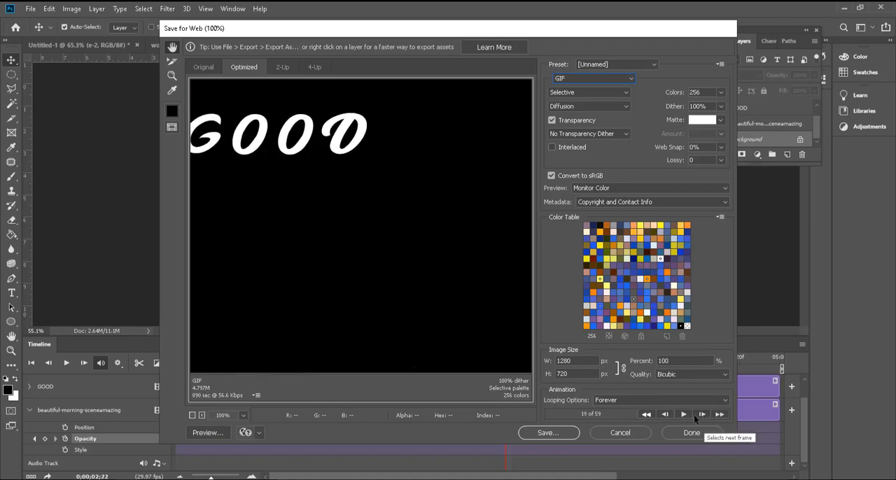
left_click(684, 415)
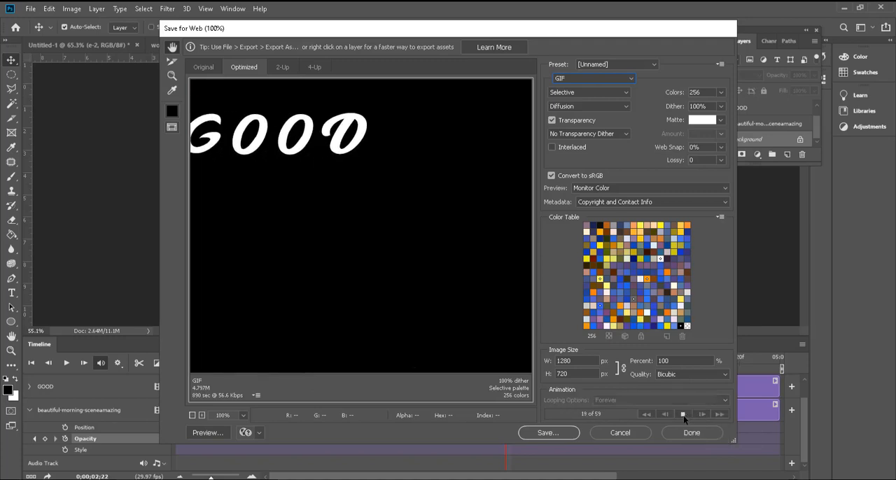
Step: Stop the GIF playback, check the animation in a web browser preview, and close the browser and the disk-space notification
left_click(684, 415)
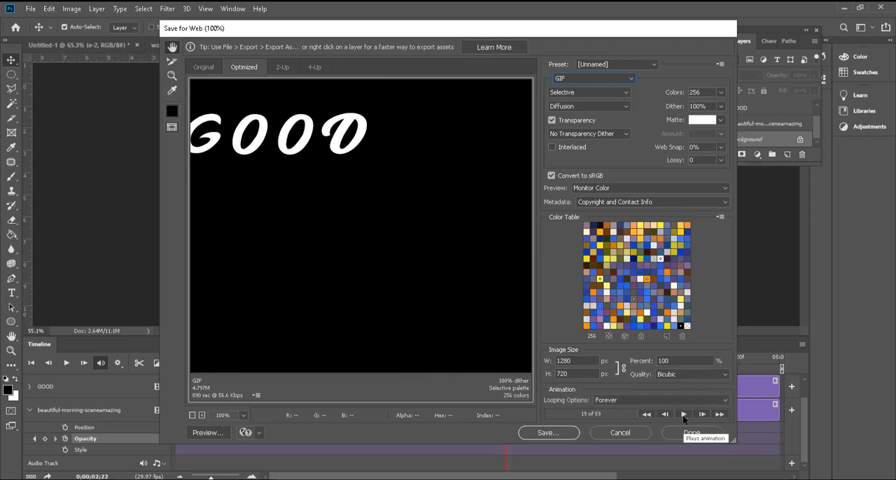
left_click(205, 433)
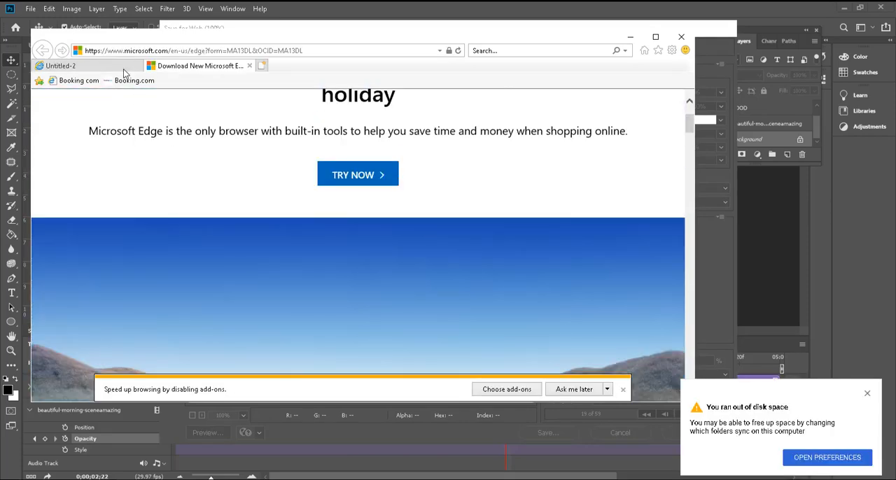
left_click(121, 66)
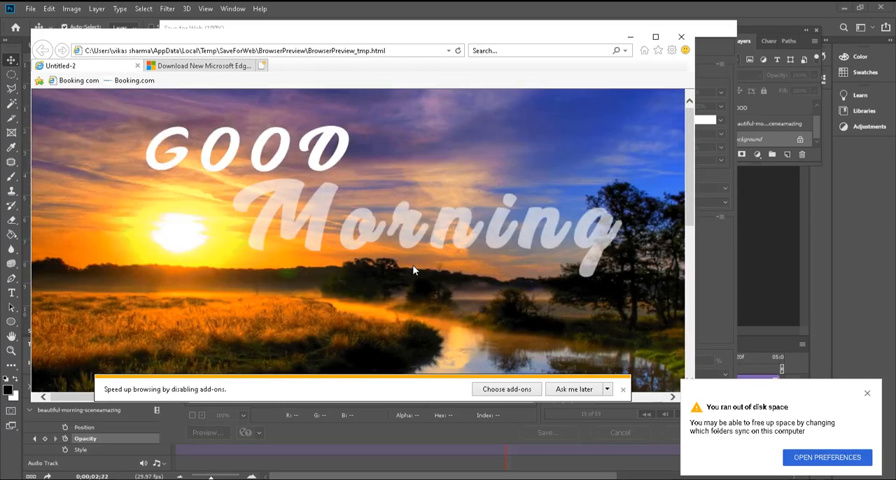
left_click(681, 36)
left_click(343, 227)
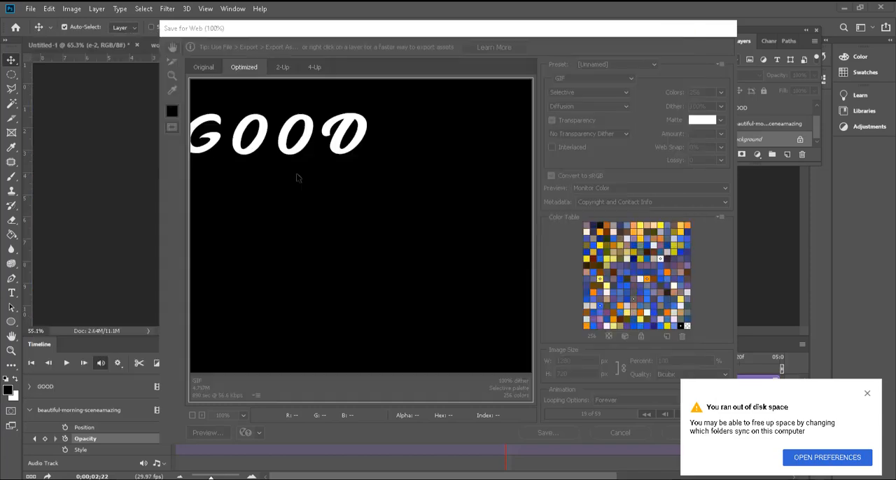
left_click(868, 395)
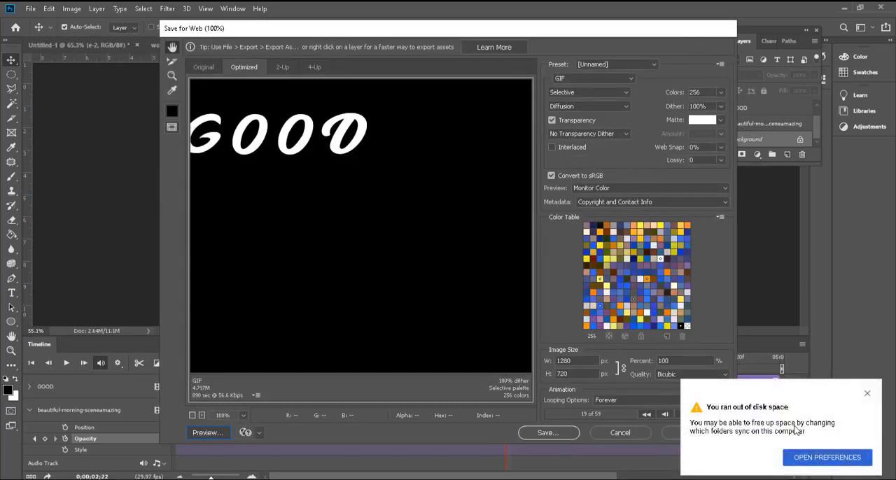
left_click(868, 395)
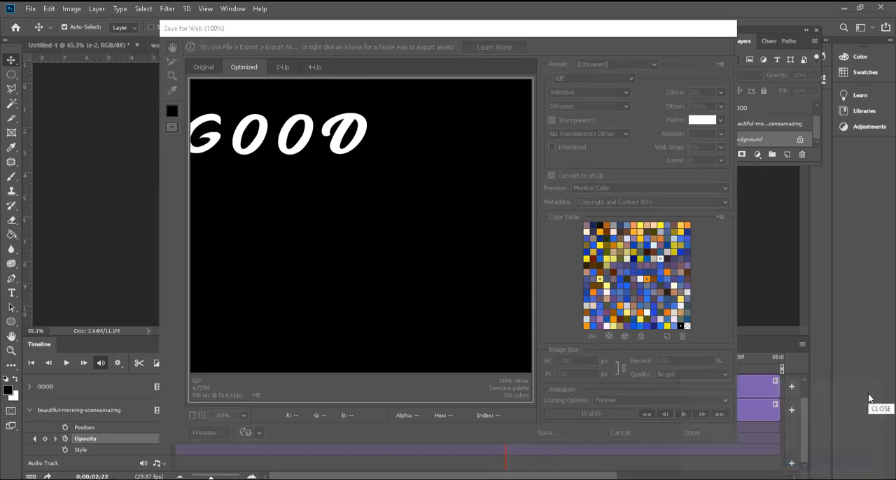
Step: Save the GIF as Untitled-2.gif in the photoshop folder inside 02.New folder (2) on drive D
left_click(547, 433)
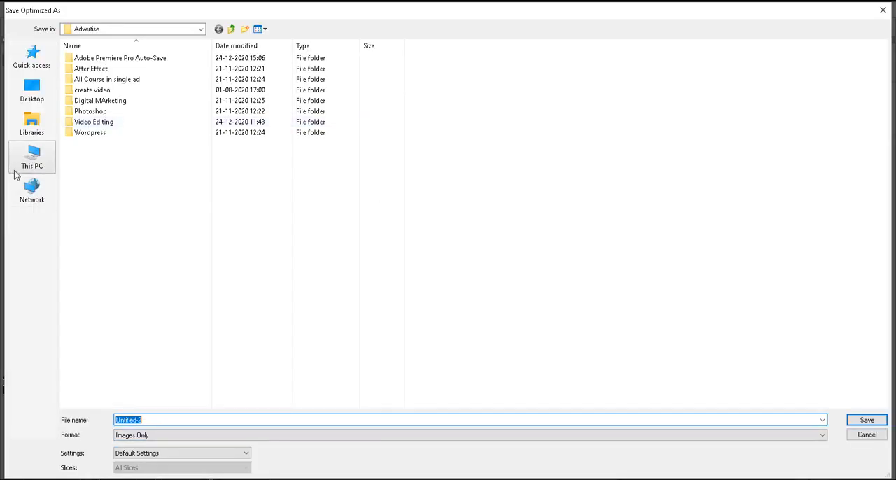
left_click(31, 160)
double_click(282, 144)
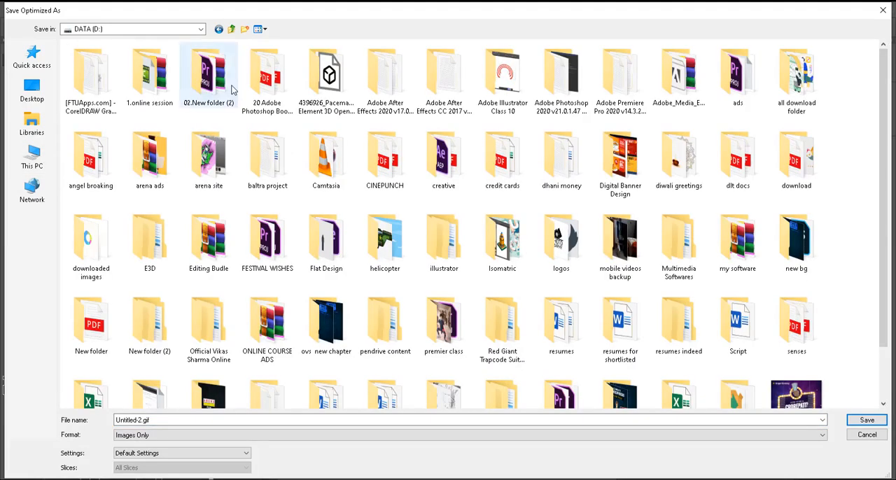
double_click(210, 78)
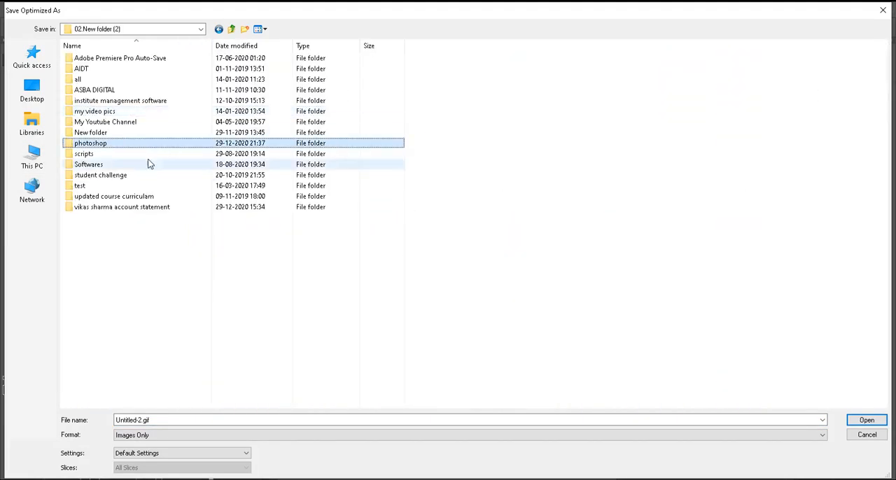
key("Return")
key("Return")
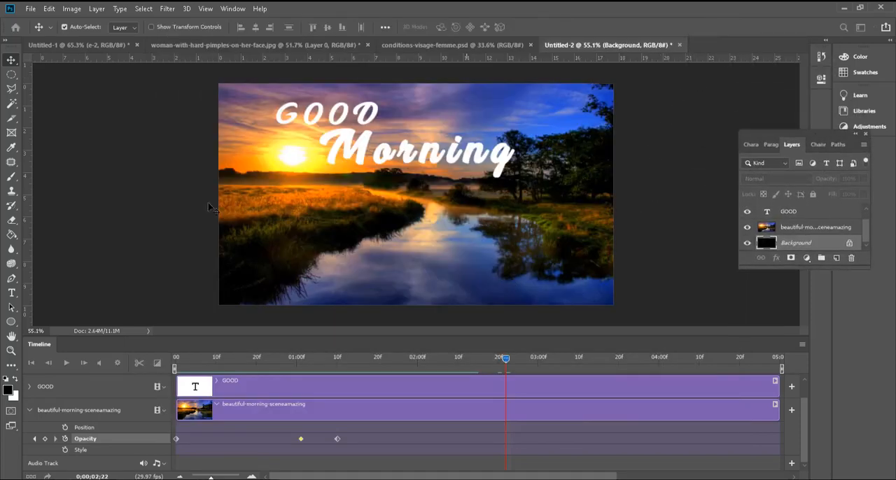
Step: Deselect the layers of the Good Morning composition and create a new document
left_click(667, 172)
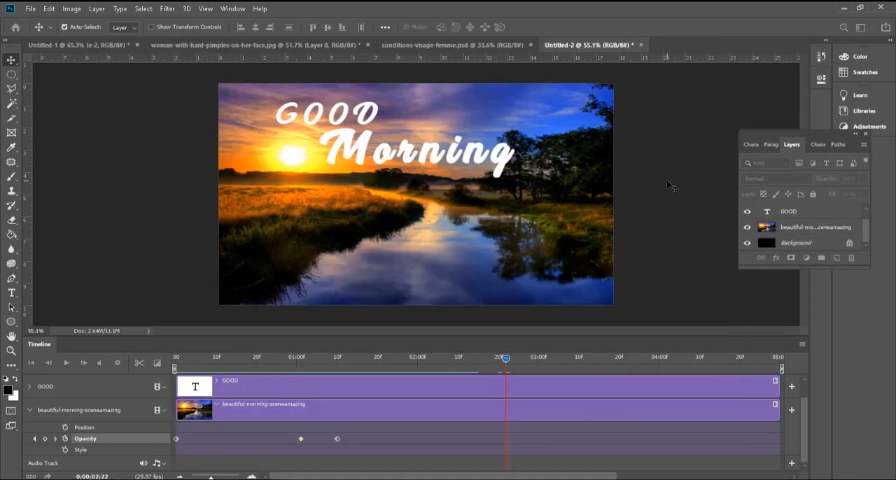
key("ctrl+n")
left_click(660, 401)
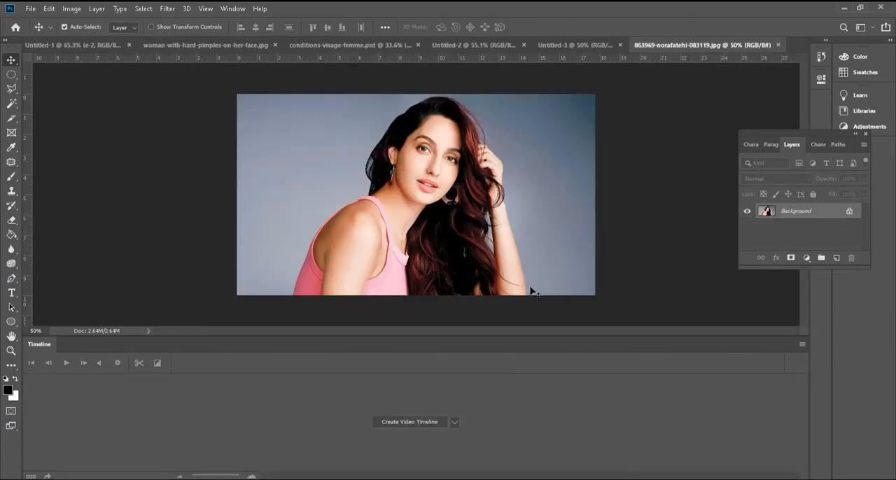
Step: Convert the portrait photo's locked Background layer into the regular layer Layer 0
right_click(825, 214)
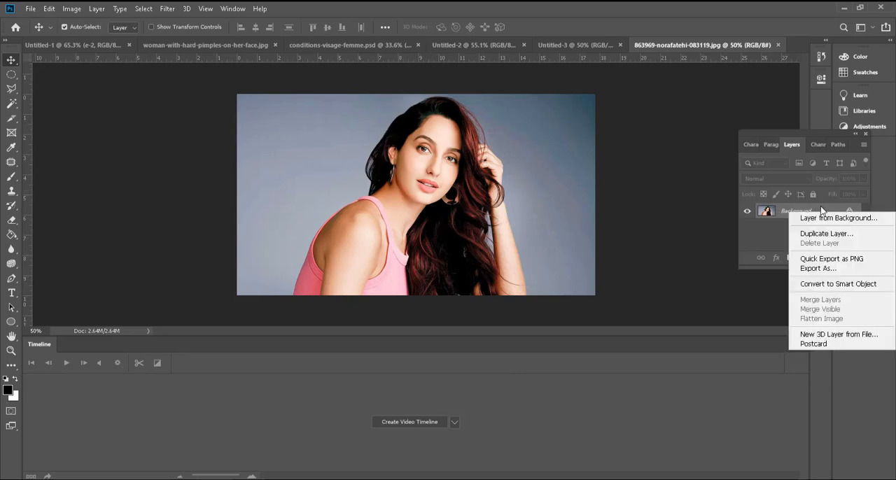
left_click(823, 210)
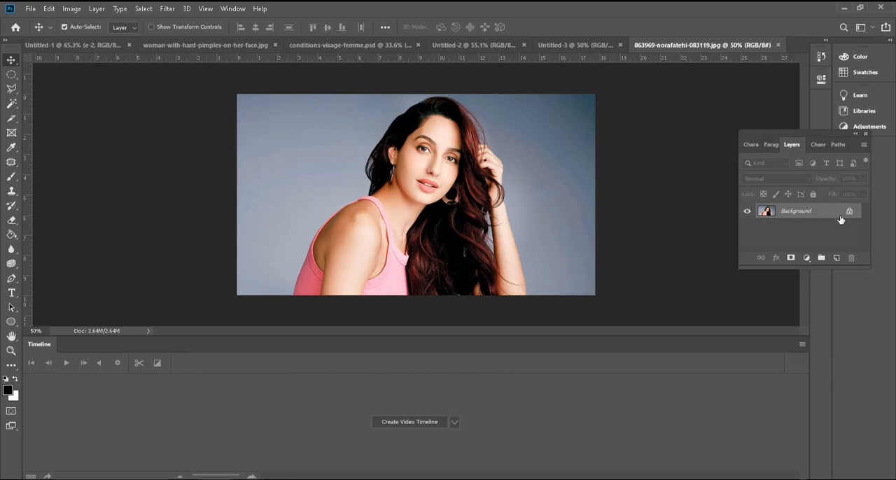
double_click(841, 215)
left_click(535, 147)
Step: Shrink the timeline area and create a frame animation for the portrait
scroll(441, 137, "up", 5)
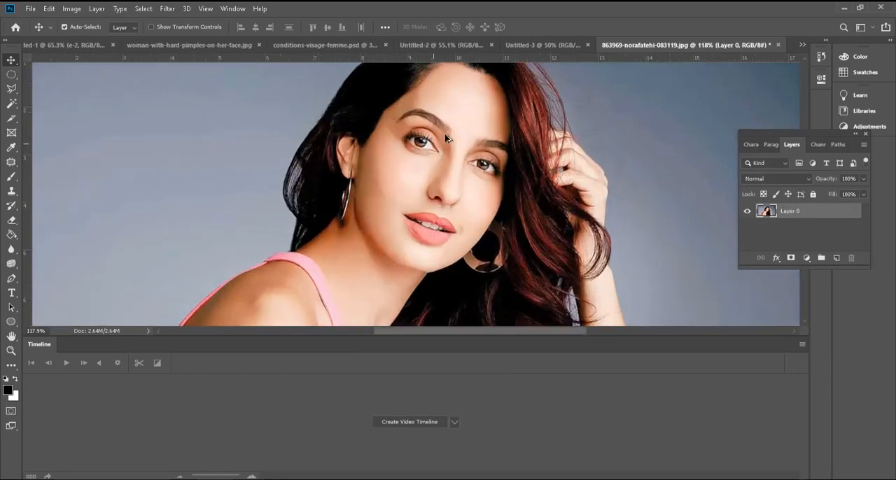
scroll(445, 137, "up", 3)
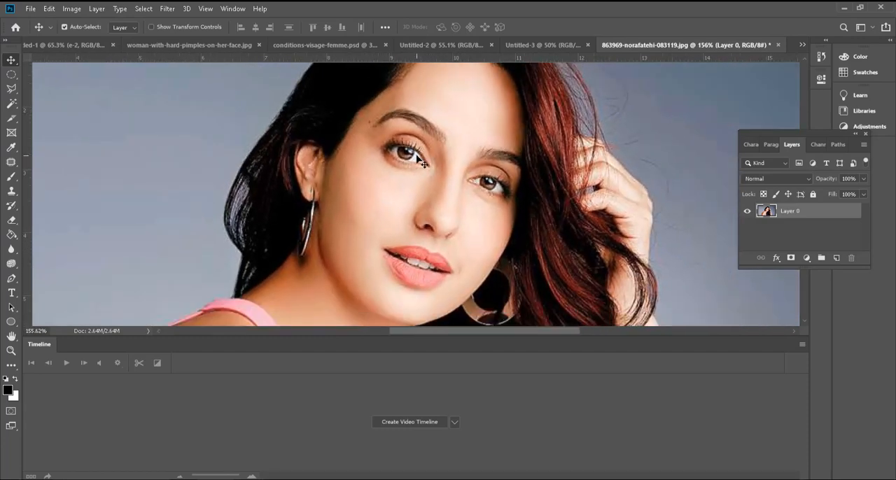
scroll(423, 161, "up", 4)
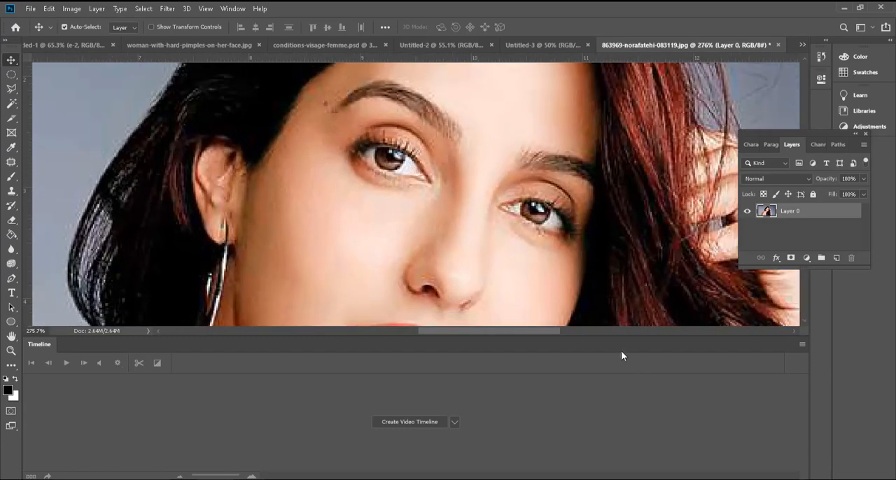
left_click_drag(566, 335, 564, 364)
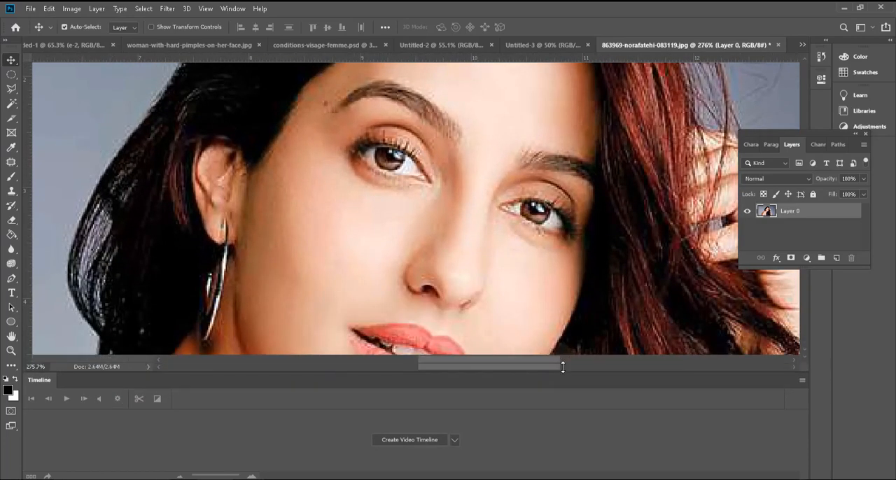
left_click(455, 438)
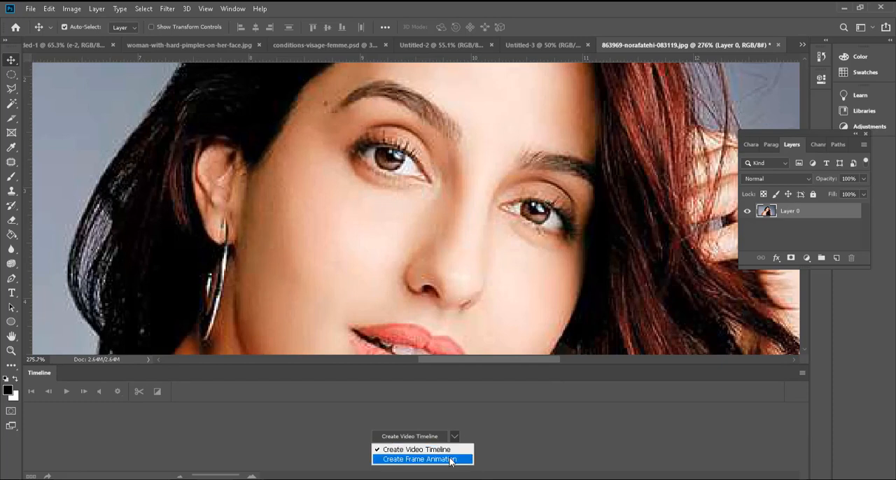
left_click(450, 460)
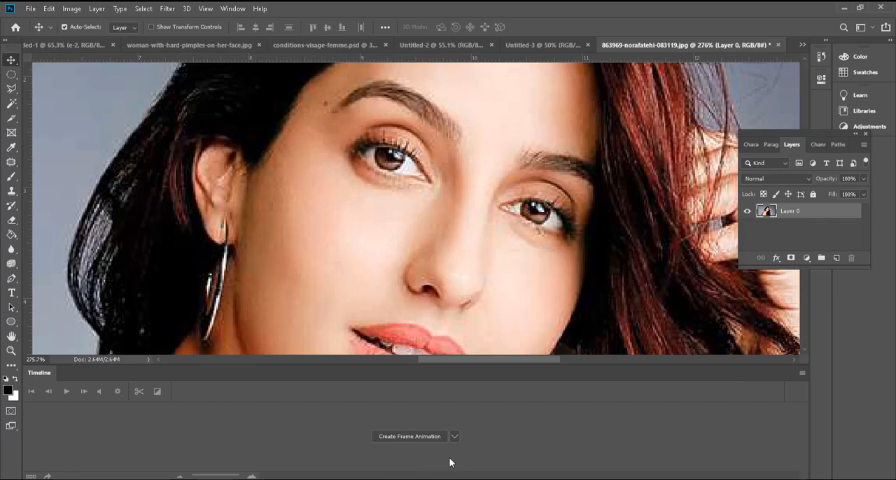
left_click(412, 439)
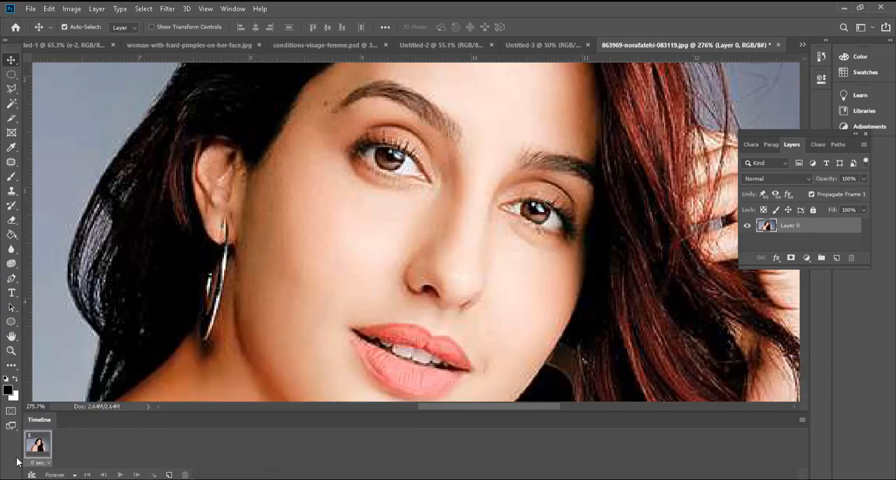
Step: Scale the semi-transparent eyes-closed image to about 45.5% and align its closed eye with the portrait's eye
scroll(420, 252, "down", 5)
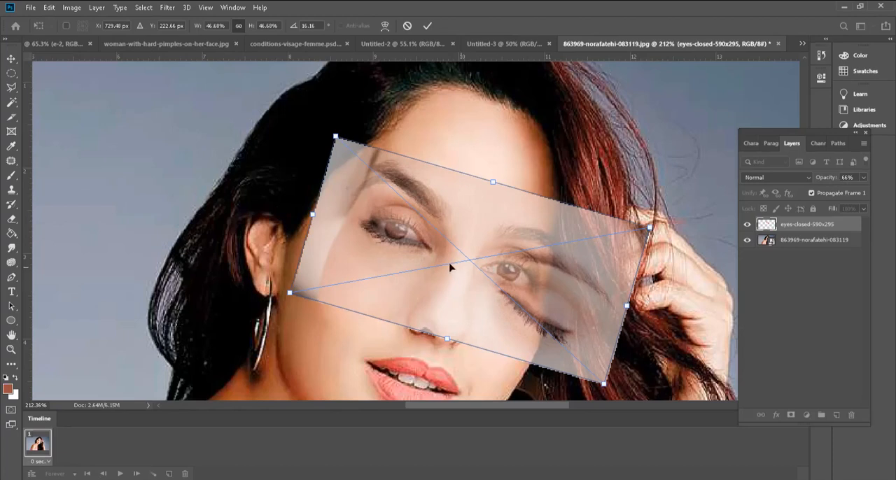
left_click_drag(650, 226, 640, 227)
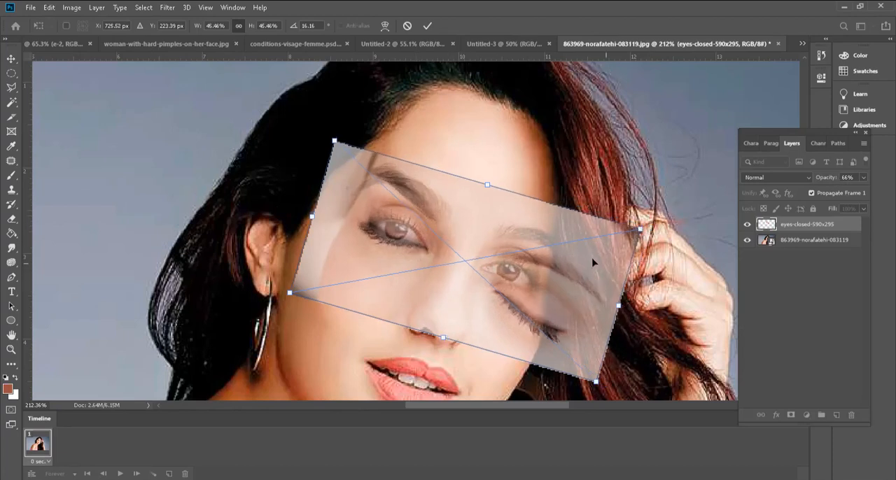
left_click_drag(589, 256, 592, 254)
key("Return")
Step: Set the opacity of the eyes-closed-590x295 layer to 100%
scroll(460, 266, "up", 2)
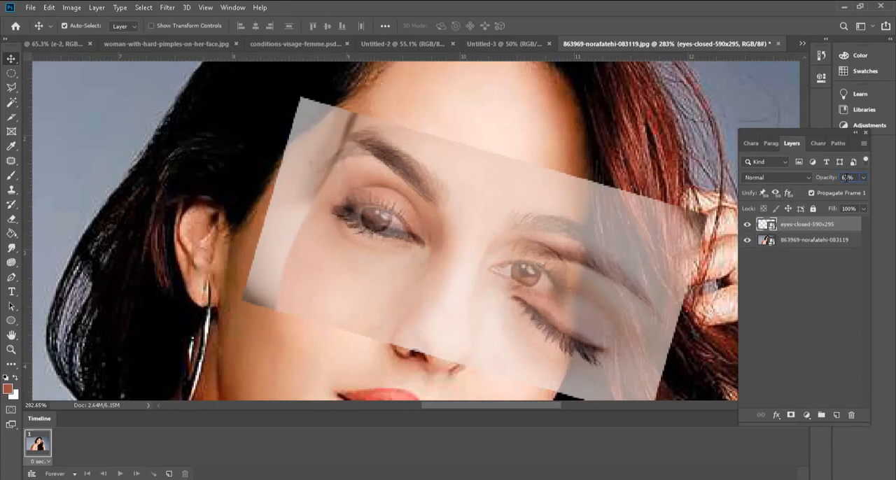
type("100")
key("Return")
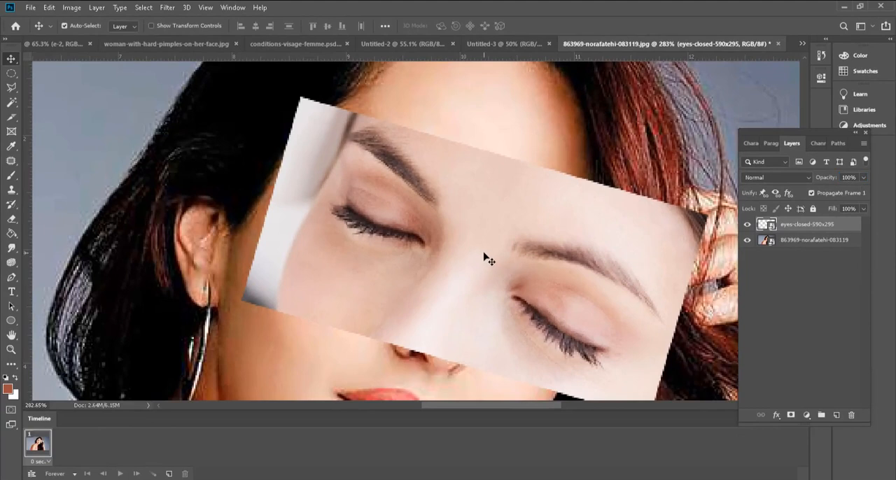
Step: Rasterize the eyes-closed-590x295 layer and erase everything except the closed eye beside the earring with the Eraser Tool
key("e")
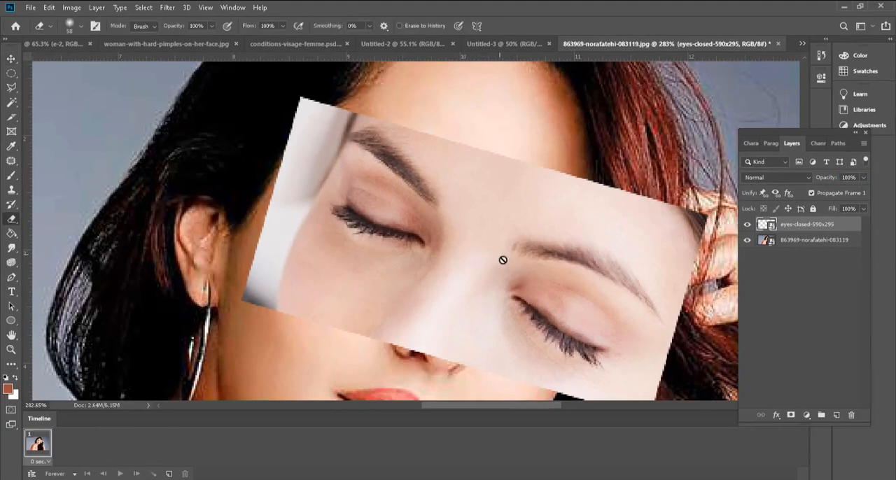
right_click(801, 224)
left_click(721, 207)
mouse_move(516, 182)
left_mouse_down()
mouse_move(629, 289)
mouse_move(658, 379)
mouse_move(526, 444)
mouse_move(594, 163)
mouse_move(384, 93)
mouse_move(339, 92)
mouse_move(288, 125)
mouse_move(279, 182)
mouse_move(313, 125)
mouse_move(390, 121)
mouse_move(482, 229)
mouse_move(334, 350)
mouse_move(460, 344)
mouse_move(265, 291)
mouse_move(279, 178)
mouse_move(345, 288)
left_mouse_up()
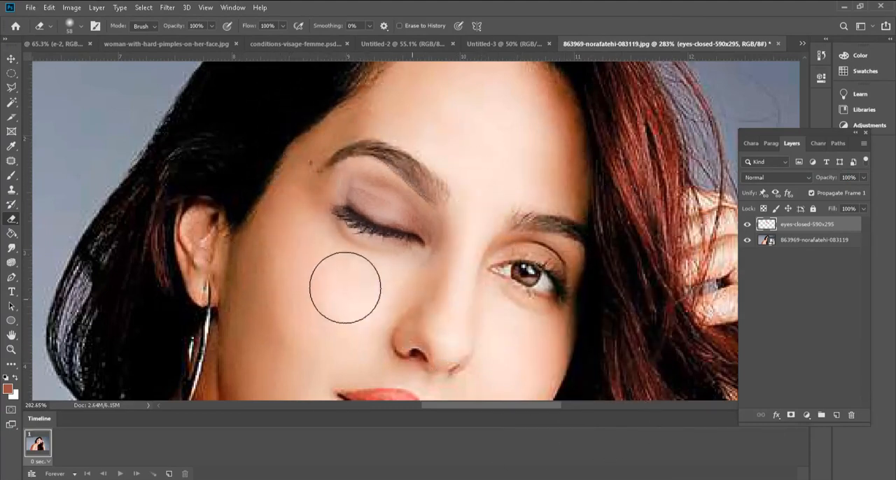
scroll(518, 326, "down", 5)
scroll(324, 339, "up", 3)
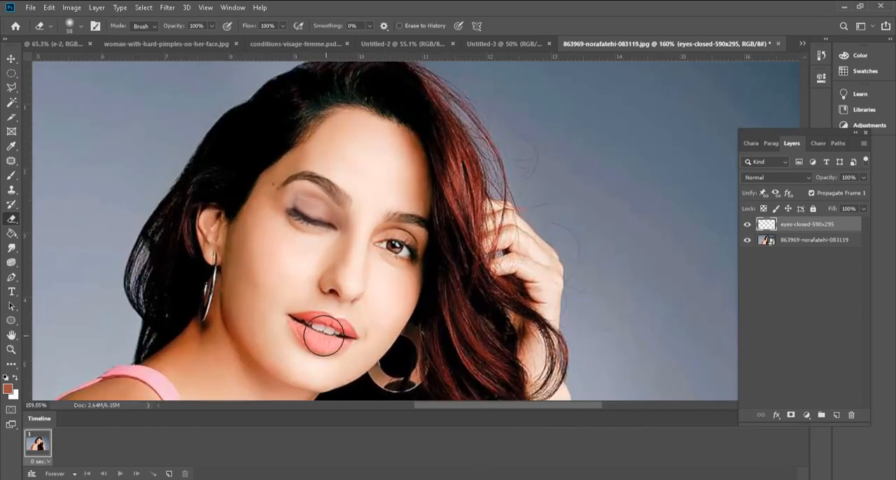
Step: Toggle the closed-eye layer to compare, duplicate it, and hide the original eyes-closed-590x295 layer
left_click(747, 225)
left_click(747, 225)
left_click_drag(768, 226, 836, 416)
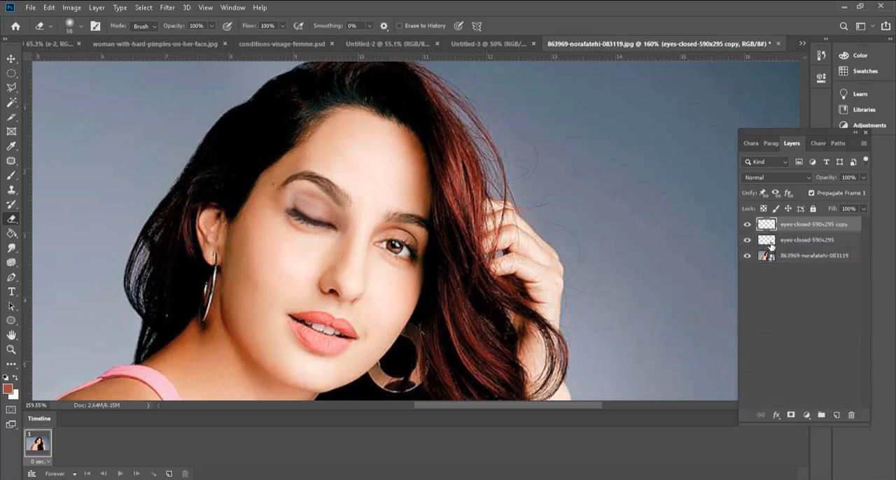
left_click(747, 240)
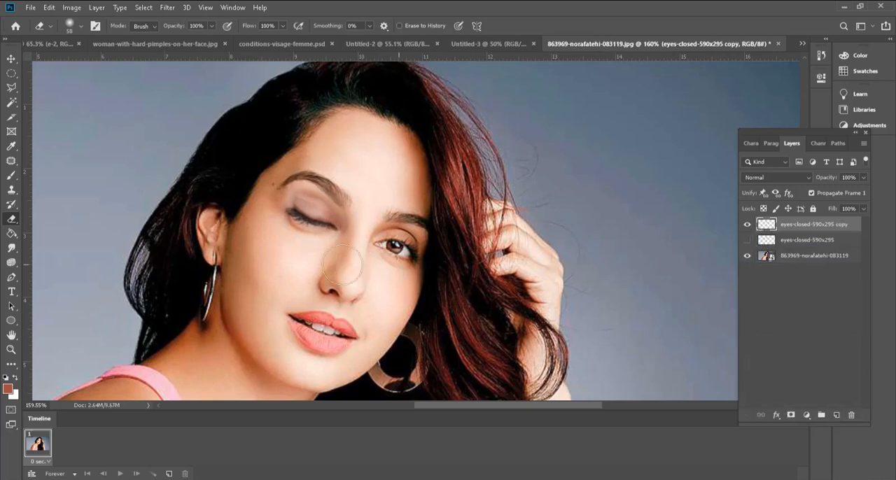
Step: Transform the closed-eye copy to about 66% height, rotate it about 10 degrees, and move it up over the upper part of the eye
scroll(324, 221, "up", 1)
key("ctrl+t")
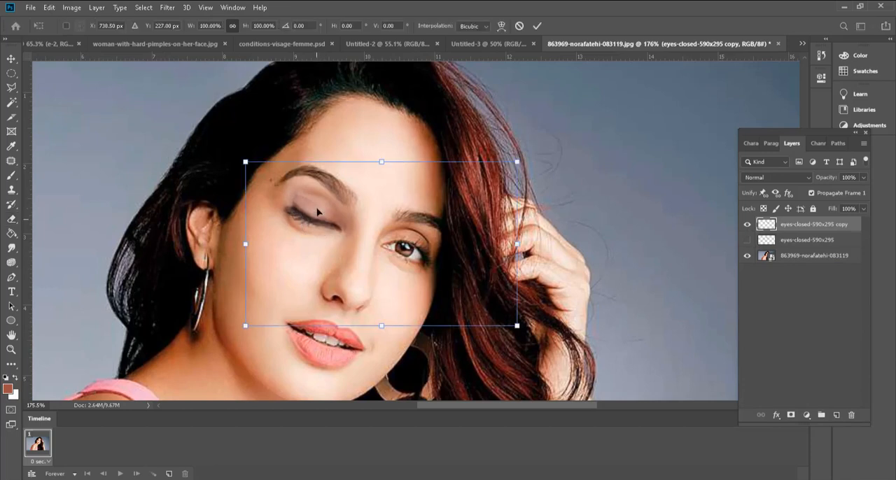
left_click_drag(385, 163, 380, 195)
key("ctrl+z")
left_click_drag(382, 164, 382, 220)
left_click_drag(229, 241, 237, 216)
scroll(302, 247, "up", 2)
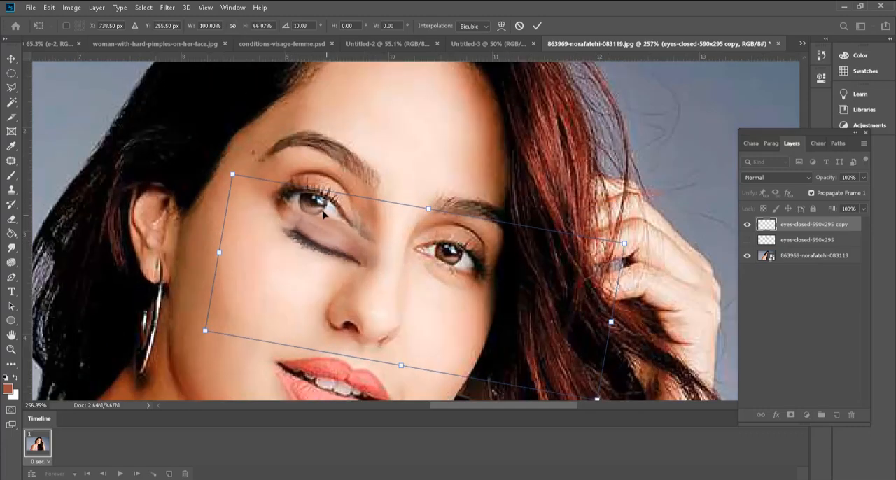
left_click_drag(324, 243, 313, 193)
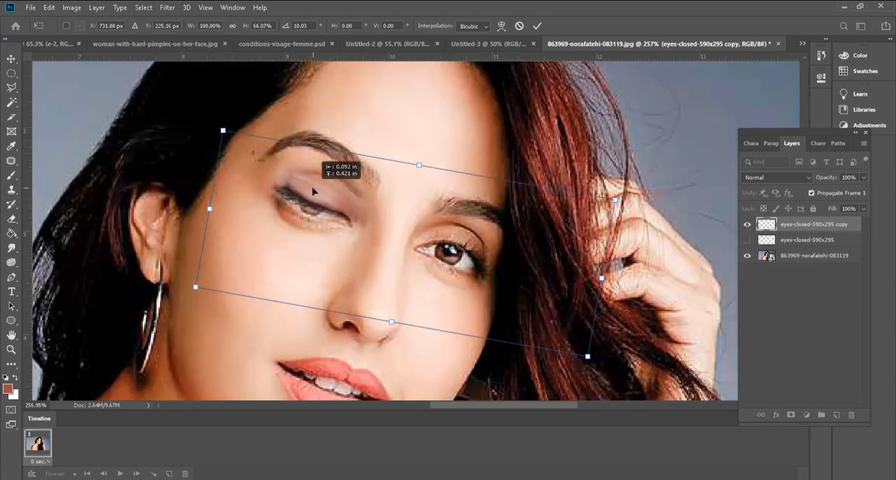
key("Return")
Step: Reduce the eraser to 15 px and erase the copied eyelid's upper edge below the eyebrow for a half-closed eye
key("e")
scroll(392, 266, "up", 1)
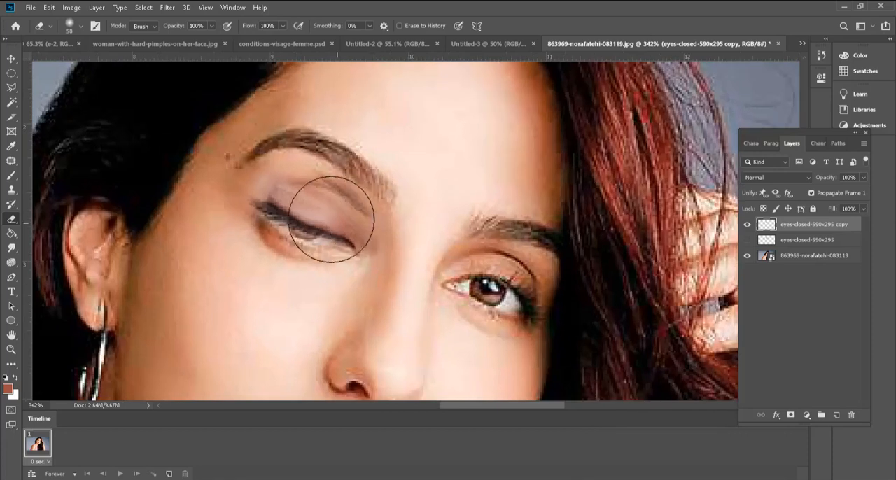
key("bracketleft")
key("bracketleft")
key("bracketleft")
key("bracketleft")
key("bracketleft")
mouse_move(305, 179)
left_mouse_down()
mouse_move(244, 180)
mouse_move(320, 177)
mouse_move(367, 207)
mouse_move(341, 178)
mouse_move(387, 215)
left_mouse_up()
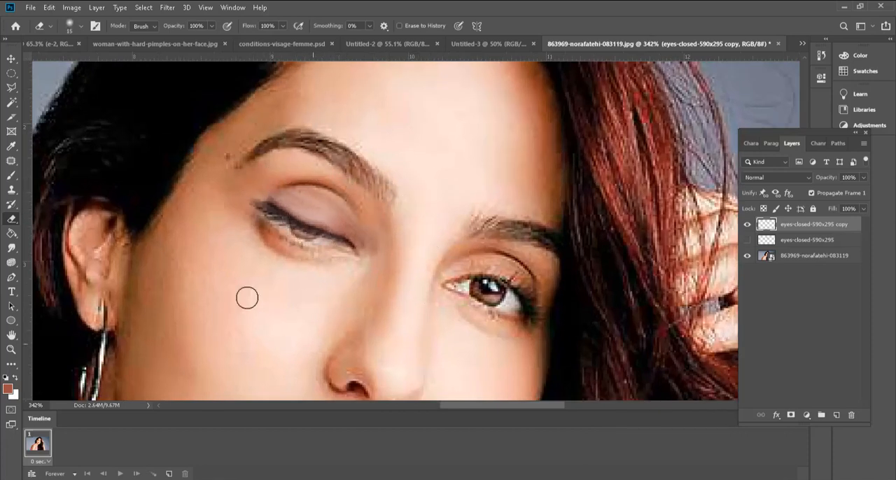
Step: Toggle the half-closed copy layer to compare, hide it, and show and select the eyes-closed-590x295 layer
scroll(325, 280, "down", 5)
scroll(328, 306, "up", 2)
left_click(747, 227)
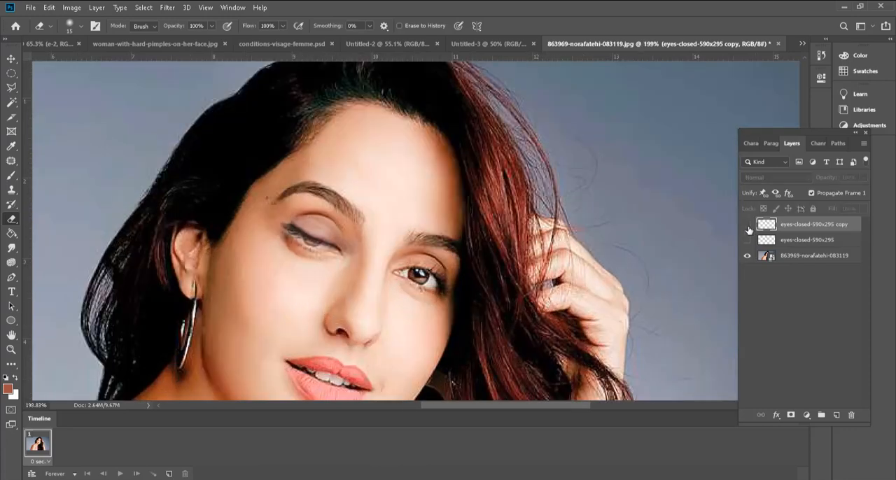
left_click(747, 226)
left_click(747, 225)
left_click(748, 240)
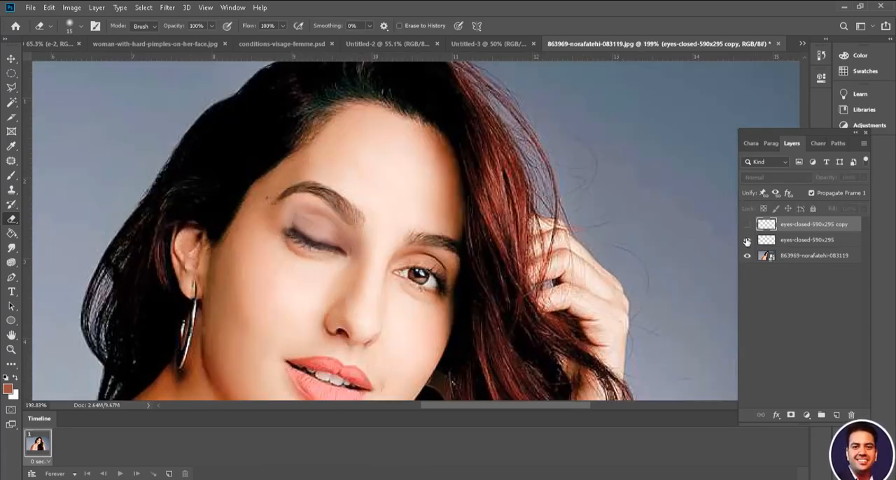
left_click(805, 240)
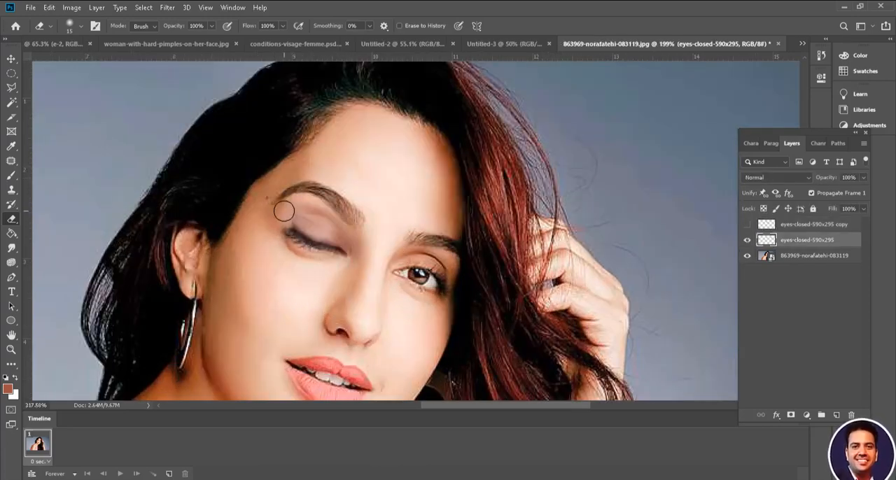
Step: Lighten the closed eyelid on the eyes-closed-590x295 layer using the Dodge Tool at 175 px, Midtones range and 31% exposure
scroll(288, 203, "up", 3)
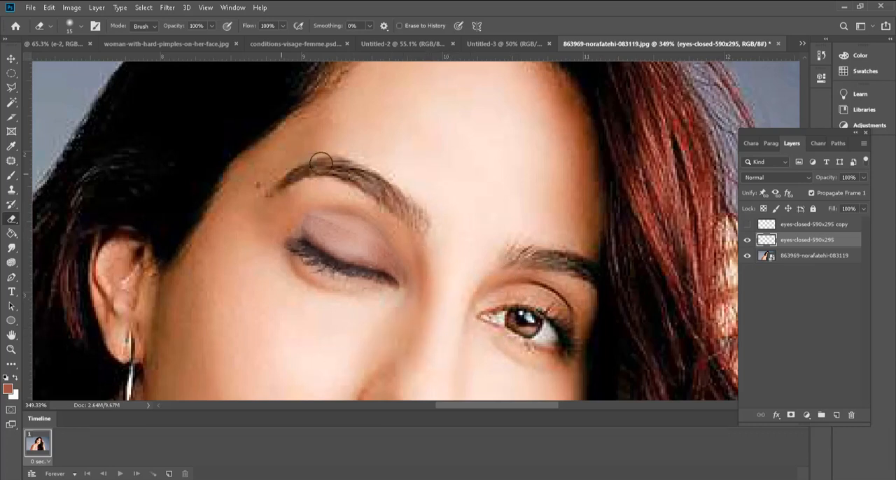
scroll(269, 250, "down", 5)
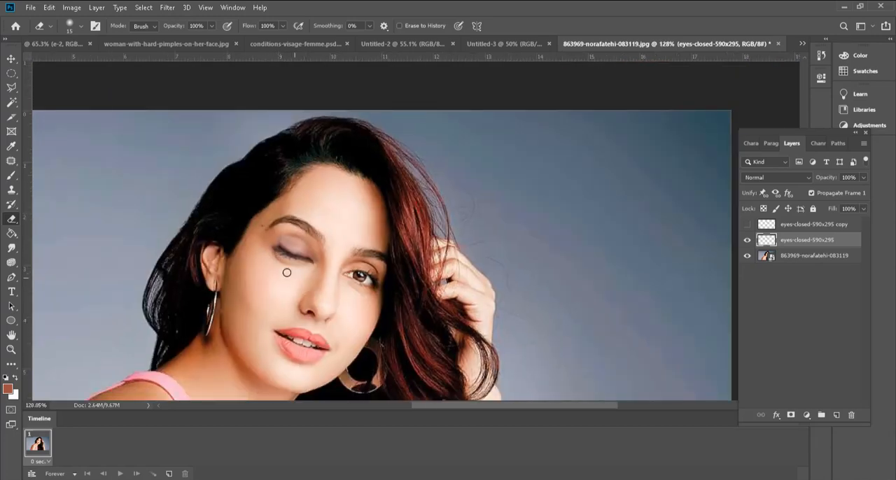
scroll(287, 273, "up", 6)
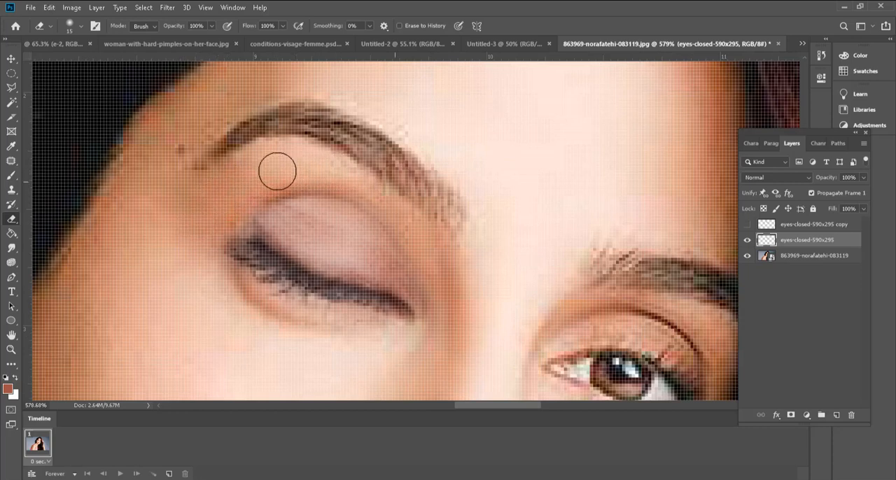
scroll(356, 314, "down", 2)
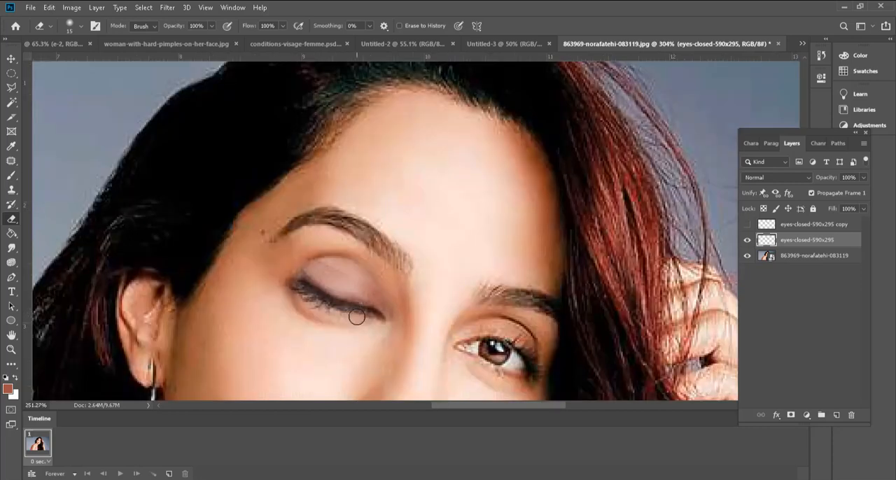
scroll(357, 317, "down", 1)
scroll(356, 317, "up", 2)
scroll(355, 314, "up", 1)
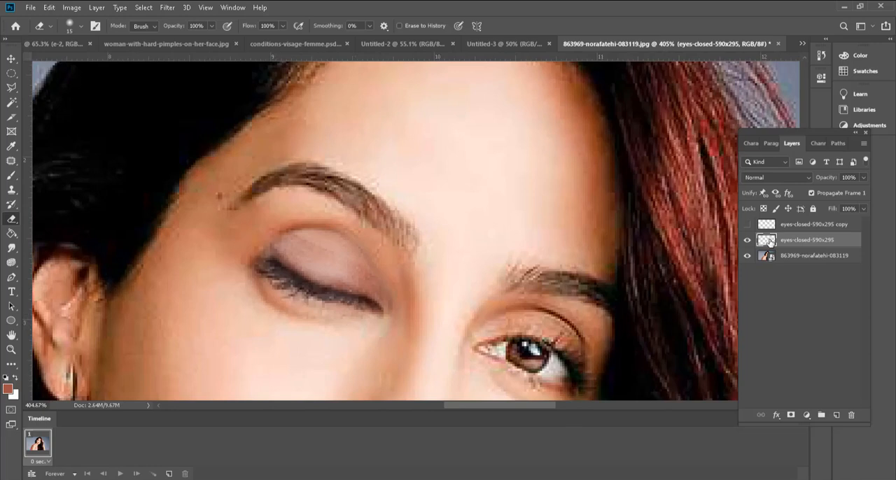
left_click(11, 262)
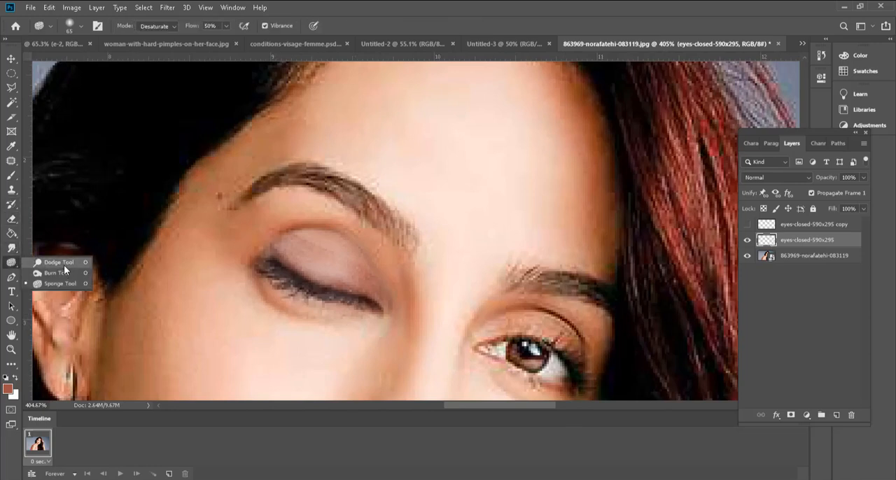
left_click(65, 265)
left_click(300, 262)
left_click(300, 262)
left_click(300, 262)
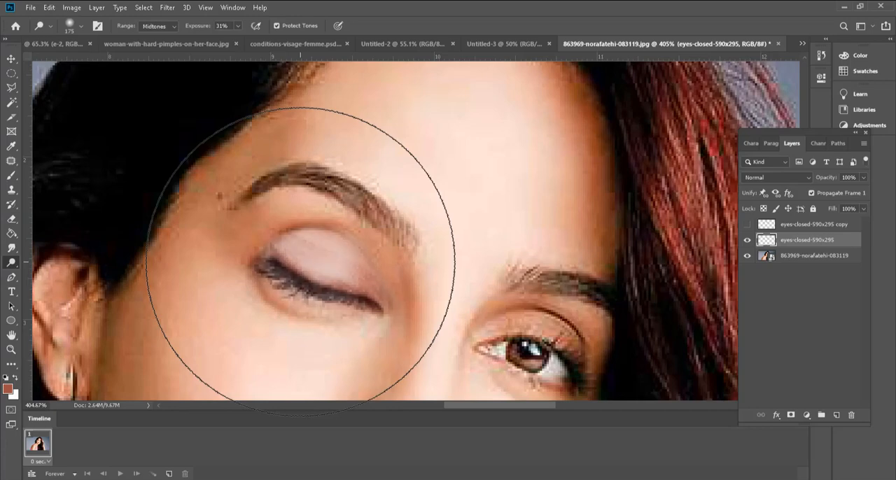
scroll(294, 263, "down", 5)
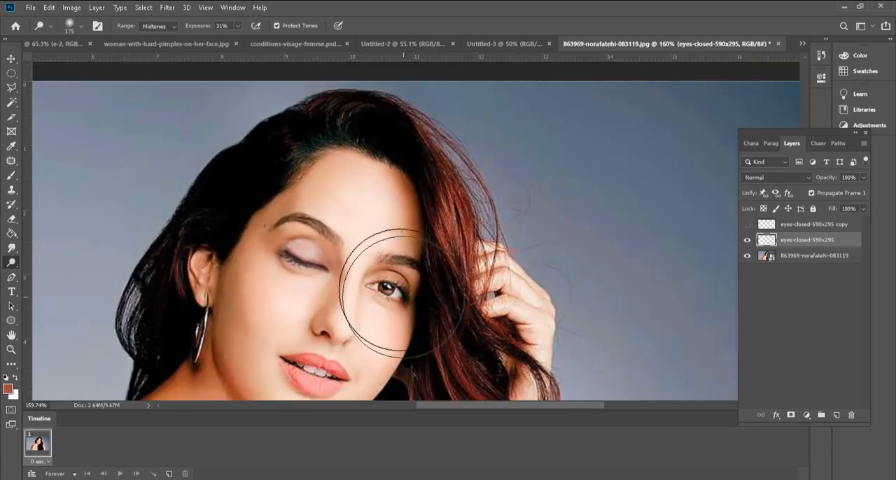
scroll(385, 364, "down", 1)
scroll(320, 286, "down", 2)
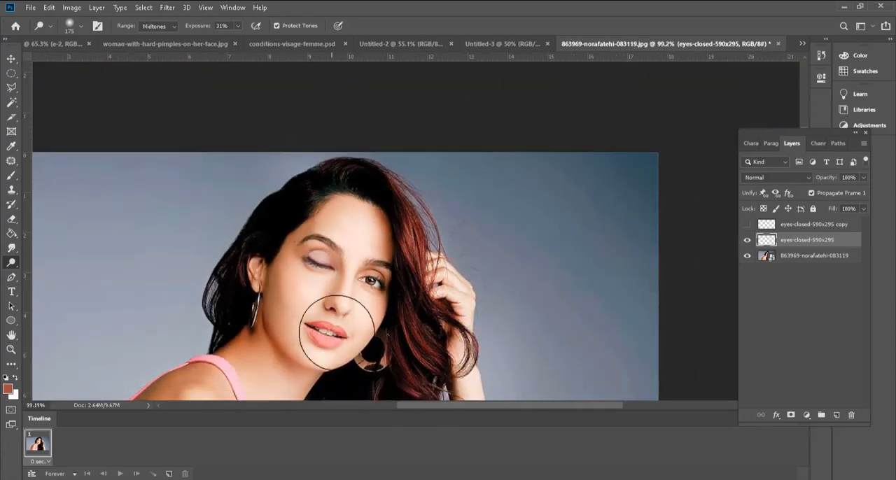
scroll(337, 332, "up", 1)
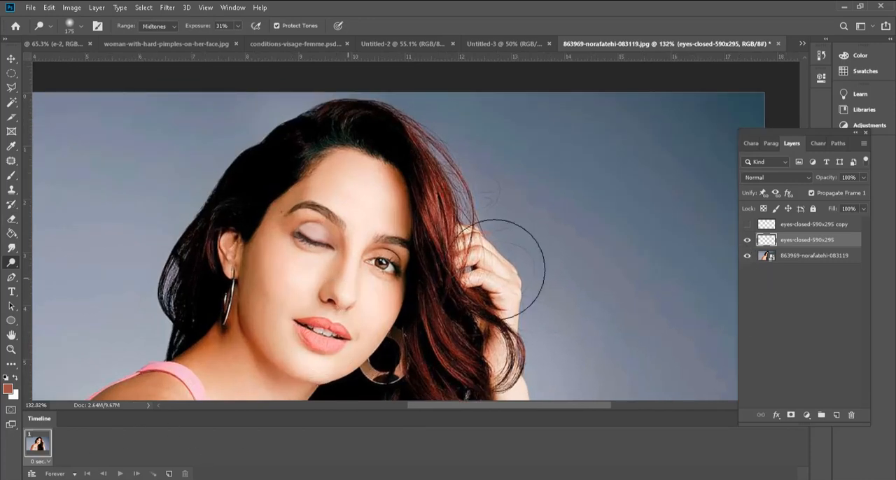
Step: Hide the closed-eye layer in frame 1 and add a second frame showing the half-closed eyes-closed-590x295 copy layer
left_click(748, 243)
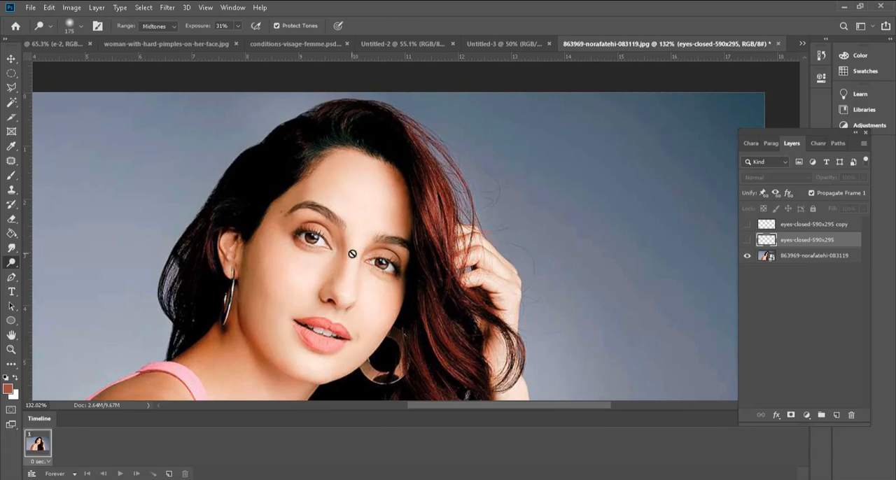
left_click(169, 475)
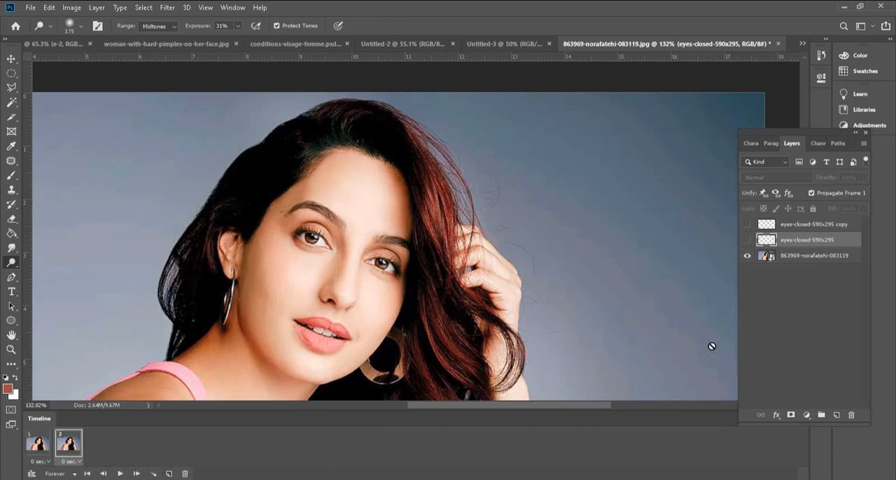
left_click(748, 241)
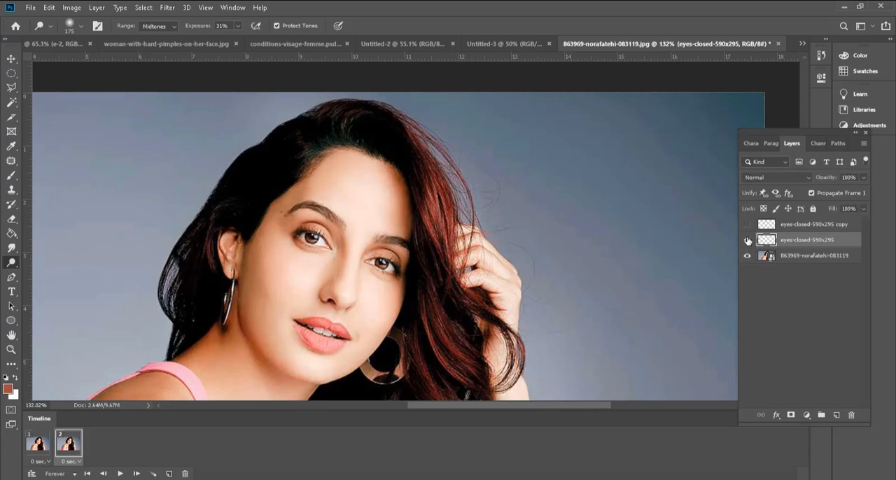
left_click(748, 241)
left_click(747, 225)
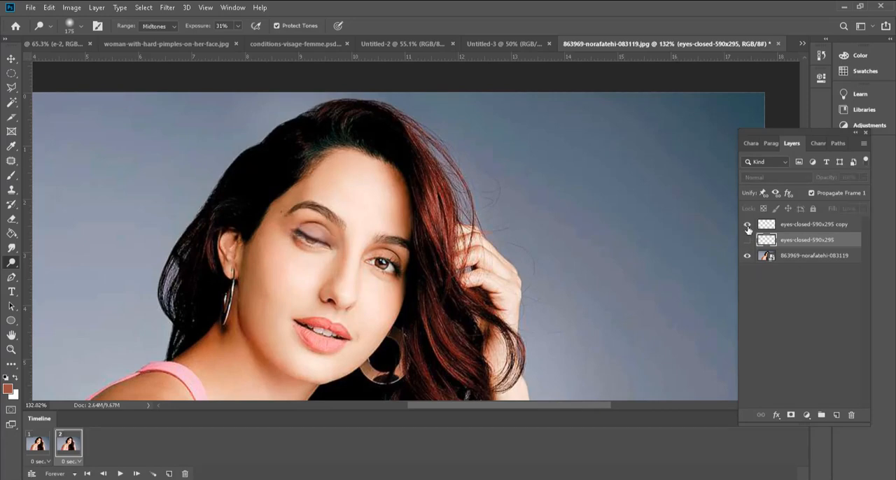
Step: Select the eyes-closed-590x295 copy layer and lighten its half-closed eyelid with the Dodge Tool in the Midtones range at 31% exposure
left_click(761, 229)
scroll(380, 230, "up", 2)
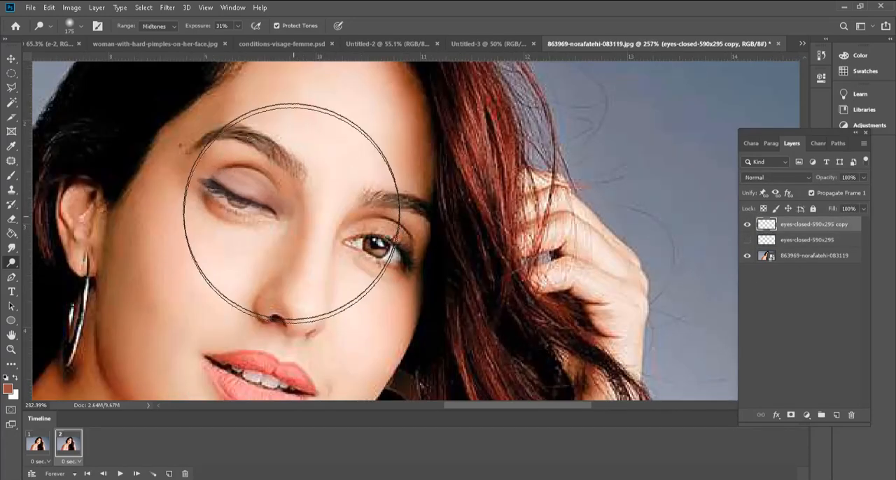
key("e")
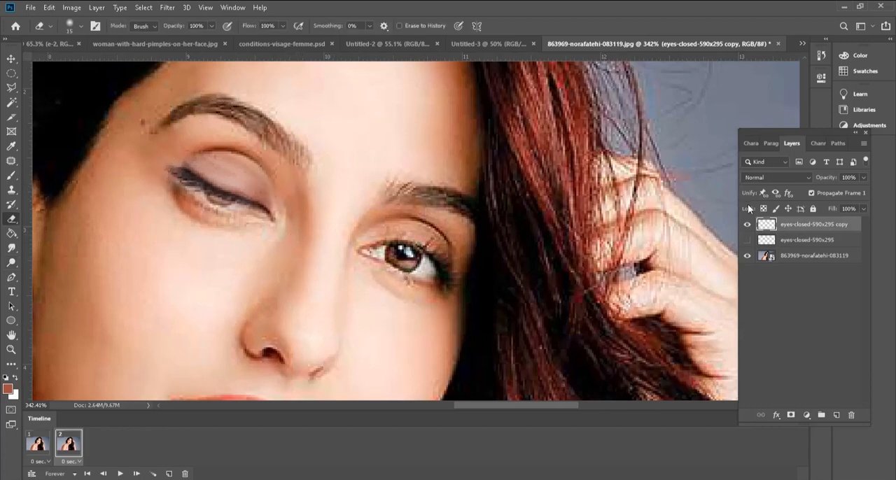
left_click(11, 263)
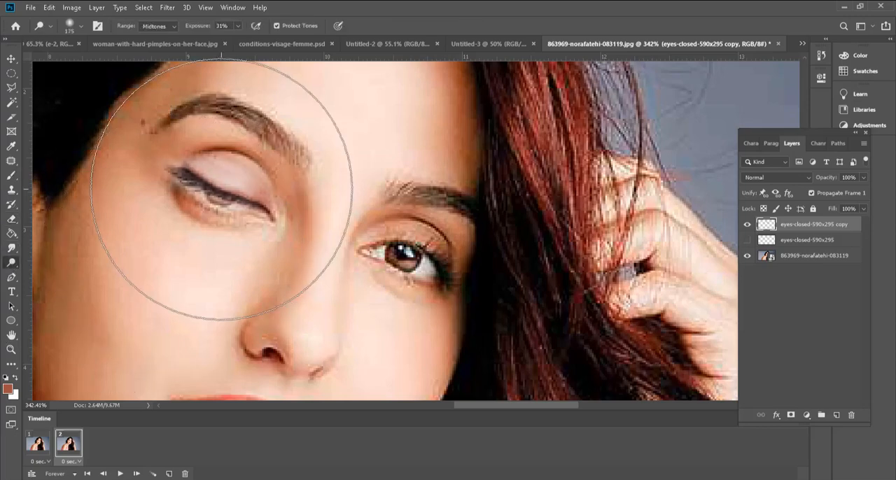
scroll(410, 320, "down", 2)
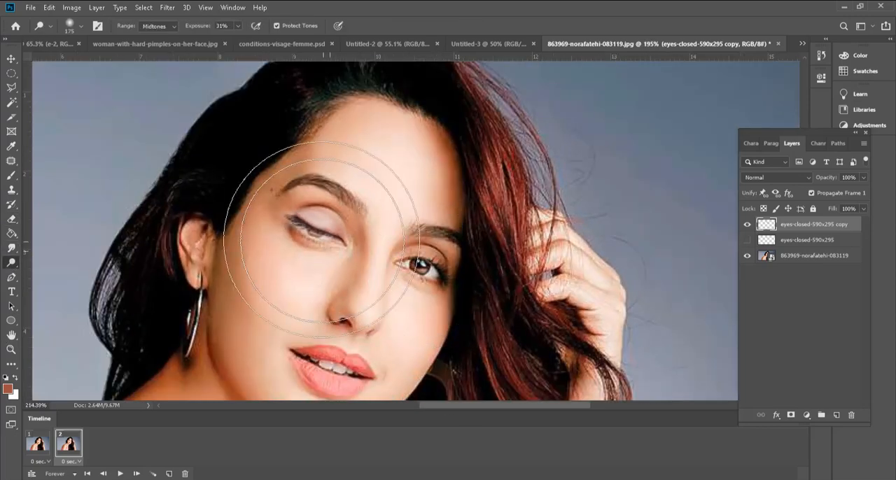
scroll(311, 236, "up", 1)
Step: Erase the skin along the half-closed eye's lower edge on the copy layer with a 15 px eraser
key("e")
scroll(270, 175, "up", 3)
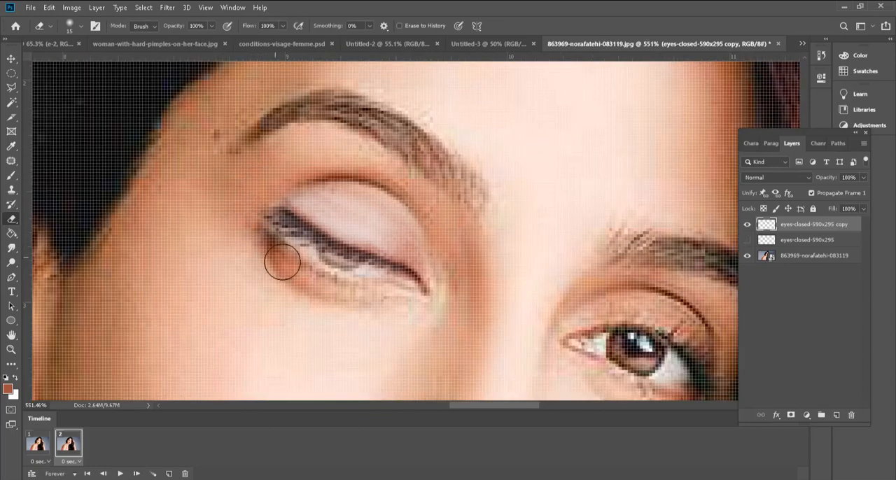
mouse_move(282, 262)
left_mouse_down()
mouse_move(316, 281)
mouse_move(428, 310)
mouse_move(408, 315)
left_mouse_up()
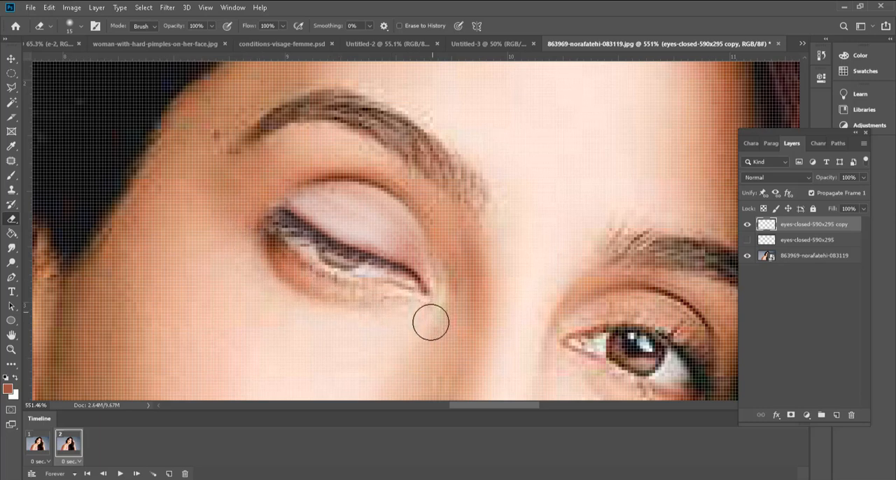
scroll(382, 310, "down", 6)
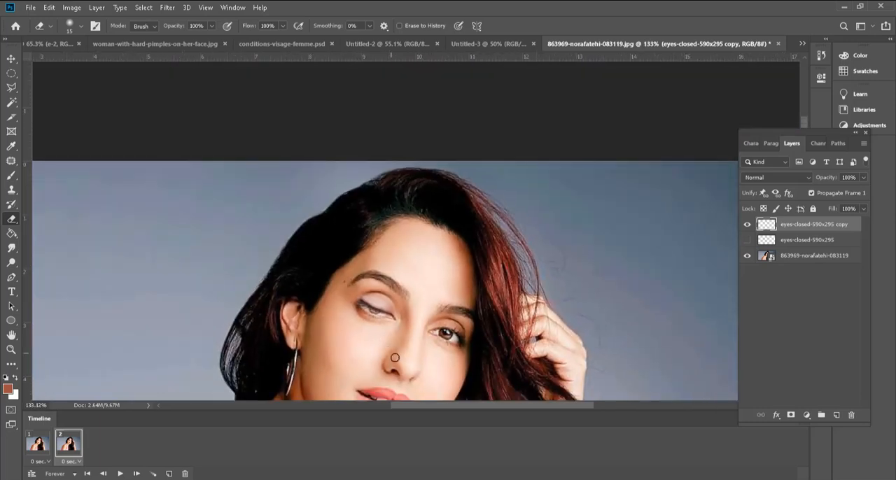
left_click_drag(394, 357, 384, 316)
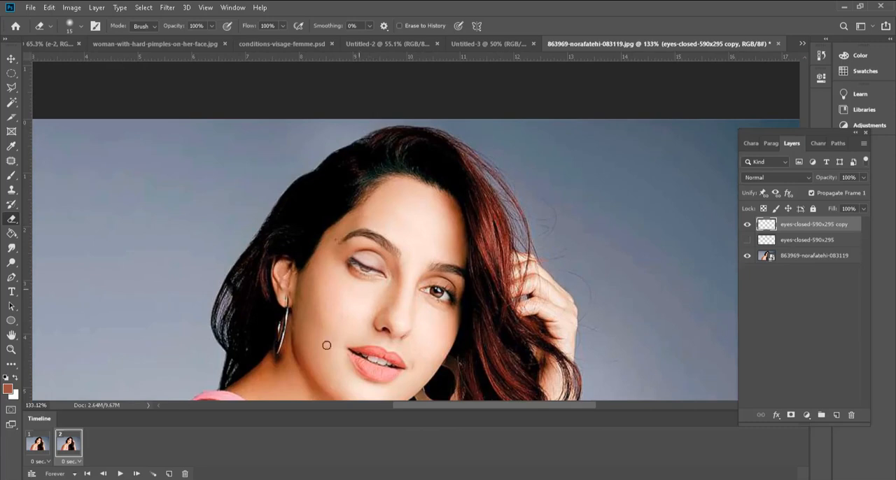
Step: Add a third frame with the half-closed copy layer hidden and the fully closed eyes-closed-590x295 layer shown
left_click(171, 474)
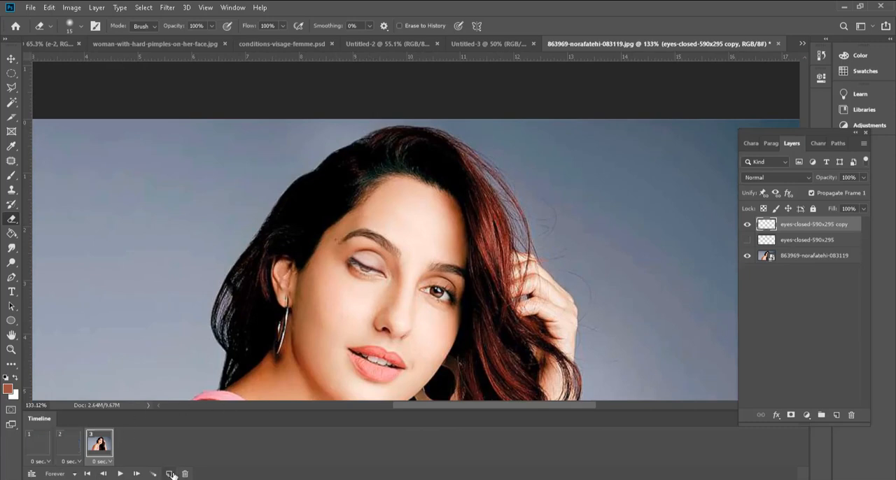
left_click(748, 225)
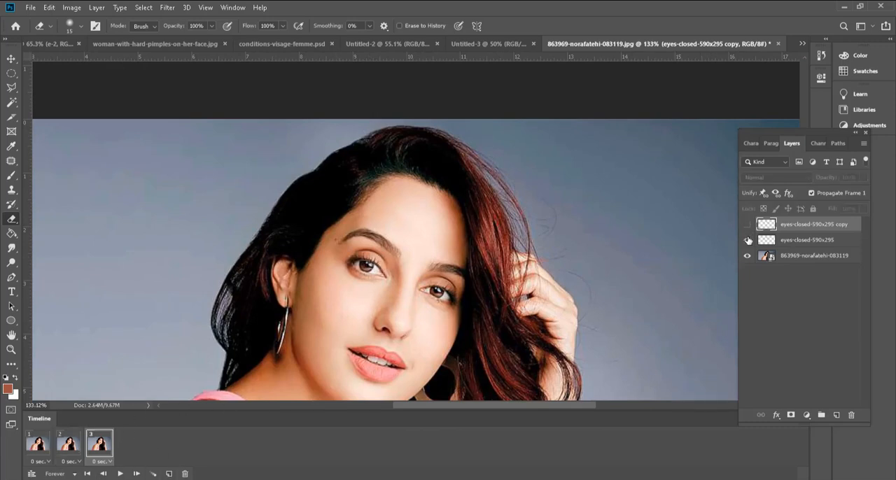
left_click(747, 240)
scroll(521, 236, "down", 1)
scroll(427, 245, "down", 1)
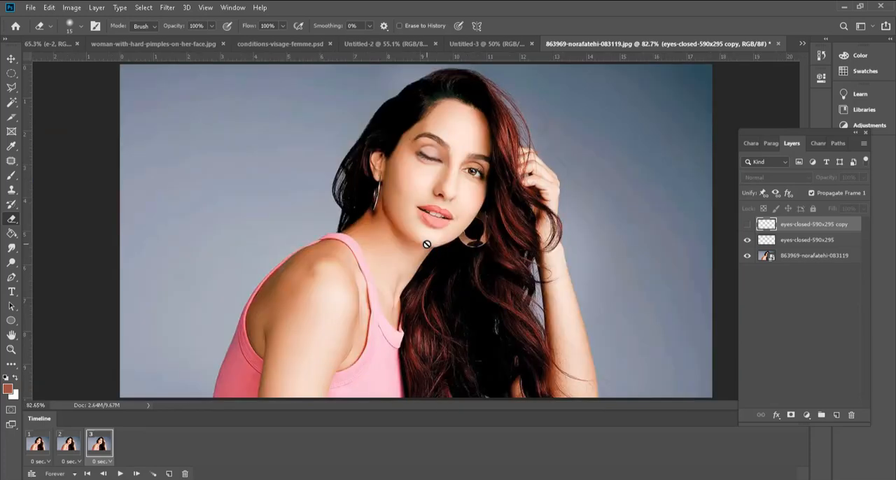
Step: Review the three frames one by one and play the wink animation, checking the eye up close
left_click(41, 447)
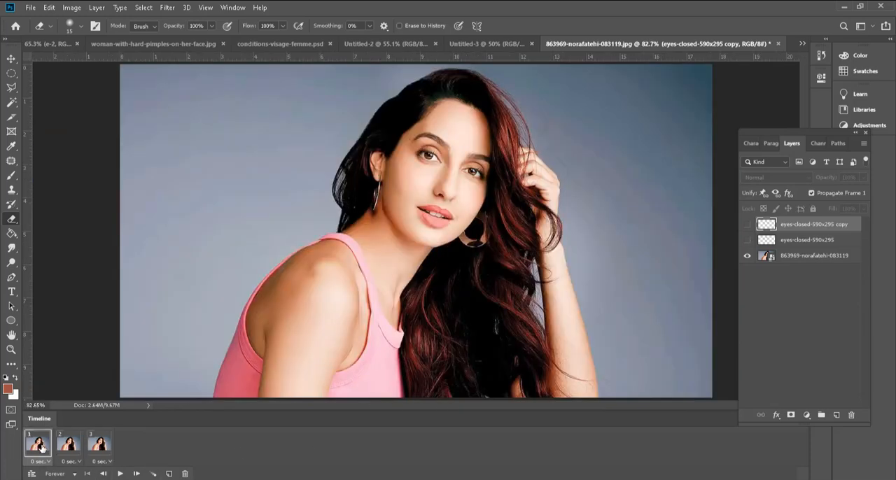
left_click(68, 445)
left_click(98, 446)
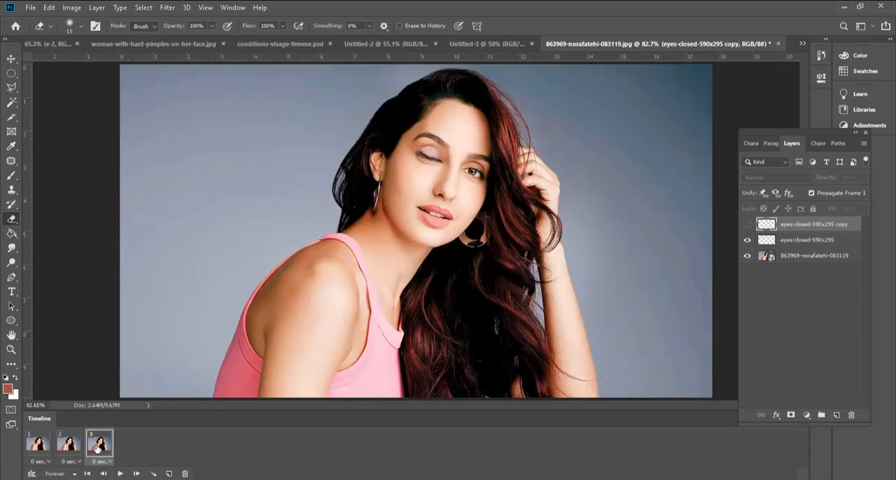
left_click(120, 475)
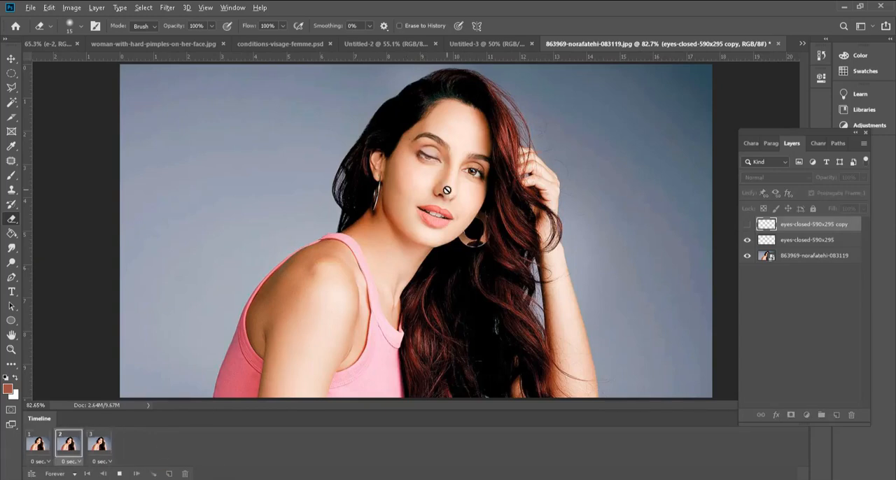
scroll(441, 130, "up", 3)
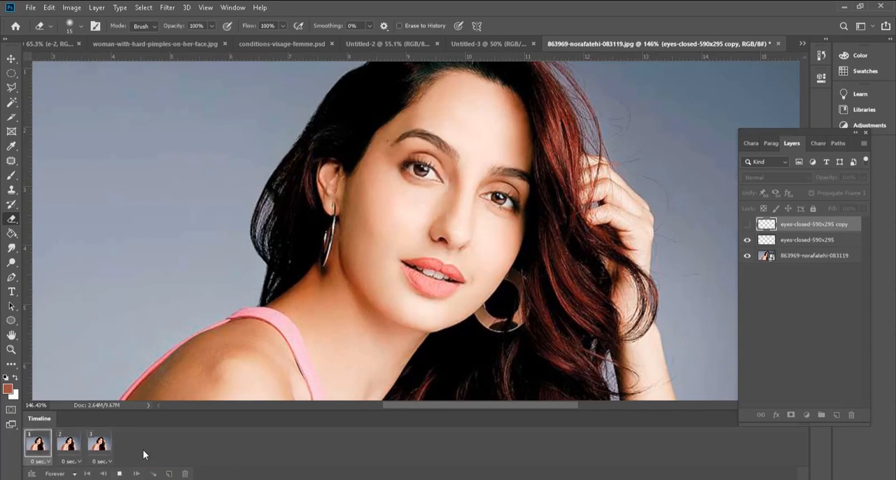
Step: Stop playback on frame 3 and duplicate it twice to add frames 4 and 5
left_click(110, 451)
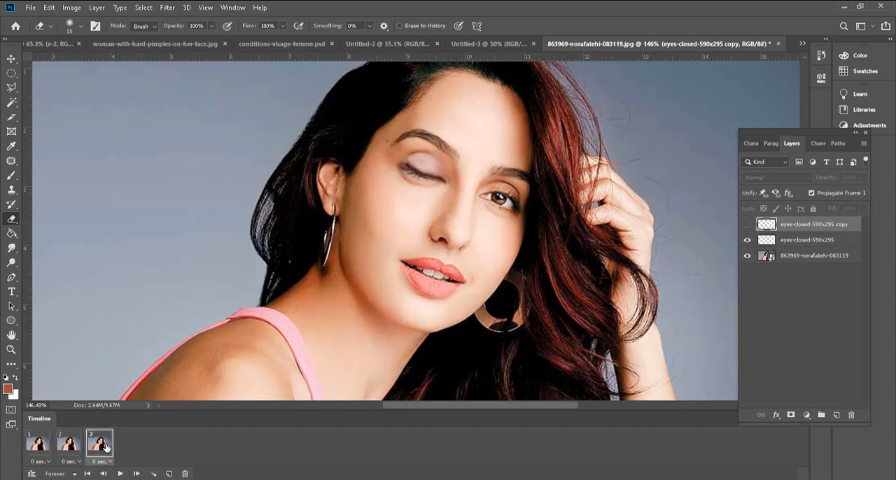
left_click(168, 474)
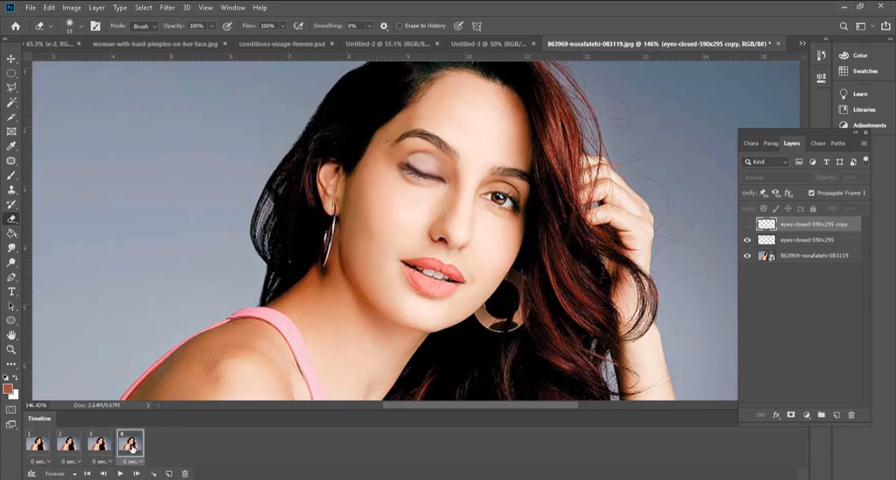
left_click(168, 474)
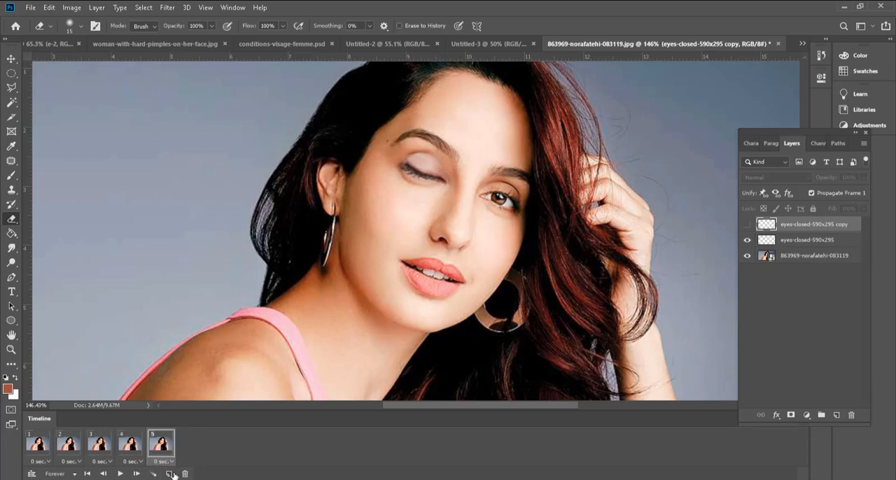
Step: Add a sixth frame duplicating the closed-eye frame and set its delay to 2.0 seconds
left_click(170, 474)
left_click(200, 462)
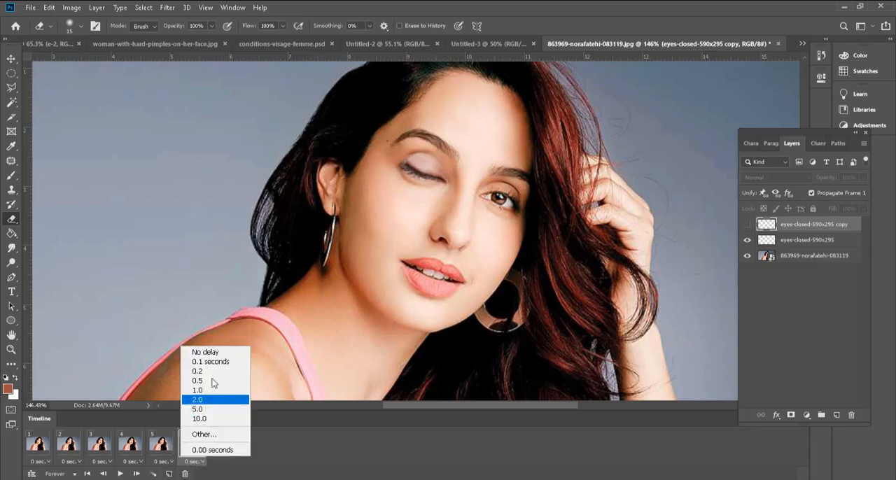
left_click(208, 400)
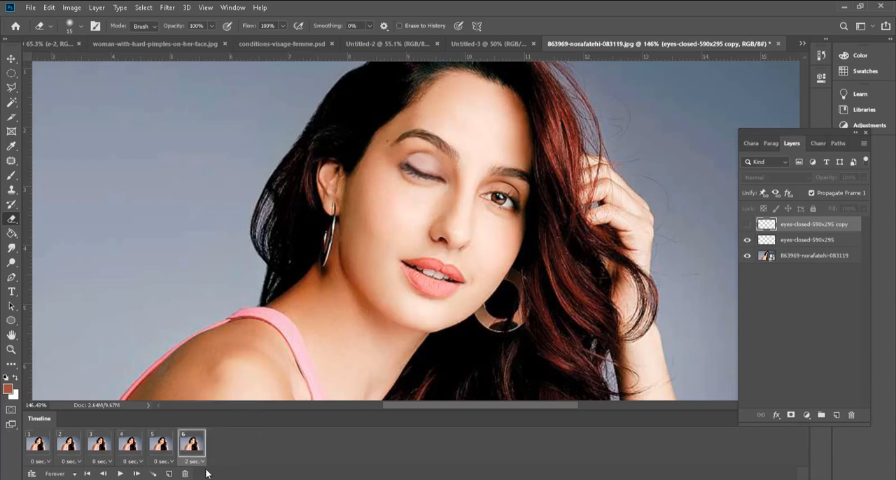
Step: Play the six-frame wink animation and check the eye's movement up close
left_click(121, 474)
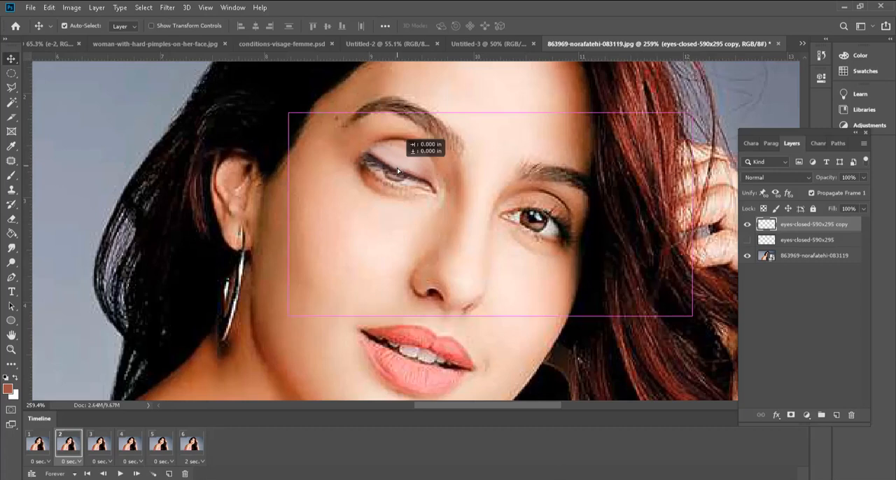
left_click_drag(398, 171, 396, 171)
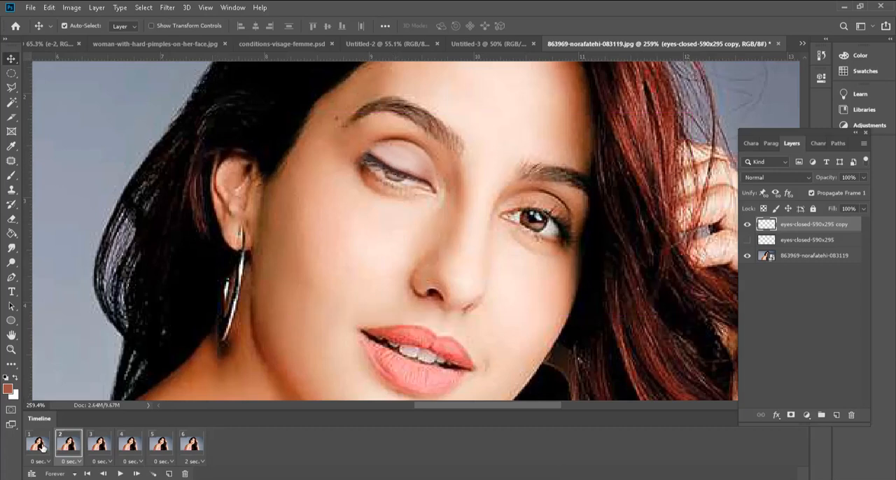
left_click(120, 474)
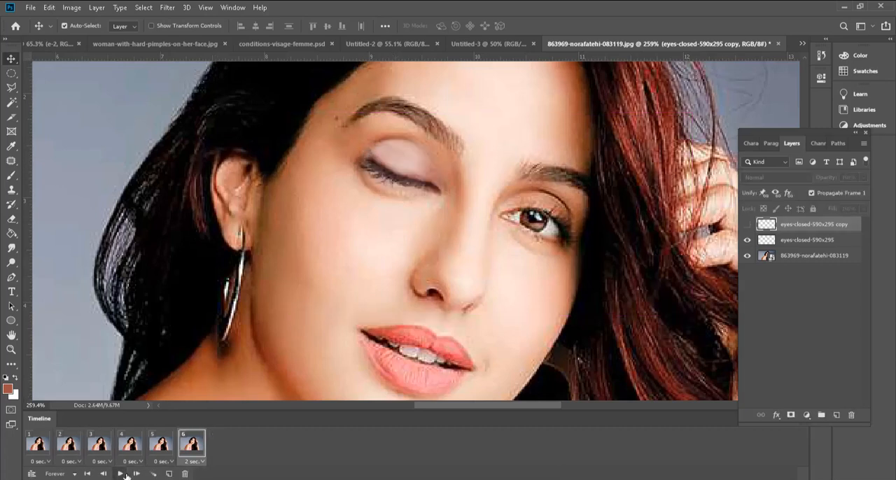
left_click(123, 475)
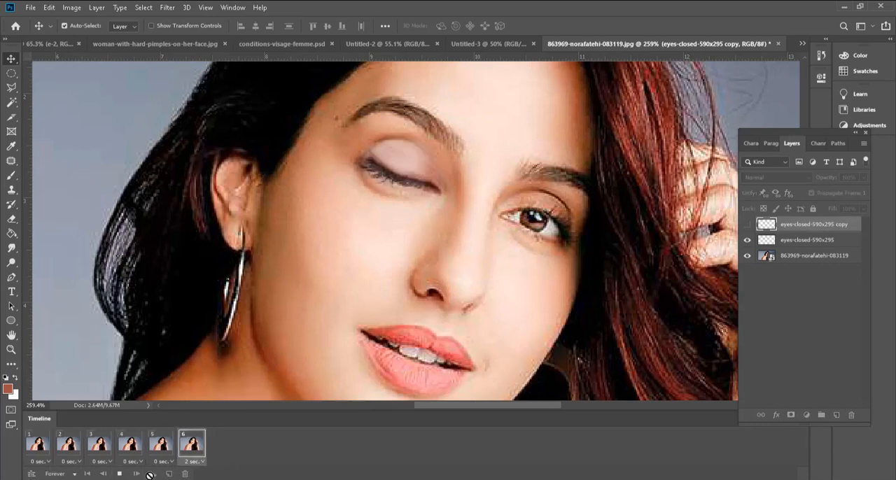
Step: Set a custom loop count so the animation plays 1 time
left_click(70, 476)
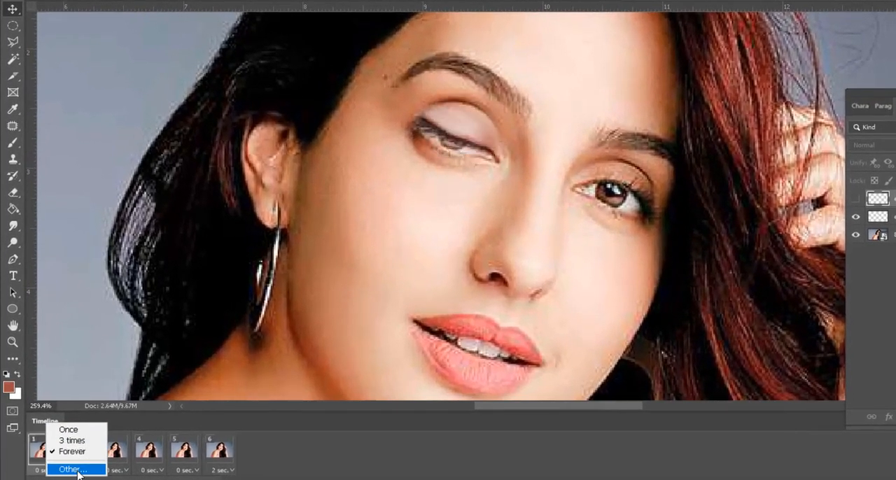
left_click(64, 462)
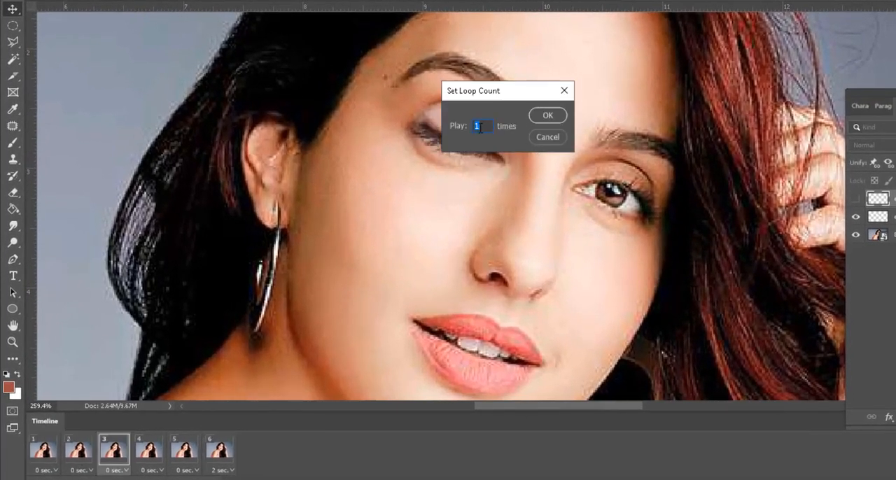
left_click(547, 116)
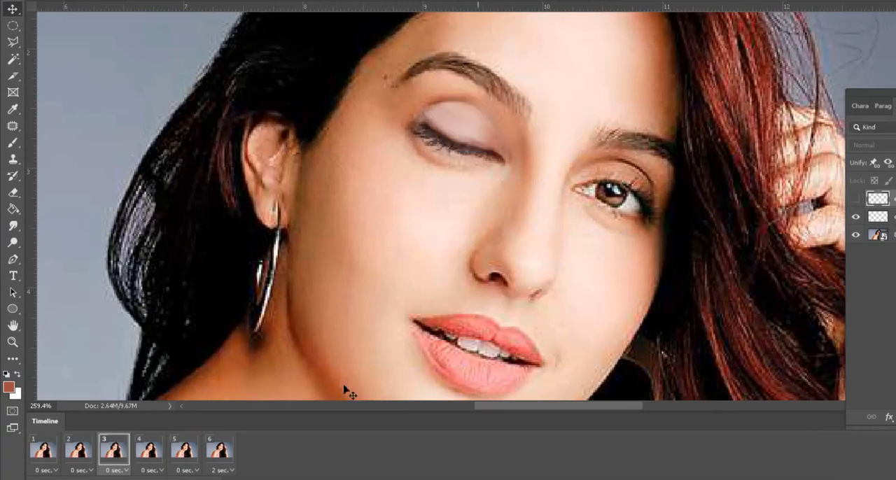
Step: Set frame 6's delay to 0.5 seconds and play the animation
left_click(227, 471)
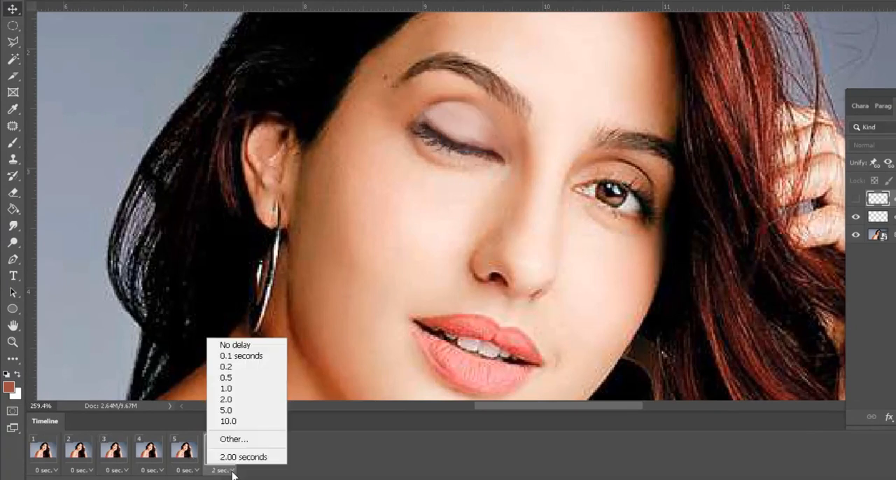
left_click(255, 380)
left_click(155, 479)
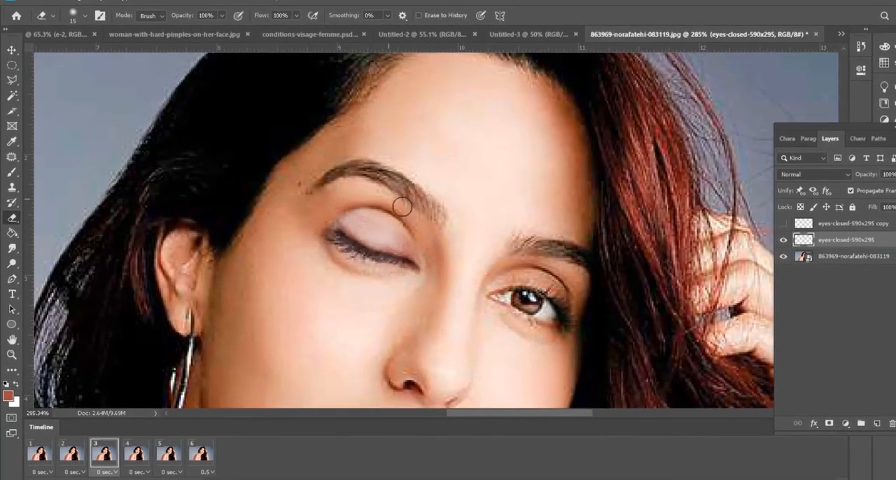
Step: Delete the extra closed-eye frames 4, 5 and 6 from the timeline
left_click(138, 456)
key("Delete")
left_click(409, 184)
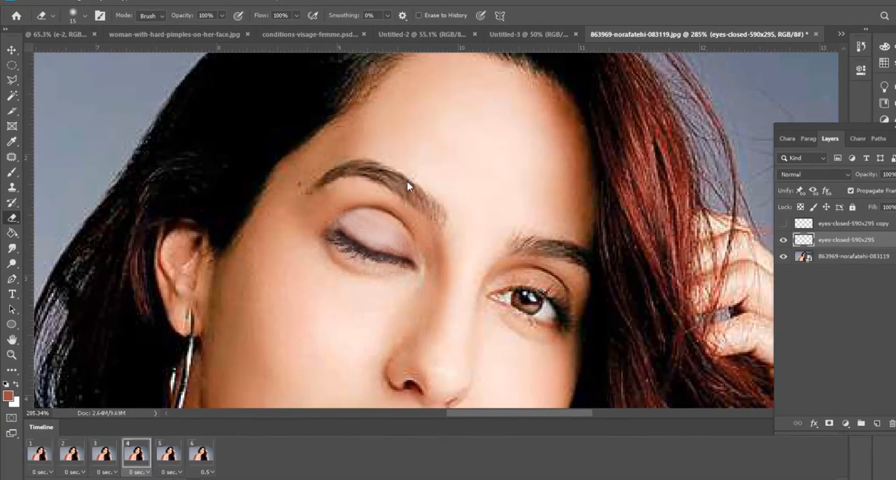
key("Delete")
left_click(413, 183)
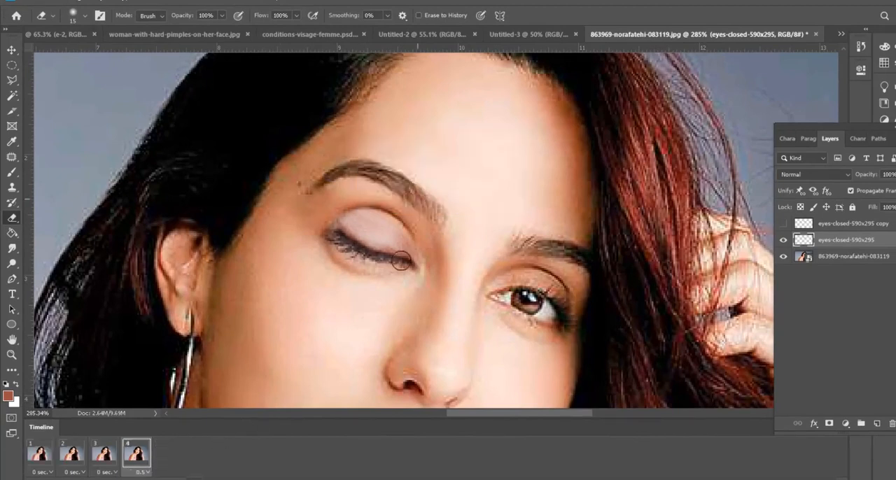
key("Delete")
left_click(413, 184)
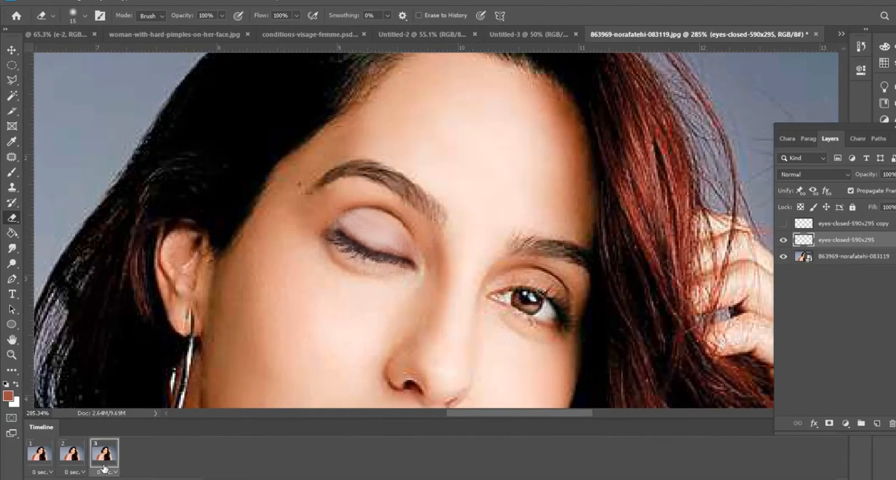
Step: Check frames 1 to 3, set frame 3's delay to 2.0 seconds and play the animation
left_click(51, 460)
left_click(73, 457)
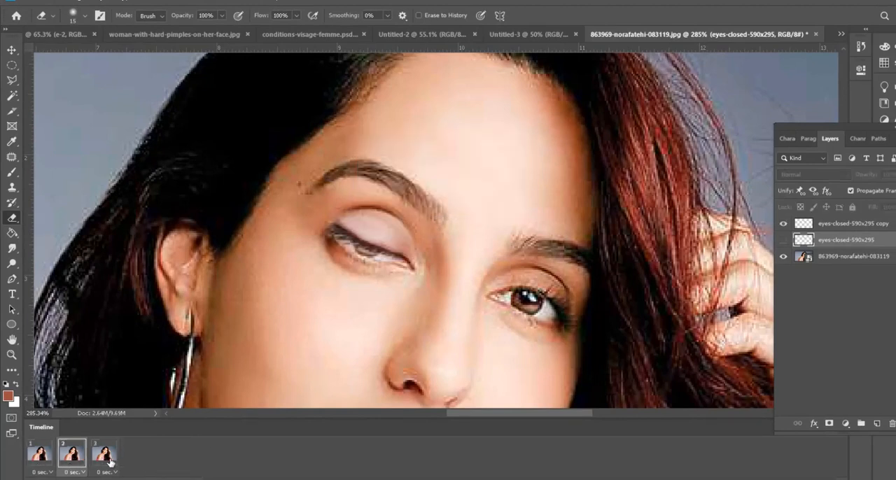
left_click(105, 455)
left_click(116, 475)
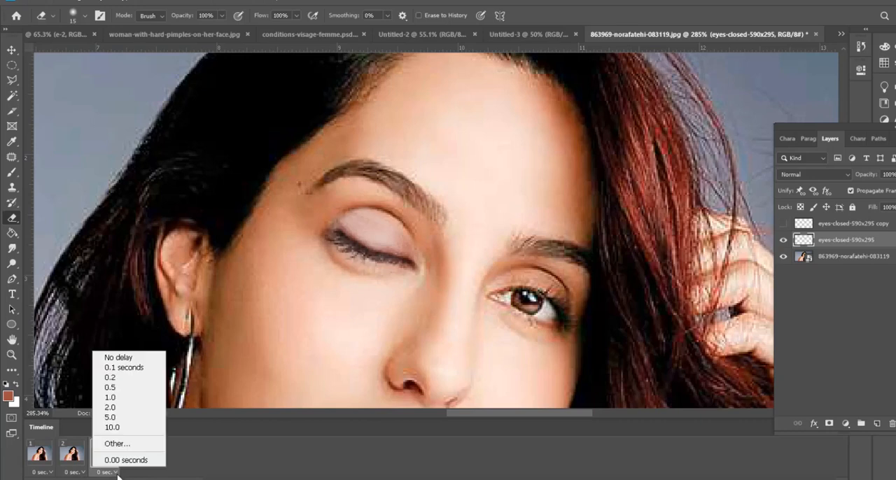
left_click(131, 416)
key("space")
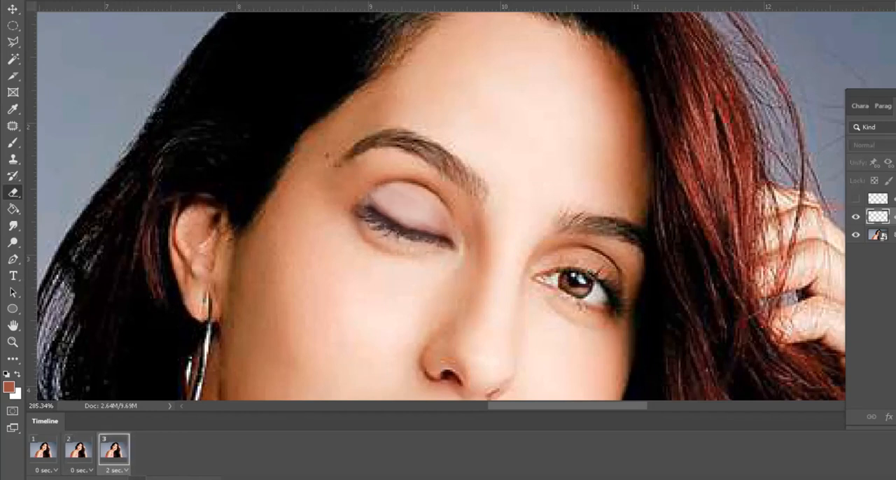
key("space")
Step: Select the base portrait layer and look through its layer options without applying any
scroll(429, 295, "down", 2)
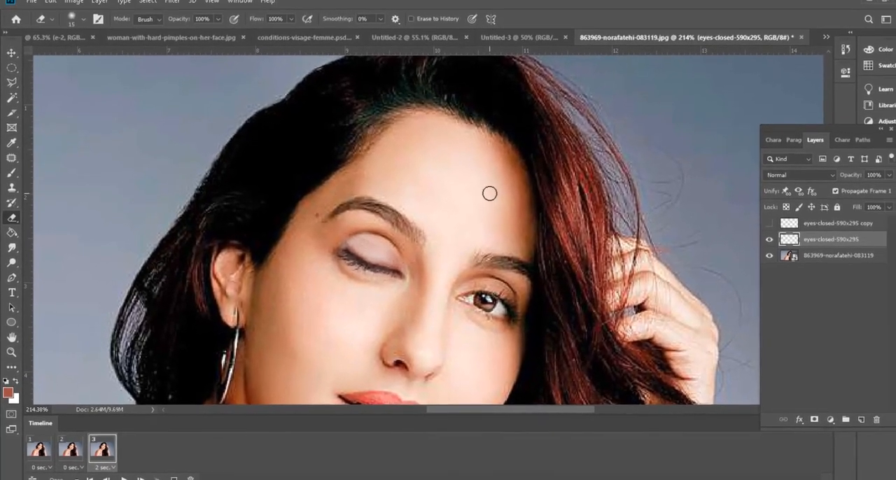
left_click(817, 258)
right_click(844, 259)
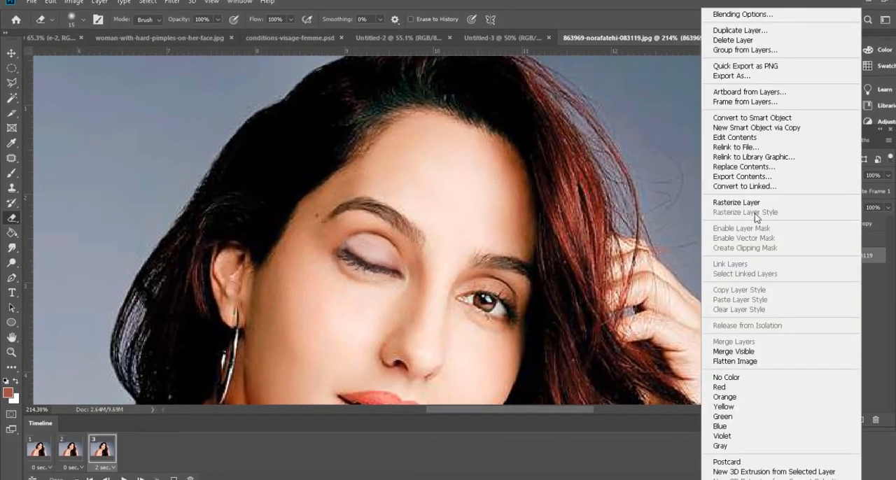
key("Escape")
Step: Review the three frames one by one with the whole portrait in view, and play the wink animation
left_click(49, 449)
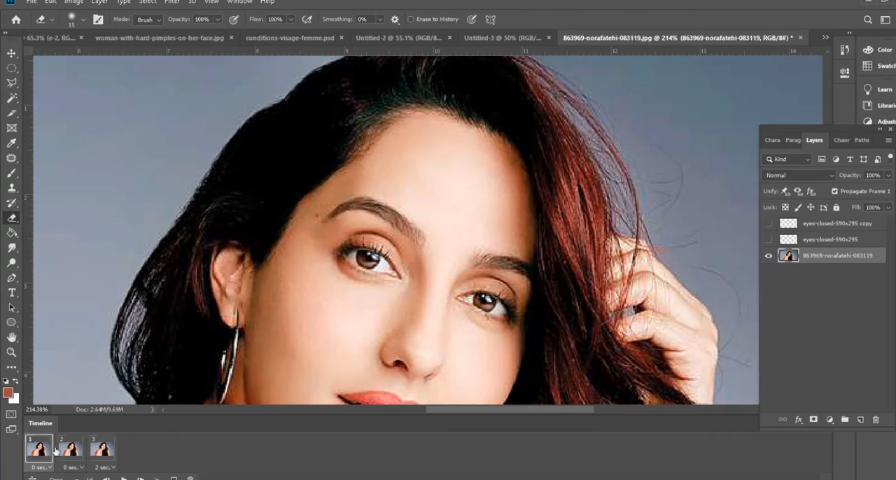
left_click(70, 449)
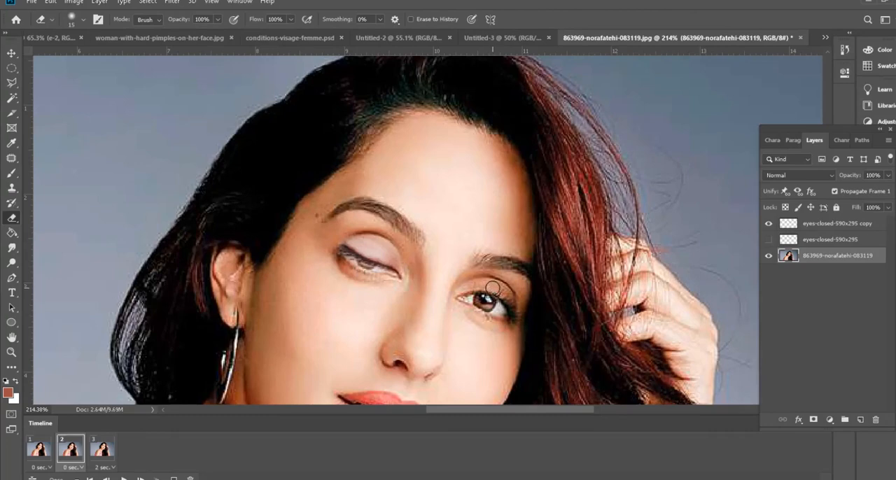
key("ctrl+0")
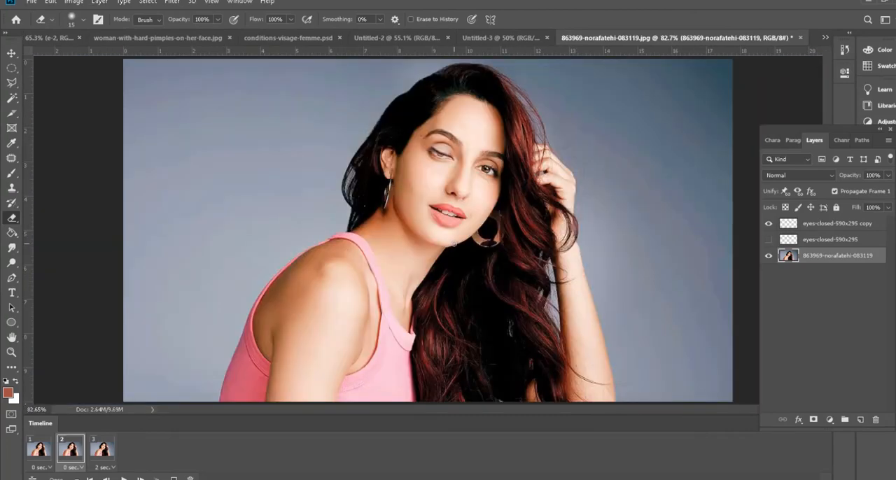
scroll(454, 244, "down", 1)
left_click(32, 447)
left_click(75, 452)
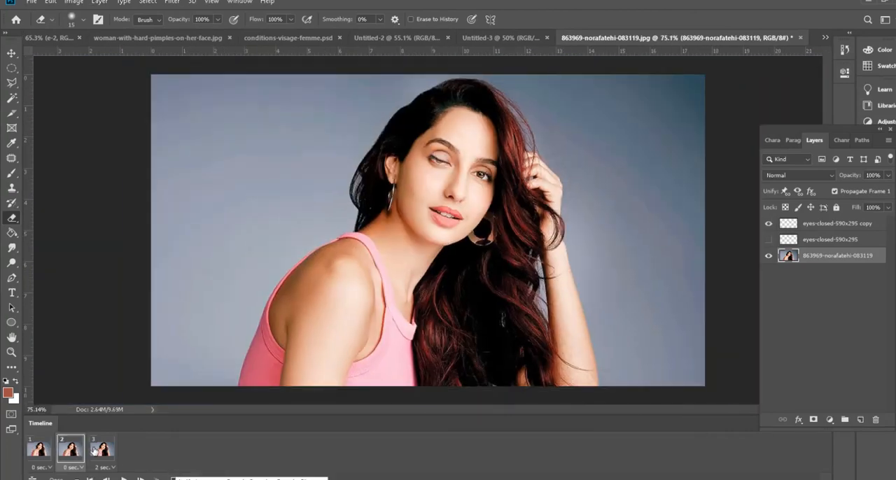
left_click(96, 451)
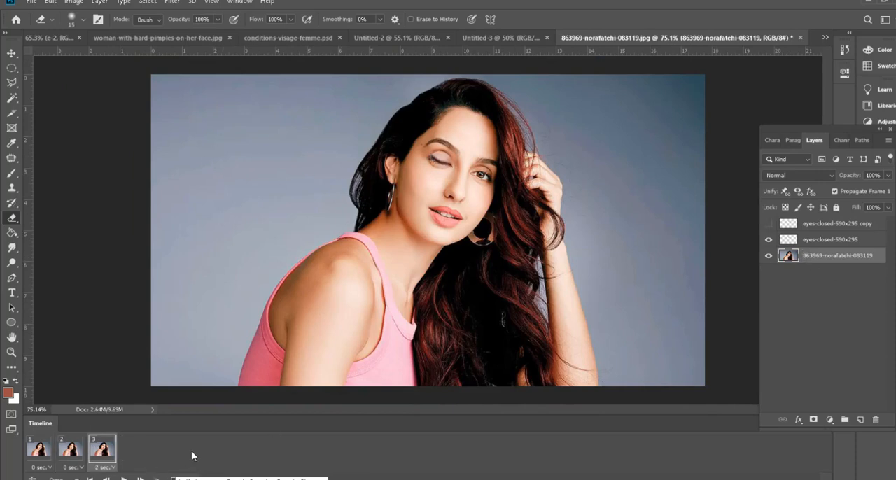
left_click(124, 479)
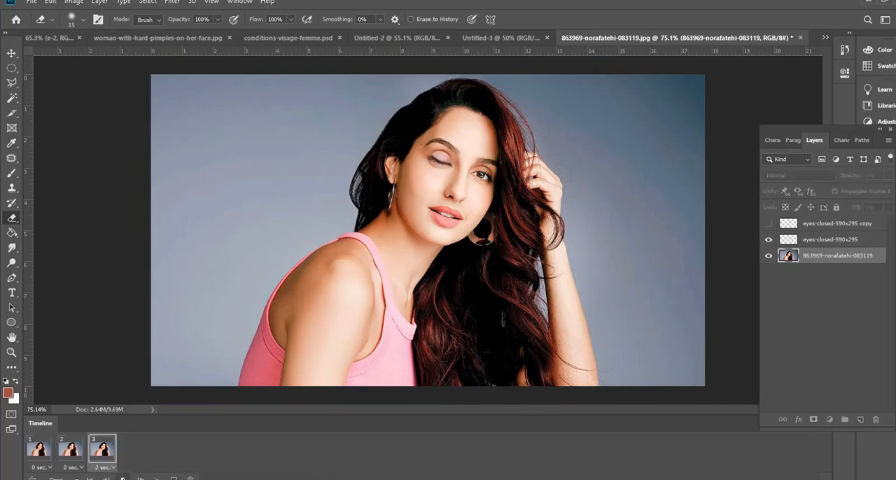
scroll(488, 223, "up", 3)
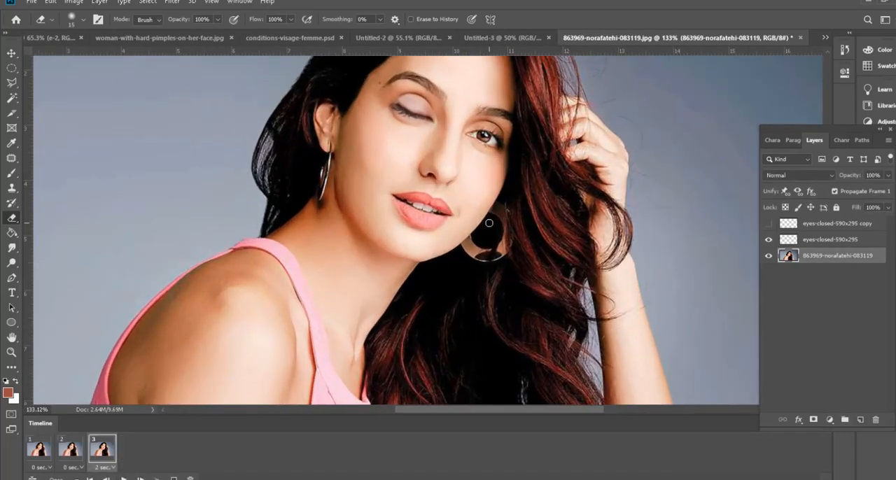
scroll(489, 223, "down", 2)
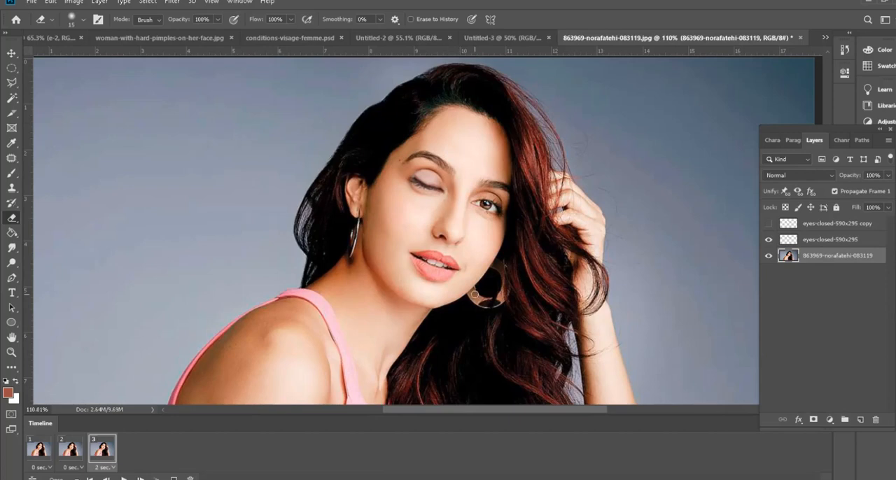
Step: Start a Save for Web (Legacy) export of the animation and preview the GIF playback
left_click(30, 2)
mouse_move(101, 158)
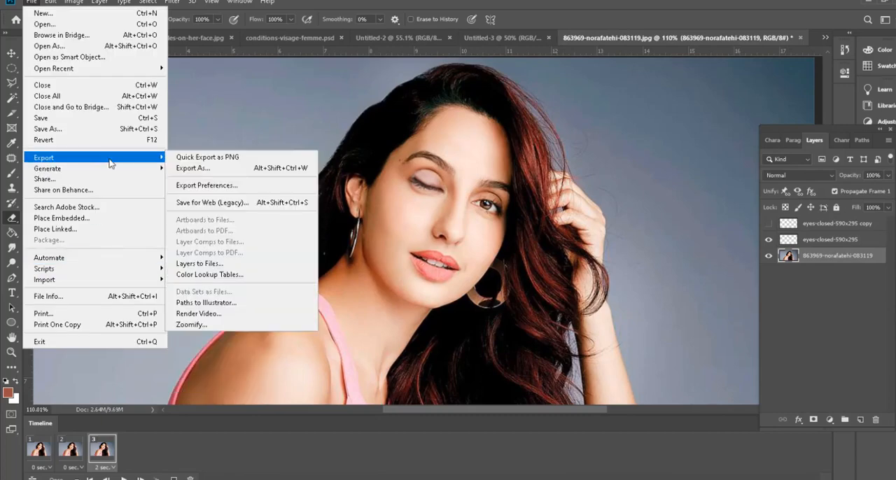
left_click(210, 203)
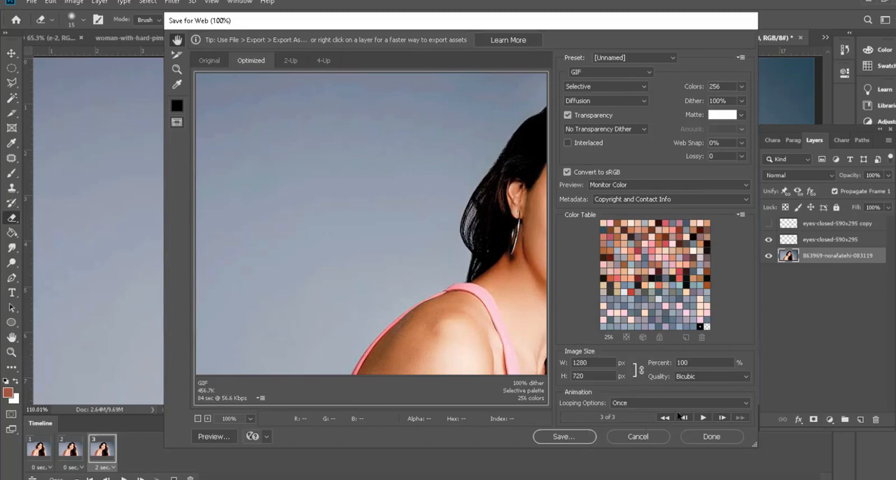
left_click(706, 418)
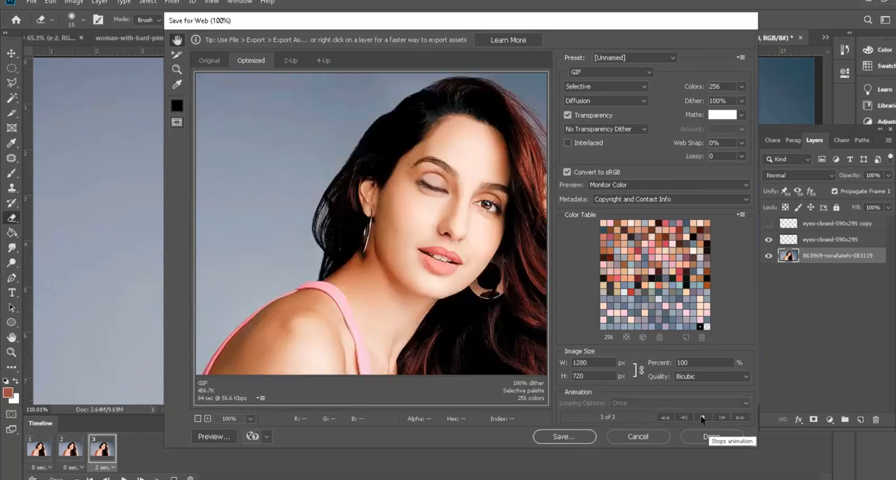
Step: Inspect the output format choices for saving the optimized GIF and back out without saving
left_click(563, 437)
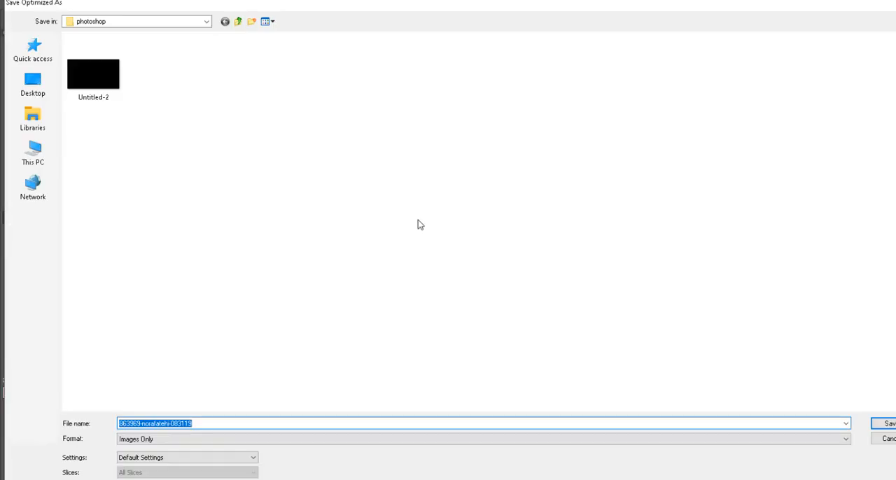
left_click(203, 442)
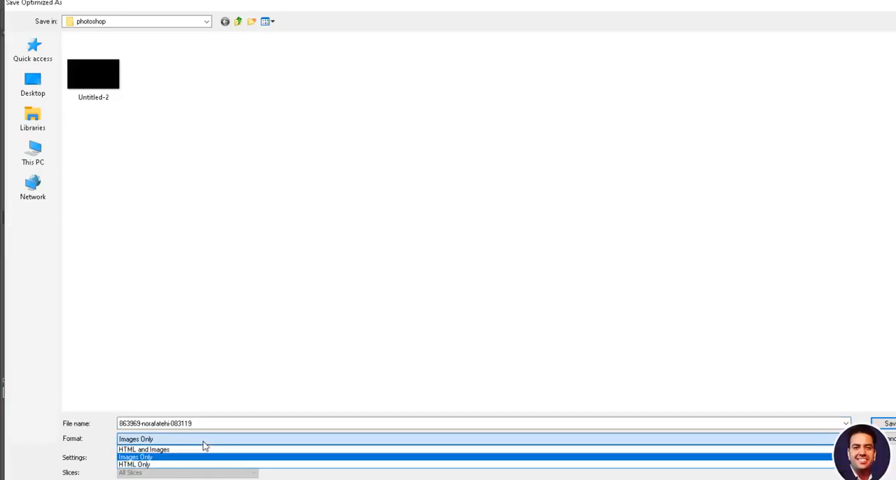
left_click(204, 443)
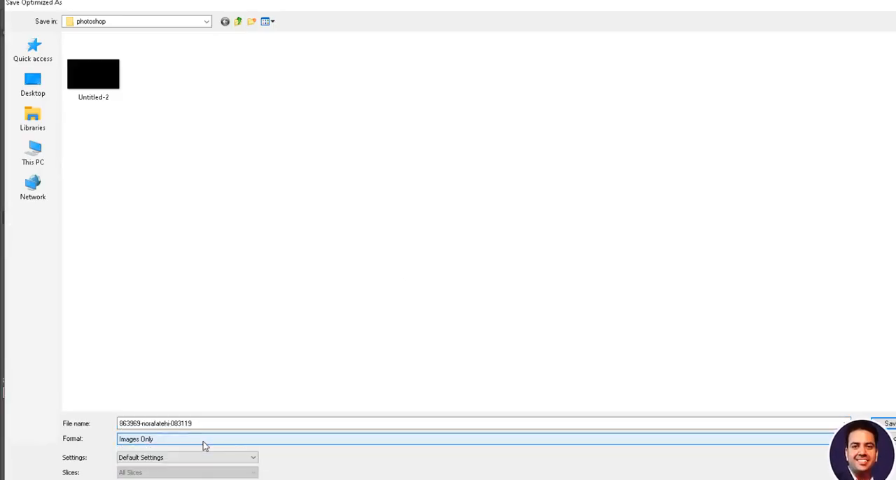
left_click(890, 439)
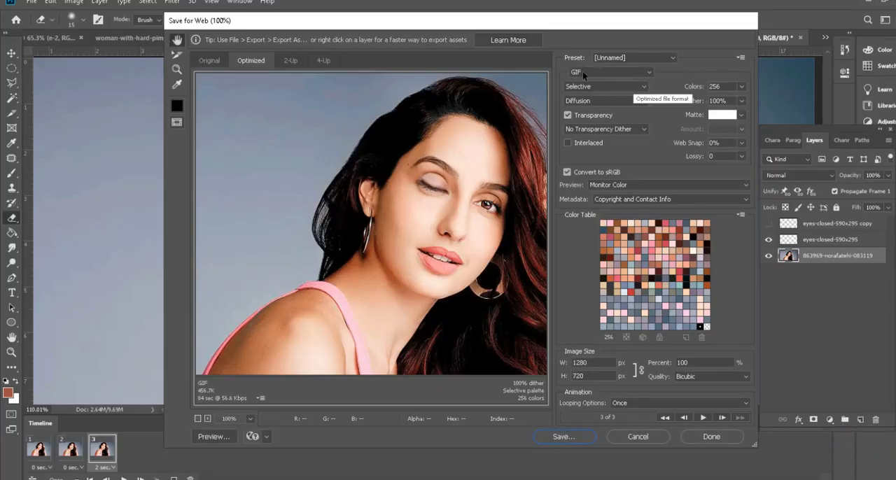
Step: Keep the Selective palette and save the optimized GIF as nora in the photoshop folder
left_click(597, 86)
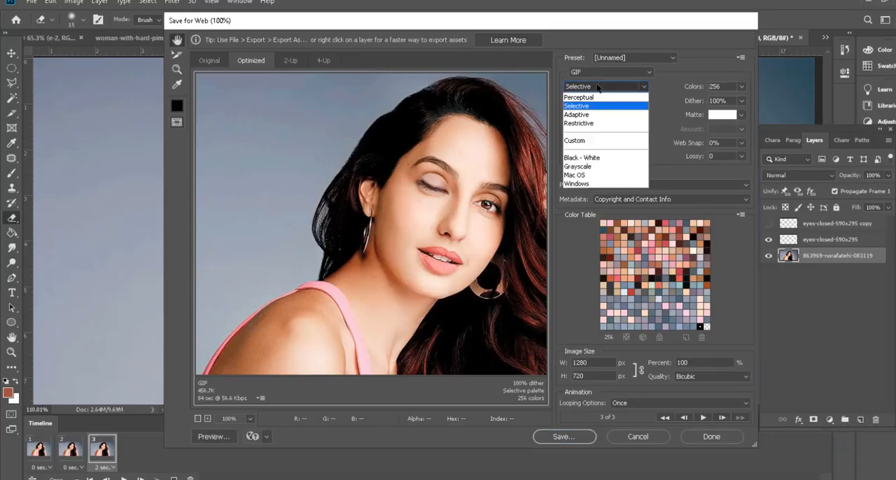
left_click(597, 86)
left_click(565, 436)
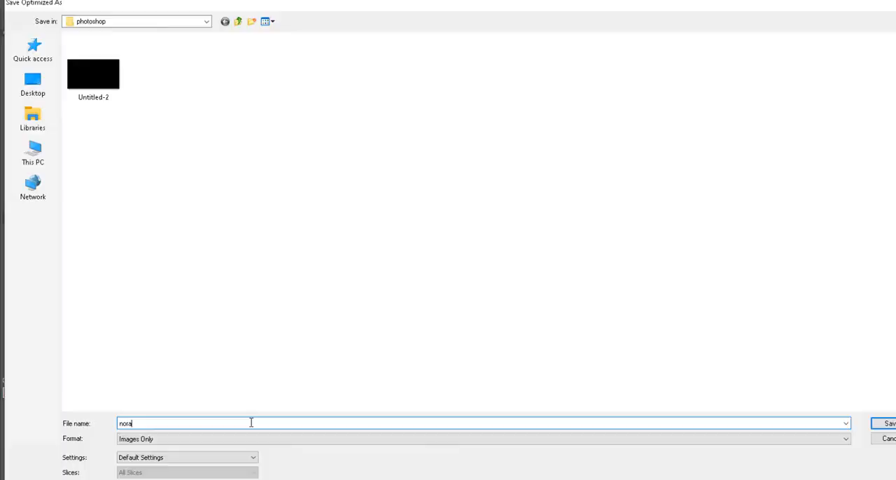
key("Return")
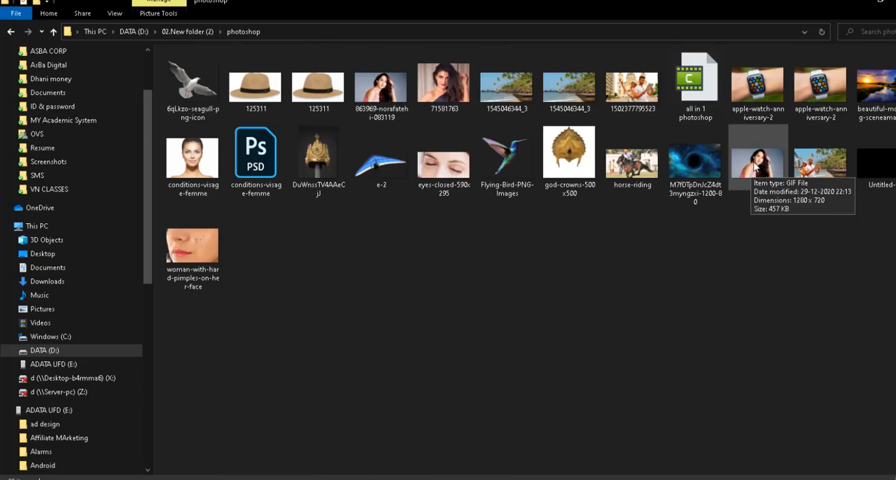
Step: Open the saved nora GIF from the photoshop folder in Google Chrome and watch how it plays
left_click(756, 166)
right_click(758, 168)
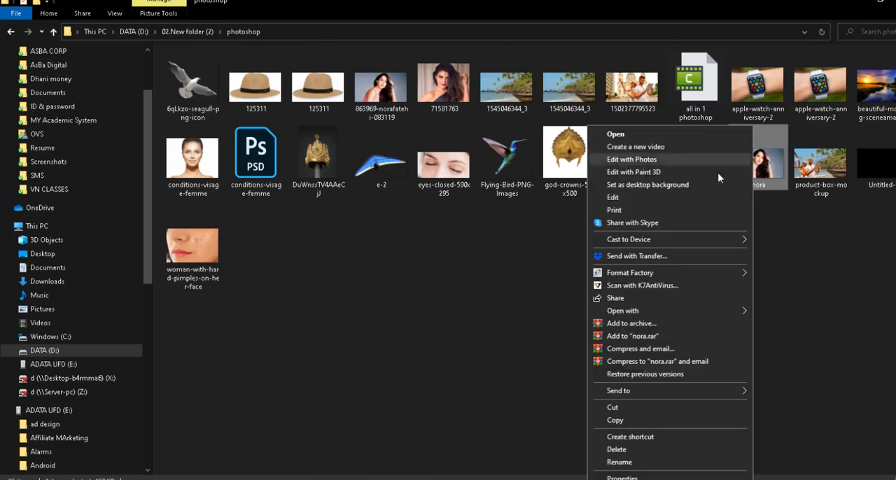
mouse_move(664, 313)
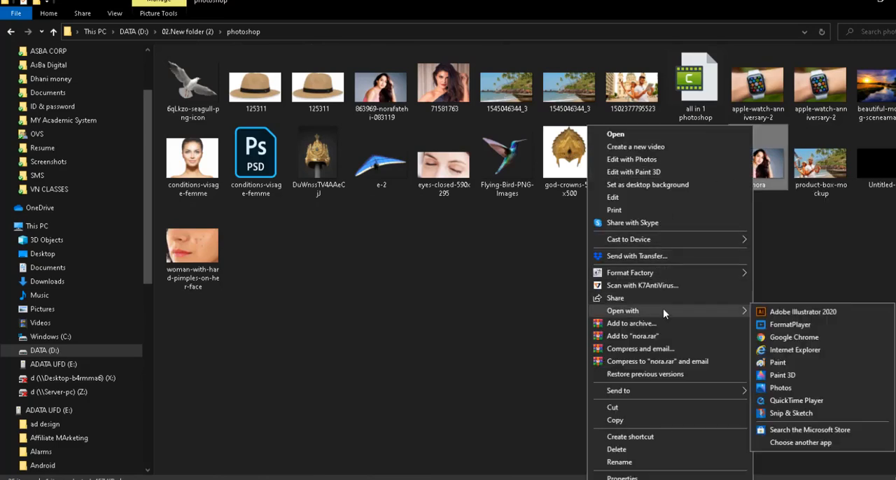
left_click(794, 338)
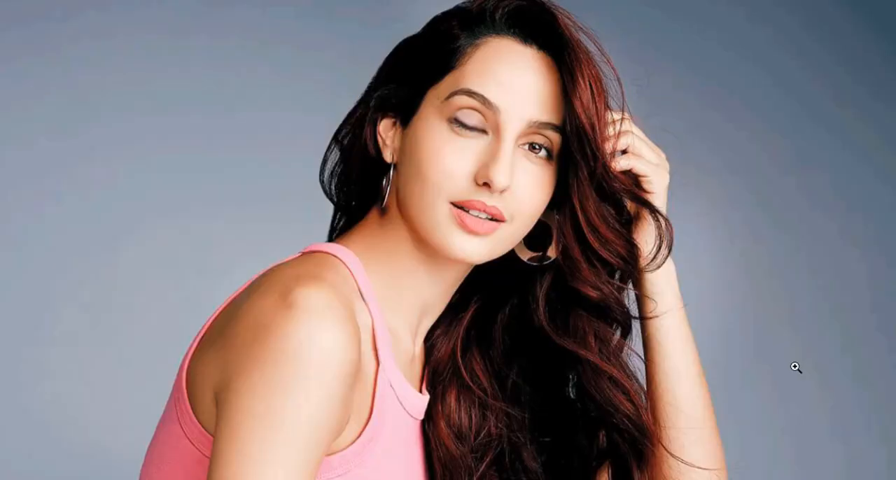
left_click(513, 227)
Step: Return to Photoshop, start another Save for Web (Legacy) export, and set the animation's looping option to Forever
left_click(33, 3)
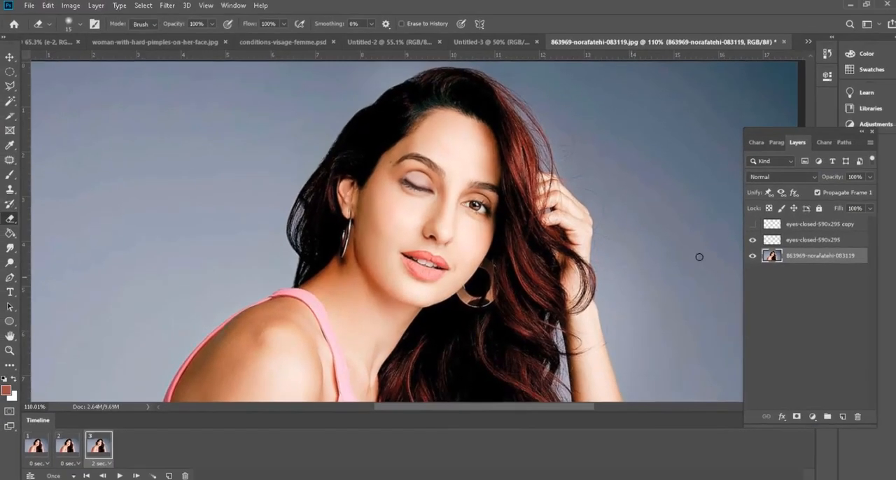
left_click(36, 9)
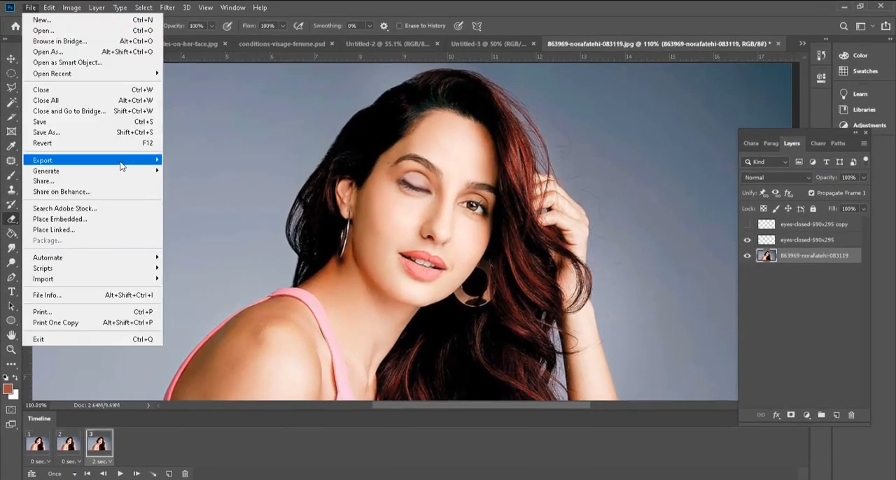
mouse_move(120, 163)
left_click(253, 205)
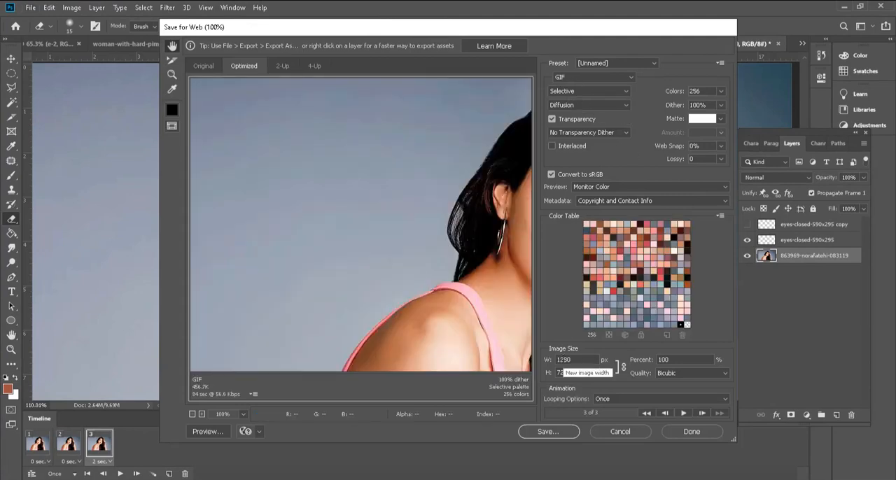
left_click(621, 399)
left_click(622, 419)
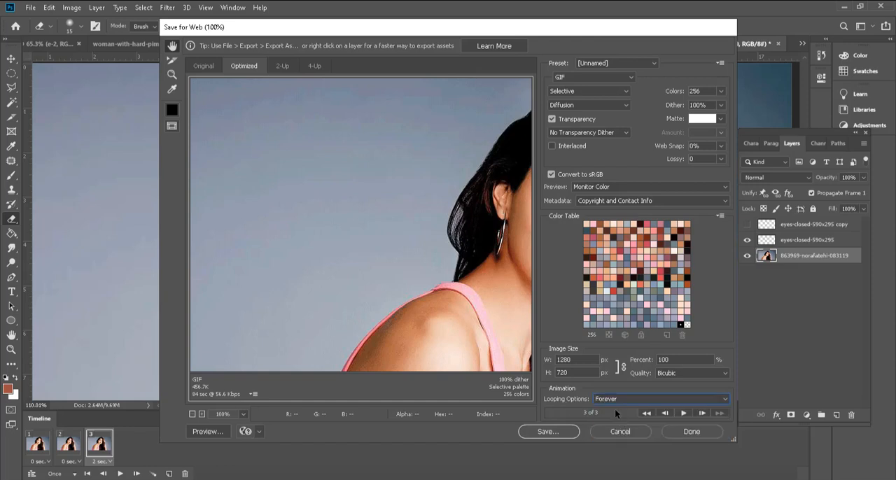
Step: Save the looping GIF over the existing nora.gif and open the replaced file from the photoshop folder to check it
left_click(553, 432)
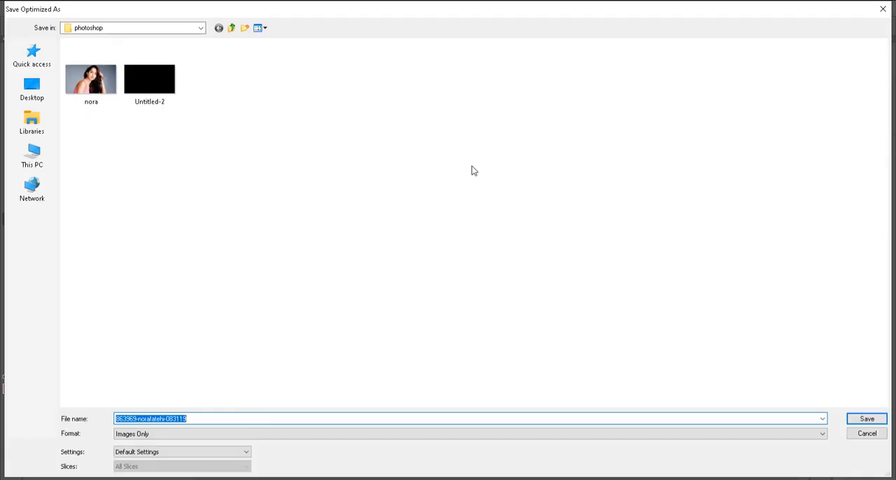
left_click(100, 92)
left_click(867, 418)
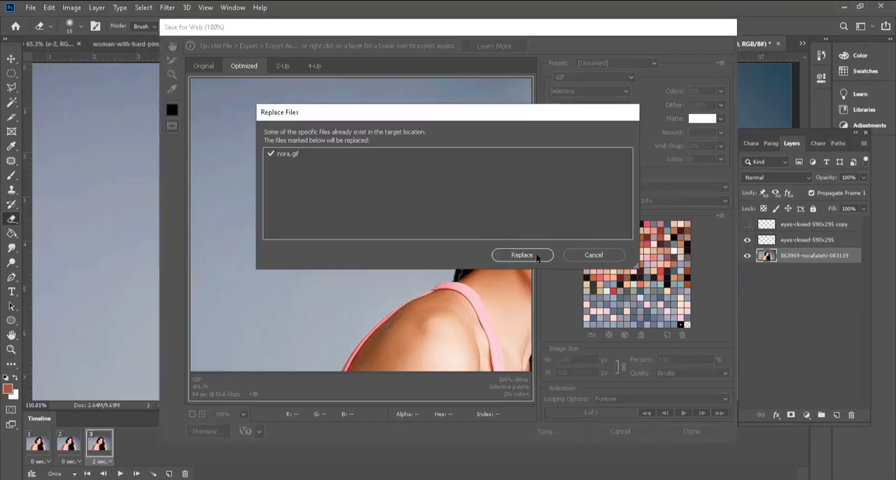
left_click(526, 255)
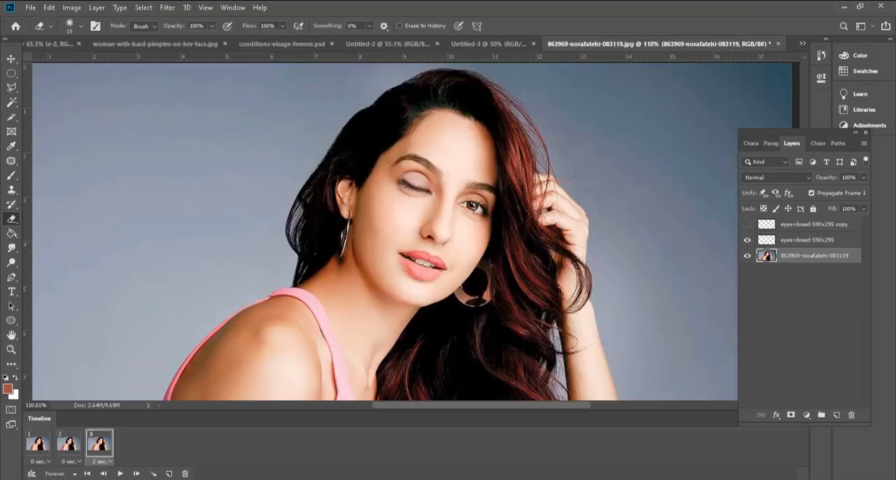
key("alt+Tab")
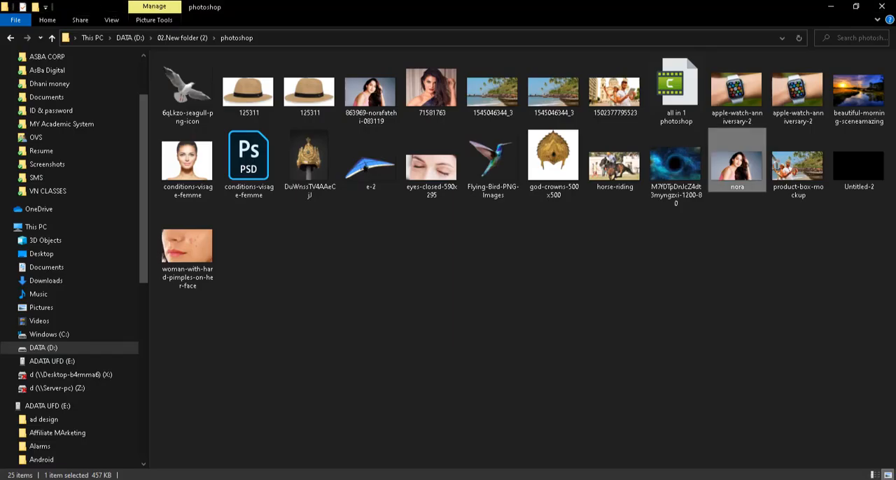
key("Return")
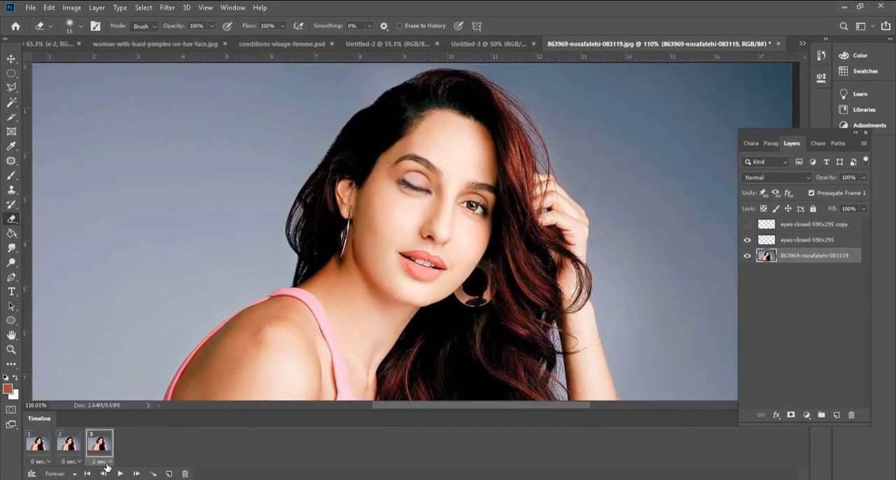
Step: Set the third frame to No delay in Photoshop's timeline and compare the first two frames
left_click(104, 462)
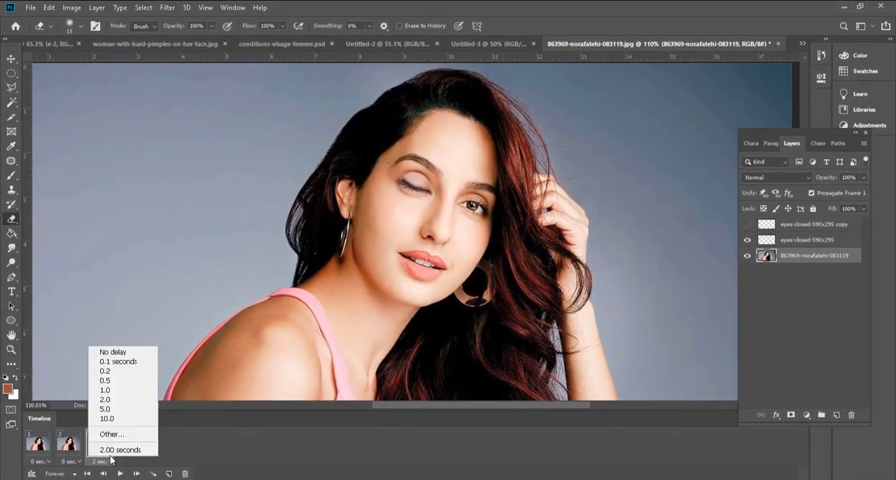
left_click(124, 355)
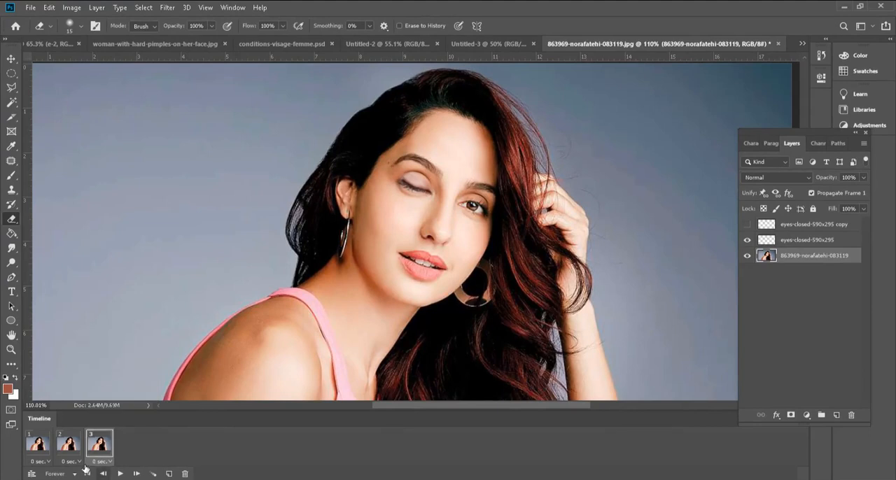
left_click(41, 445)
left_click(64, 446)
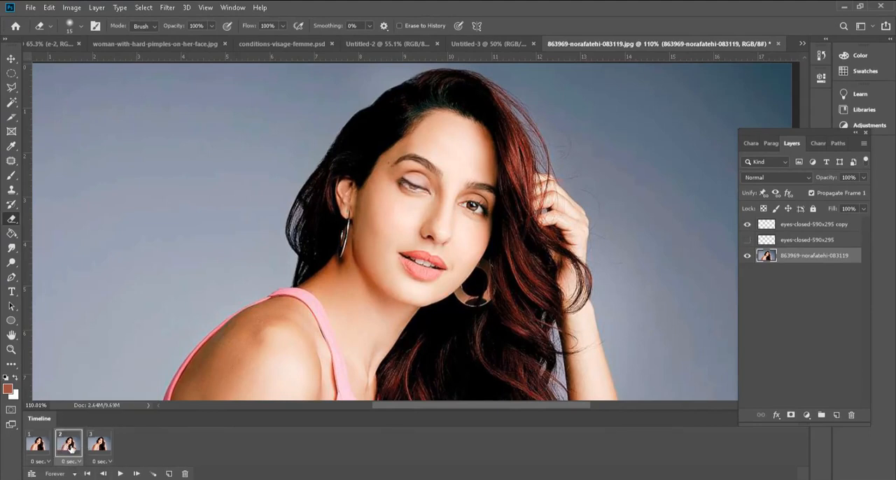
Step: Add a copy of the half-closed frame as frame 4 and a copy of the open-eye frame as frame 5
left_click(98, 448)
left_click(66, 451)
left_click_drag(82, 449, 144, 446)
left_click(39, 447)
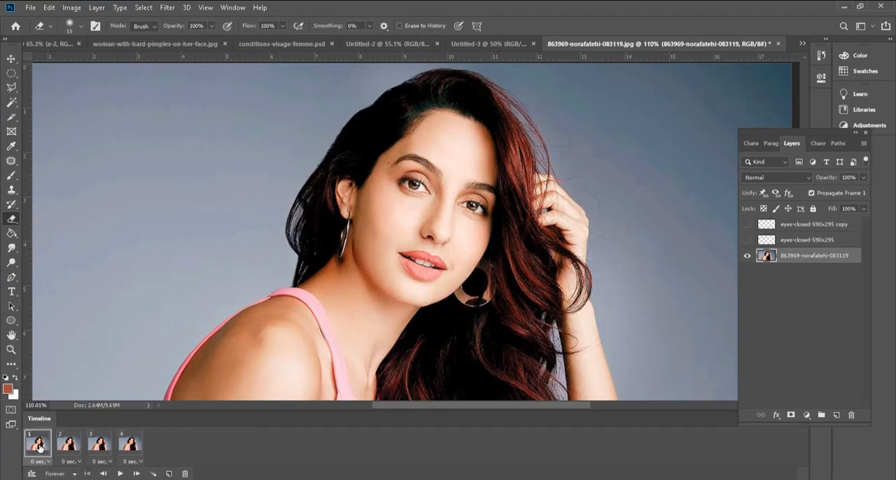
left_click_drag(70, 448, 163, 446)
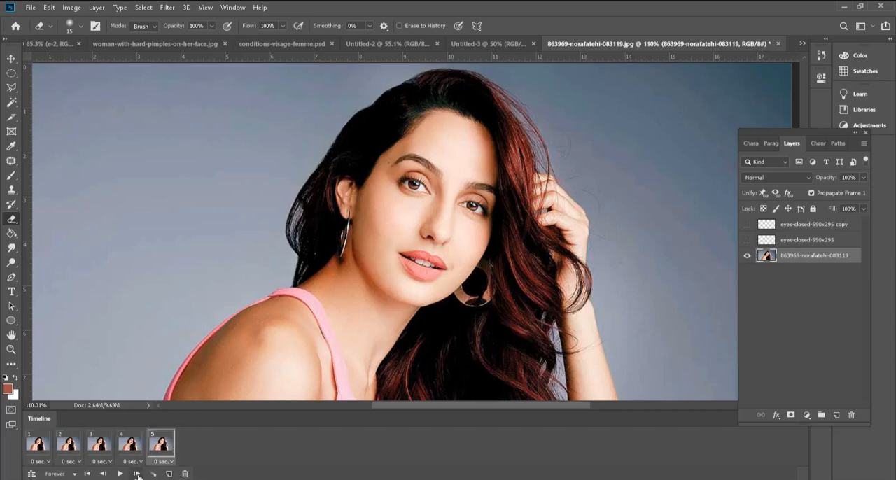
Step: Play the five-frame animation, set the third frame's delay to 0.1 seconds, and play it again
left_click(120, 475)
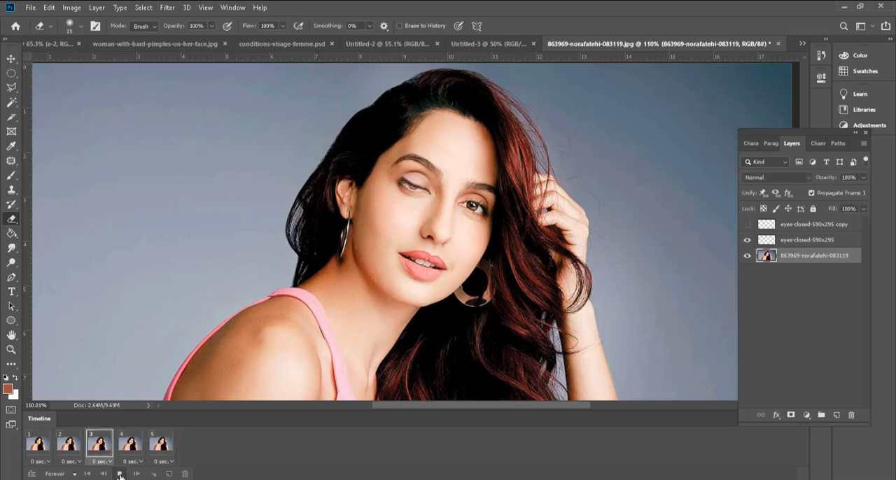
left_click(120, 475)
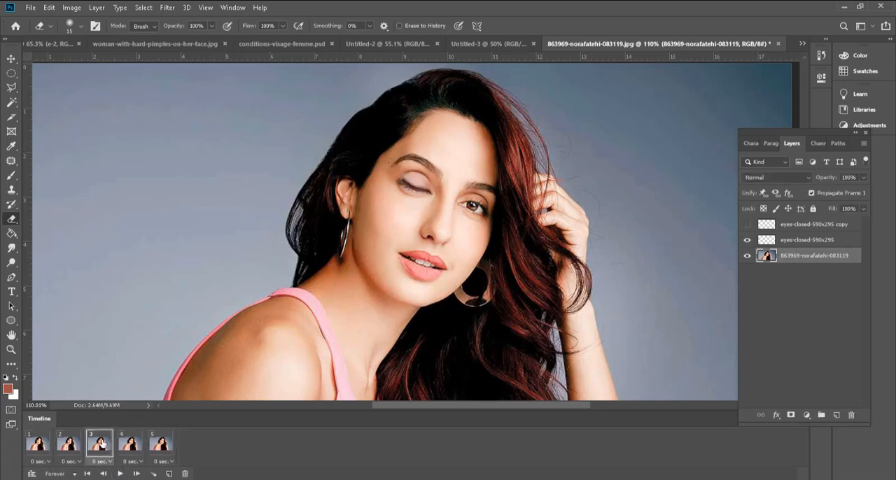
left_click(111, 463)
left_click(117, 364)
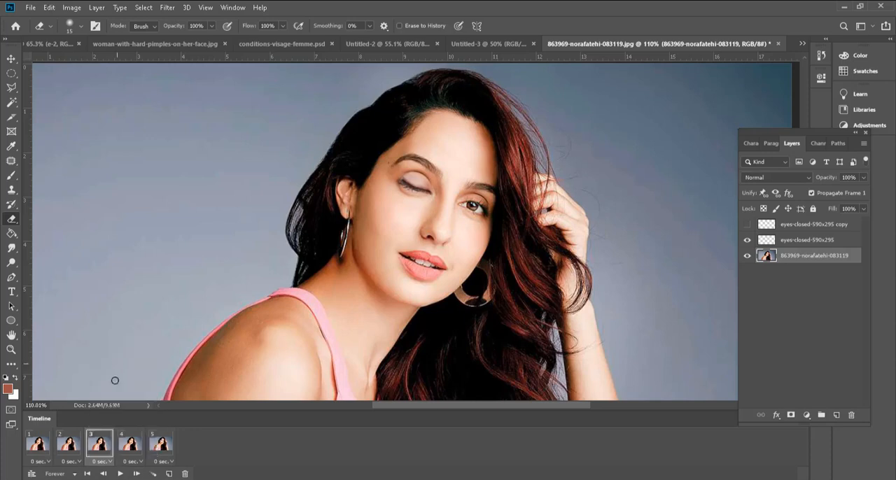
left_click(120, 475)
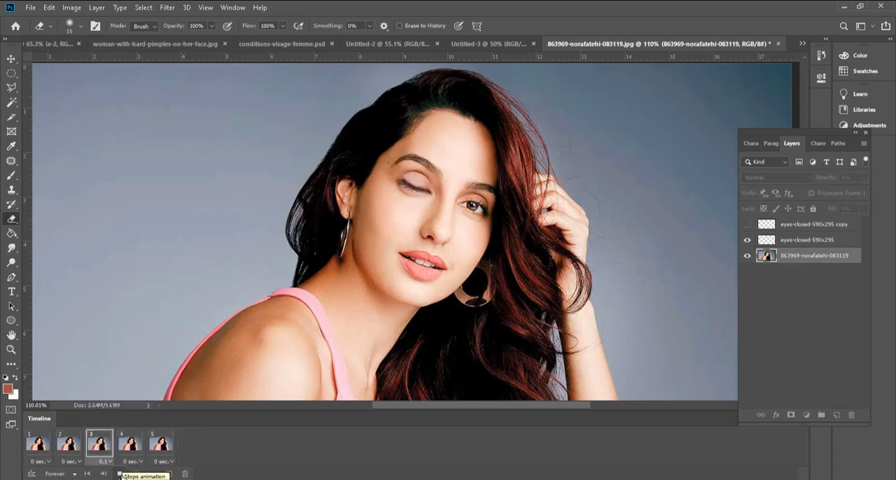
left_click(121, 474)
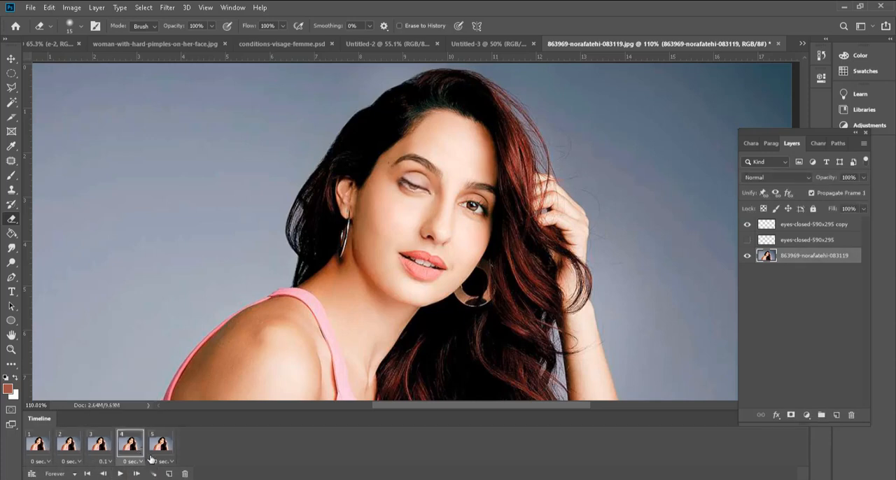
Step: Set the fifth frame's delay to 2.0 seconds and play the animation to check the pause
left_click(163, 462)
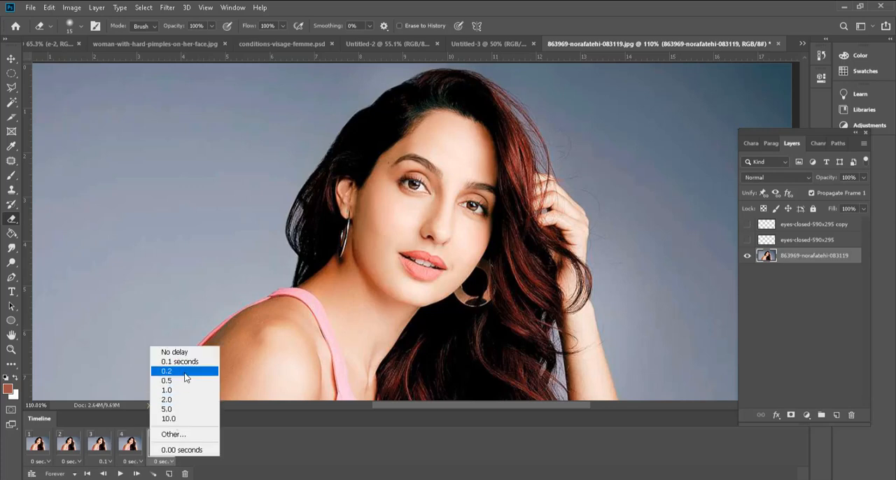
left_click(183, 400)
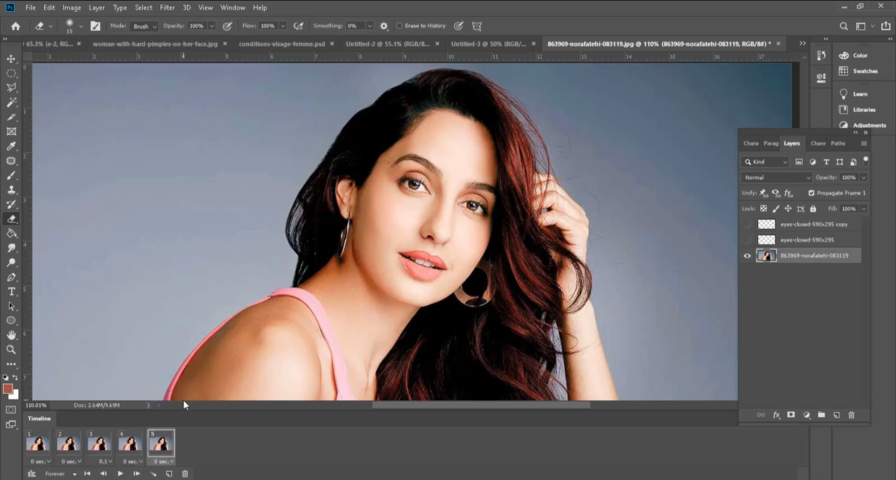
left_click(120, 475)
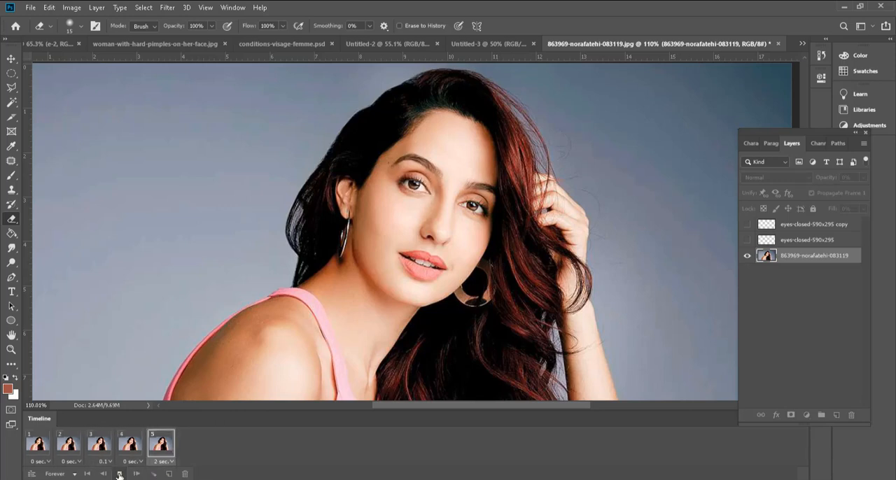
left_click(120, 475)
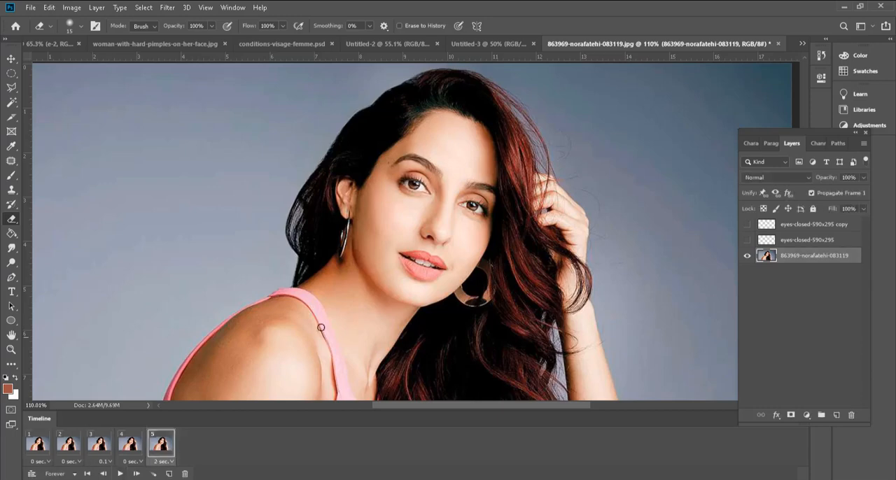
Step: In the first frame, duplicate the base portrait layer twice, hide the two lower portrait layers, and select frame 2
left_click(42, 445)
scroll(439, 275, "up", 3)
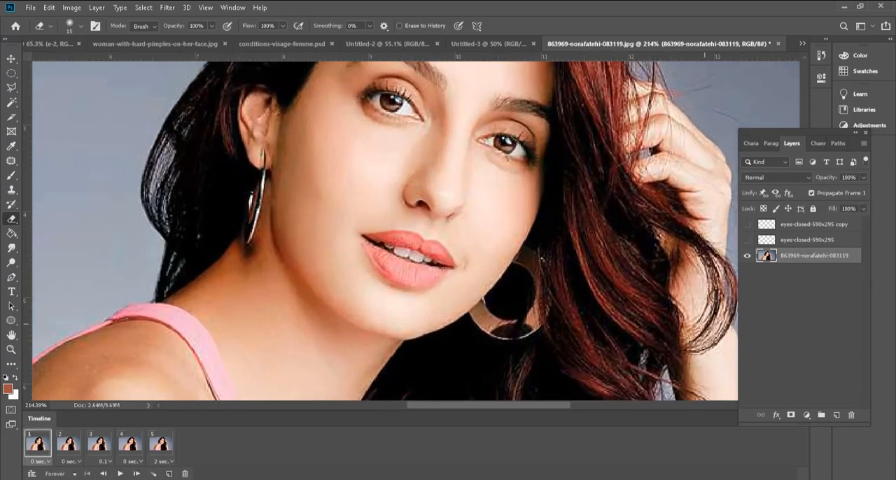
left_click_drag(770, 257, 837, 415)
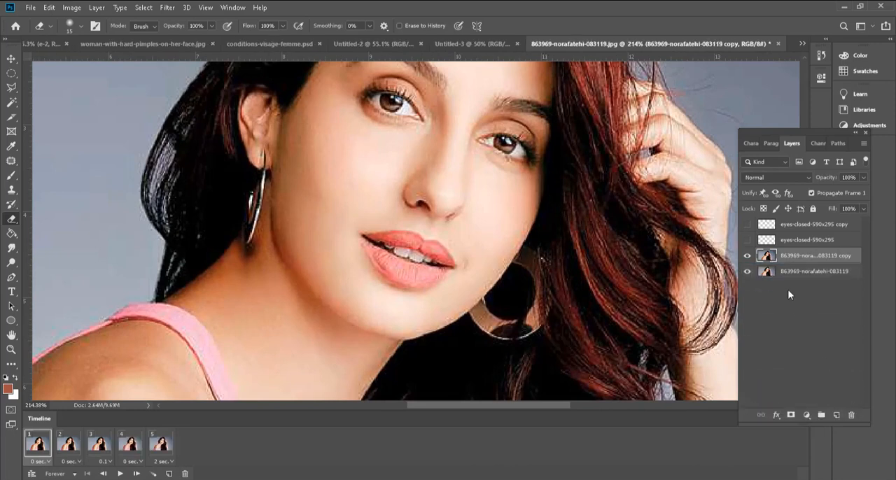
left_click_drag(768, 260, 837, 415)
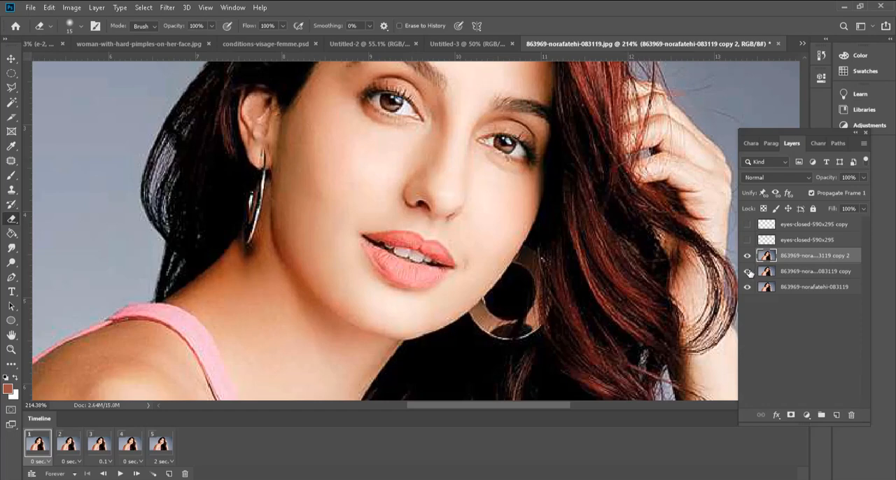
left_click_drag(749, 273, 750, 299)
left_click(68, 442)
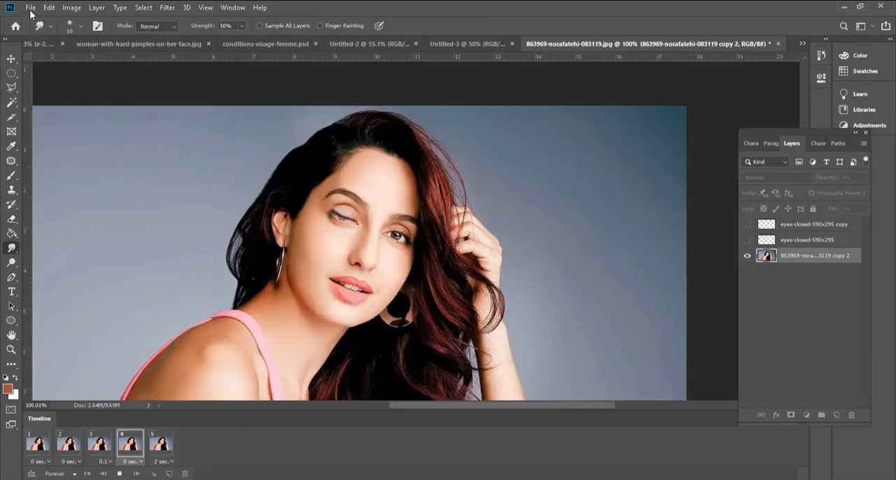
Step: Export the five-frame animation with Save for Web (Legacy) as a GIF, replacing the existing nora.gif
left_click(31, 9)
mouse_move(126, 157)
left_click(221, 204)
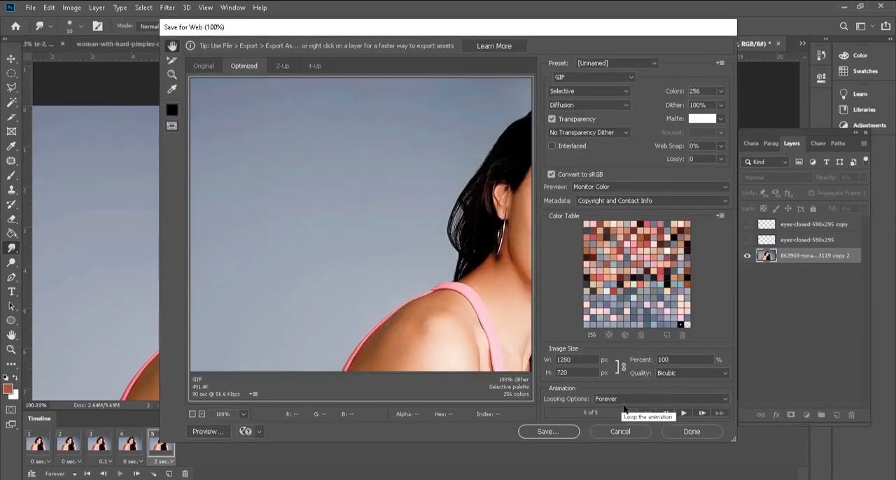
left_click(548, 431)
left_click(76, 110)
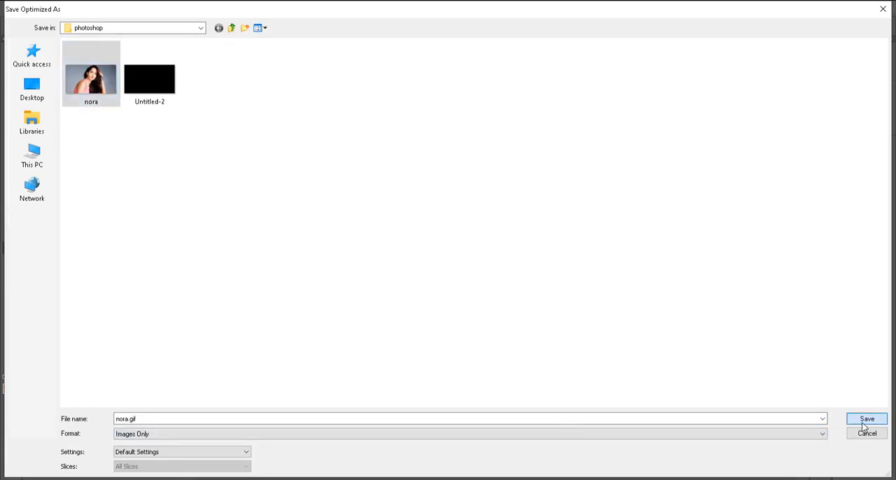
key("Return")
left_click(521, 256)
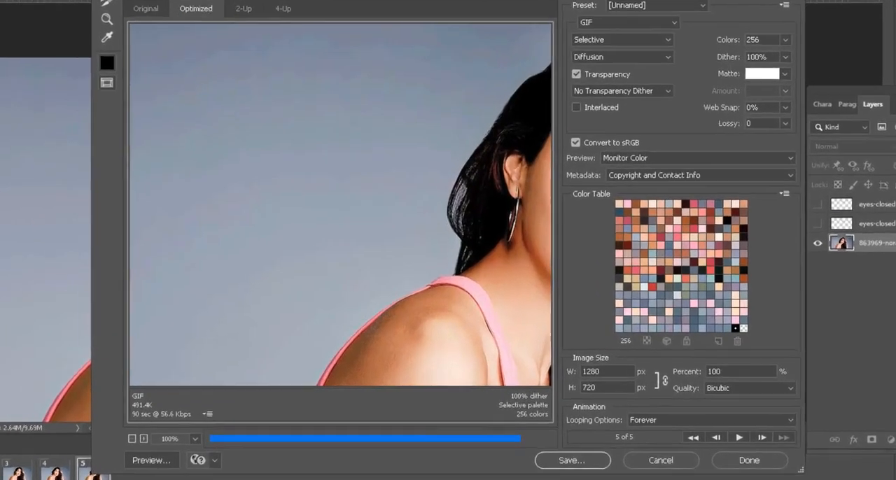